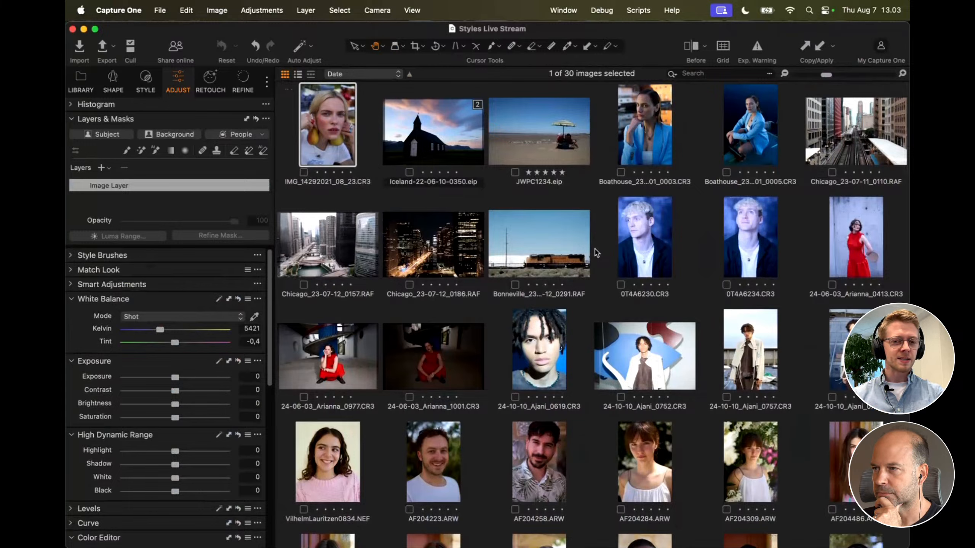
# Step: Open the Chicago_23-07-12_0157.RAF photo and apply the built-in Film K100 style from Film & Cine Looks
pyautogui.doubleClick(350, 248)
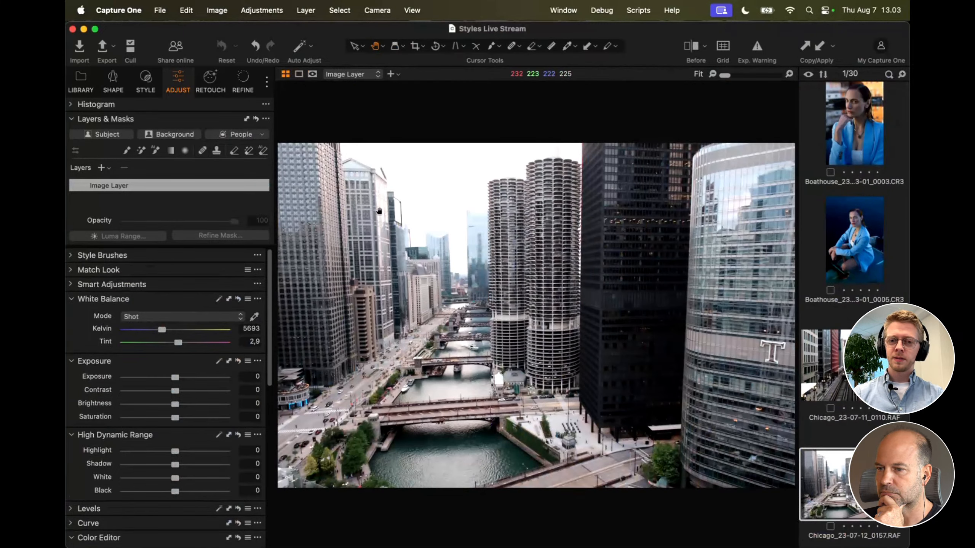
pyautogui.click(147, 80)
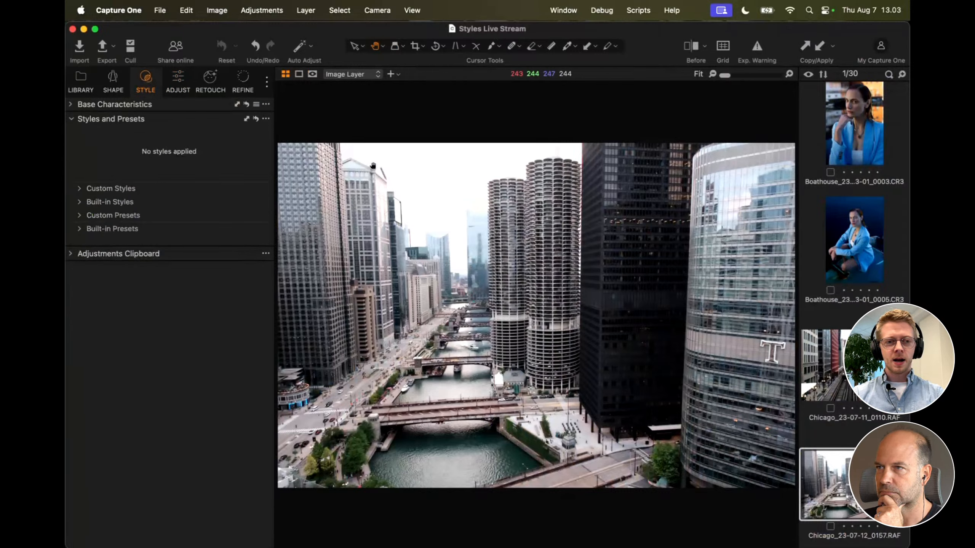
pyautogui.click(111, 202)
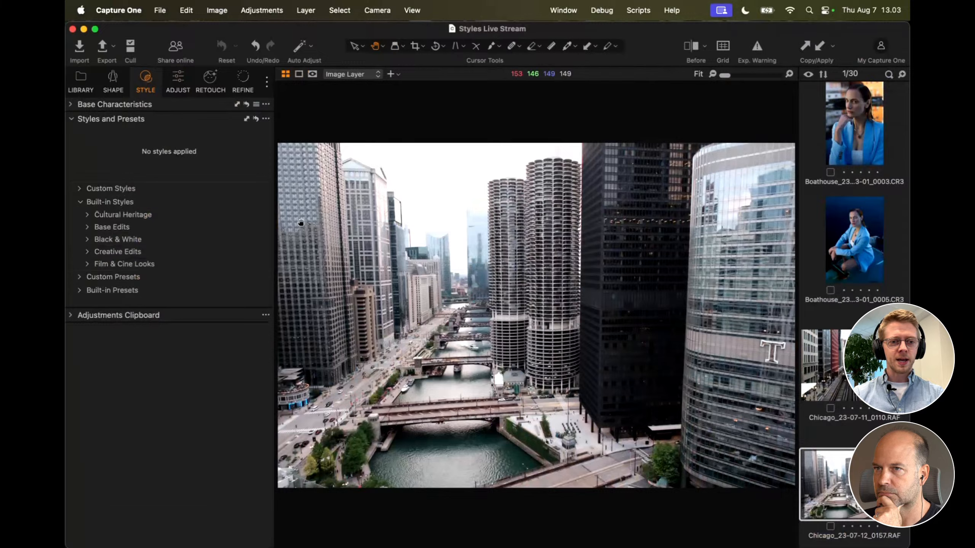
pyautogui.click(130, 264)
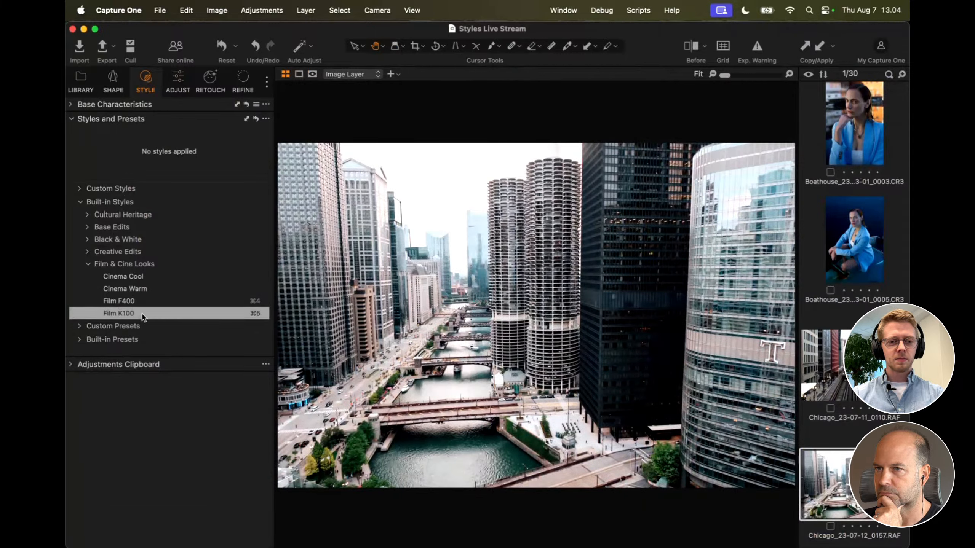
pyautogui.click(142, 316)
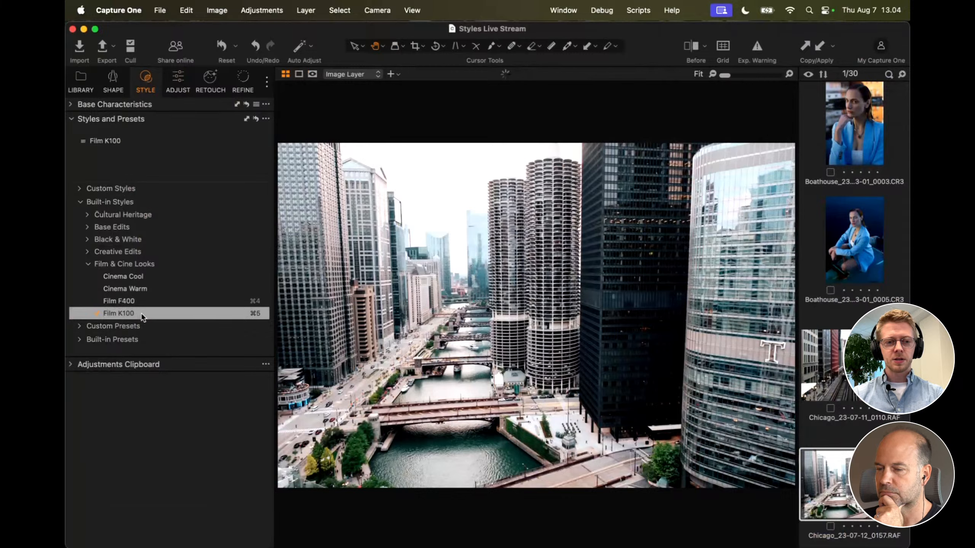
pyautogui.press('super+b')
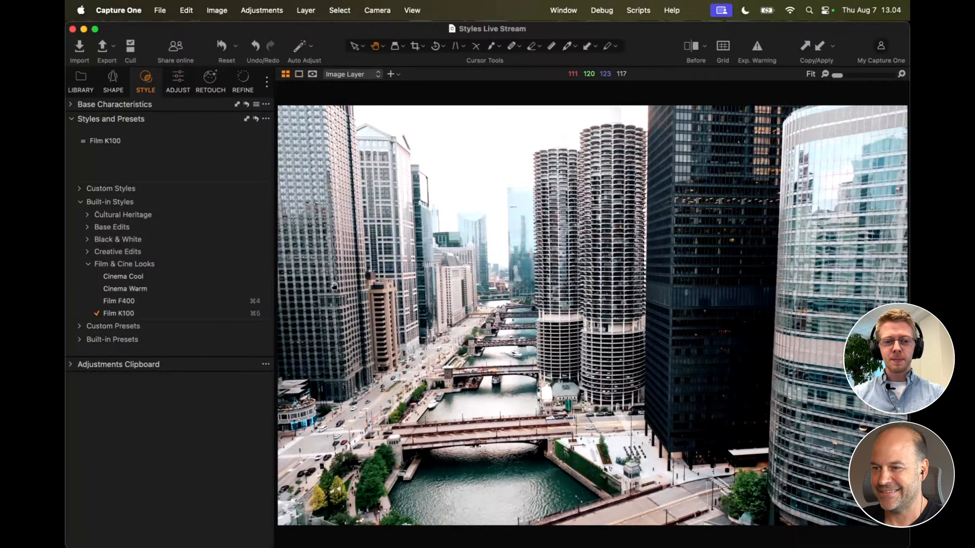
# Step: Set the Chicago photo's contrast to -20, highlight to -16 and white balance to 6321 Kelvin, checking before against after
pyautogui.click(181, 78)
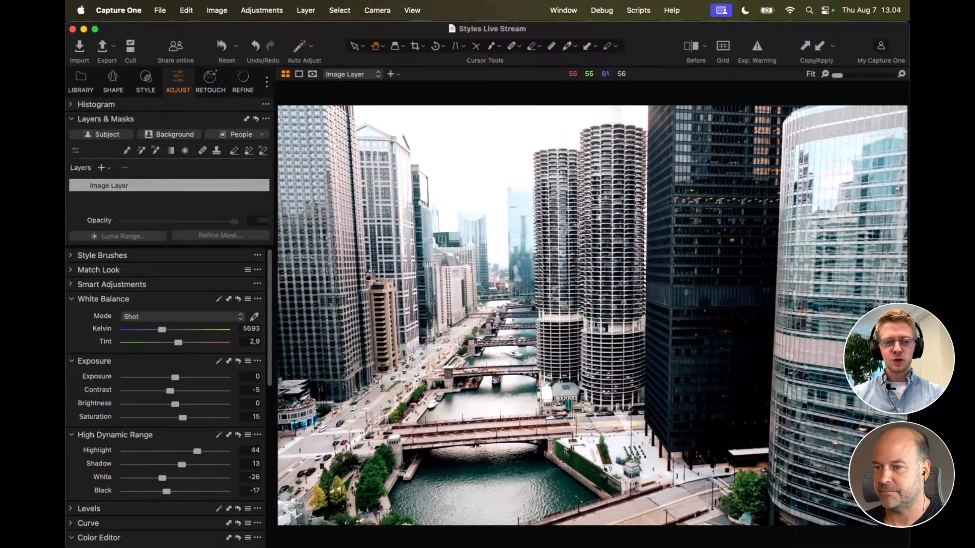
pyautogui.moveTo(169, 390); pyautogui.dragTo(155, 393)
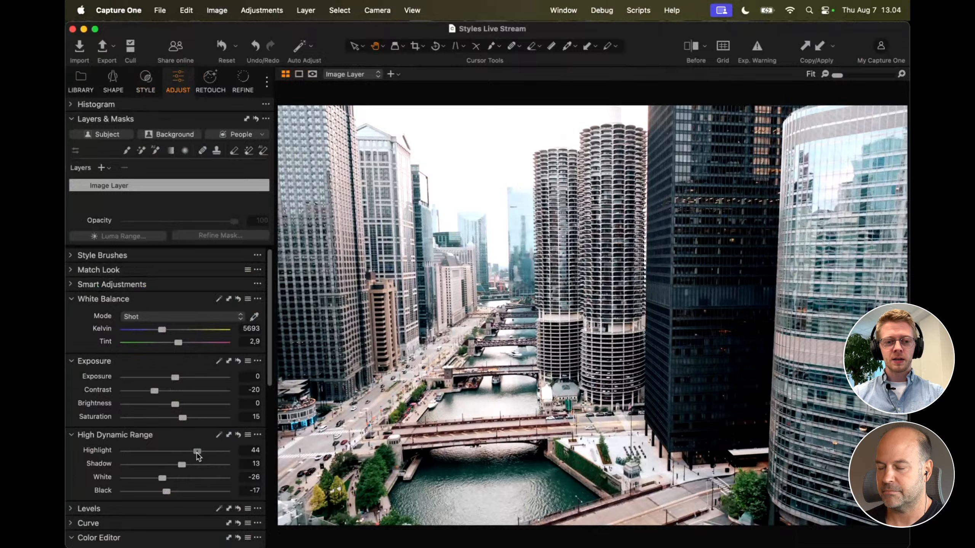
pyautogui.moveTo(197, 456); pyautogui.dragTo(166, 453)
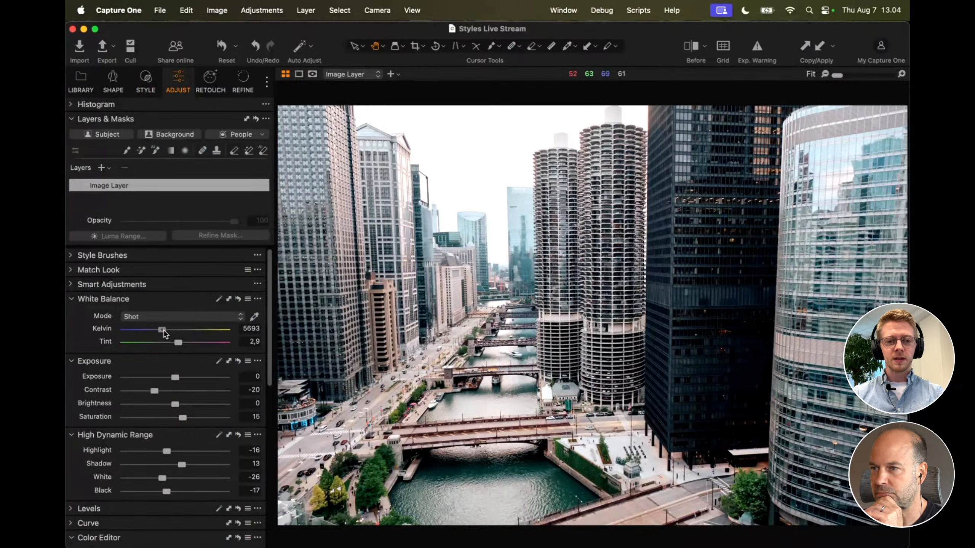
pyautogui.moveTo(164, 334); pyautogui.dragTo(169, 335)
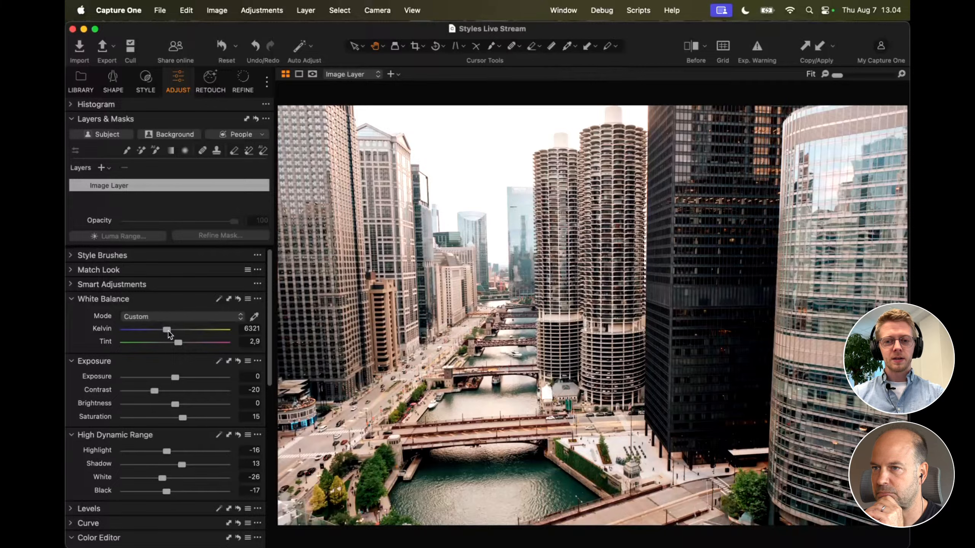
pyautogui.press('y')
pyautogui.moveTo(592, 315); pyautogui.dragTo(400, 319)
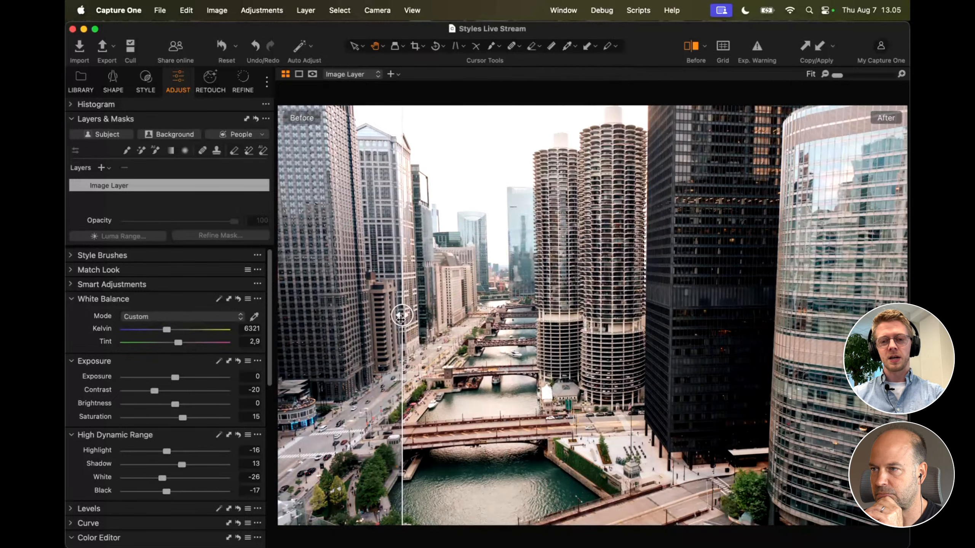
pyautogui.press('y')
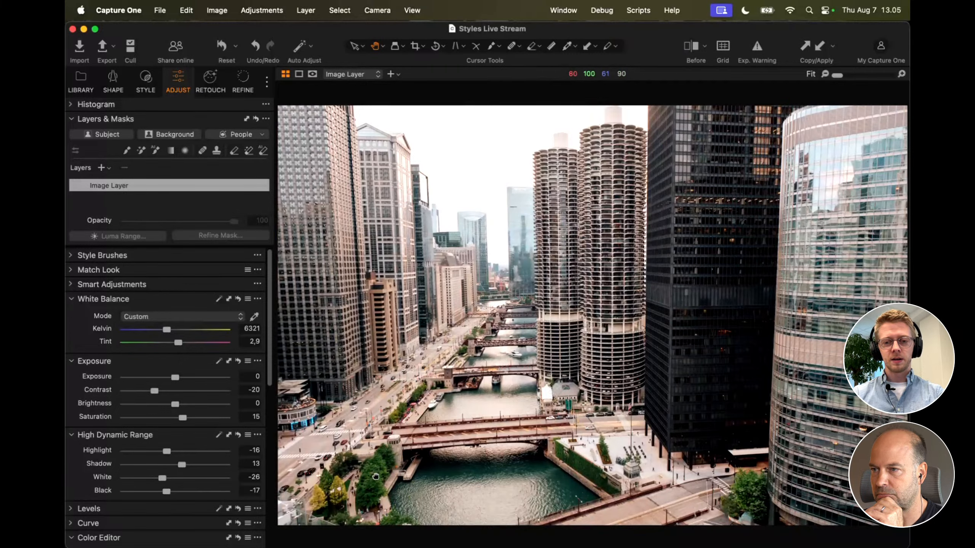
# Step: Shift the green hue of the trees to -8.2 in the basic Color Editor
pyautogui.moveTo(376, 476); pyautogui.dragTo(496, 374)
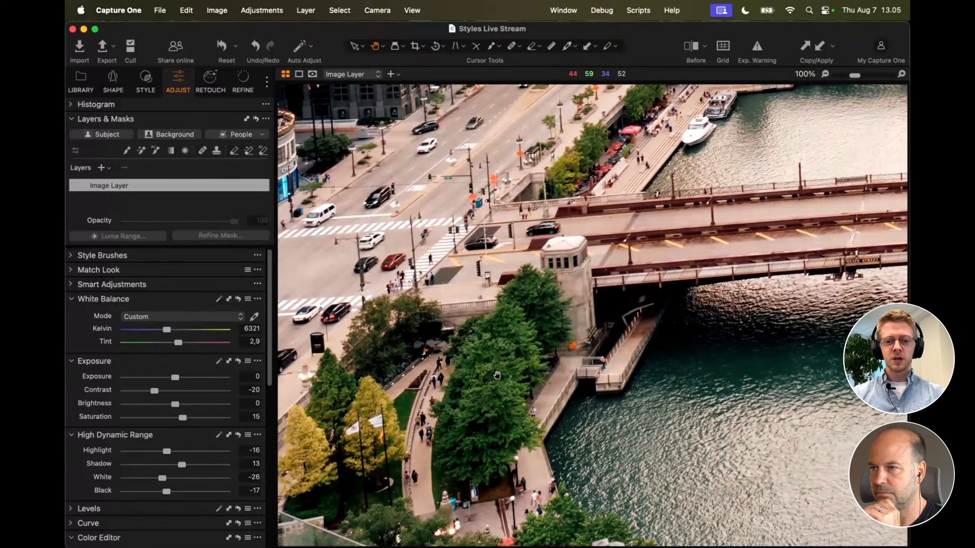
pyautogui.scroll(-2, 185, 441)
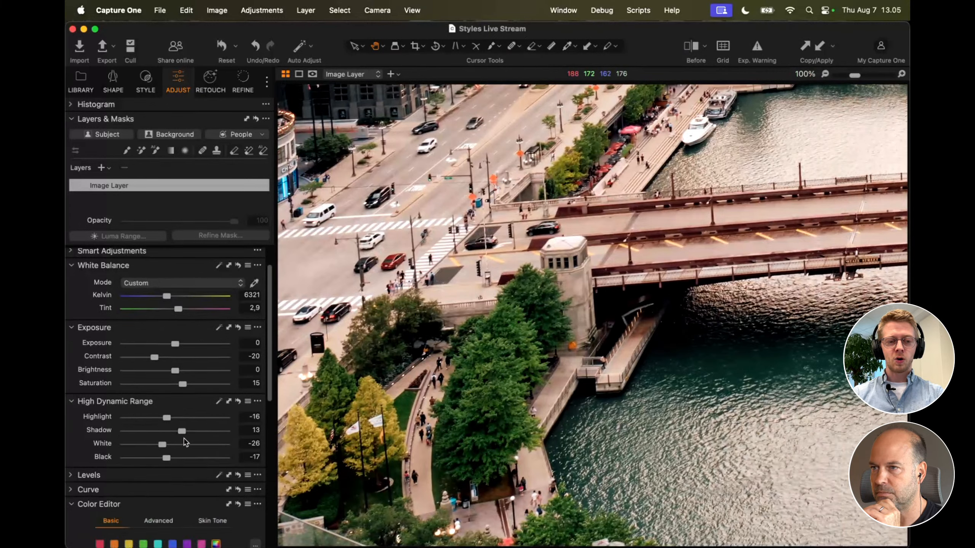
pyautogui.scroll(-10, 185, 441)
pyautogui.click(143, 299)
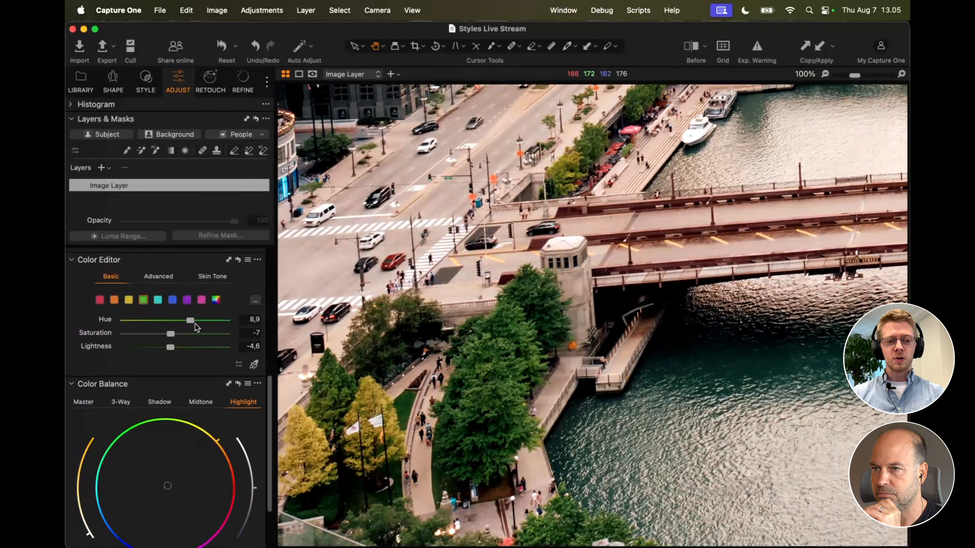
pyautogui.moveTo(190, 321); pyautogui.dragTo(163, 324)
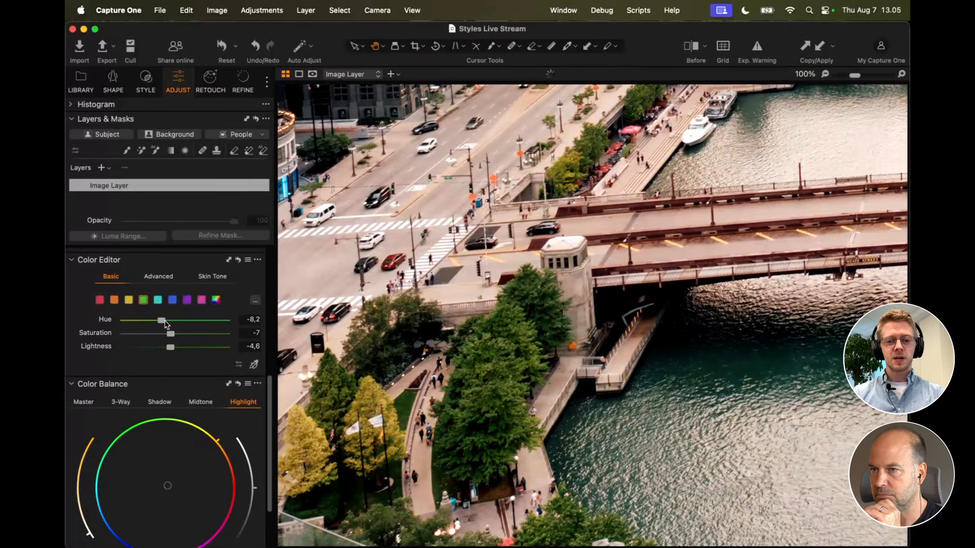
pyautogui.doubleClick(517, 344)
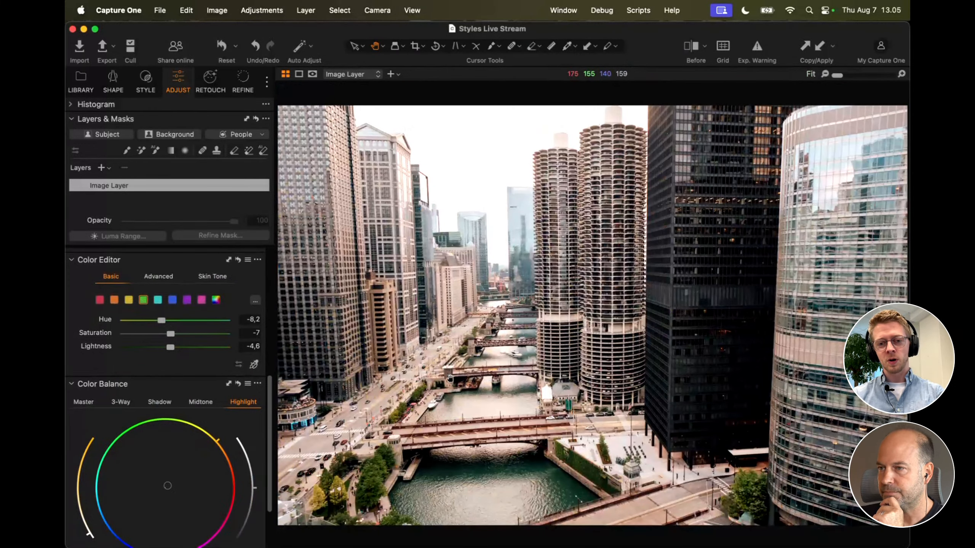
pyautogui.press('y')
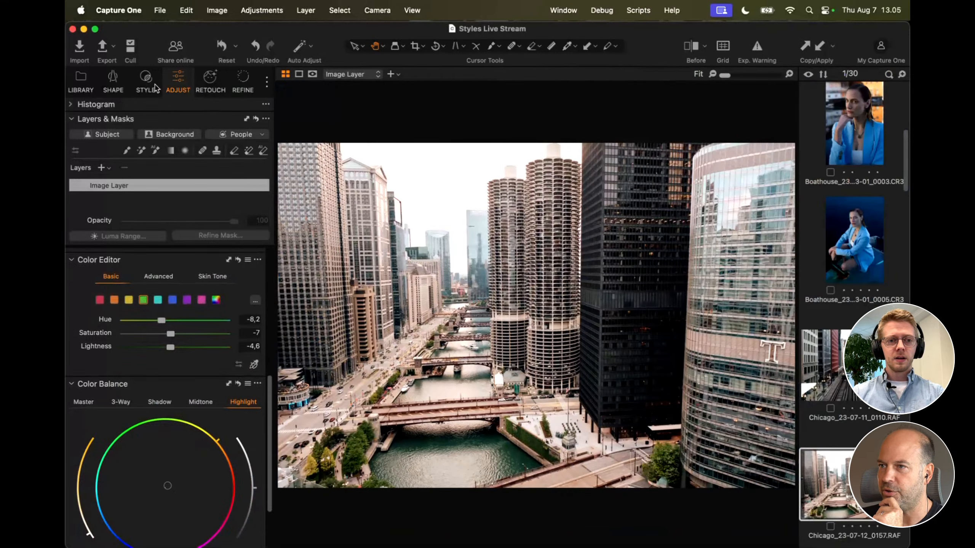
pyautogui.scroll(4, 210, 391)
pyautogui.scroll(4, 210, 391)
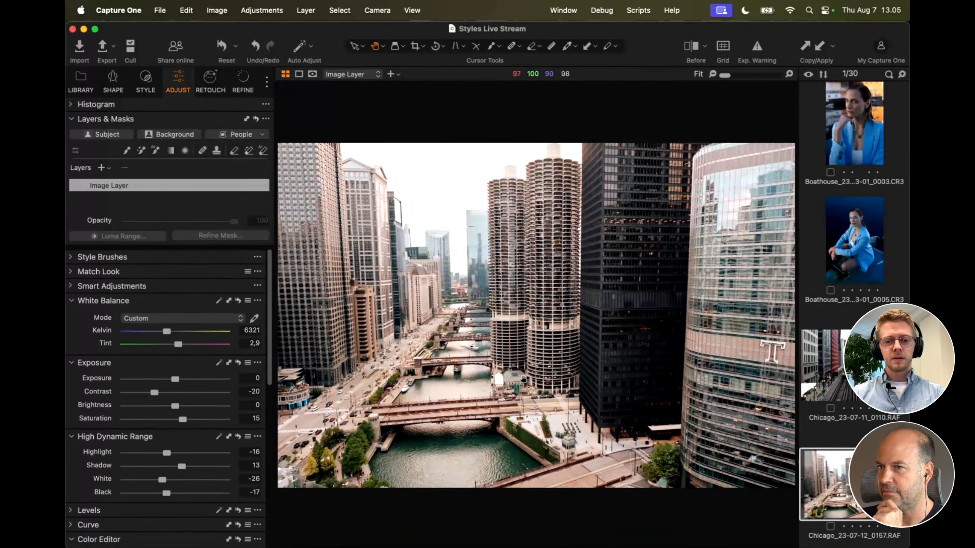
# Step: Open the IMG_14292021_08_23.CR3 portrait and apply the built-in Pastel Spring style from Creative Edits
pyautogui.press('super+b')
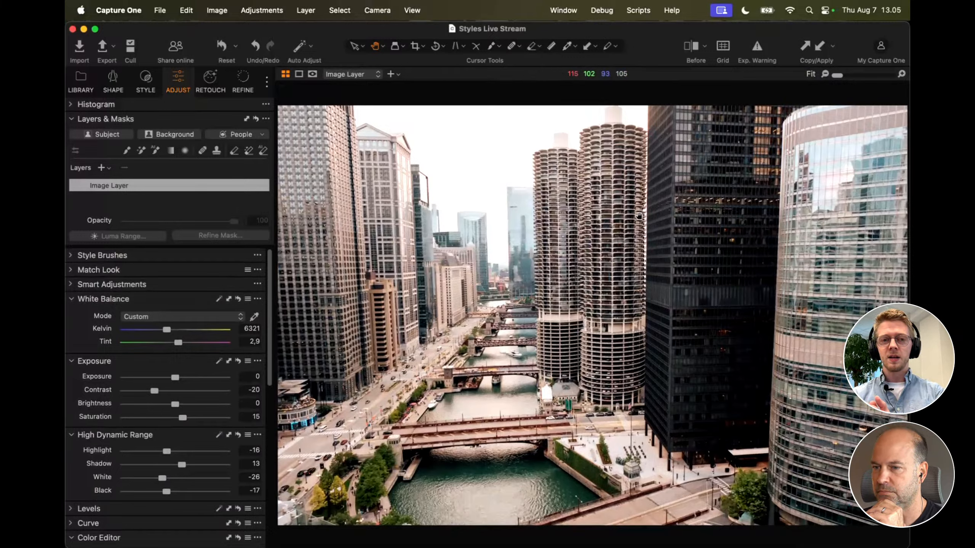
pyautogui.press('super+b')
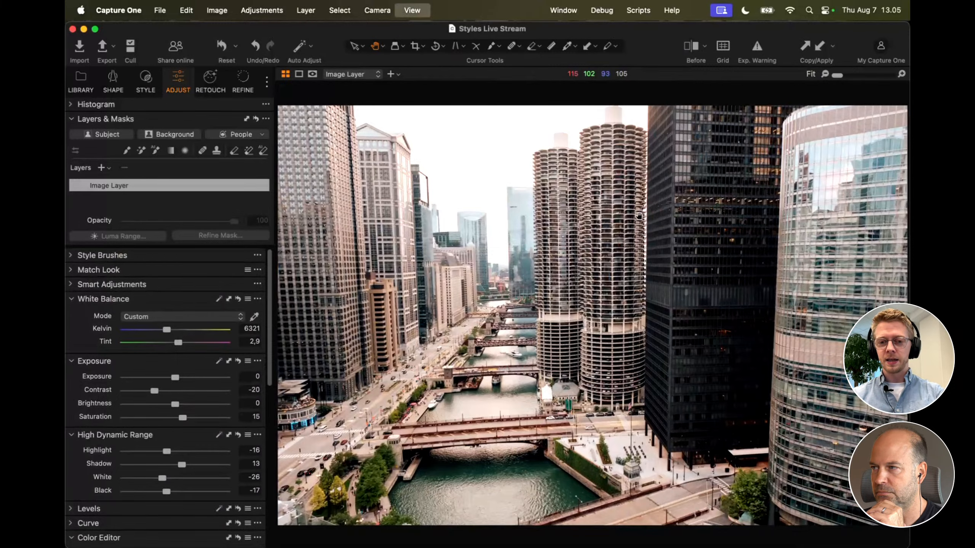
pyautogui.scroll(10, 854, 269)
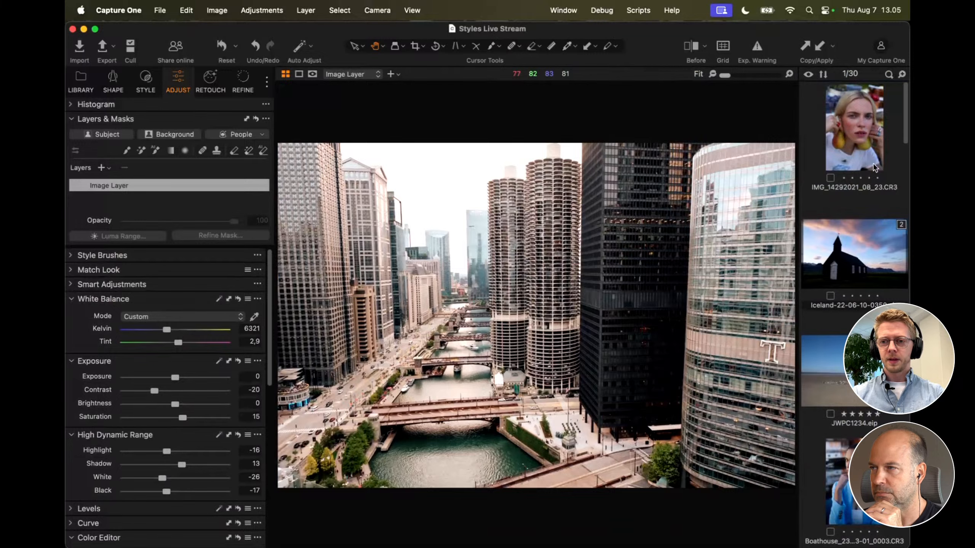
pyautogui.click(862, 129)
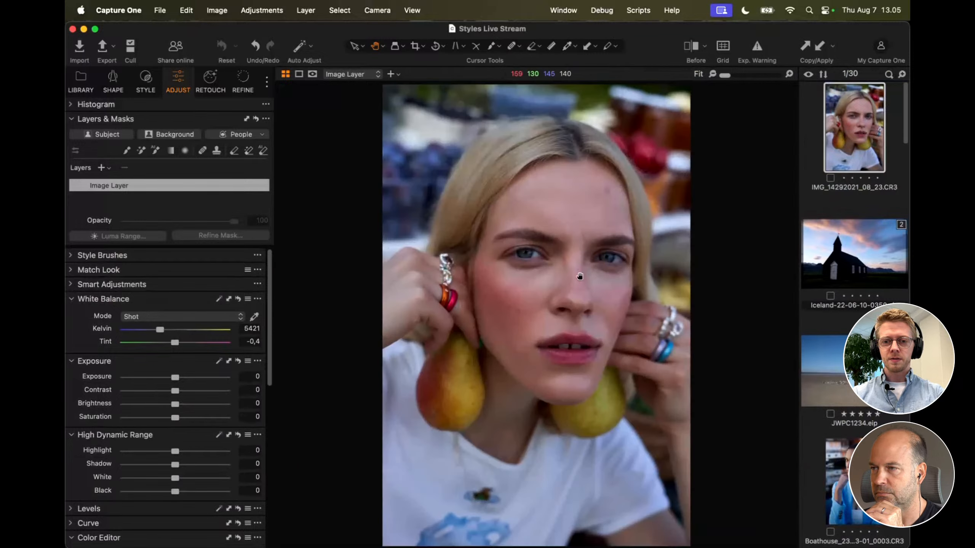
pyautogui.click(141, 83)
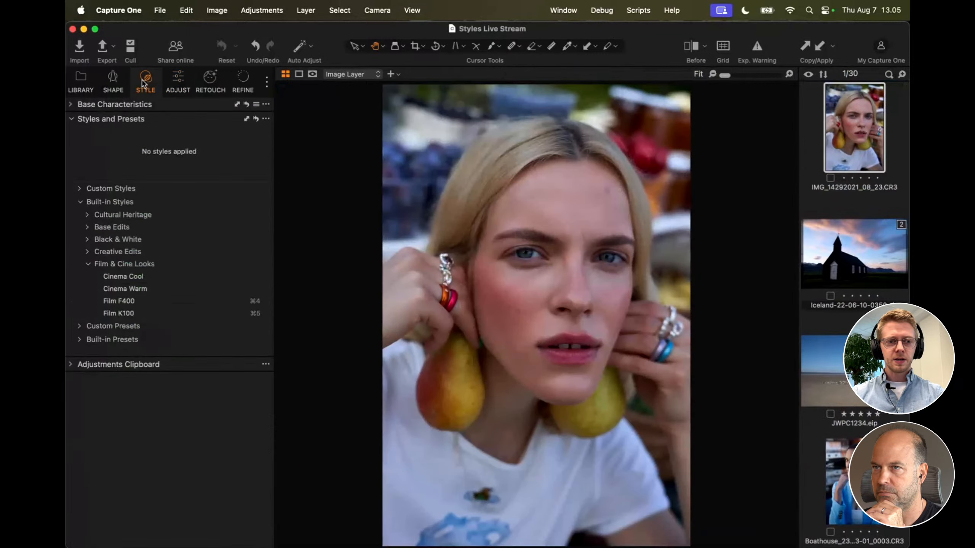
pyautogui.click(143, 265)
pyautogui.click(118, 254)
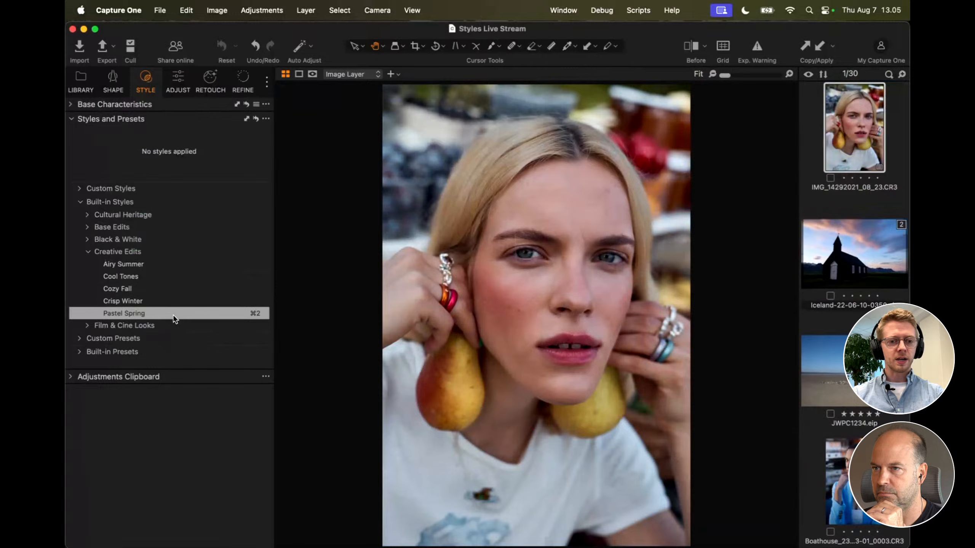
pyautogui.click(174, 314)
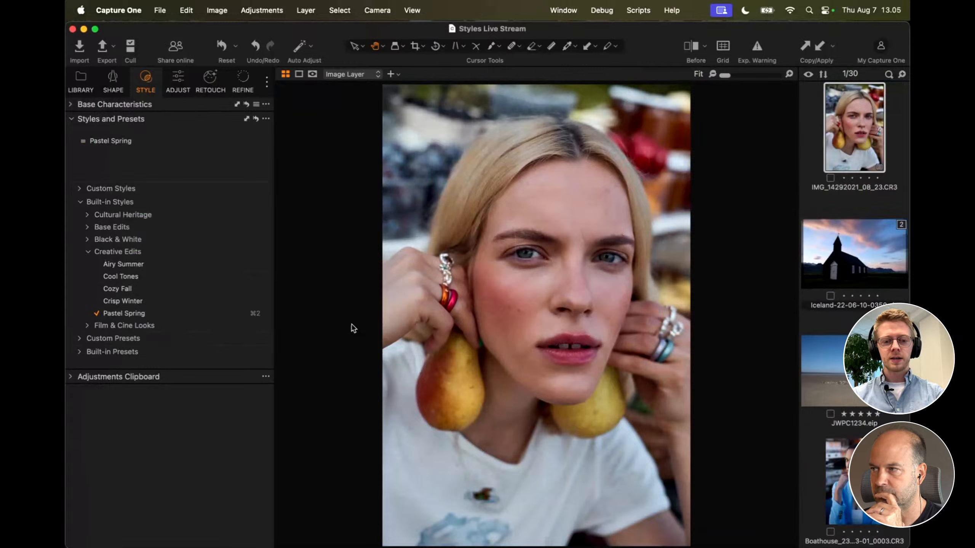
# Step: Review the Speed Edit key assignments for the image adjustments in the keyboard shortcut editor
pyautogui.press('e')
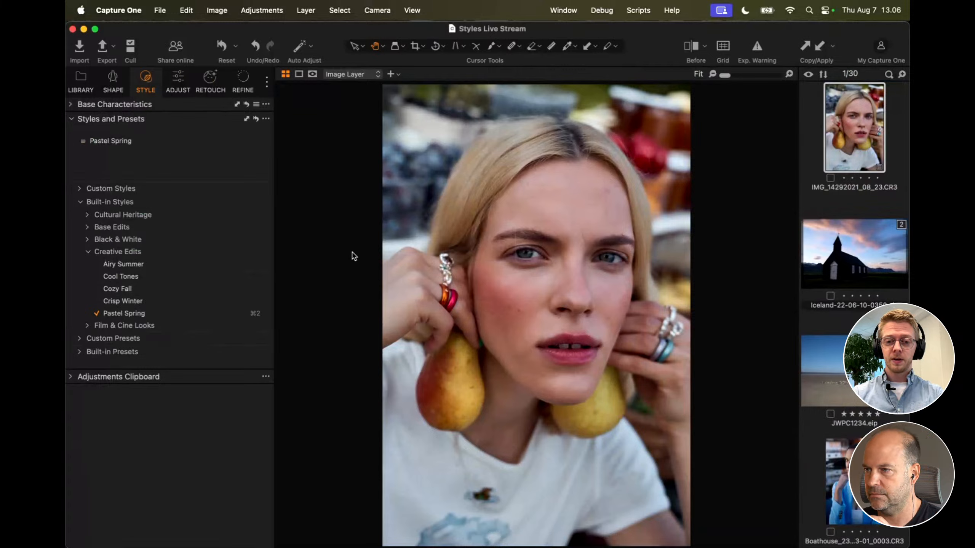
pyautogui.click(183, 12)
pyautogui.moveTo(226, 135)
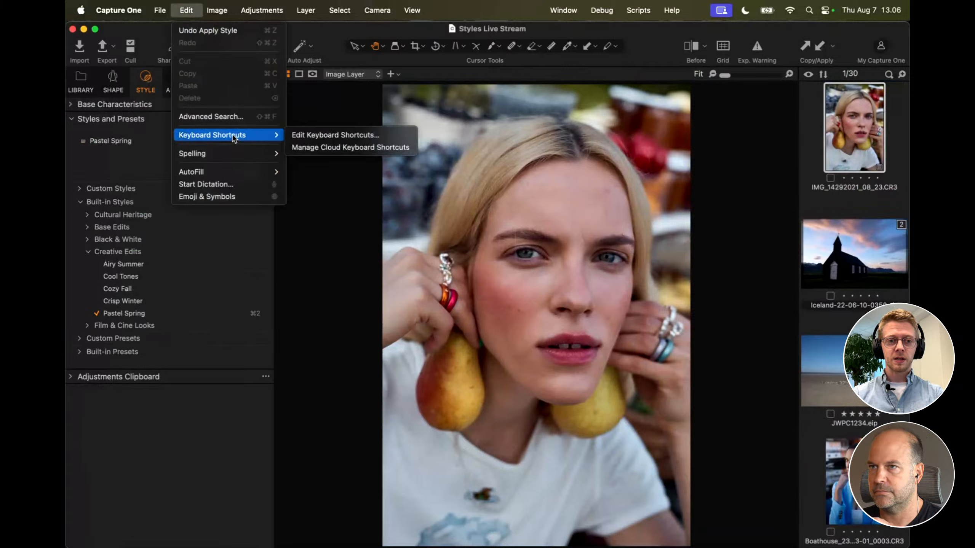
pyautogui.click(326, 134)
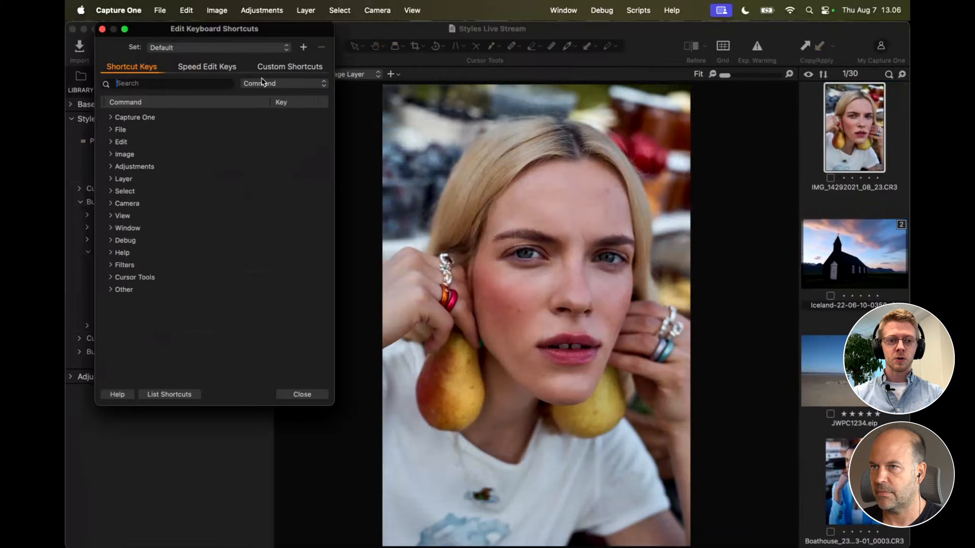
pyautogui.moveTo(198, 37); pyautogui.dragTo(379, 126)
pyautogui.click(389, 155)
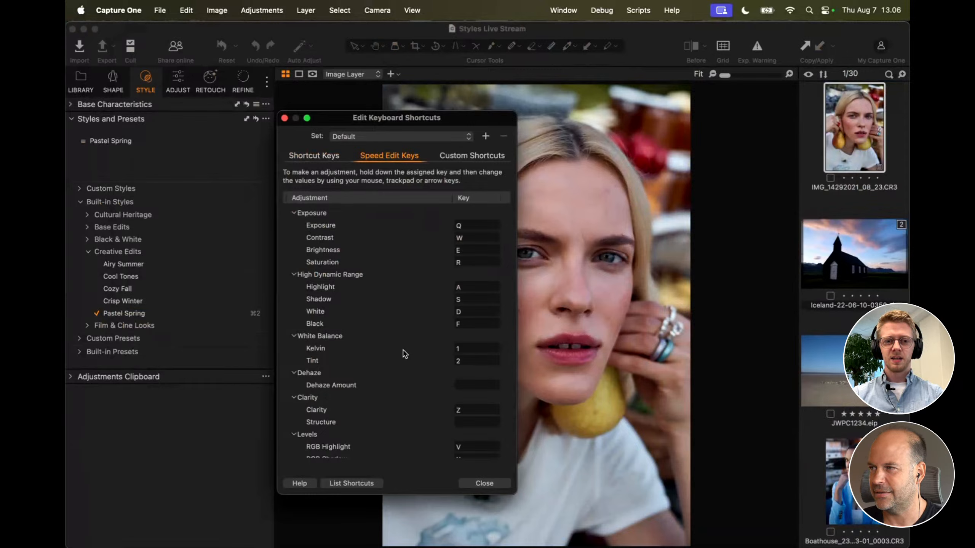
pyautogui.click(485, 484)
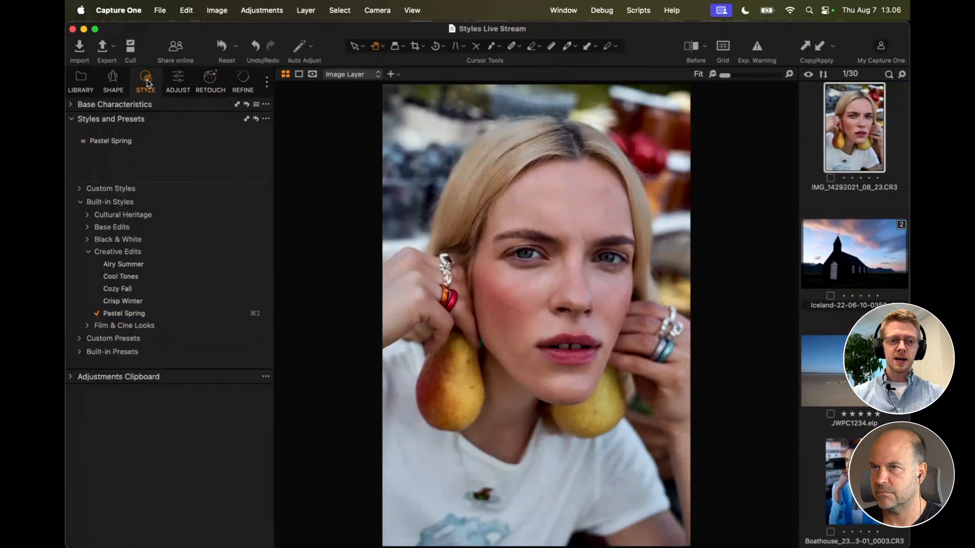
# Step: Try raising the portrait's exposure to about 0.45 with Speed Edit and lower it again
pyautogui.click(177, 82)
pyautogui.click(152, 85)
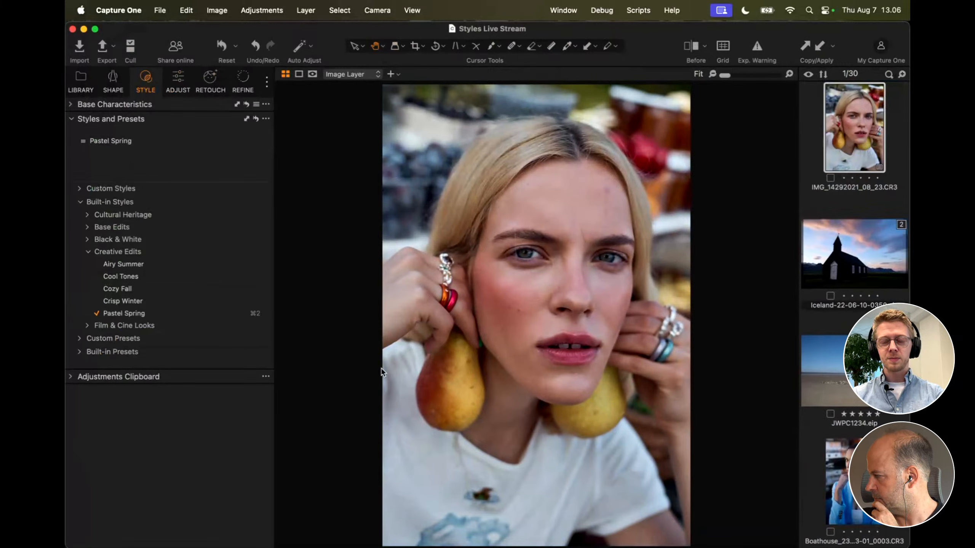
pyautogui.press('q')
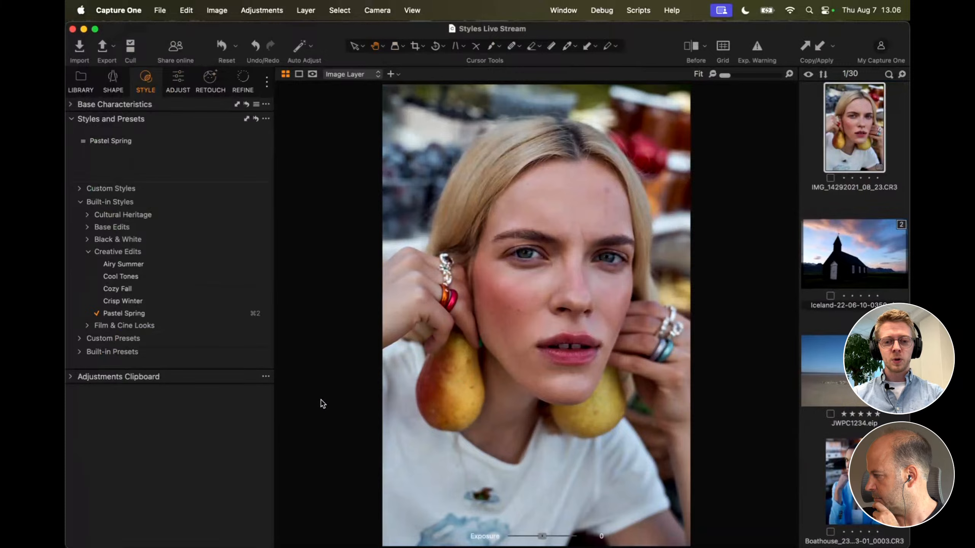
pyautogui.scroll(3, 323, 403)
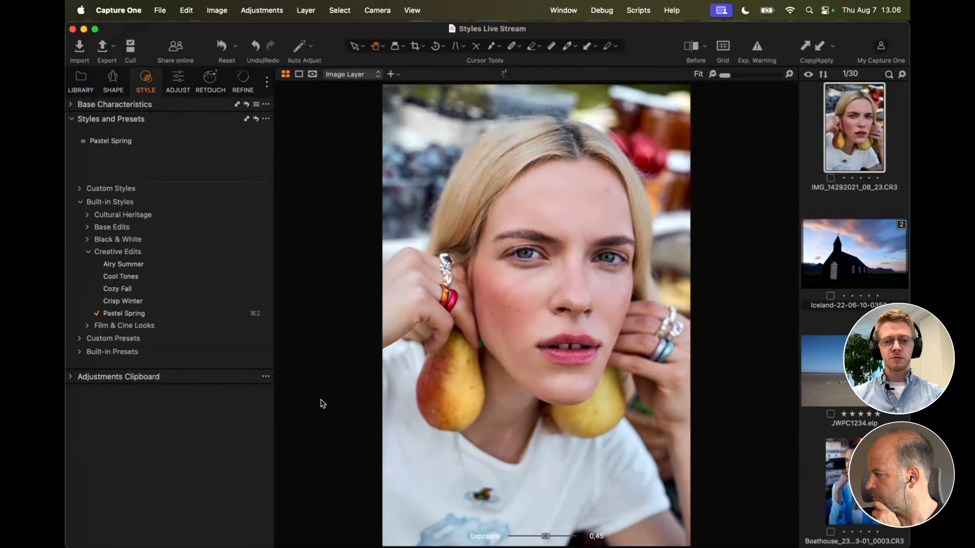
pyautogui.scroll(-2, 322, 403)
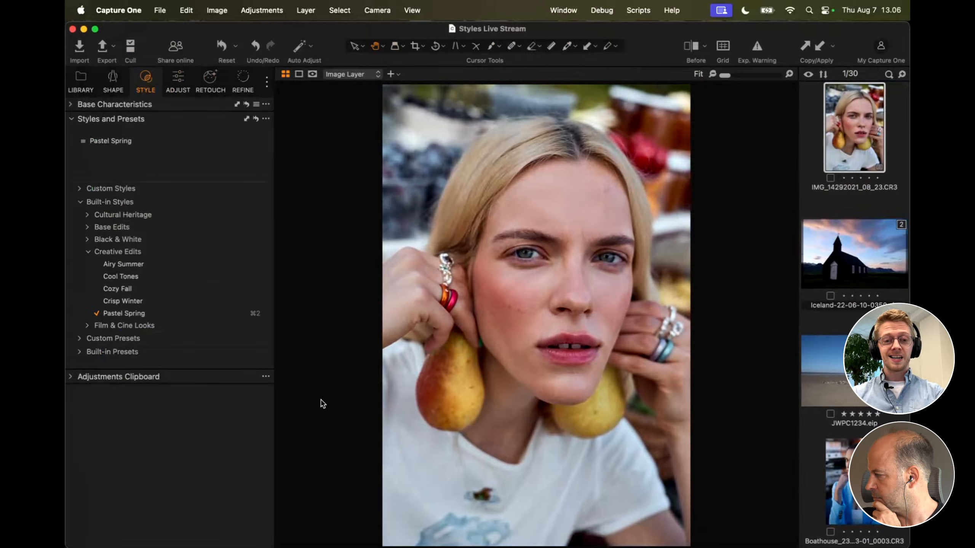
# Step: Adjust the portrait's saturation up and slightly back down with Speed Edit
pyautogui.press('r')
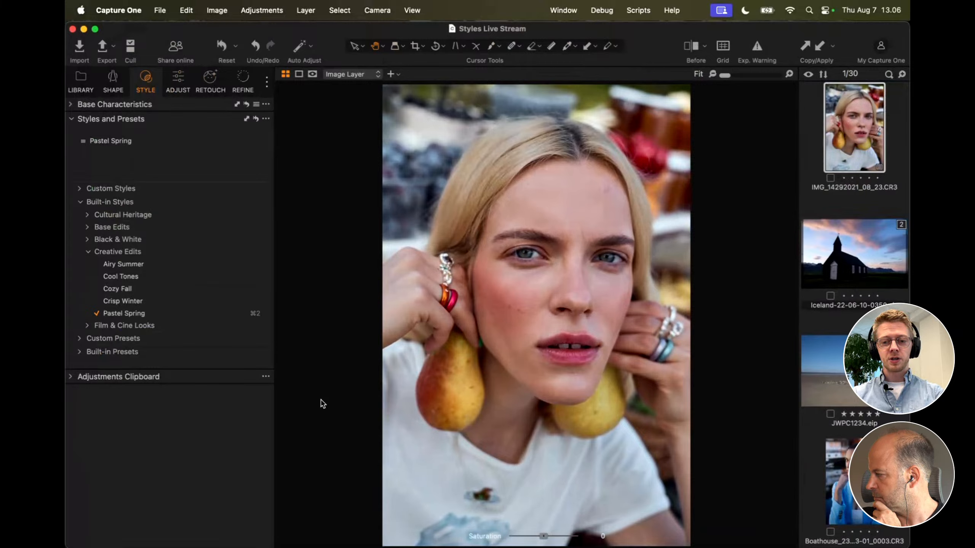
pyautogui.scroll(4, 322, 404)
pyautogui.scroll(-3, 322, 403)
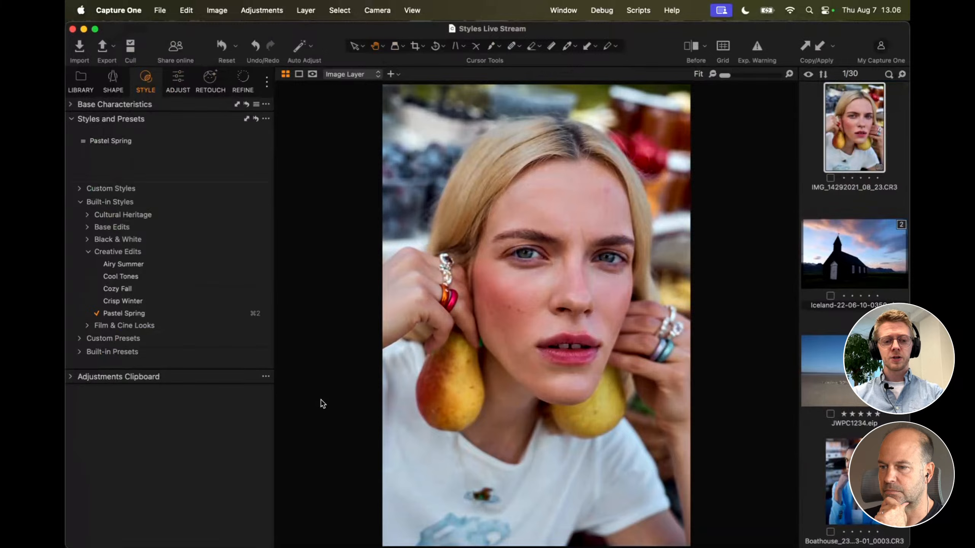
# Step: Warm the portrait's white balance to above 6200 K and raise its brightness slightly with Speed Edit
pyautogui.press('t')
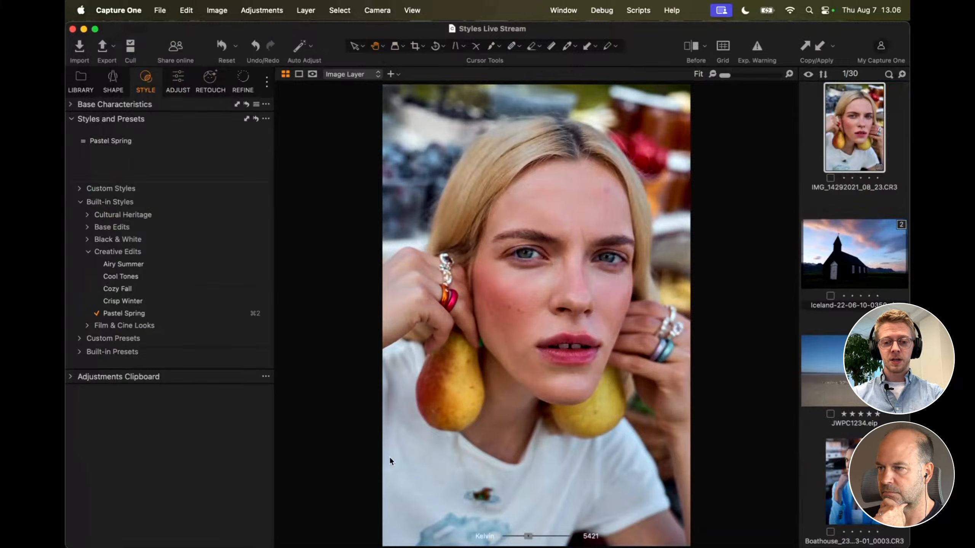
pyautogui.scroll(3, 331, 405)
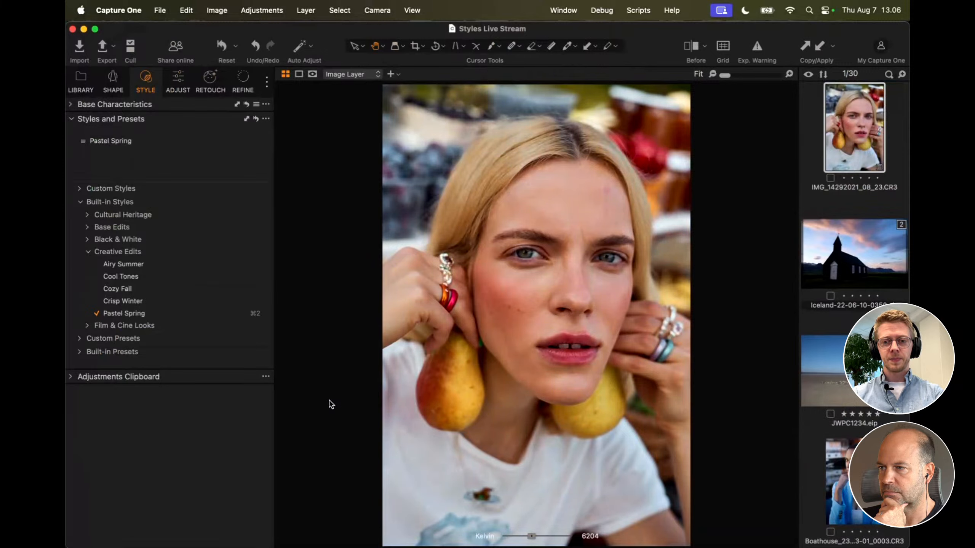
pyautogui.scroll(3, 338, 382)
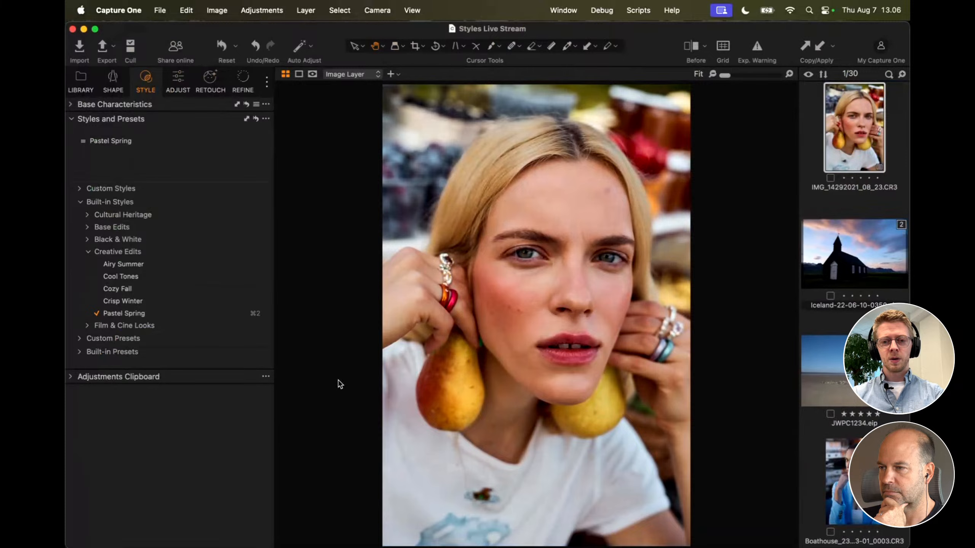
pyautogui.press('e')
pyautogui.scroll(3, 340, 383)
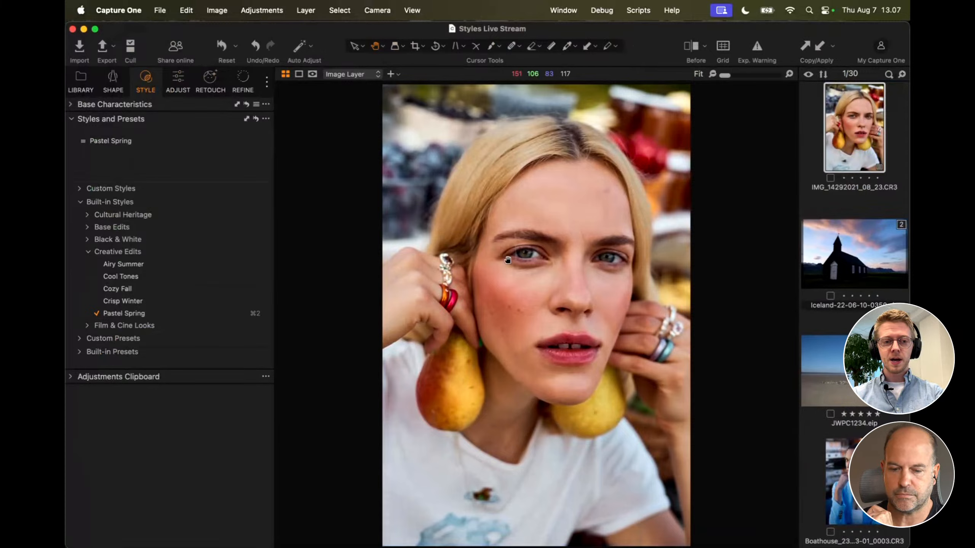
# Step: Create a new variant of IMG_14292021_08_23.CR3 and apply the Pastel Spring style to it
pyautogui.rightClick(848, 137)
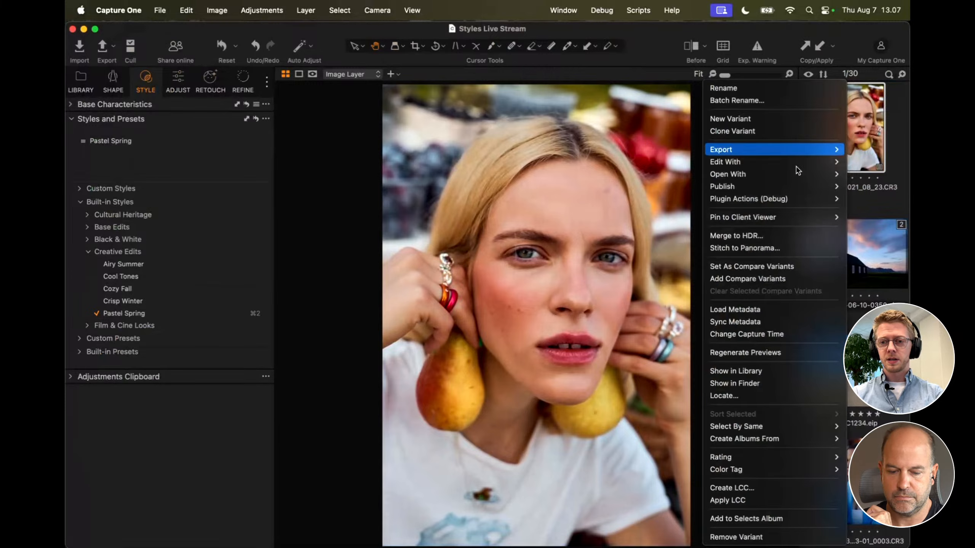
pyautogui.click(766, 133)
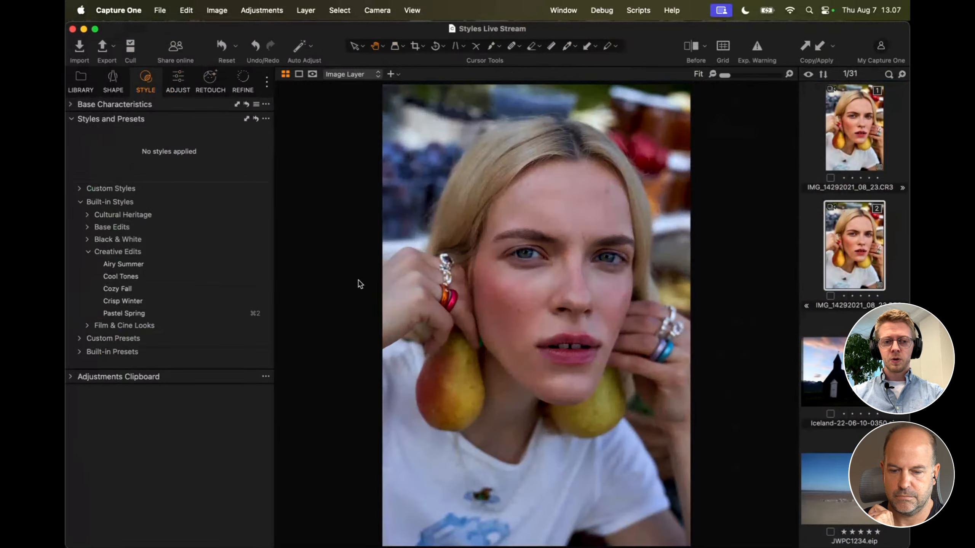
pyautogui.click(207, 313)
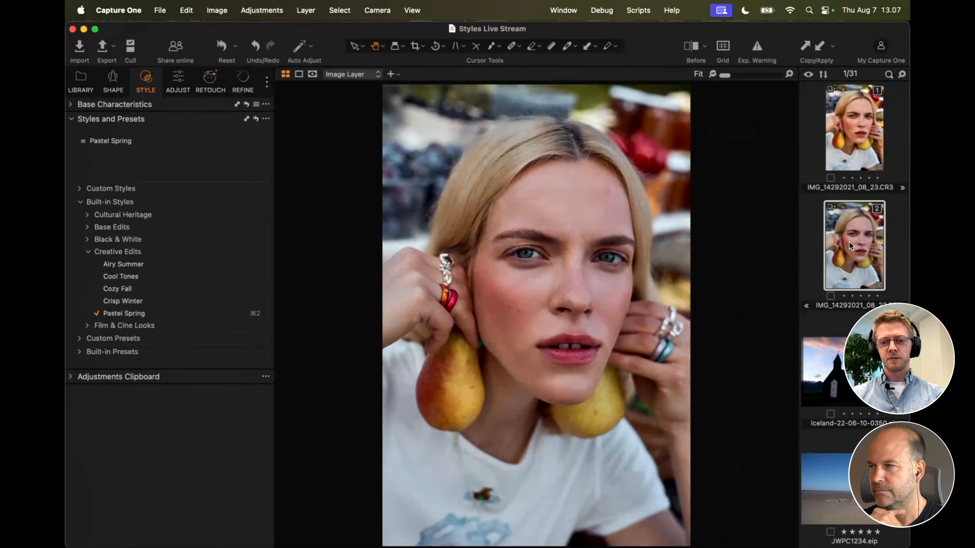
# Step: Reset the adjustments of the portrait's first variant to see the unedited image, and undo the reset
pyautogui.press('Up')
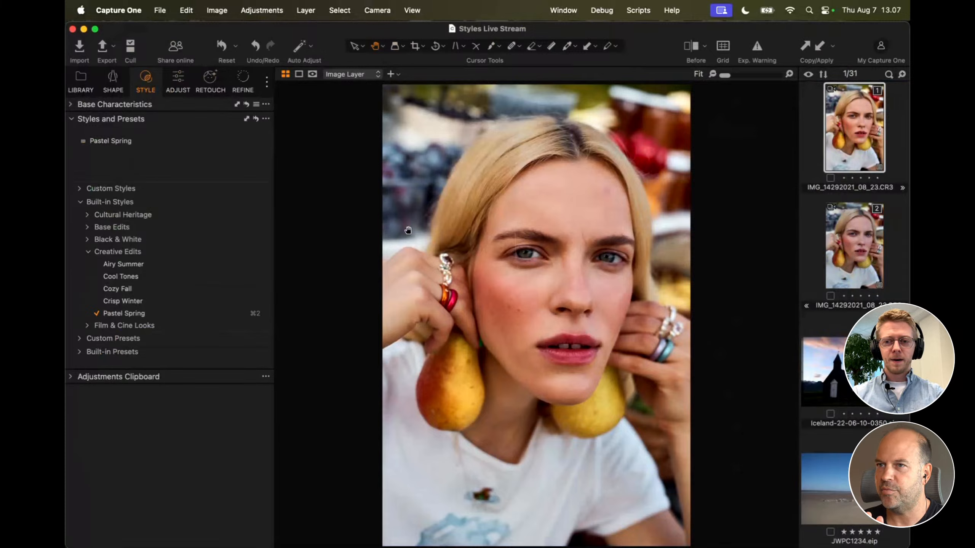
pyautogui.press('super+r')
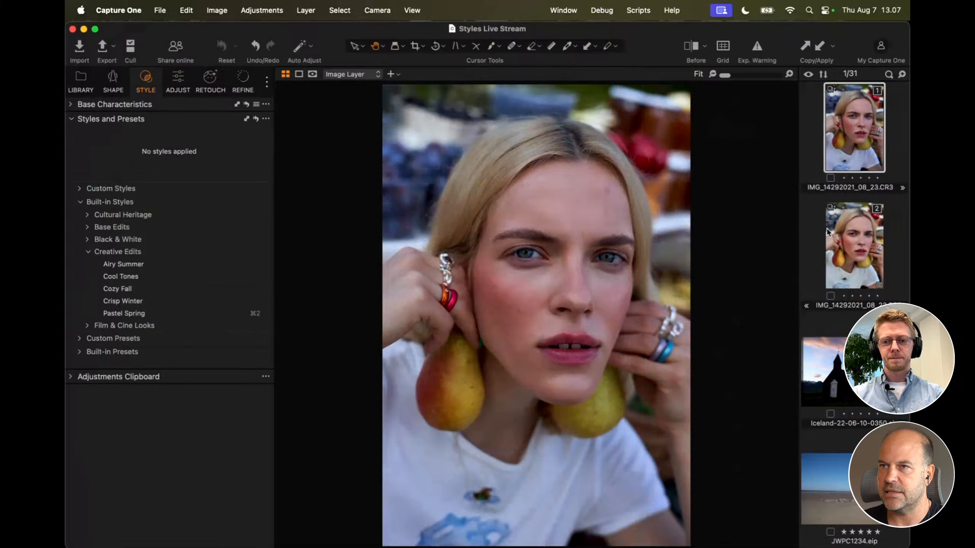
pyautogui.press('super+z')
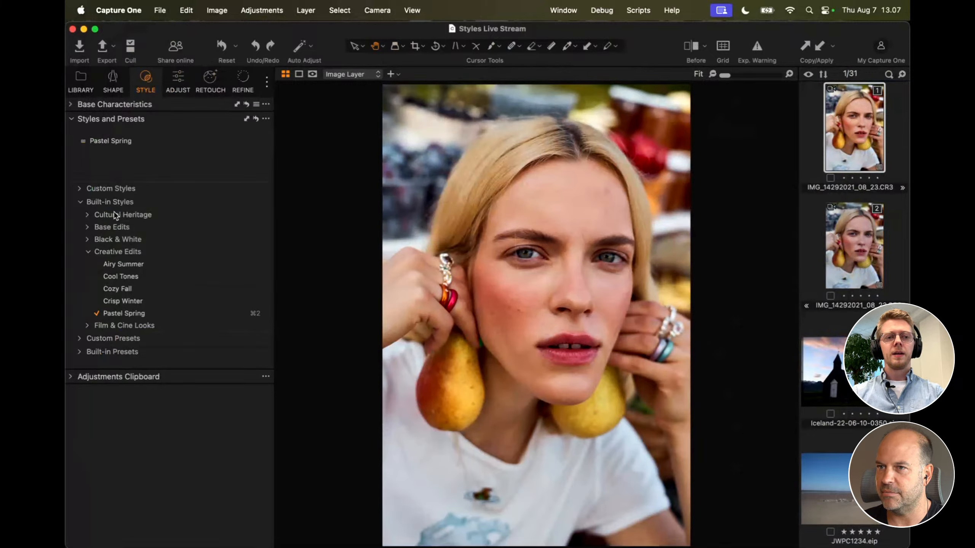
# Step: List the built-in Film & Cine Looks styles in place of Creative Edits and open the AF204258.ARW portrait from the image grid
pyautogui.click(114, 251)
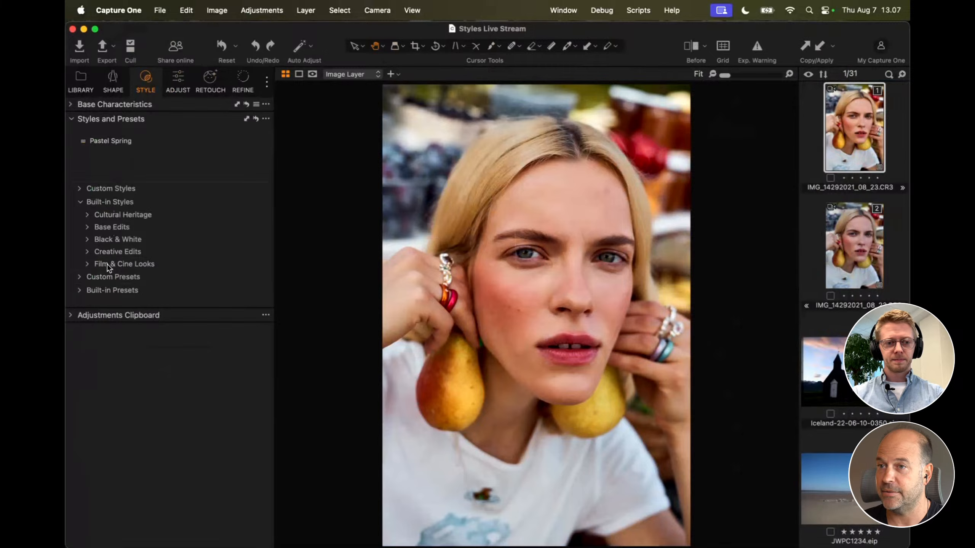
pyautogui.click(108, 264)
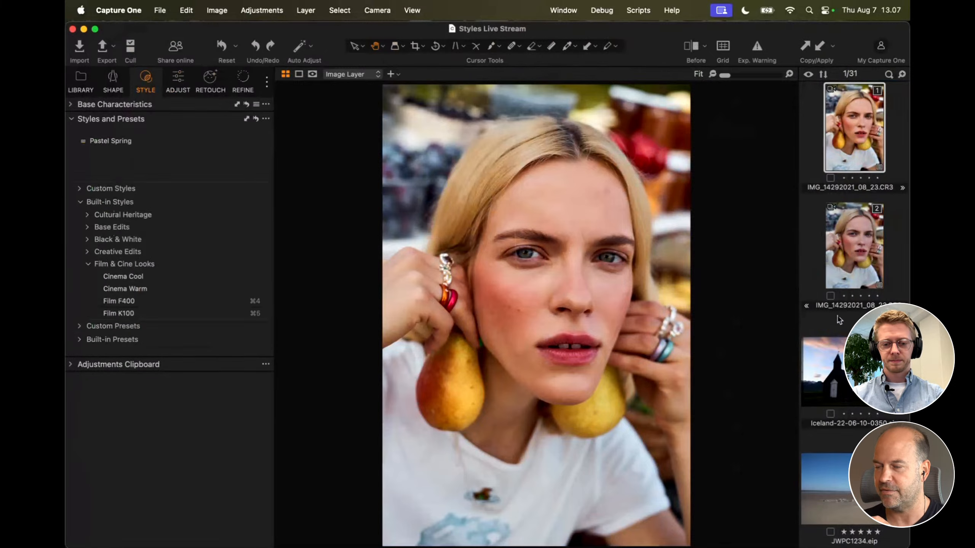
pyautogui.press('super+alt+v')
pyautogui.scroll(-5, 480, 429)
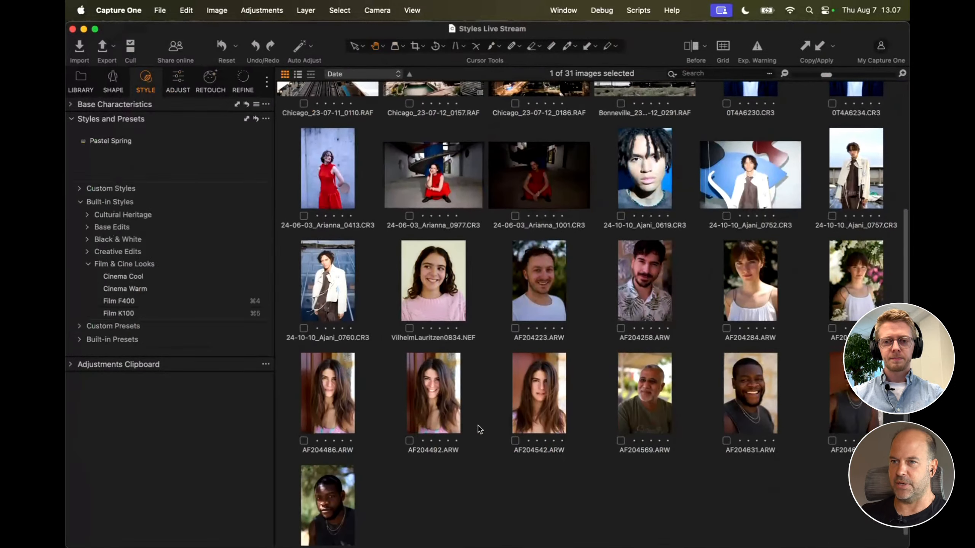
pyautogui.scroll(2, 480, 429)
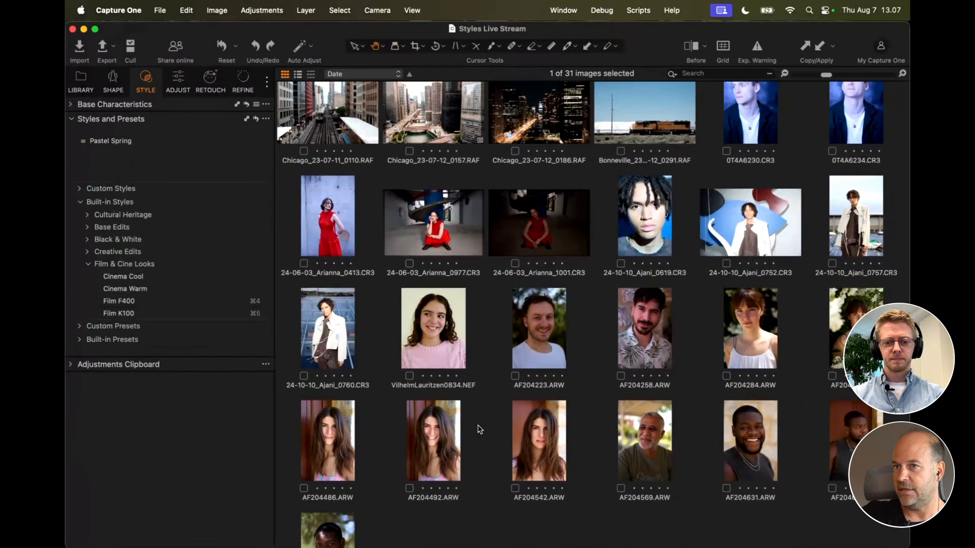
pyautogui.doubleClick(643, 324)
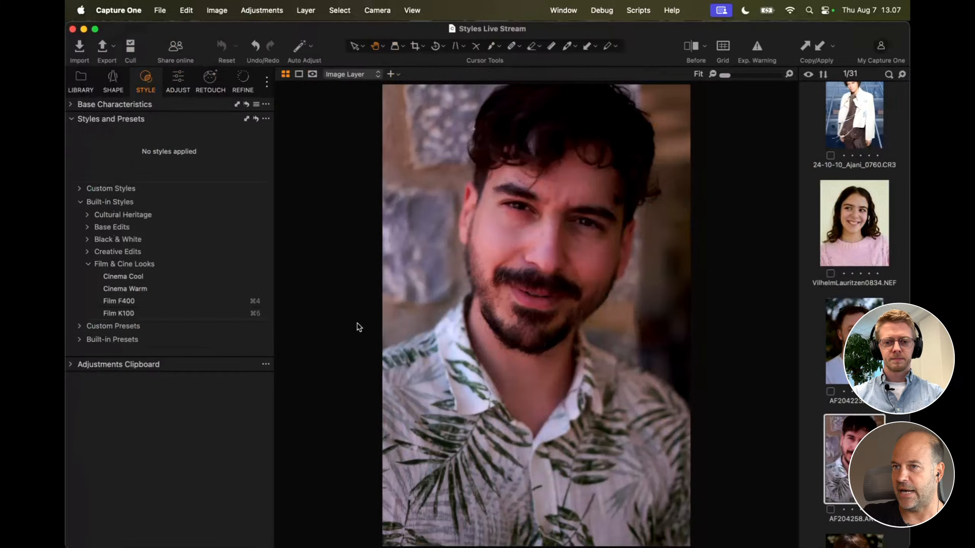
# Step: Correct the portrait's white balance by sampling the light shirt collar, and apply the Film K100 style
pyautogui.press('w')
pyautogui.click(484, 400)
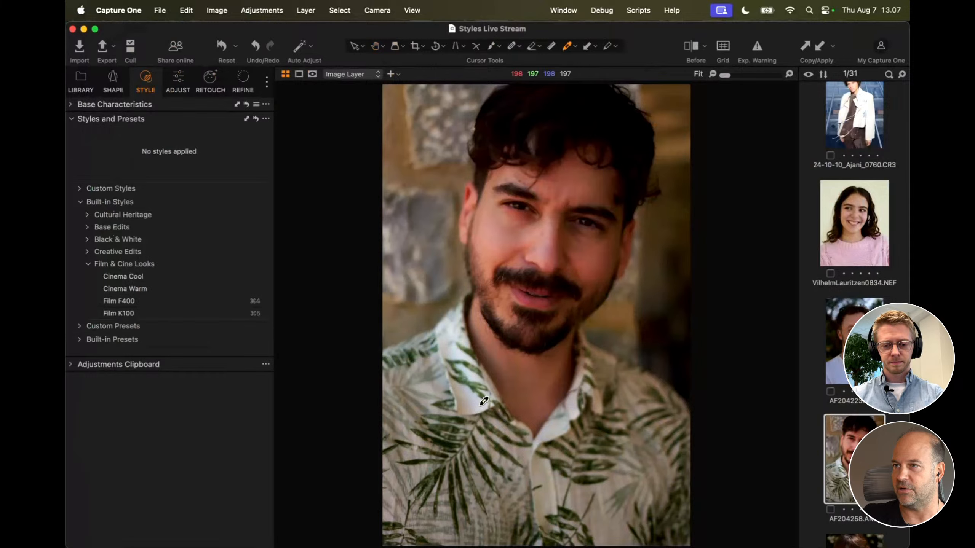
pyautogui.press('h')
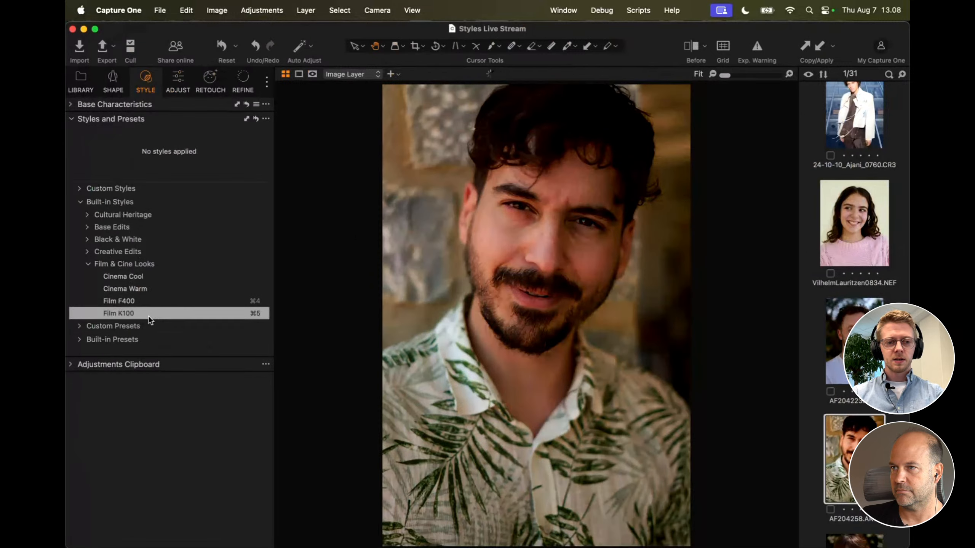
pyautogui.click(148, 315)
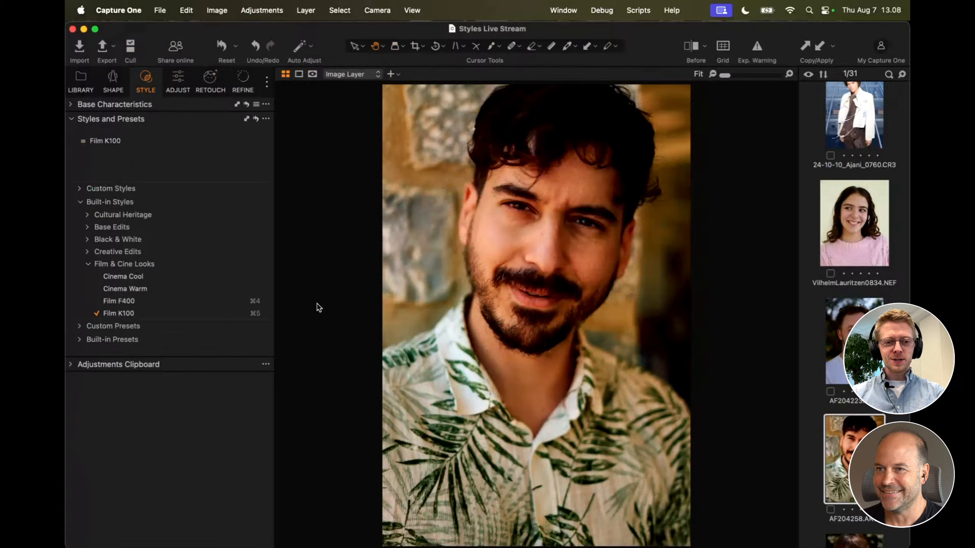
# Step: Raise the AF204258 portrait's brightness to 7 and lower its contrast with Speed Edit
pyautogui.press('e')
pyautogui.scroll(5, 335, 368)
pyautogui.scroll(2, 336, 368)
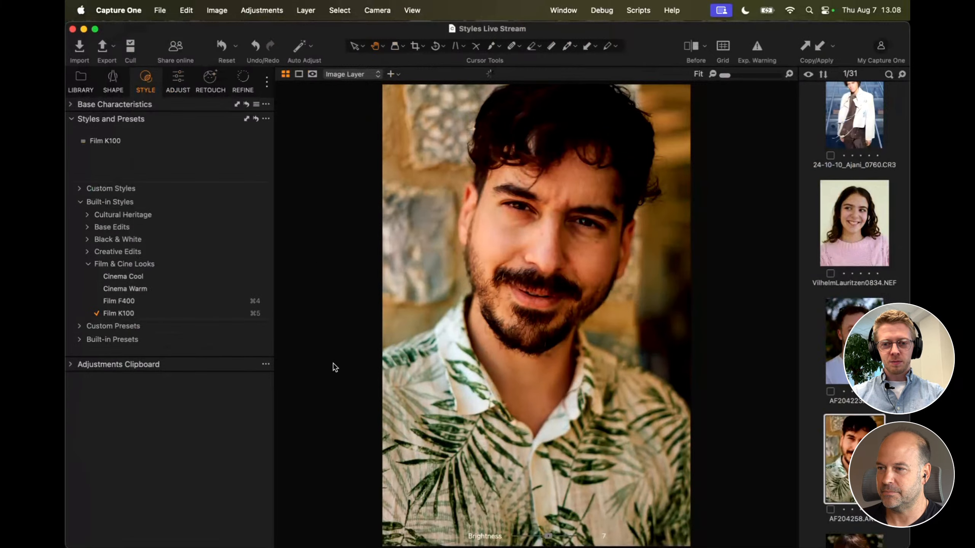
pyautogui.press('w')
pyautogui.scroll(-15, 335, 367)
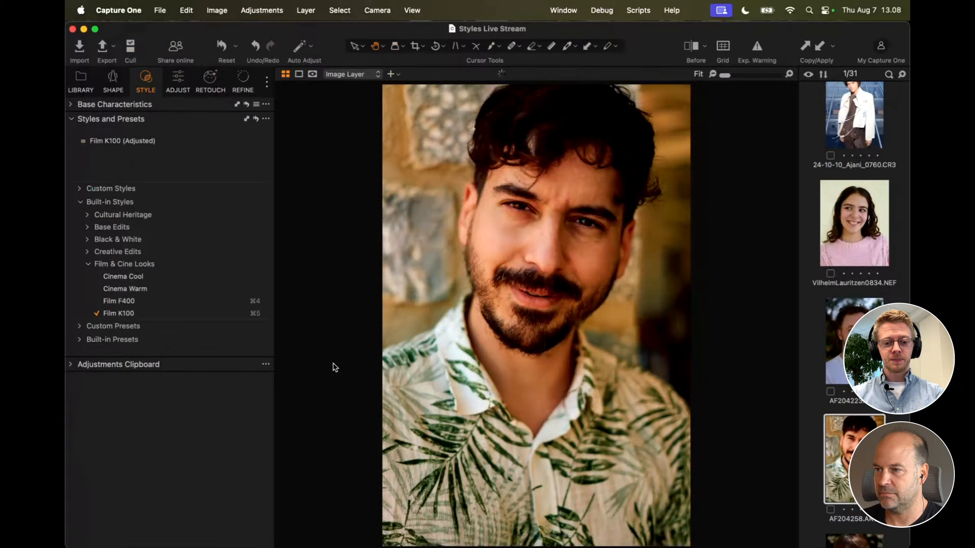
# Step: Lower the AF204258 portrait's saturation to about -5 with Speed Edit
pyautogui.press('r')
pyautogui.scroll(-14, 335, 367)
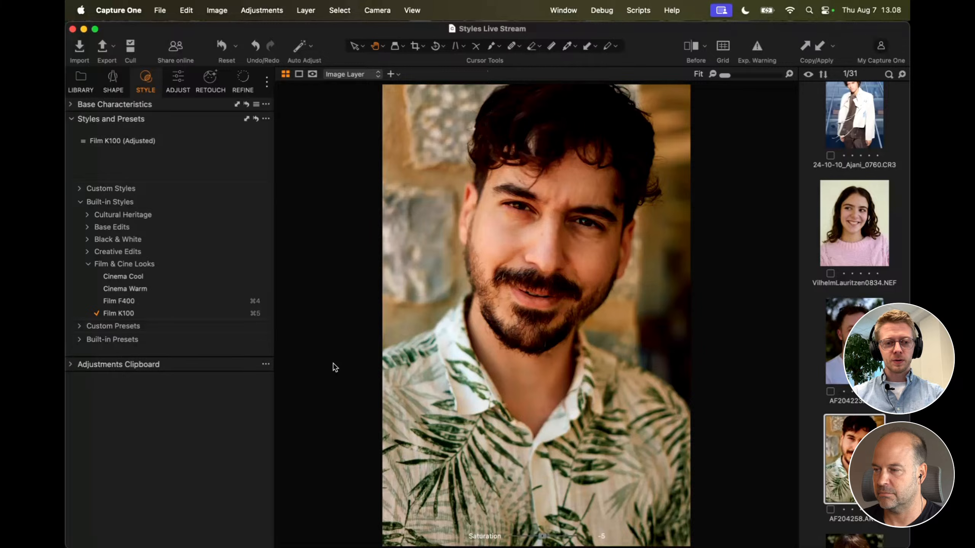
pyautogui.scroll(-2, 335, 368)
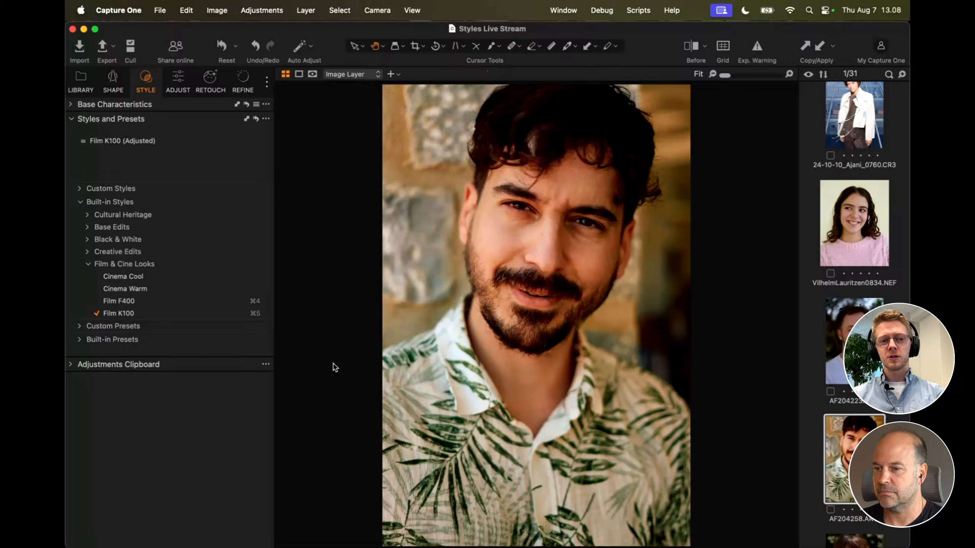
pyautogui.click(102, 140)
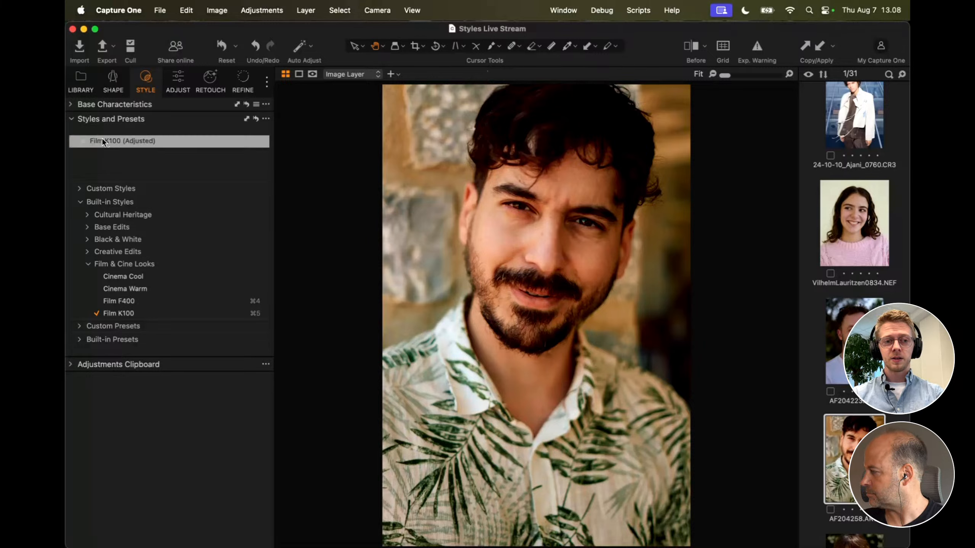
pyautogui.click(266, 119)
pyautogui.click(325, 120)
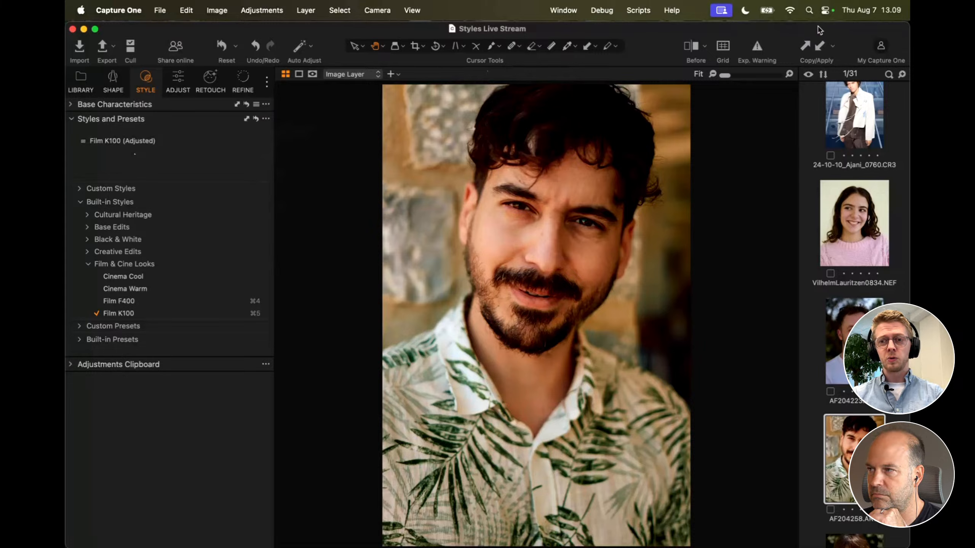
# Step: Examine which exposure, levels, curve and color adjustments of AF204258 are included for copying in the adjustments clipboard
pyautogui.click(832, 47)
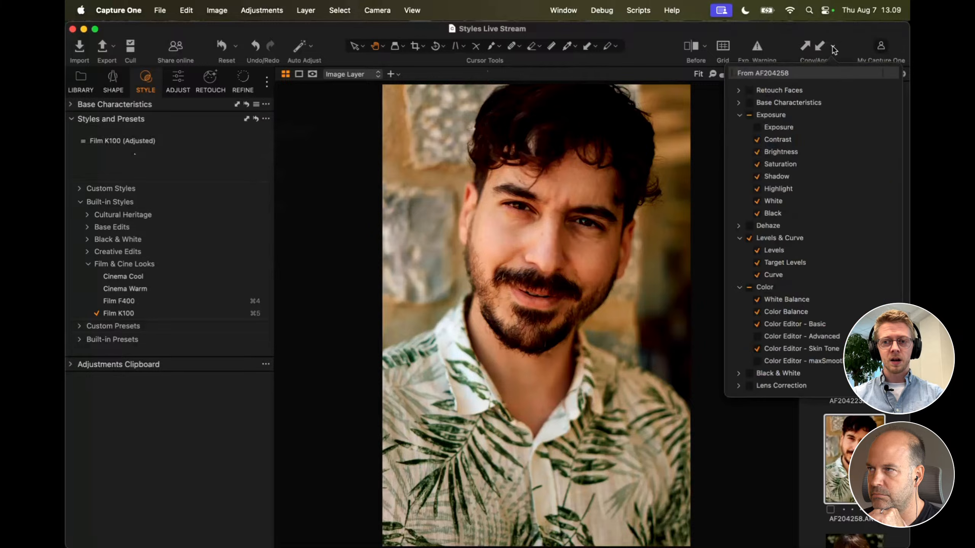
pyautogui.click(833, 48)
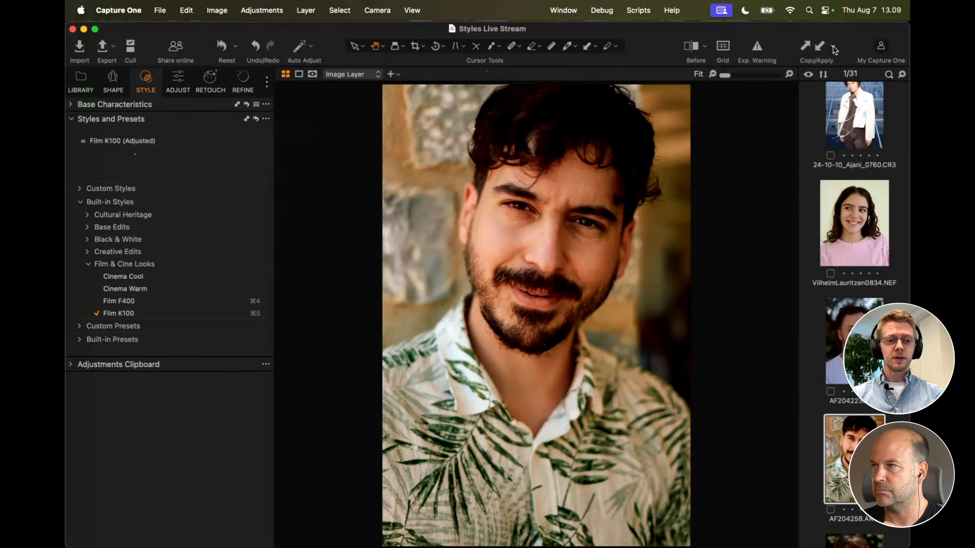
pyautogui.click(119, 364)
pyautogui.scroll(-3, 135, 457)
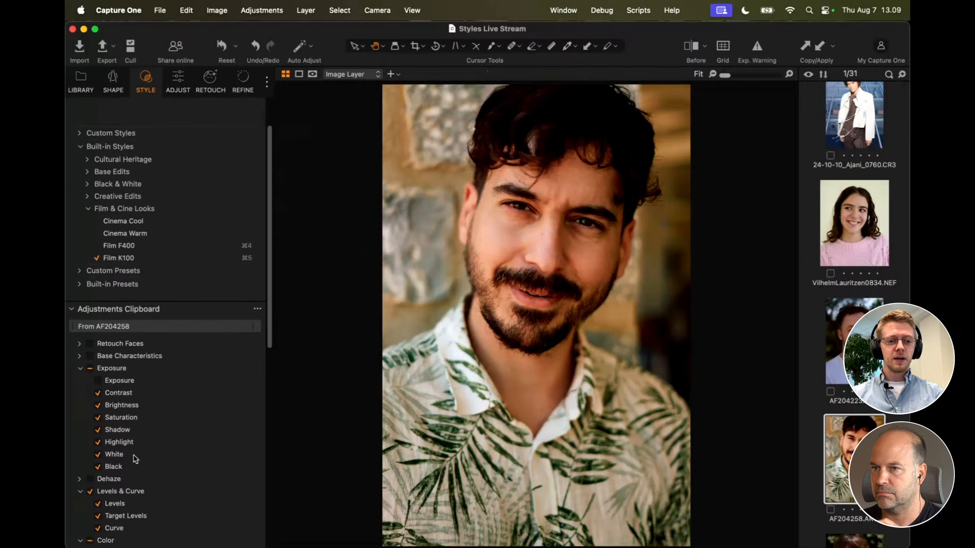
pyautogui.scroll(3, 134, 459)
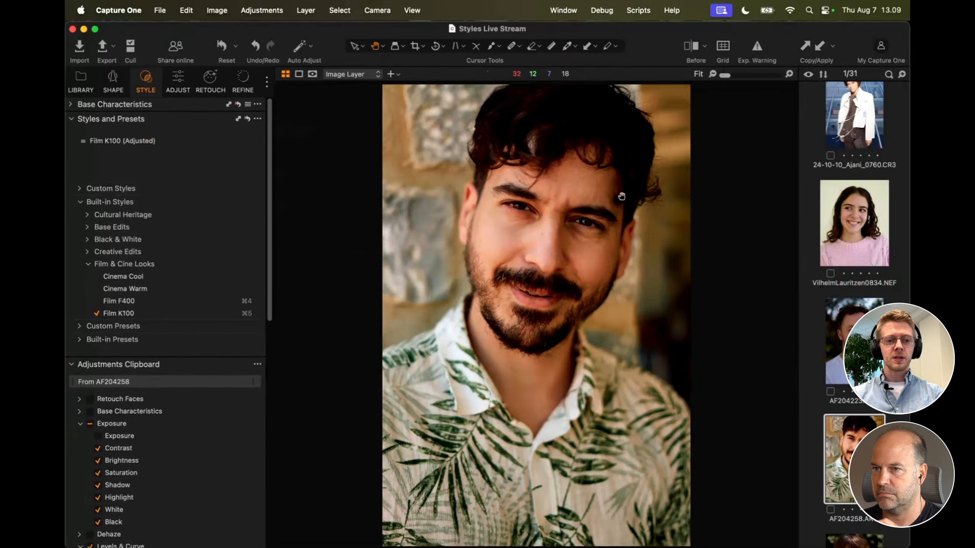
pyautogui.click(176, 364)
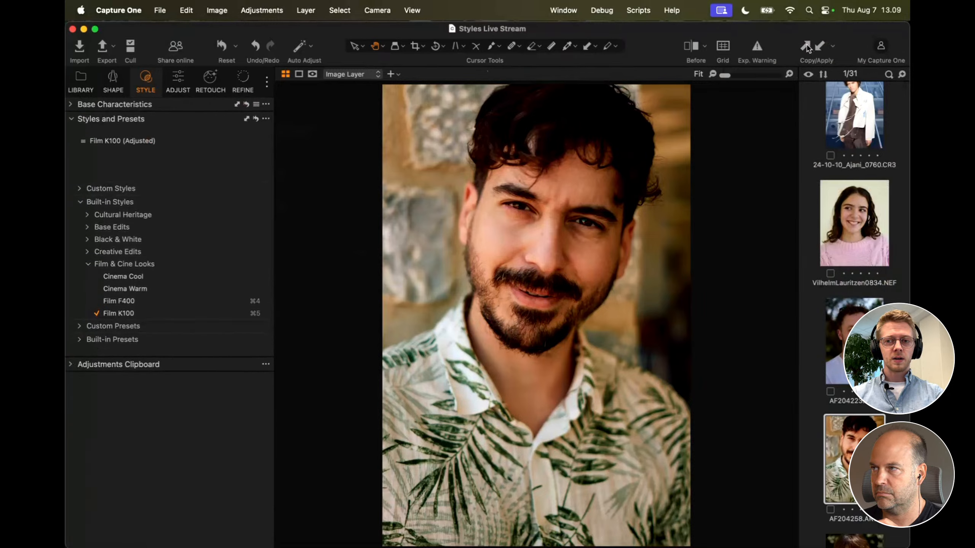
pyautogui.click(833, 47)
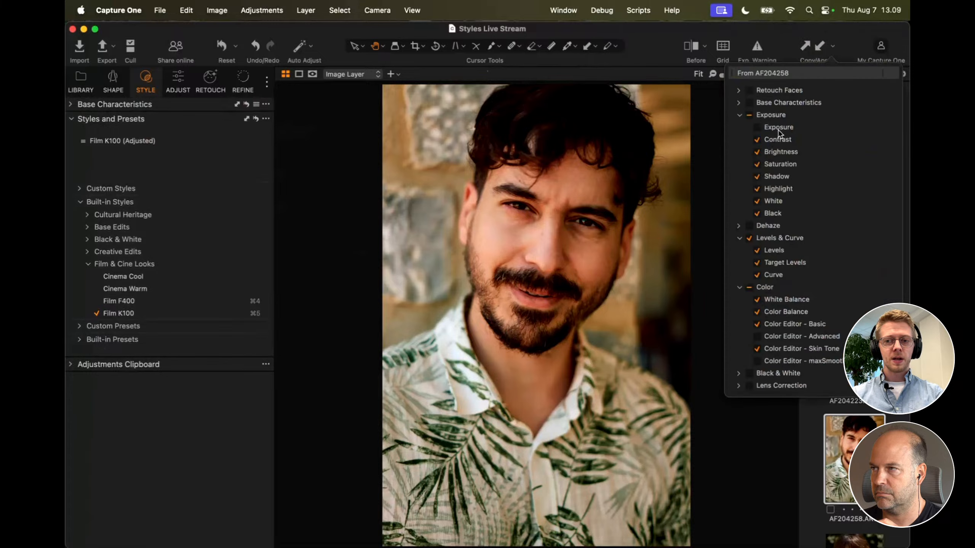
pyautogui.scroll(-3, 774, 245)
pyautogui.click(772, 265)
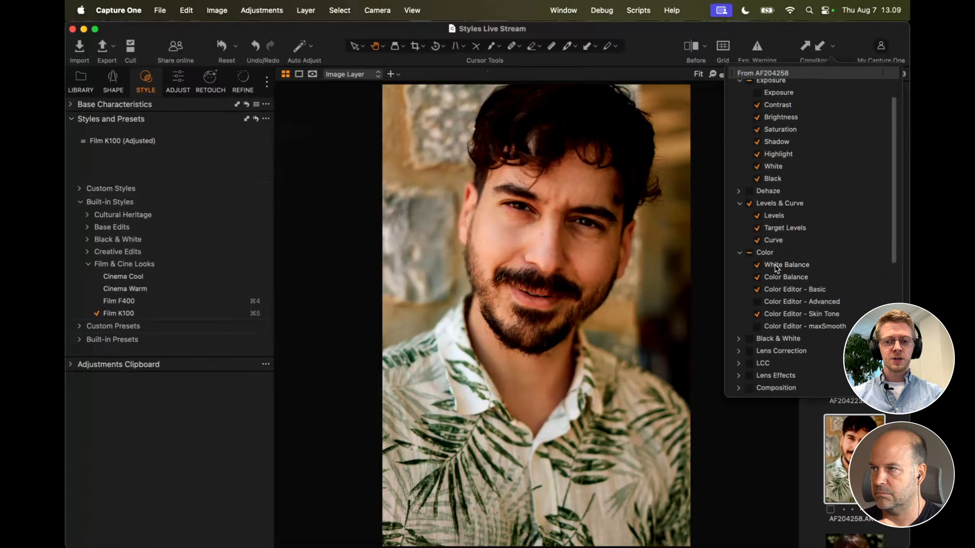
pyautogui.click(767, 443)
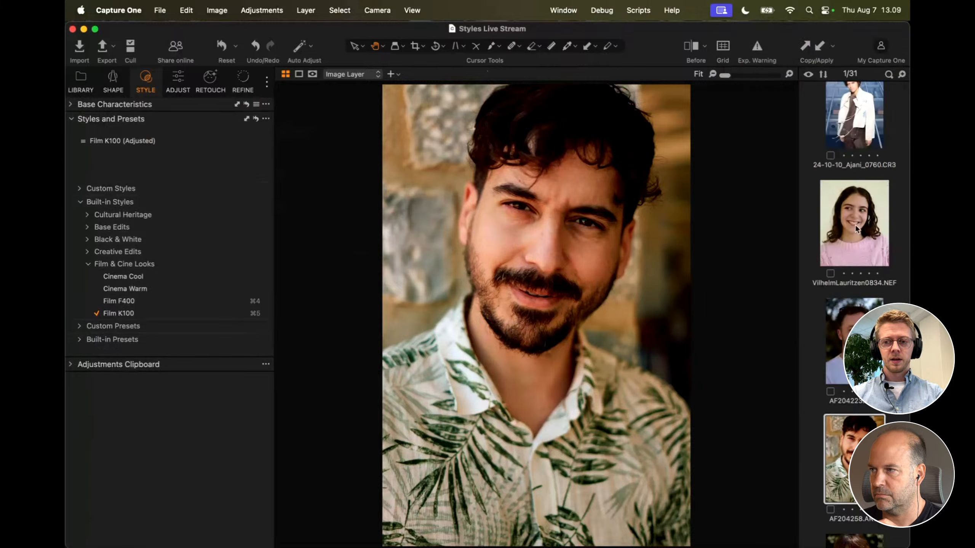
pyautogui.scroll(-5, 851, 271)
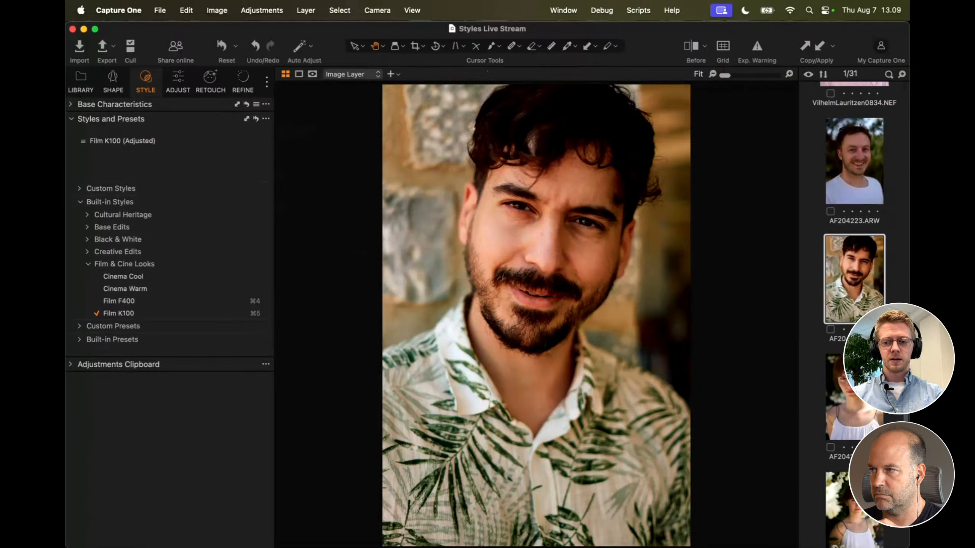
# Step: Apply the copied adjustments to photo AF204309 and compare the result with the unedited version
pyautogui.click(855, 494)
pyautogui.click(819, 48)
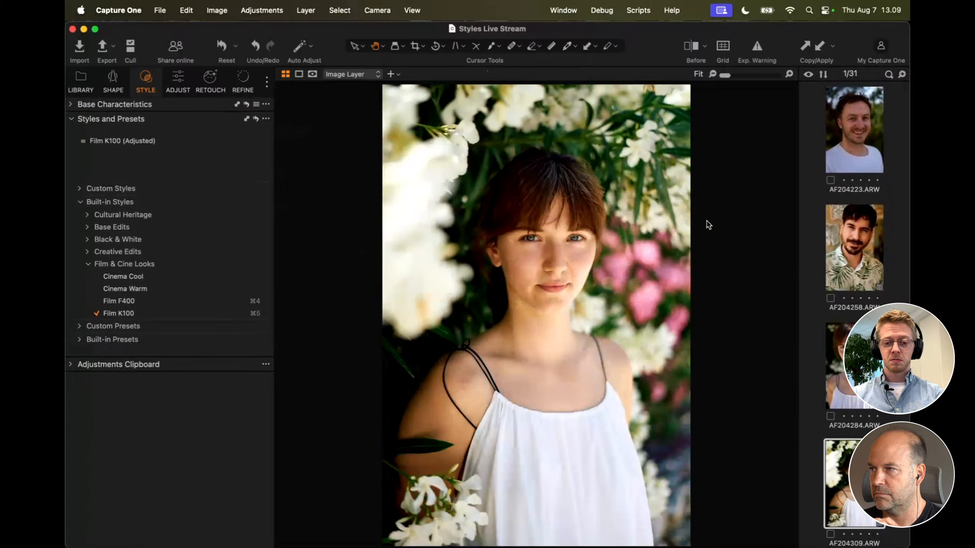
pyautogui.press('y')
pyautogui.press('y')
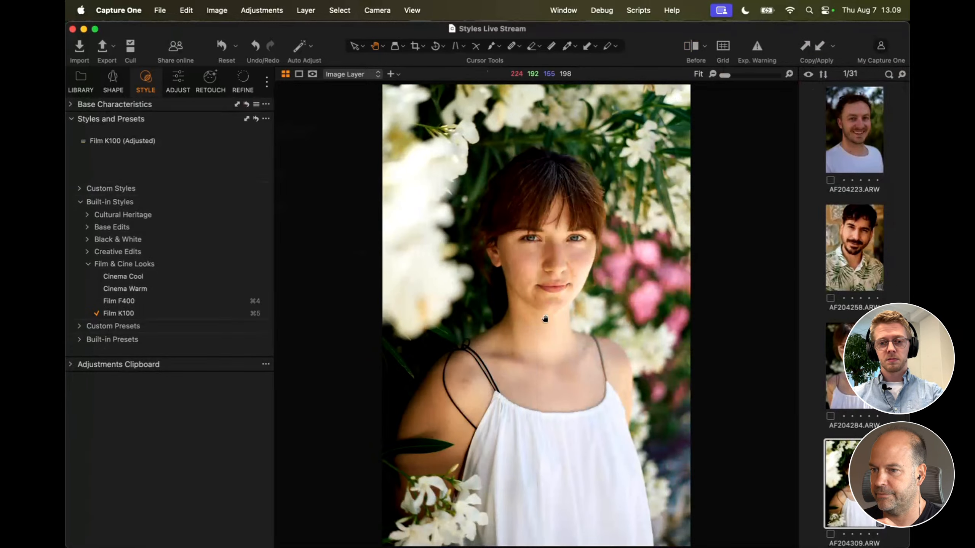
# Step: Apply the copied adjustments to portrait AF204486 of the long-haired woman by the red door
pyautogui.scroll(-5, 816, 371)
pyautogui.click(816, 372)
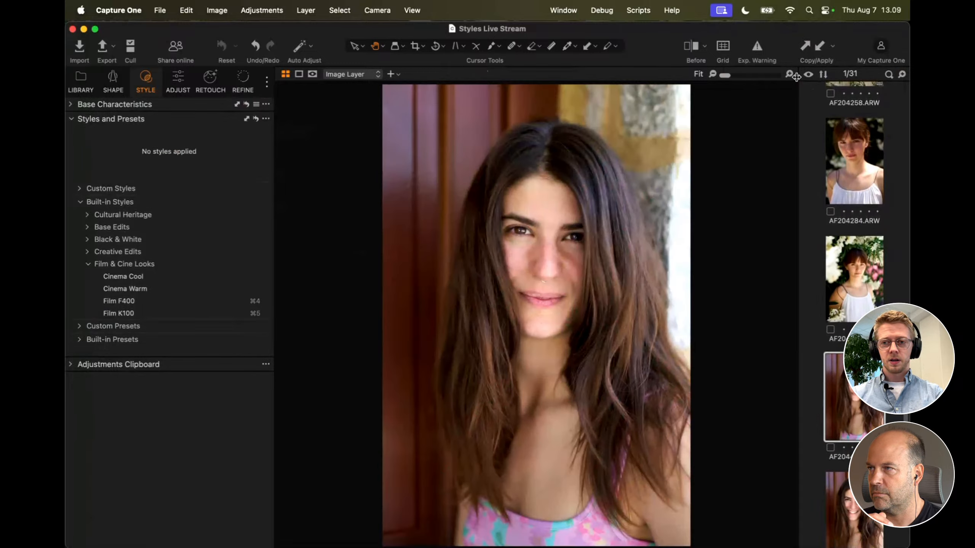
pyautogui.click(819, 47)
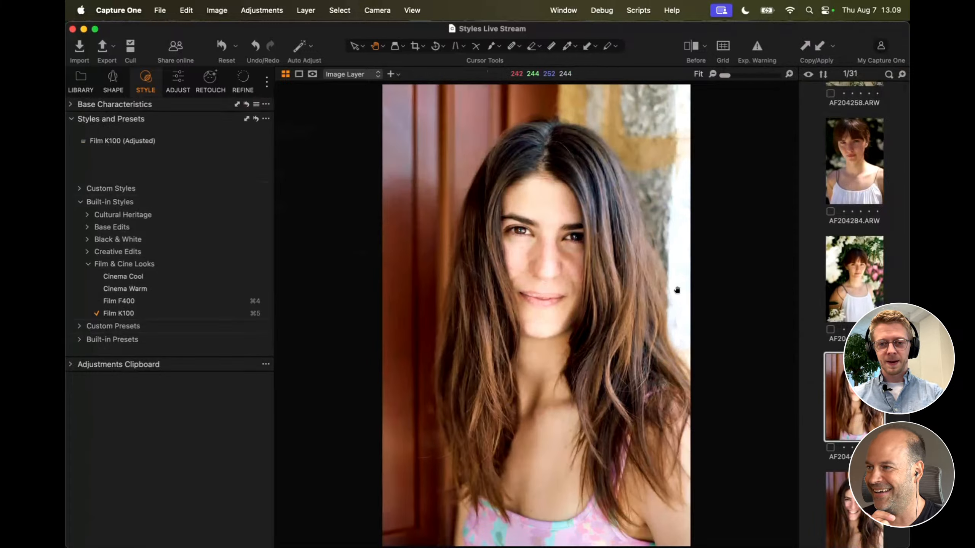
pyautogui.press('q')
pyautogui.scroll(-3, 677, 289)
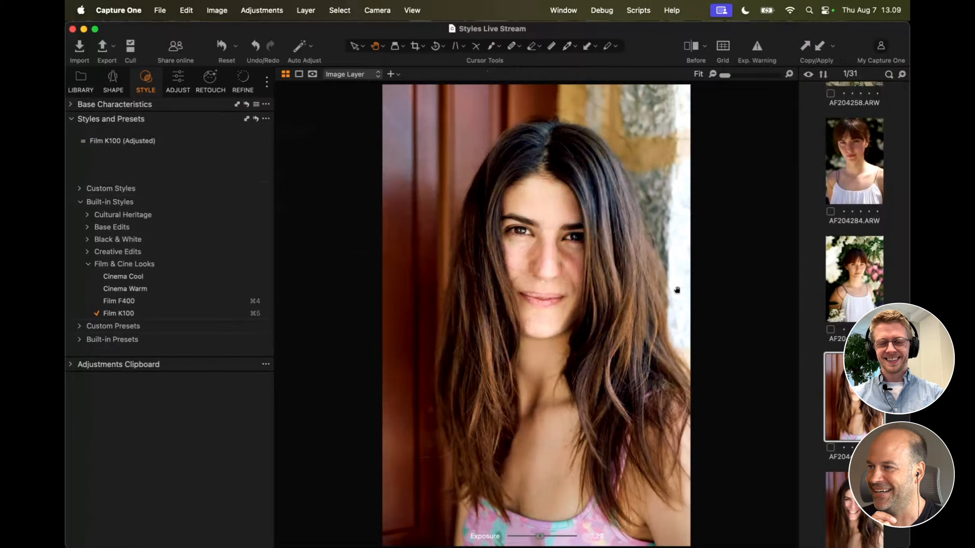
pyautogui.press('super+z')
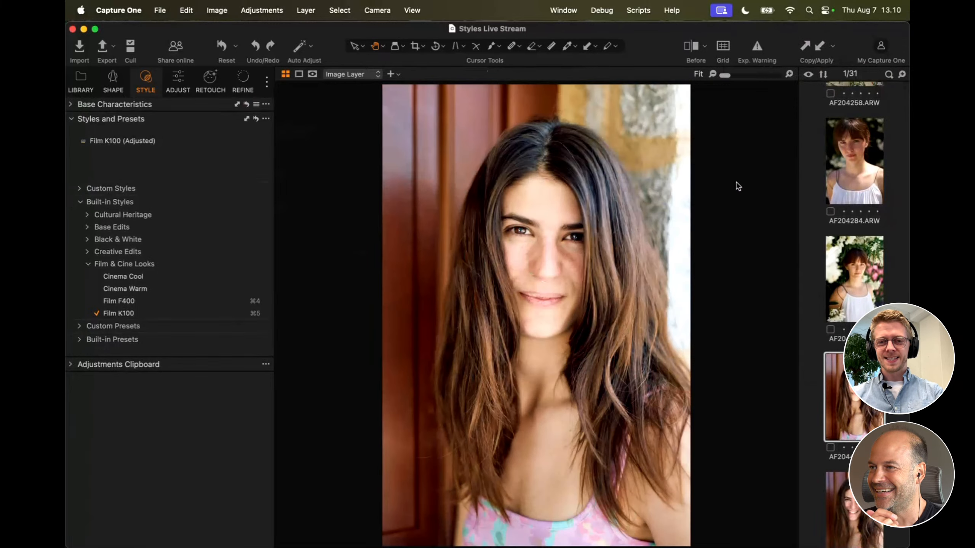
pyautogui.press('super+r')
pyautogui.click(820, 46)
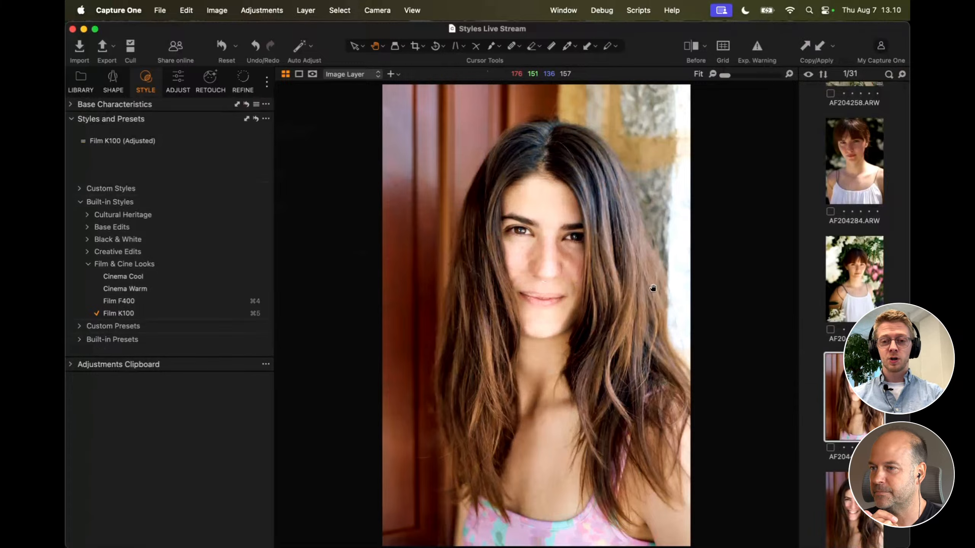
# Step: Lower the AF204486 portrait's exposure and fine-tune its Kelvin white balance with Speed Edit, and compare it with the unedited version
pyautogui.press('q')
pyautogui.scroll(-5, 653, 288)
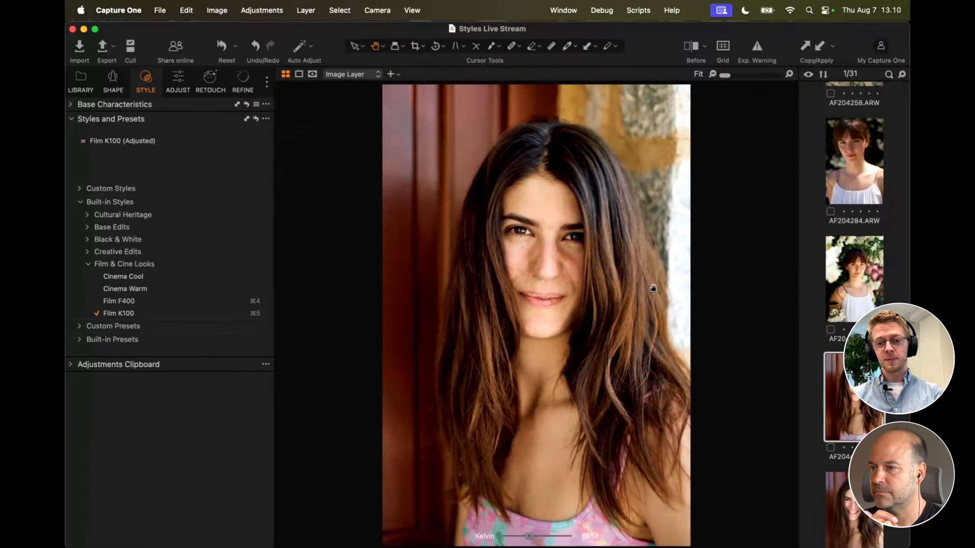
pyautogui.press('y')
pyautogui.press('y')
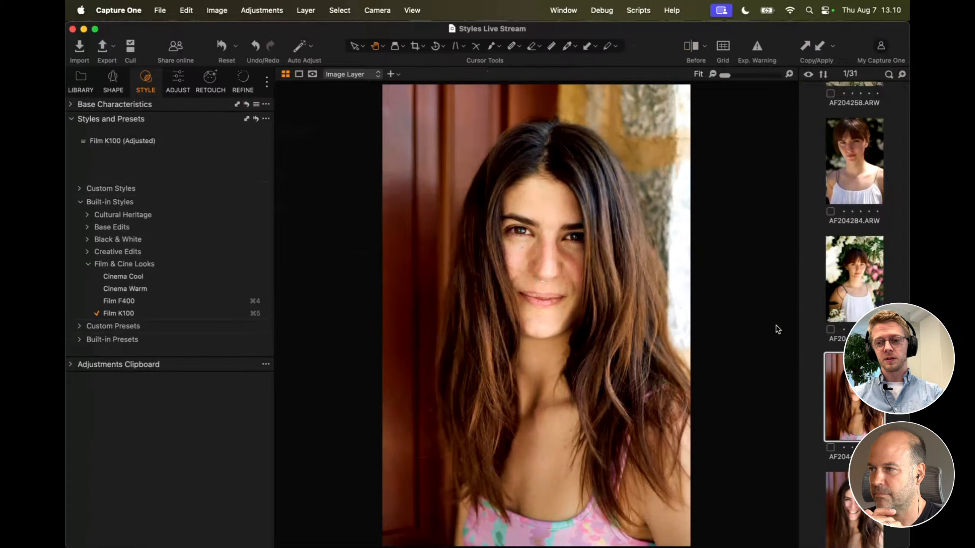
# Step: Apply the copied adjustments to portrait AF204569 of the grey-haired man in the green T-shirt
pyautogui.scroll(-10, 856, 396)
pyautogui.click(840, 431)
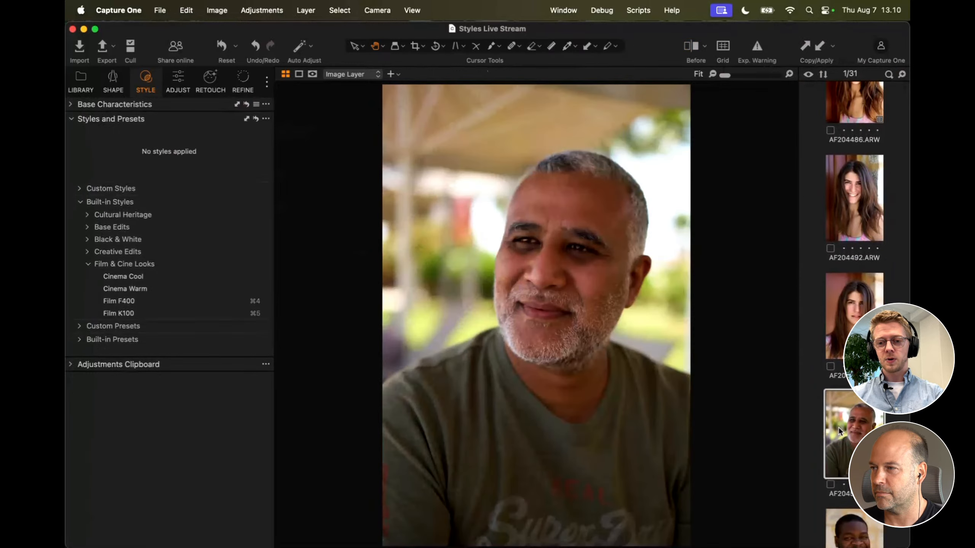
pyautogui.click(821, 48)
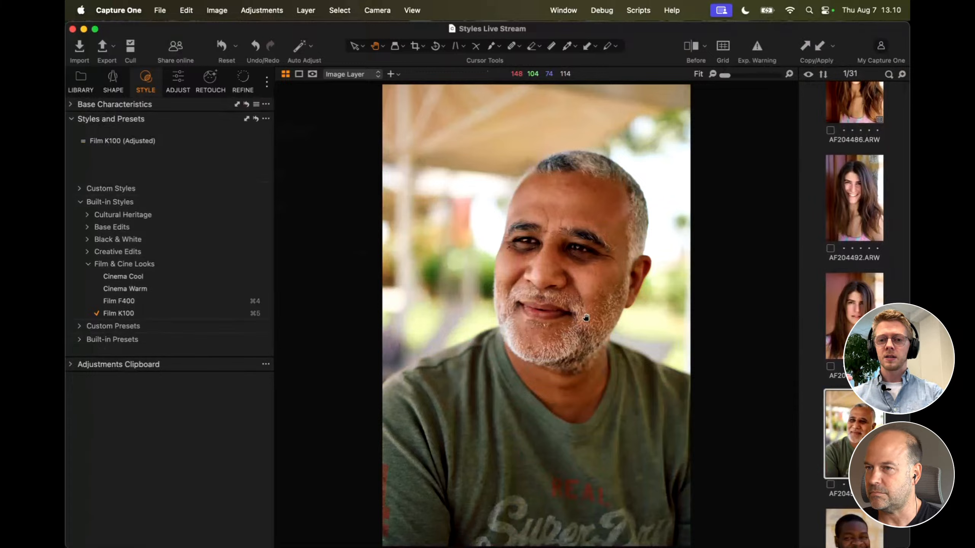
# Step: Apply the copied adjustments to portrait AF204635 and lower its exposure slightly with Speed Edit
pyautogui.scroll(-5, 860, 422)
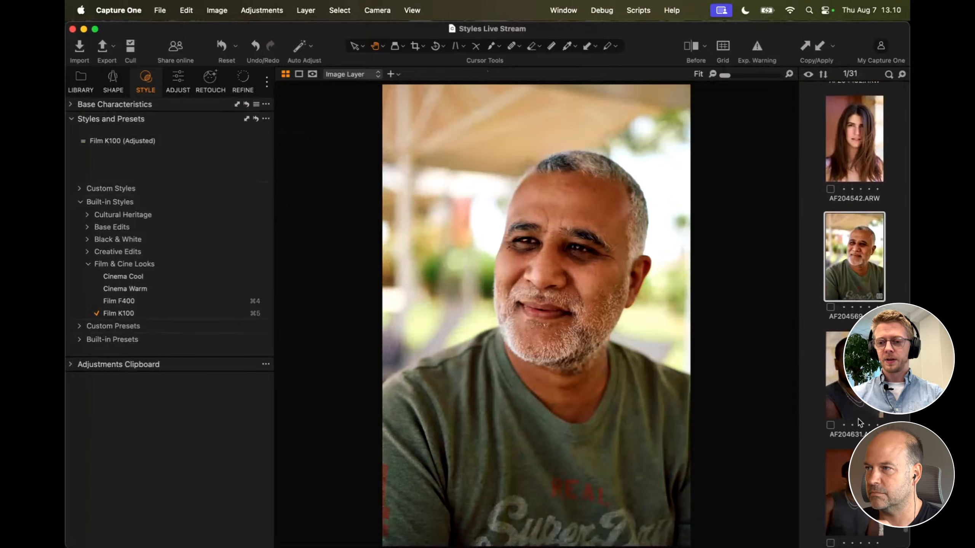
pyautogui.click(861, 488)
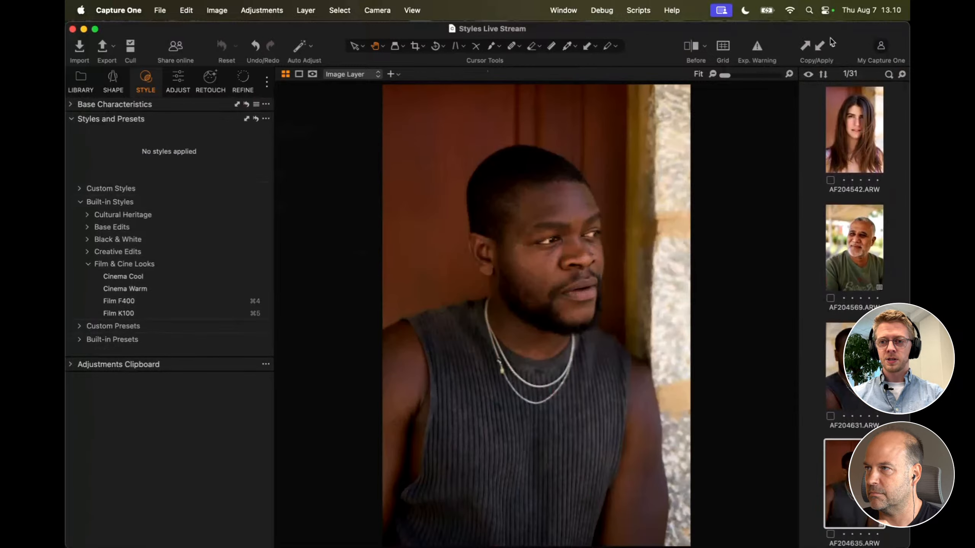
pyautogui.click(819, 47)
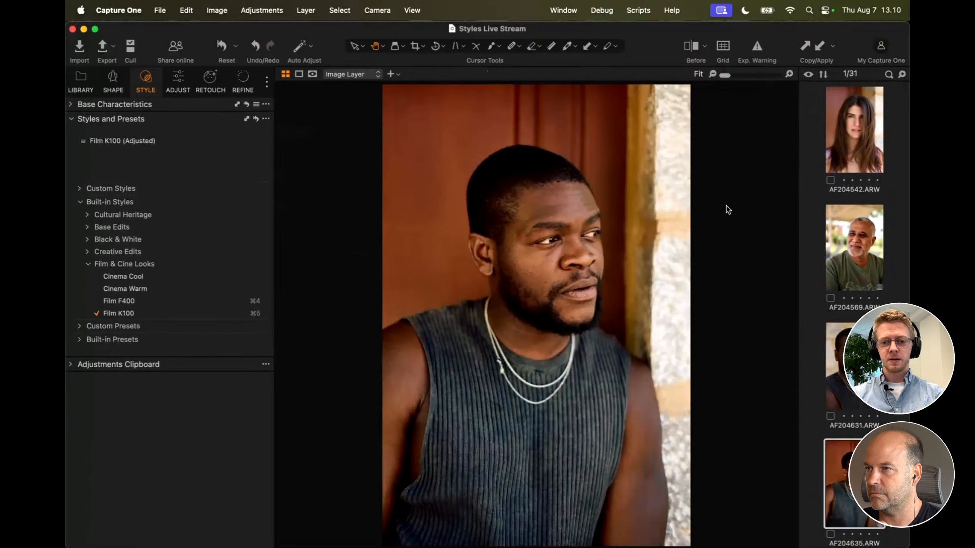
pyautogui.press('q')
pyautogui.scroll(-3, 628, 392)
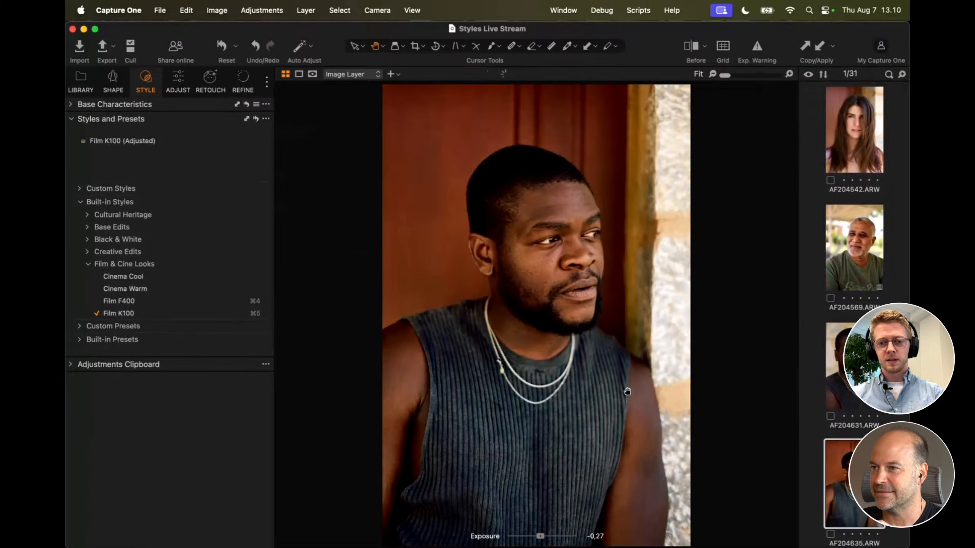
pyautogui.scroll(1, 628, 391)
# Step: Apply the copied adjustments to the following portrait, AF204657
pyautogui.scroll(-3, 821, 395)
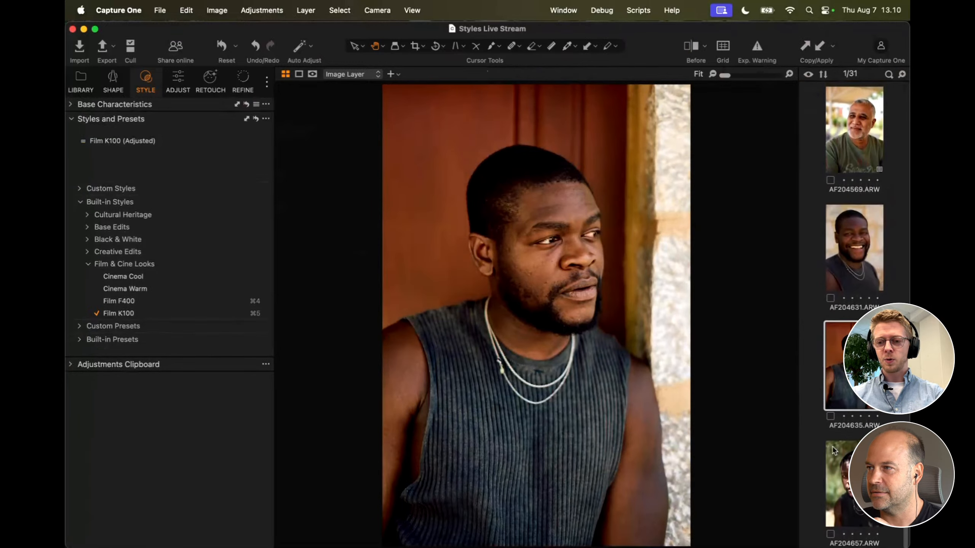
pyautogui.press('Down')
pyautogui.click(815, 49)
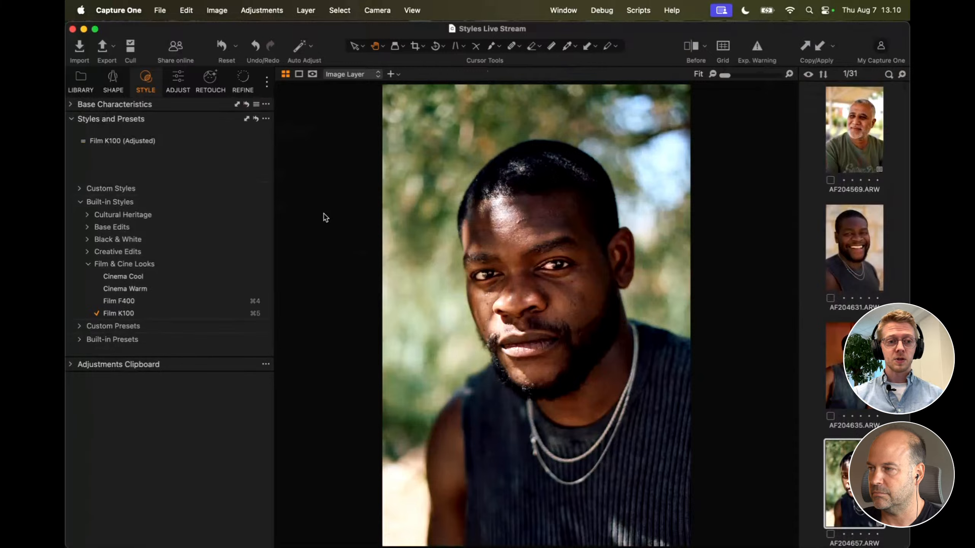
# Step: Examine which exposure, levels, color and details adjustments of AF204657 are included when saving a style, and leave without saving
pyautogui.click(267, 119)
pyautogui.click(284, 131)
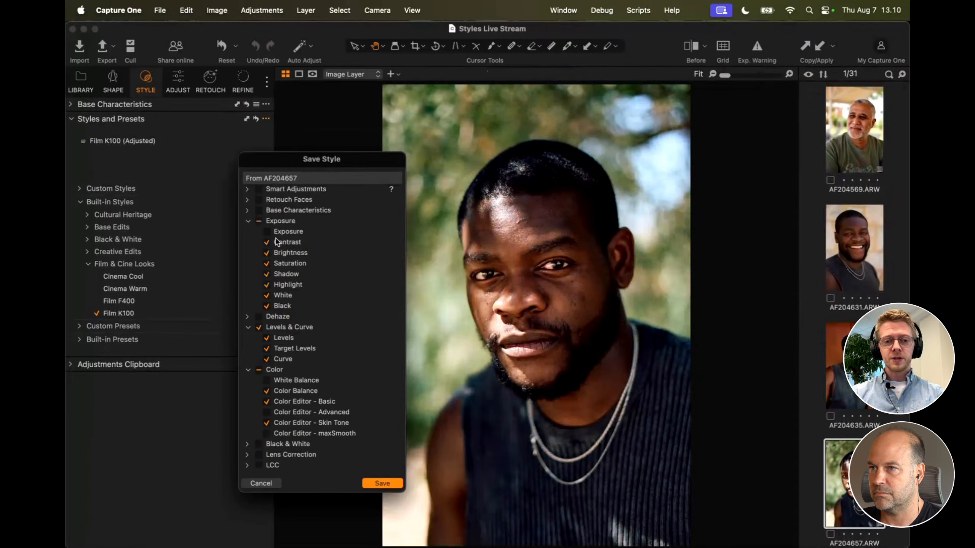
pyautogui.scroll(-5, 280, 311)
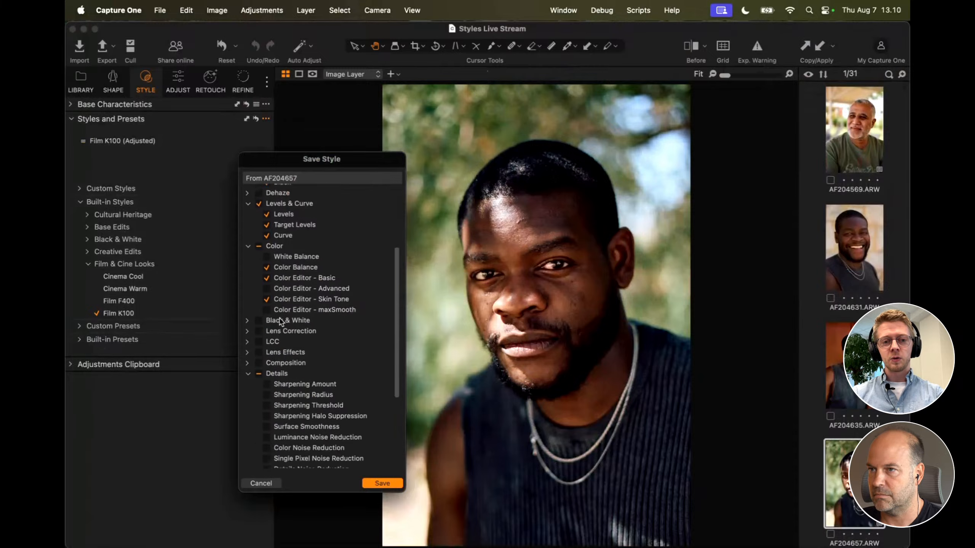
pyautogui.scroll(5, 281, 318)
pyautogui.scroll(-10, 278, 346)
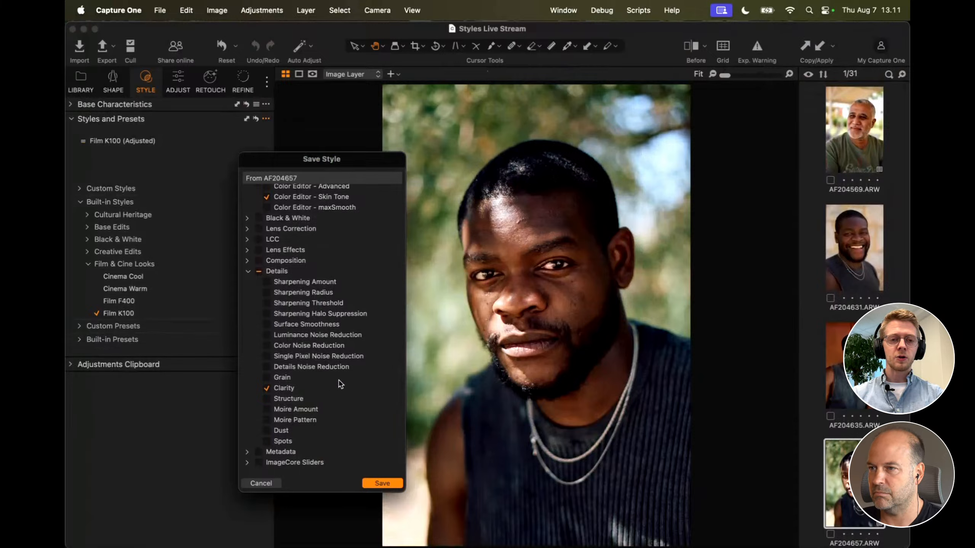
pyautogui.scroll(3, 340, 384)
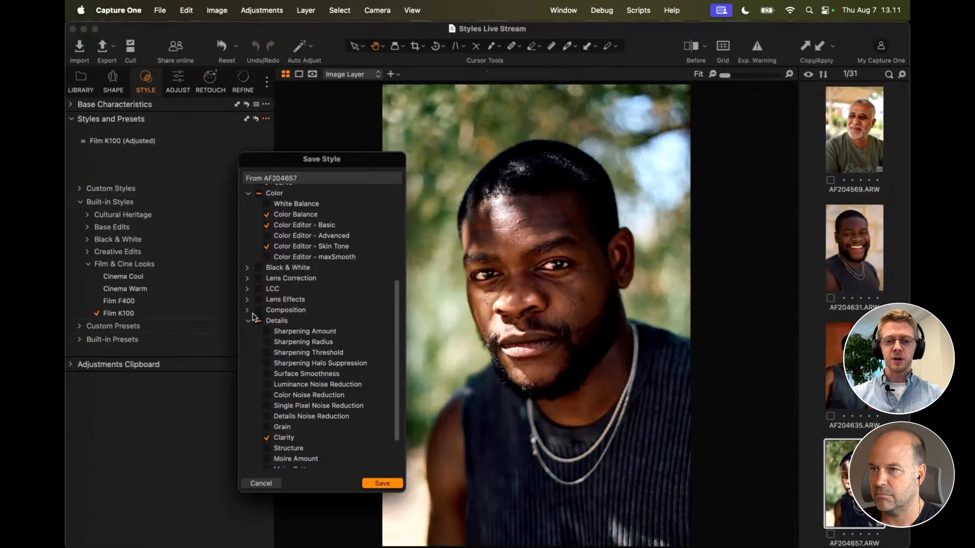
pyautogui.click(256, 485)
# Step: Crop the AF204657 portrait slightly tighter, to about 16.88 × 25.31 in
pyautogui.press('c')
pyautogui.moveTo(533, 87); pyautogui.dragTo(534, 109)
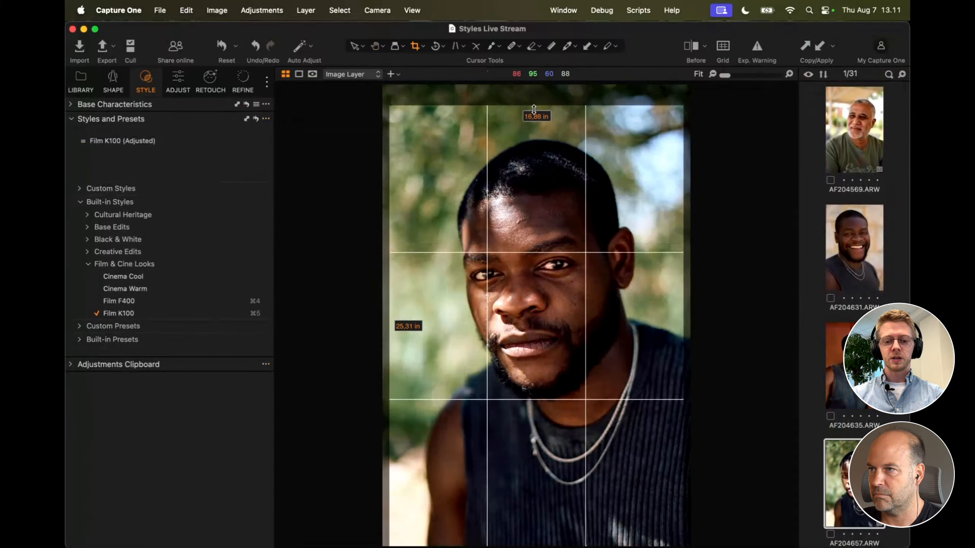
pyautogui.press('h')
# Step: Start saving AF204657's adjustments as a style, exclude all Composition settings including Crop, and review the remaining selection
pyautogui.click(266, 106)
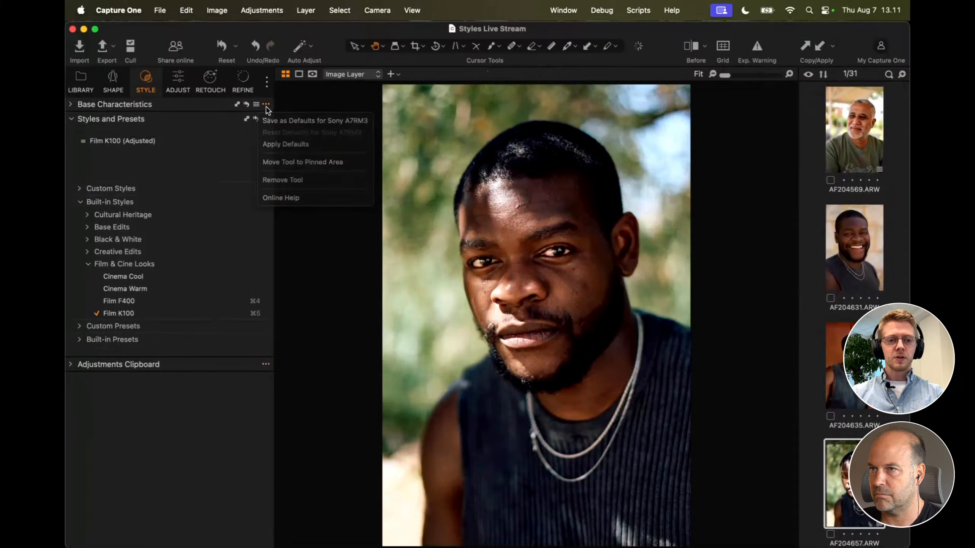
pyautogui.click(266, 119)
pyautogui.click(288, 132)
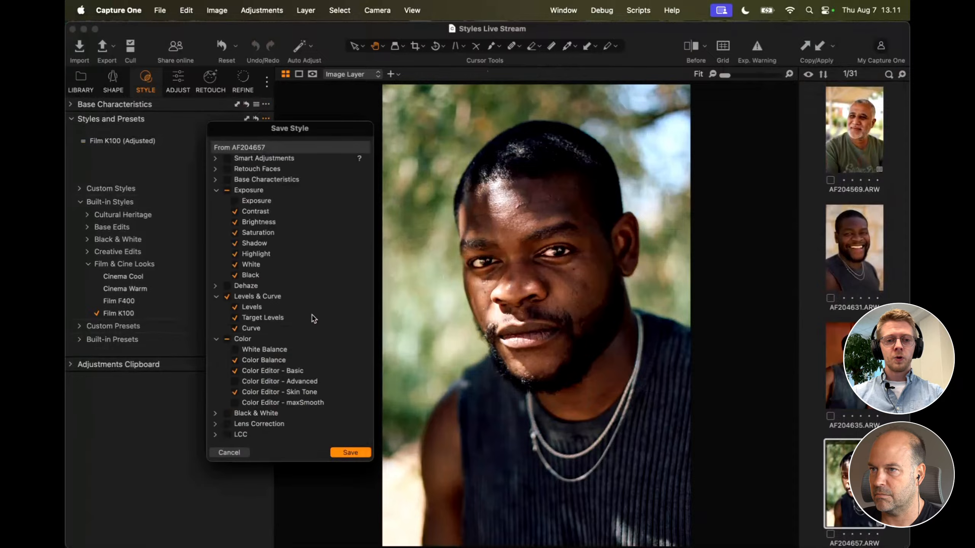
pyautogui.scroll(-10, 282, 378)
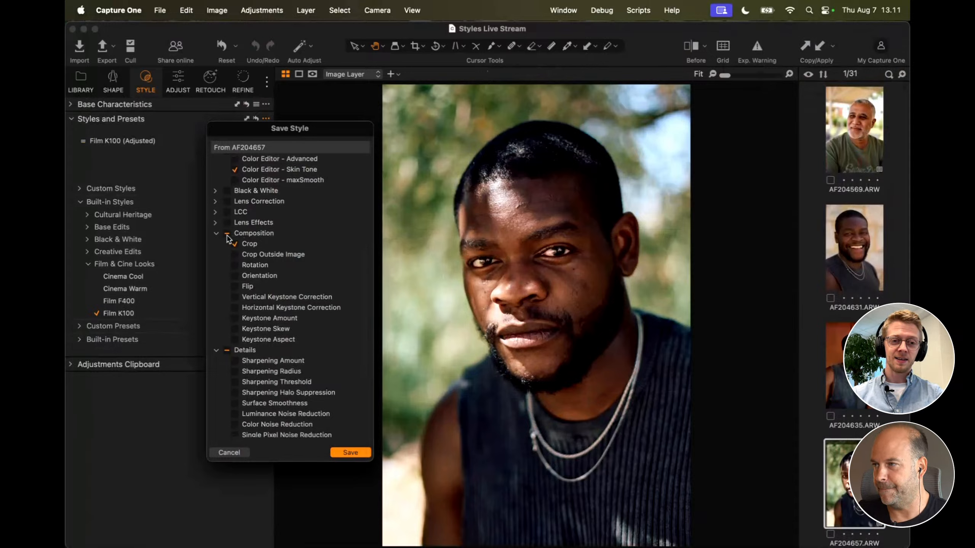
pyautogui.click(227, 234)
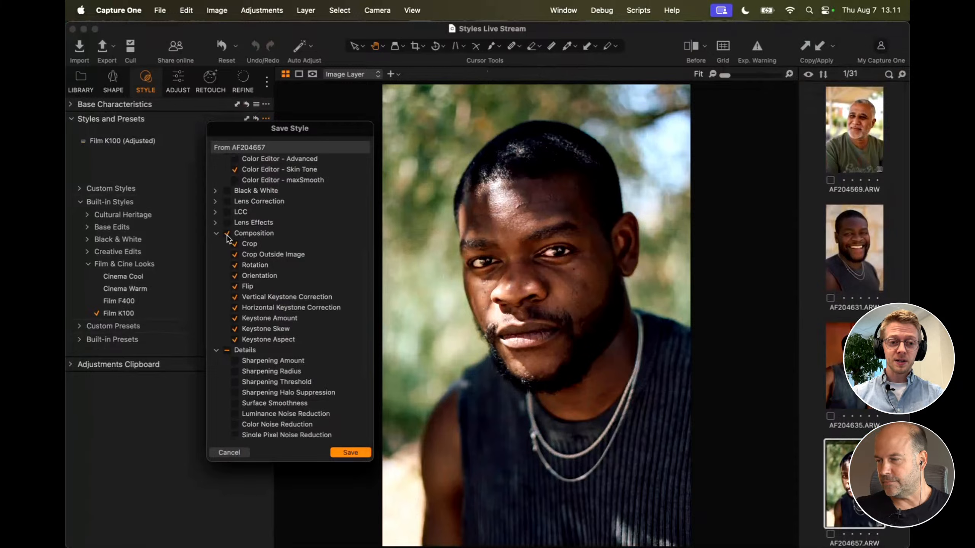
pyautogui.click(216, 233)
pyautogui.scroll(-1, 316, 311)
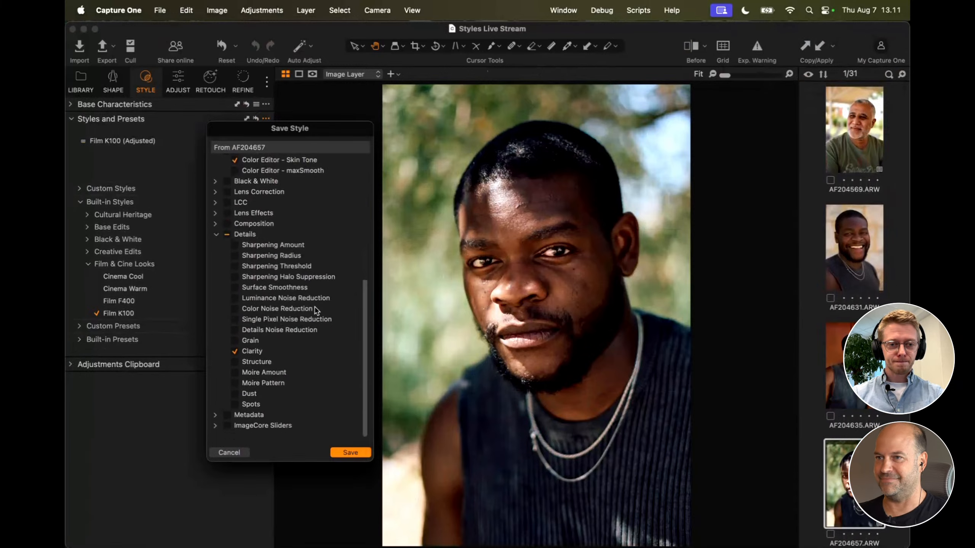
pyautogui.scroll(10, 316, 310)
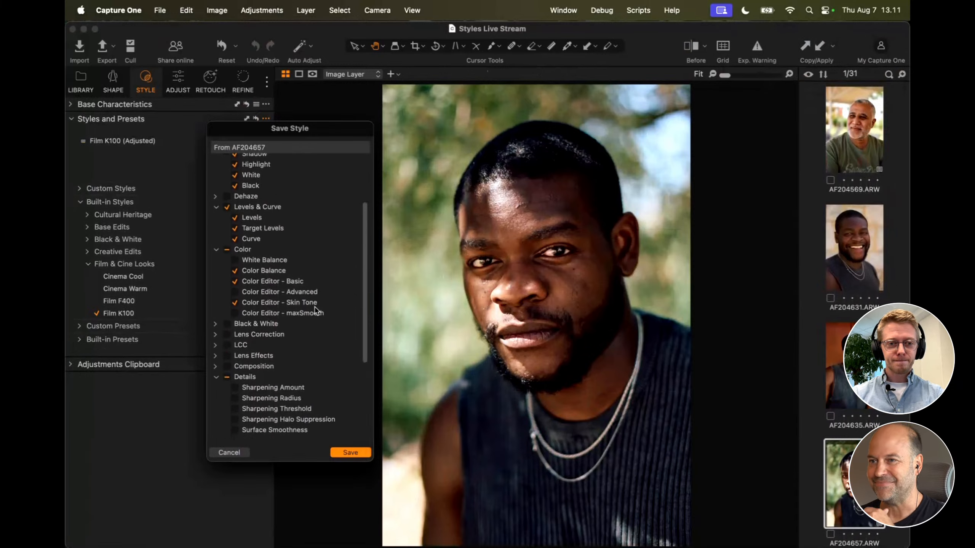
# Step: Save the selected adjustments as the style "Film K100 adjusted" in the Styles folder
pyautogui.click(350, 453)
pyautogui.write('F')
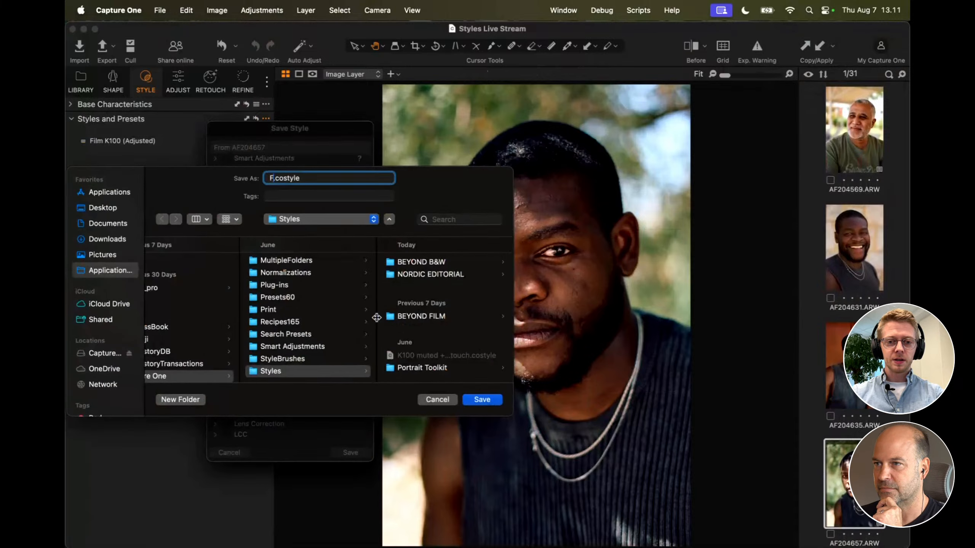
pyautogui.write('ilm K100 ')
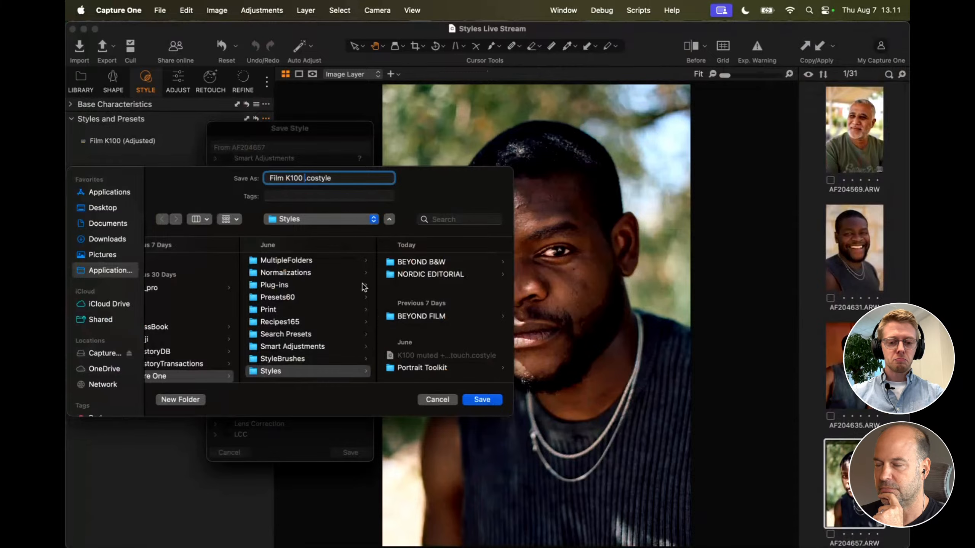
pyautogui.write('adjusted')
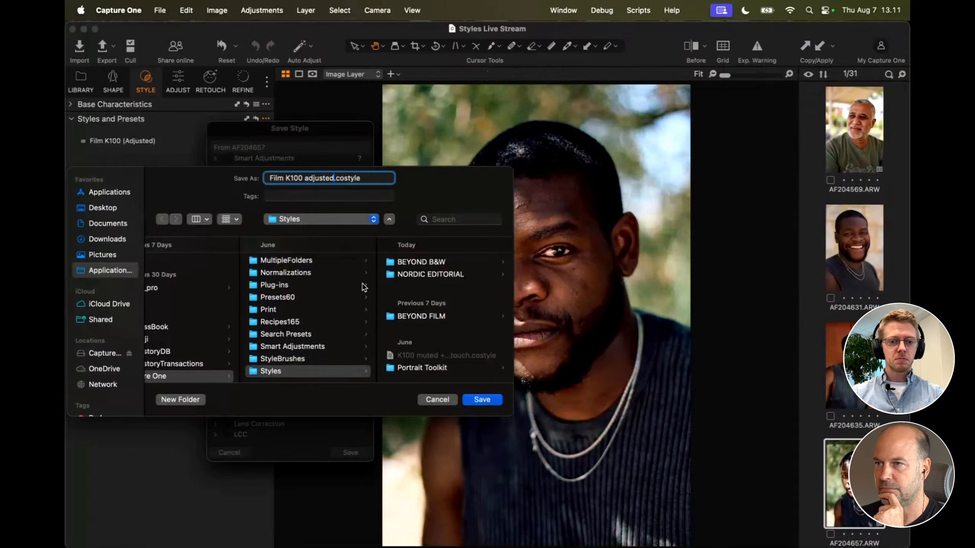
pyautogui.click(483, 400)
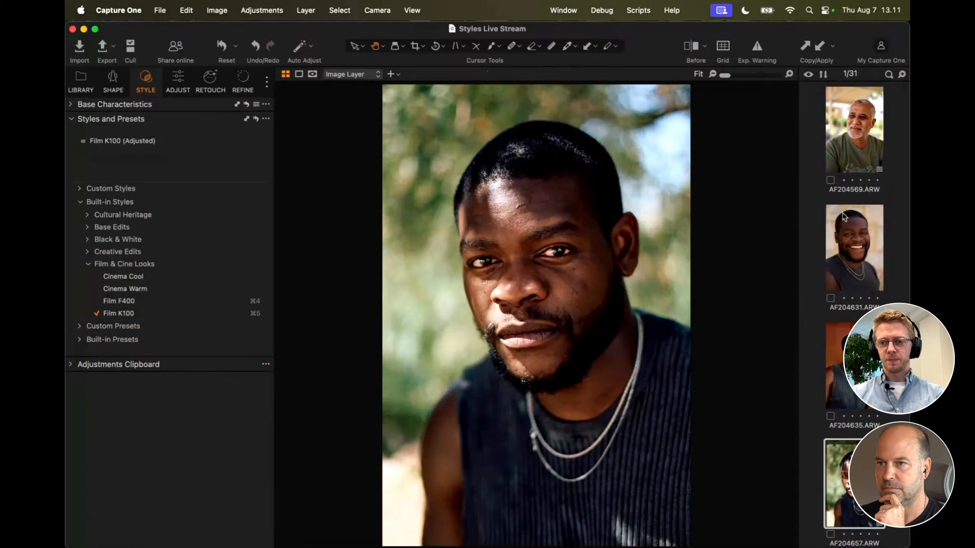
# Step: Apply the custom style "Film K100 adjusted" to the rooftop portrait in the cream jacket and compare it before and after
pyautogui.scroll(4, 843, 217)
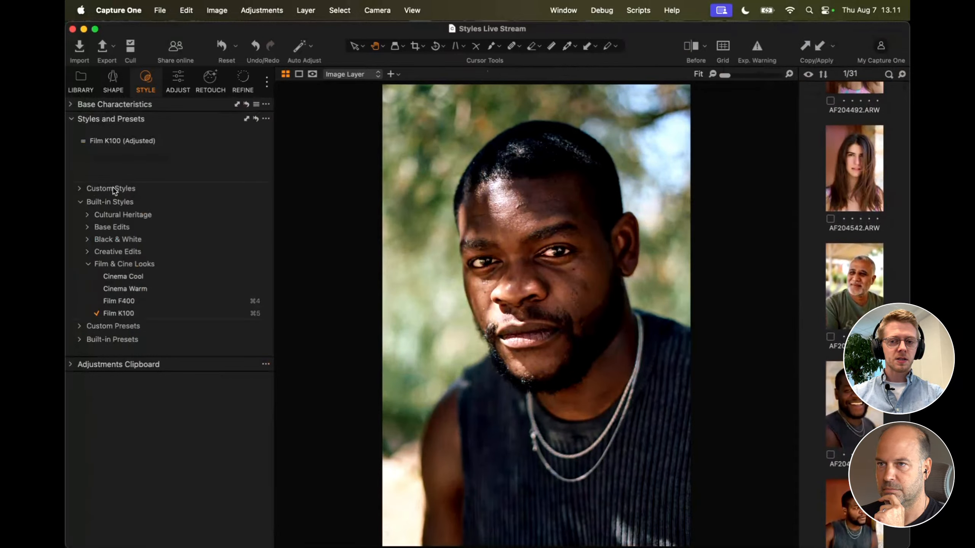
pyautogui.scroll(10, 854, 245)
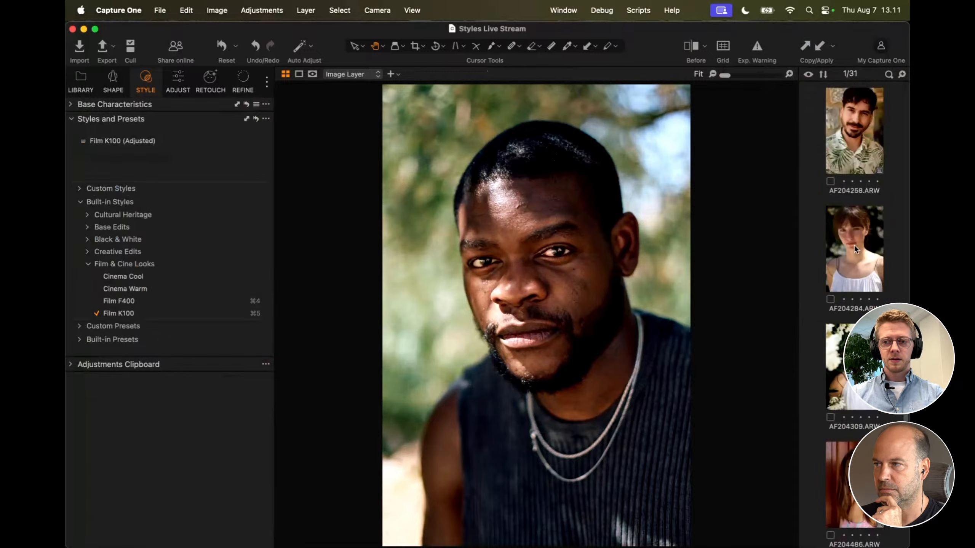
pyautogui.scroll(-3, 855, 249)
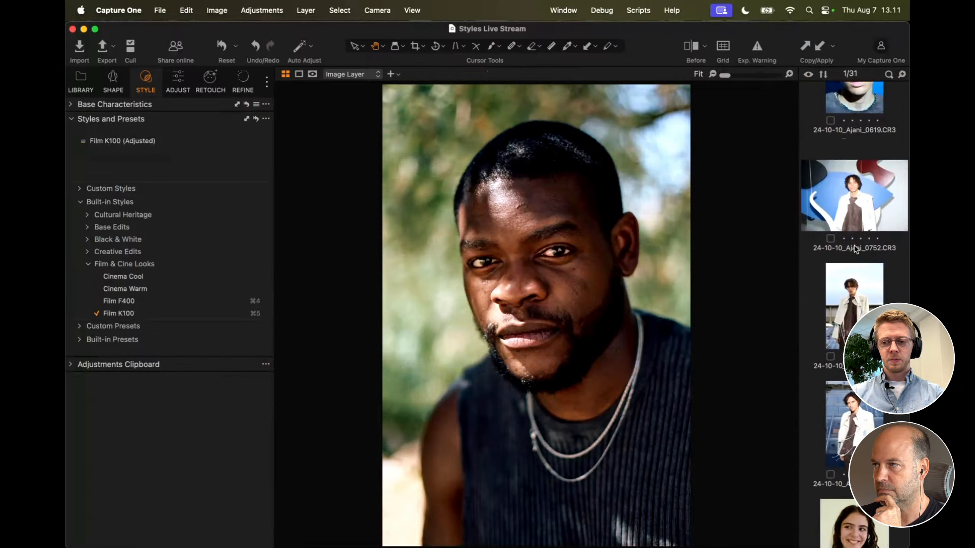
pyautogui.click(852, 307)
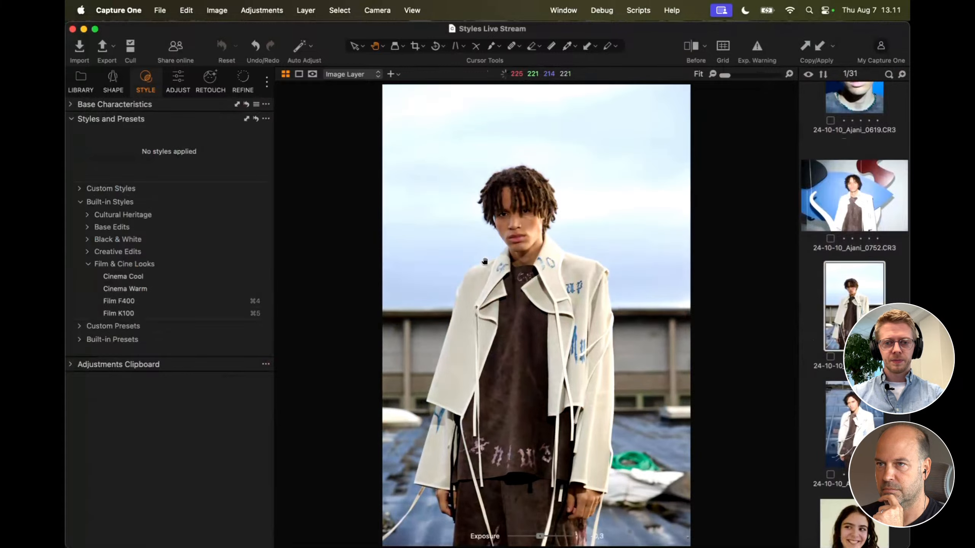
pyautogui.click(131, 188)
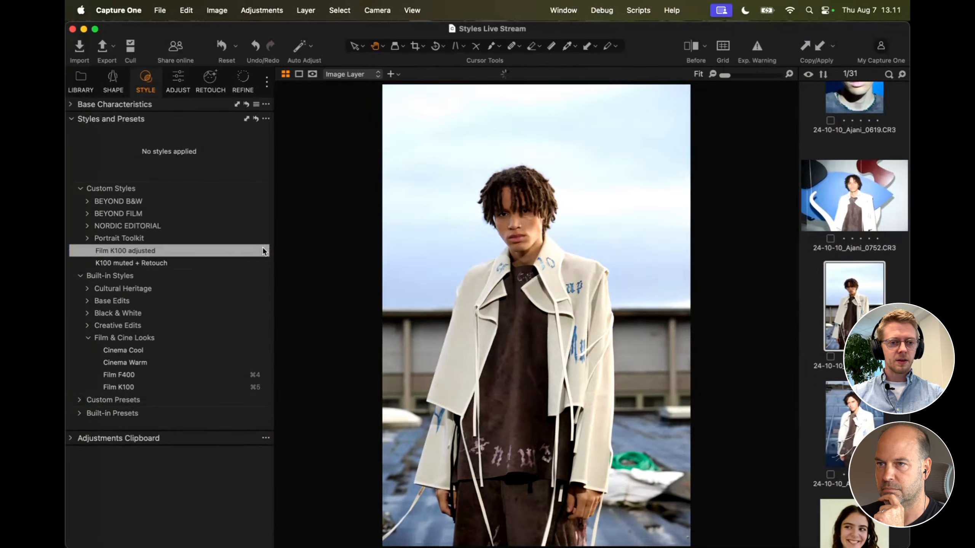
pyautogui.click(241, 254)
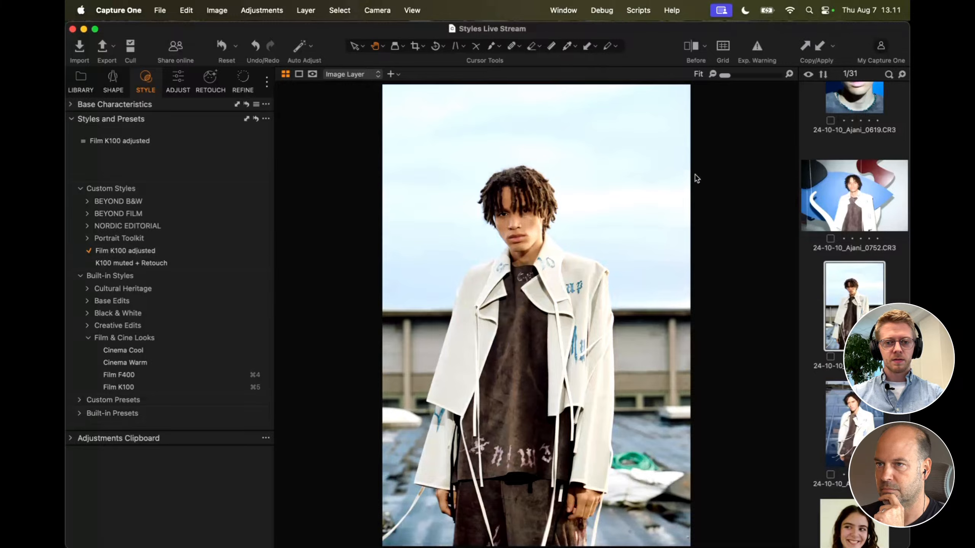
pyautogui.press('y')
pyautogui.press('y')
pyautogui.press('y')
pyautogui.press('y')
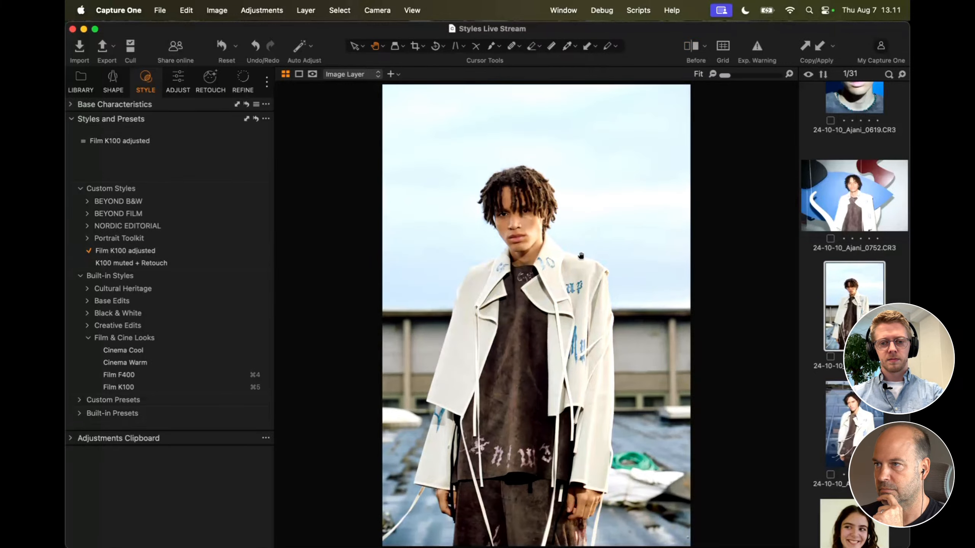
# Step: Apply the custom style "Film K100 adjusted" to the photo of the seated woman in red beneath the spiral staircase
pyautogui.scroll(5, 865, 286)
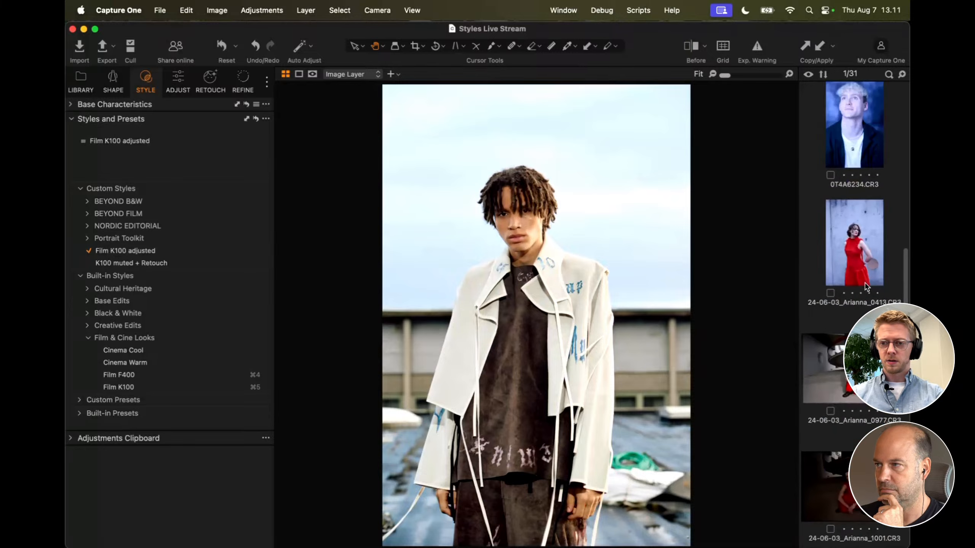
pyautogui.click(825, 369)
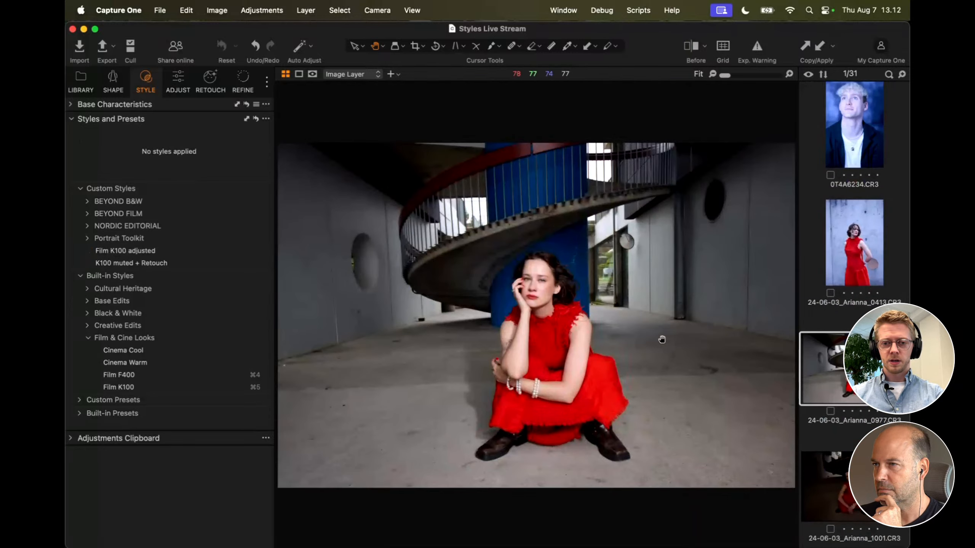
pyautogui.click(165, 250)
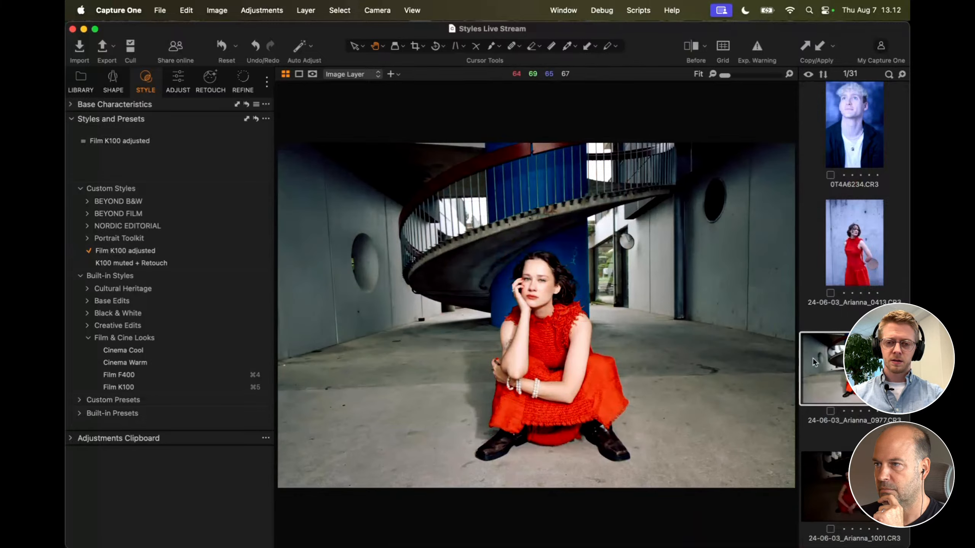
# Step: Apply the custom style "Film K100 adjusted" to the beach umbrella photo JWPC1234
pyautogui.scroll(5, 874, 296)
pyautogui.scroll(5, 874, 295)
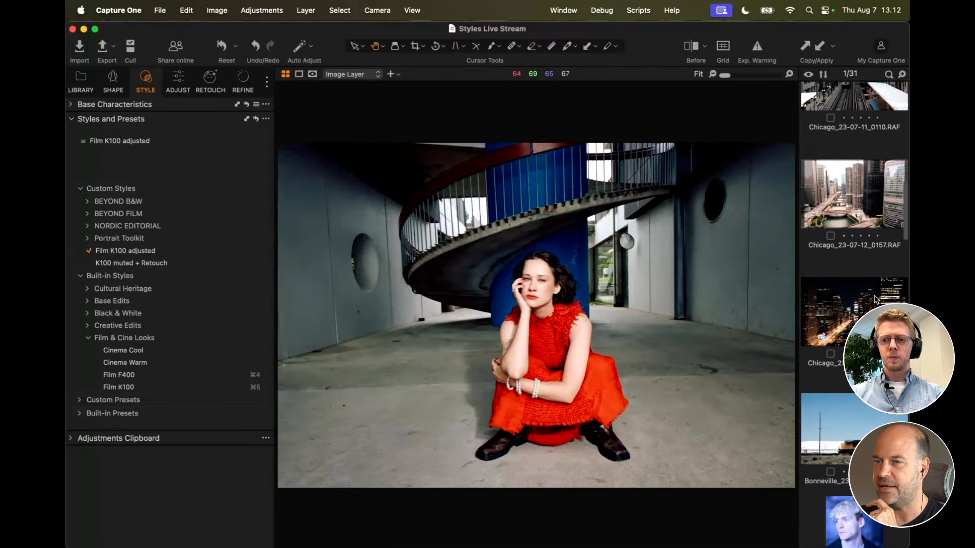
pyautogui.scroll(2, 871, 304)
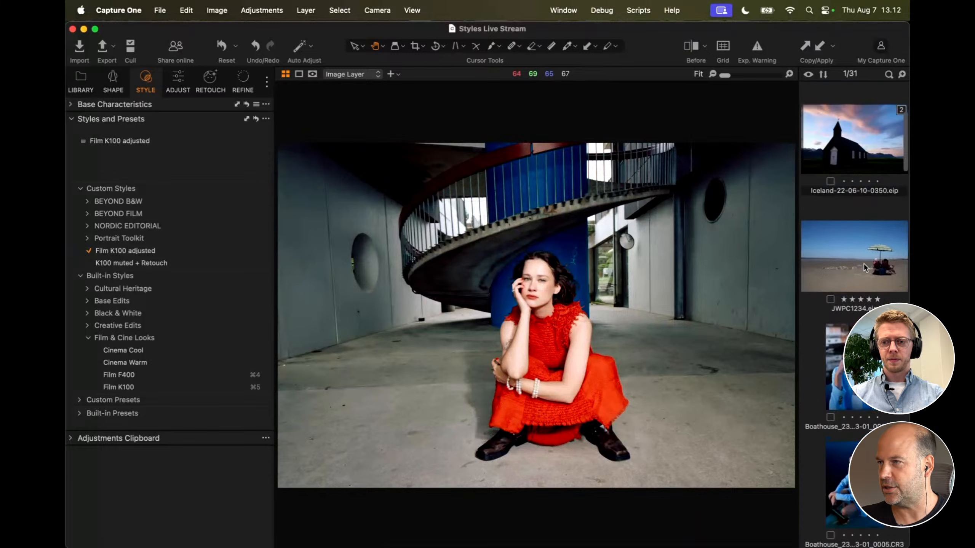
pyautogui.click(863, 264)
pyautogui.click(181, 250)
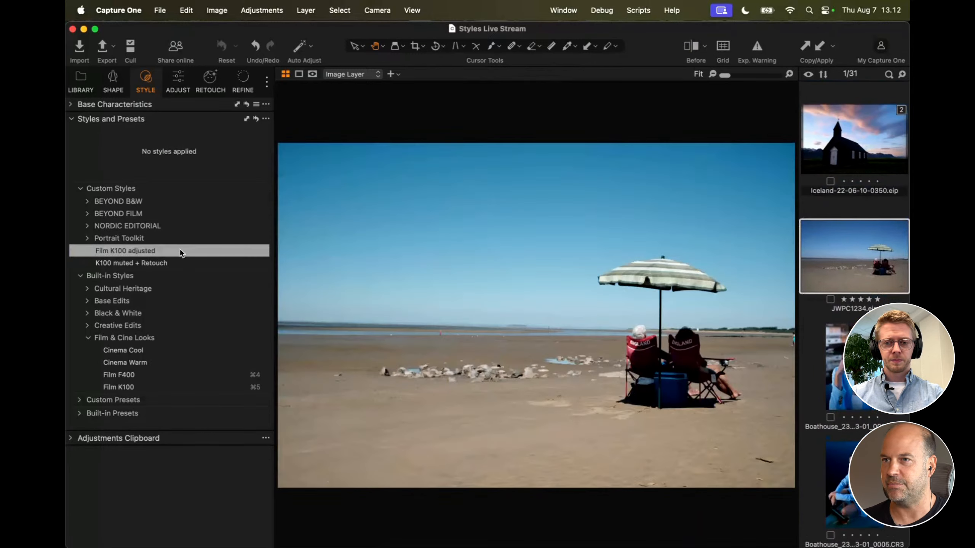
# Step: Compare the styled beach photo with its original in full and split before/after views, and return to the normal view
pyautogui.press('y')
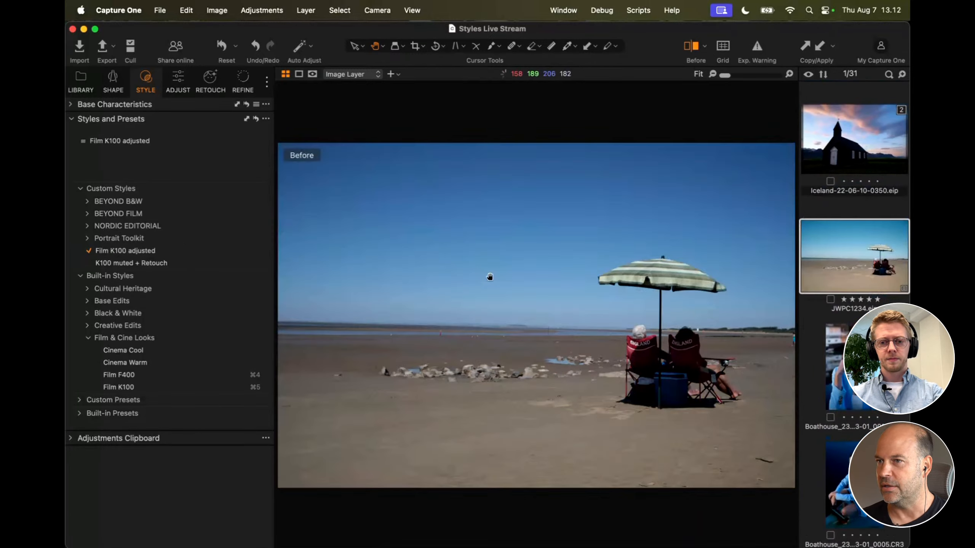
pyautogui.hotkey('shift', 'y')
pyautogui.moveTo(545, 316); pyautogui.dragTo(391, 336)
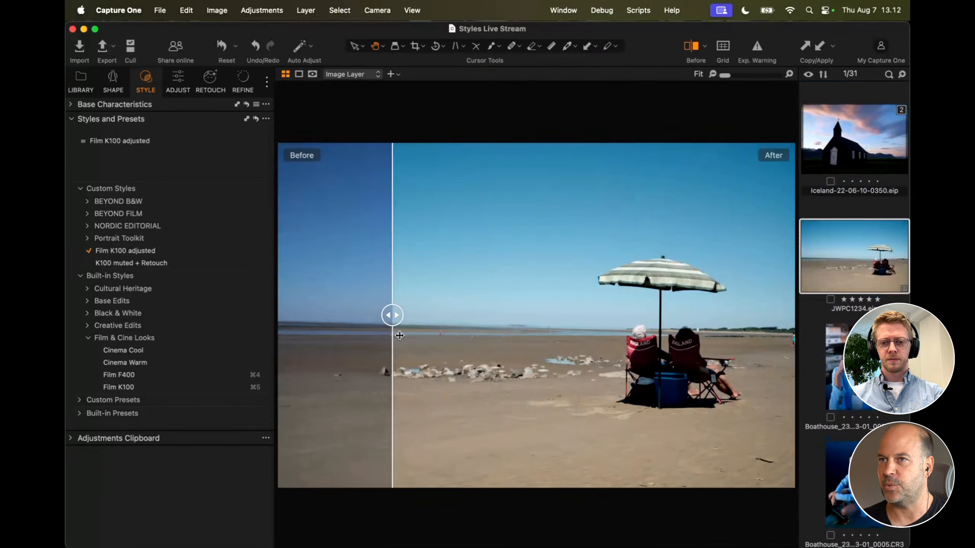
pyautogui.press('y')
# Step: Straighten the beach photo along its horizon and crop it to about 16.54 × 11.03 in around the umbrella
pyautogui.press('r')
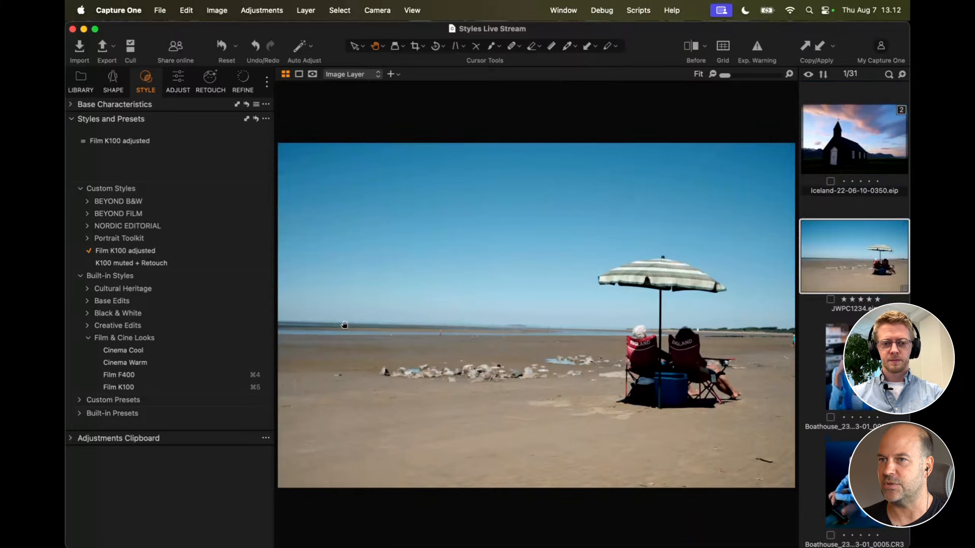
pyautogui.moveTo(281, 323); pyautogui.dragTo(771, 332)
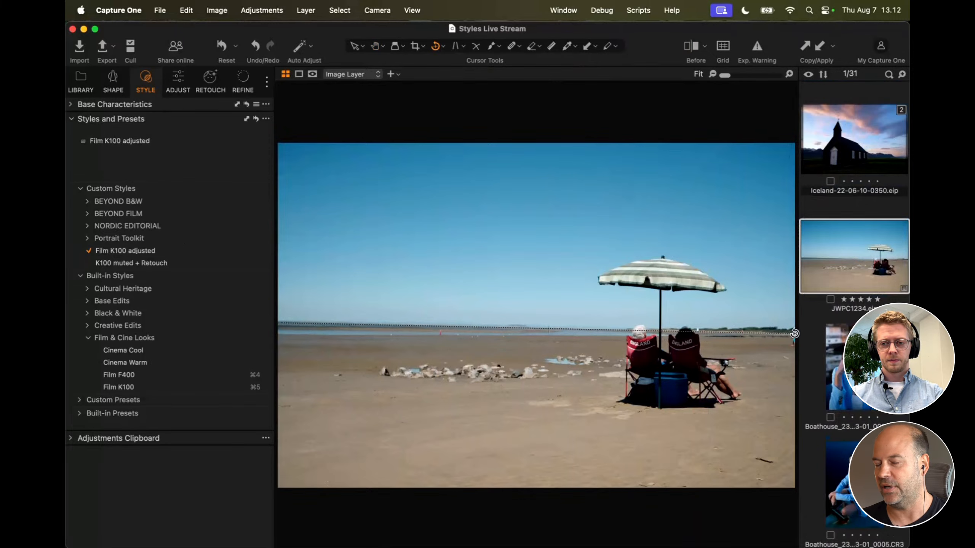
pyautogui.press('c')
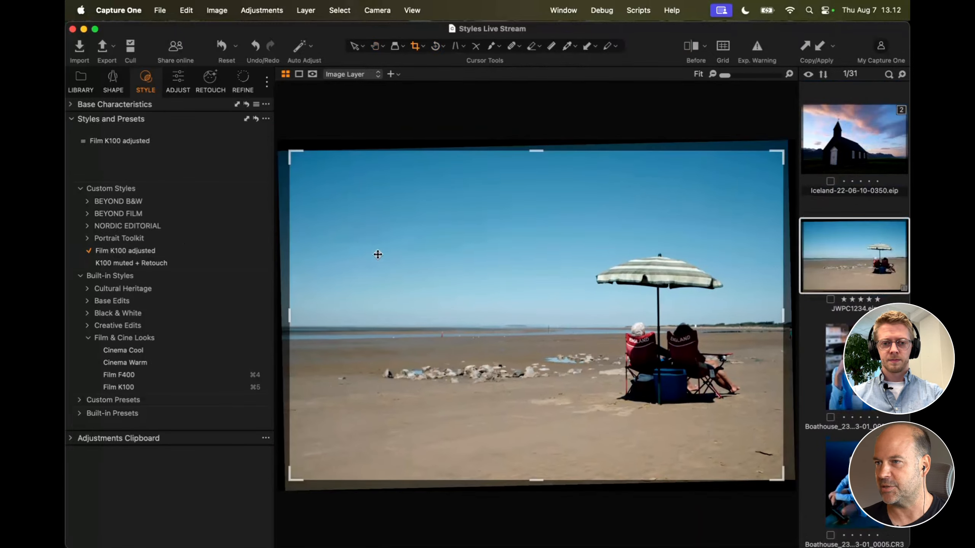
pyautogui.moveTo(292, 273); pyautogui.dragTo(379, 274)
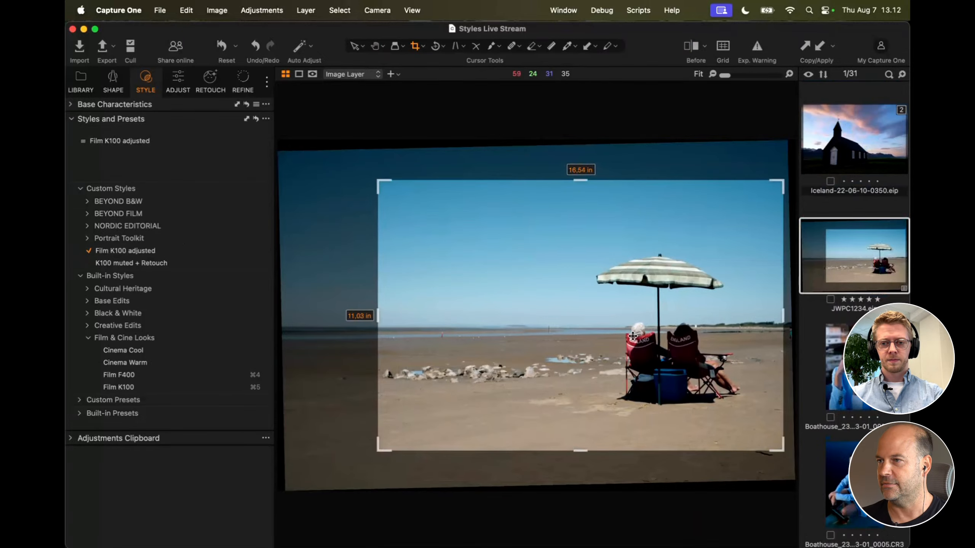
pyautogui.moveTo(633, 336); pyautogui.dragTo(623, 326)
pyautogui.press('h')
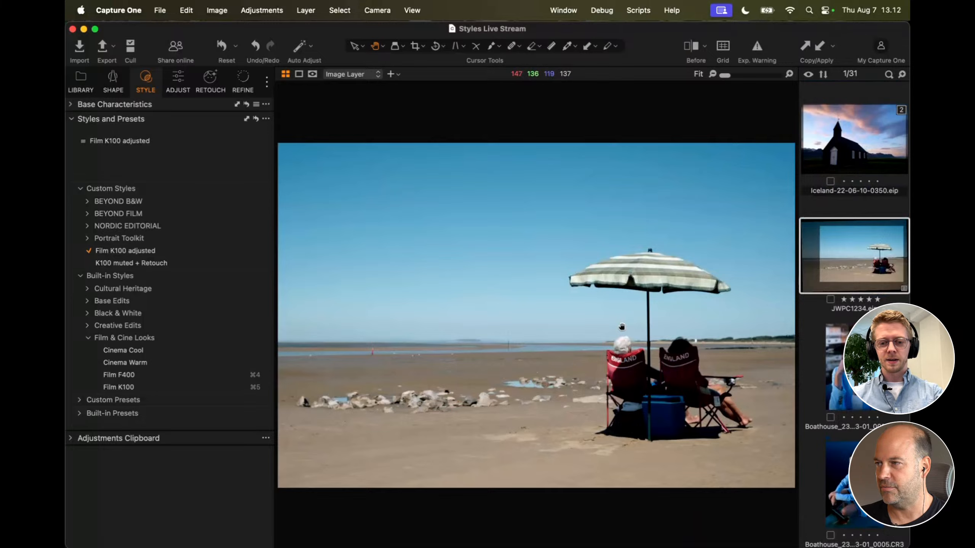
# Step: Compare the cropped beach photo before and after its edits, and review the crop frame without changing it
pyautogui.press('y')
pyautogui.moveTo(533, 316); pyautogui.dragTo(496, 284)
pyautogui.press('y')
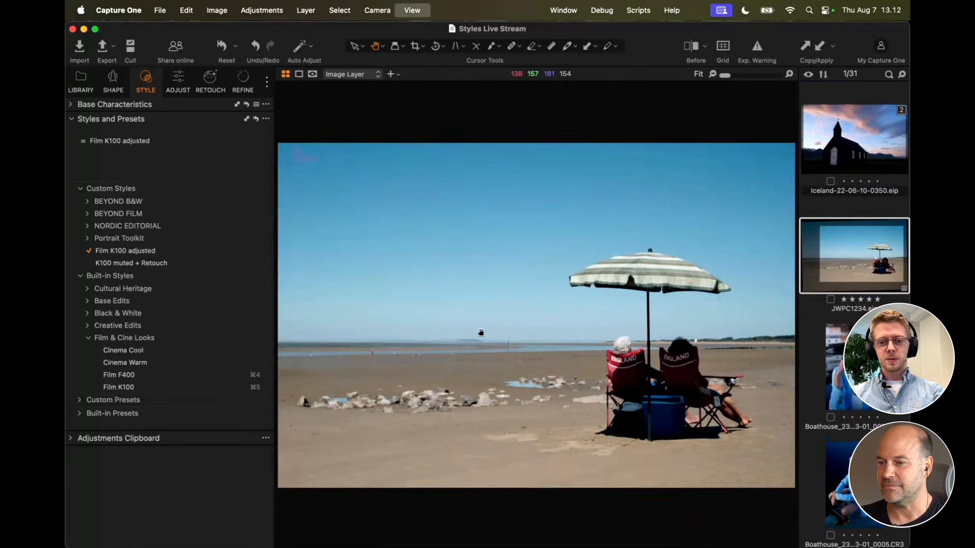
pyautogui.press('c')
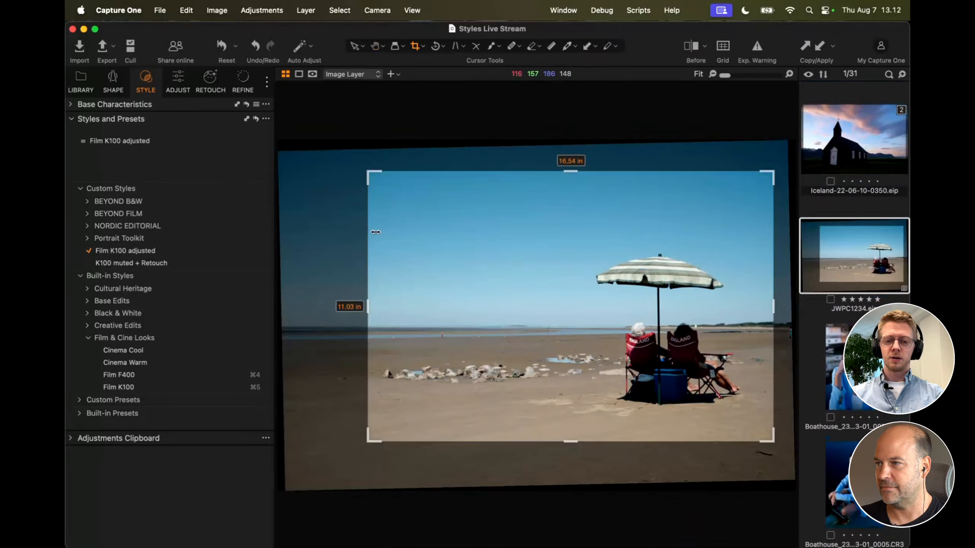
pyautogui.press('h')
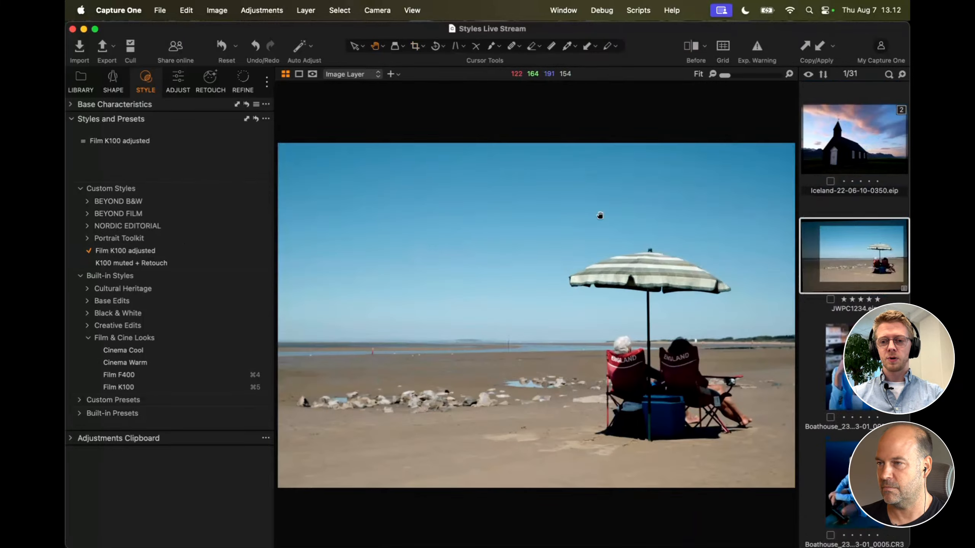
# Step: Clone the beach photo's variant and reset all of the clone's adjustments except its composition
pyautogui.rightClick(856, 254)
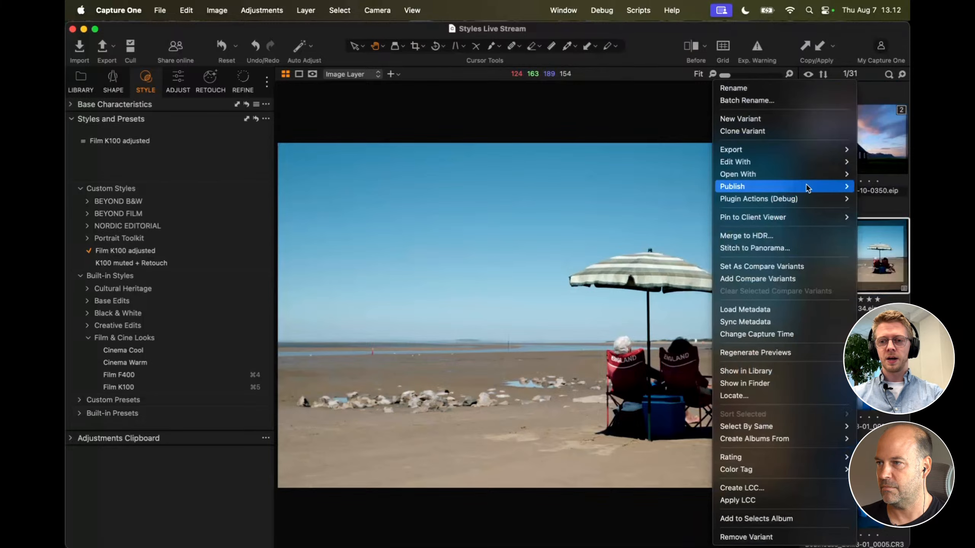
pyautogui.click(756, 132)
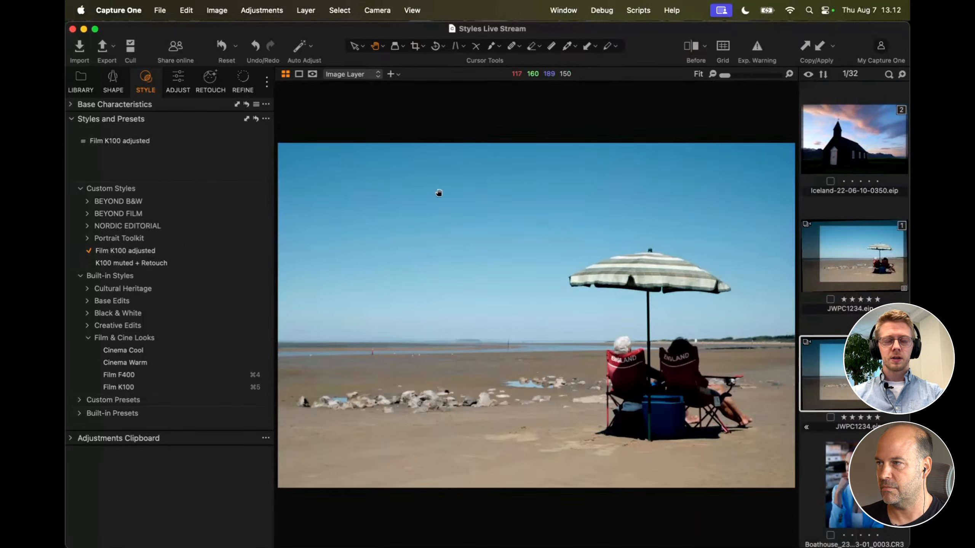
pyautogui.click(230, 51)
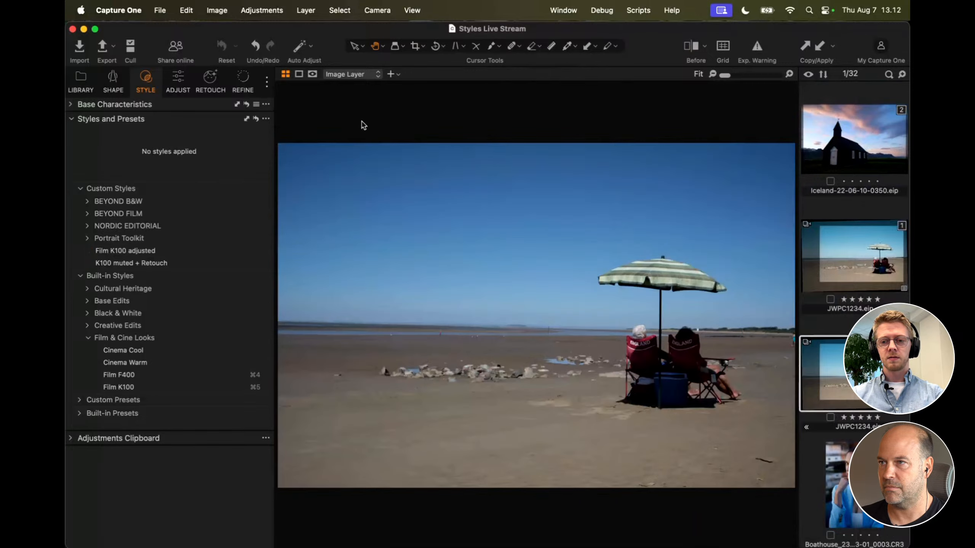
pyautogui.press('super+z')
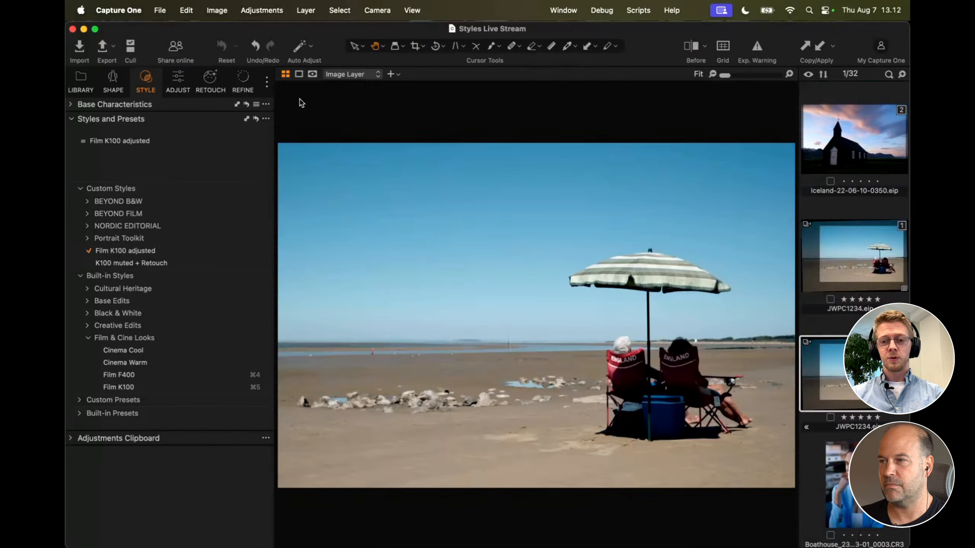
pyautogui.click(235, 47)
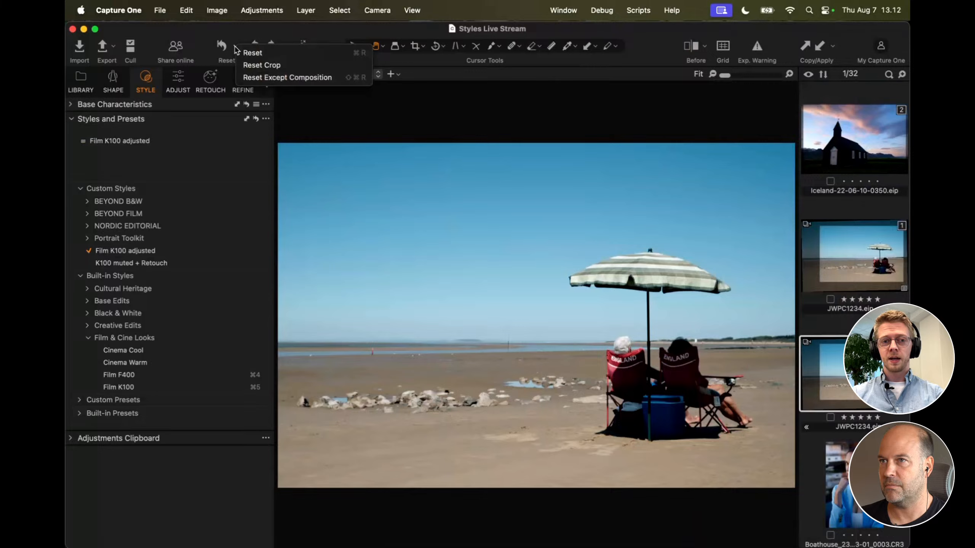
pyautogui.click(273, 78)
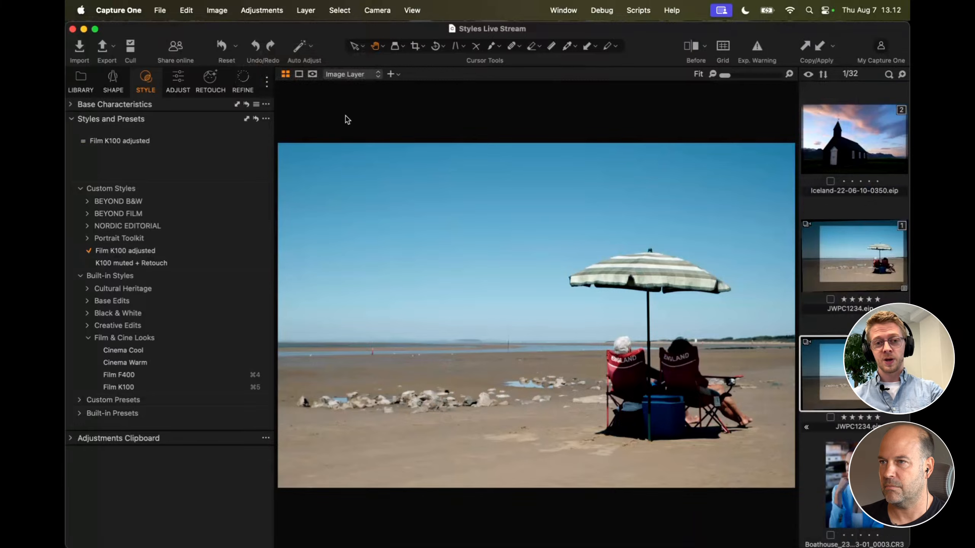
pyautogui.press('super+r')
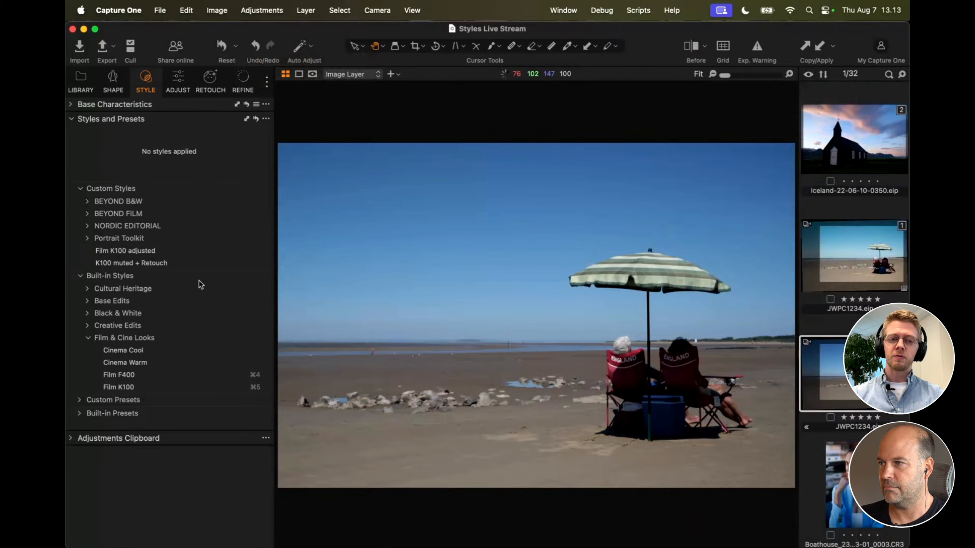
# Step: Apply the built-in Black & White style "B&W Soft" to the cloned variant and compare it with the Film K100 variant
pyautogui.click(96, 315)
pyautogui.click(119, 337)
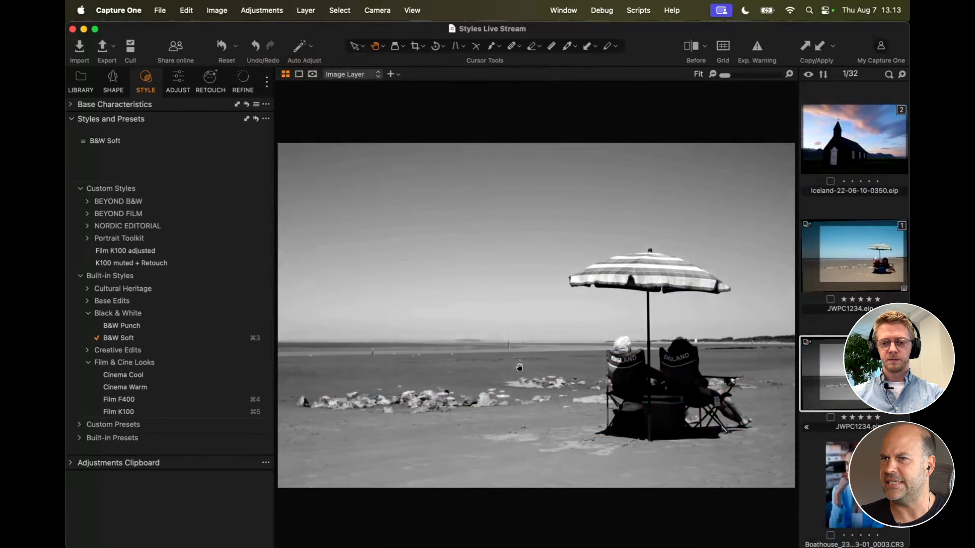
pyautogui.press('Up')
pyautogui.press('Down')
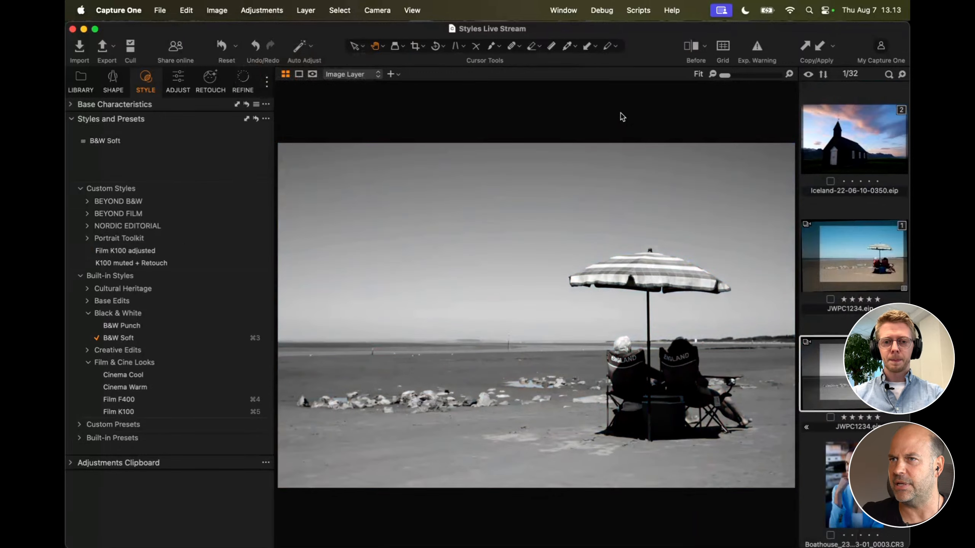
pyautogui.press('Up')
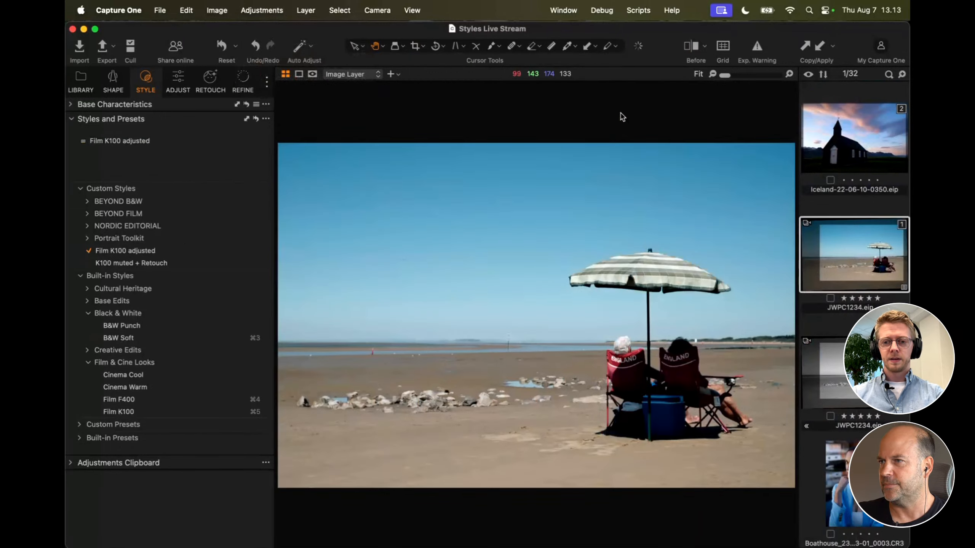
pyautogui.press('Down')
pyautogui.press('Up')
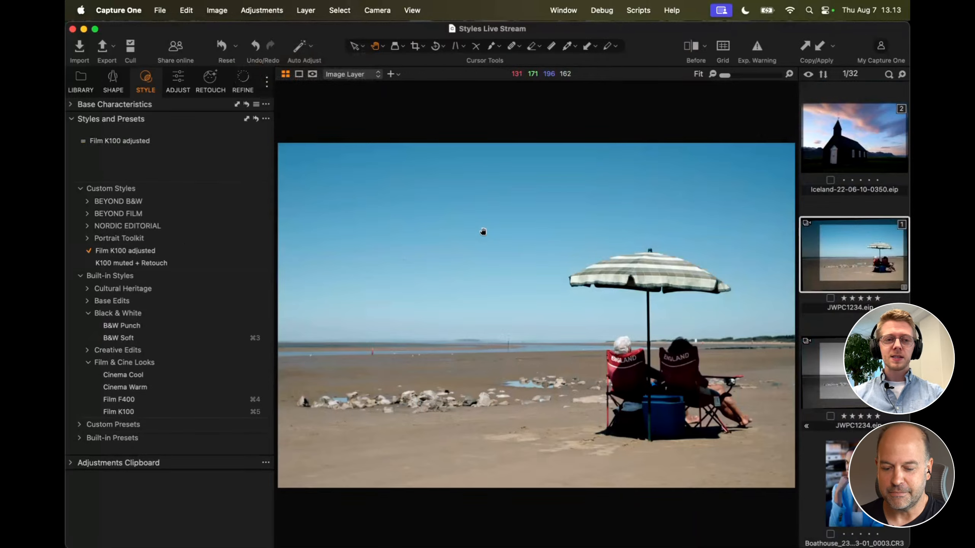
pyautogui.click(828, 351)
pyautogui.click(837, 258)
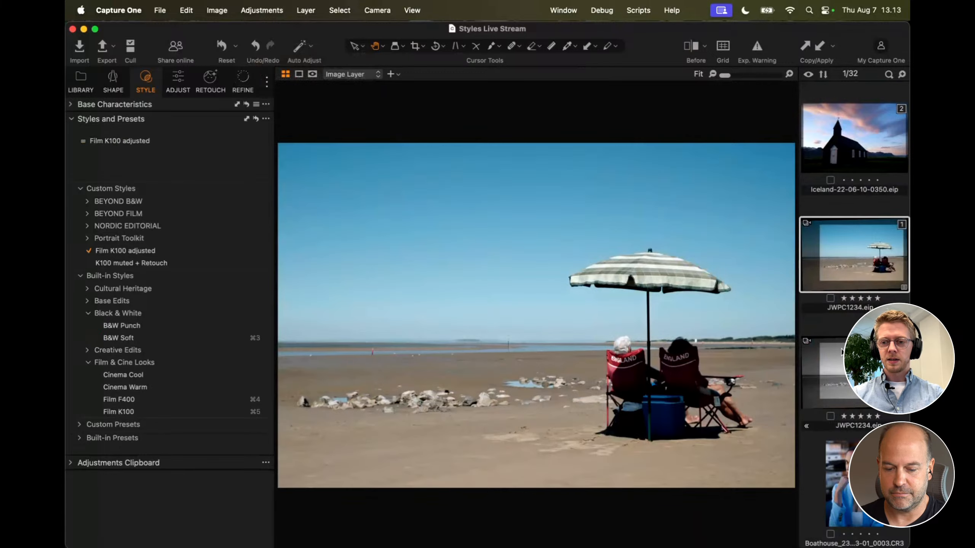
# Step: Compare the black-and-white and color beach variants, and apply the custom style "Film K100 adjusted" to the Iceland church photo
pyautogui.click(832, 353)
pyautogui.click(843, 268)
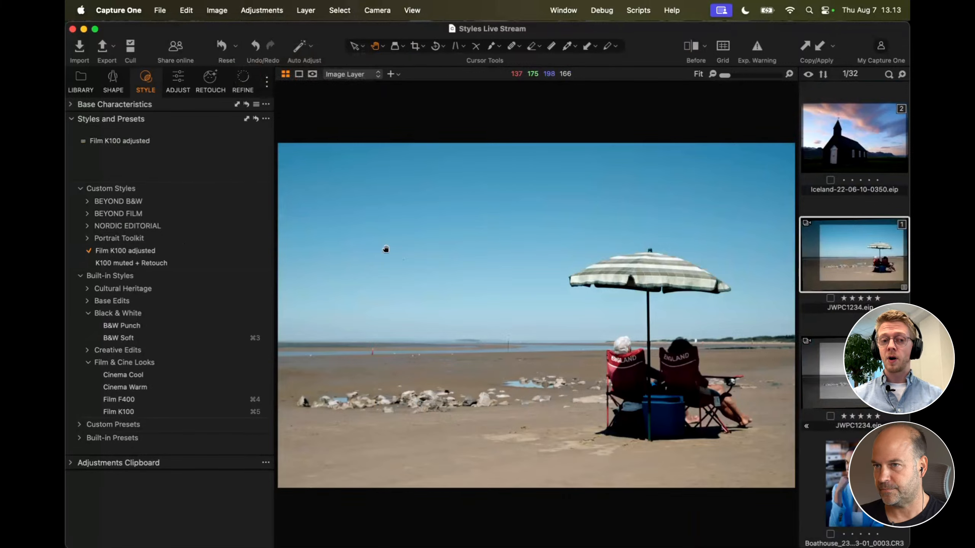
pyautogui.click(847, 147)
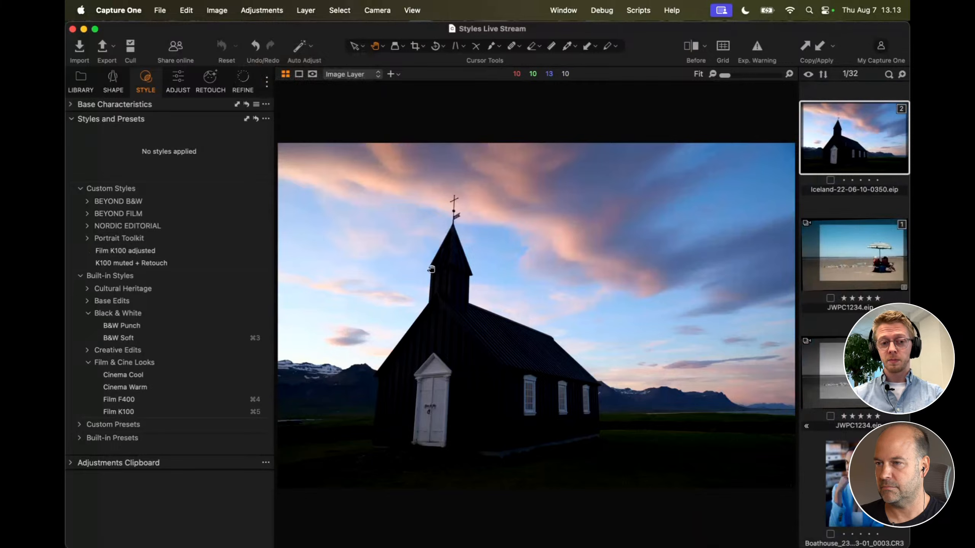
pyautogui.click(200, 250)
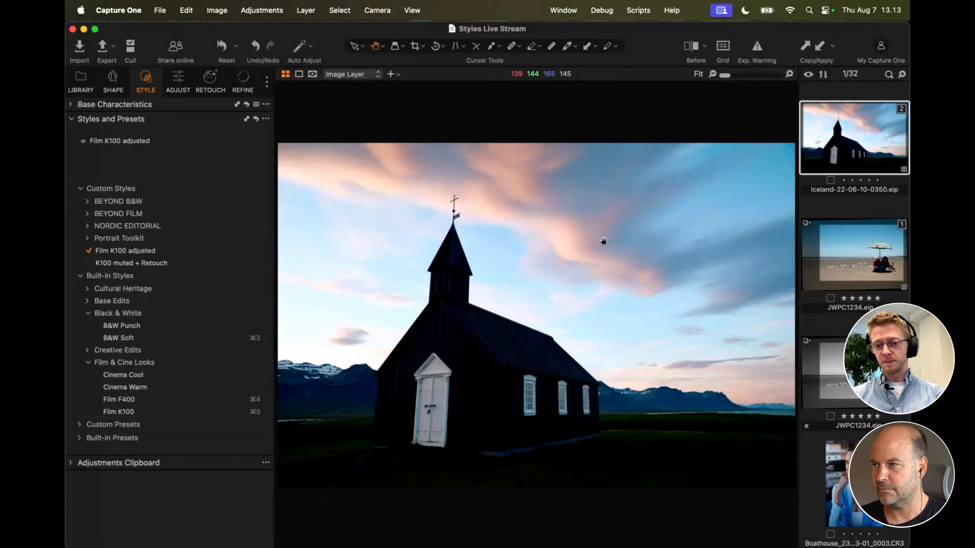
# Step: Find the Bonneville train photo among the thumbnails, hide the browser, and apply the custom style "Film K100 adjusted" to it
pyautogui.scroll(-2, 857, 268)
pyautogui.scroll(6, 856, 266)
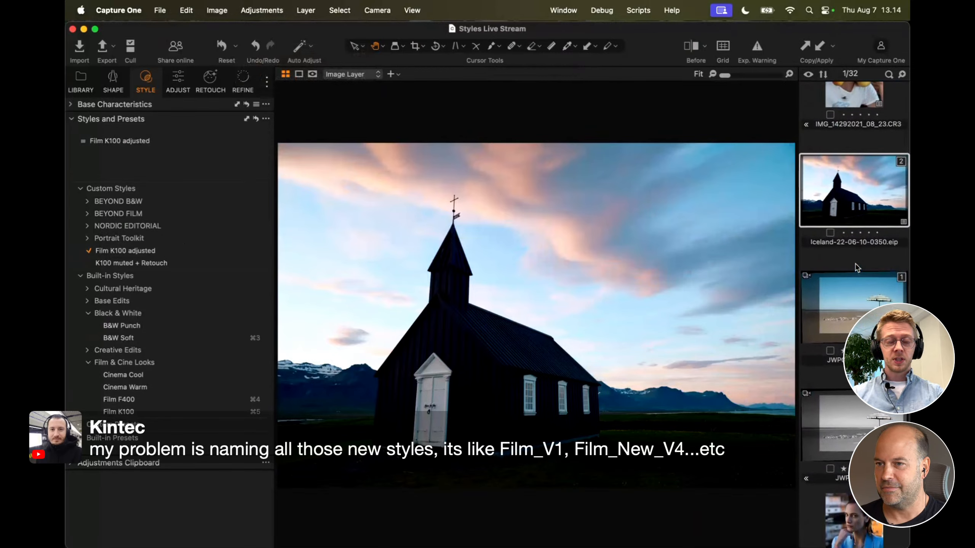
pyautogui.scroll(8, 844, 279)
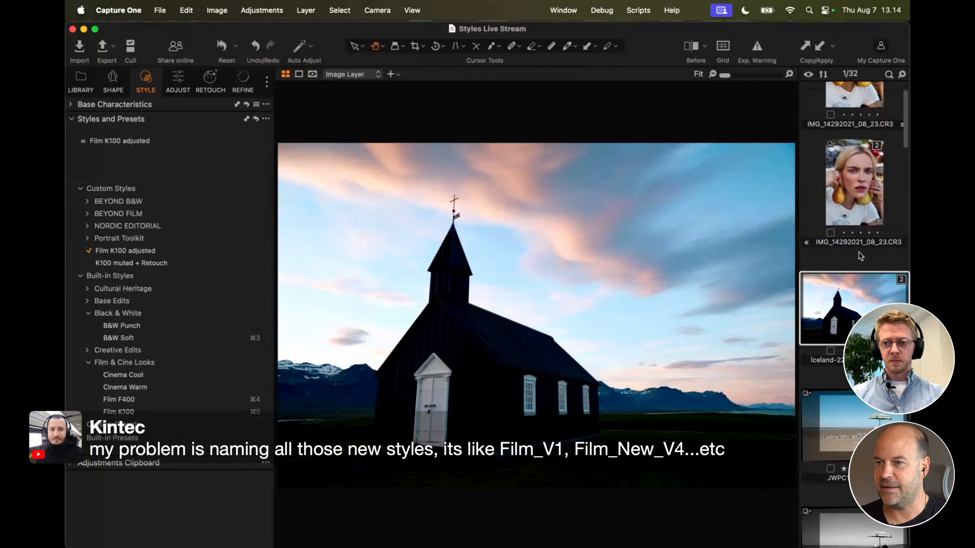
pyautogui.scroll(-15, 853, 283)
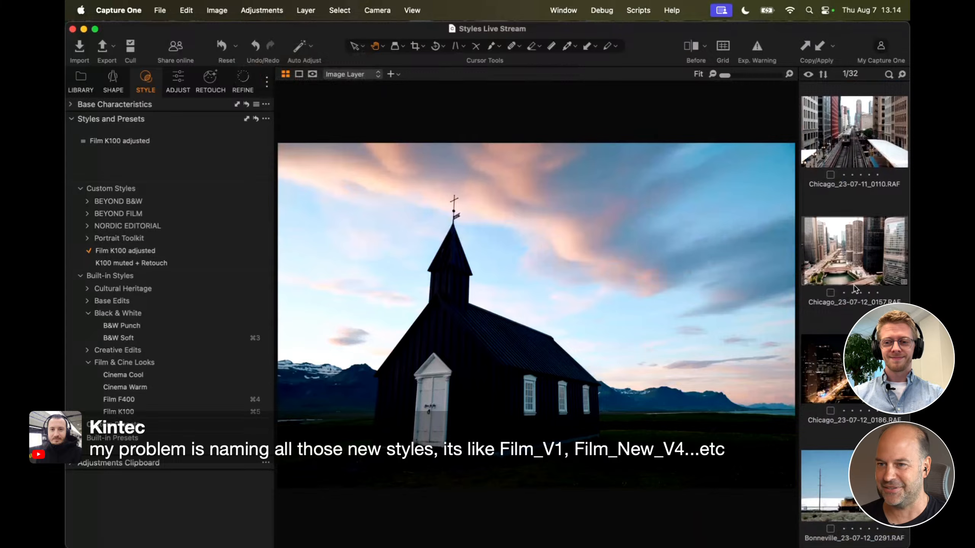
pyautogui.click(848, 368)
pyautogui.click(844, 474)
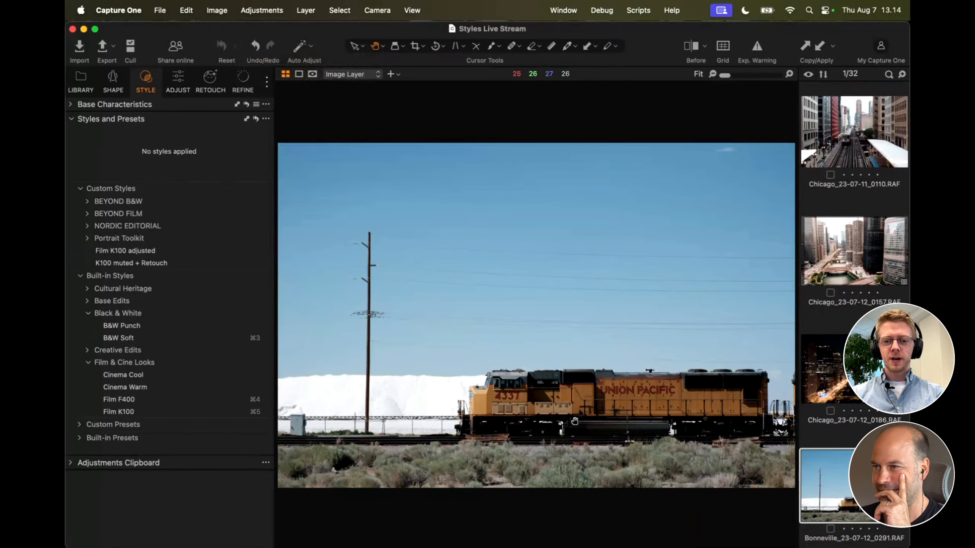
pyautogui.press('super+b')
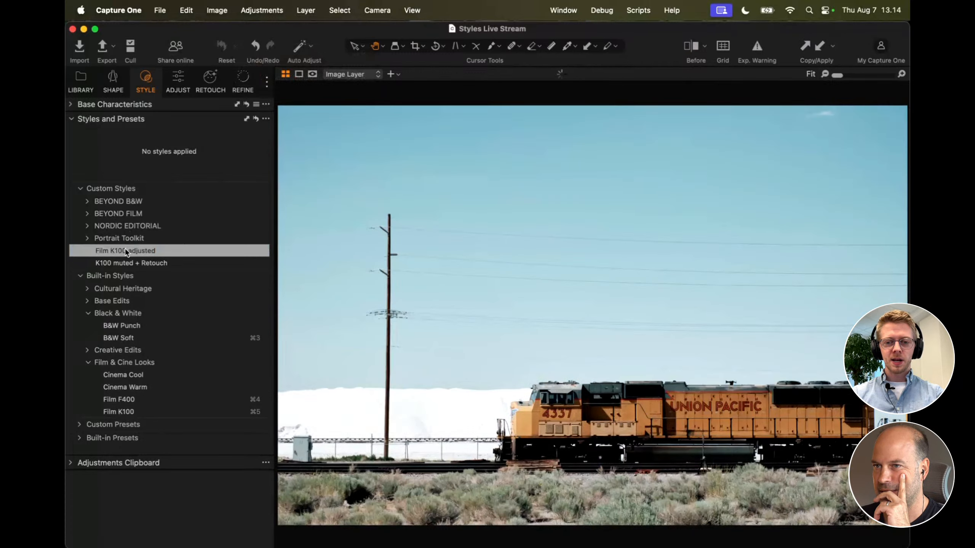
pyautogui.click(127, 250)
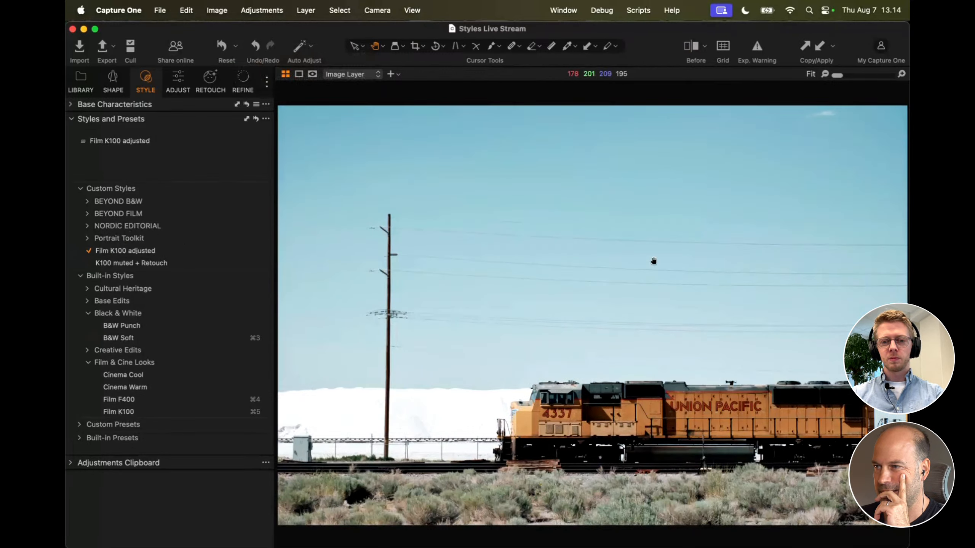
# Step: Fine-tune the train photo's exposure and increase its saturation with Speed Edit
pyautogui.press('q')
pyautogui.scroll(-5, 653, 261)
pyautogui.scroll(4, 653, 261)
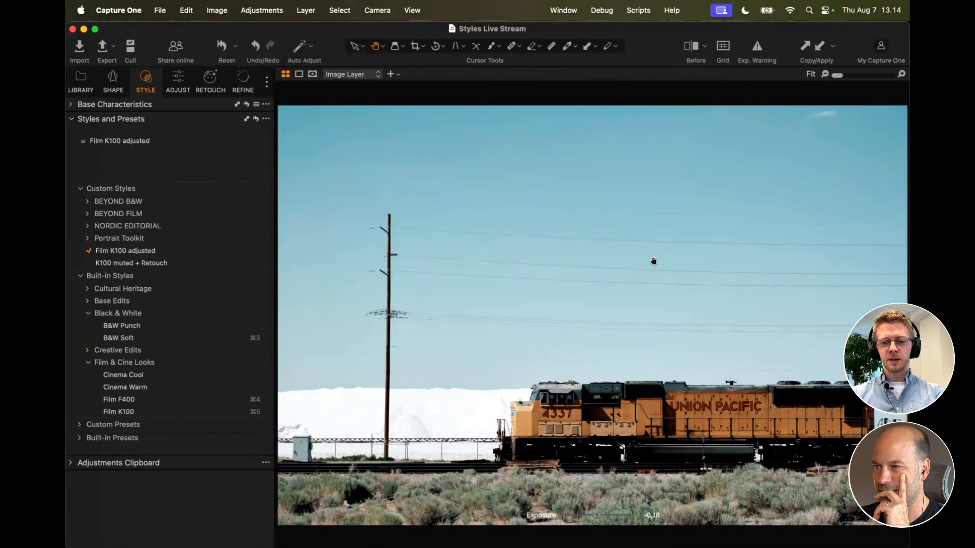
pyautogui.press('r')
pyautogui.scroll(4, 654, 261)
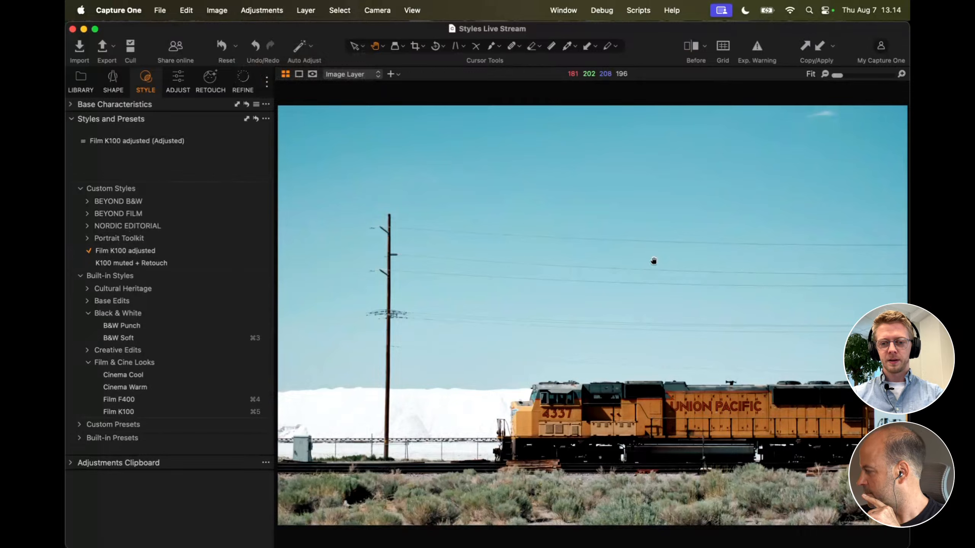
# Step: Compare the train photo before and after its edits with the split view, and bring back the browser
pyautogui.press('y')
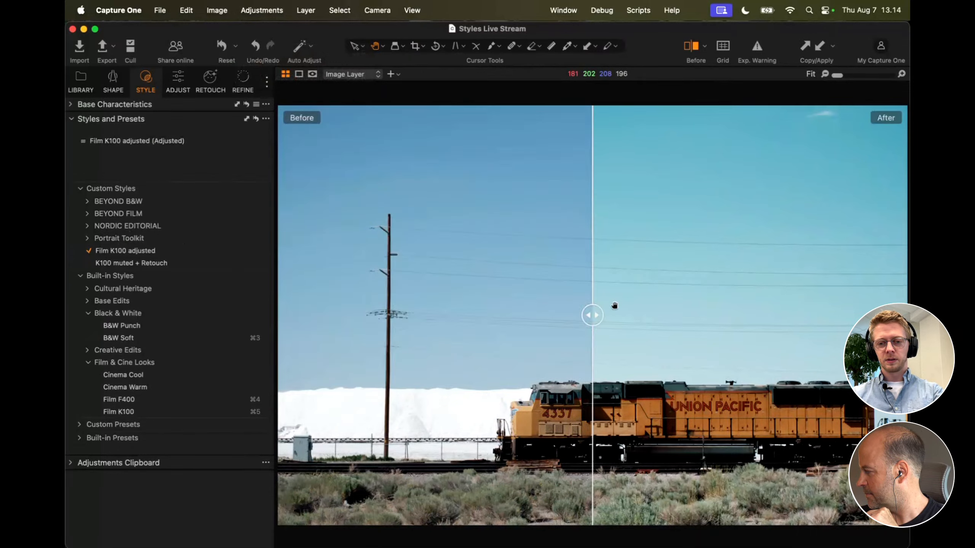
pyautogui.moveTo(593, 319); pyautogui.dragTo(476, 217)
pyautogui.press('y')
pyautogui.press('super+shift+b')
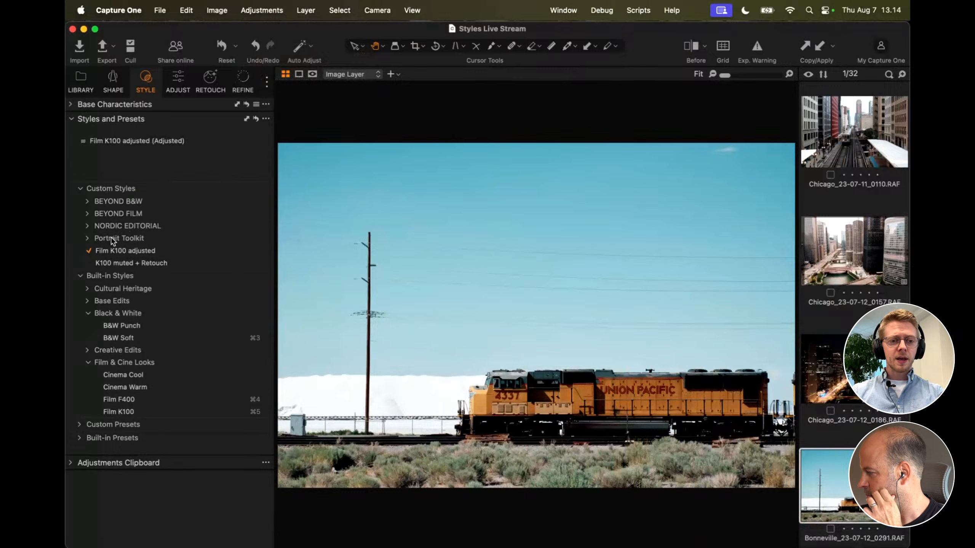
# Step: Remove "Film K100 adjusted" from the train photo, collapse the built-in styles, and expand the FILM and GRAIN groups of BEYOND FILM
pyautogui.click(107, 276)
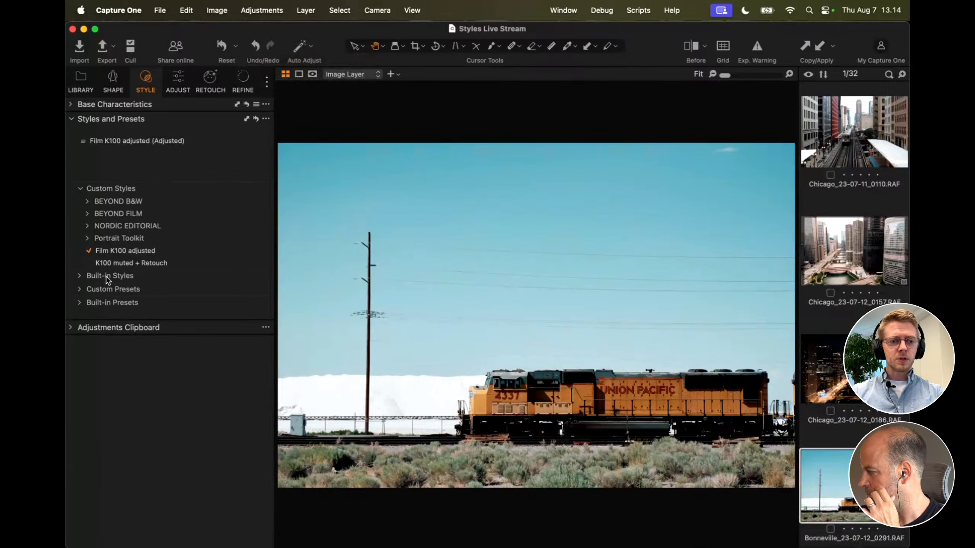
pyautogui.click(113, 253)
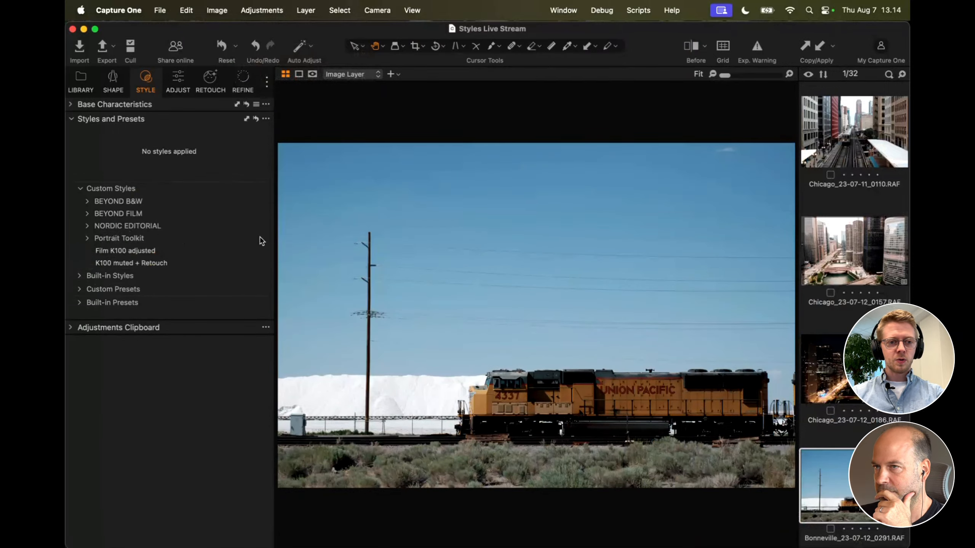
pyautogui.click(145, 215)
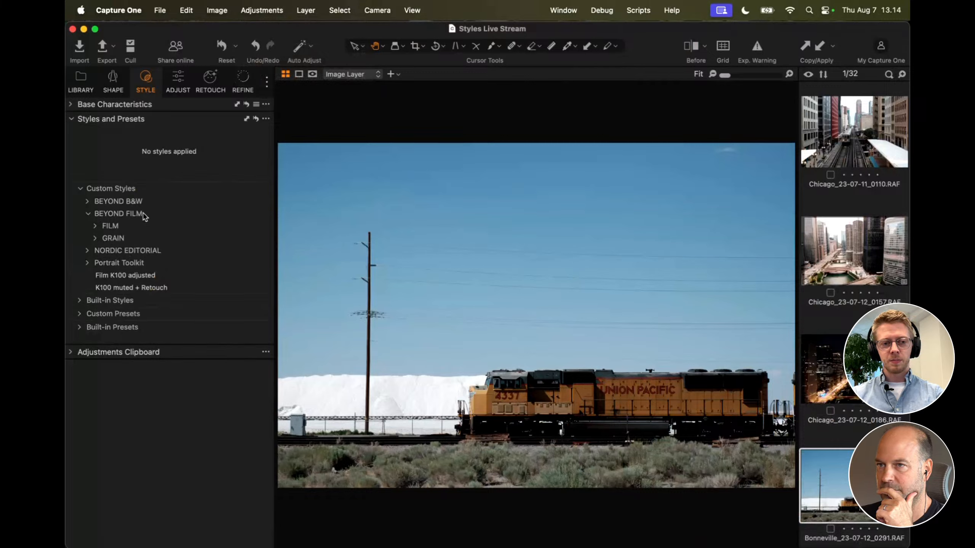
pyautogui.click(114, 227)
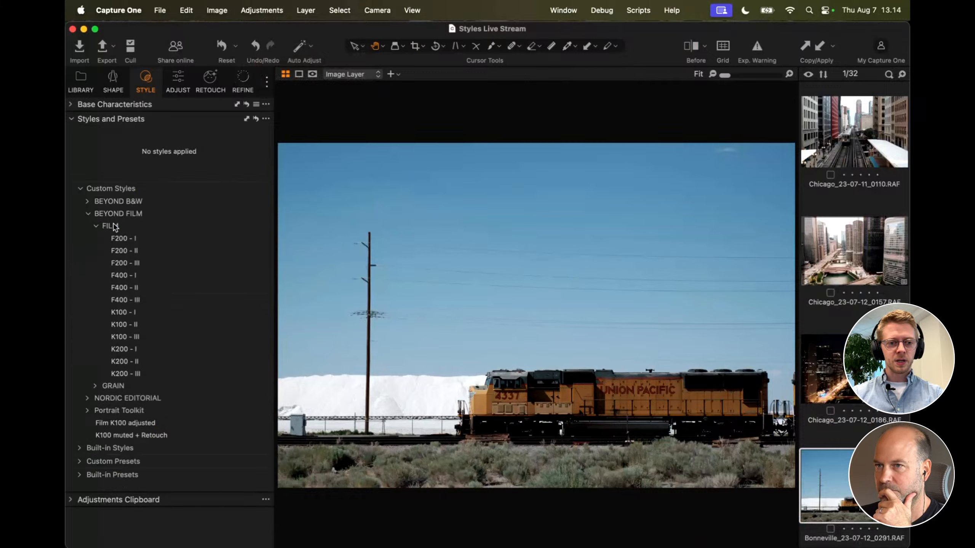
pyautogui.click(114, 226)
pyautogui.click(112, 238)
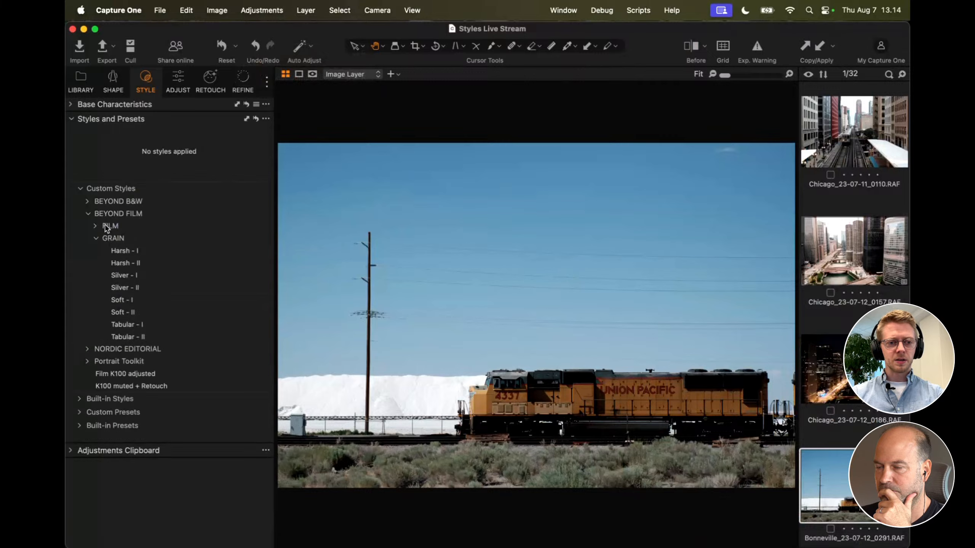
pyautogui.click(107, 227)
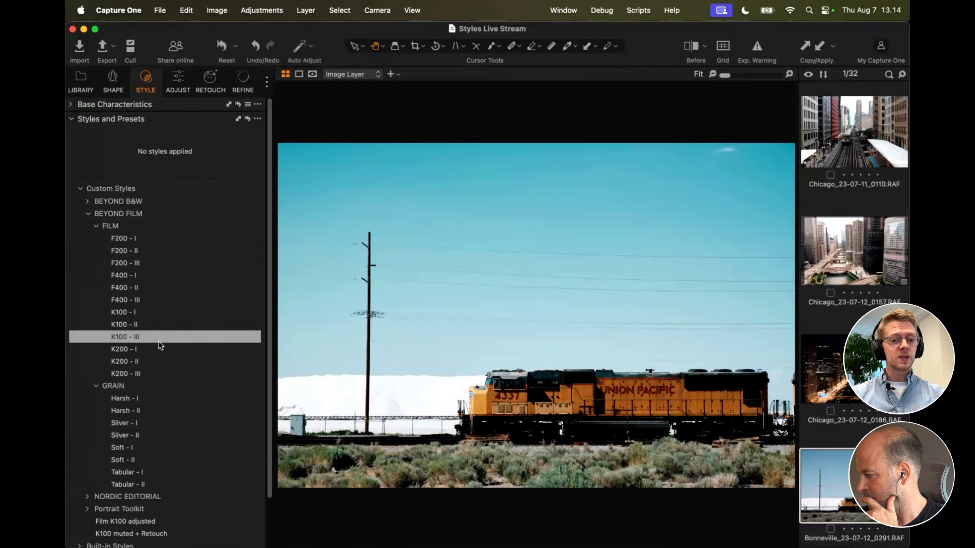
# Step: Check that Stack Styles is enabled, and apply the film style "F400 - II" plus the grain style "Soft - II" to the train photo
pyautogui.click(257, 120)
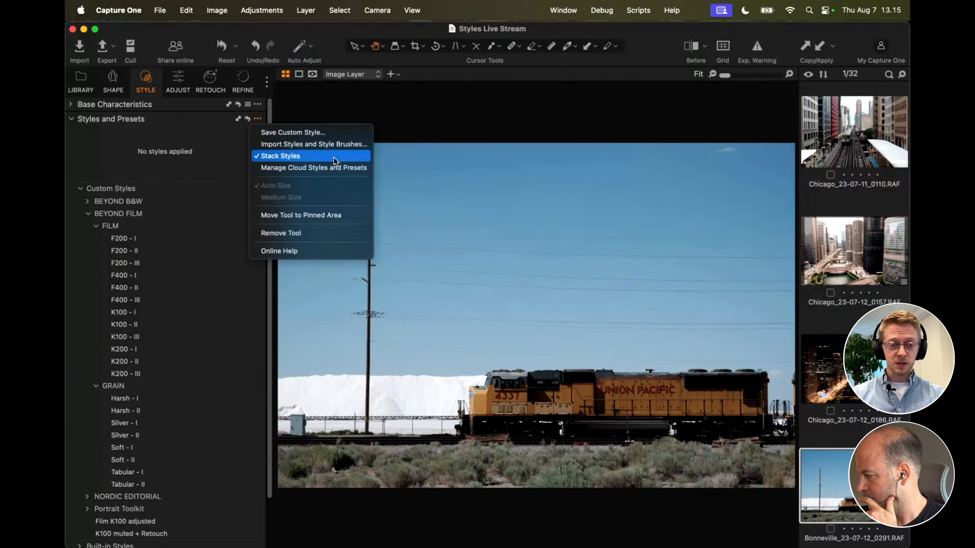
pyautogui.click(223, 326)
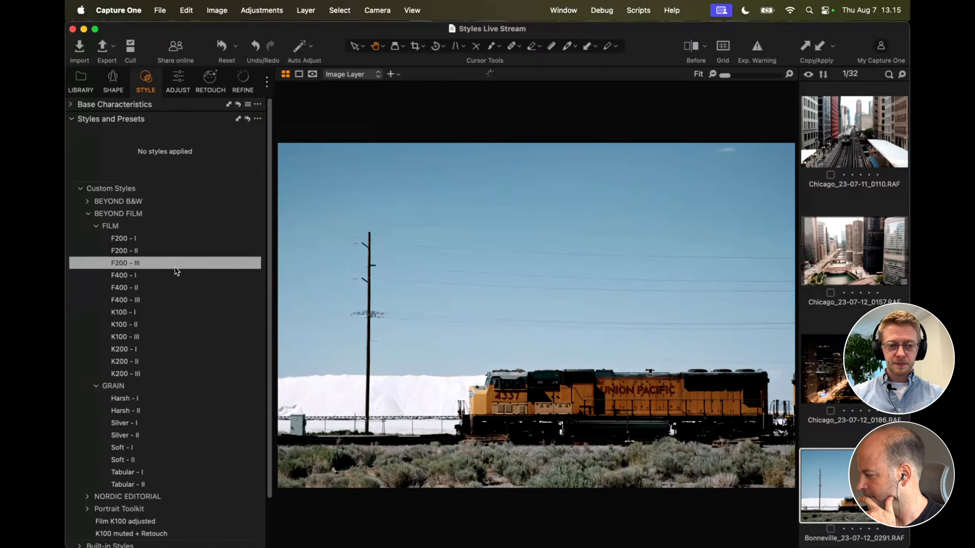
pyautogui.click(173, 294)
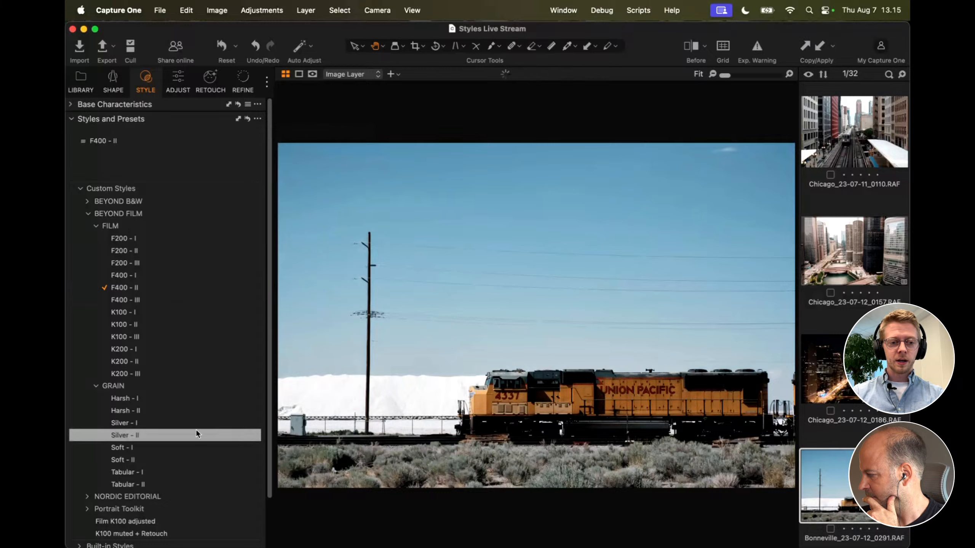
pyautogui.click(175, 460)
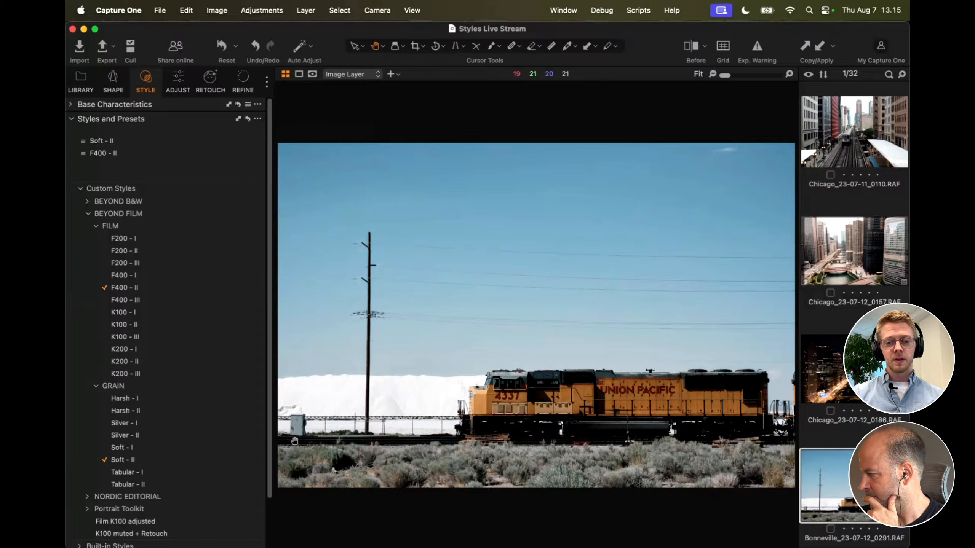
# Step: Swap the "Soft - II" grain style for "Silver - II" and inspect the locomotive at 100%
pyautogui.click(174, 457)
pyautogui.click(175, 435)
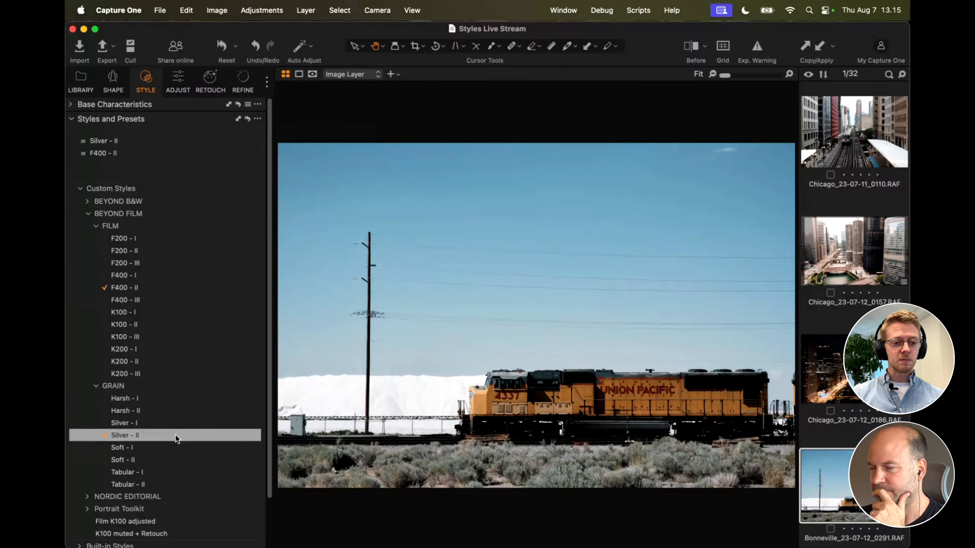
pyautogui.click(504, 372)
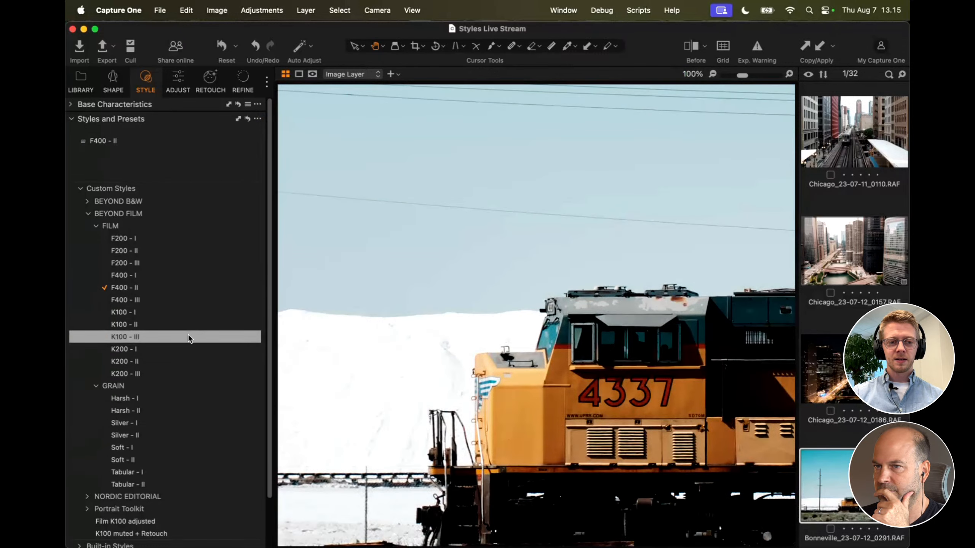
# Step: Try stacking the film style "K100 - III" over "F400 - II" on the train photo, and remove it again
pyautogui.click(188, 338)
pyautogui.moveTo(473, 303); pyautogui.dragTo(393, 311)
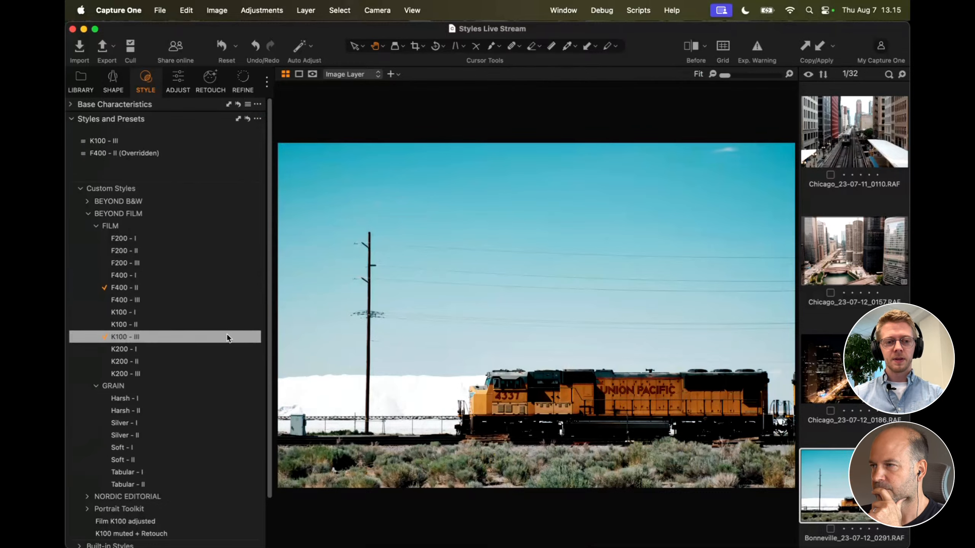
pyautogui.click(225, 337)
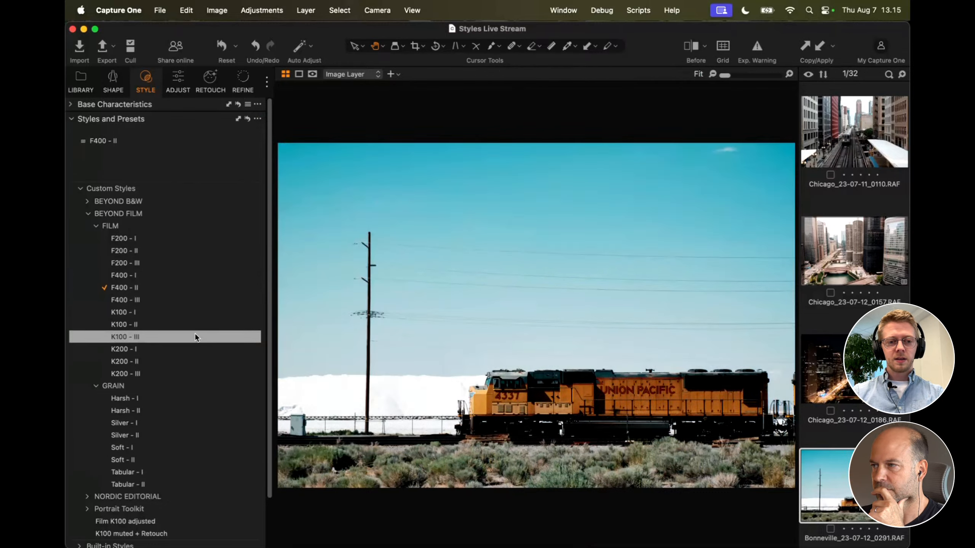
# Step: Try stacking "K100 - II" over "F400 - II", and clear both styles from the train photo
pyautogui.click(195, 326)
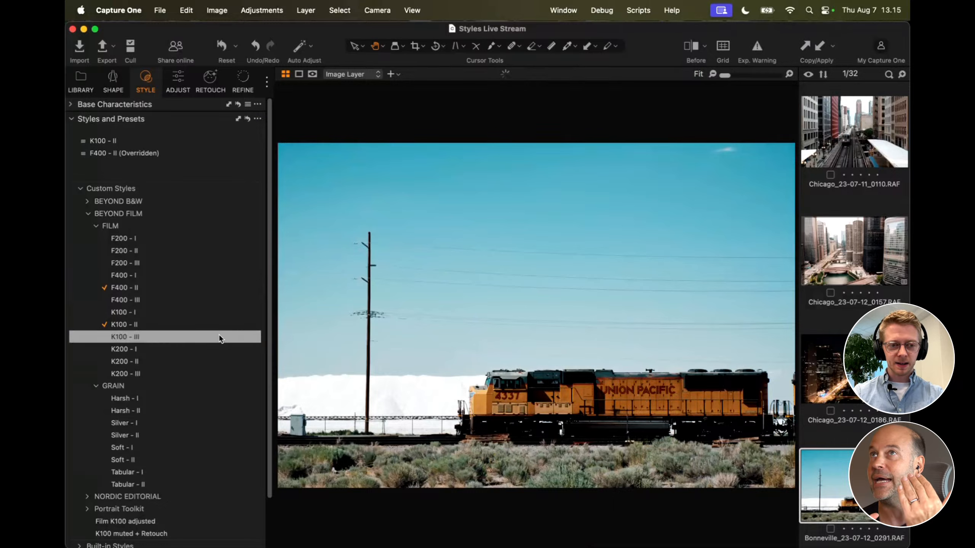
pyautogui.click(217, 325)
pyautogui.click(209, 288)
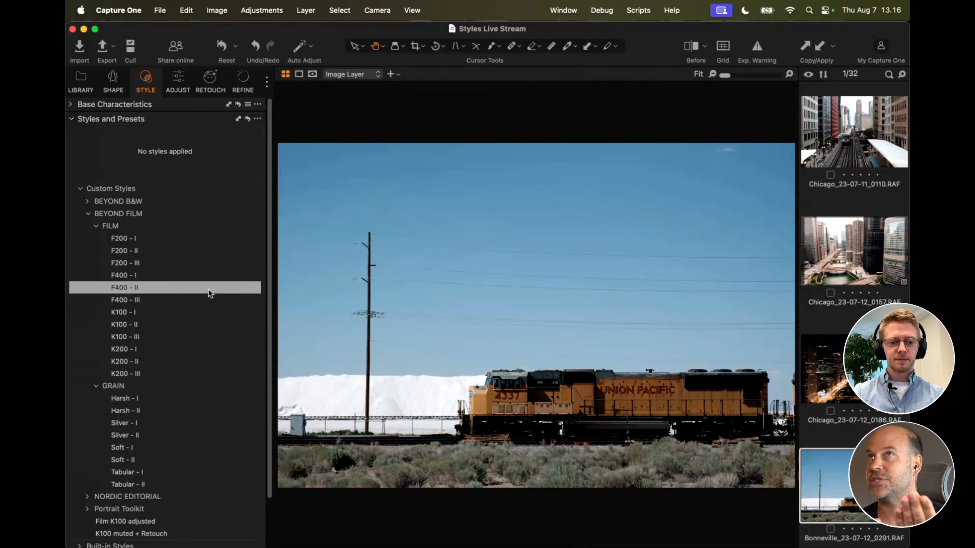
# Step: Apply the BEYOND FILM style "F400 - II" to a new layer on the train photo
pyautogui.rightClick(209, 291)
pyautogui.click(340, 257)
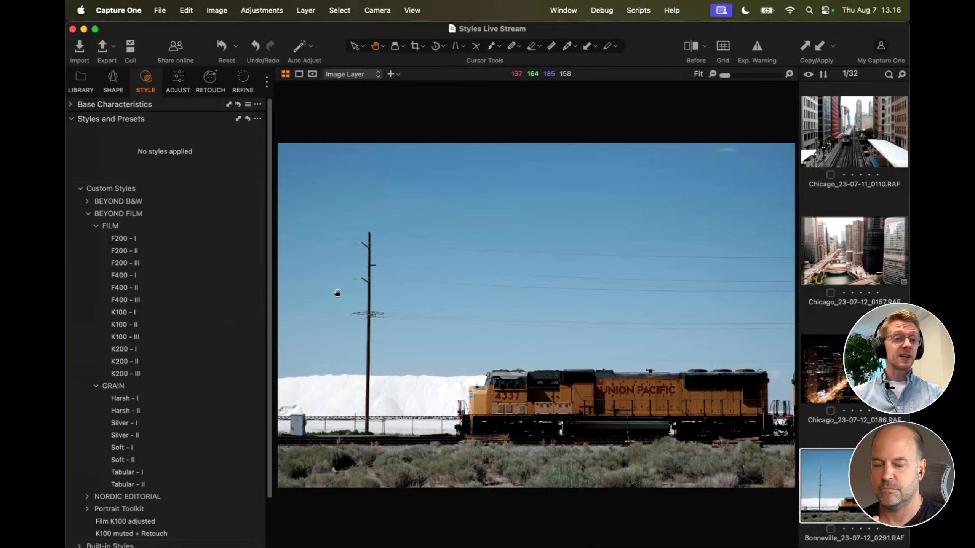
pyautogui.rightClick(203, 287)
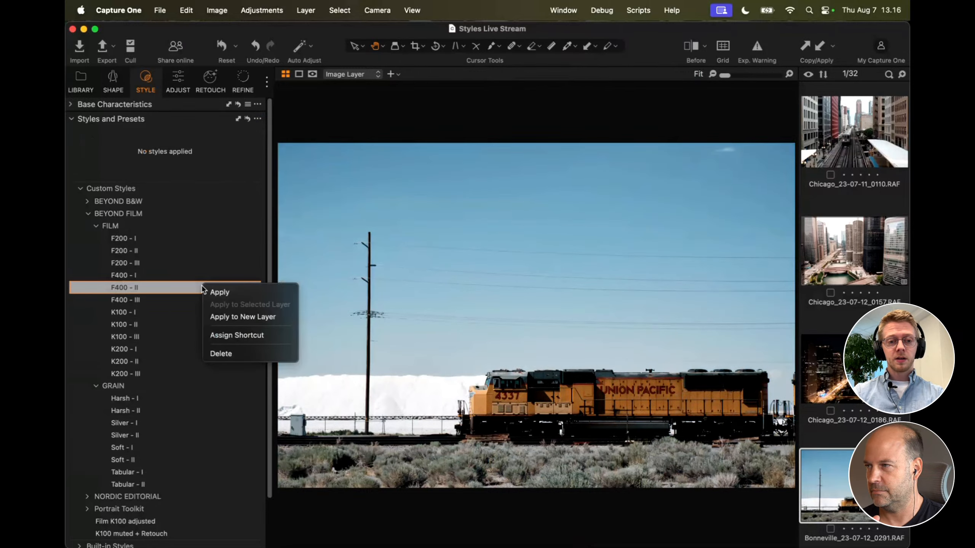
pyautogui.click(278, 315)
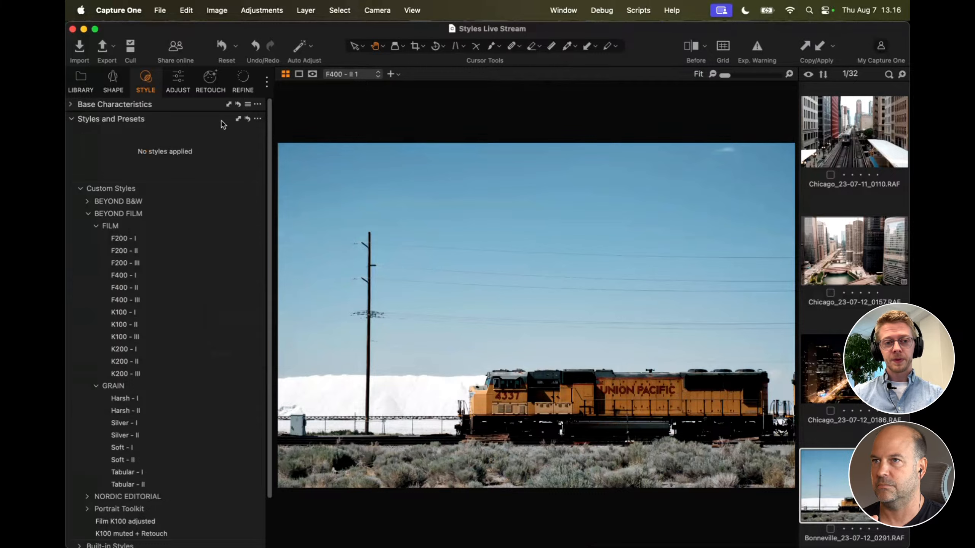
# Step: Examine the F400 - II layer among the photo's layers and briefly show its mask over the image
pyautogui.click(179, 88)
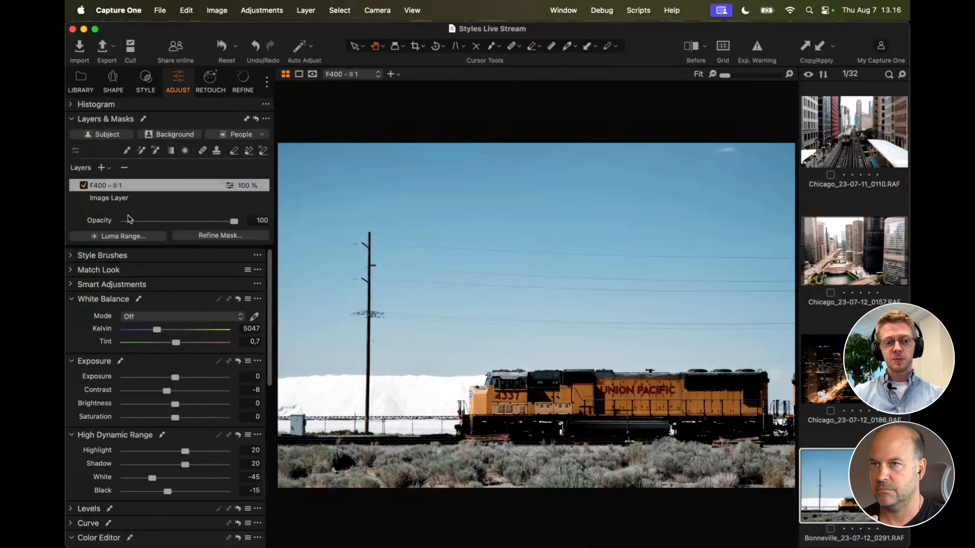
pyautogui.press('m')
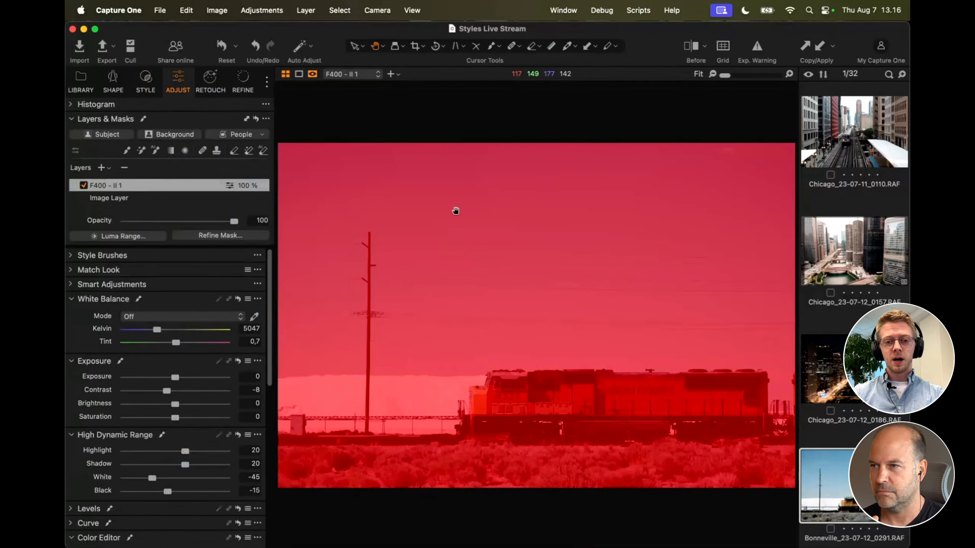
pyautogui.press('m')
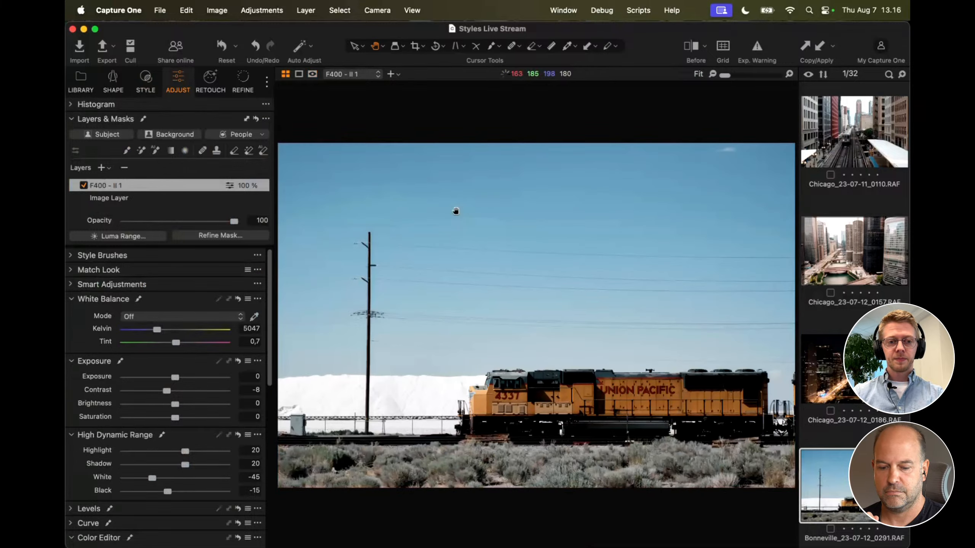
# Step: Apply the BEYOND FILM style "K100 - II" to another new layer on the train photo
pyautogui.moveTo(234, 223); pyautogui.dragTo(271, 229)
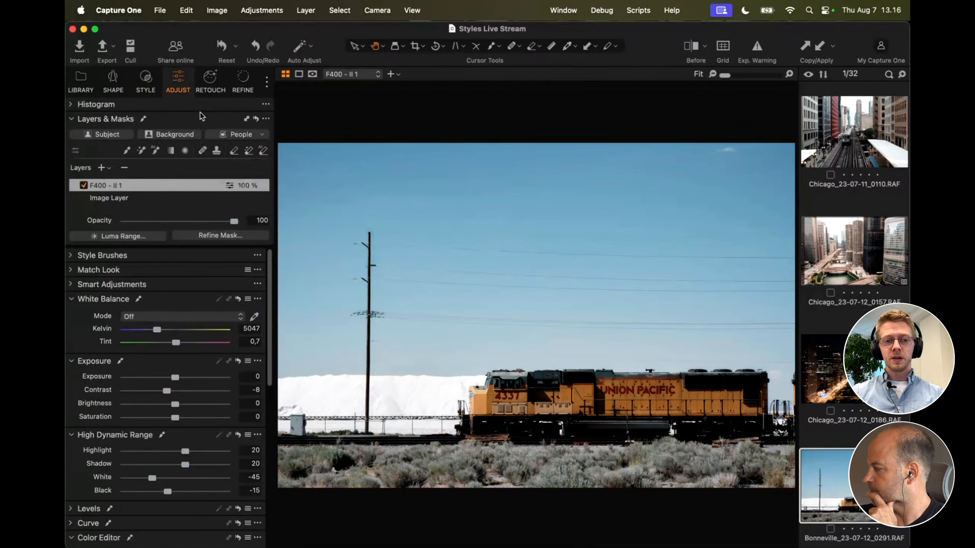
pyautogui.click(151, 83)
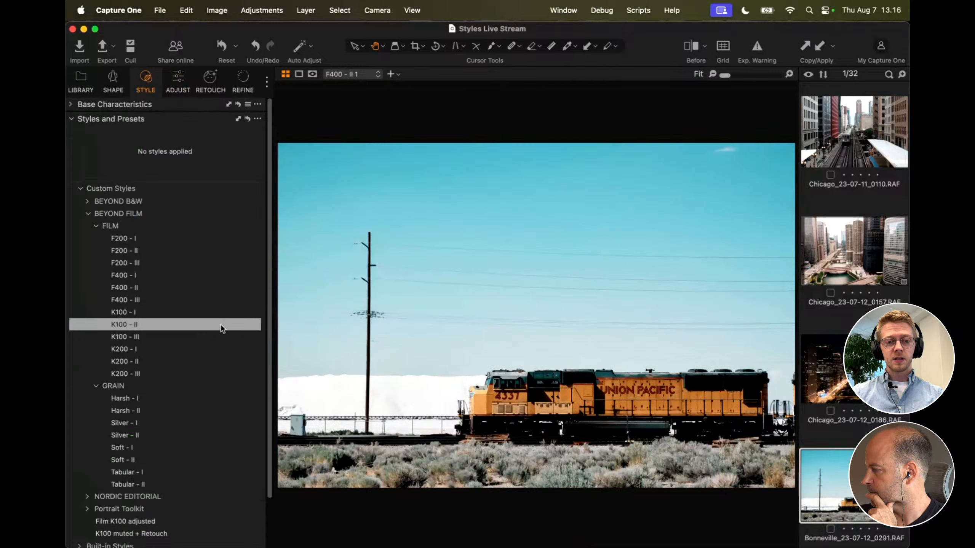
pyautogui.rightClick(222, 327)
pyautogui.click(277, 357)
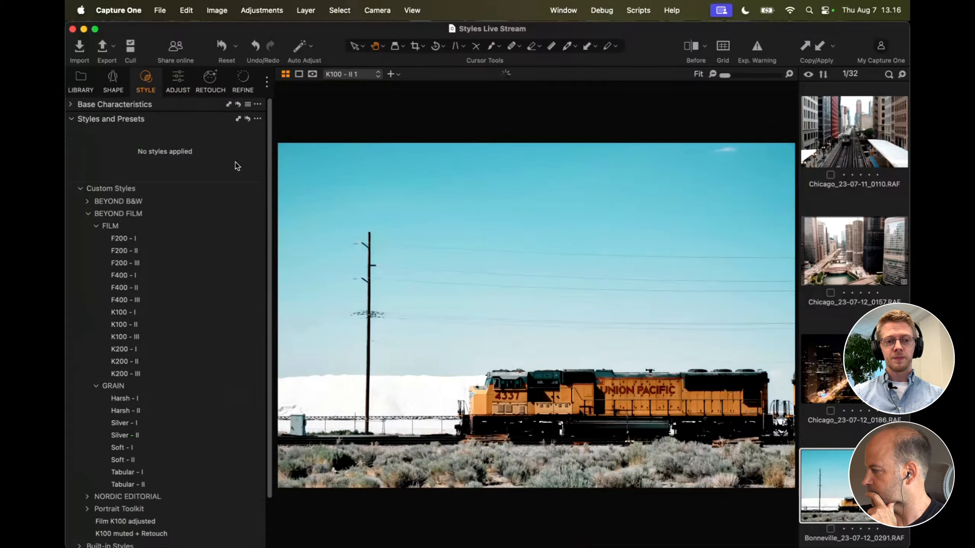
# Step: Set the opacity of both the F400 - II and K100 - II layers to 51
pyautogui.click(179, 85)
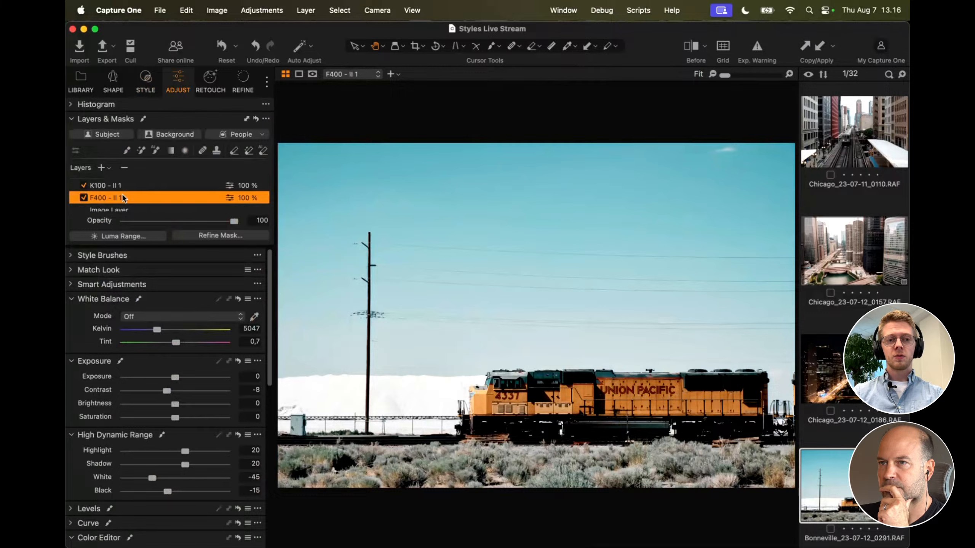
pyautogui.click(141, 199)
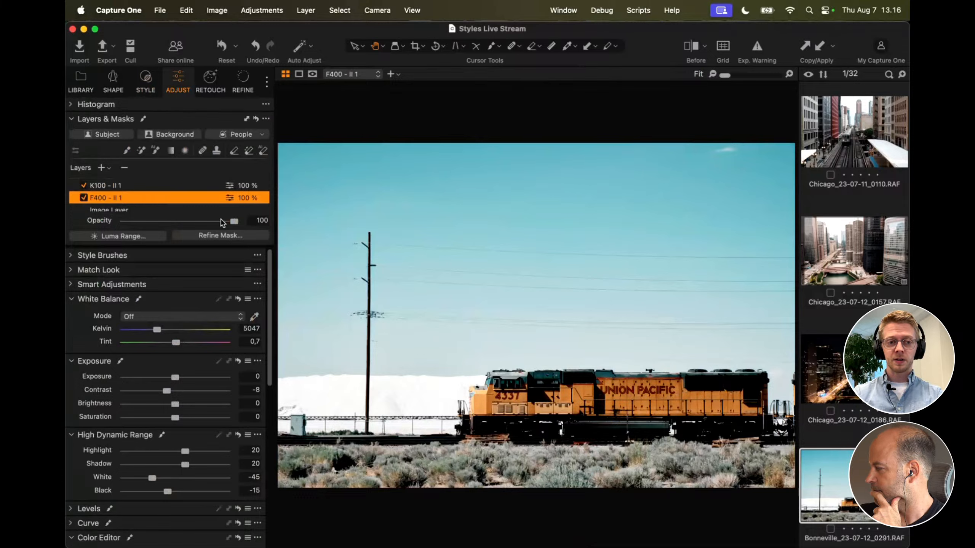
pyautogui.moveTo(233, 222); pyautogui.dragTo(180, 223)
pyautogui.click(168, 186)
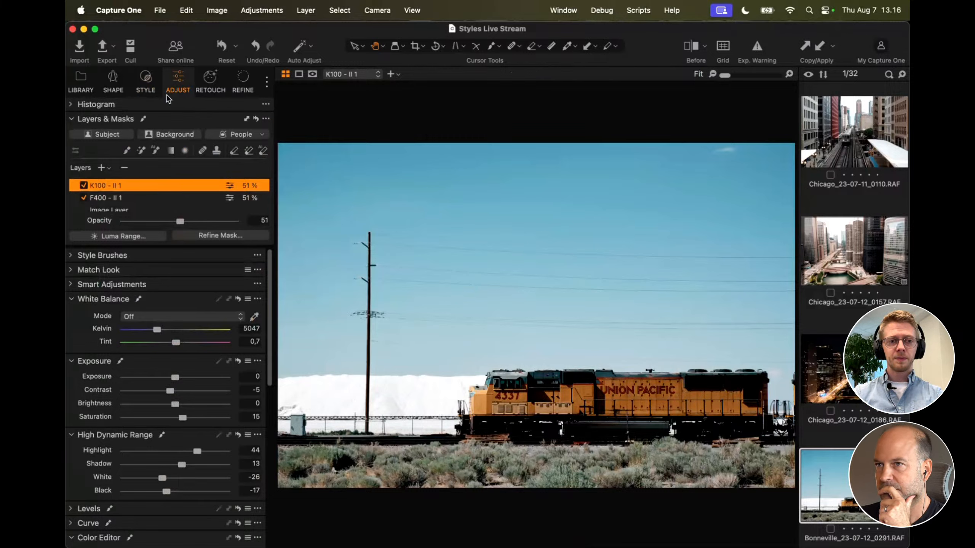
# Step: Hide the image browser and compare the train photo before and after the style layers in a split view
pyautogui.click(146, 81)
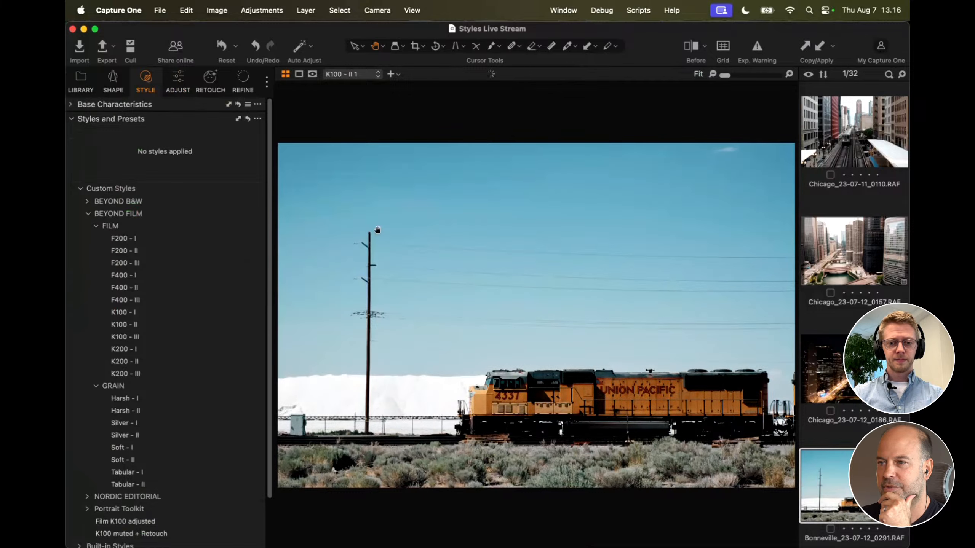
pyautogui.press('super+b')
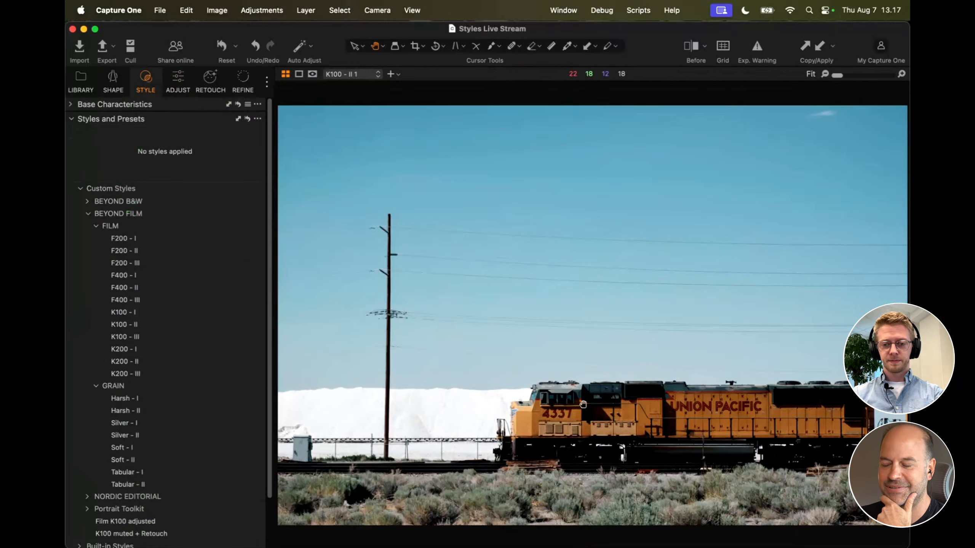
pyautogui.hotkey('shift', 'y')
pyautogui.moveTo(594, 315); pyautogui.dragTo(561, 276)
pyautogui.hotkey('shift', 'y')
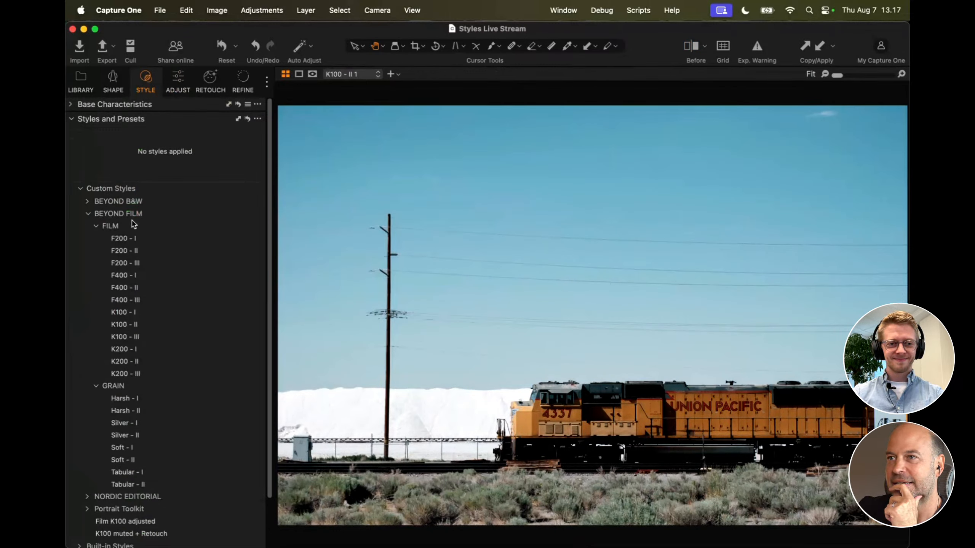
# Step: Collapse the BEYOND FILM style pack with its FILM and GRAIN groups, and review the available reset options
pyautogui.click(117, 226)
pyautogui.click(113, 240)
pyautogui.click(122, 214)
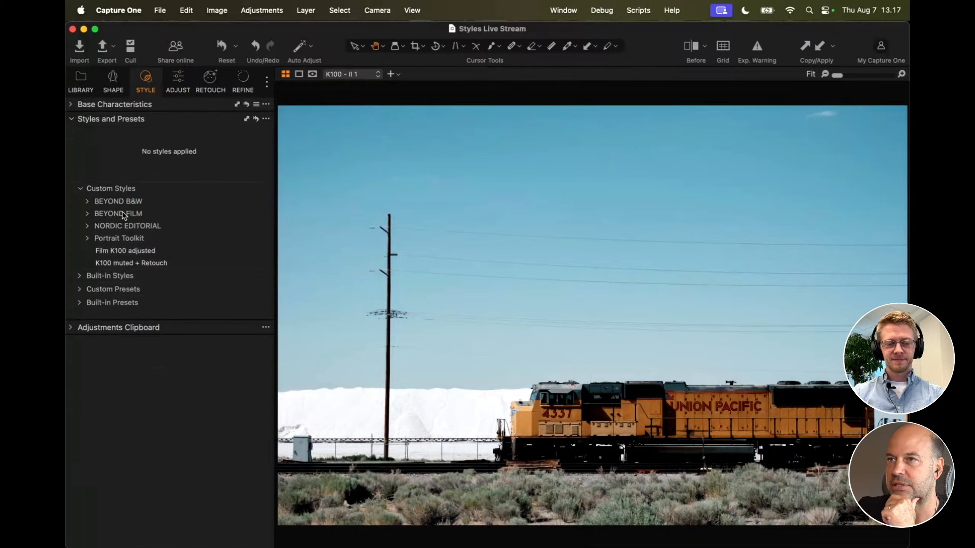
pyautogui.click(236, 47)
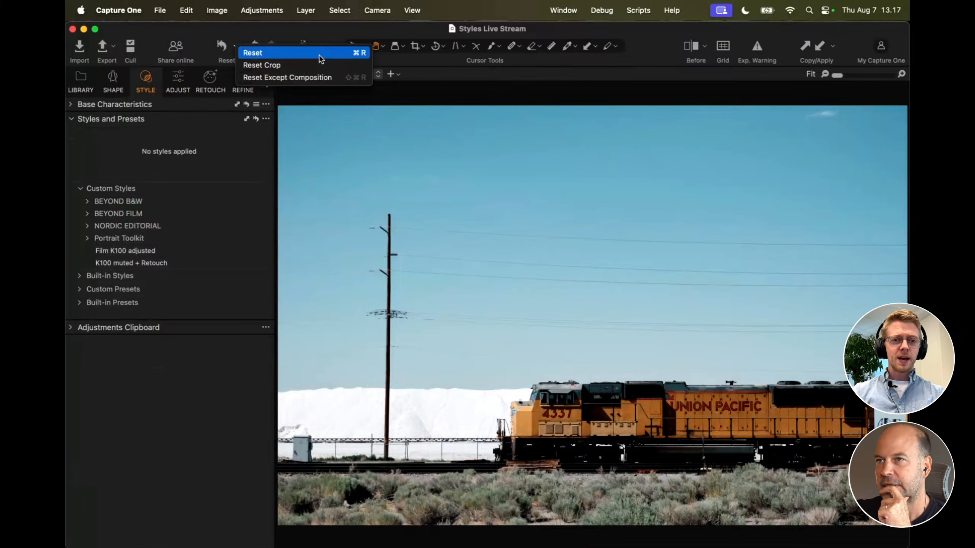
pyautogui.click(345, 78)
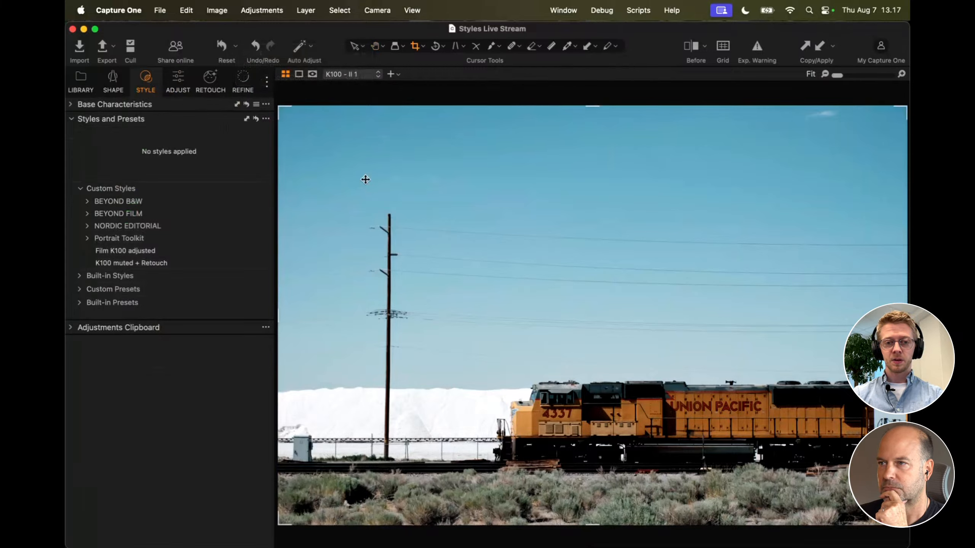
# Step: Crop the photo tighter around the utility pole and the train
pyautogui.press('c')
pyautogui.moveTo(369, 172); pyautogui.dragTo(387, 192)
pyautogui.moveTo(602, 368); pyautogui.dragTo(580, 350)
pyautogui.press('h')
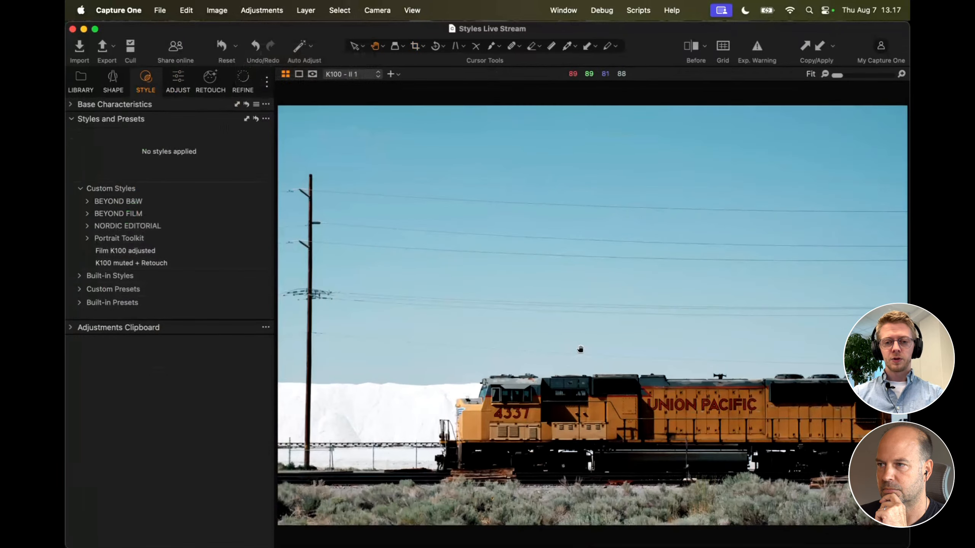
# Step: Try a Reset Except Composition and a full Reset on the cropped train photo, undoing each one
pyautogui.press('super+r')
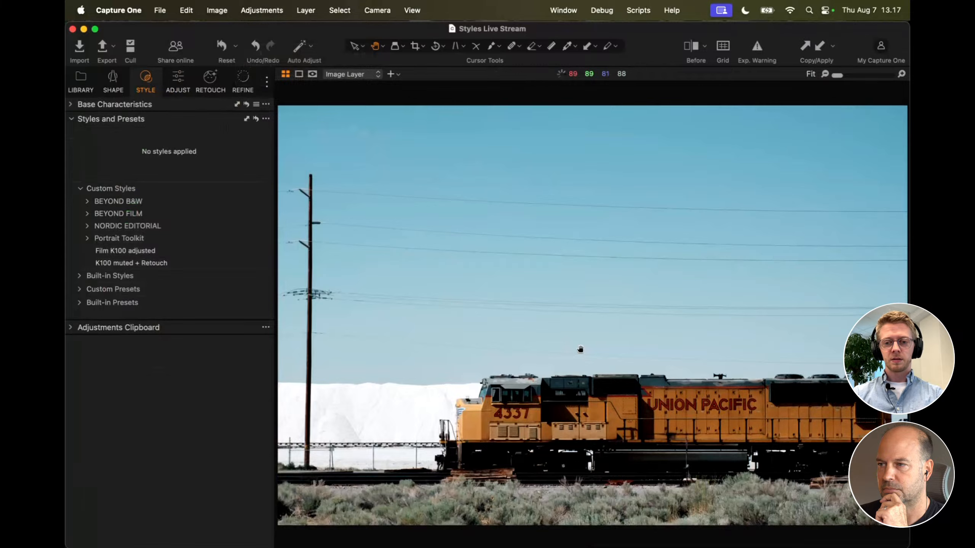
pyautogui.press('super+z')
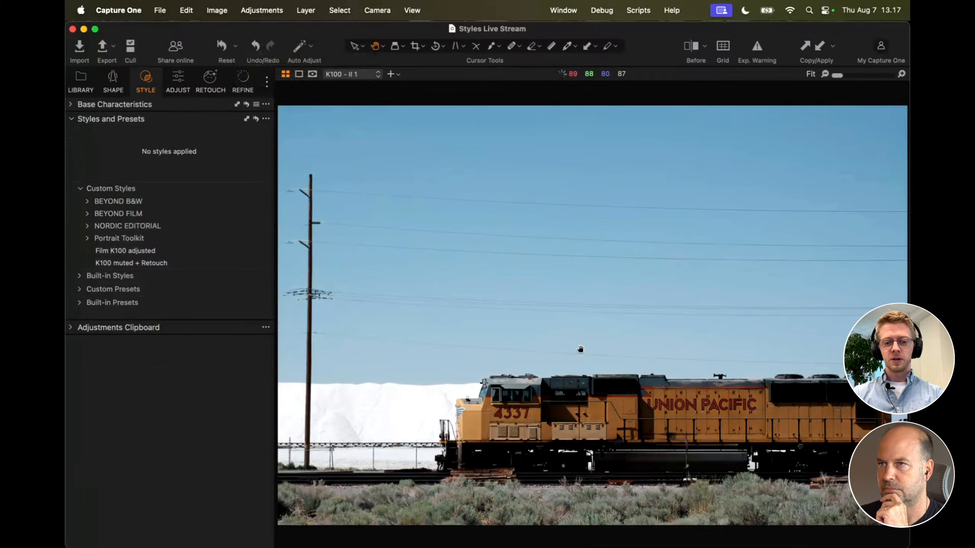
pyautogui.press('shift+super+r')
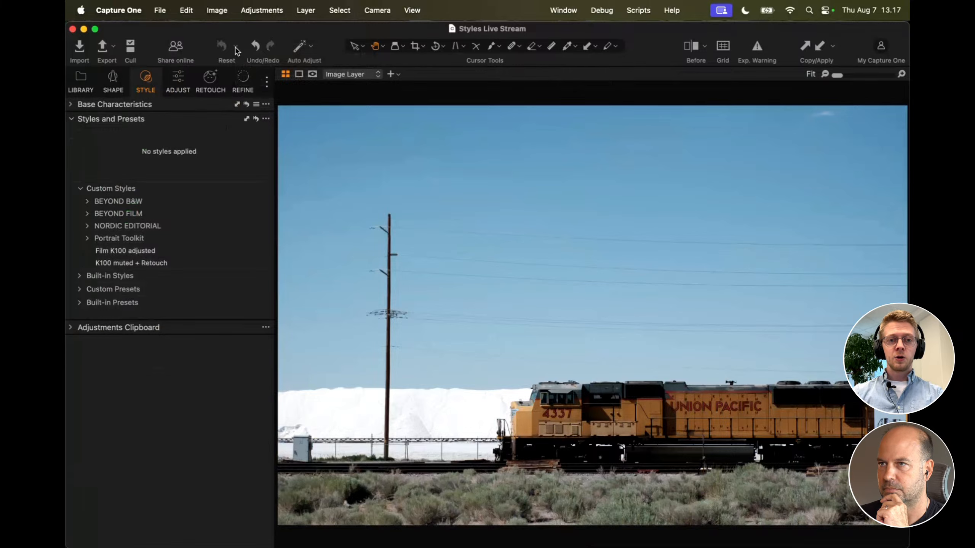
pyautogui.press('super+z')
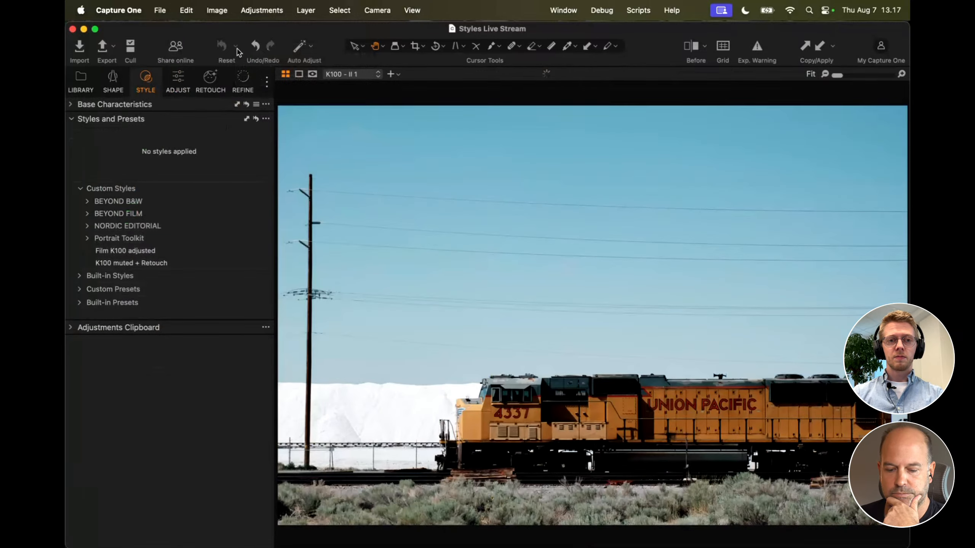
pyautogui.click(236, 47)
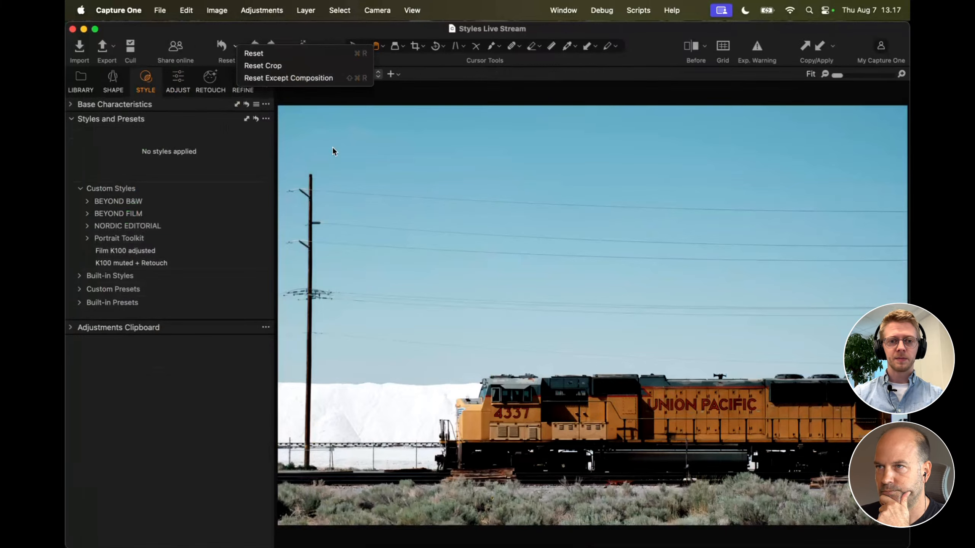
pyautogui.click(375, 172)
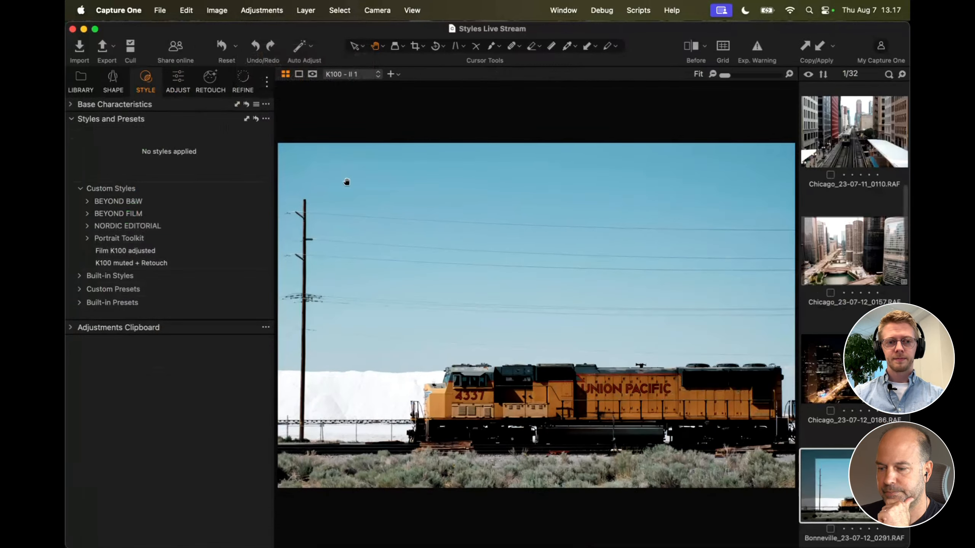
# Step: Show the image browser again and open the adjustment tools for the train photo
pyautogui.press('super+shift+b')
pyautogui.click(178, 81)
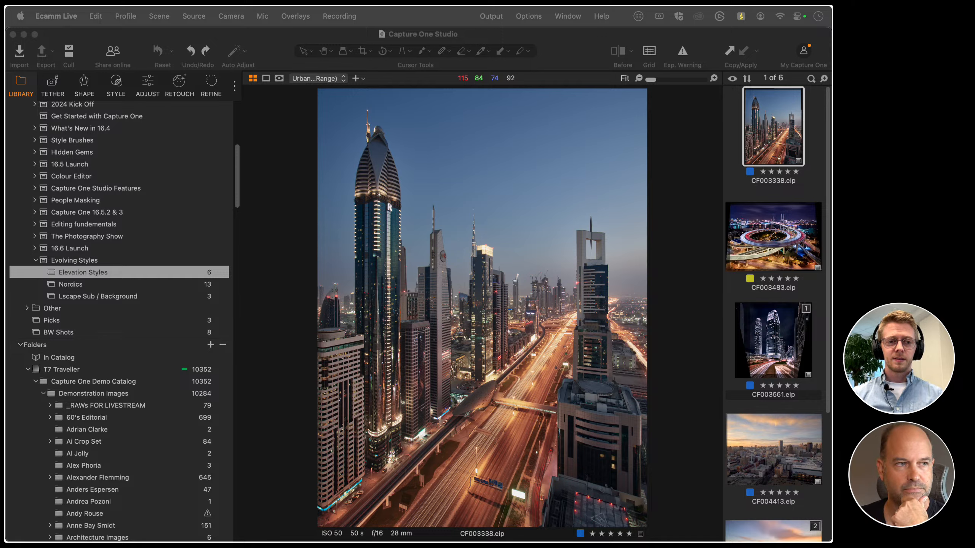
# Step: Collapse the NORDIC EDITORIAL - Advanced styles and expand the Cities group of the ELEVATION Legacy pack for the skyline photo
pyautogui.click(116, 85)
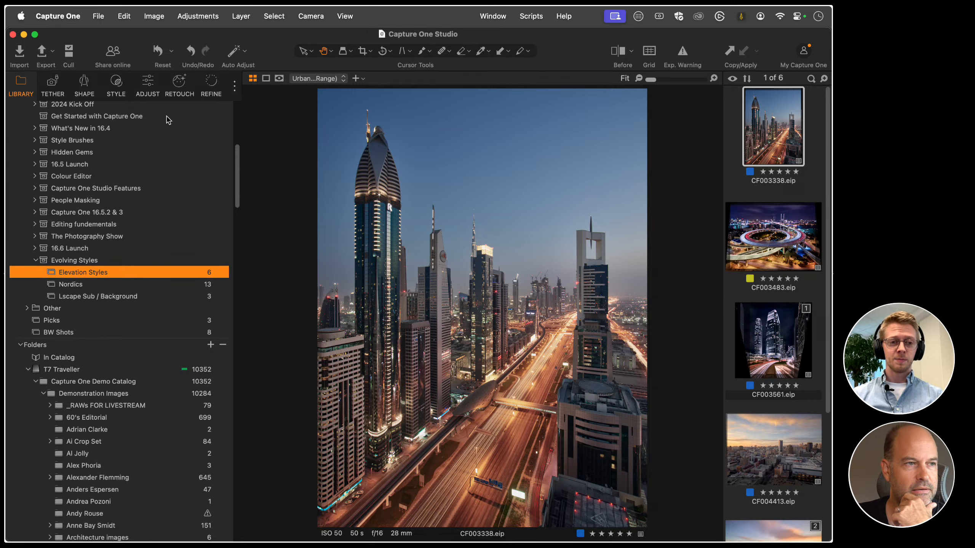
pyautogui.click(117, 85)
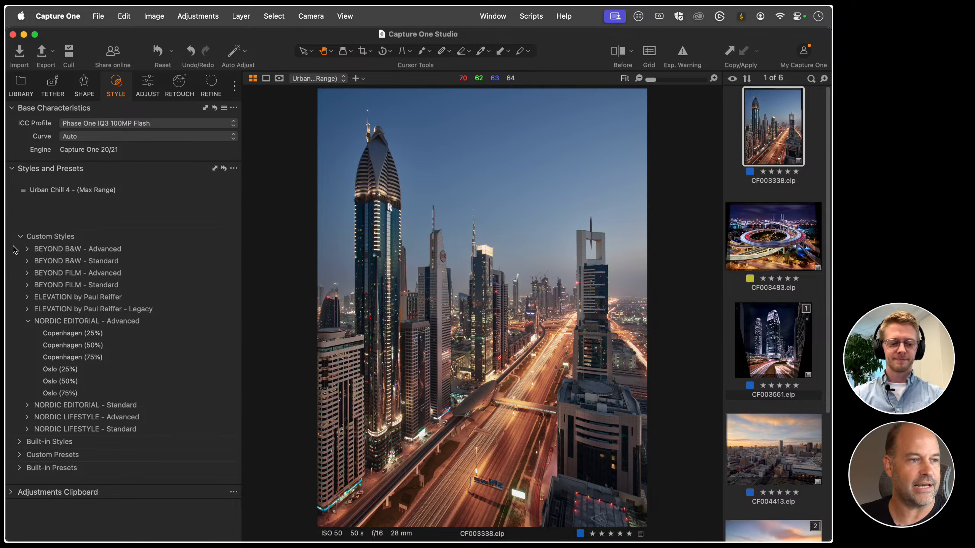
pyautogui.click(28, 320)
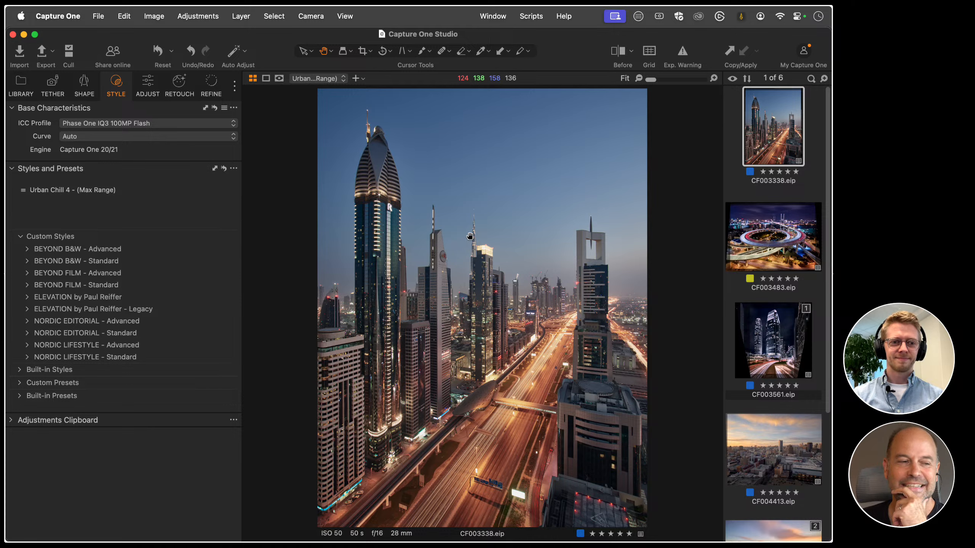
pyautogui.click(27, 309)
pyautogui.click(35, 321)
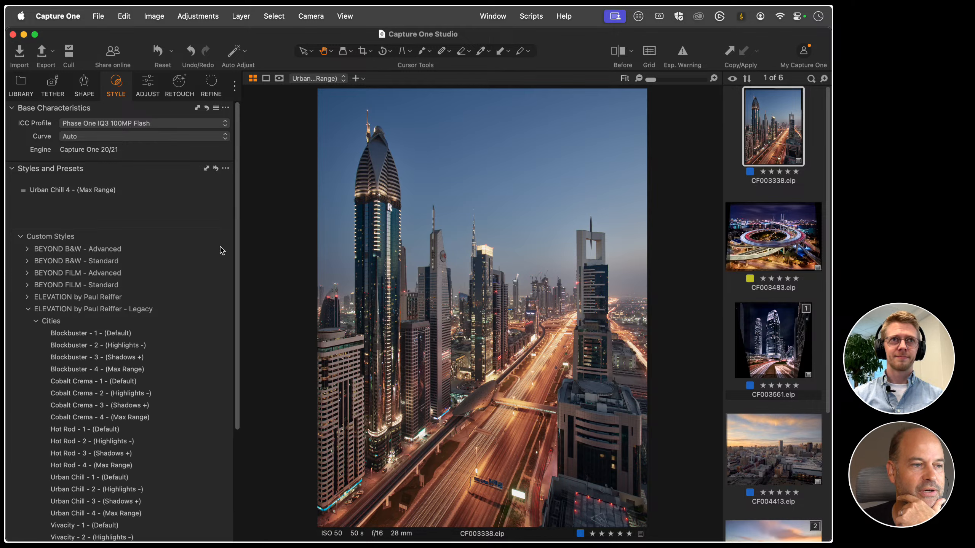
pyautogui.moveTo(236, 250); pyautogui.dragTo(232, 322)
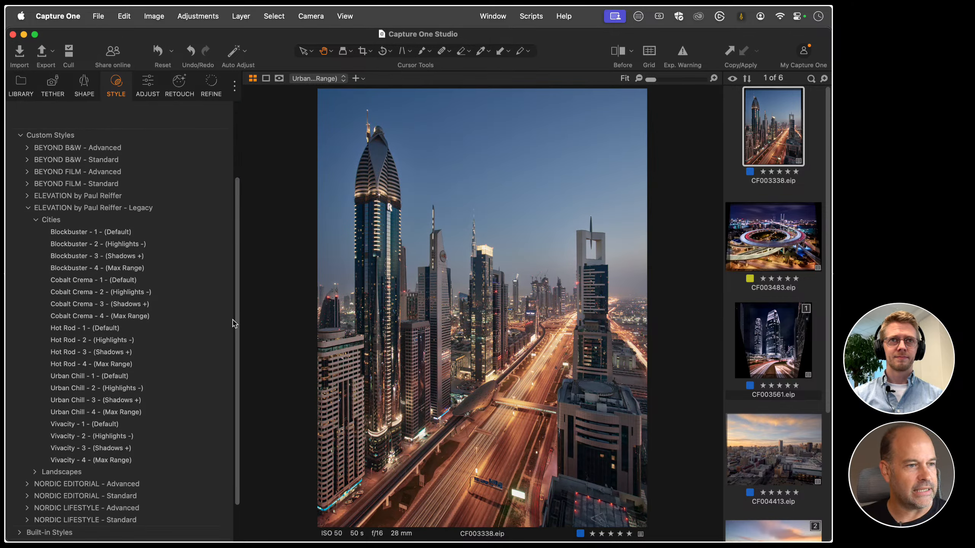
# Step: Apply the Legacy style "Urban Chill - 4 - (Max Range)" to the skyline photo and delete the Urban Chill layer
pyautogui.click(148, 411)
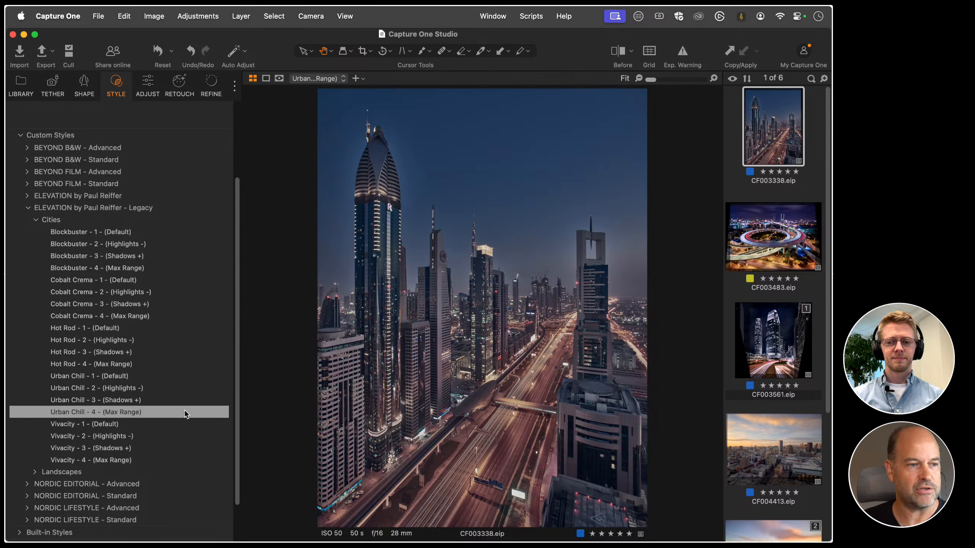
pyautogui.click(131, 415)
pyautogui.click(148, 82)
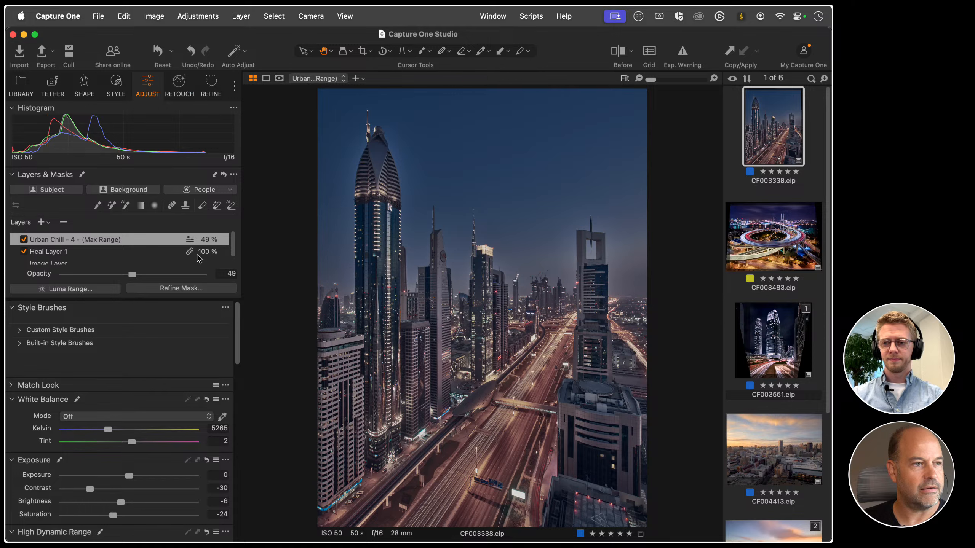
pyautogui.click(60, 222)
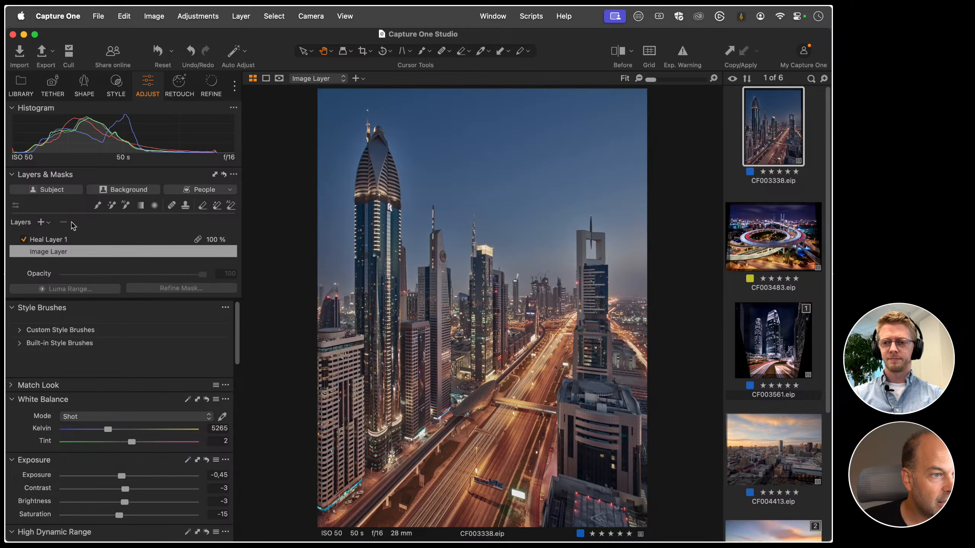
# Step: Remove the style "Urban Chill - 4 - (Max Range)" from the skyline photo for comparison and reapply it
pyautogui.click(115, 83)
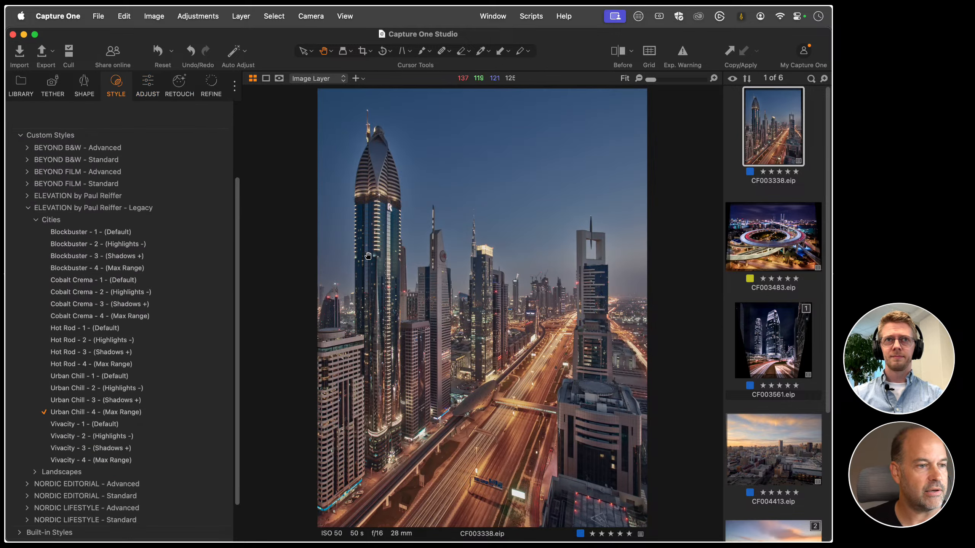
pyautogui.click(181, 411)
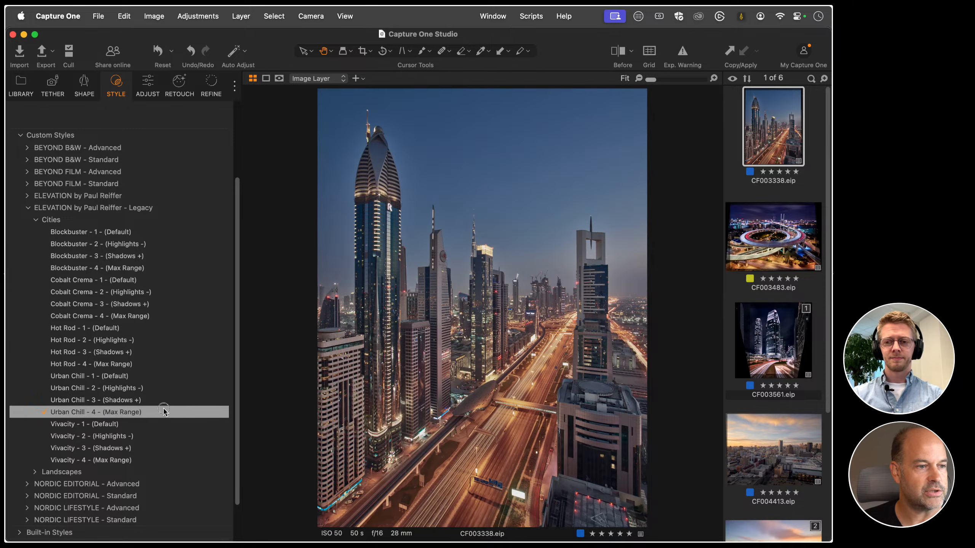
pyautogui.click(165, 410)
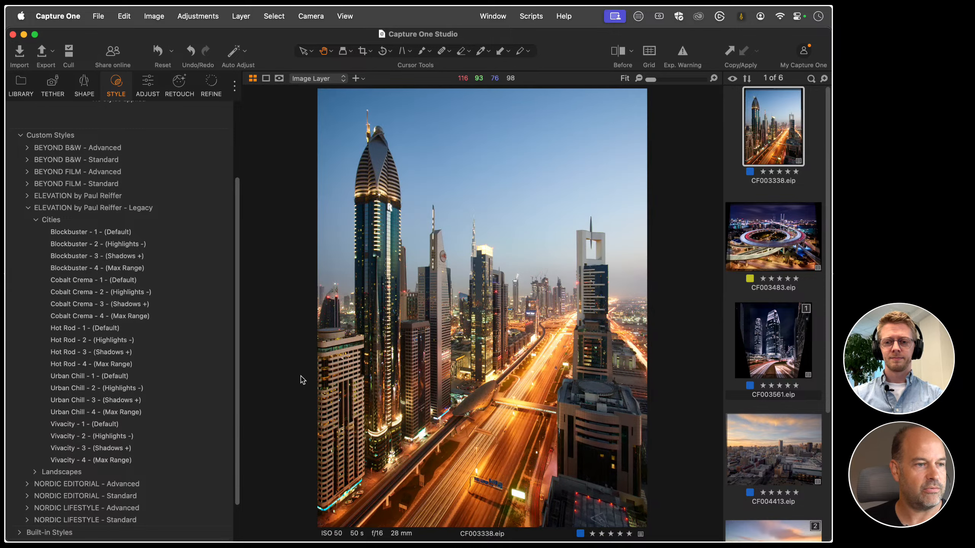
pyautogui.click(140, 412)
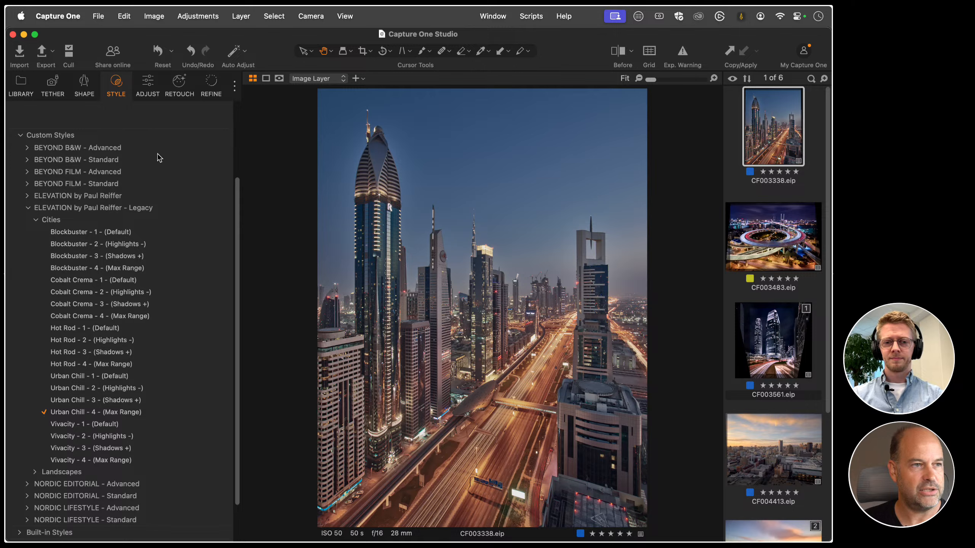
# Step: Examine the skyline photo's Image Layer settings from white balance and exposure down to color balance
pyautogui.click(158, 92)
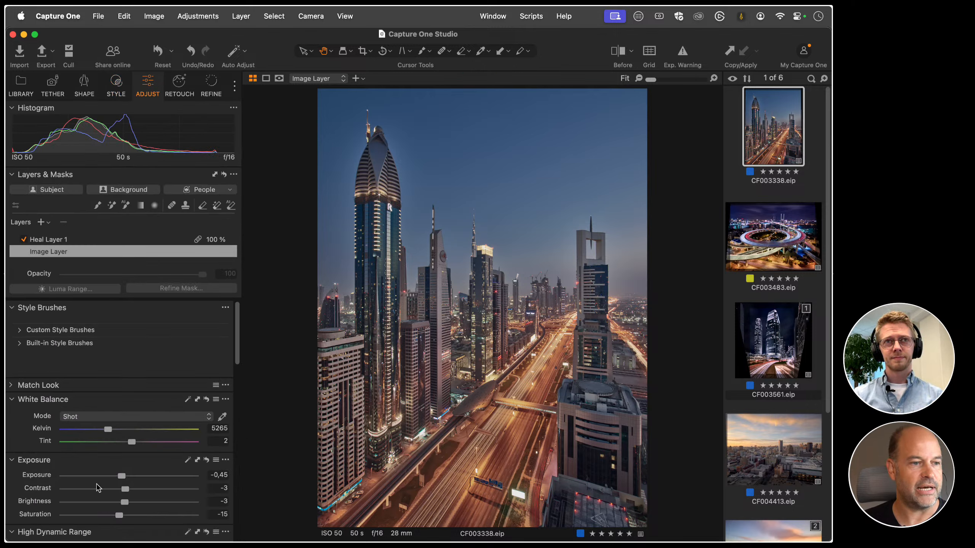
pyautogui.scroll(-10, 99, 488)
pyautogui.scroll(3, 96, 436)
pyautogui.scroll(-3, 96, 436)
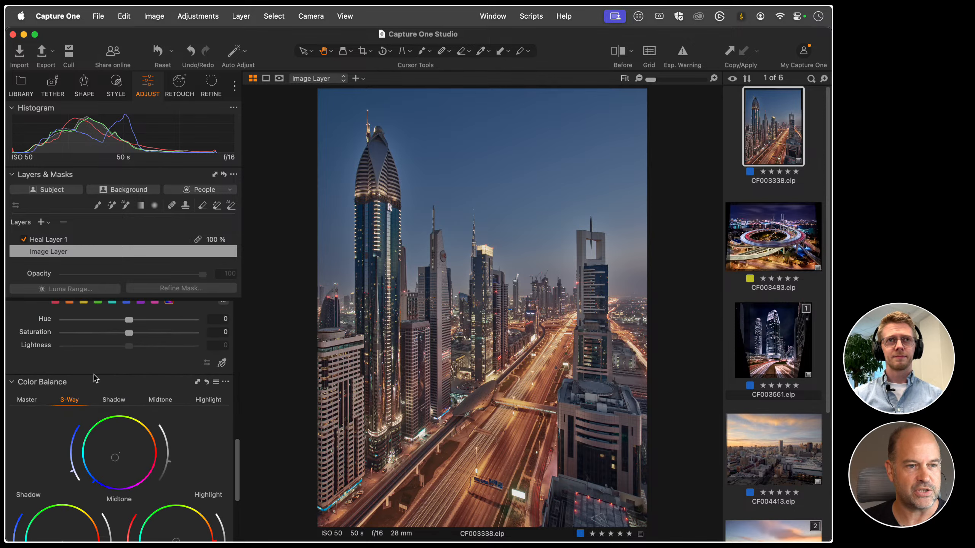
pyautogui.scroll(10, 95, 384)
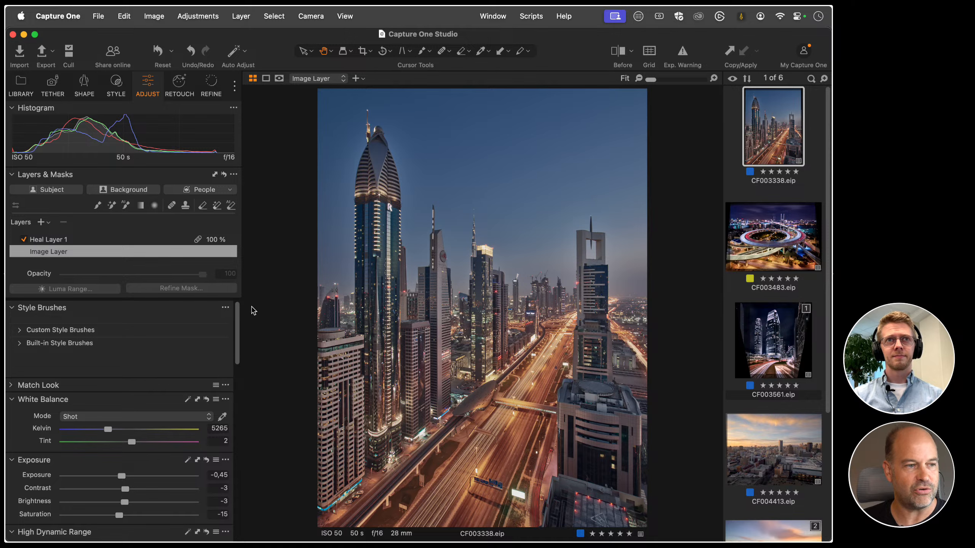
# Step: Expand the Cities styles of the newer ELEVATION by Paul Reiffer pack and apply "Urban Chill 4 - (Max Range)" to the skyline photo
pyautogui.scroll(-5, 124, 456)
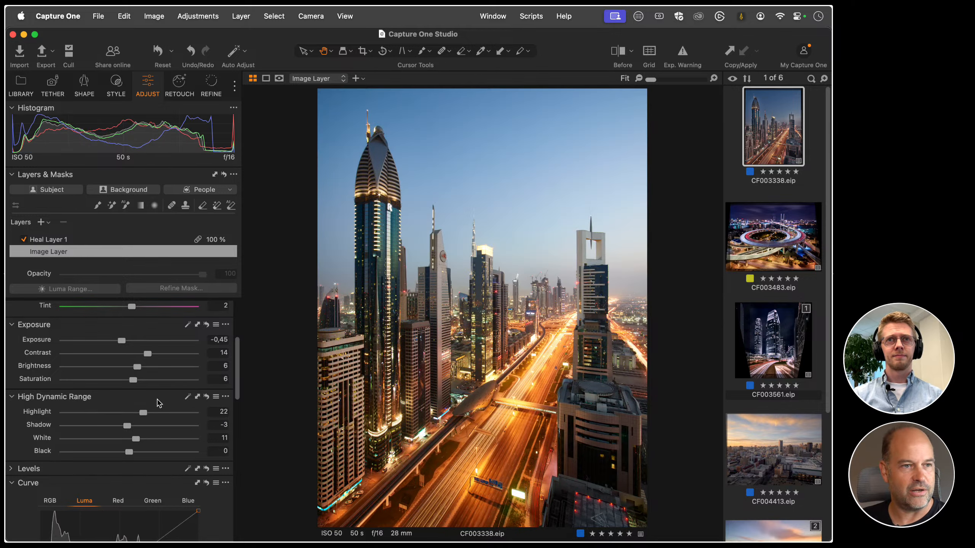
pyautogui.click(116, 82)
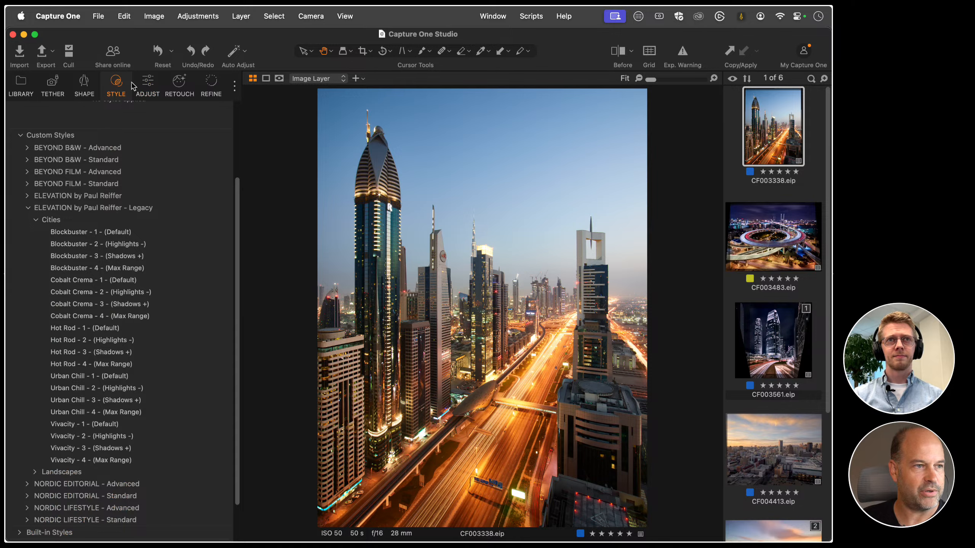
pyautogui.click(28, 208)
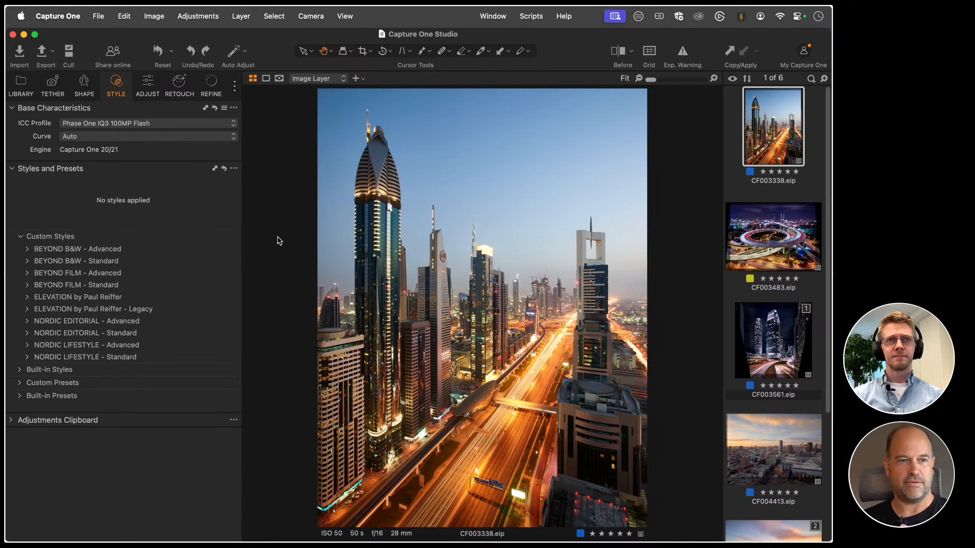
pyautogui.click(27, 297)
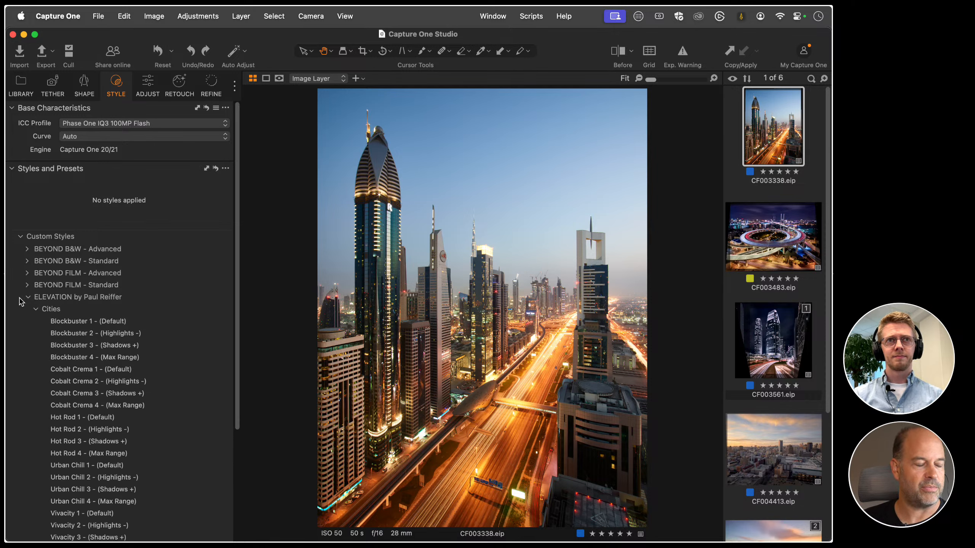
pyautogui.moveTo(237, 265); pyautogui.dragTo(242, 312)
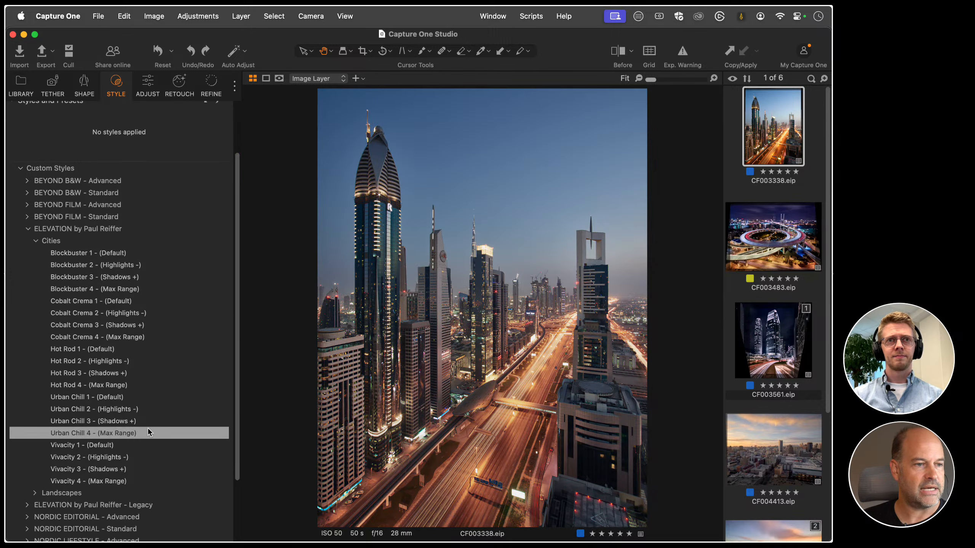
pyautogui.click(148, 433)
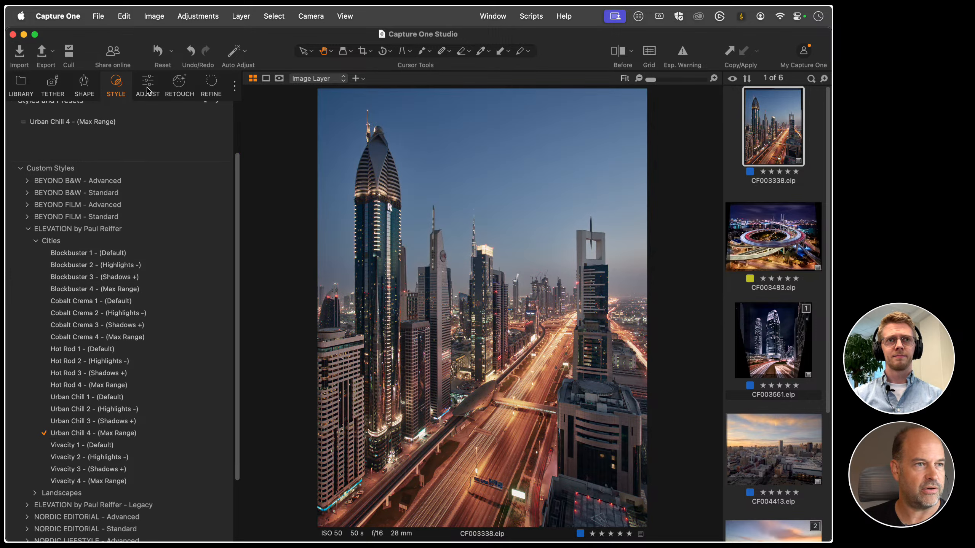
# Step: Fine-tune the opacity of the skyline photo's Urban Chill layer, ending at 39%
pyautogui.click(148, 91)
pyautogui.click(97, 239)
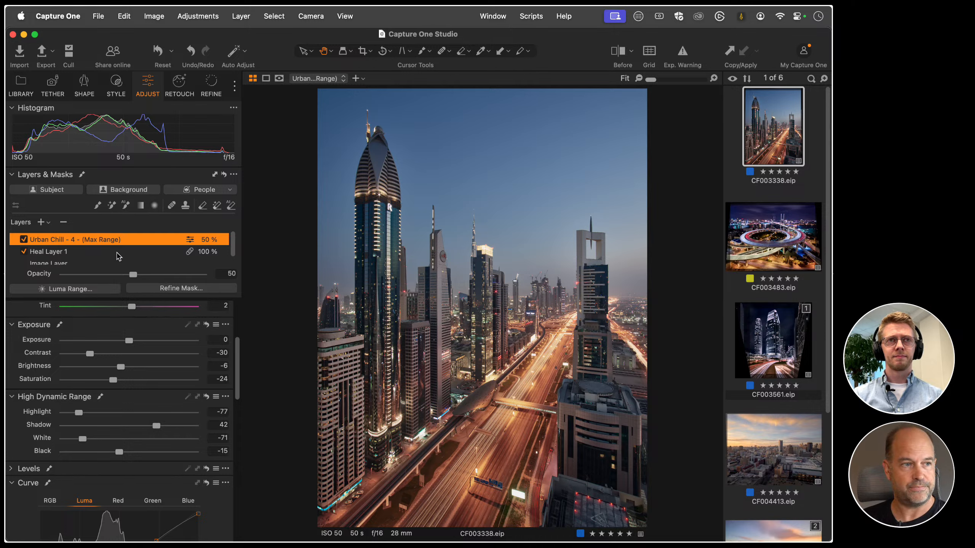
pyautogui.moveTo(133, 275)
pyautogui.mouseDown()
pyautogui.moveTo(15, 277)
pyautogui.moveTo(257, 274)
pyautogui.moveTo(136, 276)
pyautogui.mouseUp()
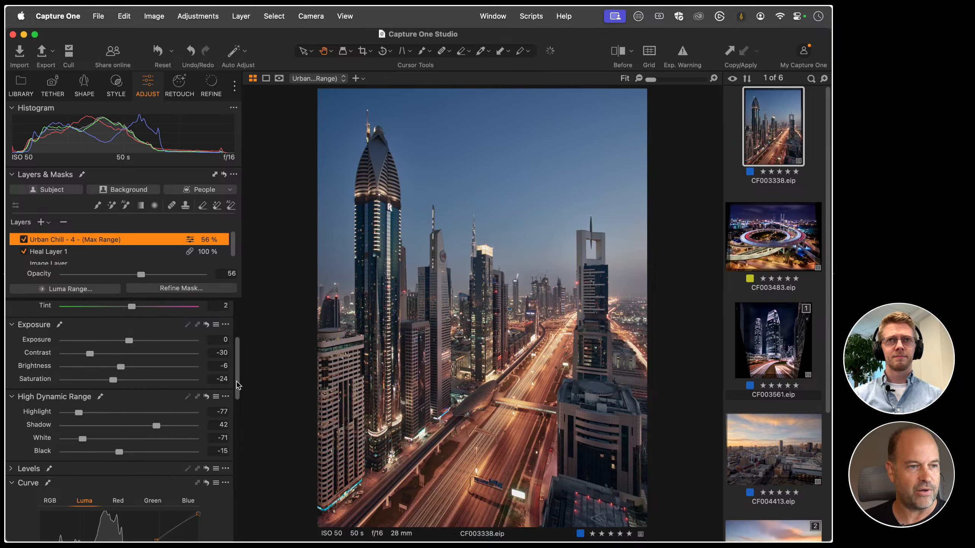
pyautogui.moveTo(238, 384); pyautogui.dragTo(241, 327)
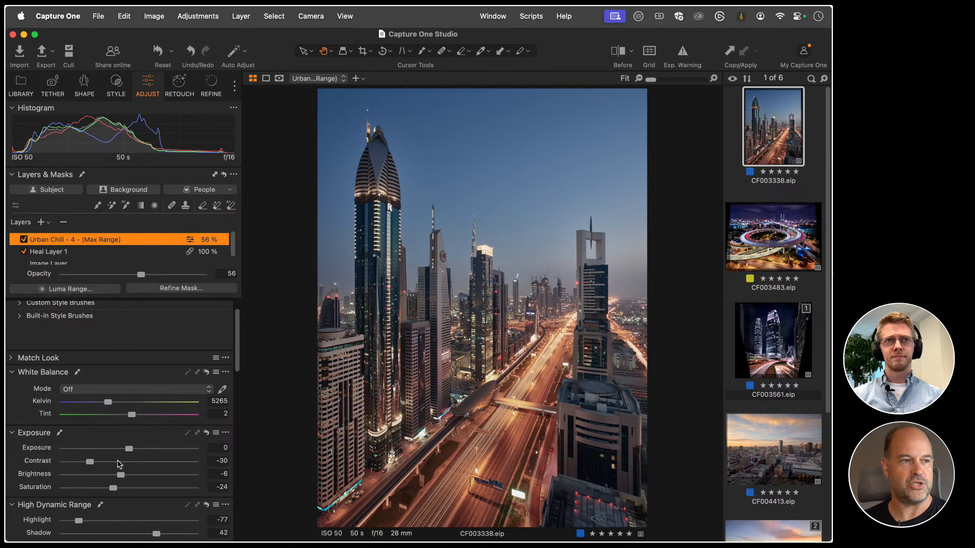
pyautogui.moveTo(141, 275); pyautogui.dragTo(128, 275)
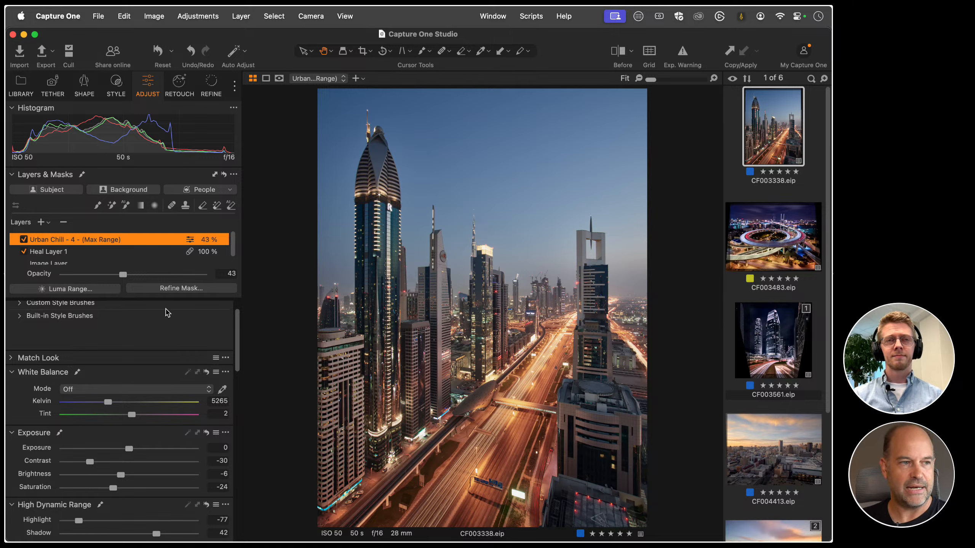
pyautogui.moveTo(121, 275)
pyautogui.mouseDown()
pyautogui.moveTo(140, 274)
pyautogui.moveTo(116, 275)
pyautogui.mouseUp()
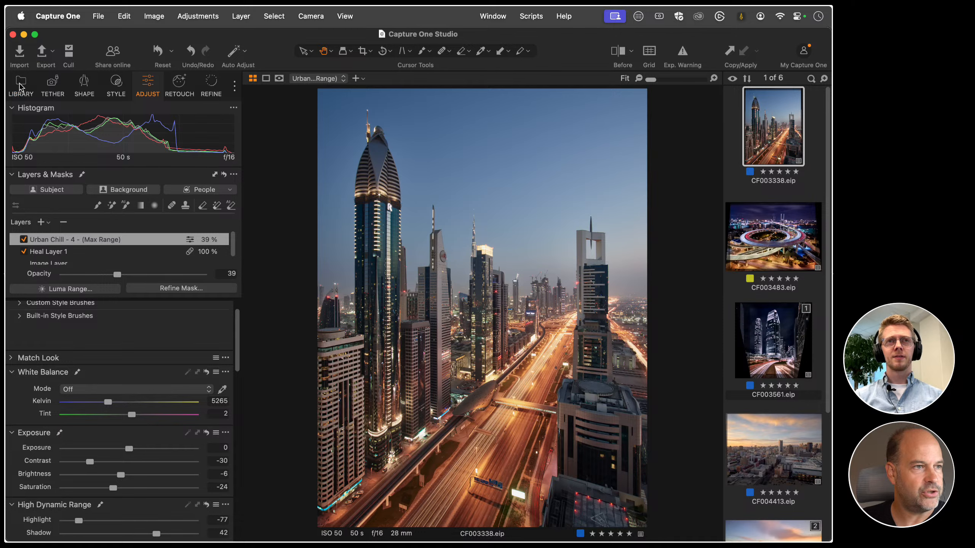
# Step: Open the Nordics album and reset all adjustments on the first portrait, ALF_182.ARW
pyautogui.click(20, 85)
pyautogui.click(85, 285)
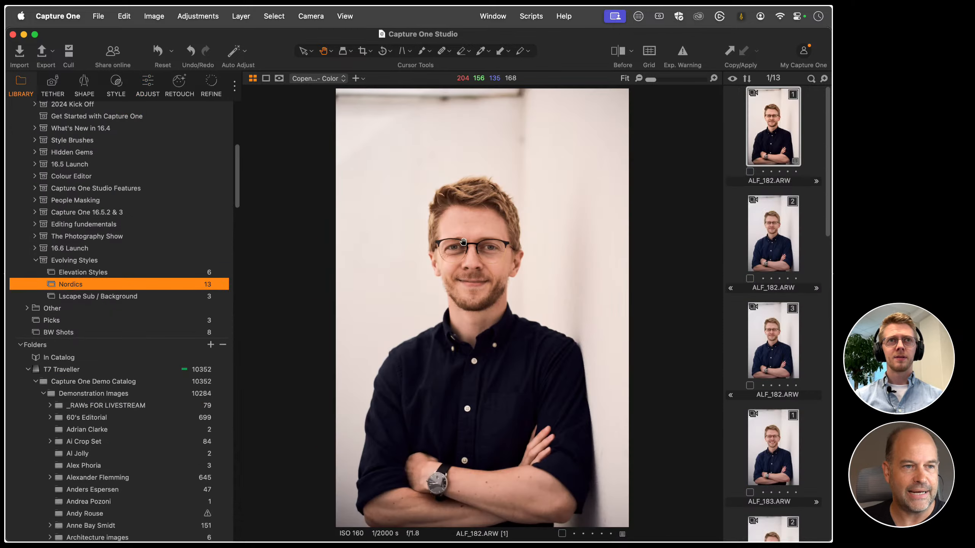
pyautogui.click(111, 88)
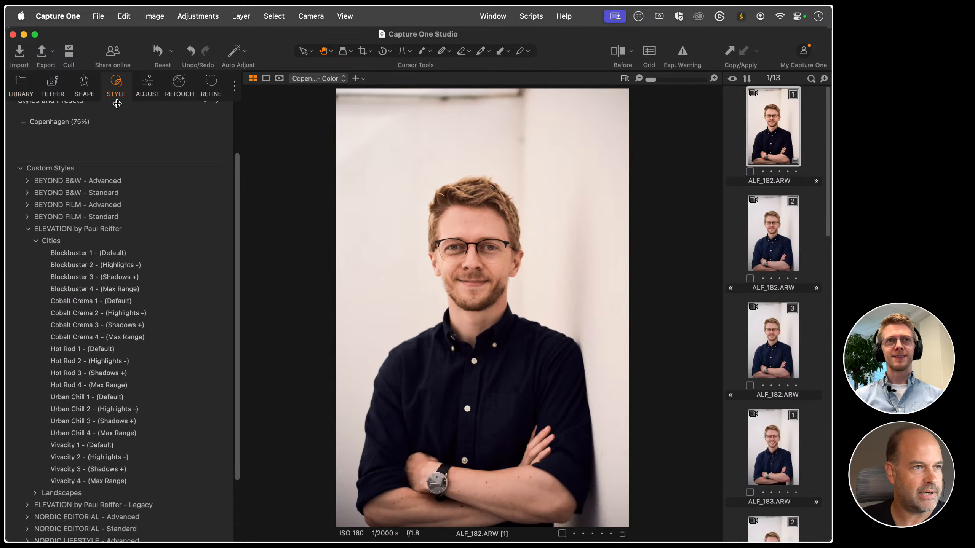
pyautogui.click(36, 241)
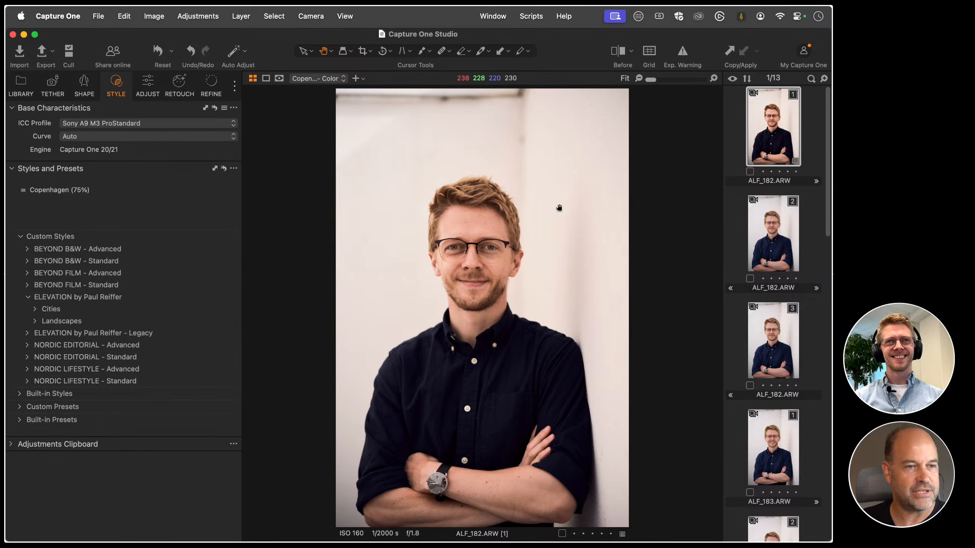
pyautogui.press('super+r')
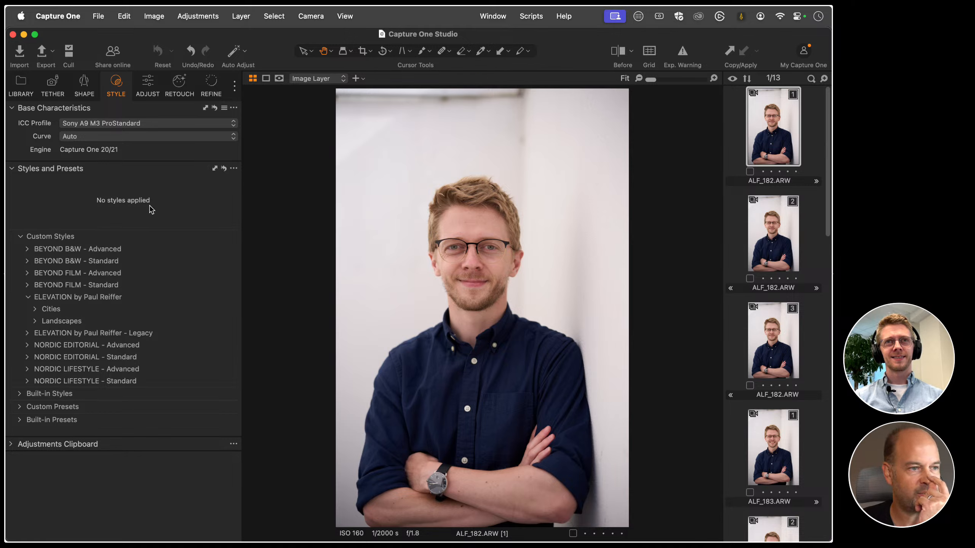
# Step: Expand the NORDIC EDITORIAL Advanced and Standard packs and apply the Standard style "Copenhagen - III" to the portrait
pyautogui.click(19, 294)
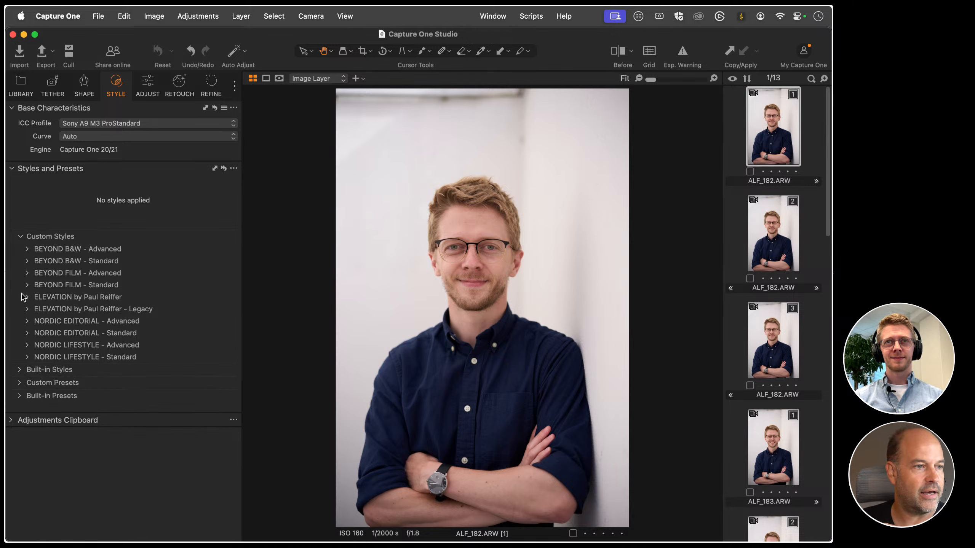
pyautogui.click(28, 322)
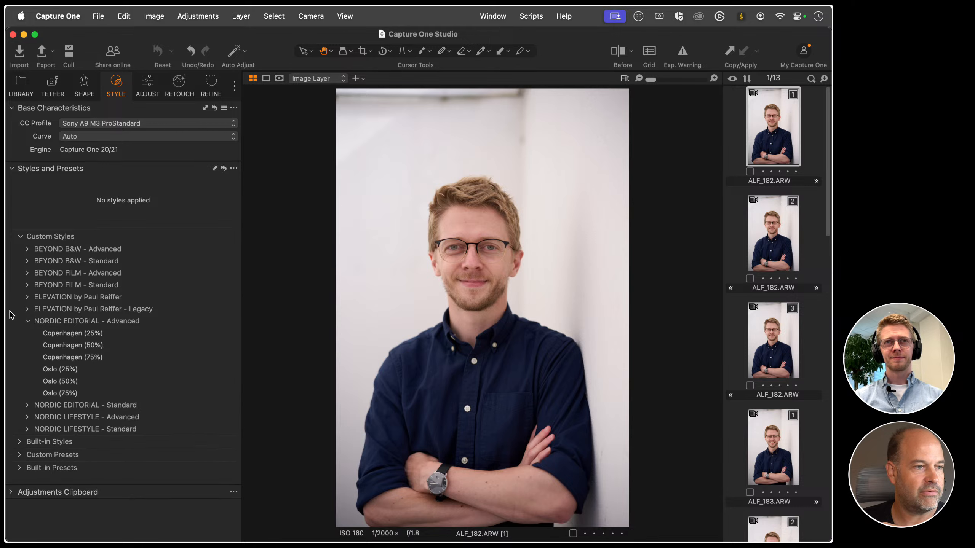
pyautogui.click(27, 406)
pyautogui.scroll(-2, 239, 319)
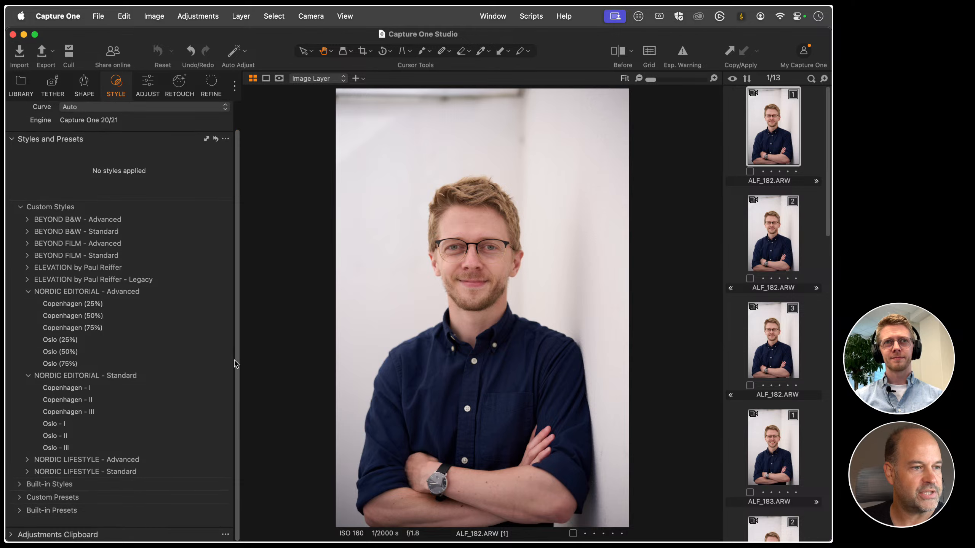
pyautogui.click(98, 412)
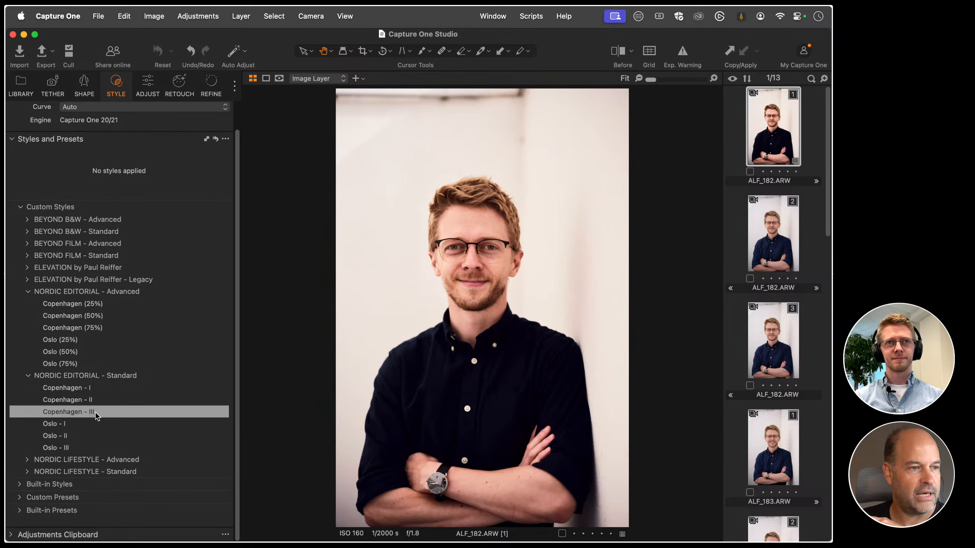
pyautogui.click(99, 415)
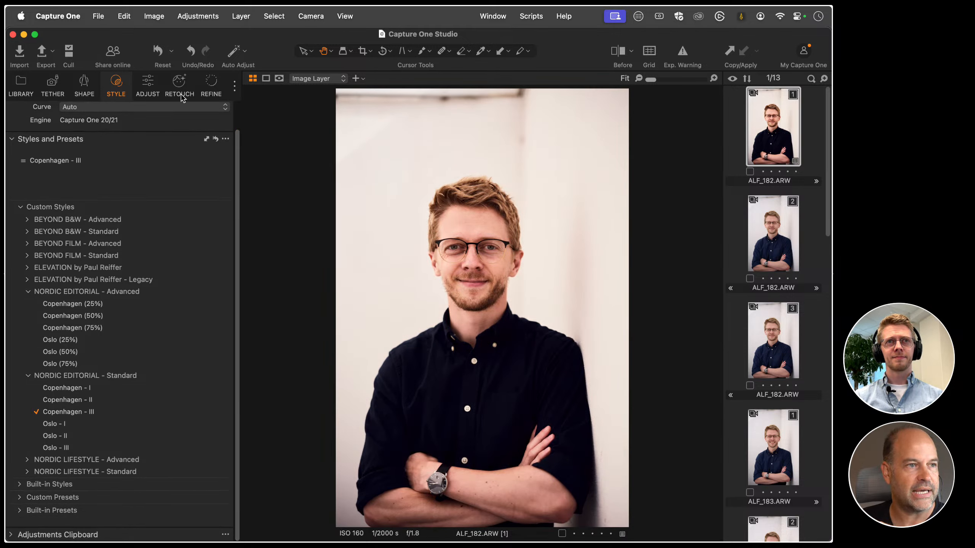
# Step: Flatten the Luma curve on the portrait's Image Layer and set Contrast to -21
pyautogui.click(149, 87)
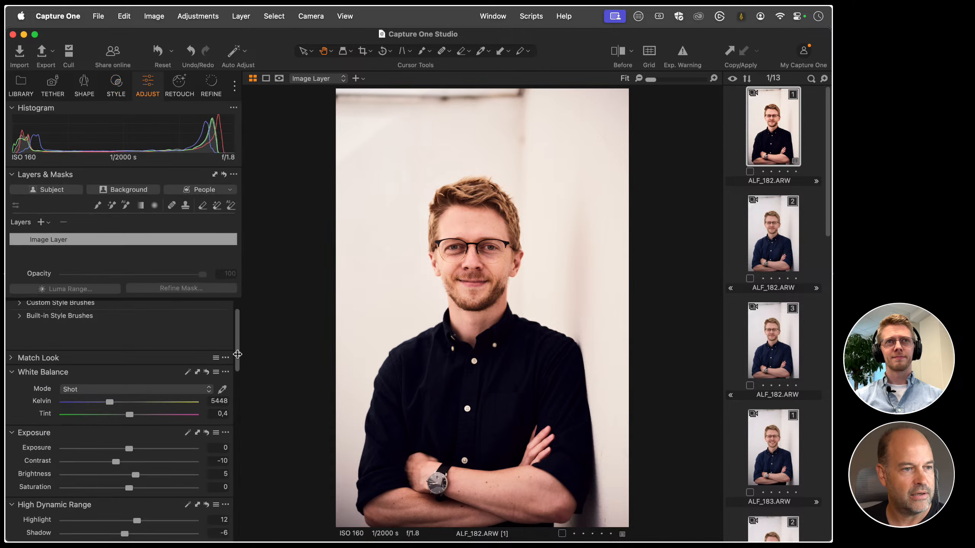
pyautogui.moveTo(237, 355); pyautogui.dragTo(235, 406)
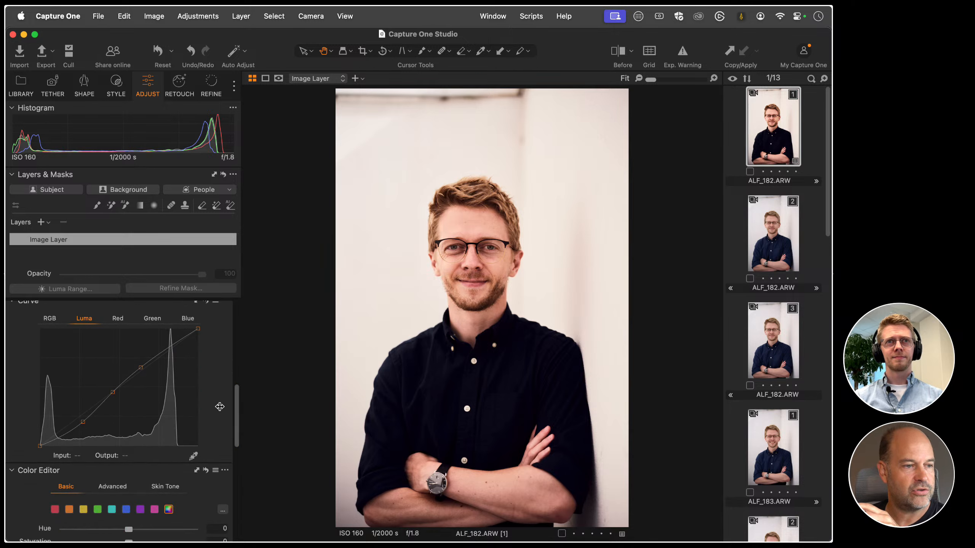
pyautogui.moveTo(83, 421); pyautogui.dragTo(80, 420)
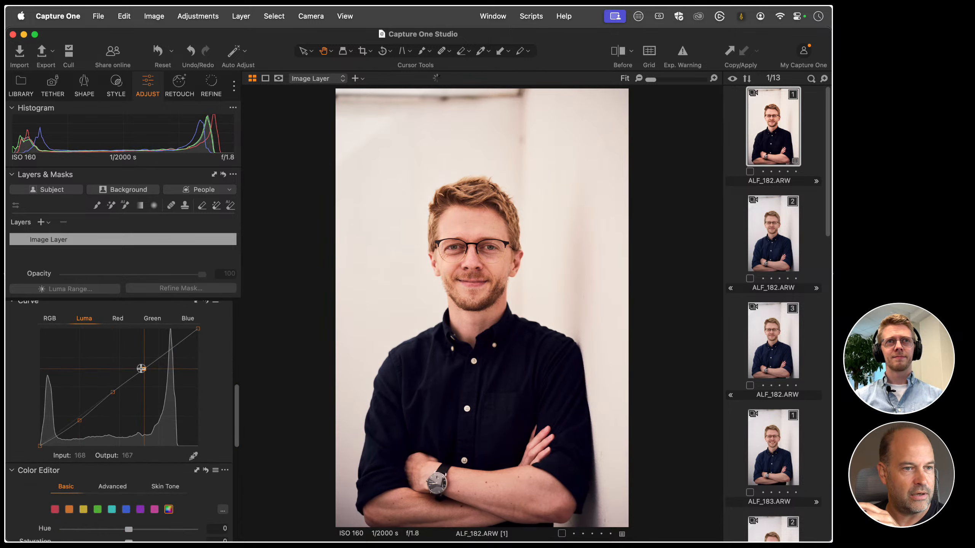
pyautogui.moveTo(235, 403)
pyautogui.mouseDown()
pyautogui.moveTo(245, 318)
pyautogui.moveTo(244, 344)
pyautogui.mouseUp()
pyautogui.moveTo(116, 385); pyautogui.dragTo(103, 389)
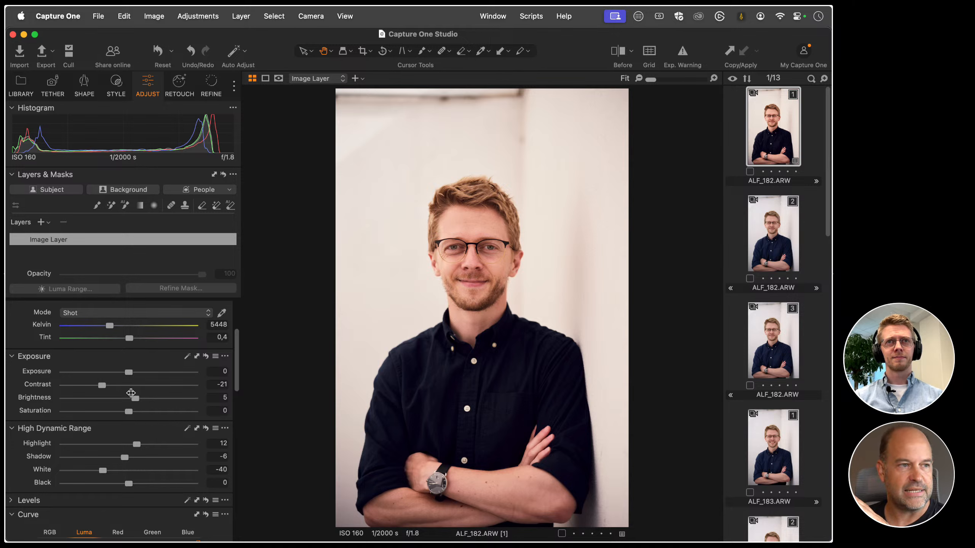
# Step: Reset the portrait's adjustments and apply the NORDIC EDITORIAL Advanced style "Copenhagen (75%)"
pyautogui.click(158, 63)
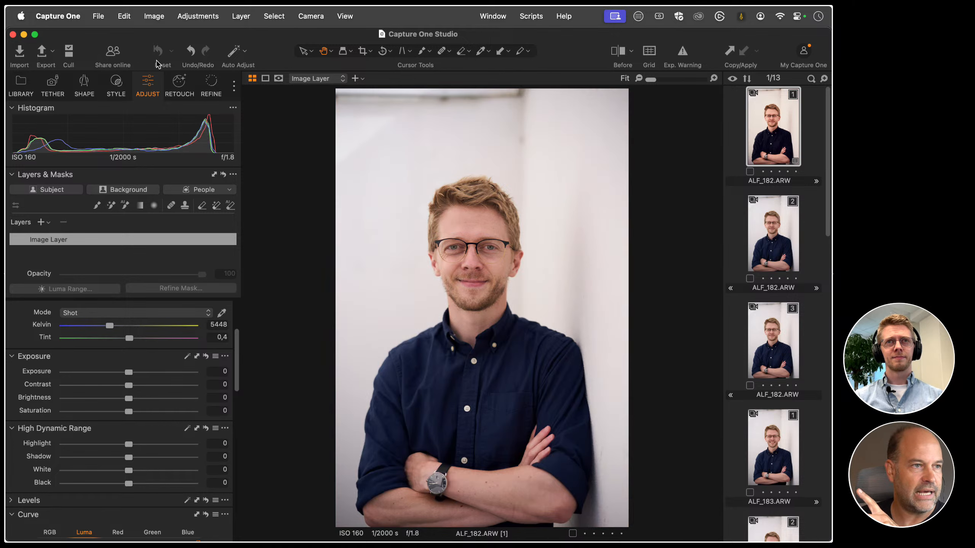
pyautogui.click(114, 92)
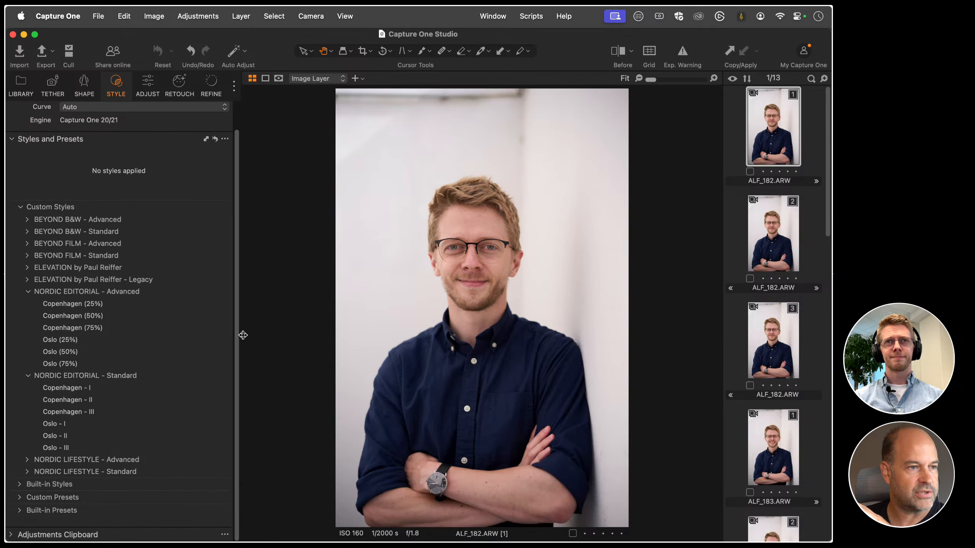
pyautogui.click(114, 331)
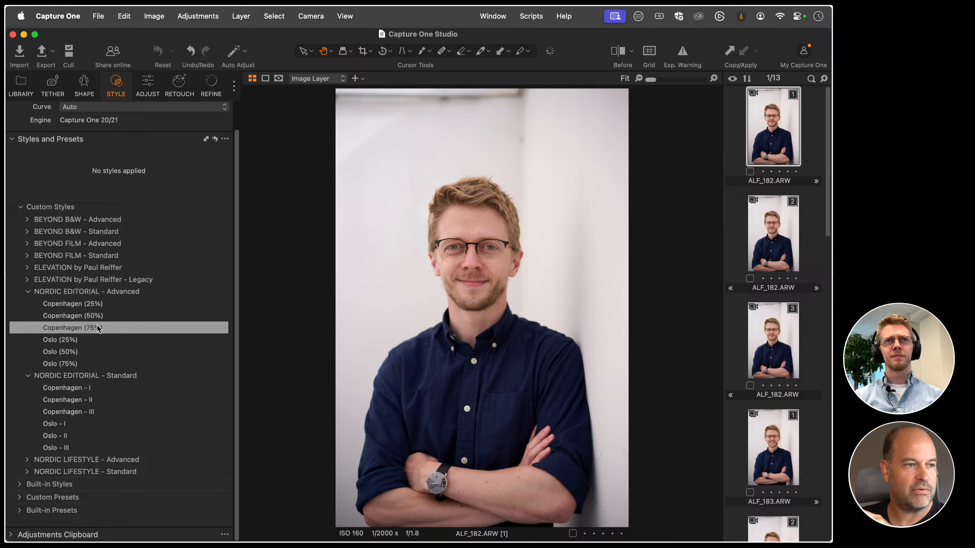
pyautogui.click(135, 329)
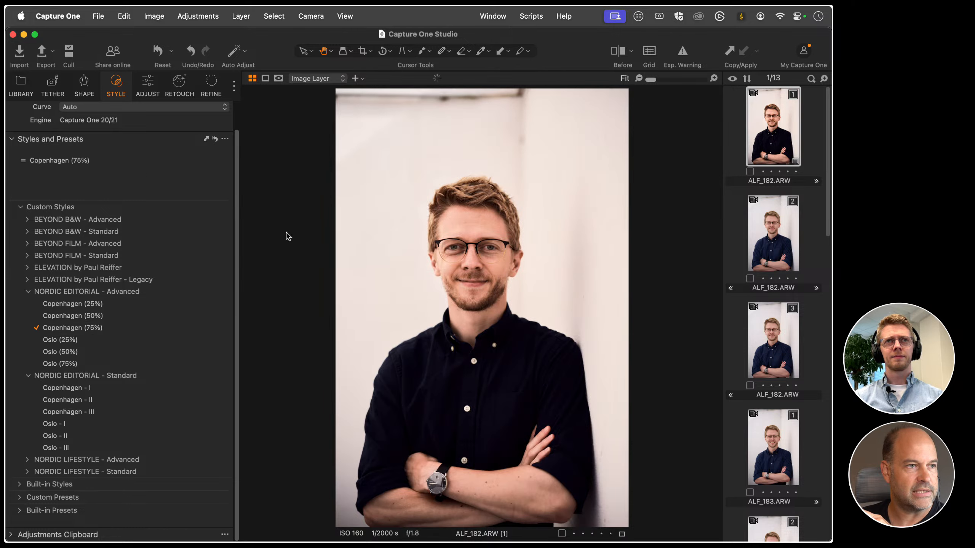
# Step: Set the opacity of the Copenhagen - Contrast layer to 49% and the Copenhagen - Color layer to 48%
pyautogui.click(148, 89)
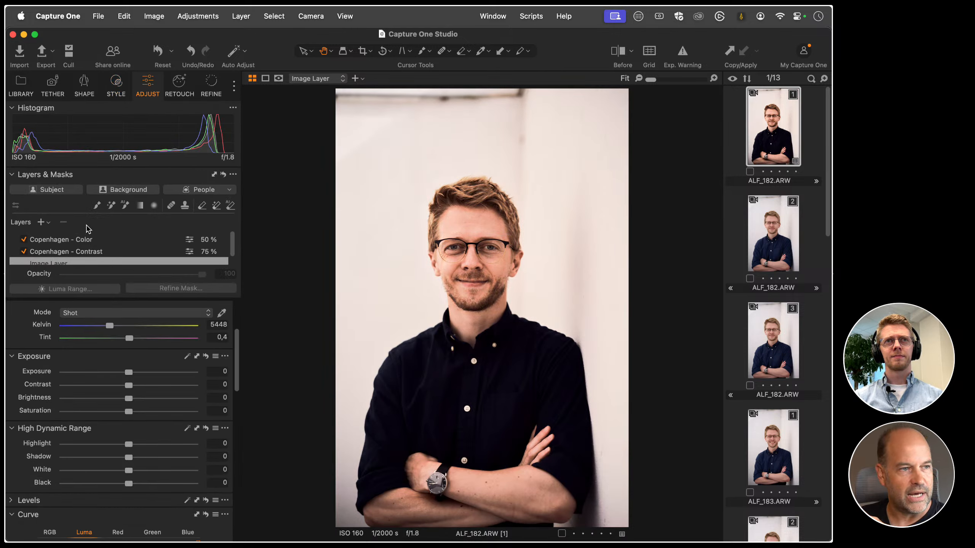
pyautogui.click(71, 239)
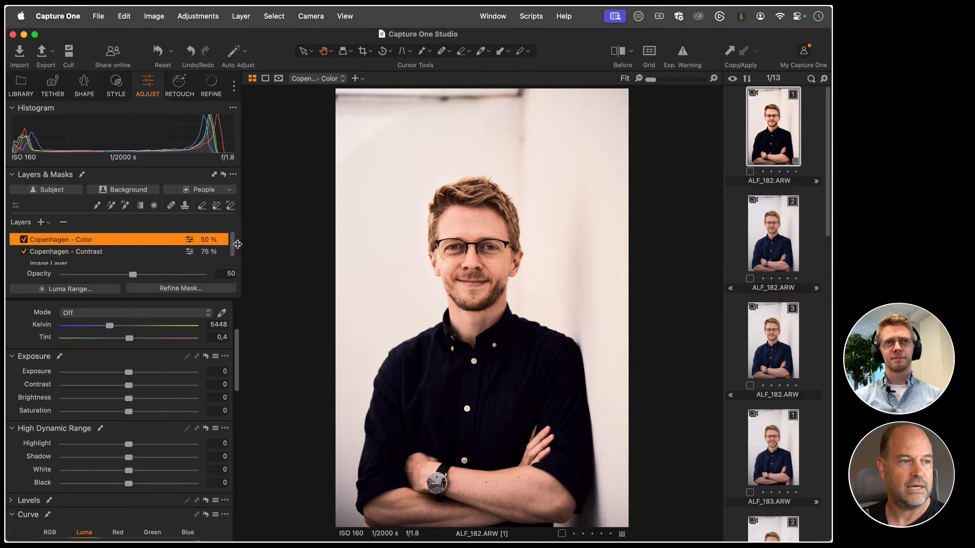
pyautogui.click(84, 253)
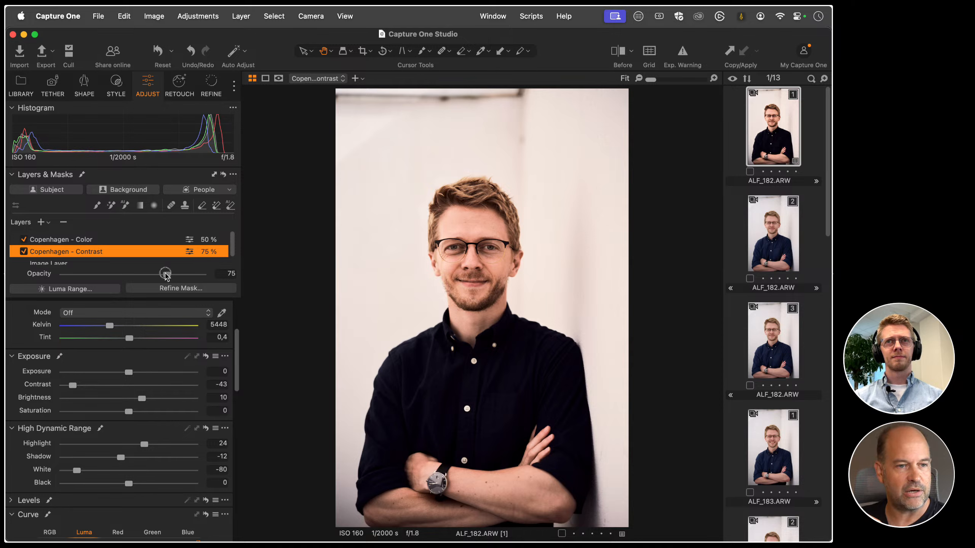
pyautogui.moveTo(166, 275); pyautogui.dragTo(127, 283)
pyautogui.click(131, 241)
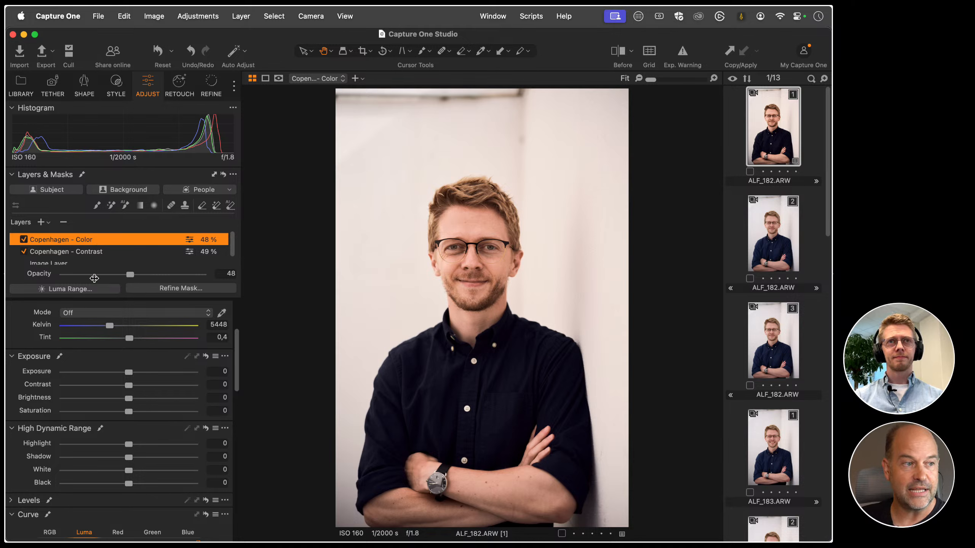
pyautogui.click(116, 252)
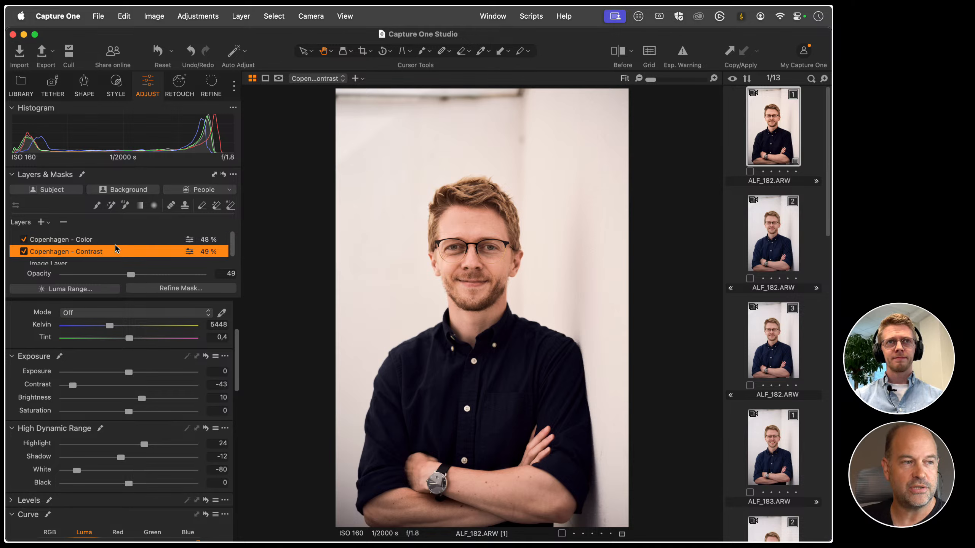
# Step: Reset the portrait's adjustments and add a new filled adjustment layer with its opacity lowered to 46%
pyautogui.click(102, 240)
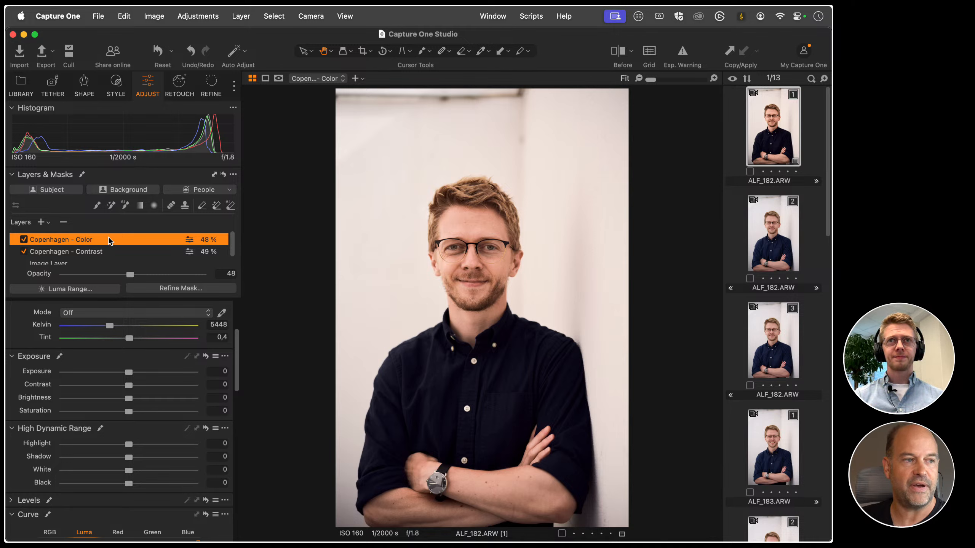
pyautogui.click(63, 222)
pyautogui.click(47, 222)
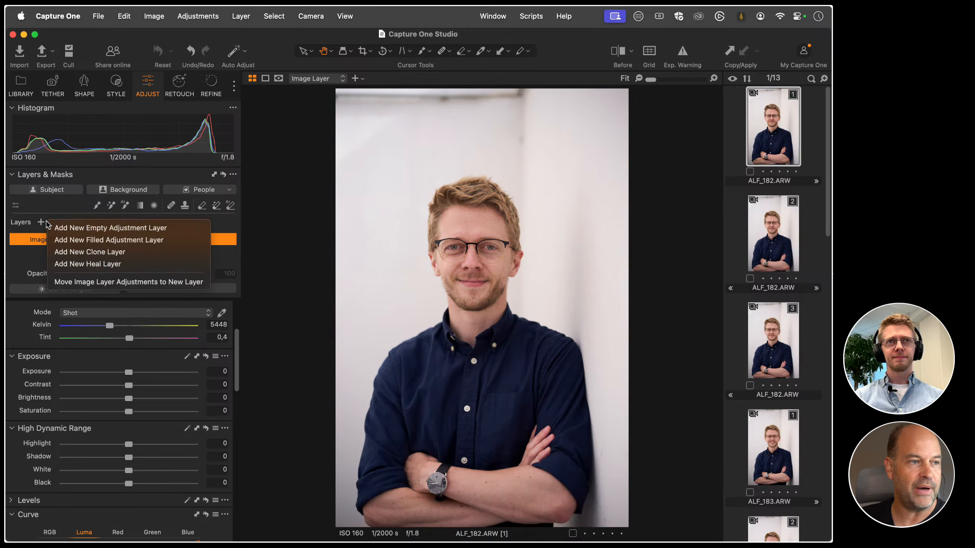
pyautogui.click(56, 240)
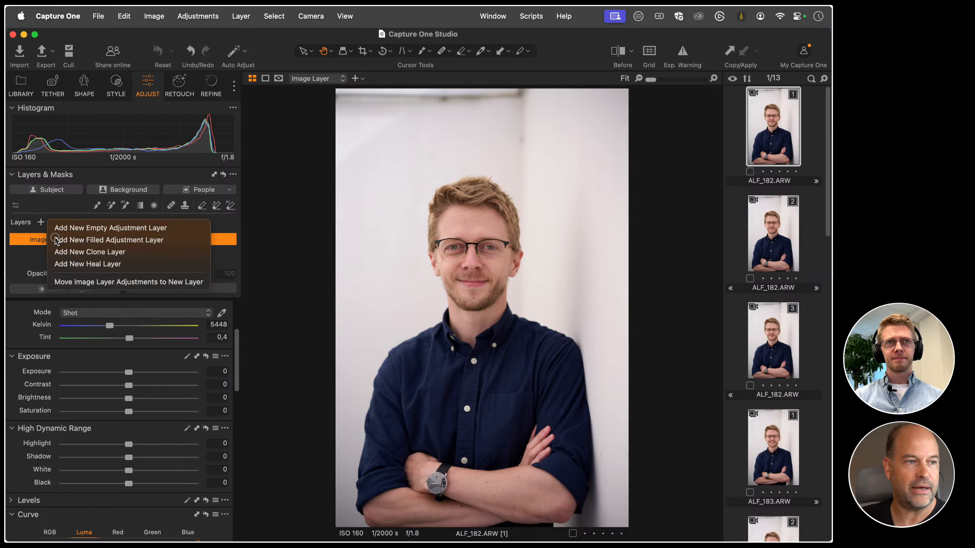
pyautogui.moveTo(204, 273); pyautogui.dragTo(133, 273)
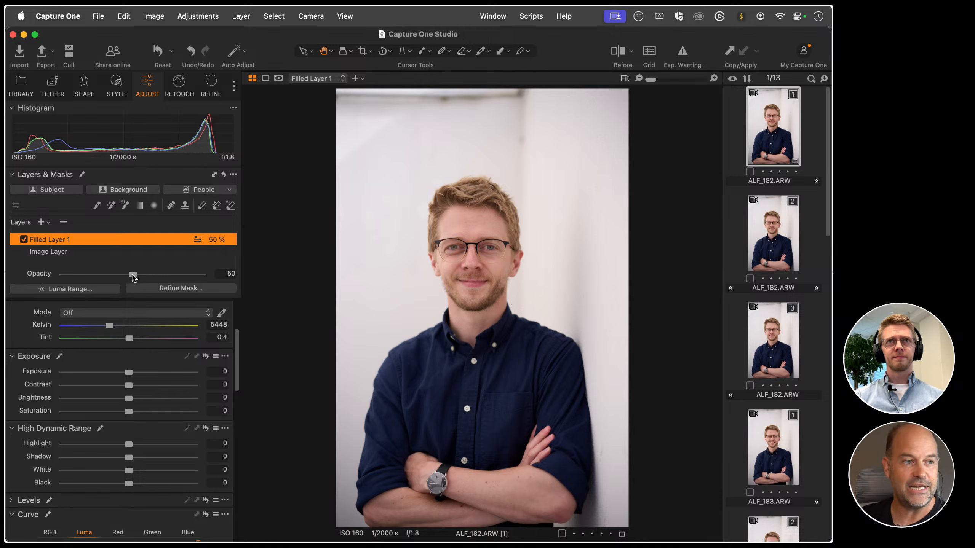
pyautogui.moveTo(133, 275)
pyautogui.mouseDown()
pyautogui.moveTo(235, 278)
pyautogui.moveTo(111, 275)
pyautogui.moveTo(130, 277)
pyautogui.mouseUp()
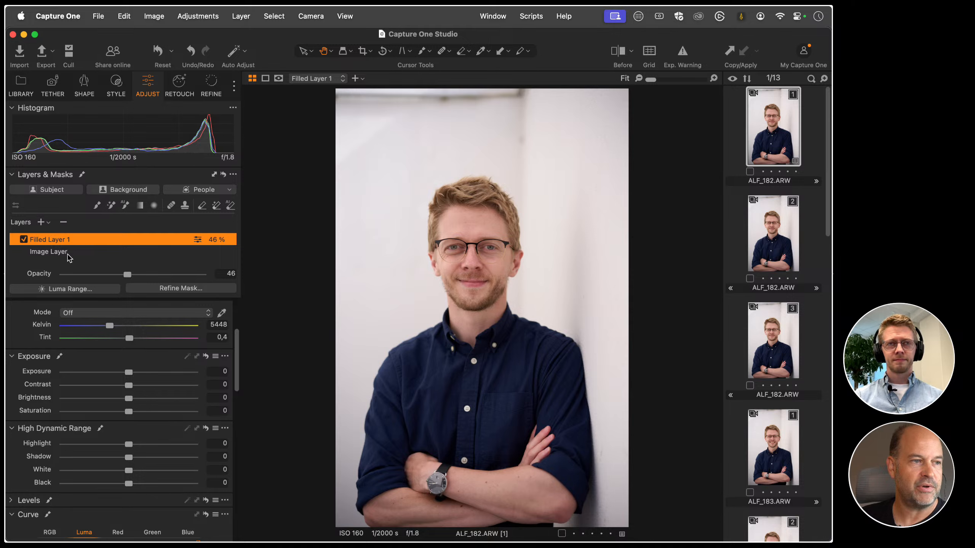
# Step: Rename the new filled layer to "Color"
pyautogui.doubleClick(69, 240)
pyautogui.write('Coolo')
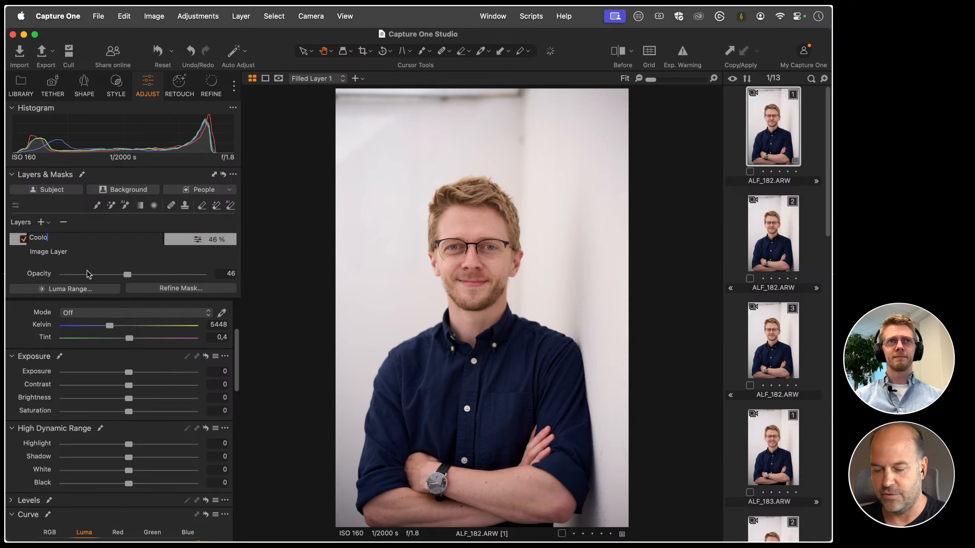
pyautogui.press('BackSpace')
pyautogui.press('BackSpace')
pyautogui.press('BackSpace')
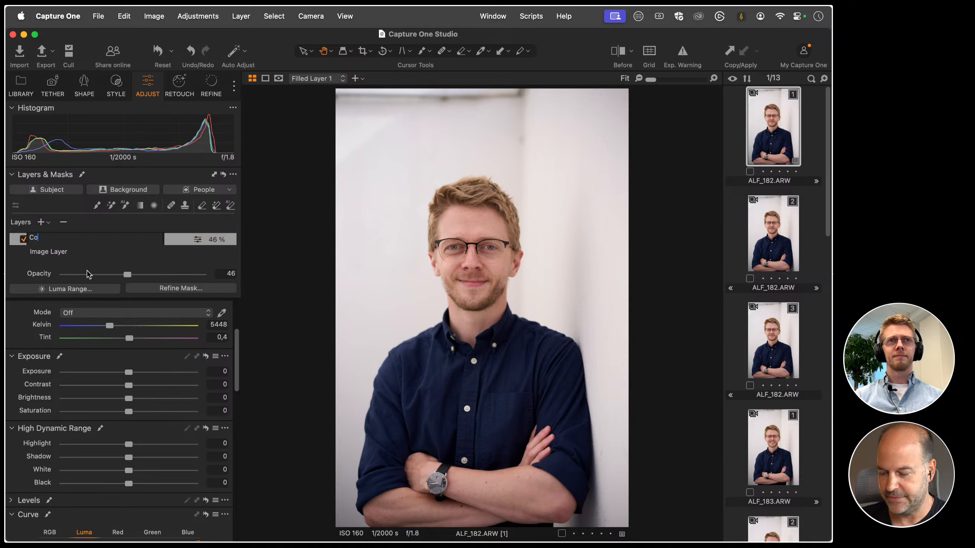
pyautogui.write('lor')
pyautogui.press('Return')
# Step: Add a second filled adjustment layer named "Contrast" and set its opacity to 70%
pyautogui.click(43, 223)
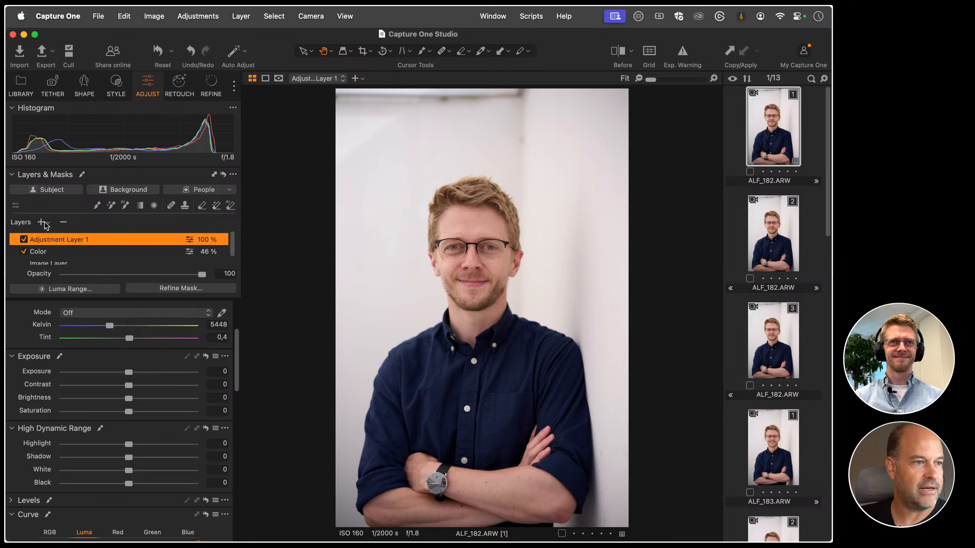
pyautogui.click(63, 222)
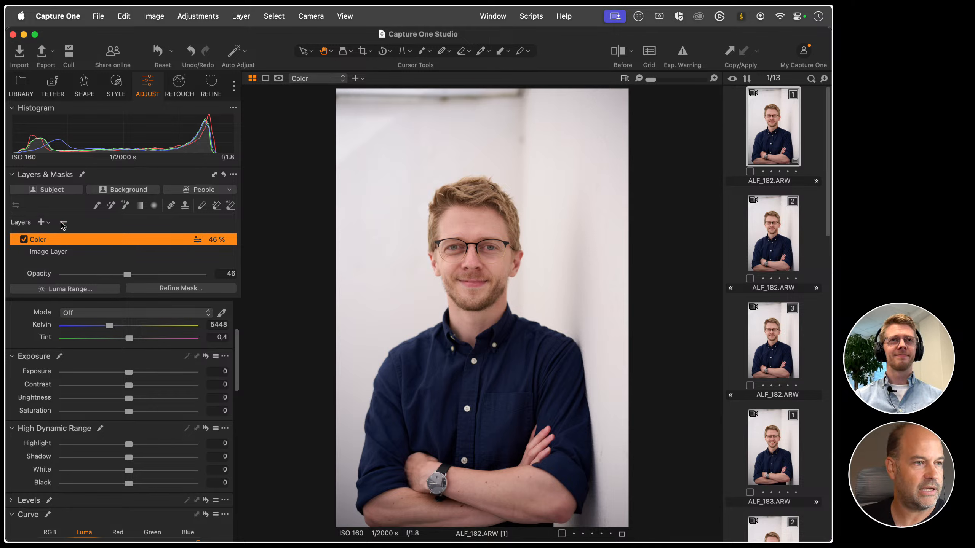
pyautogui.click(49, 222)
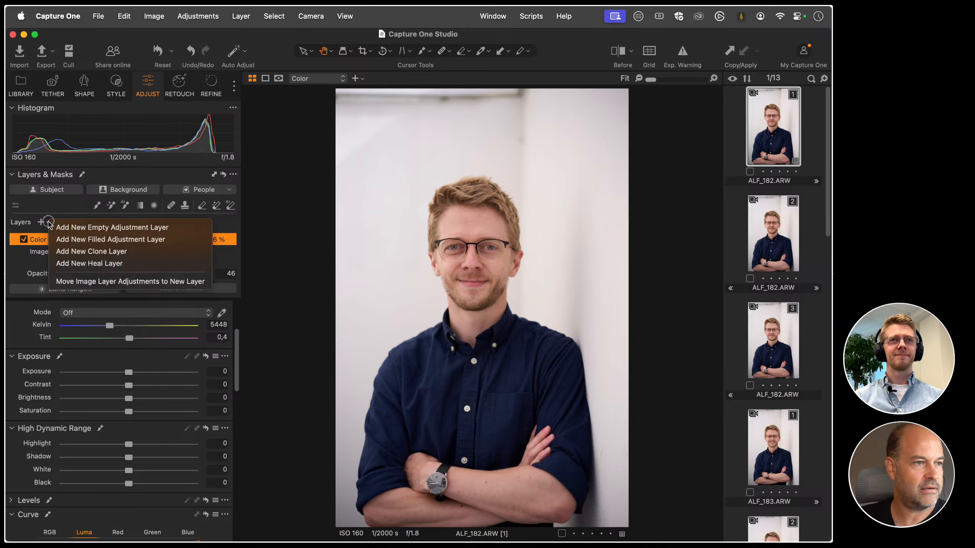
pyautogui.click(61, 238)
pyautogui.doubleClick(76, 243)
pyautogui.write('Contrast')
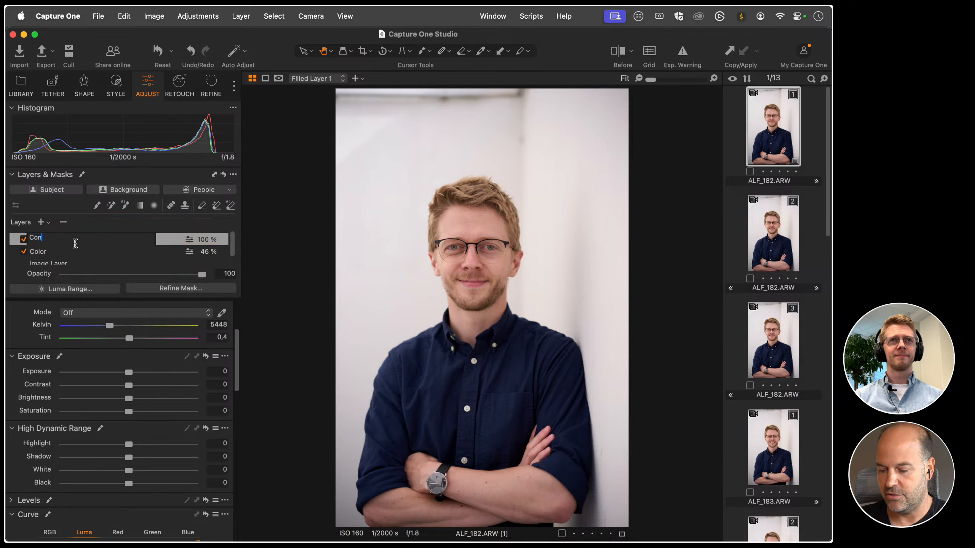
pyautogui.press('Return')
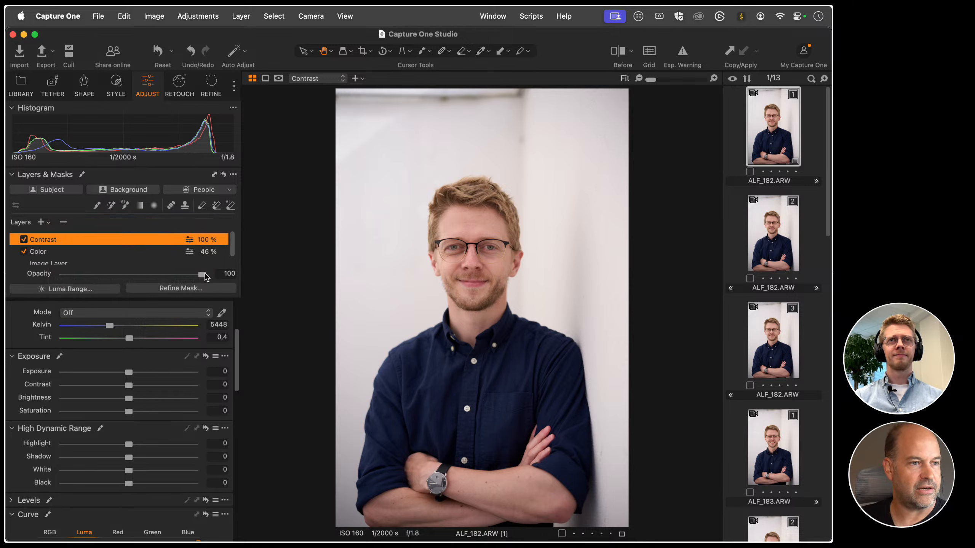
pyautogui.moveTo(202, 274); pyautogui.dragTo(157, 276)
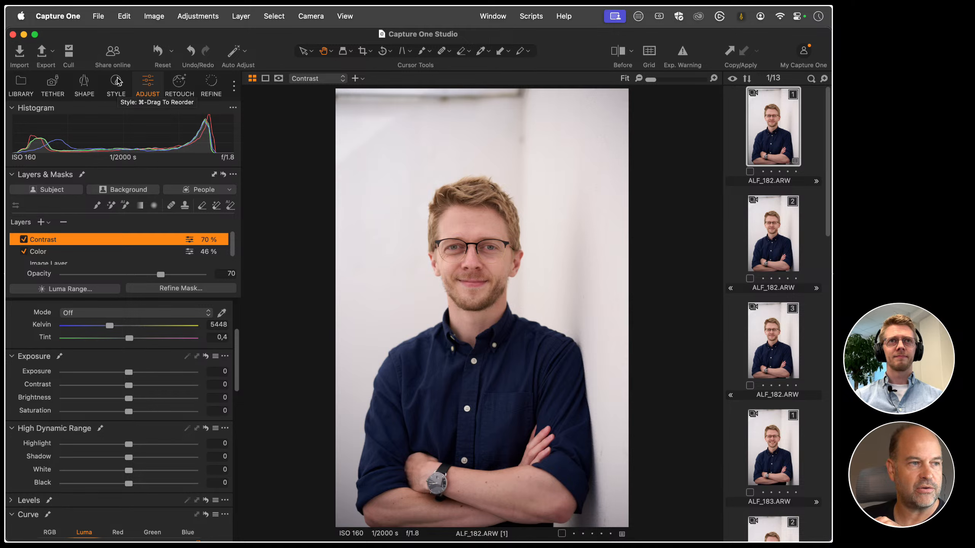
# Step: Examine which layers and adjustments a custom style made from the portrait would include, without saving it
pyautogui.click(116, 89)
pyautogui.click(225, 139)
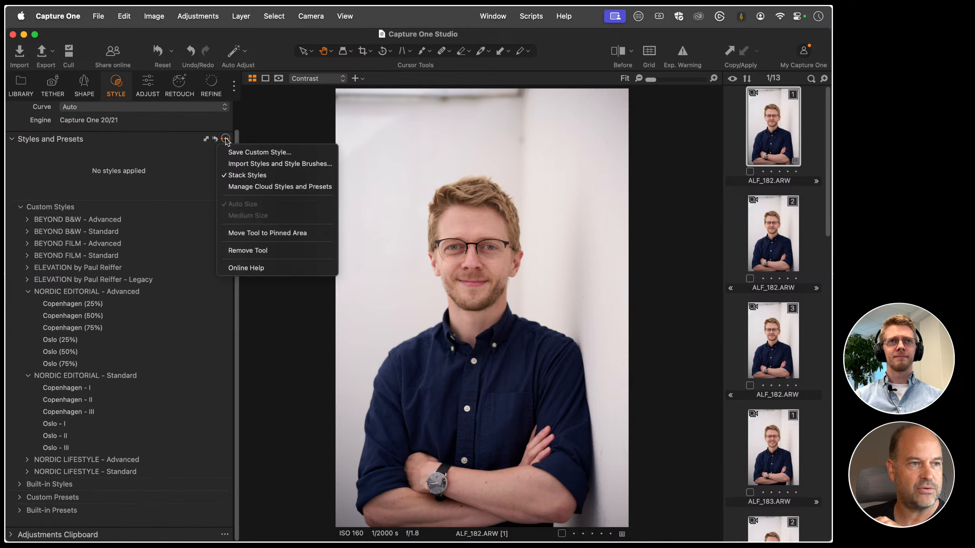
pyautogui.click(278, 152)
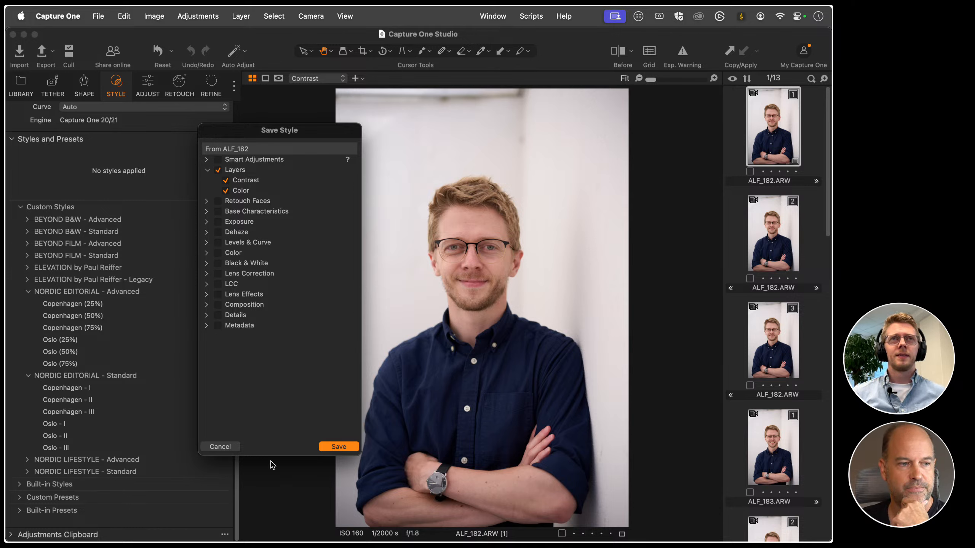
pyautogui.click(229, 448)
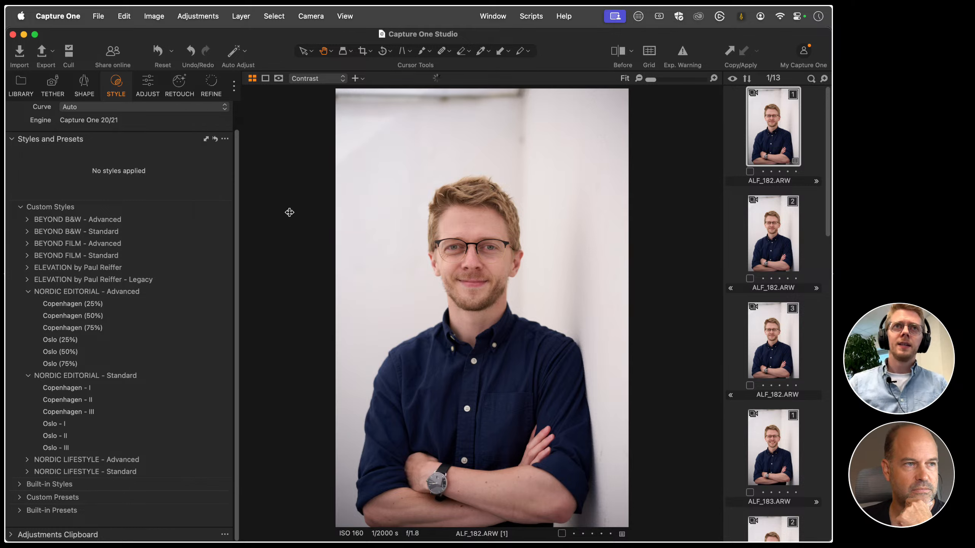
# Step: Examine the Contrast layer's options for saving its adjustments as a style or a style brush
pyautogui.click(148, 85)
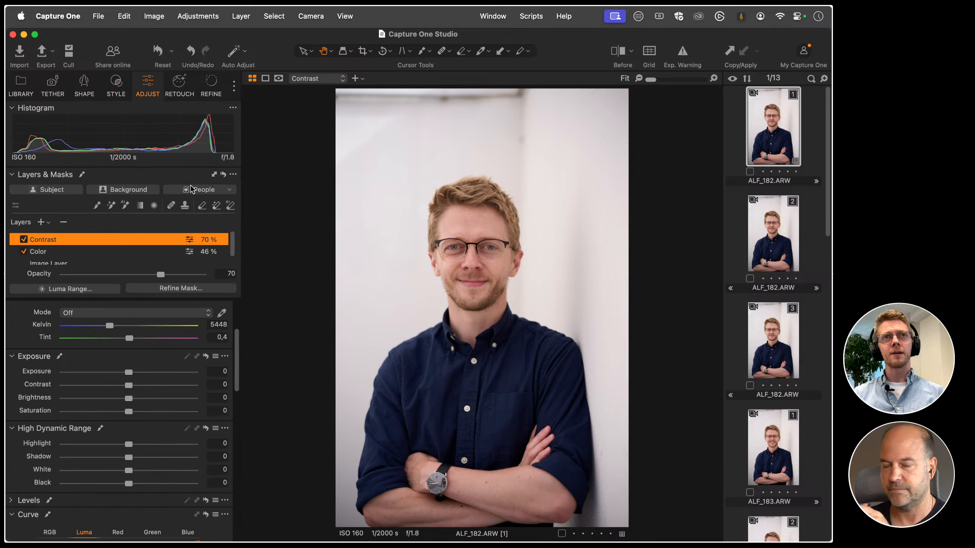
pyautogui.rightClick(77, 240)
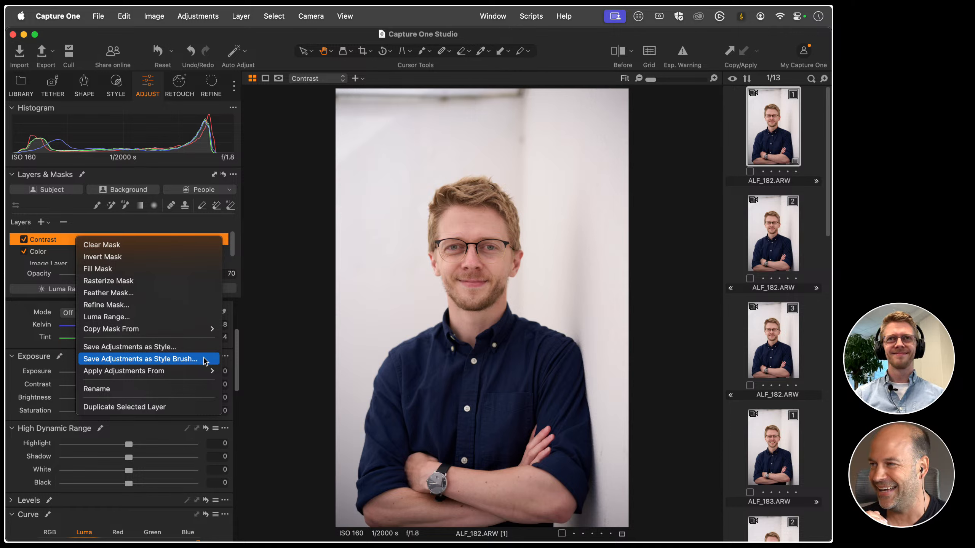
pyautogui.click(322, 356)
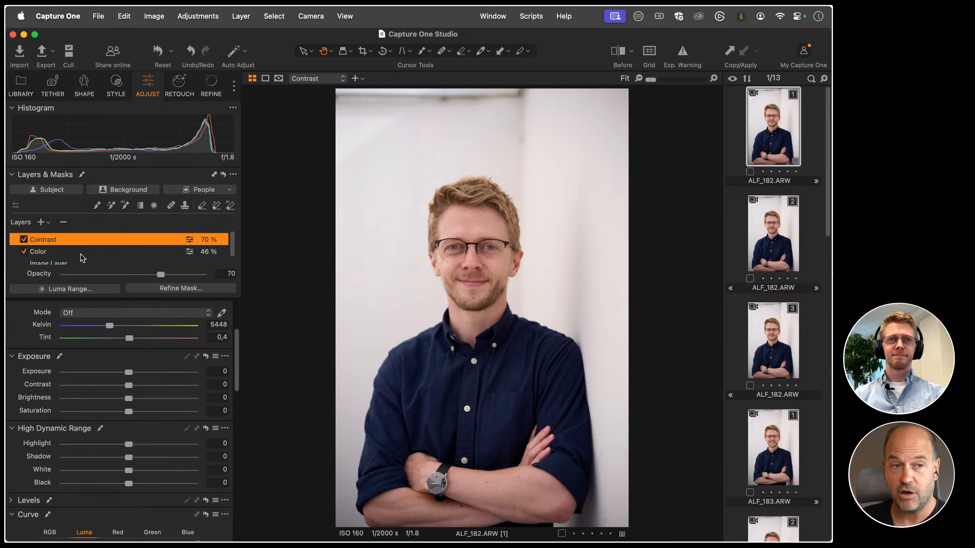
# Step: Switch to the Capture One Demo 2025.1 session and reset the adjustments on the full-length studio photo
pyautogui.click(21, 83)
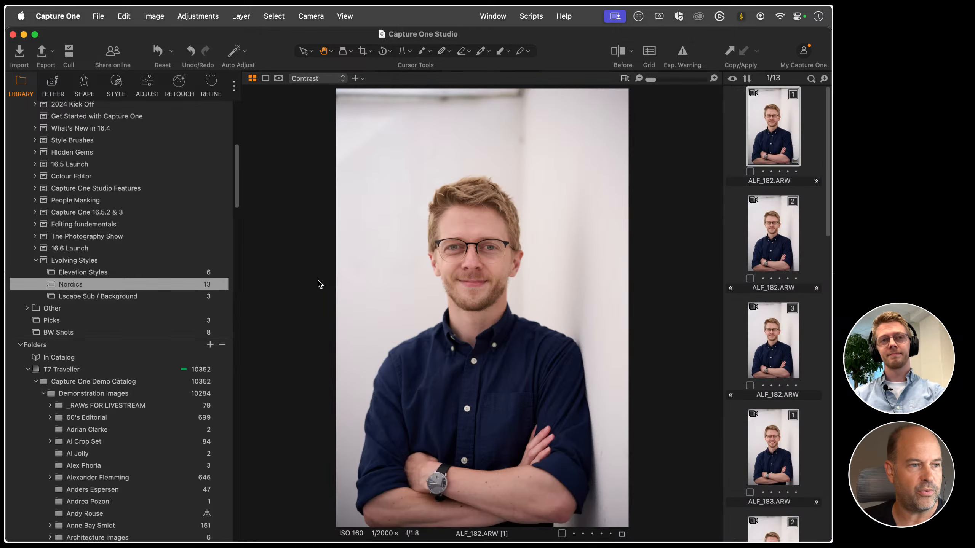
pyautogui.click(102, 301)
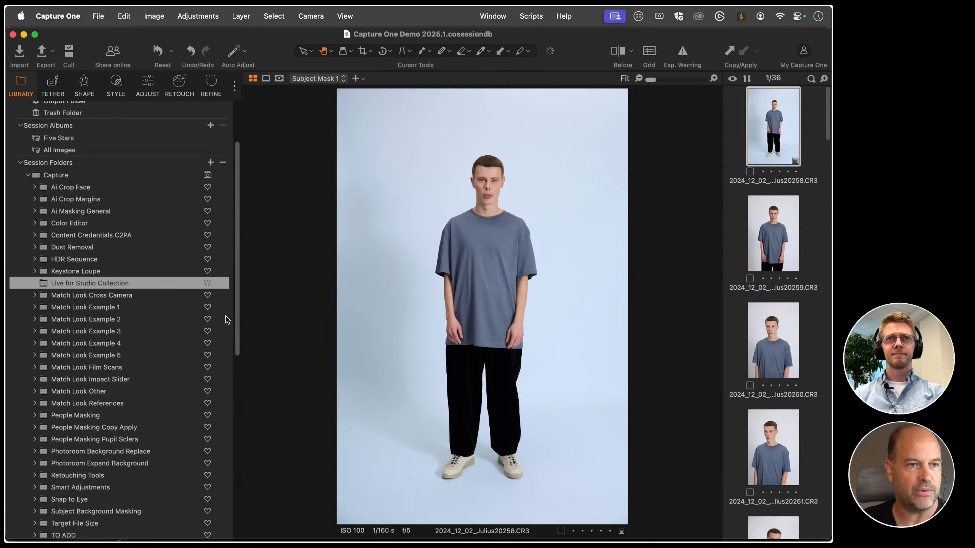
pyautogui.click(148, 89)
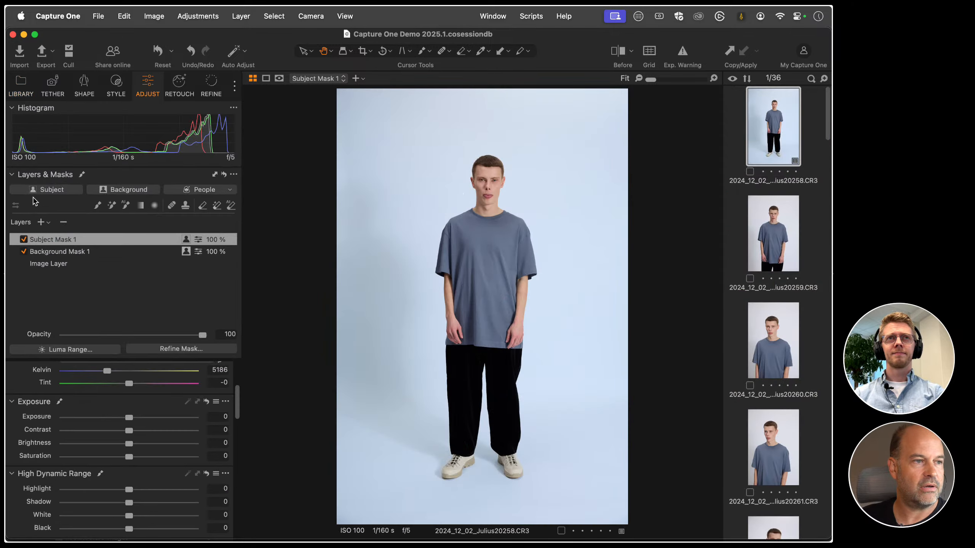
pyautogui.click(223, 174)
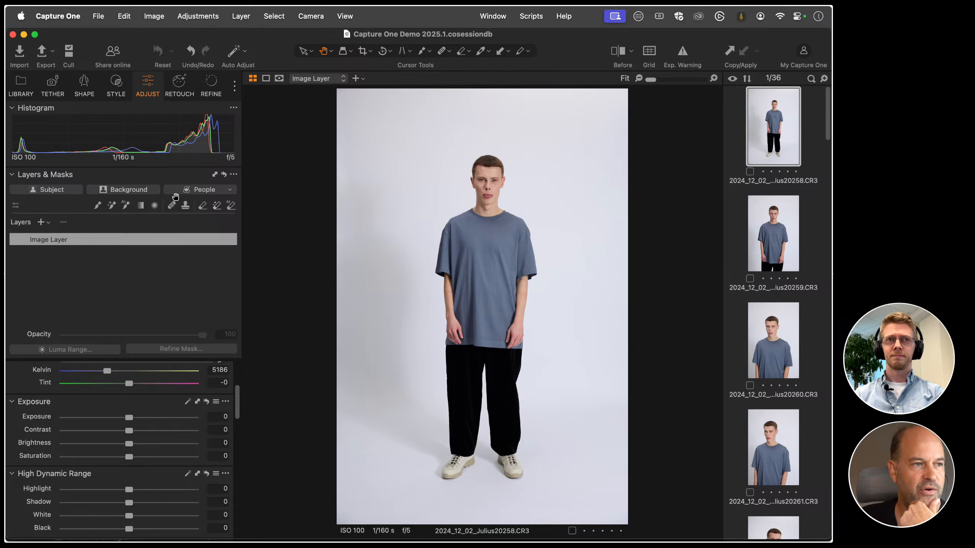
# Step: Create AI subject and background mask layers and tint the background light blue with the Master color balance
pyautogui.click(55, 192)
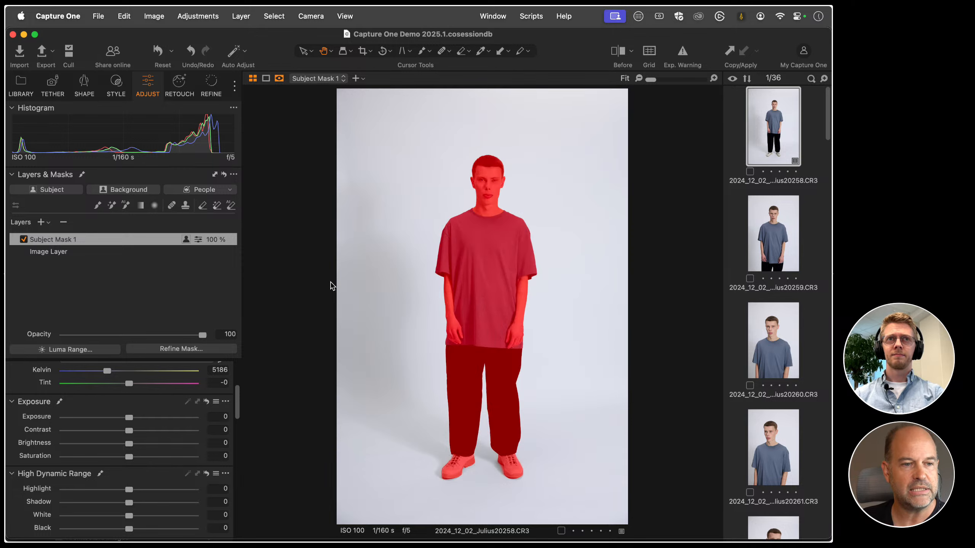
pyautogui.click(132, 190)
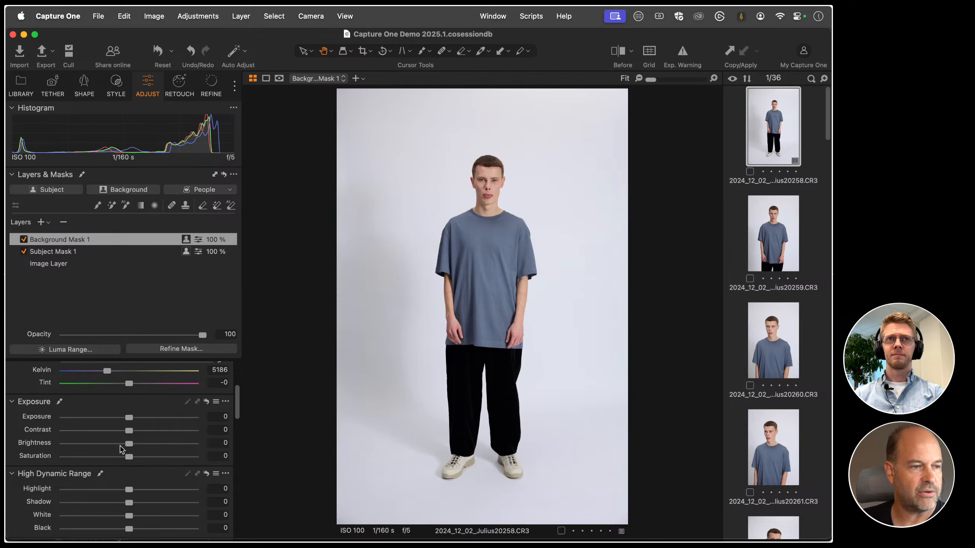
pyautogui.scroll(-15, 118, 448)
pyautogui.scroll(3, 115, 432)
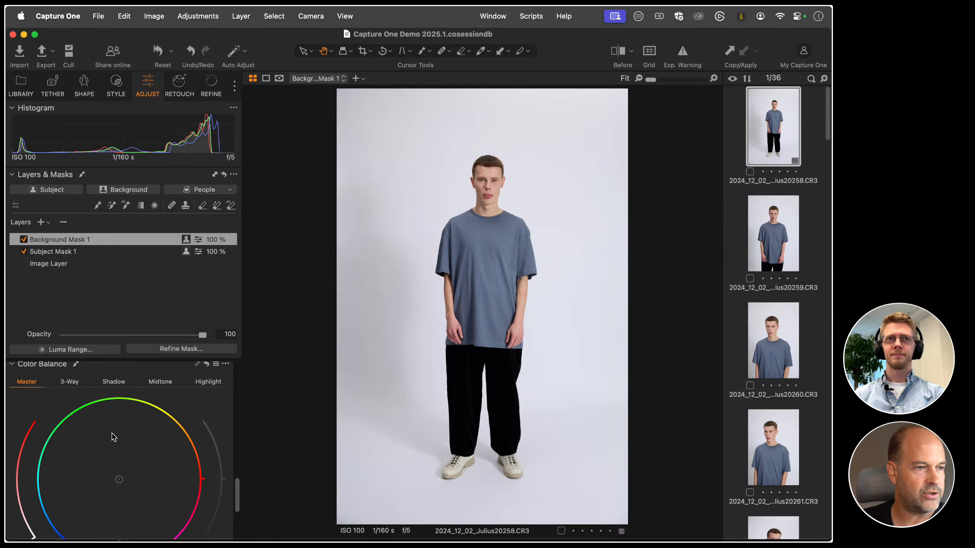
pyautogui.scroll(-2, 115, 436)
pyautogui.moveTo(118, 452); pyautogui.dragTo(79, 469)
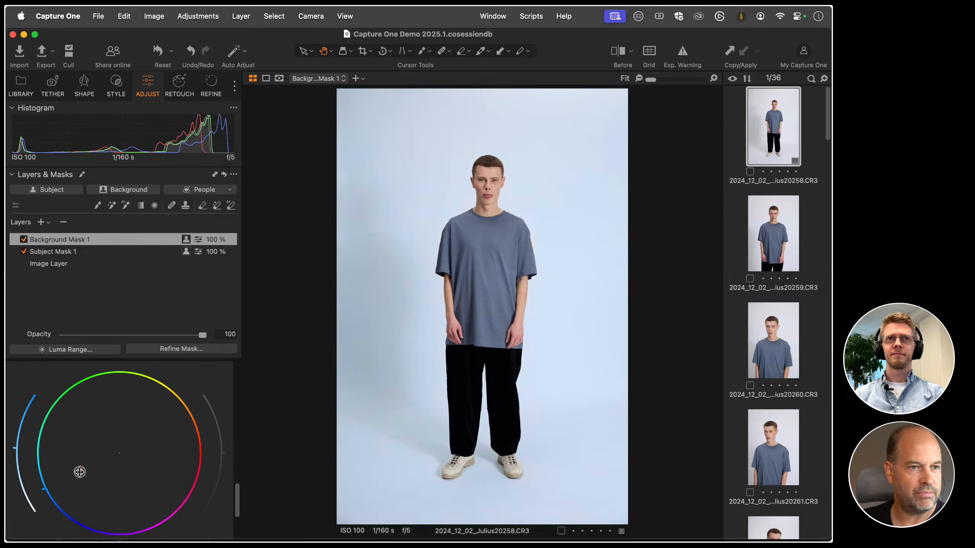
# Step: Set Clarity to 31 on the Subject Mask 1 layer
pyautogui.scroll(15, 102, 463)
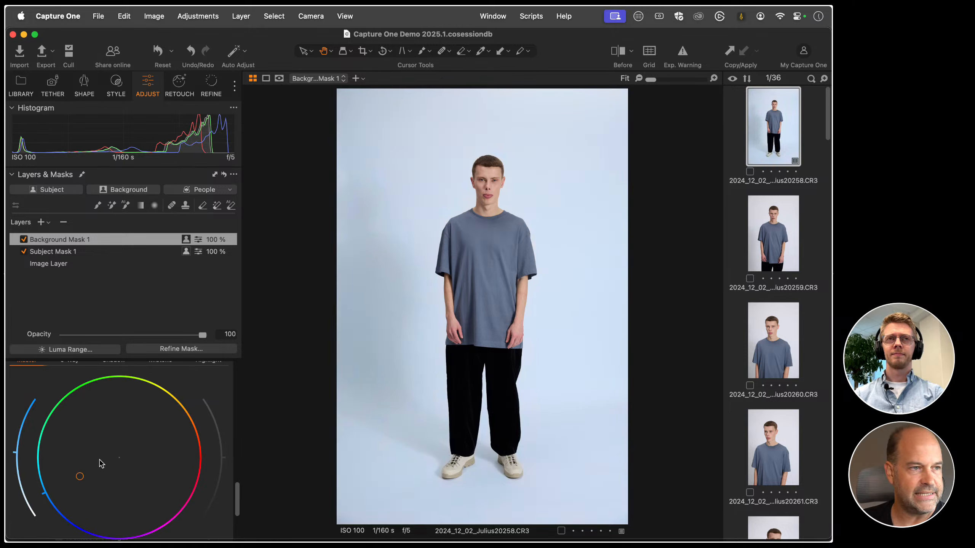
pyautogui.click(75, 252)
pyautogui.scroll(-5, 111, 436)
pyautogui.moveTo(133, 426); pyautogui.dragTo(137, 413)
pyautogui.scroll(-2, 99, 441)
pyautogui.scroll(-10, 99, 440)
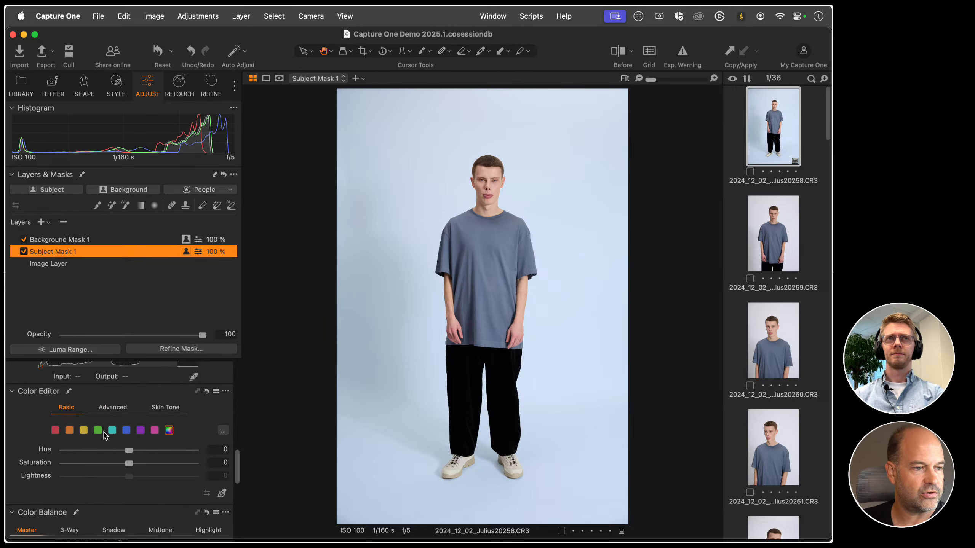
pyautogui.moveTo(129, 488); pyautogui.dragTo(149, 488)
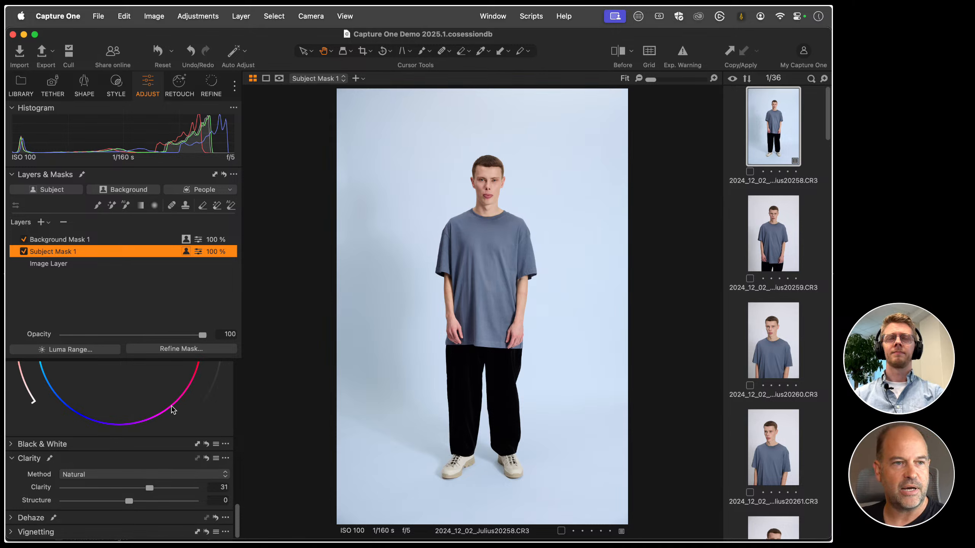
# Step: Compare the studio photo before and after the edits, using the full view and the split view slider
pyautogui.press('y')
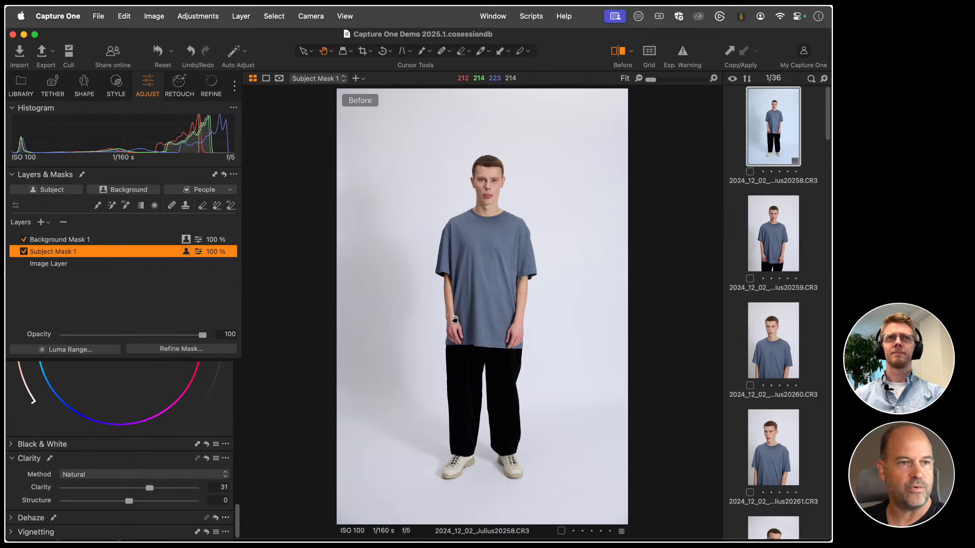
pyautogui.click(631, 50)
pyautogui.click(668, 66)
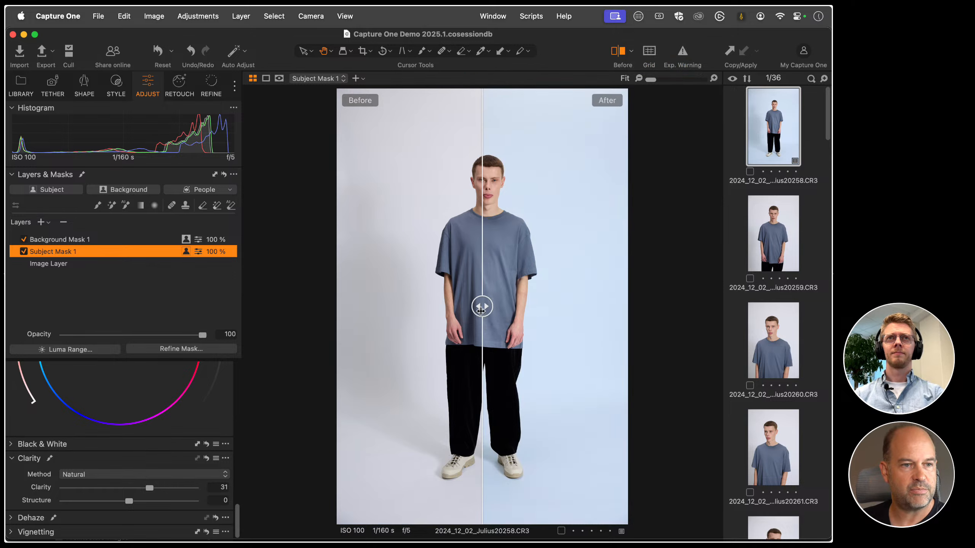
pyautogui.moveTo(482, 307)
pyautogui.mouseDown()
pyautogui.moveTo(692, 303)
pyautogui.moveTo(272, 324)
pyautogui.moveTo(557, 307)
pyautogui.moveTo(355, 318)
pyautogui.moveTo(392, 329)
pyautogui.moveTo(468, 307)
pyautogui.mouseUp()
pyautogui.press('y')
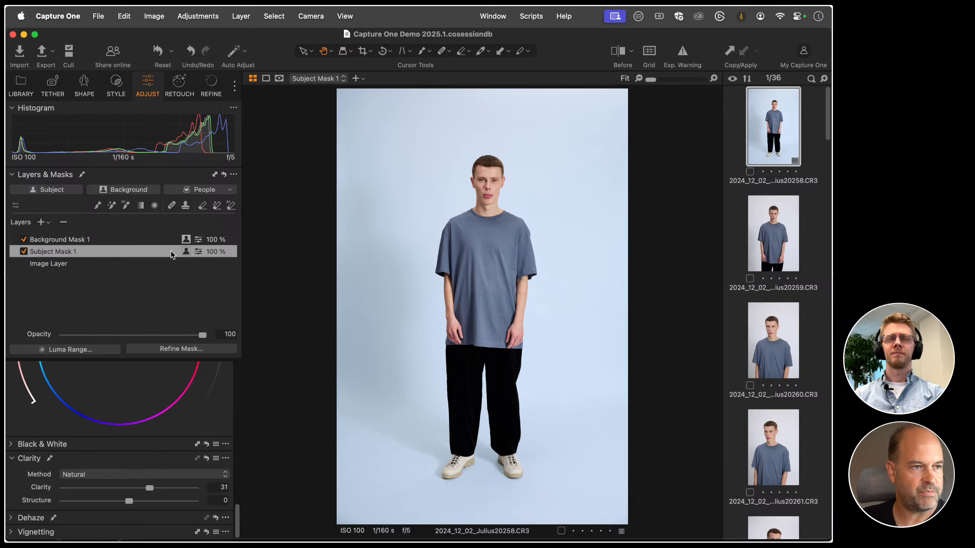
# Step: Check the adjustments on the Background Mask 1 layer against those on the Subject Mask 1 layer
pyautogui.click(175, 240)
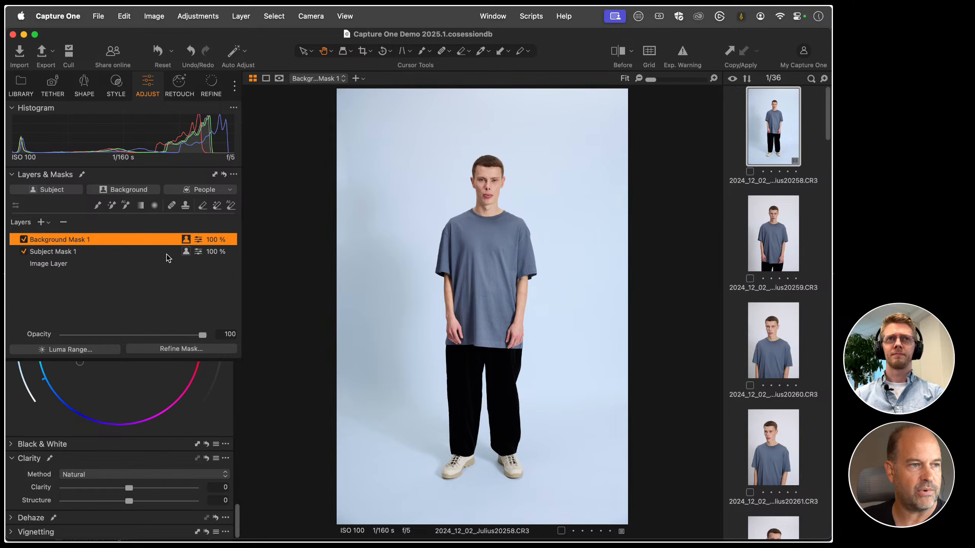
pyautogui.click(168, 253)
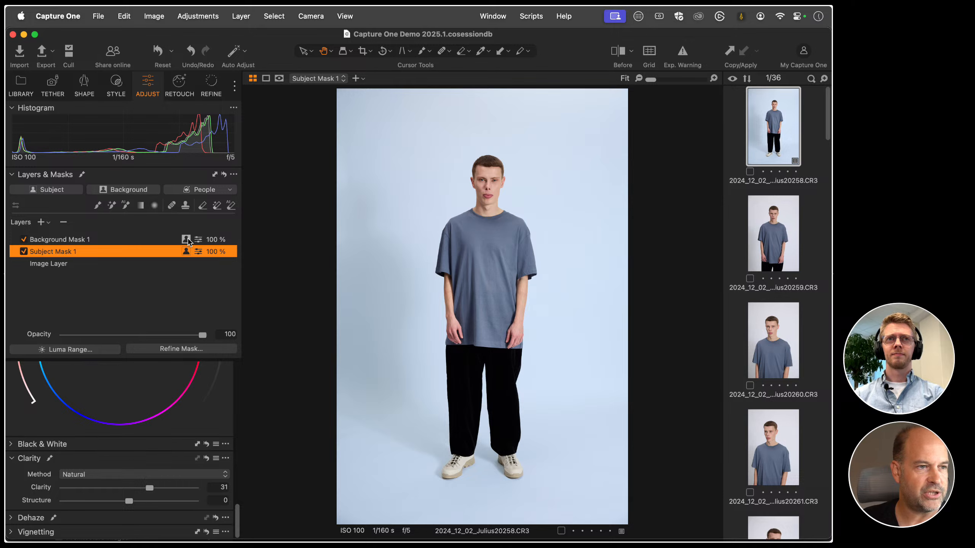
# Step: Check the mask types of the Background Mask 1 and Subject Mask 1 layers, ending with the background layer selected
pyautogui.click(187, 240)
pyautogui.click(187, 253)
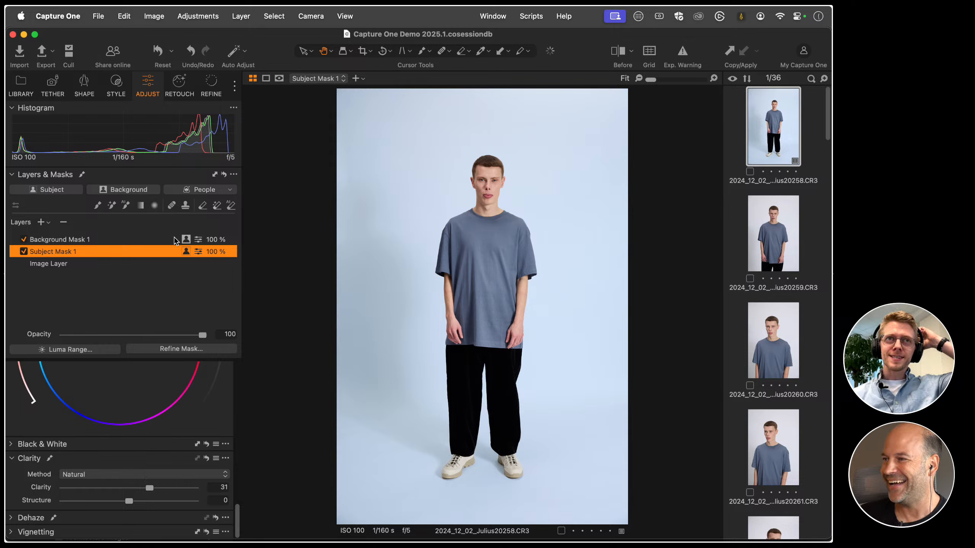
pyautogui.click(174, 242)
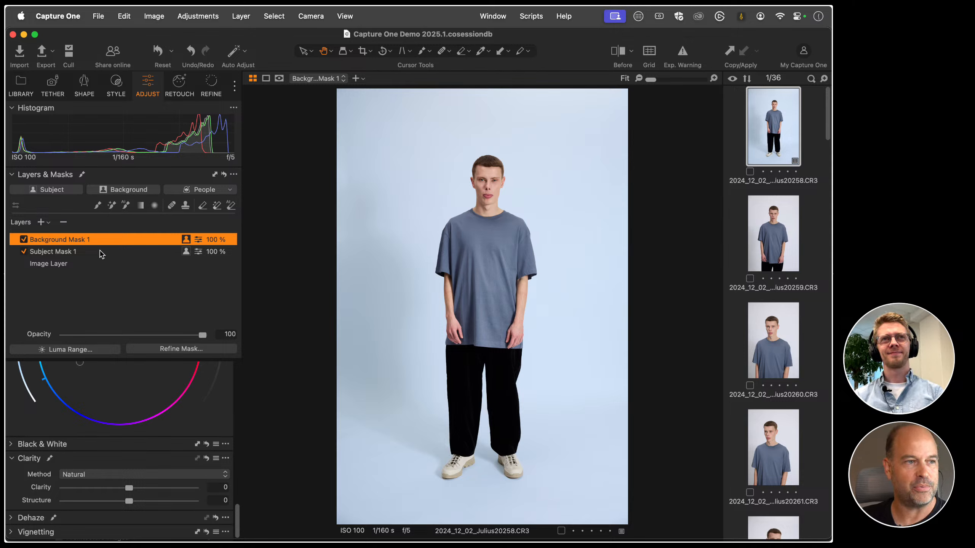
# Step: Start saving a custom style from the photo's Background Mask 1 and Subject Mask 1 layers
pyautogui.click(117, 86)
pyautogui.click(234, 168)
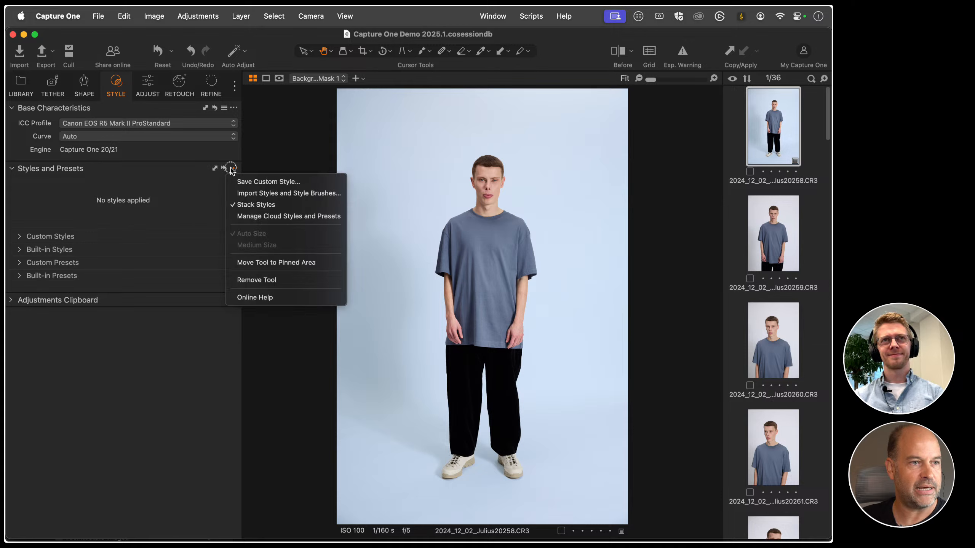
pyautogui.click(313, 182)
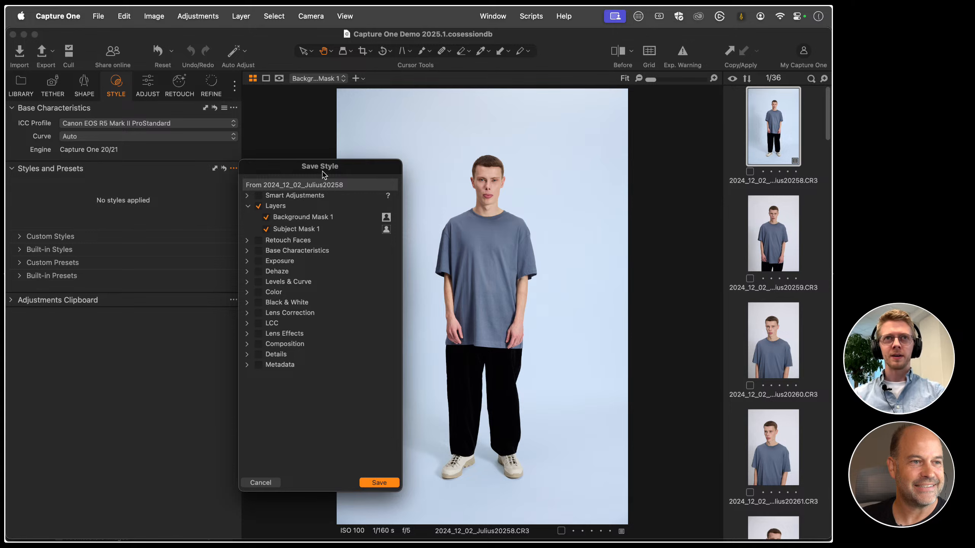
pyautogui.moveTo(322, 171); pyautogui.dragTo(332, 165)
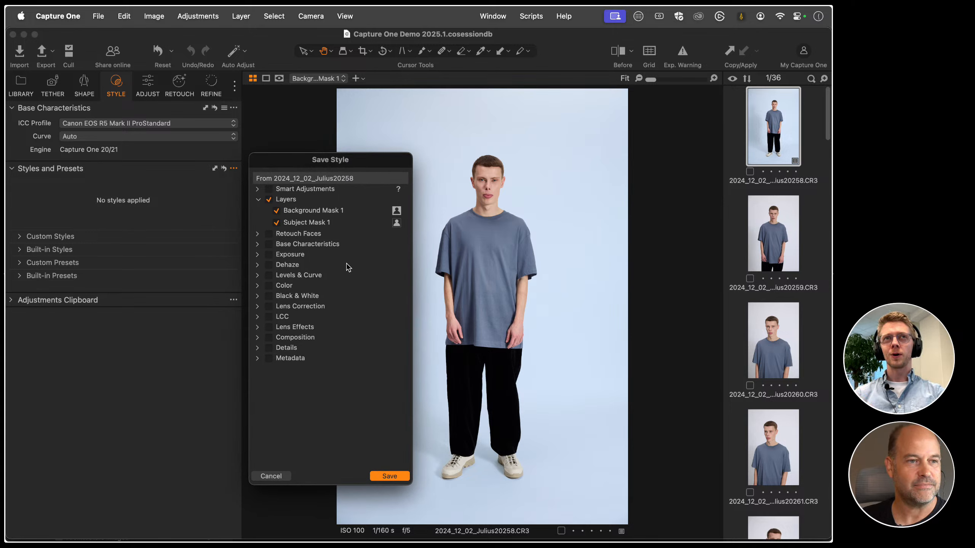
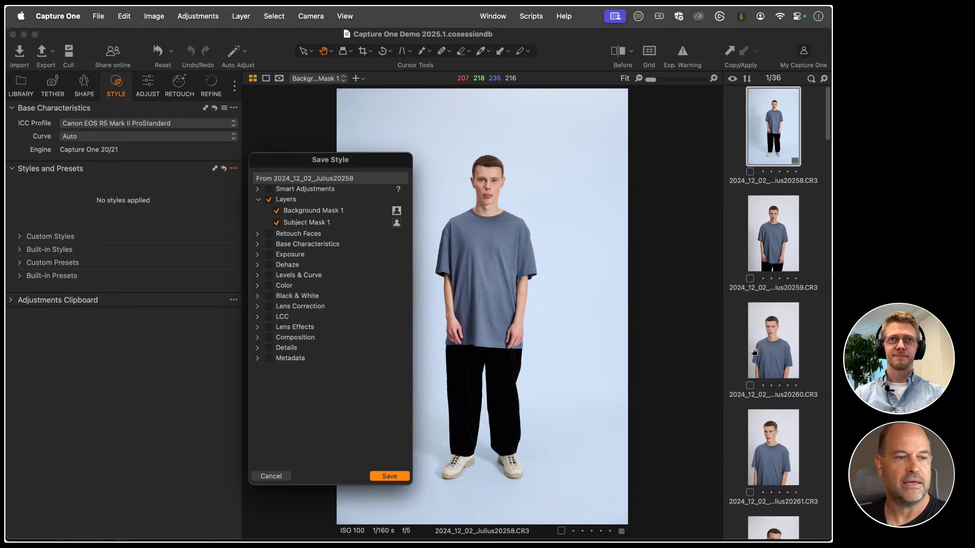
# Step: Accept the layers-only style contents and name the style file Sj Bg Pop in the Styles folder
pyautogui.click(388, 477)
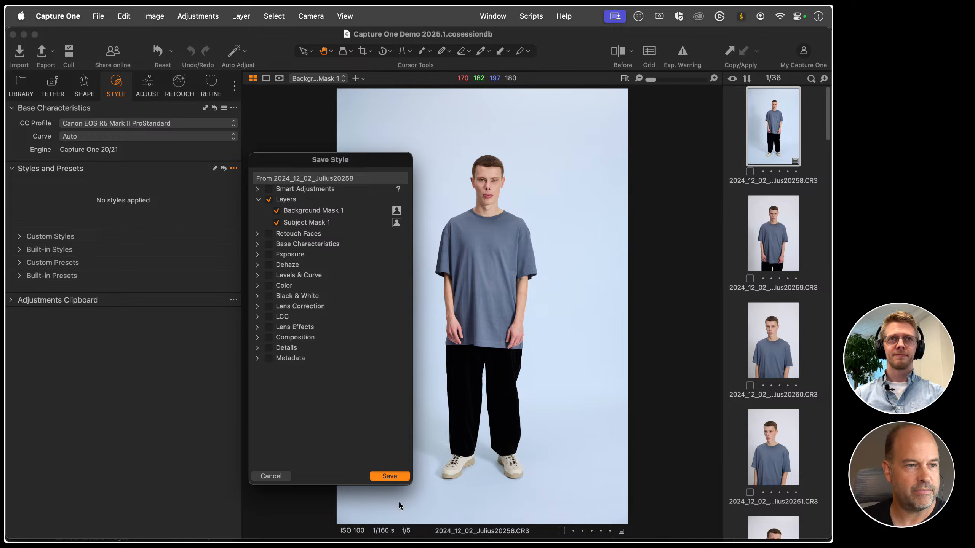
pyautogui.press('BackSpace')
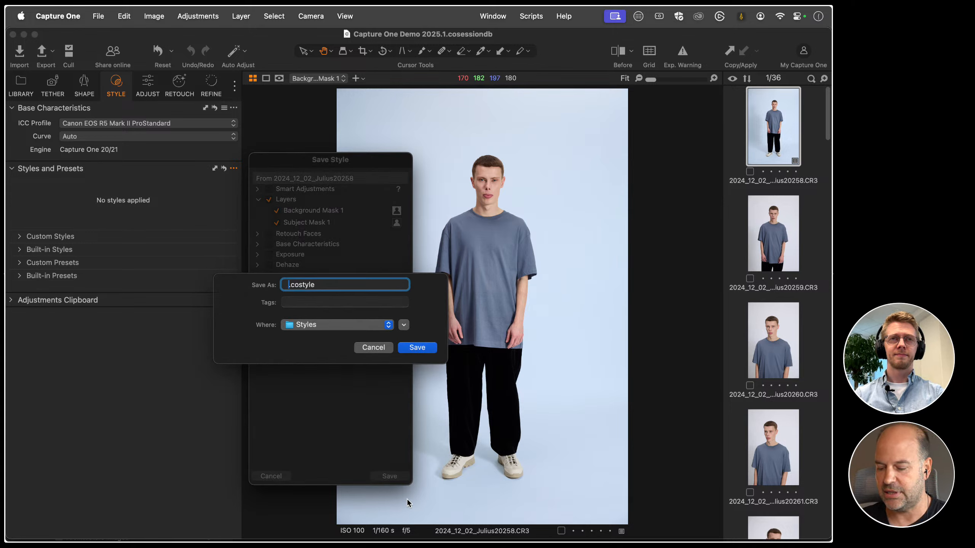
pyautogui.write('Sj Bg ')
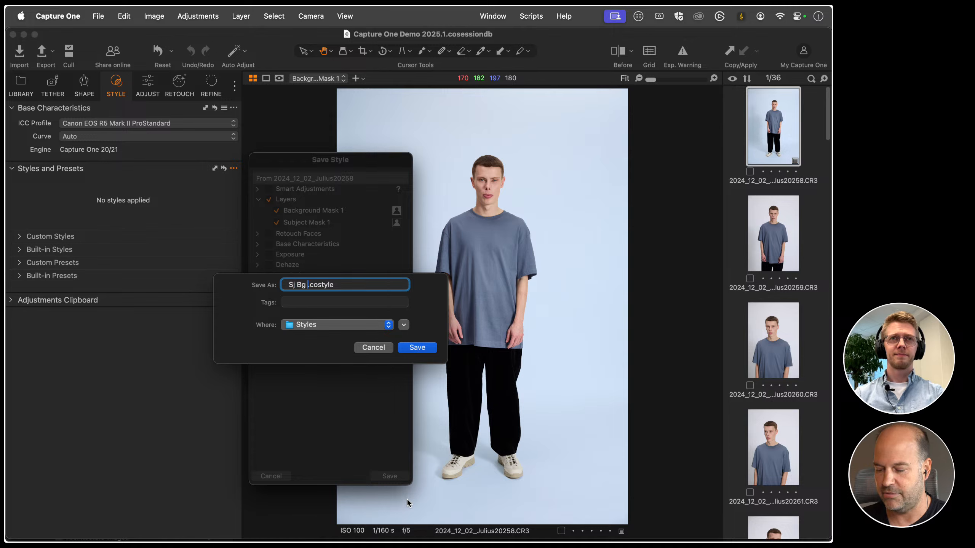
pyautogui.write('Pop')
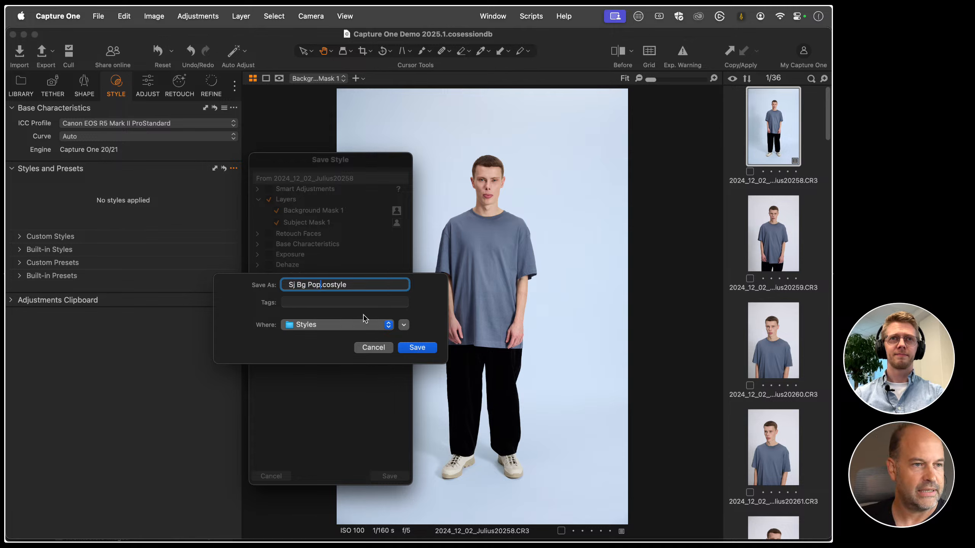
pyautogui.click(289, 286)
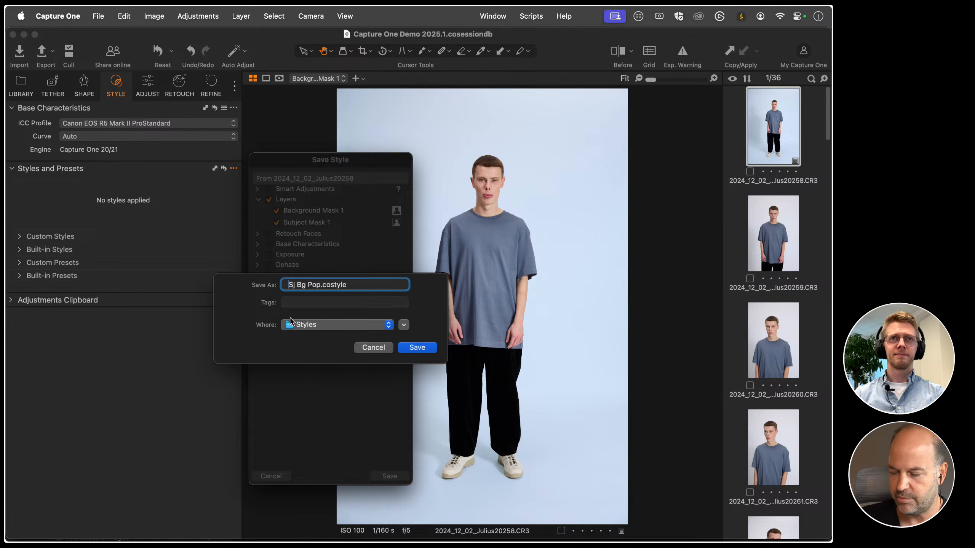
# Step: Save the style as Sj Bg Pop and apply it to the second portrait from the custom styles
pyautogui.press('BackSpace')
pyautogui.click(409, 348)
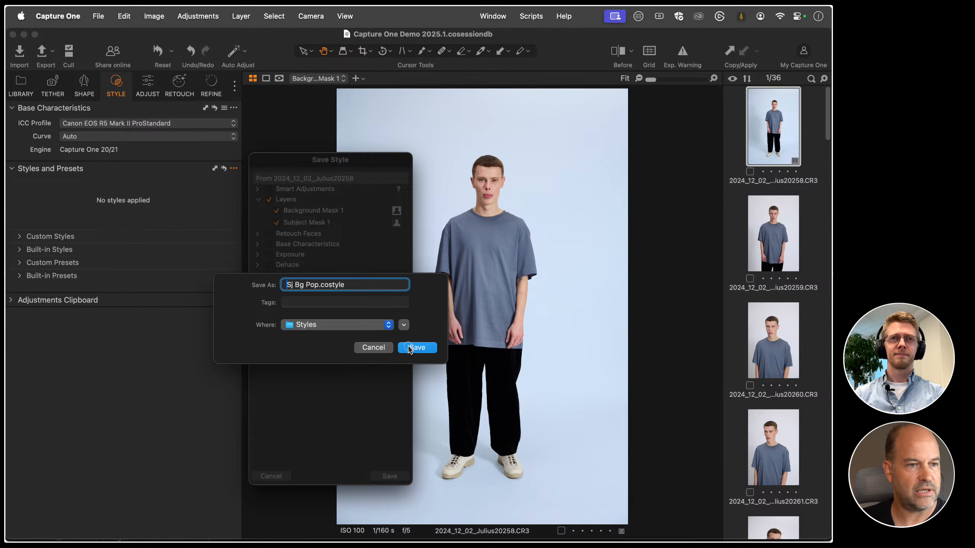
pyautogui.click(761, 246)
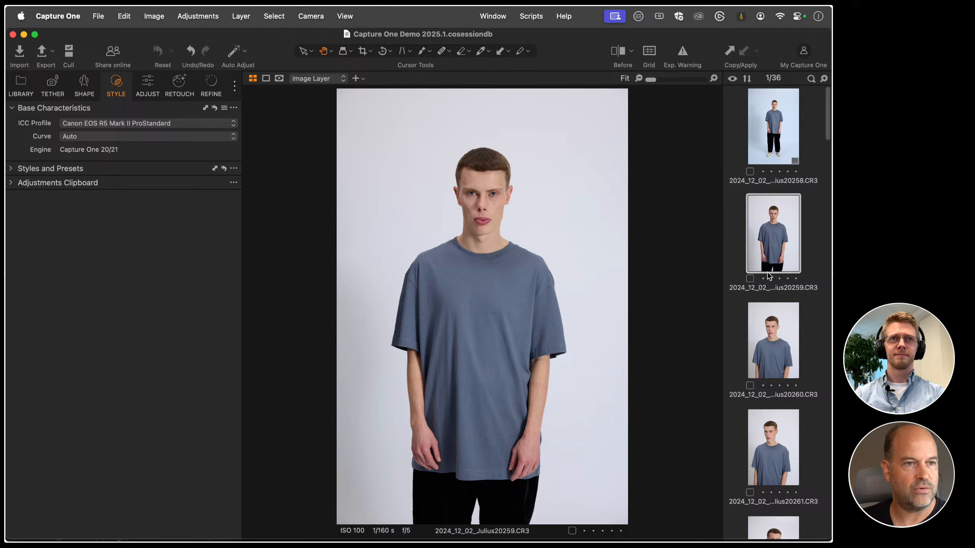
pyautogui.click(11, 168)
pyautogui.click(21, 236)
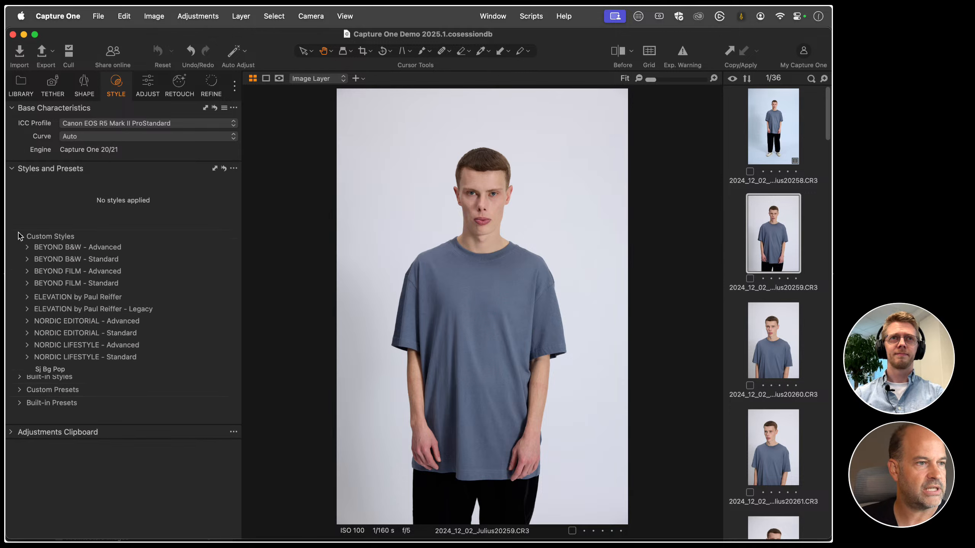
pyautogui.click(93, 367)
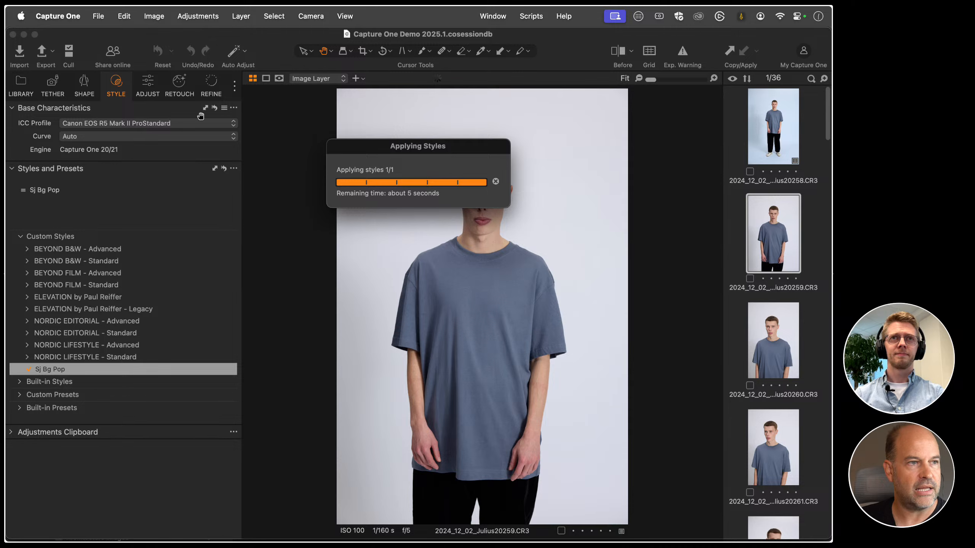
# Step: Examine the second portrait's background and subject mask layers with the mask overlay shown
pyautogui.click(148, 84)
pyautogui.click(89, 239)
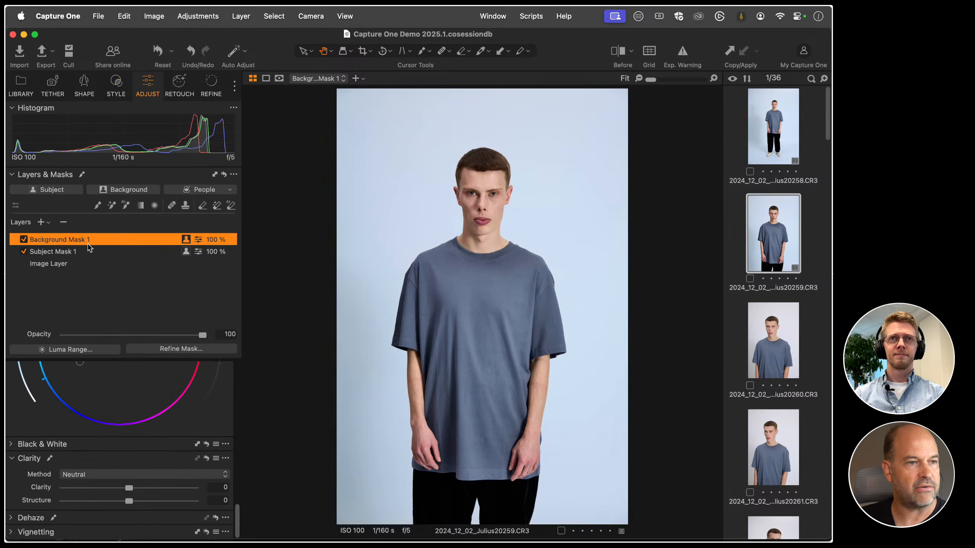
pyautogui.click(87, 252)
pyautogui.click(87, 240)
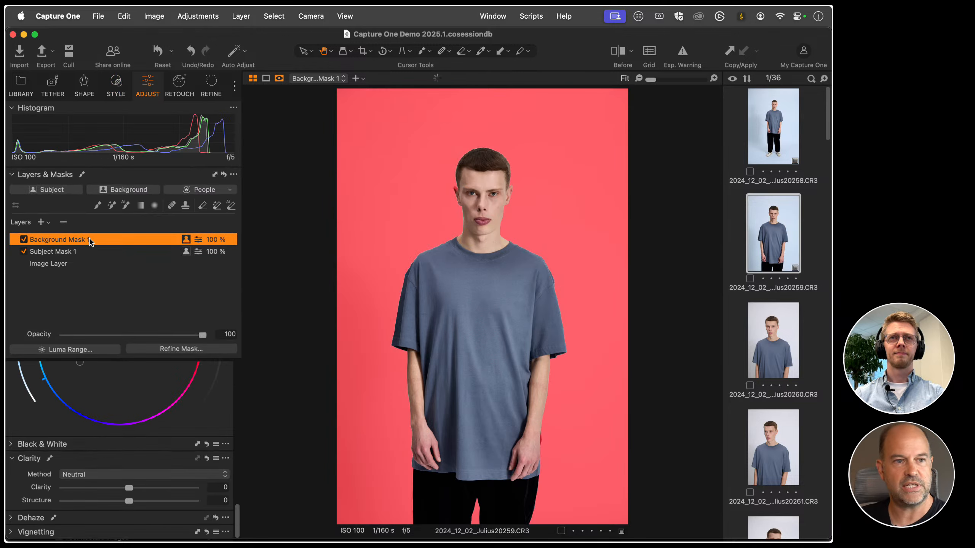
pyautogui.click(88, 252)
pyautogui.press('m')
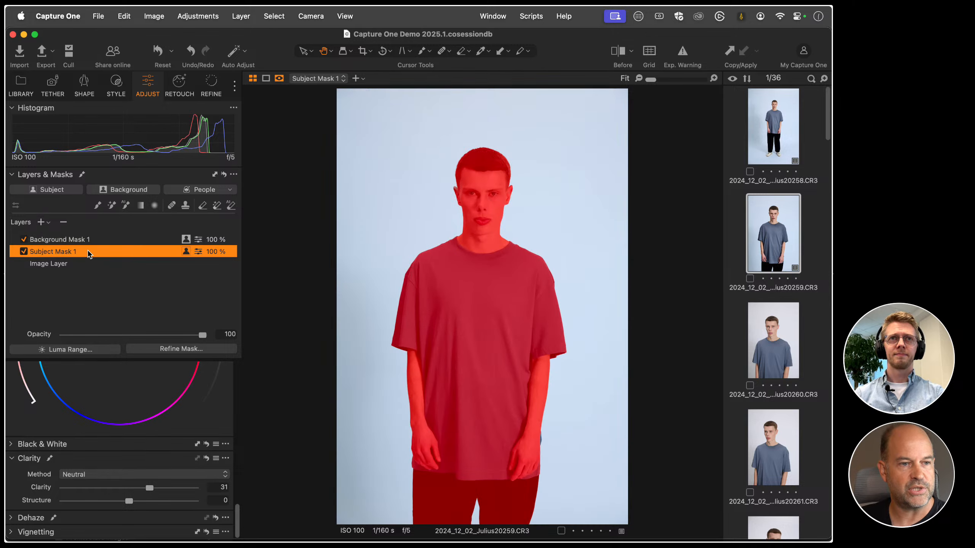
pyautogui.press('m')
pyautogui.click(88, 240)
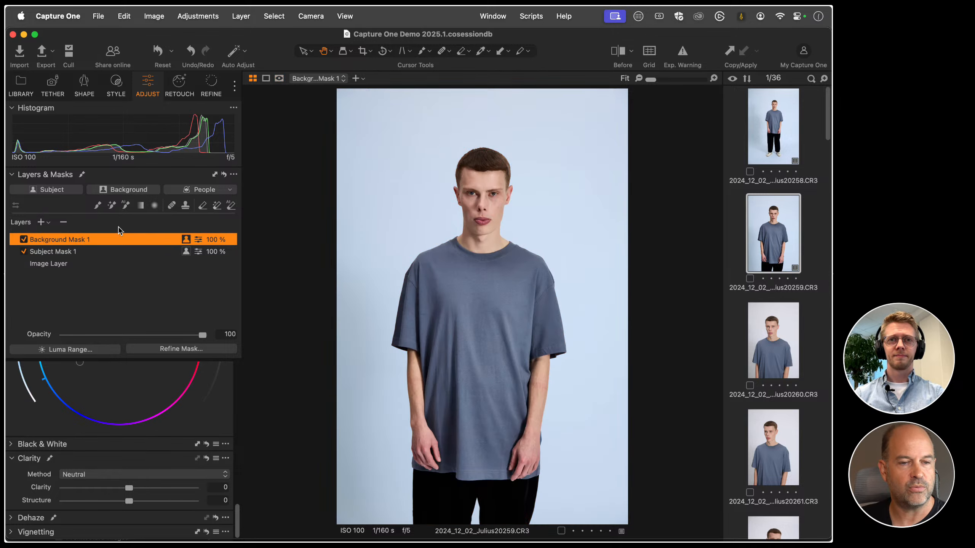
# Step: Apply the Sj Bg Pop style to the third portrait and check its background and subject mask layers
pyautogui.click(780, 342)
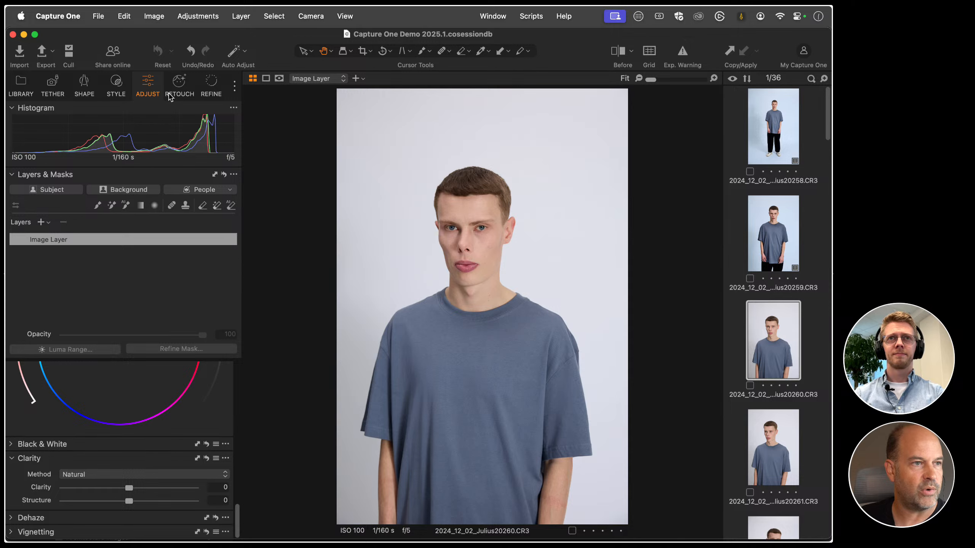
pyautogui.click(116, 86)
pyautogui.click(88, 372)
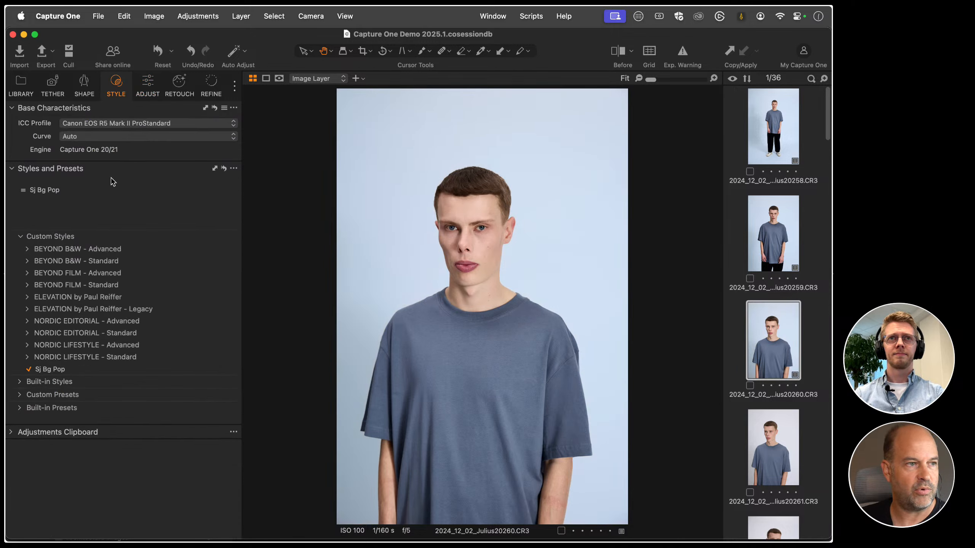
pyautogui.click(148, 86)
pyautogui.click(101, 239)
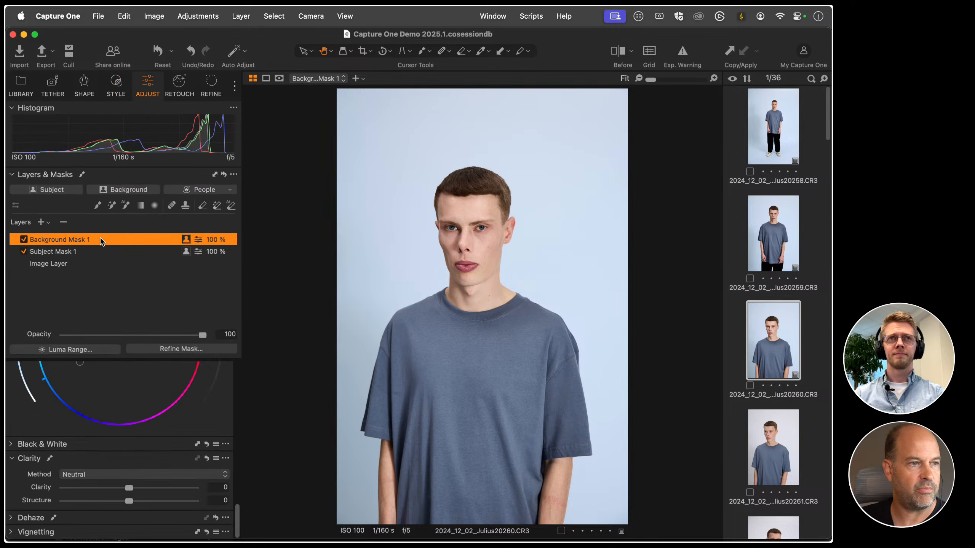
pyautogui.click(96, 252)
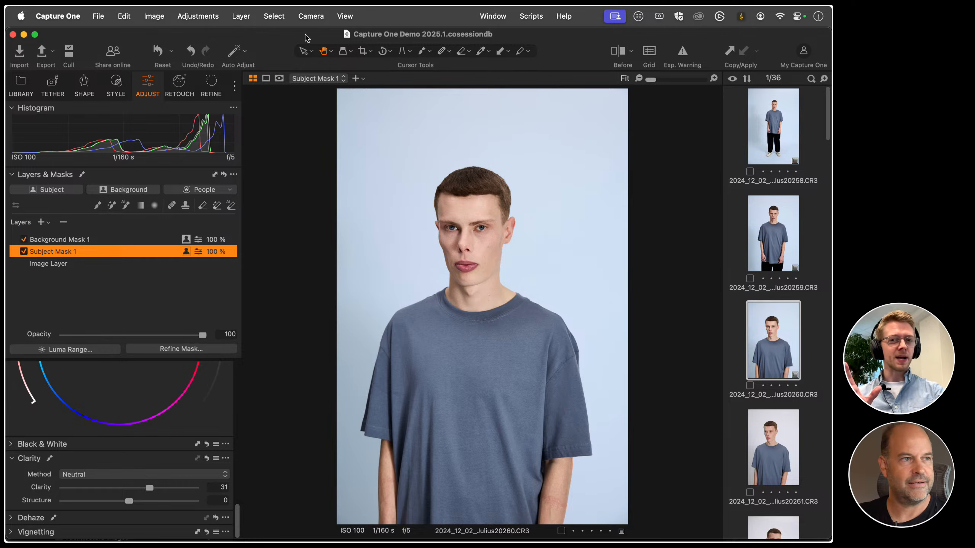
# Step: Switch to the Capture One Studio catalog and add an AI subject mask to the barn photo and to the train photo
pyautogui.click(19, 85)
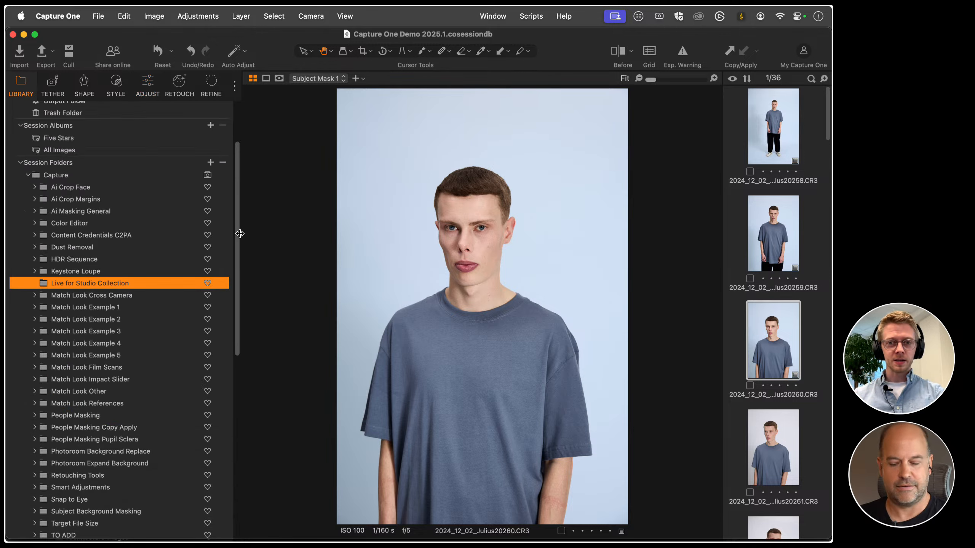
pyautogui.press('super+grave')
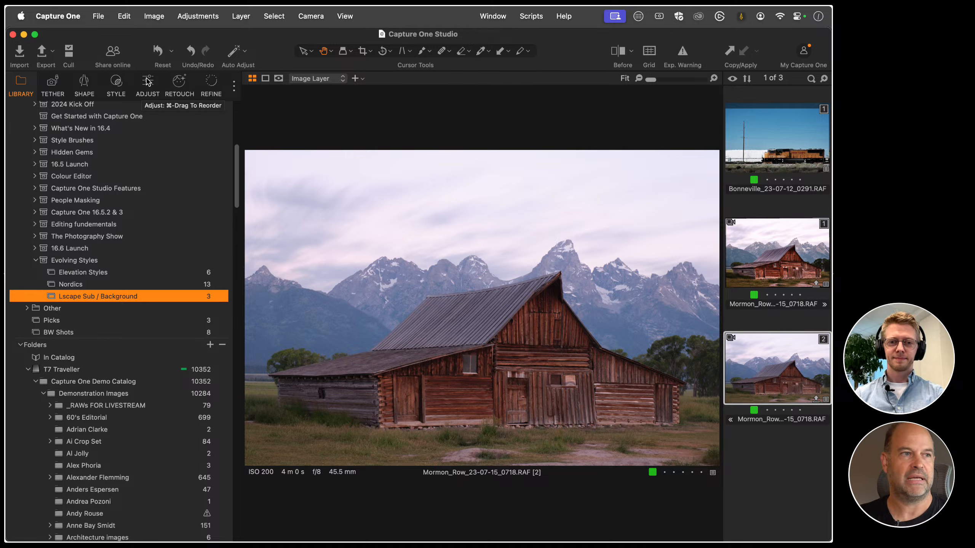
pyautogui.click(149, 89)
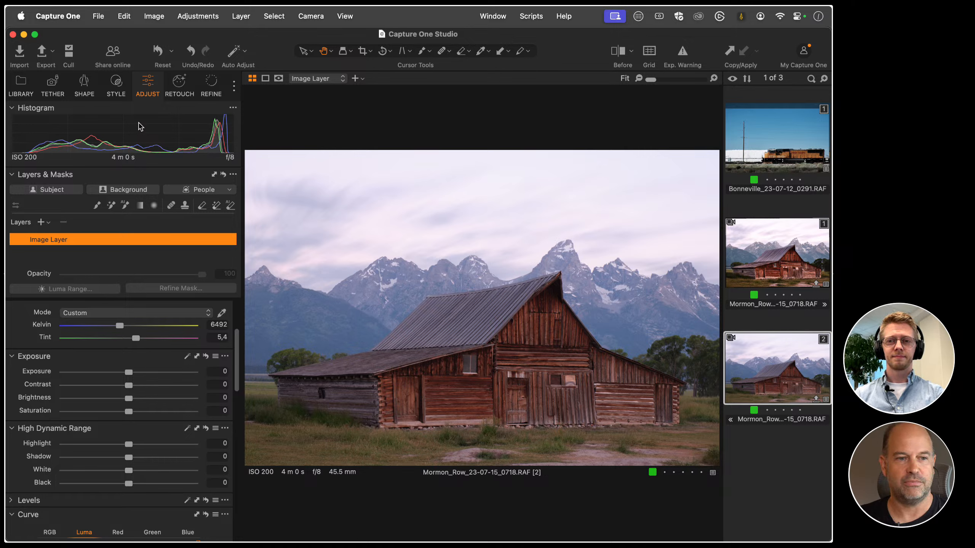
pyautogui.click(54, 189)
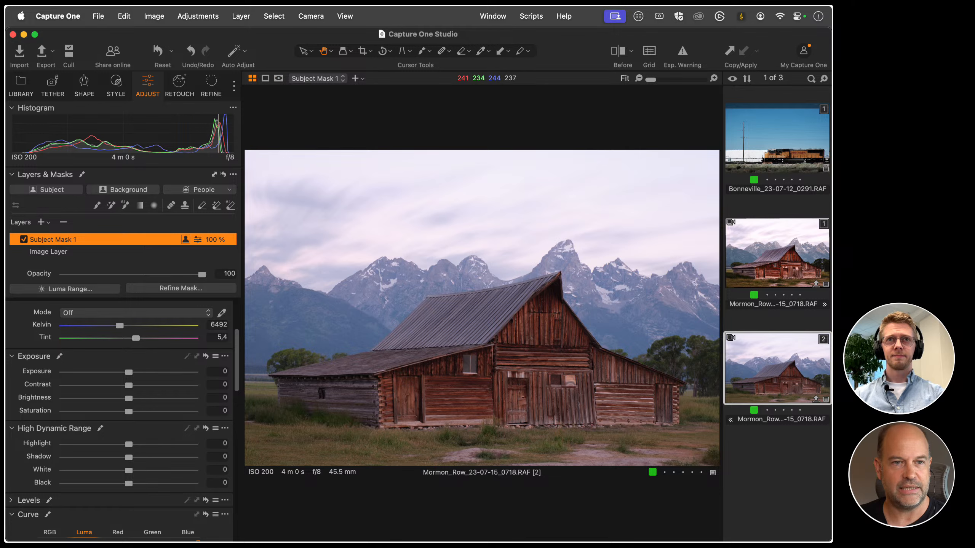
pyautogui.click(767, 156)
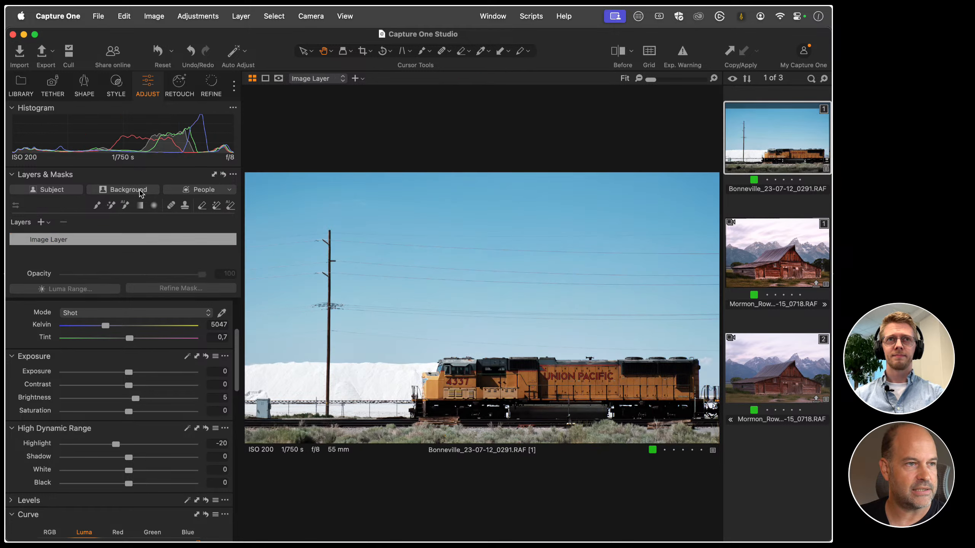
pyautogui.click(67, 191)
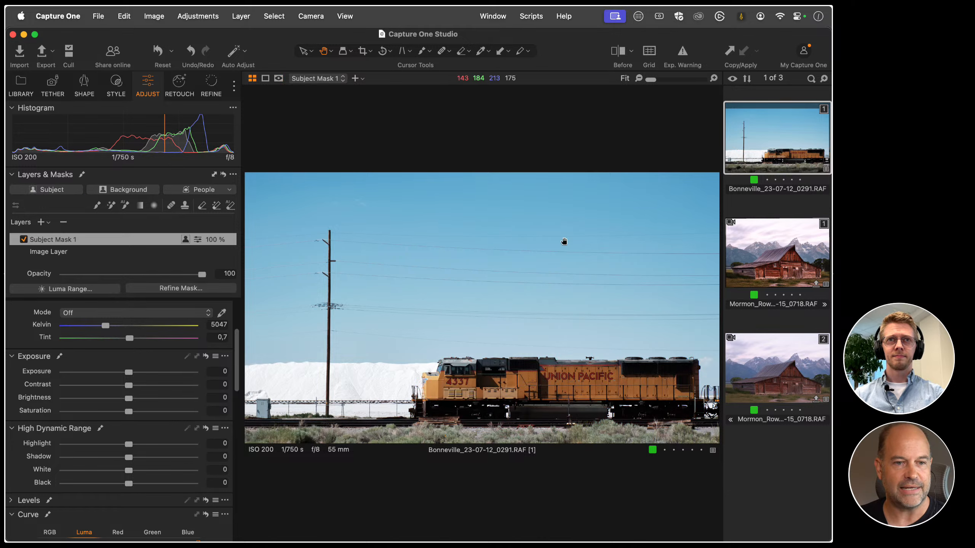
# Step: Adjust the barn photo's subject mask with Exposure 0.2, Contrast 5, Saturation 32 and Clarity 15
pyautogui.click(763, 377)
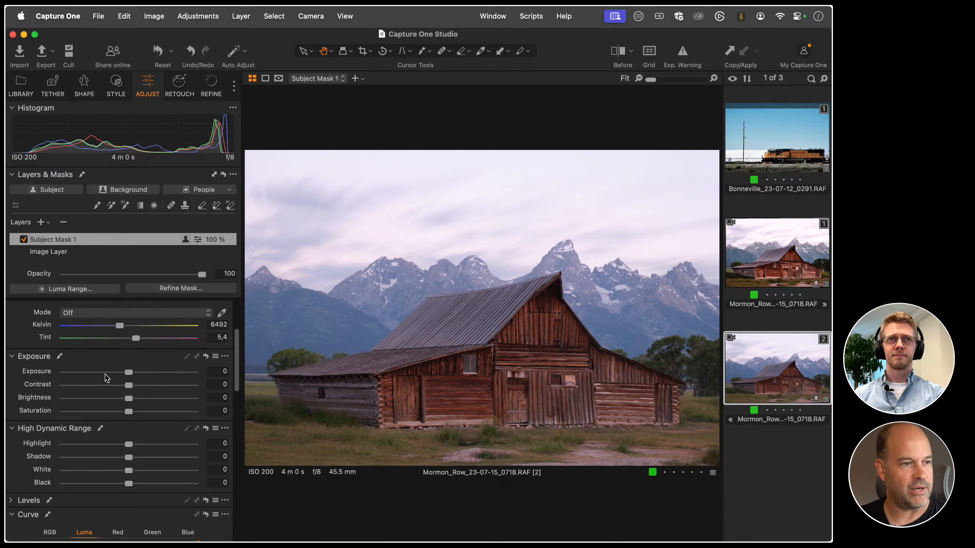
pyautogui.moveTo(128, 373); pyautogui.dragTo(137, 386)
pyautogui.scroll(-10, 137, 387)
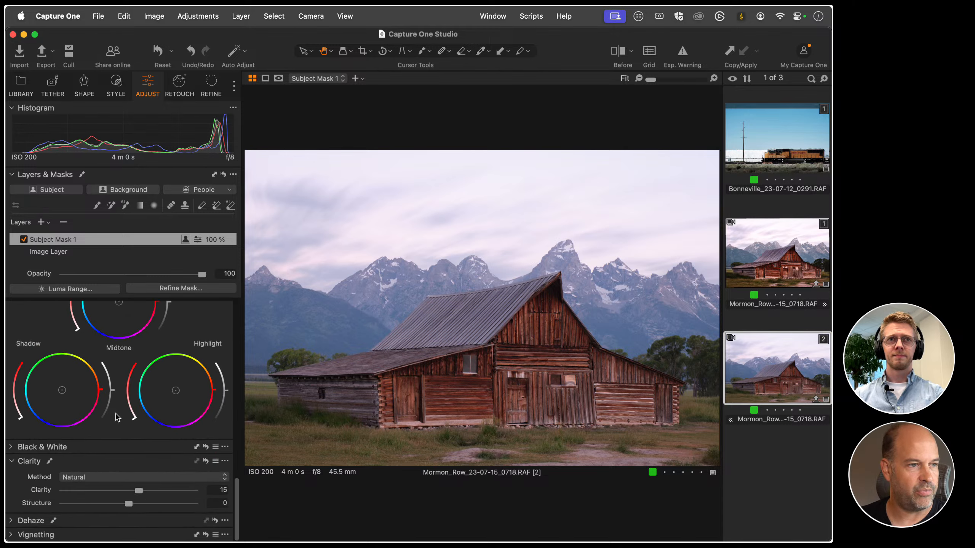
pyautogui.scroll(8, 136, 426)
pyautogui.moveTo(129, 512); pyautogui.dragTo(149, 514)
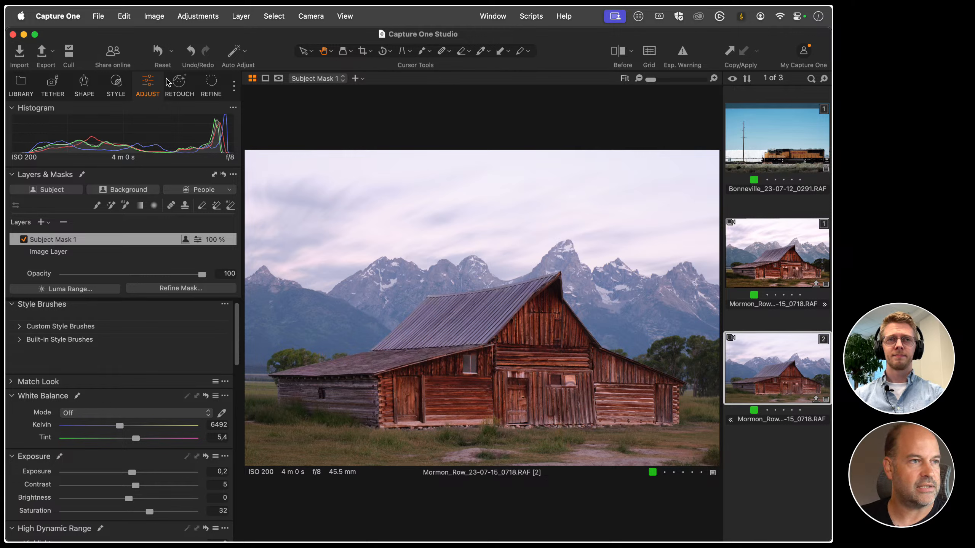
# Step: Save the barn's subject mask layer as a style named Sj Cont Sat, excluding White Balance
pyautogui.click(116, 85)
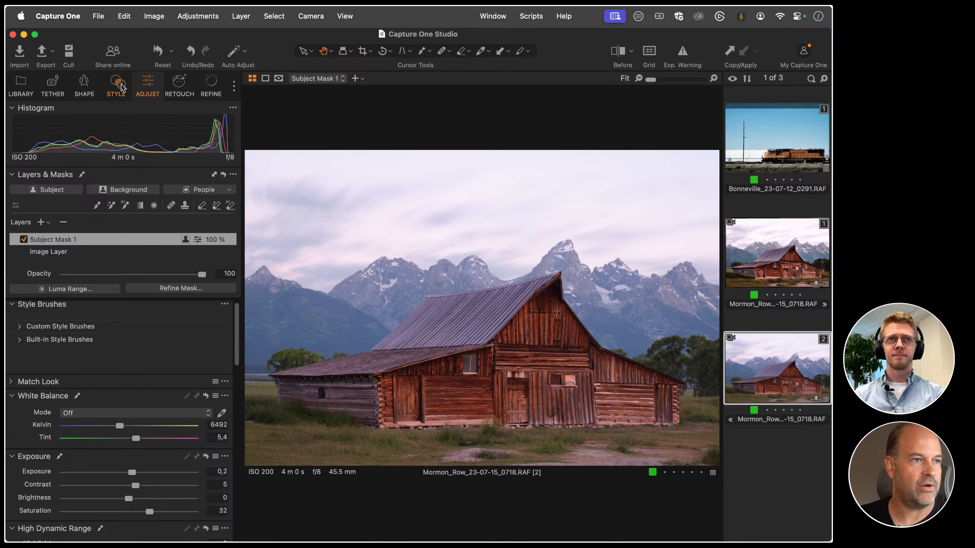
pyautogui.click(233, 168)
pyautogui.click(254, 185)
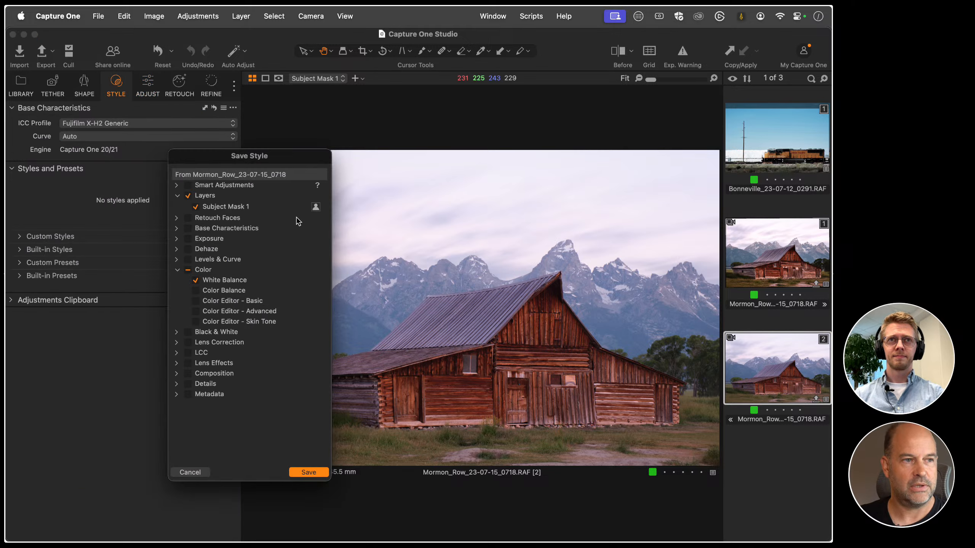
pyautogui.click(189, 280)
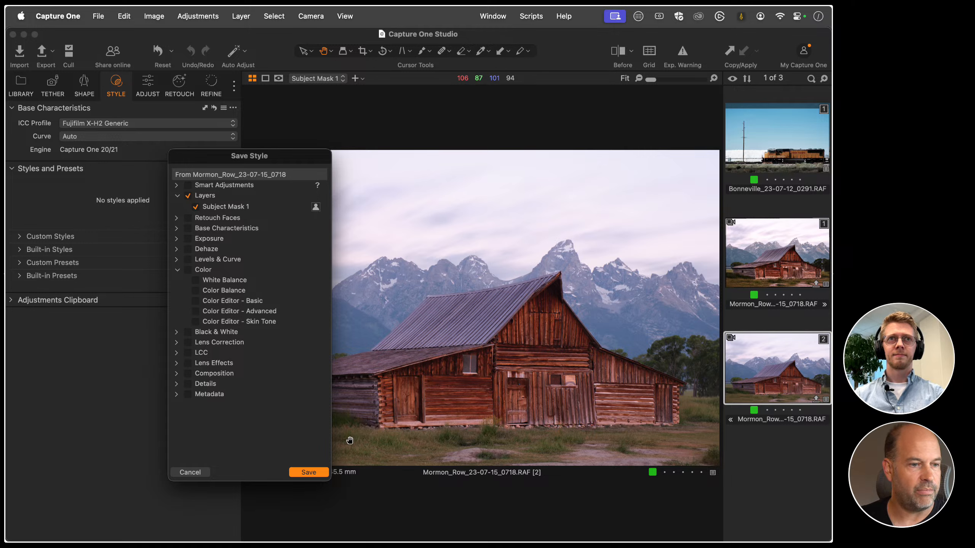
pyautogui.click(306, 472)
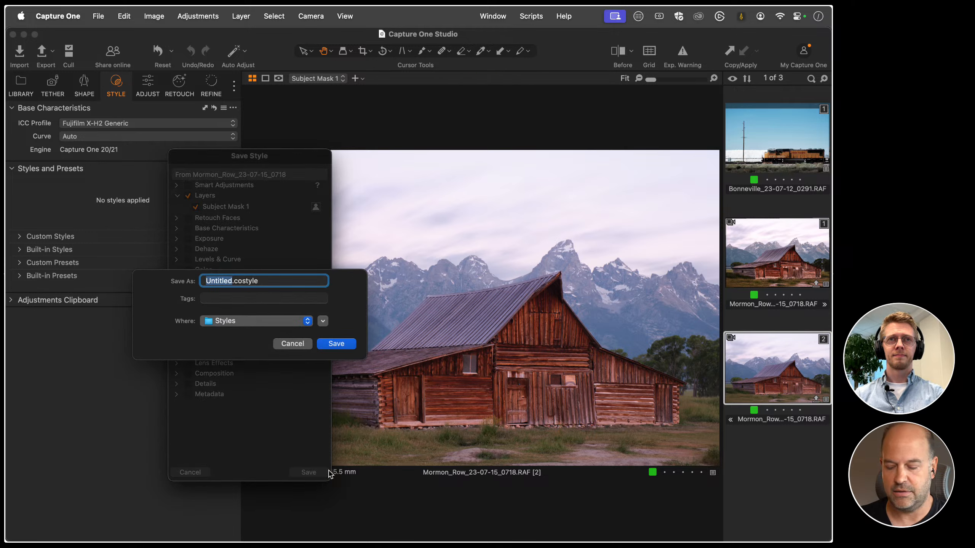
pyautogui.write('Sj')
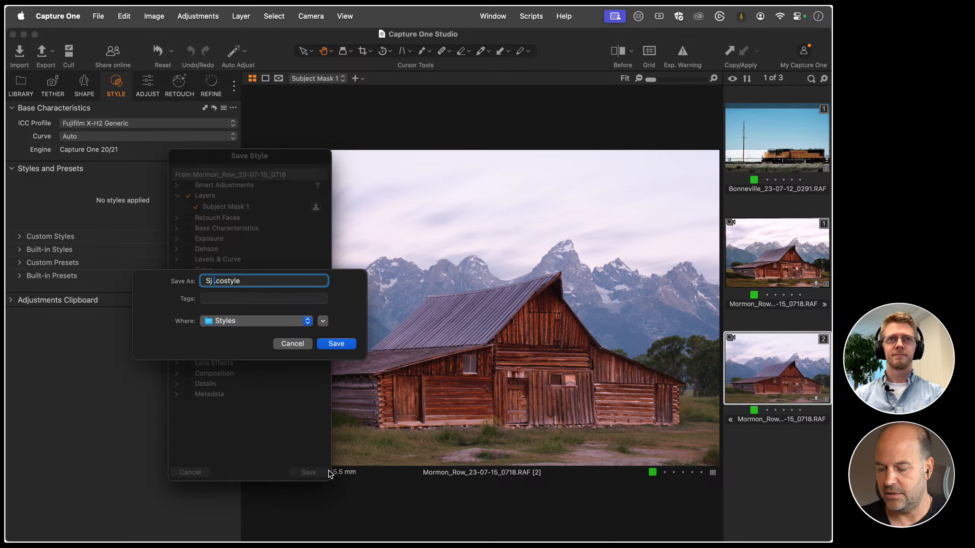
pyautogui.write(' Cont Sat')
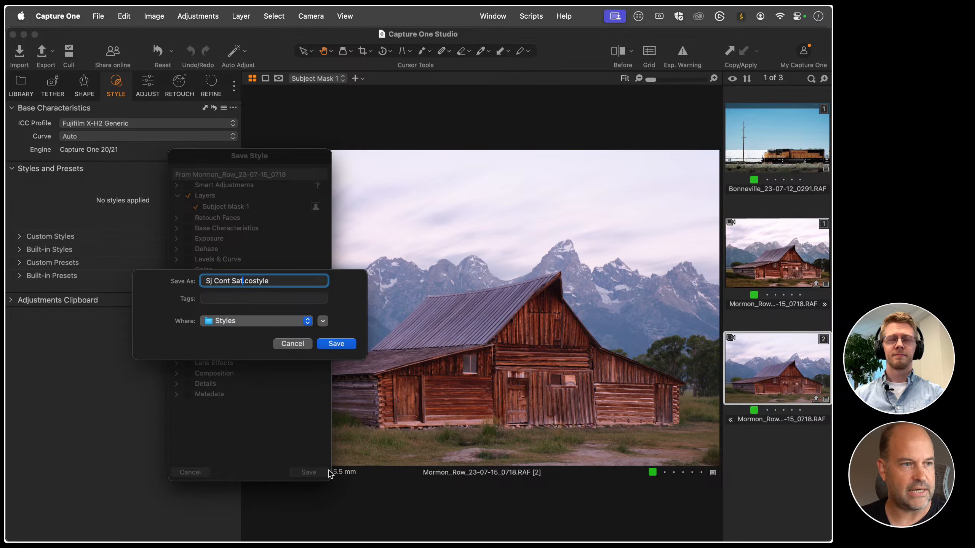
pyautogui.click(334, 345)
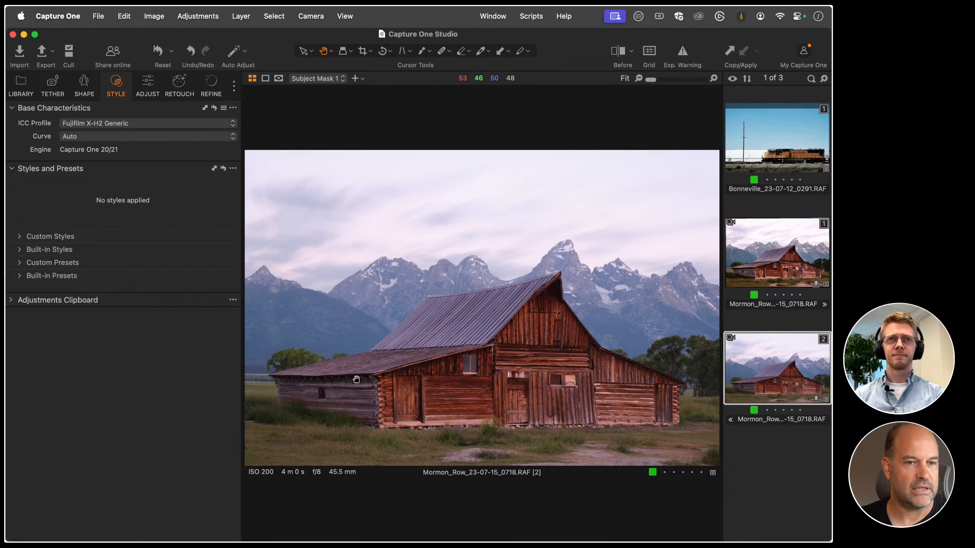
# Step: Reset the layers and masks on the train photo so only its image layer remains
pyautogui.click(806, 187)
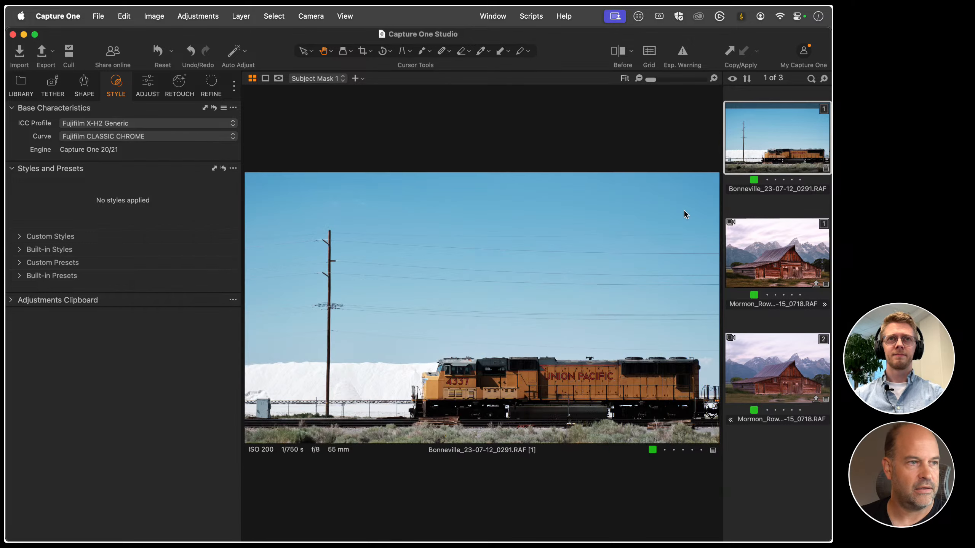
pyautogui.click(147, 85)
pyautogui.click(223, 174)
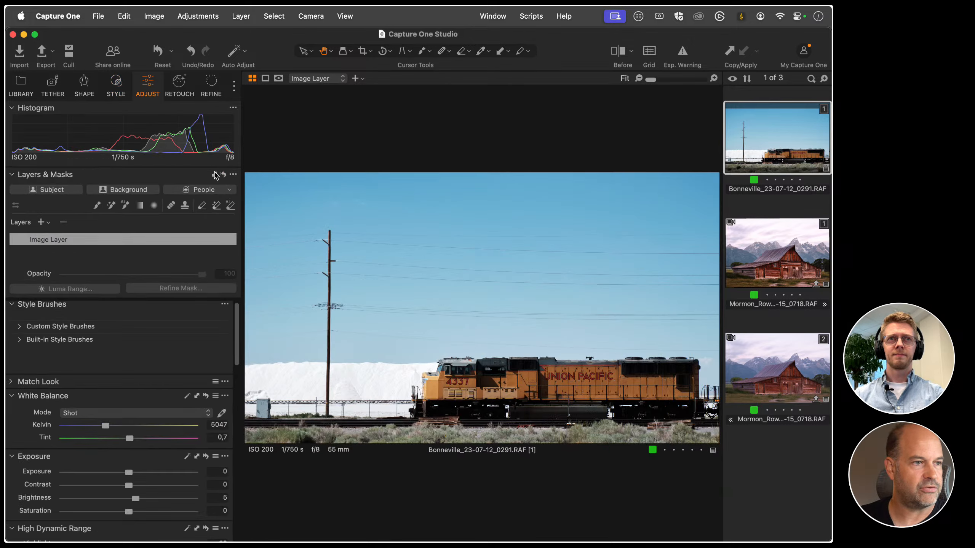
# Step: Apply the Sj Cont Sat custom style to the train photo and select its Subject Mask 1 layer
pyautogui.click(117, 85)
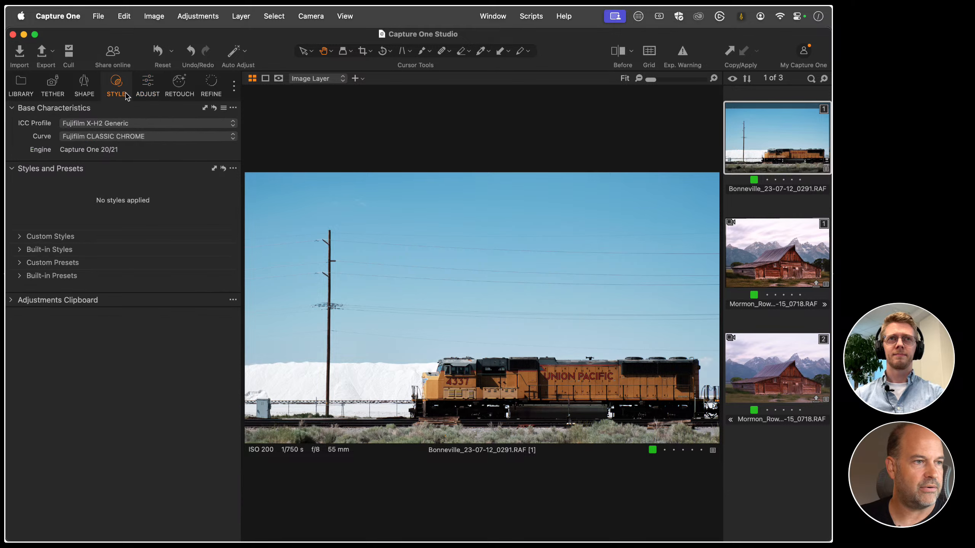
pyautogui.click(21, 236)
pyautogui.click(96, 381)
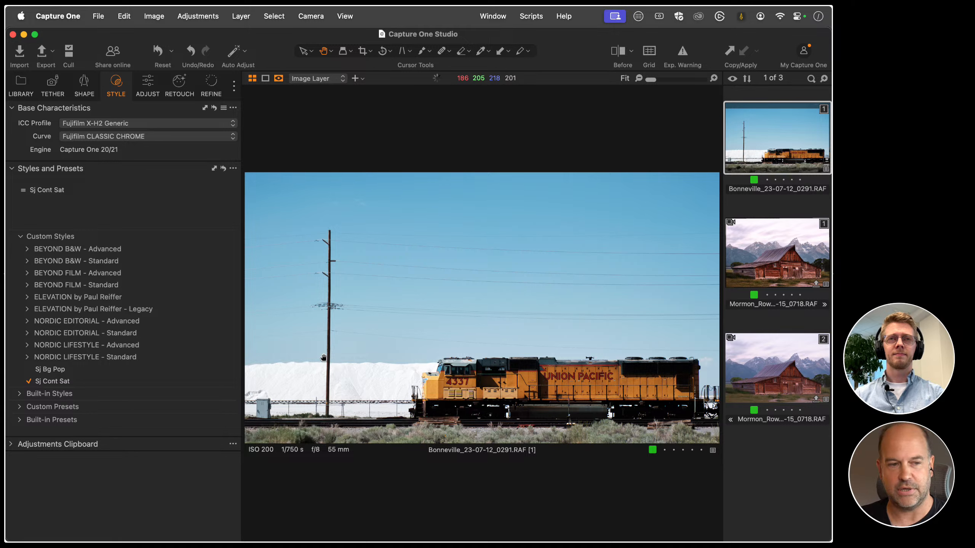
pyautogui.click(147, 86)
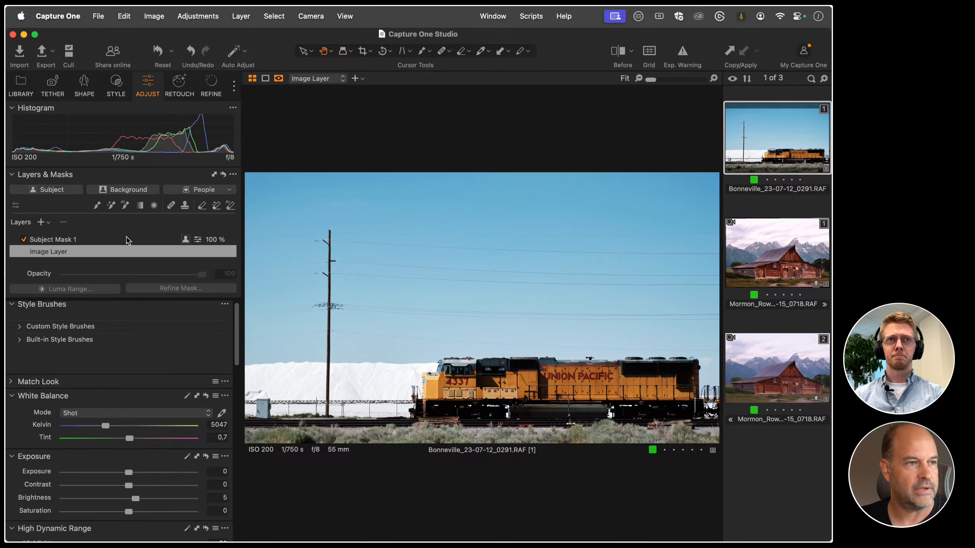
pyautogui.click(113, 240)
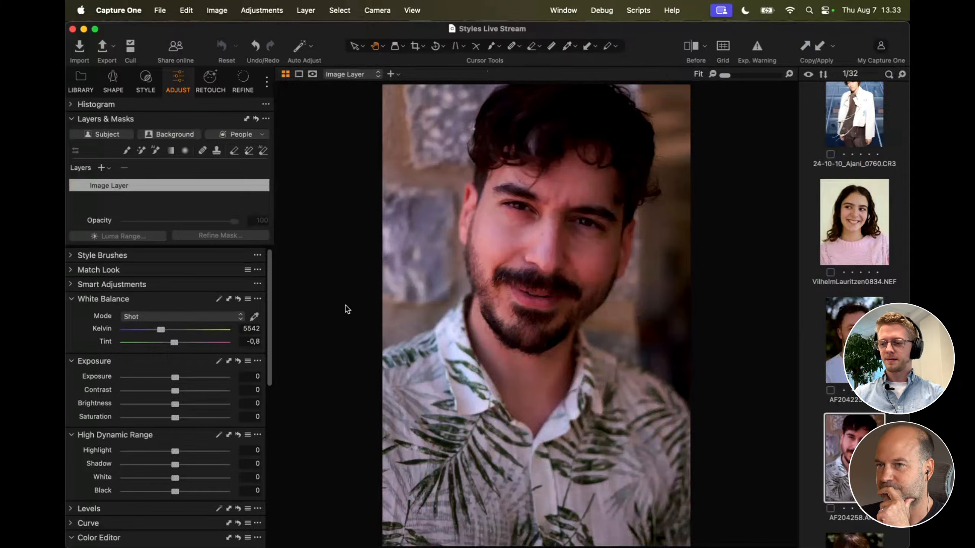
# Step: Examine the Smart Adjustments tool, the Match Look description and the list of tools that can be added
pyautogui.click(88, 287)
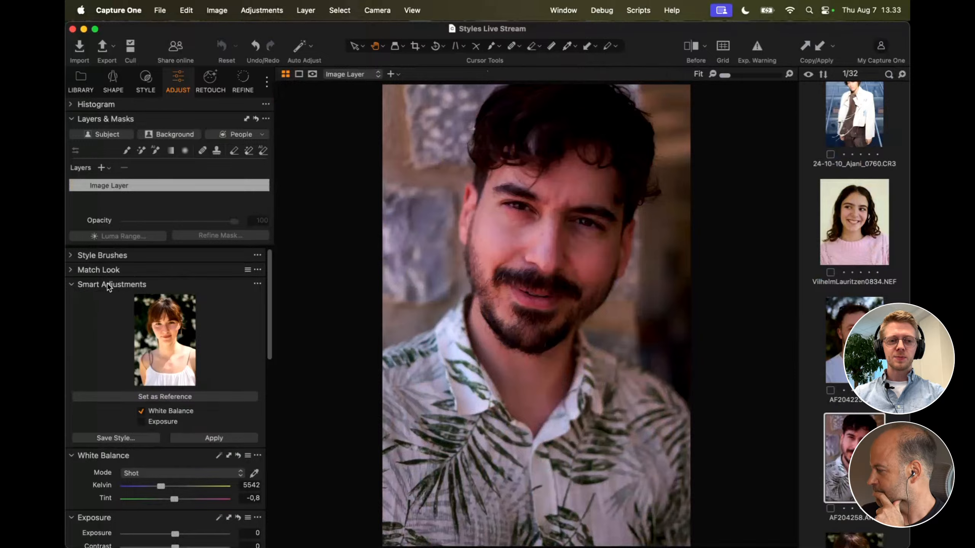
pyautogui.click(257, 284)
pyautogui.click(131, 294)
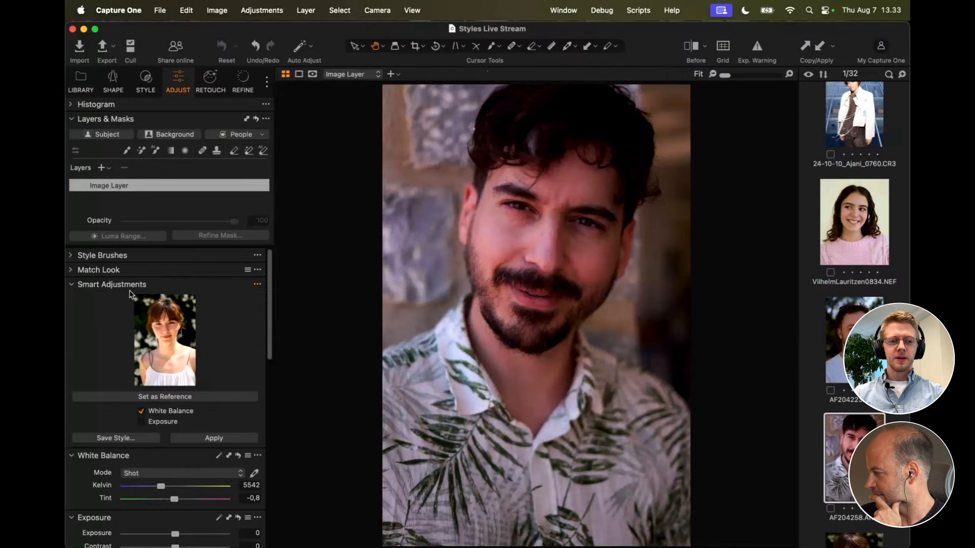
pyautogui.click(108, 285)
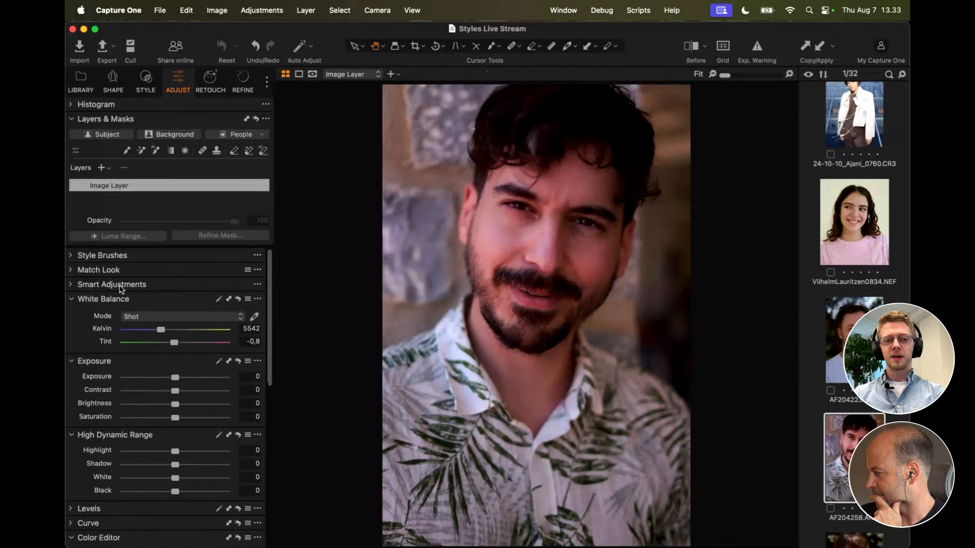
pyautogui.moveTo(107, 272)
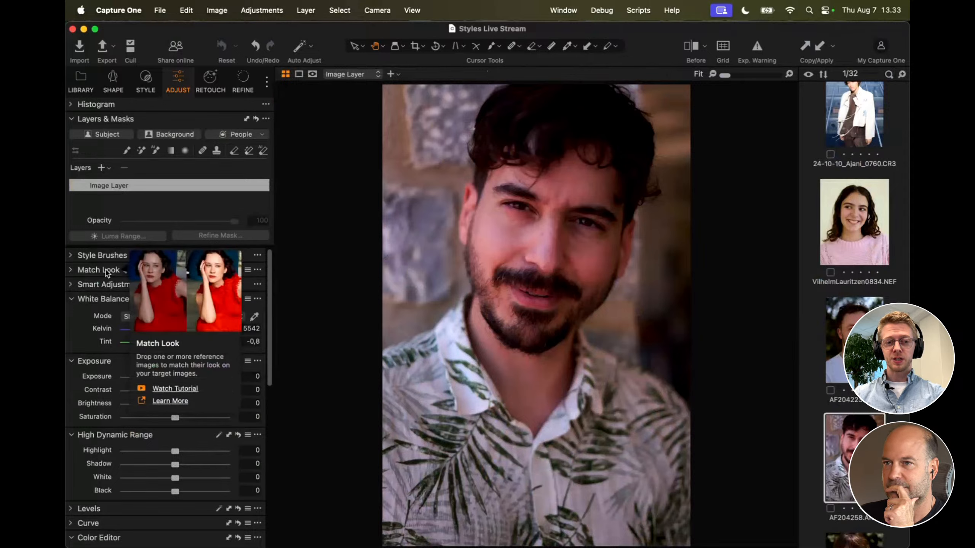
pyautogui.moveTo(100, 290)
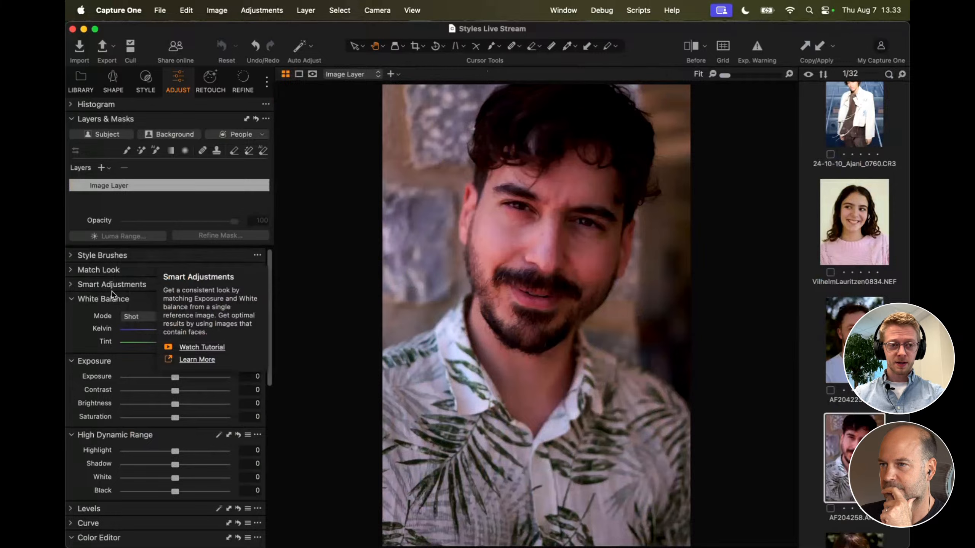
pyautogui.rightClick(164, 272)
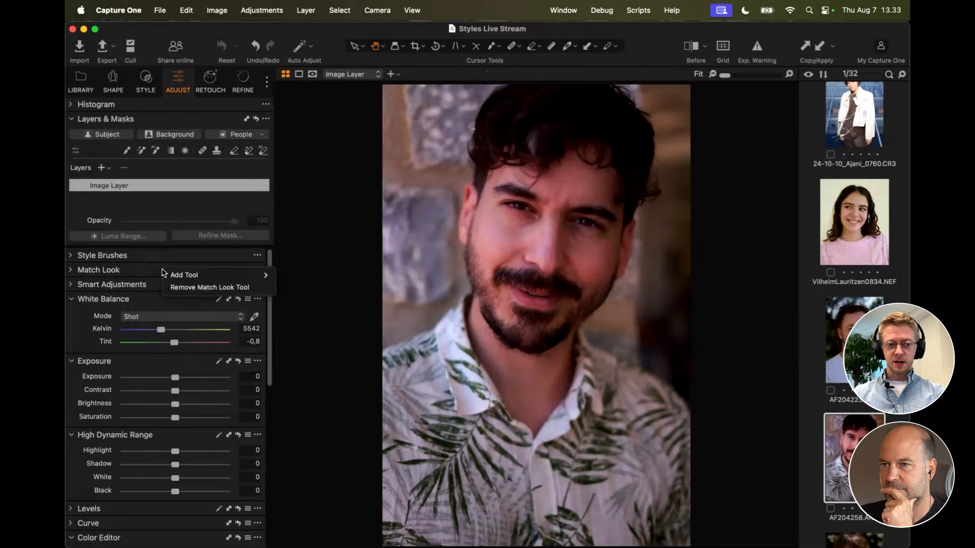
pyautogui.moveTo(185, 275)
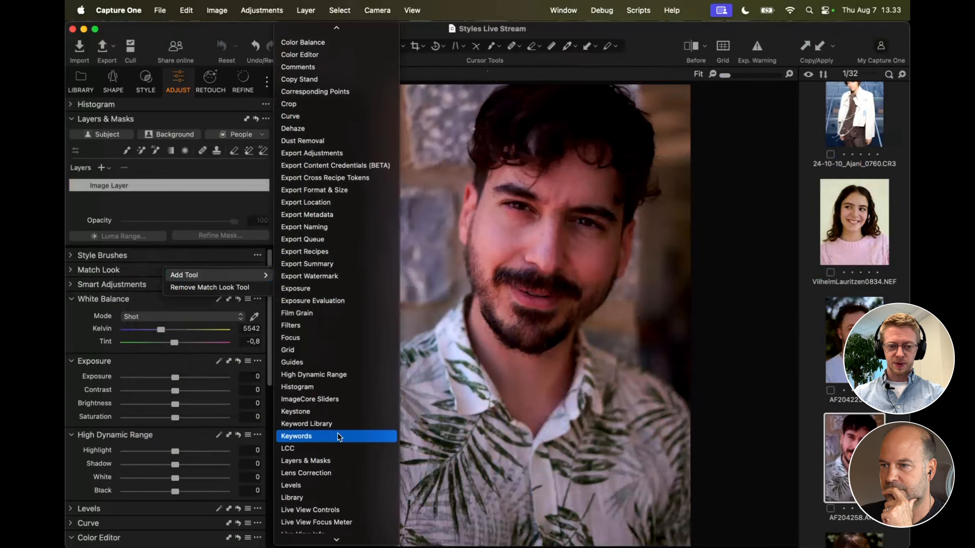
pyautogui.click(189, 361)
pyautogui.scroll(-10, 189, 361)
pyautogui.scroll(-4, 154, 422)
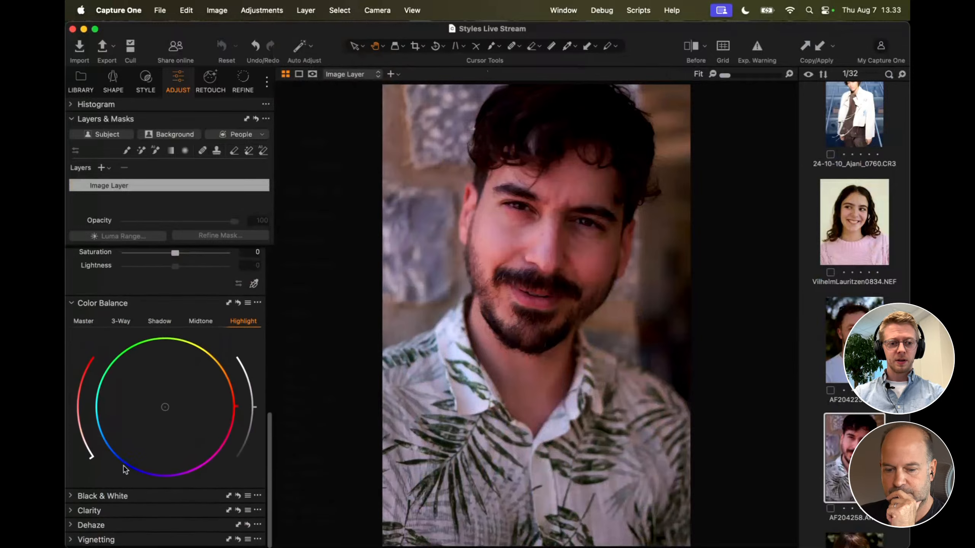
pyautogui.scroll(5, 153, 430)
pyautogui.scroll(6, 173, 364)
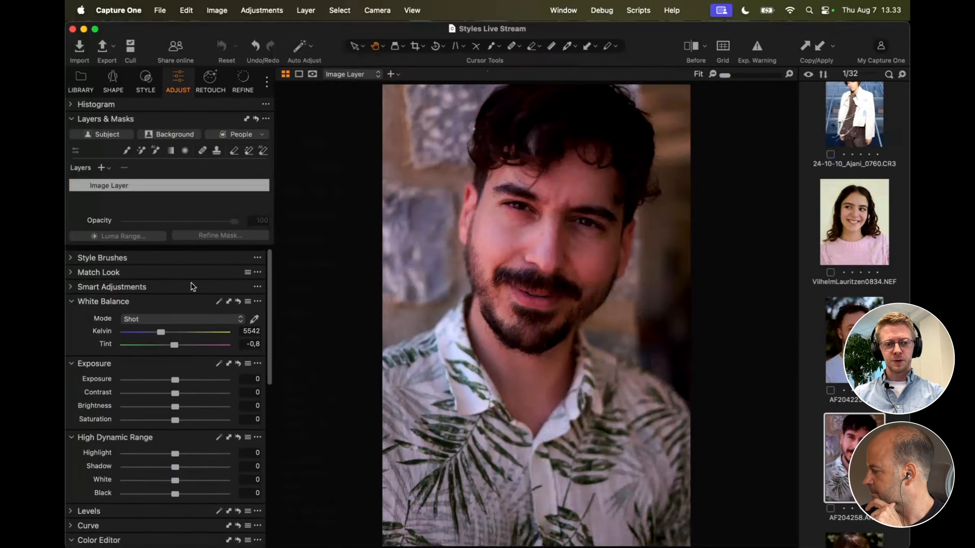
# Step: Clear the Smart Adjustments reference image and include Exposure alongside White Balance in the matching
pyautogui.click(125, 286)
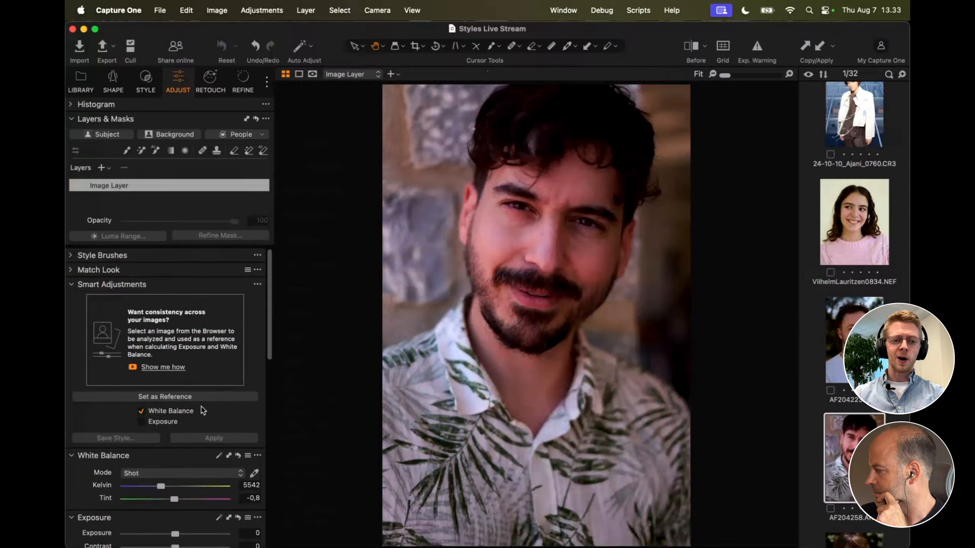
pyautogui.click(165, 422)
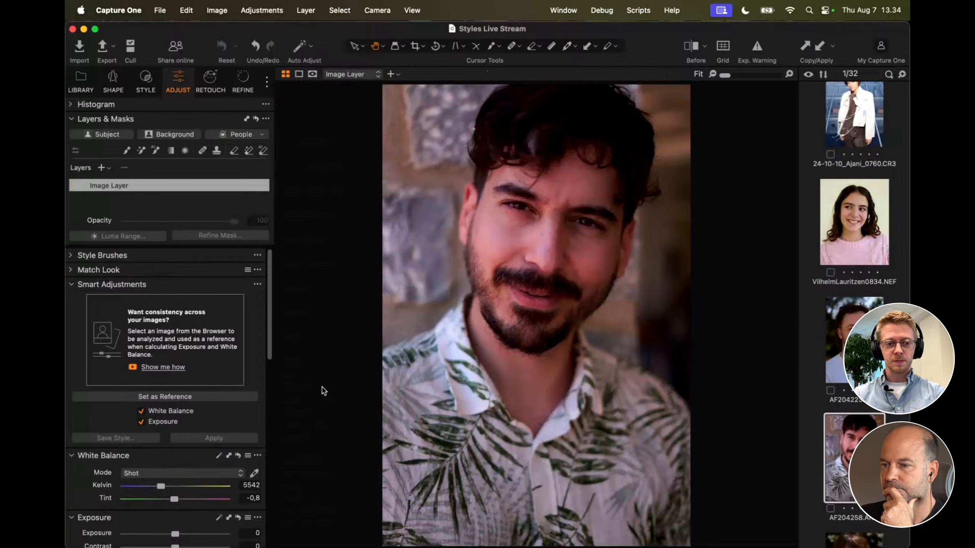
pyautogui.click(104, 289)
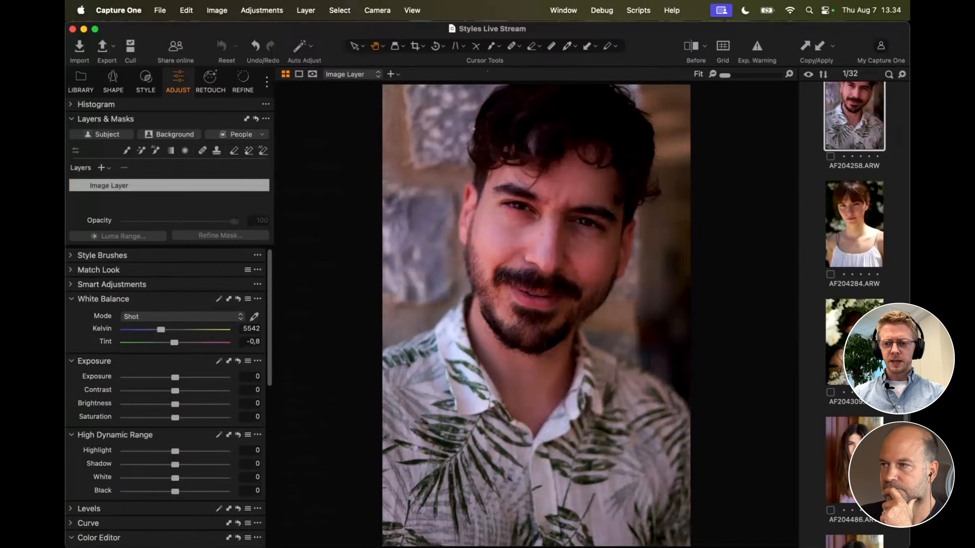
# Step: Apply the built-in Film F400 style from Film & Cine Looks to the portrait AF204284
pyautogui.click(856, 230)
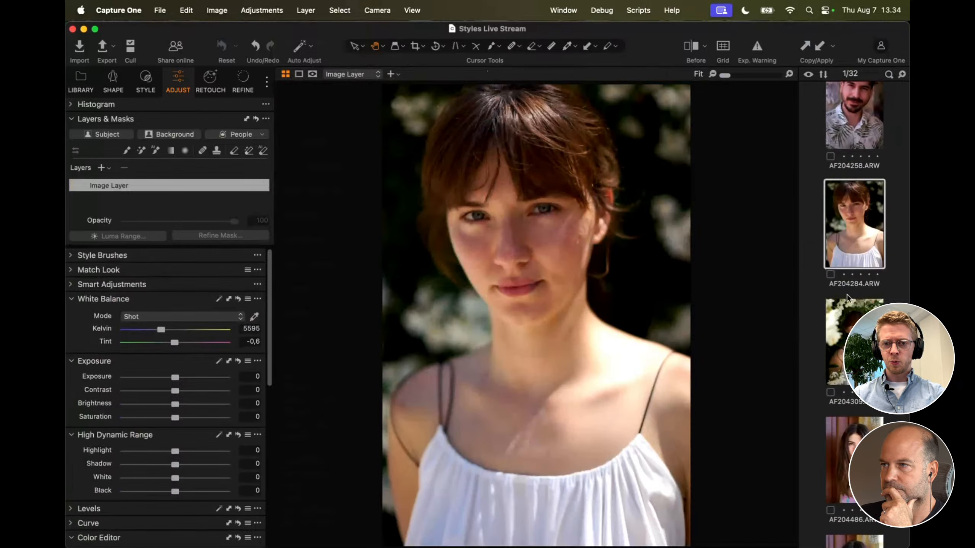
pyautogui.click(147, 85)
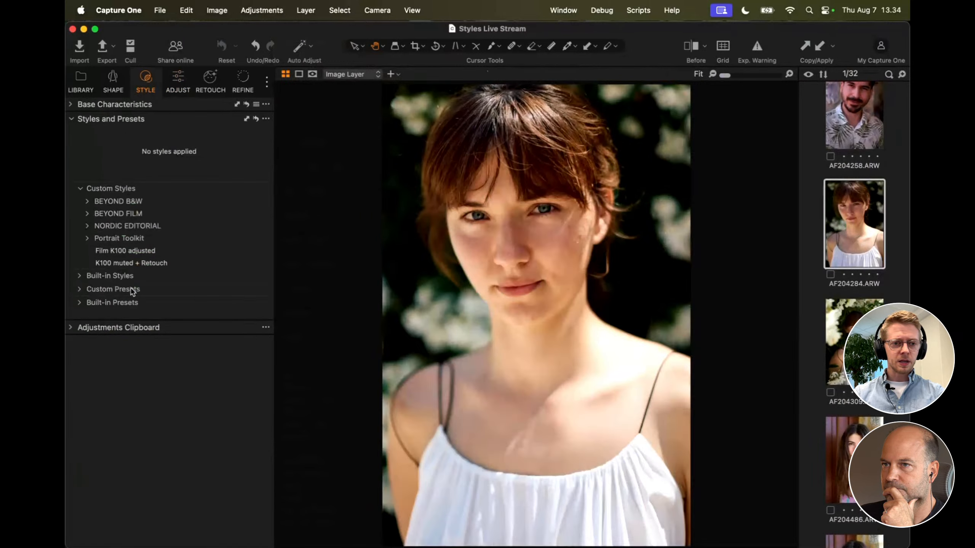
pyautogui.click(127, 276)
pyautogui.click(135, 337)
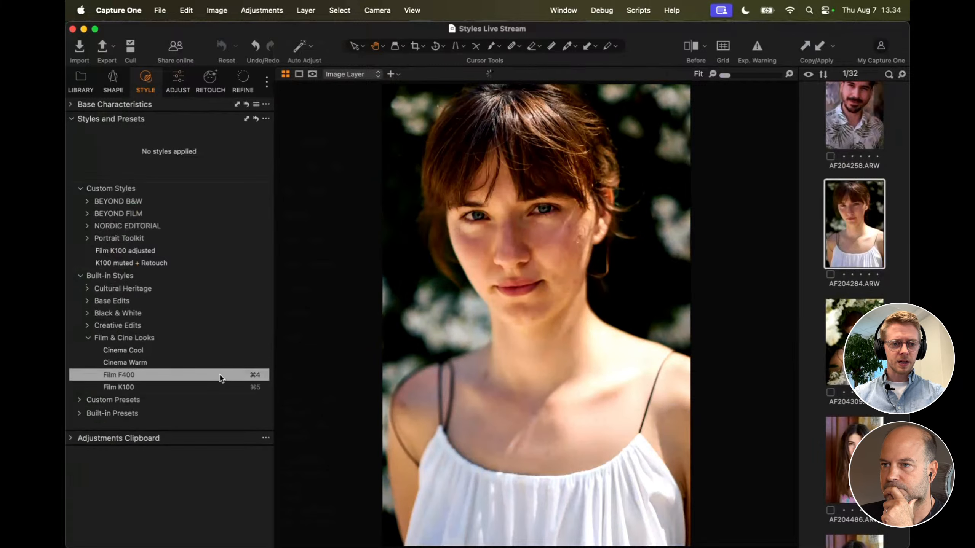
pyautogui.click(220, 376)
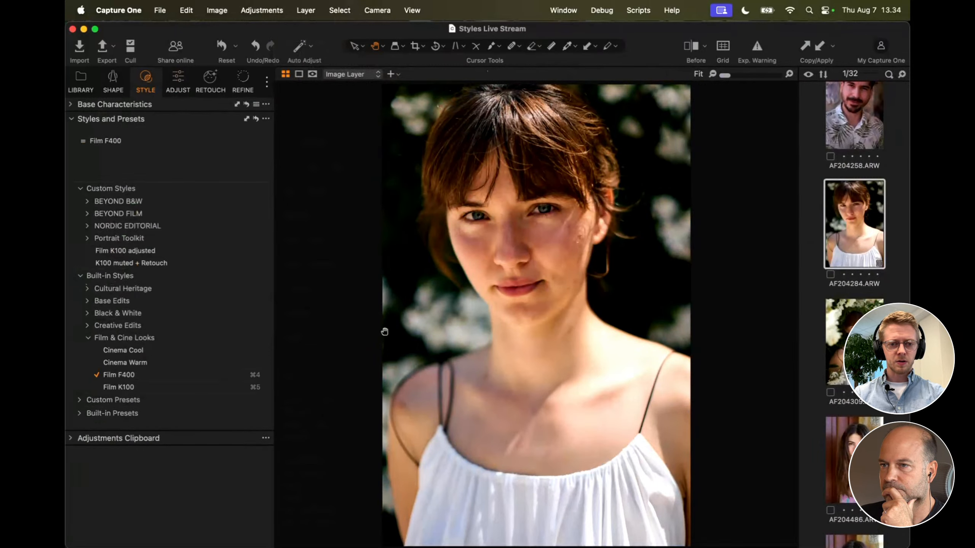
# Step: Fine-tune the styled portrait with Brightness 5 and Contrast -11
pyautogui.press('e')
pyautogui.scroll(3, 353, 364)
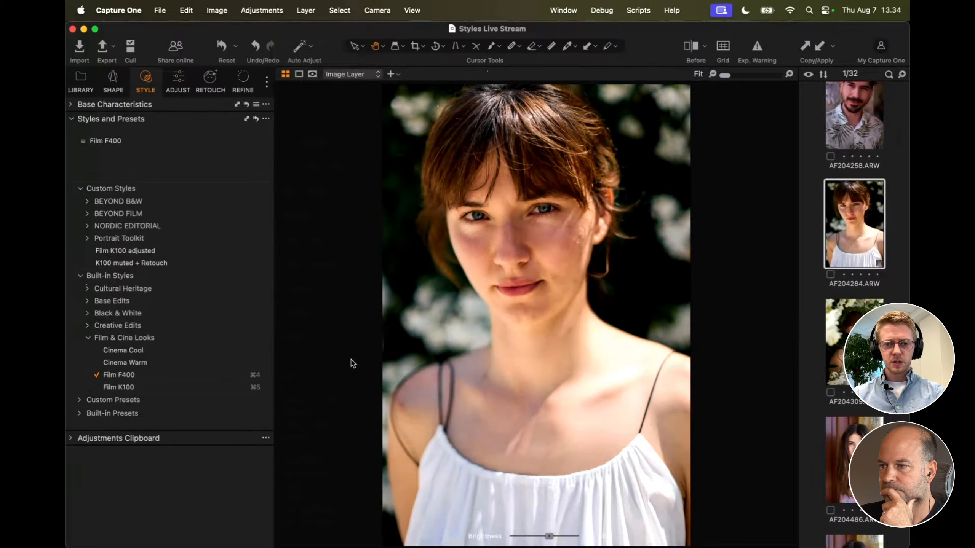
pyautogui.press('w')
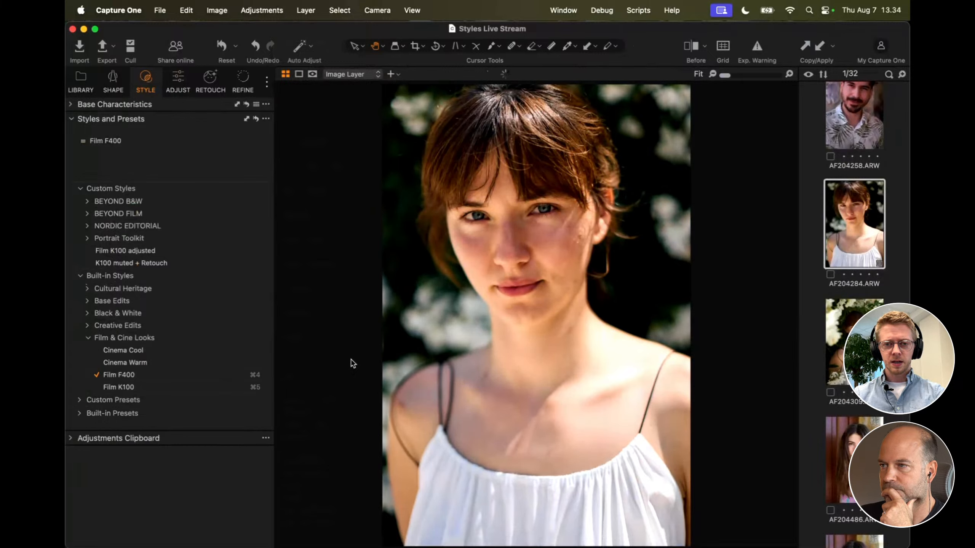
pyautogui.scroll(-2, 353, 364)
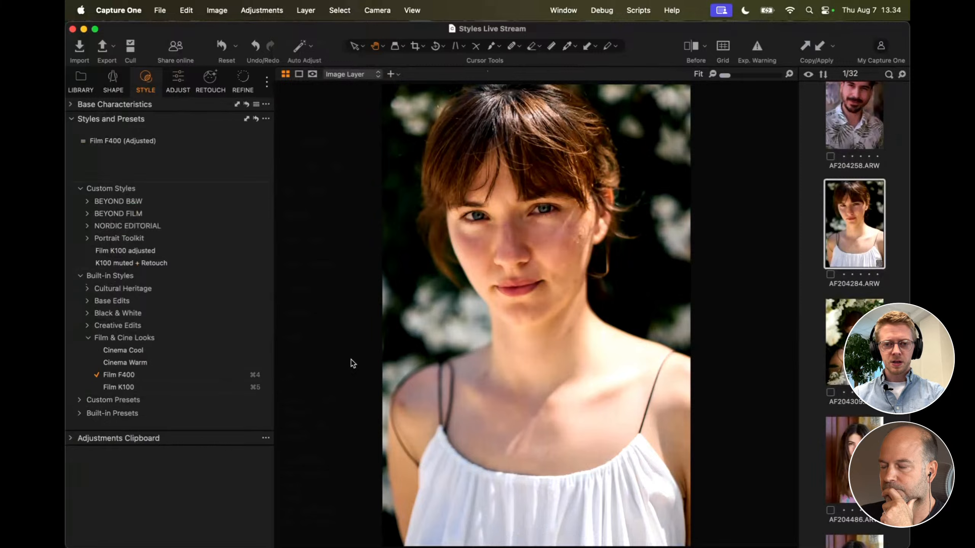
pyautogui.press('e')
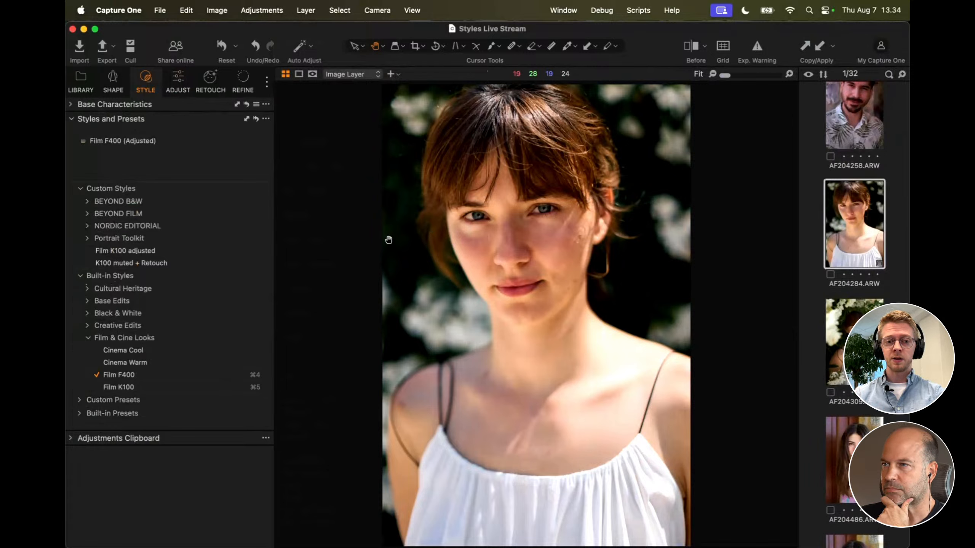
# Step: Set the adjusted AF204284 portrait as the Smart Adjustments reference for White Balance and Exposure
pyautogui.click(179, 92)
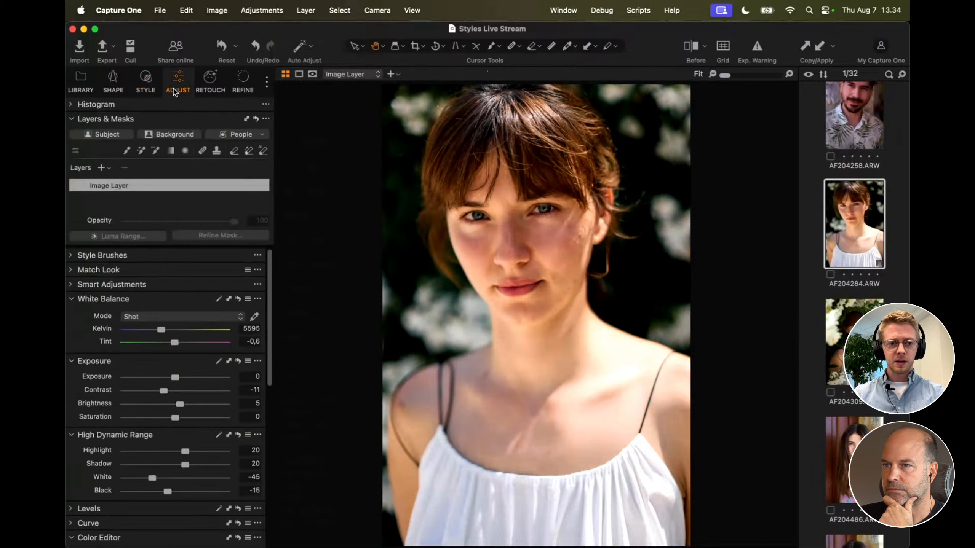
pyautogui.click(129, 286)
pyautogui.click(180, 398)
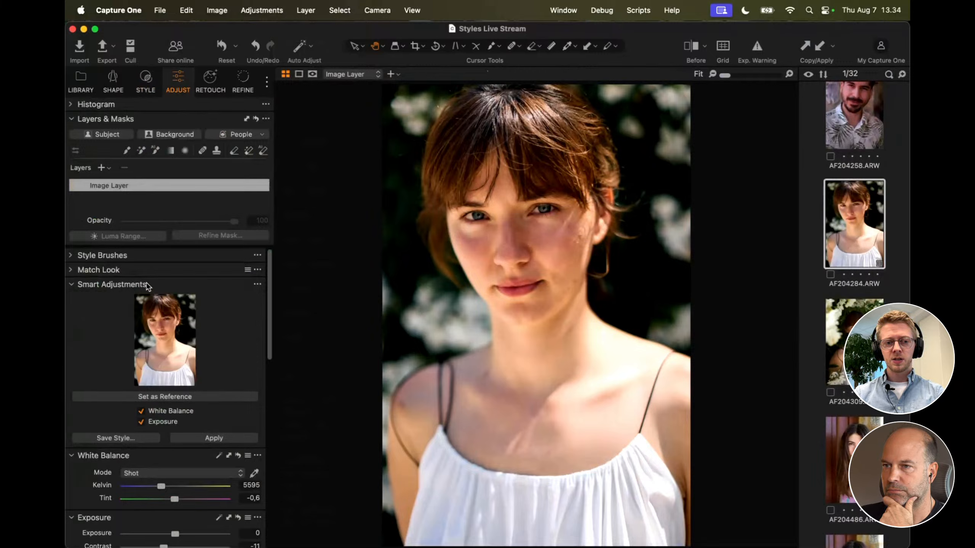
# Step: Save the look as a style named F400 + SA, including Smart White Balance, Smart Exposure and the Film F400 adjustments
pyautogui.click(117, 438)
pyautogui.moveTo(140, 216); pyautogui.dragTo(435, 107)
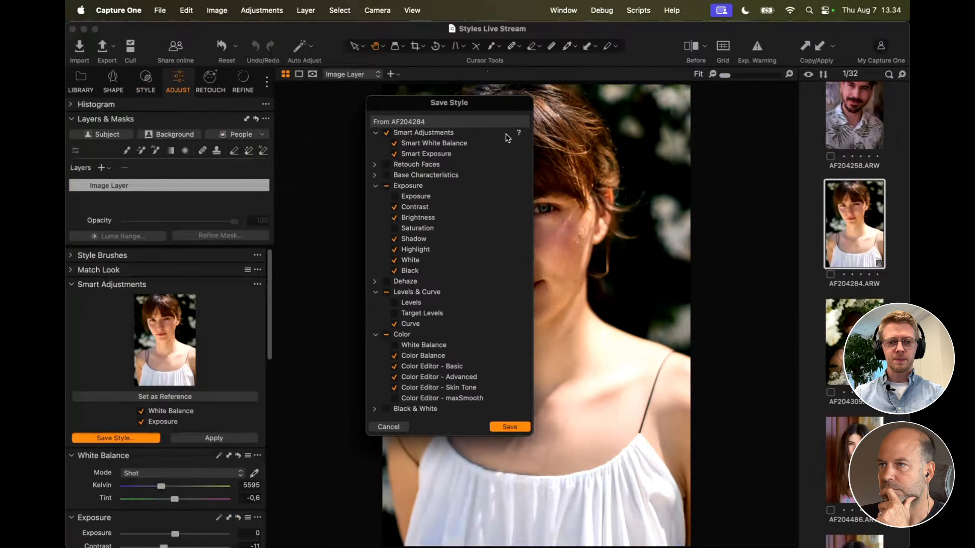
pyautogui.moveTo(519, 133)
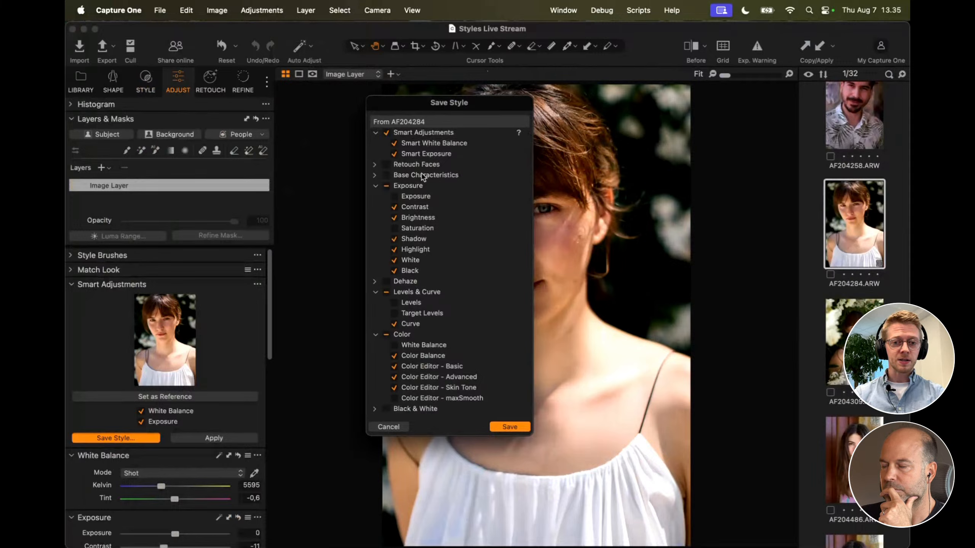
pyautogui.scroll(-3, 411, 214)
pyautogui.scroll(3, 409, 211)
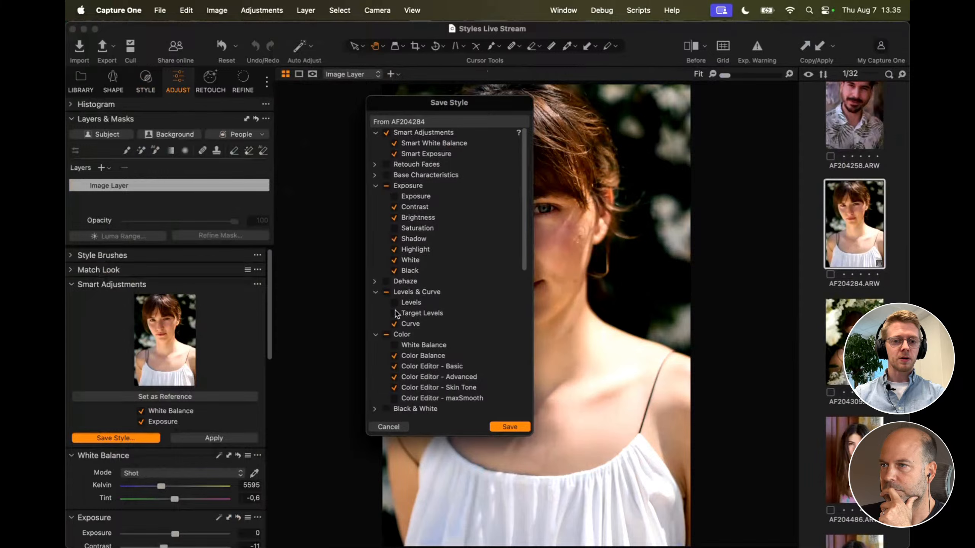
pyautogui.scroll(-6, 405, 350)
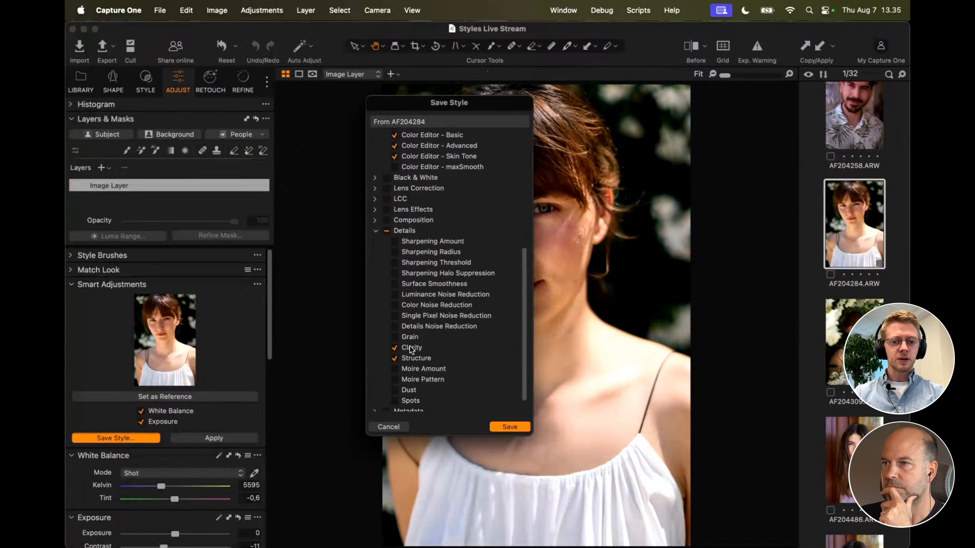
pyautogui.click(509, 426)
pyautogui.write('F400 +')
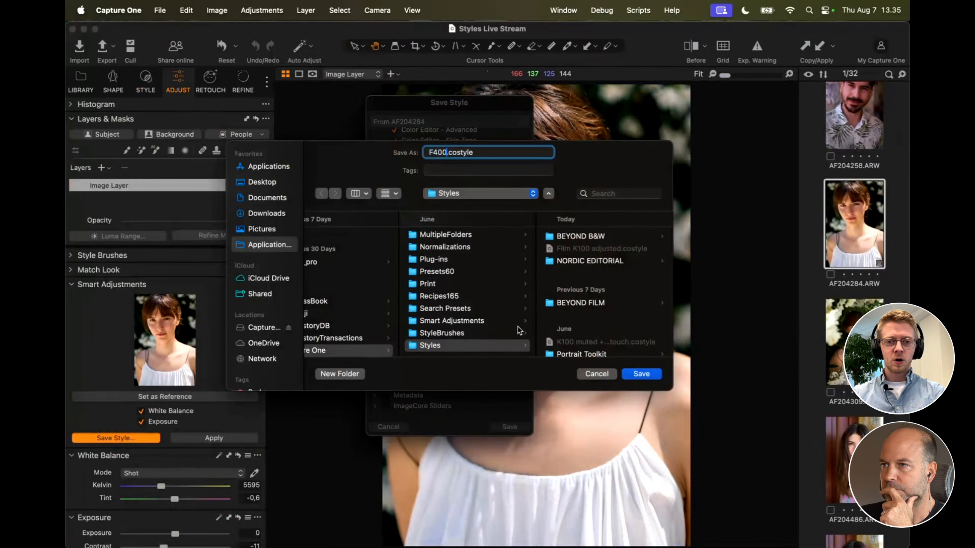
pyautogui.write(' SA')
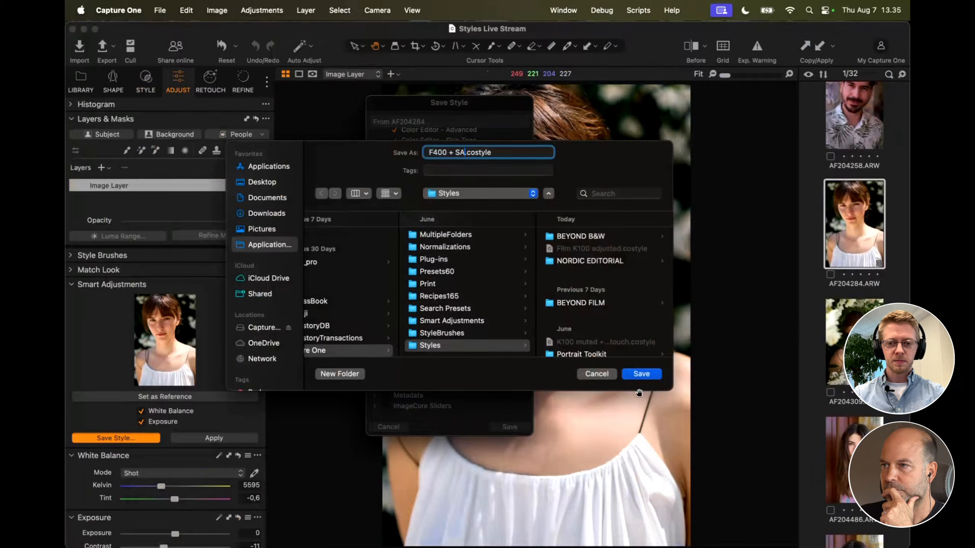
pyautogui.click(640, 376)
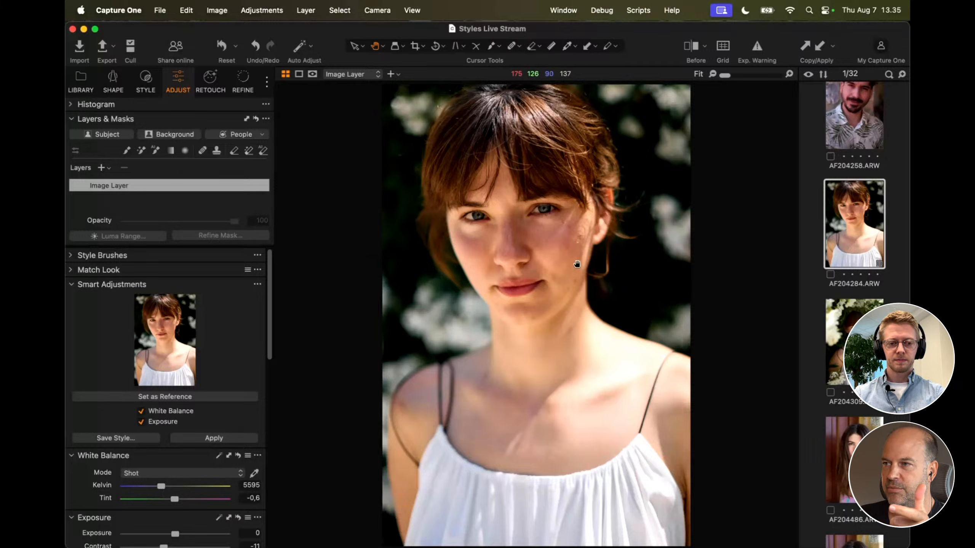
# Step: Show the portraits AF204258 and AF204284 side by side, with AF204284 as the active photo
pyautogui.keyDown('super'); pyautogui.click(841, 123); pyautogui.keyUp('super')
pyautogui.click(478, 204)
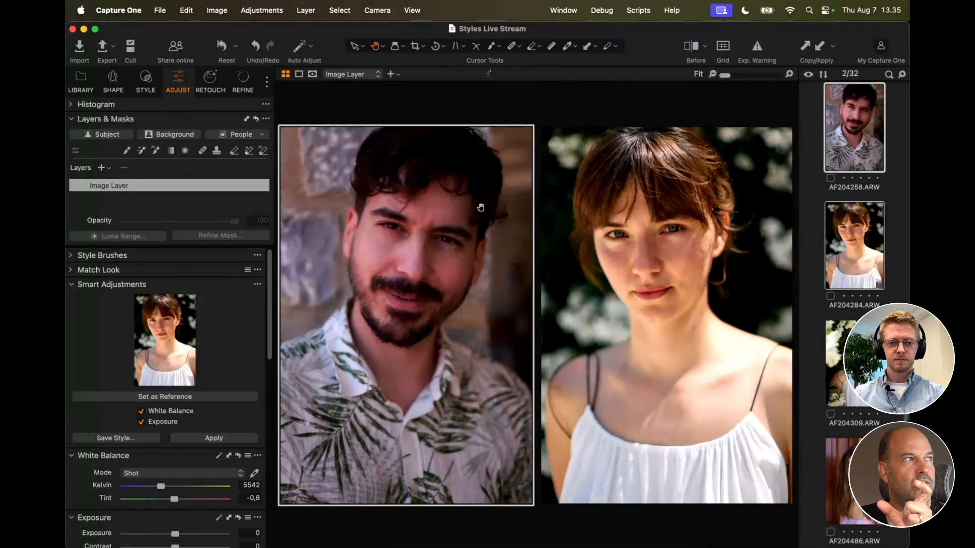
pyautogui.click(216, 10)
pyautogui.click(224, 31)
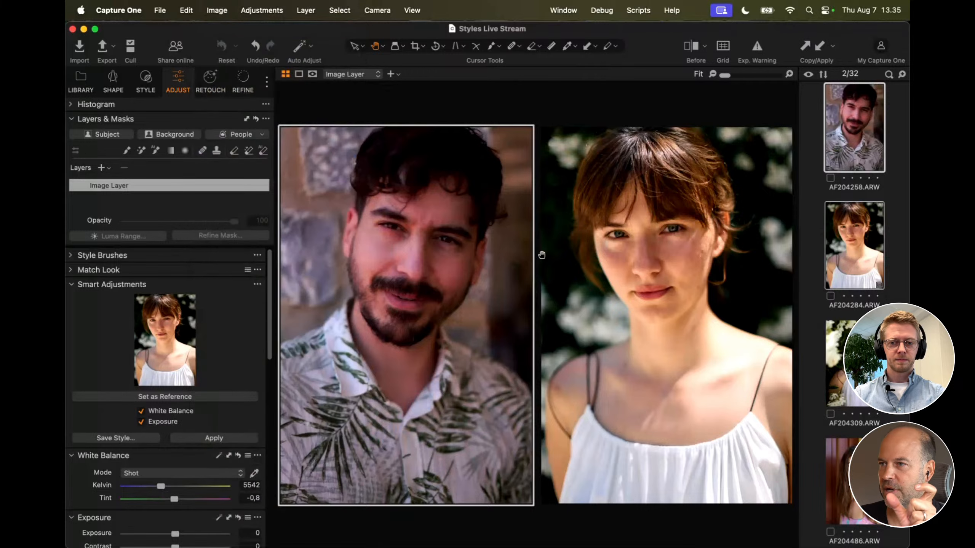
pyautogui.click(633, 261)
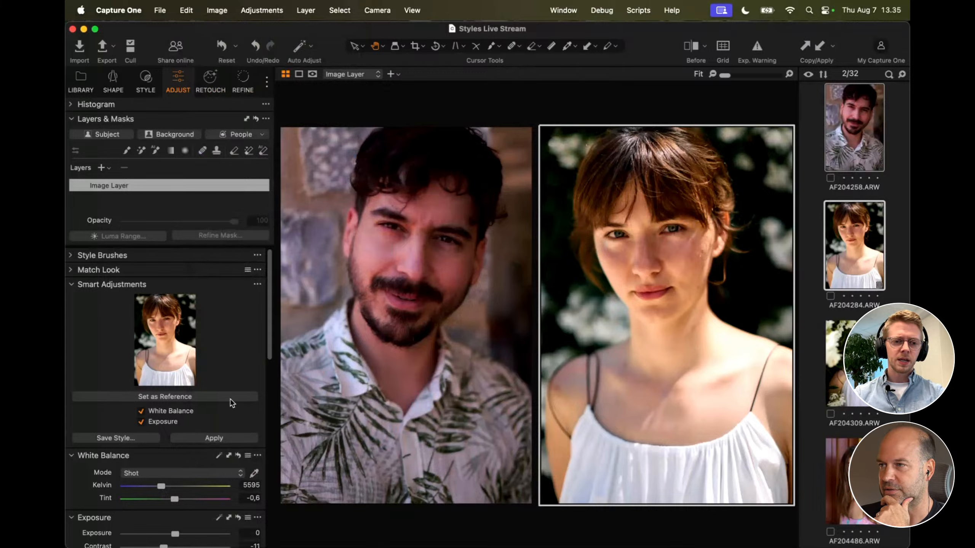
# Step: Reveal the saved F400 + SA style among the custom styles while keeping the AF204284 portrait active
pyautogui.click(106, 285)
pyautogui.click(156, 83)
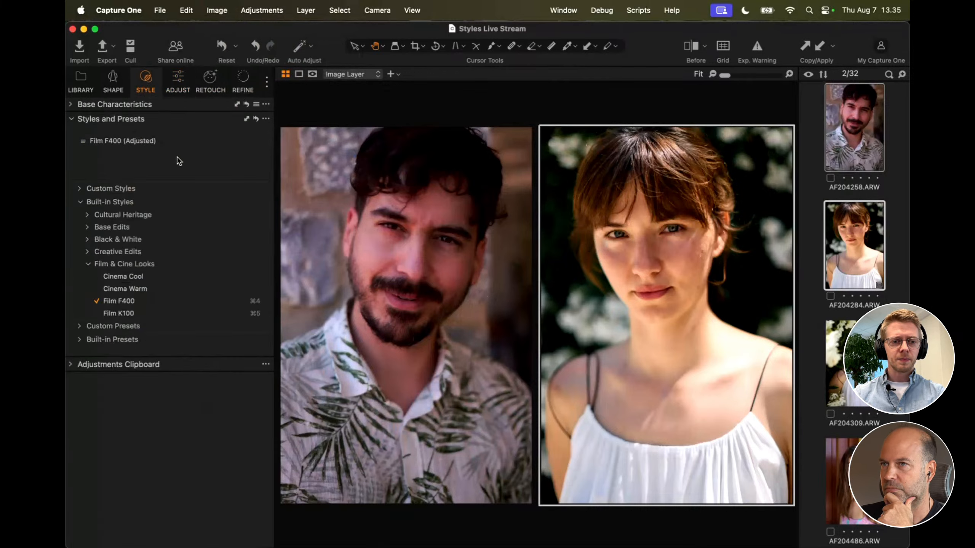
pyautogui.click(122, 189)
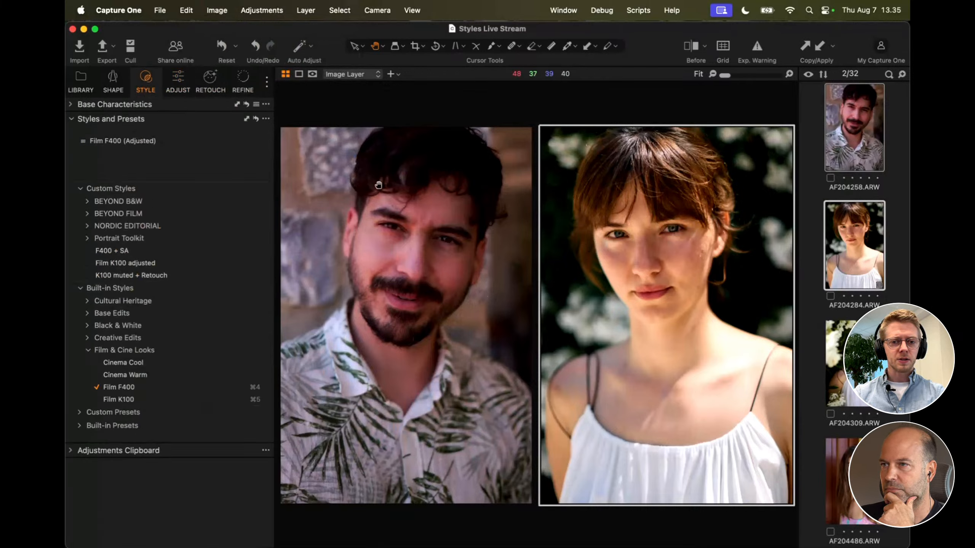
pyautogui.click(413, 211)
pyautogui.click(668, 206)
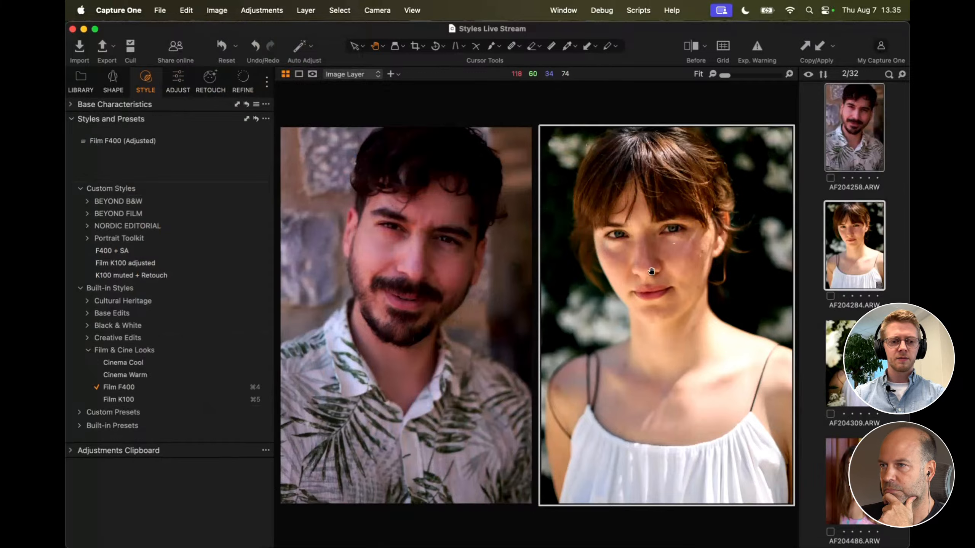
# Step: Apply the custom F400 + SA style to the AF204258 portrait
pyautogui.click(421, 256)
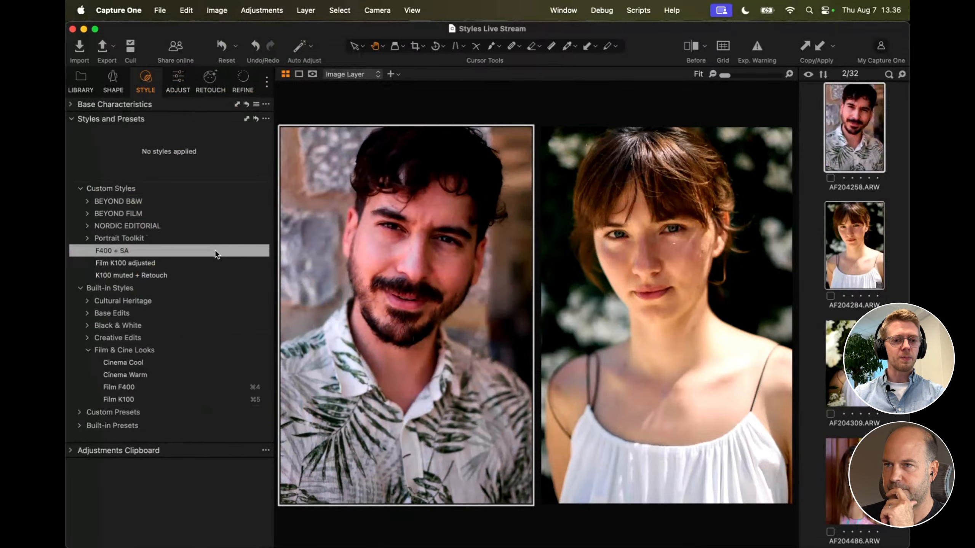
pyautogui.click(216, 253)
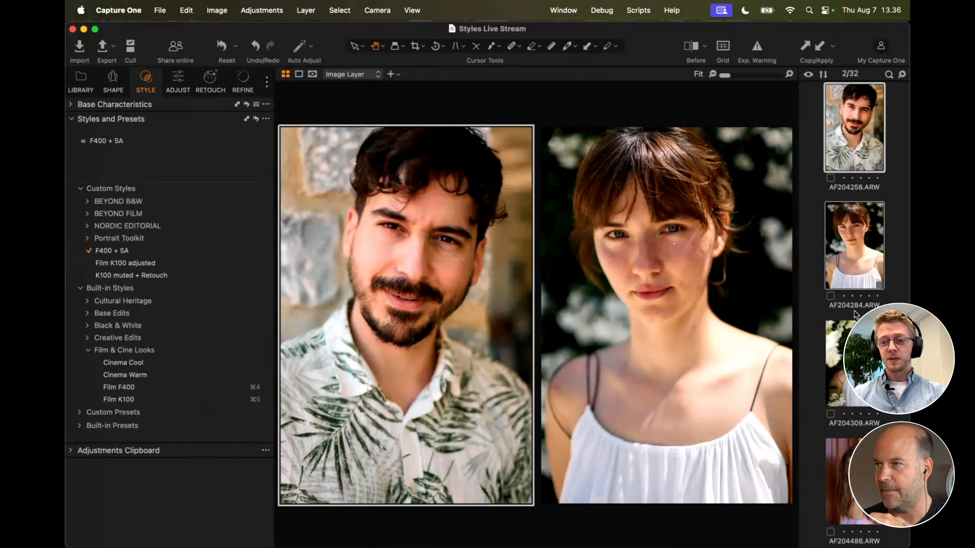
# Step: Select the 12 photos from the pink-sweater portrait through AF204657 and enable editing of all selected variants
pyautogui.press('alt+super+v')
pyautogui.click(521, 281)
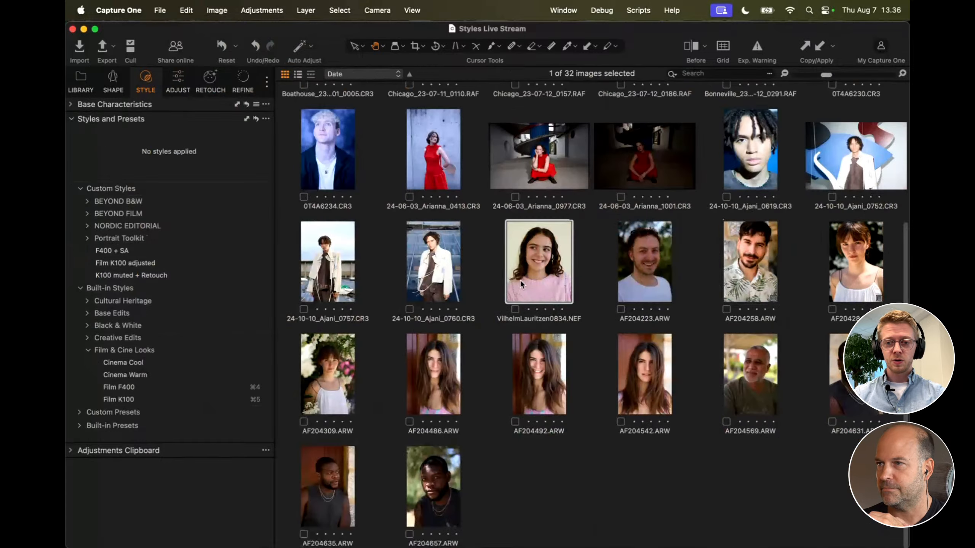
pyautogui.keyDown('shift'); pyautogui.click(443, 501); pyautogui.keyUp('shift')
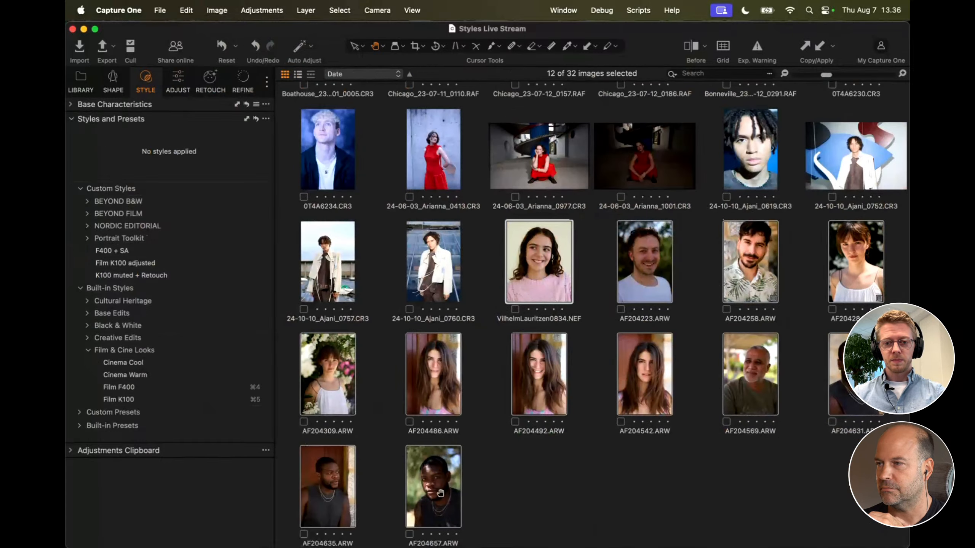
pyautogui.press('alt+super+v')
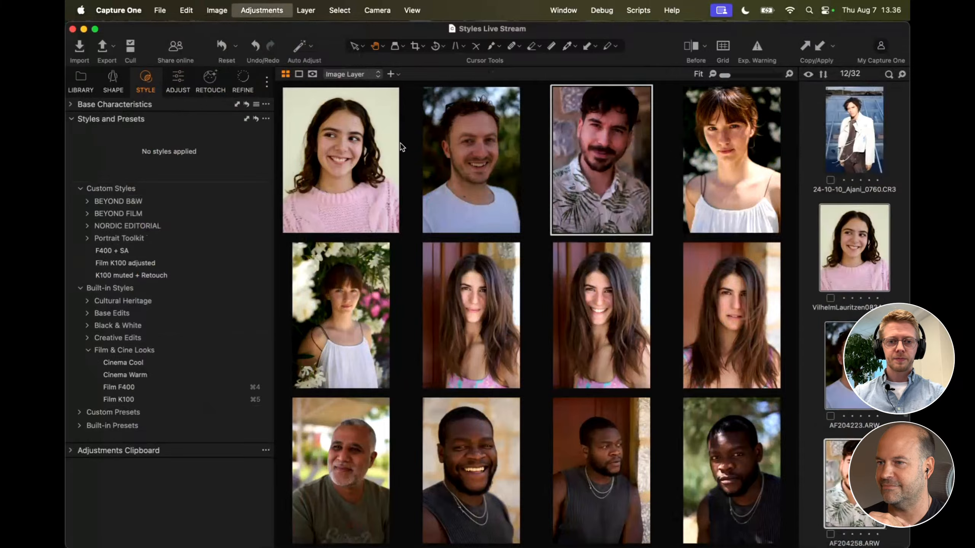
pyautogui.click(223, 11)
pyautogui.click(223, 30)
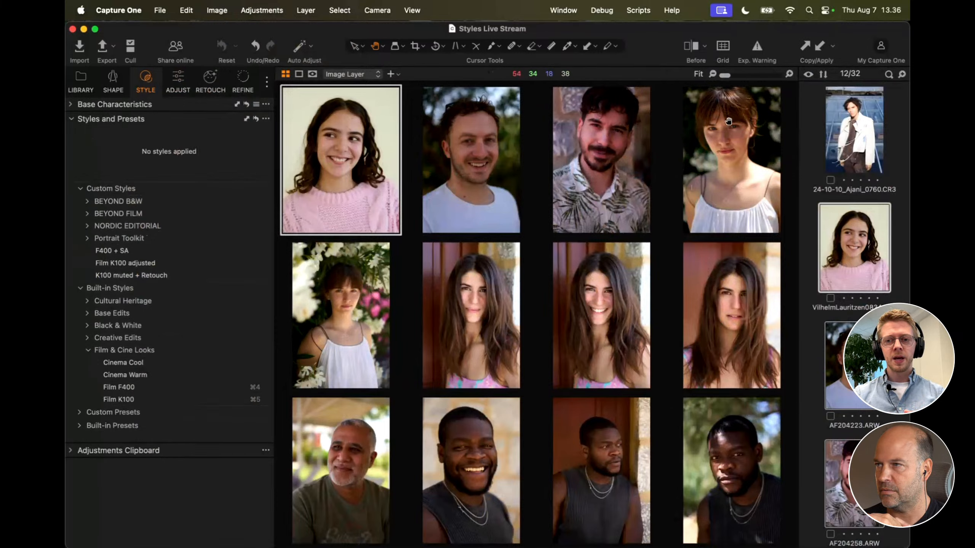
# Step: Apply the F400 + SA style to all 12 selected portraits, with the pink-sweater portrait as the active photo
pyautogui.click(720, 132)
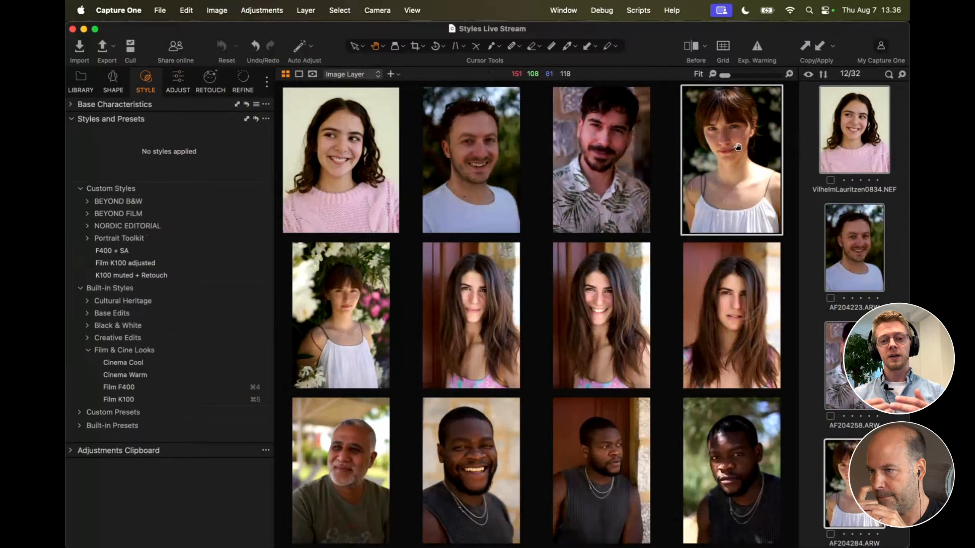
pyautogui.click(309, 167)
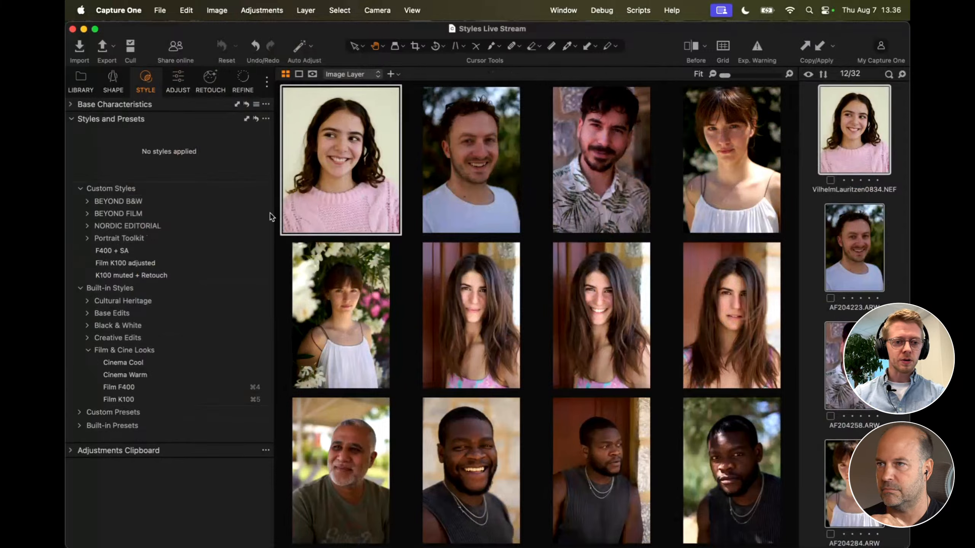
pyautogui.click(167, 250)
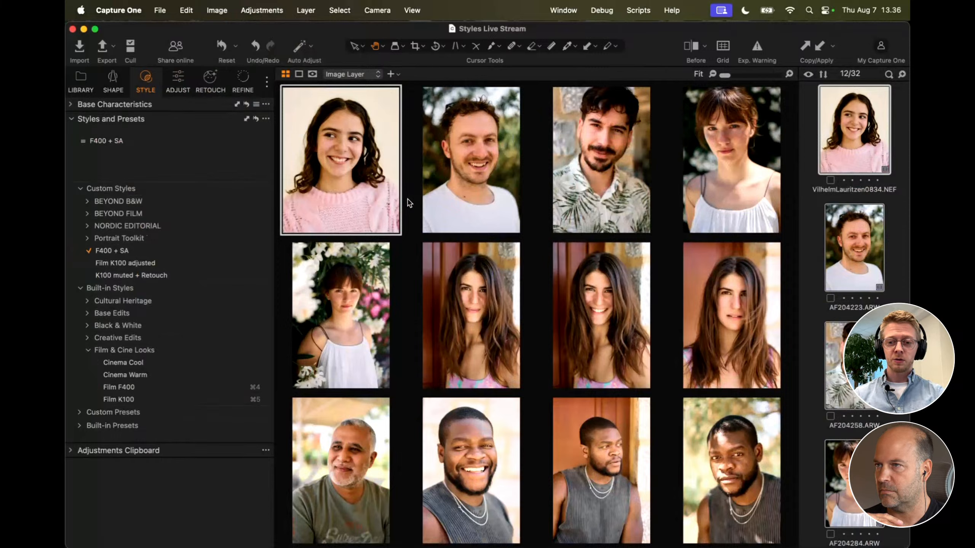
# Step: Disable editing of all selected variants and lower the exposure individually on AF204631, AF204635 and AF204657
pyautogui.click(345, 472)
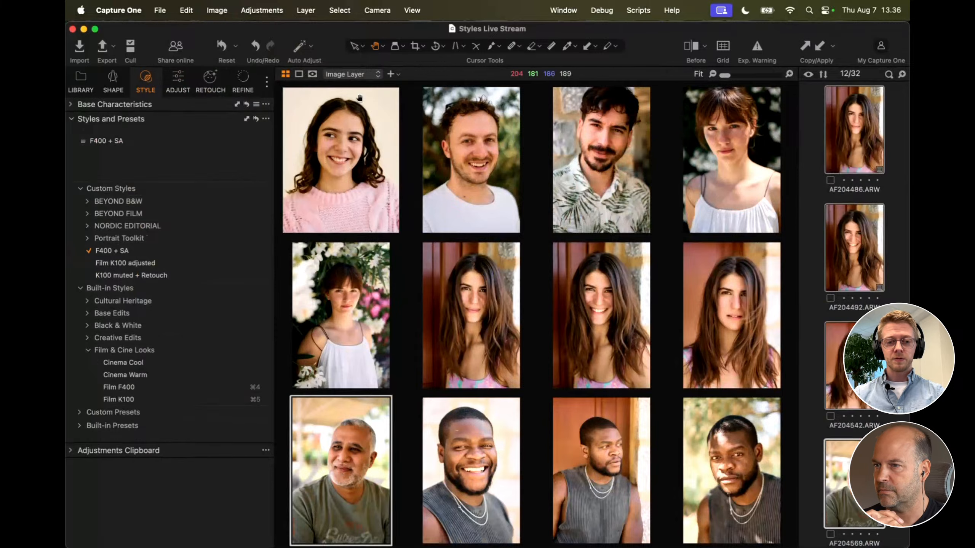
pyautogui.click(216, 11)
pyautogui.click(221, 30)
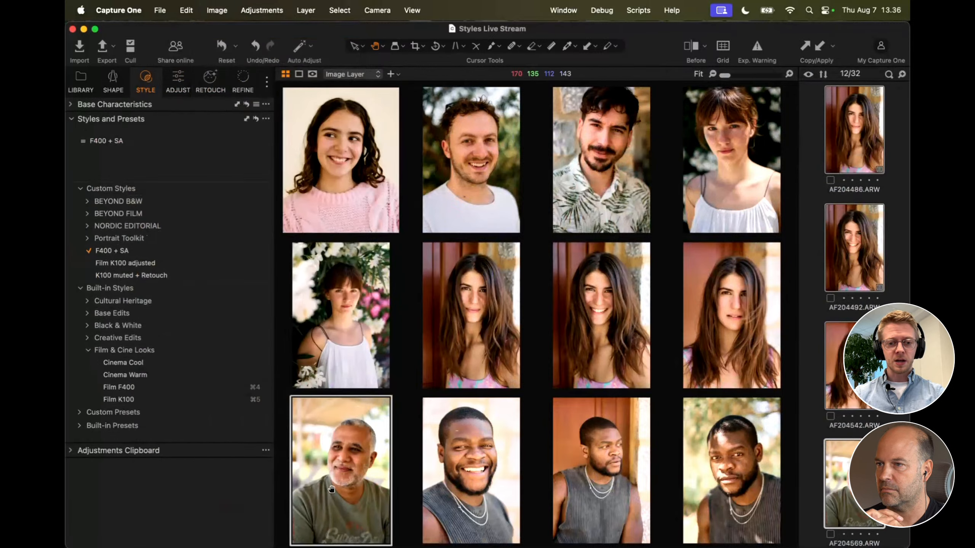
pyautogui.click(490, 482)
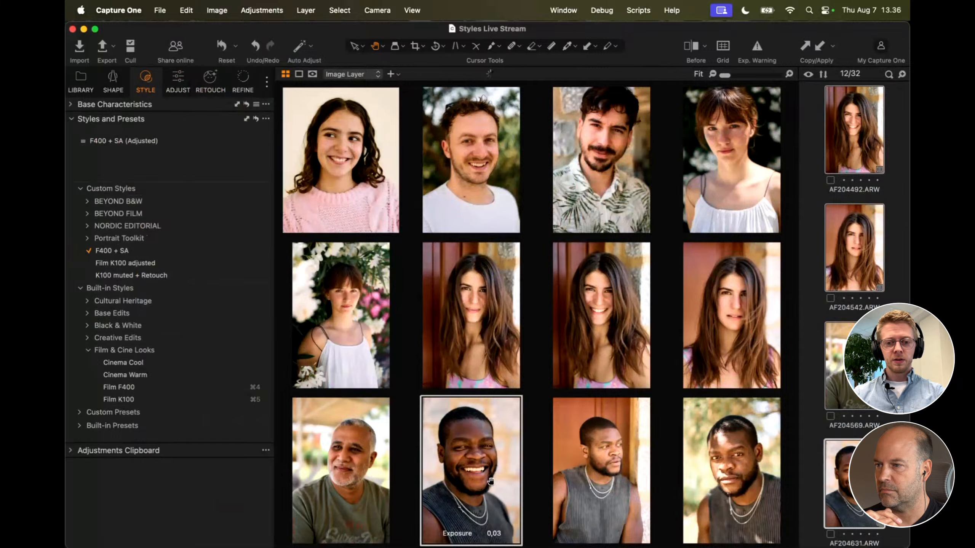
pyautogui.click(626, 485)
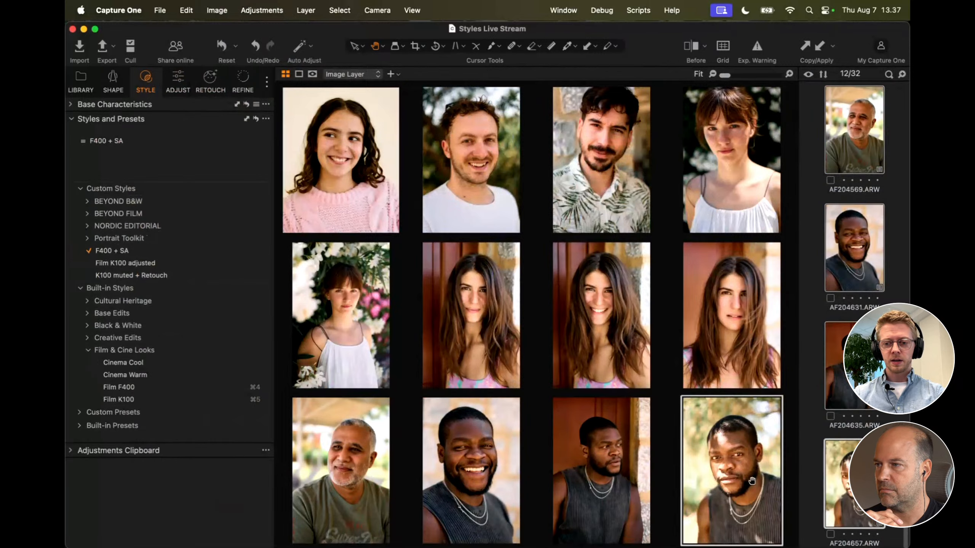
pyautogui.click(731, 482)
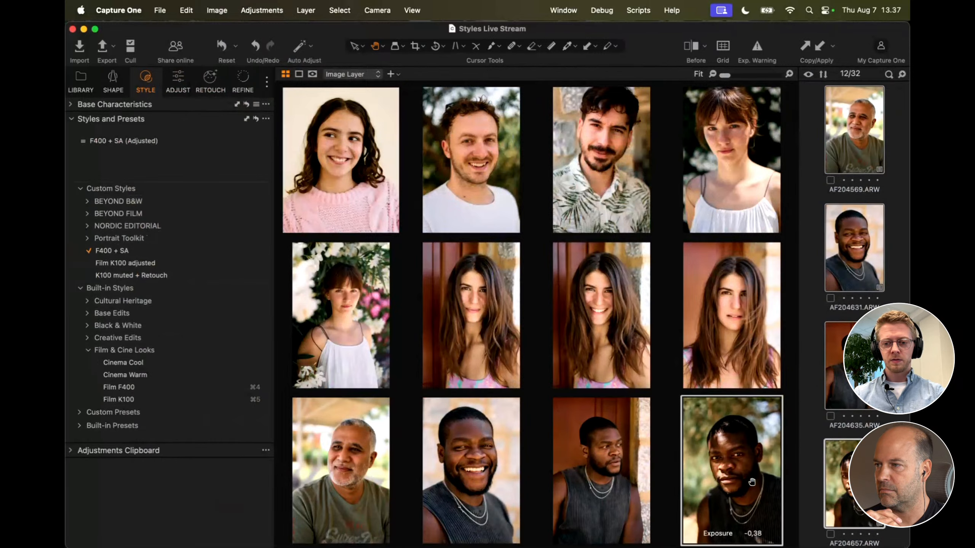
# Step: View AF204657 alone and alongside its neighbours, and reselect all 12 portraits back to the pink-sweater photo
pyautogui.click(817, 458)
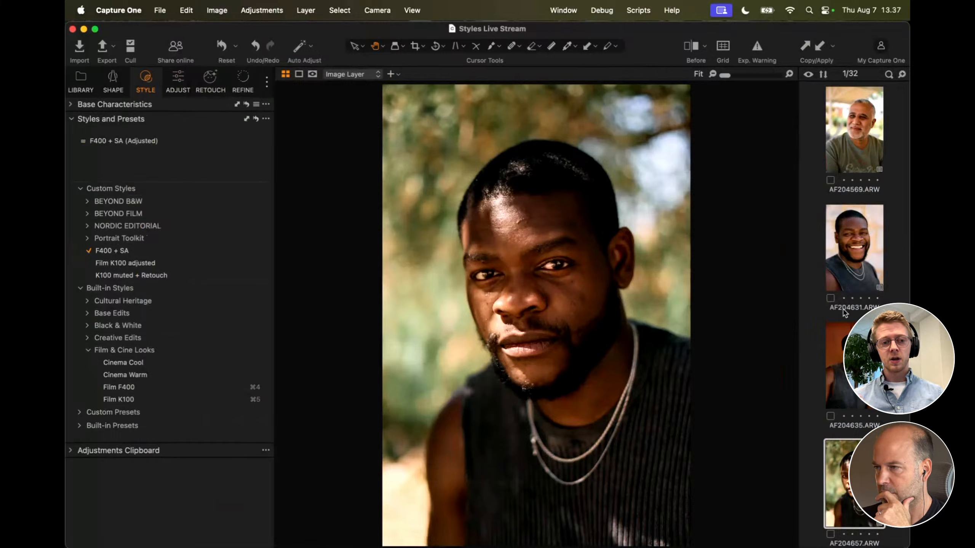
pyautogui.keyDown('shift'); pyautogui.click(854, 130); pyautogui.keyUp('shift')
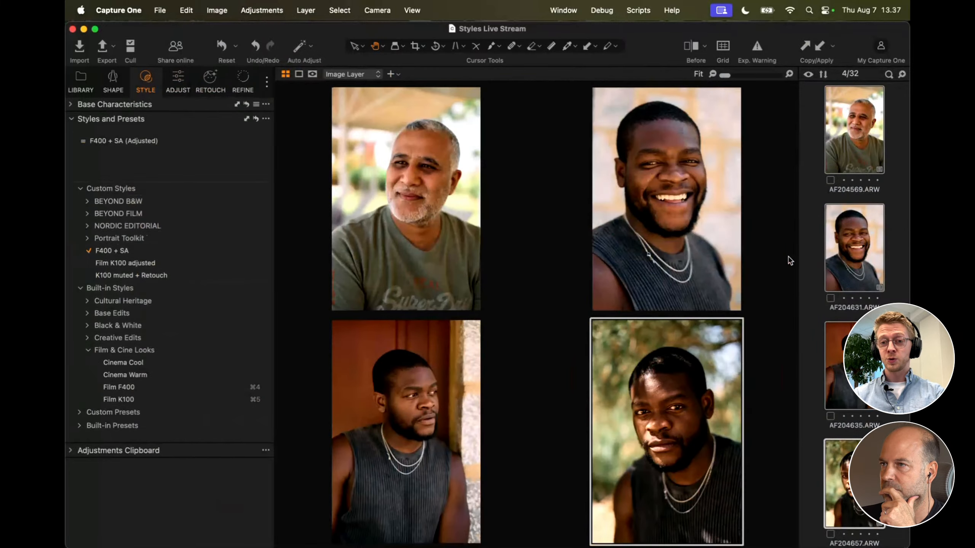
pyautogui.click(698, 246)
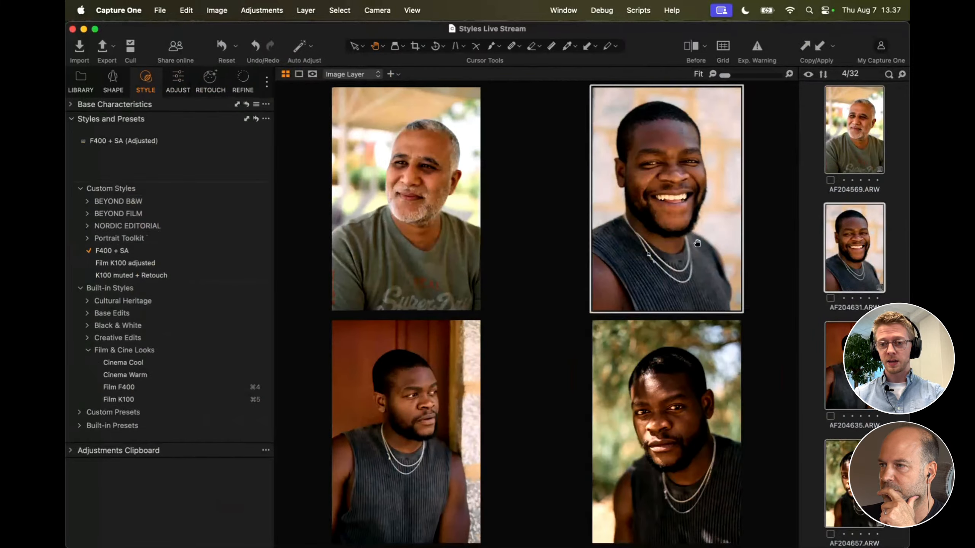
pyautogui.click(896, 327)
pyautogui.click(854, 484)
pyautogui.scroll(20, 887, 255)
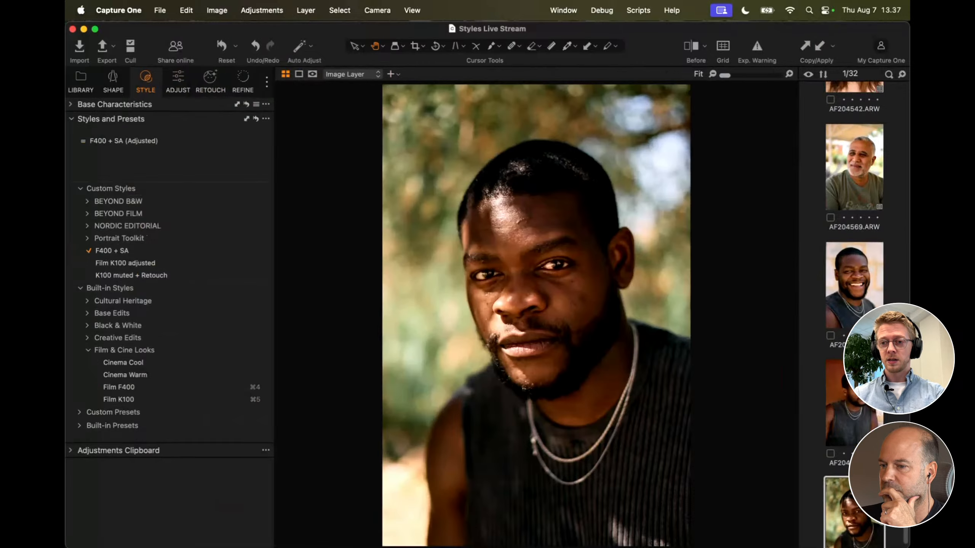
pyautogui.scroll(-12, 888, 255)
pyautogui.scroll(3, 888, 255)
pyautogui.scroll(3, 888, 255)
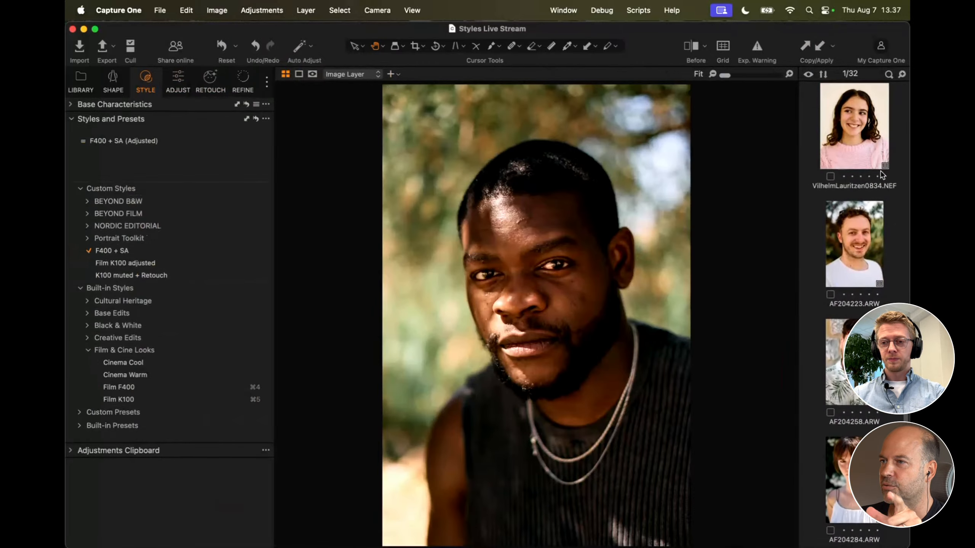
pyautogui.keyDown('shift'); pyautogui.click(867, 135); pyautogui.keyUp('shift')
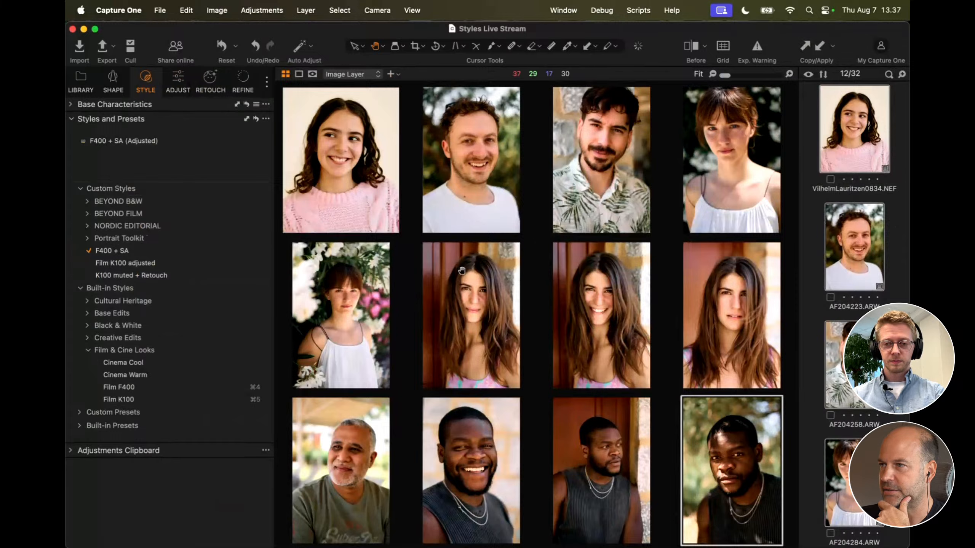
# Step: Compare the before and after versions of the 12 styled portraits
pyautogui.press('y')
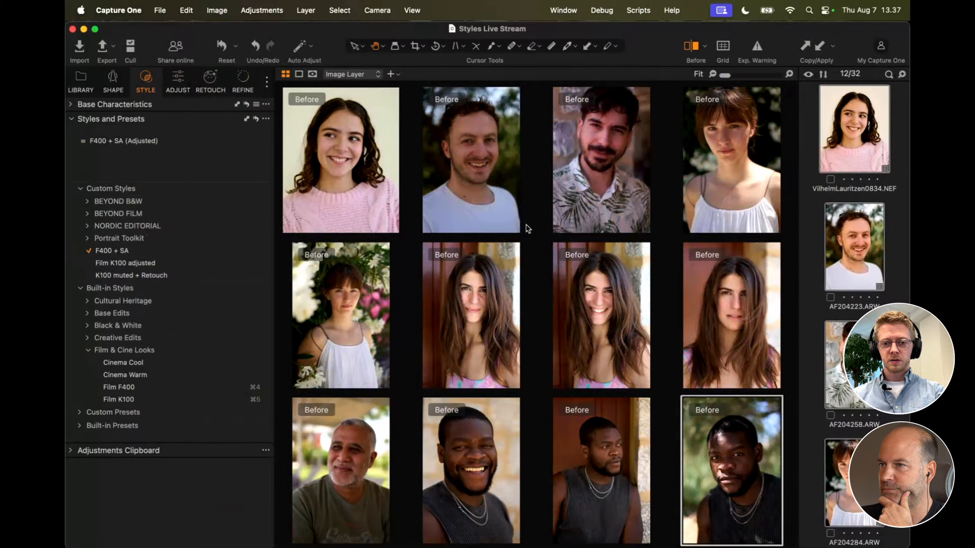
pyautogui.press('y')
pyautogui.press('y')
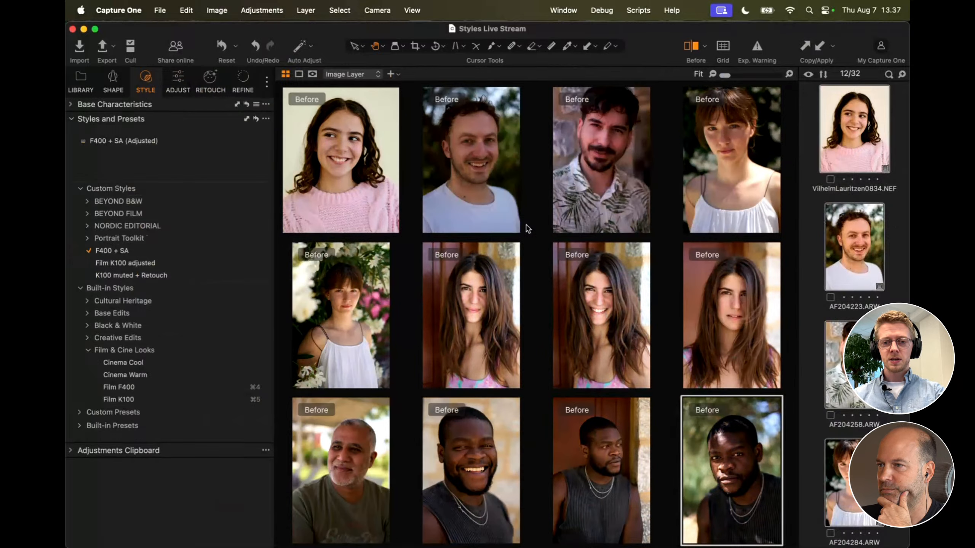
pyautogui.press('y')
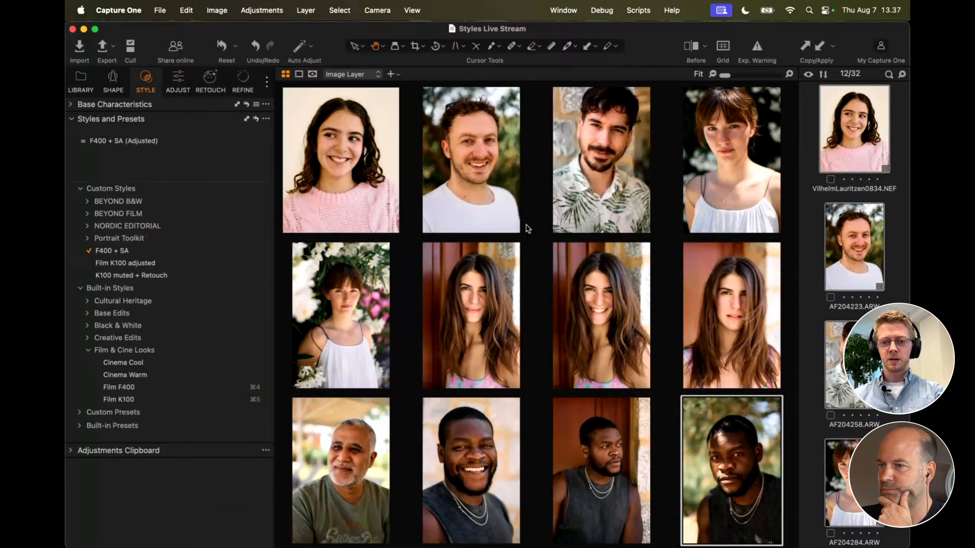
pyautogui.press('y')
pyautogui.press('y')
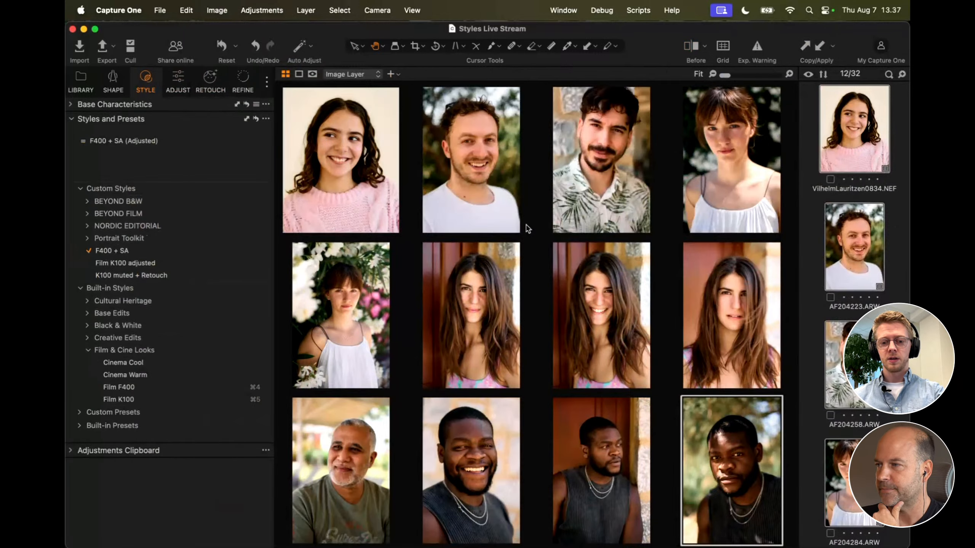
# Step: Select the photos from 0T4A6230 through the darkest red-dress shot plus the first IMG_14292021_08_23 variant, and show all six with the browser hidden
pyautogui.press('super+alt+v')
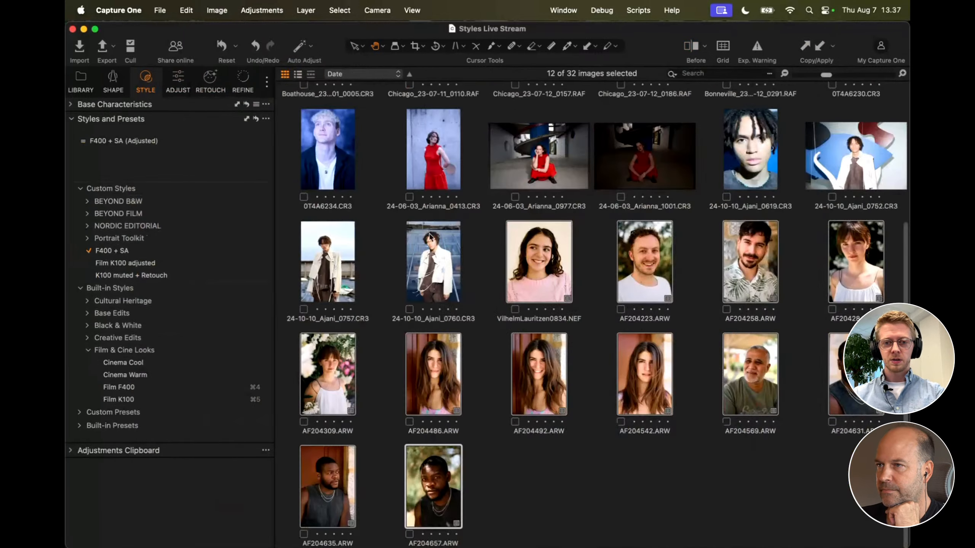
pyautogui.click(645, 164)
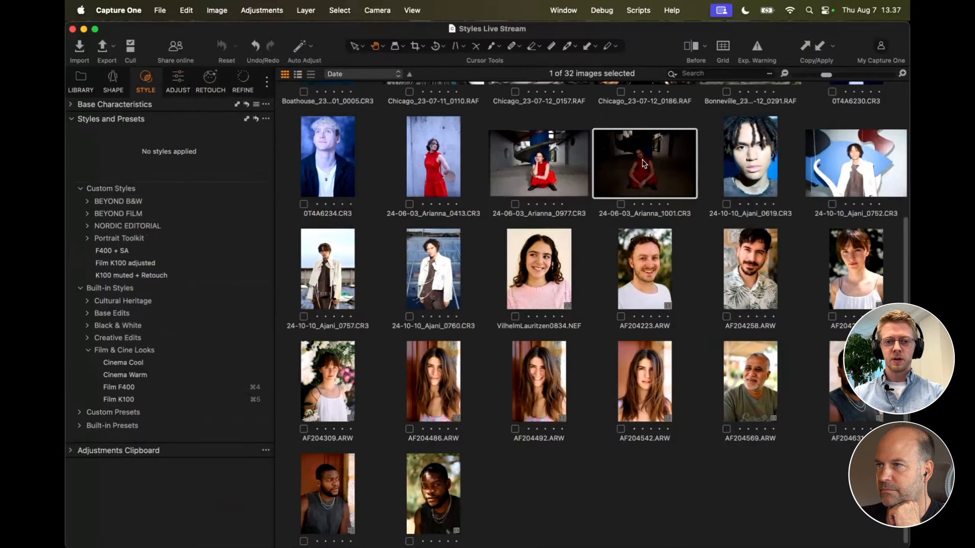
pyautogui.scroll(5, 816, 205)
pyautogui.keyDown('shift'); pyautogui.click(869, 217); pyautogui.keyUp('shift')
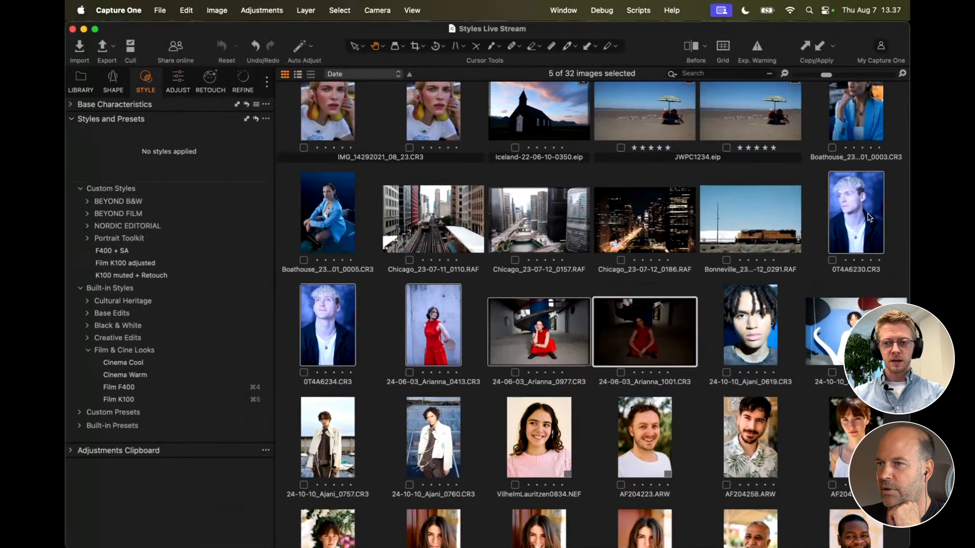
pyautogui.press('super+alt+v')
pyautogui.press('super+alt+v')
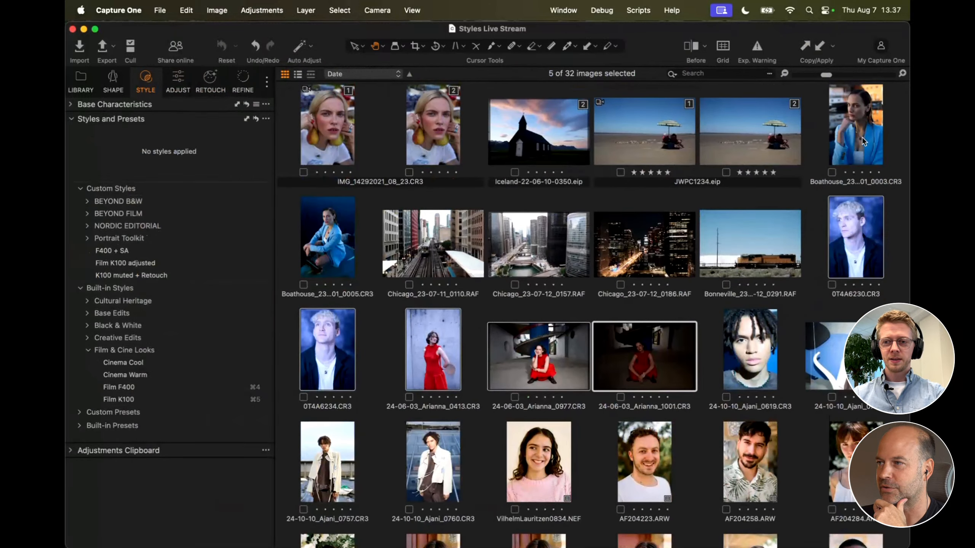
pyautogui.keyDown('super'); pyautogui.click(309, 117); pyautogui.keyUp('super')
pyautogui.press('super+alt+v')
pyautogui.press('super+shift+b')
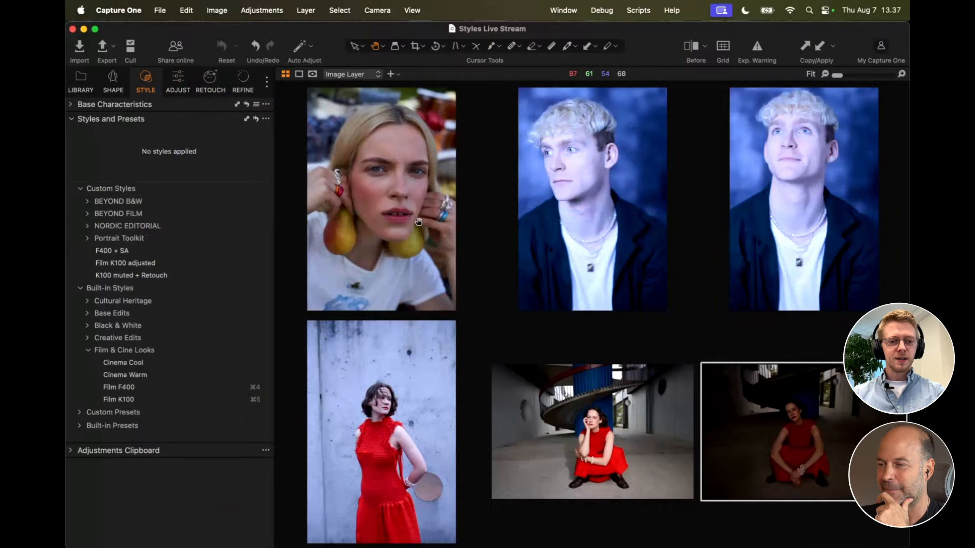
# Step: Try Film F400 on the darkest red-dress photo, and enable editing of all selected variants with the pear-earring portrait active
pyautogui.click(256, 387)
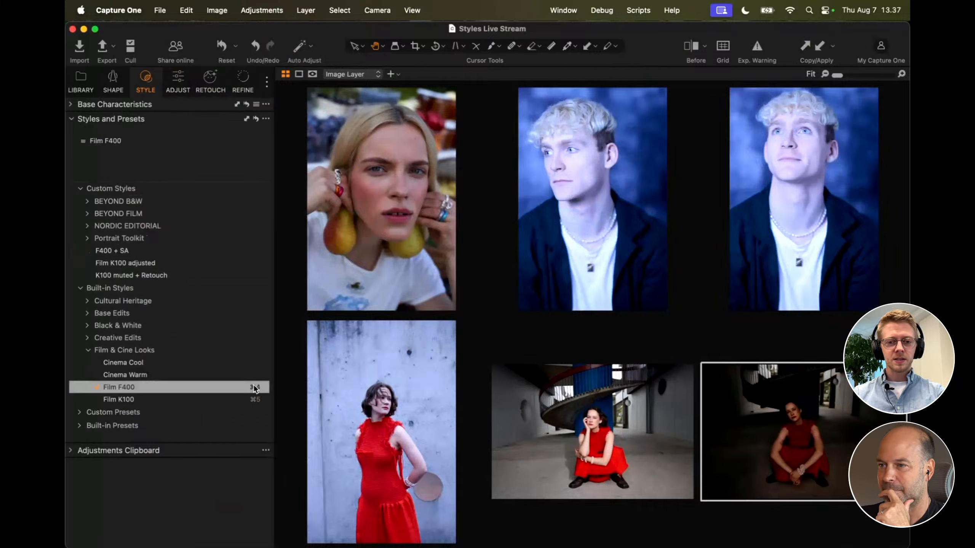
pyautogui.click(407, 239)
pyautogui.click(217, 10)
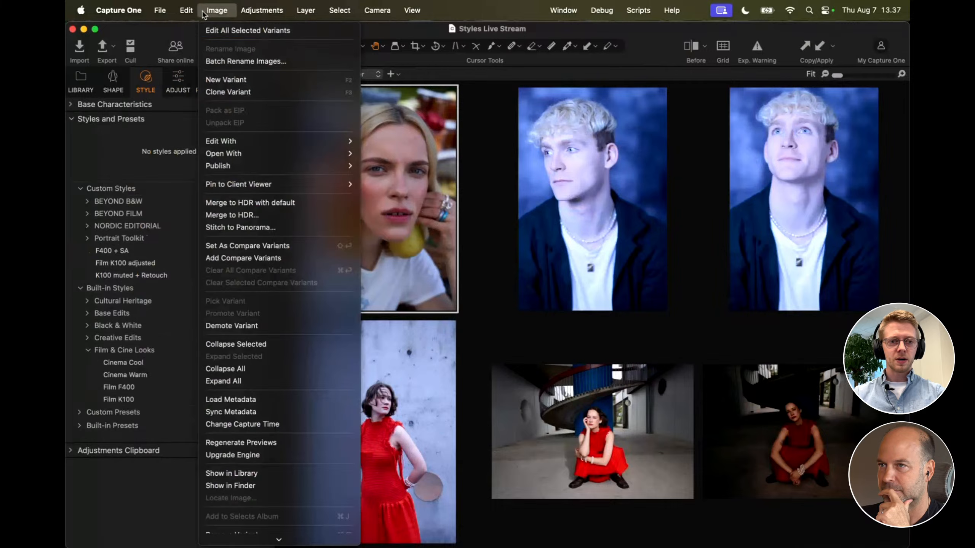
pyautogui.click(219, 29)
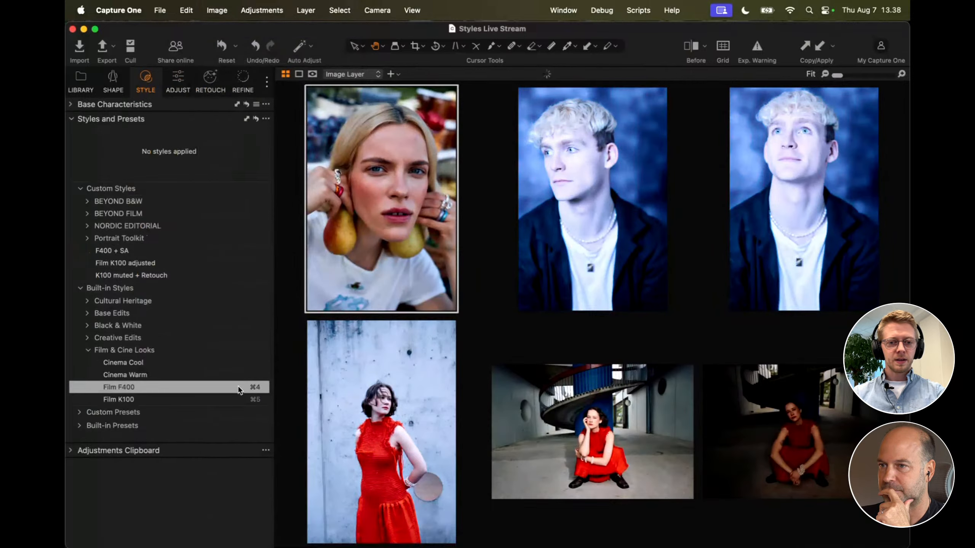
# Step: Try the built-in Film F400 style on all six selected photos and undo it
pyautogui.click(255, 387)
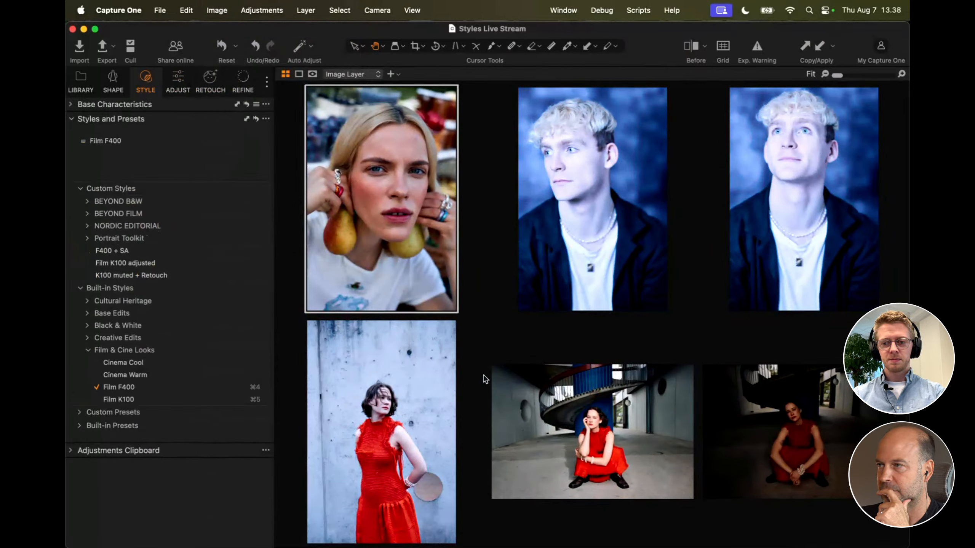
pyautogui.press('super+z')
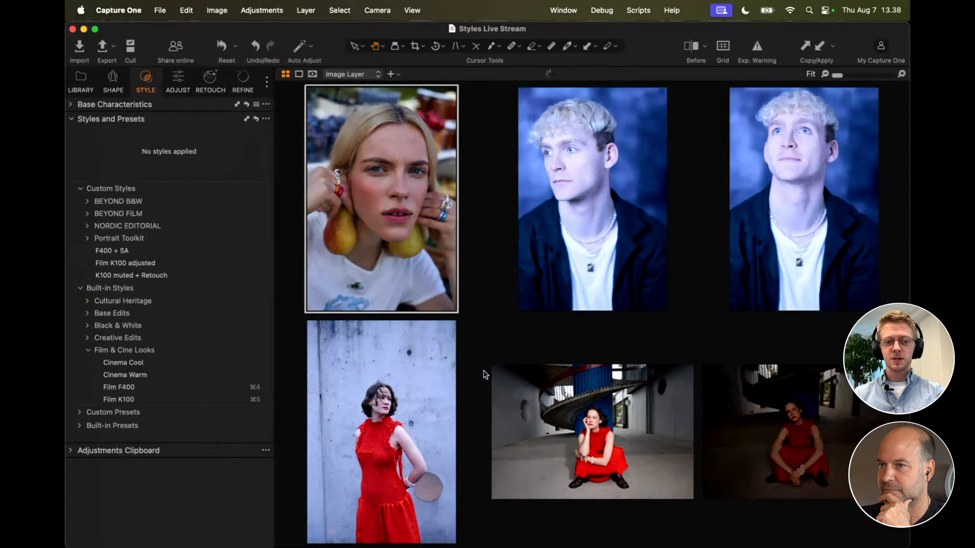
# Step: Apply the custom F400 + SA style to all six selected photos
pyautogui.click(147, 251)
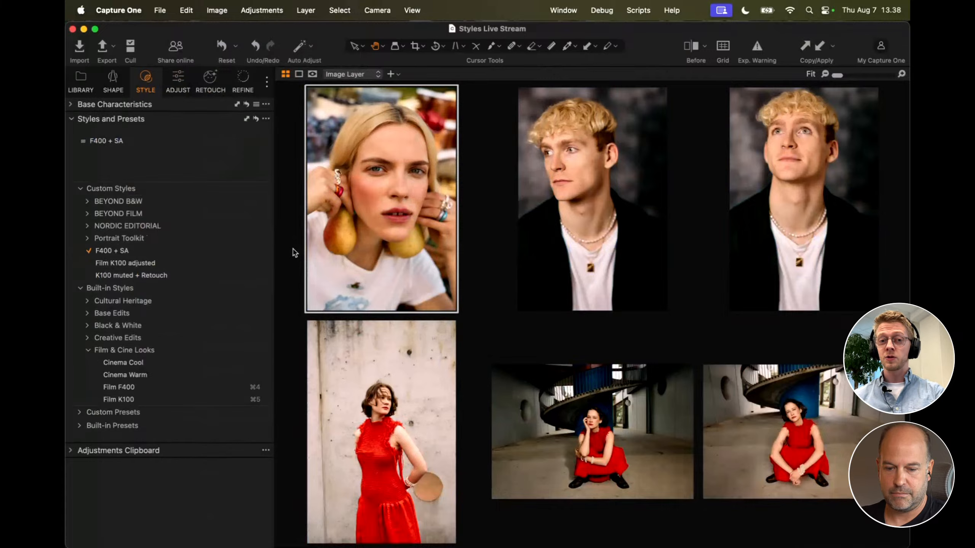
# Step: Bring back the browser beside the six styled photos and compare them before and after the F400 + SA style
pyautogui.press('super+shift+b')
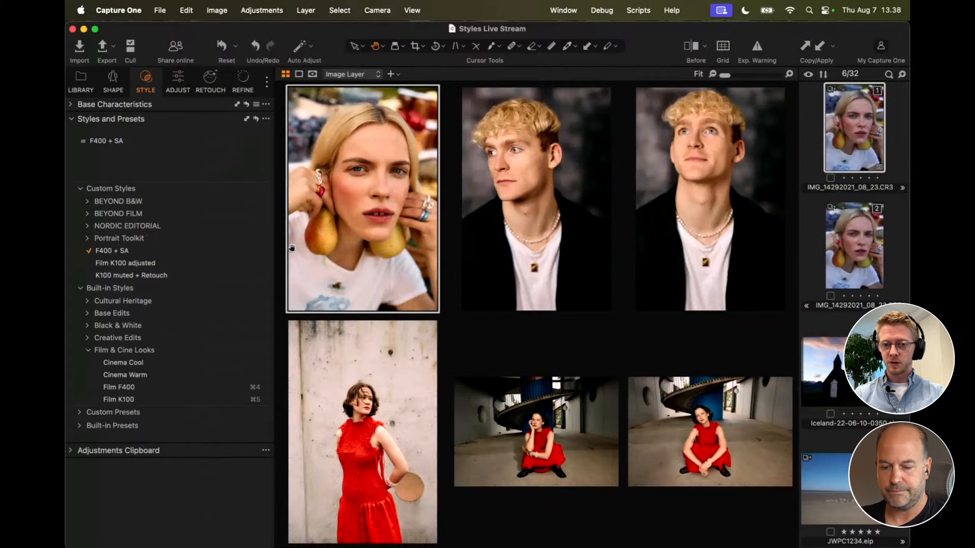
pyautogui.press('y')
pyautogui.press('y')
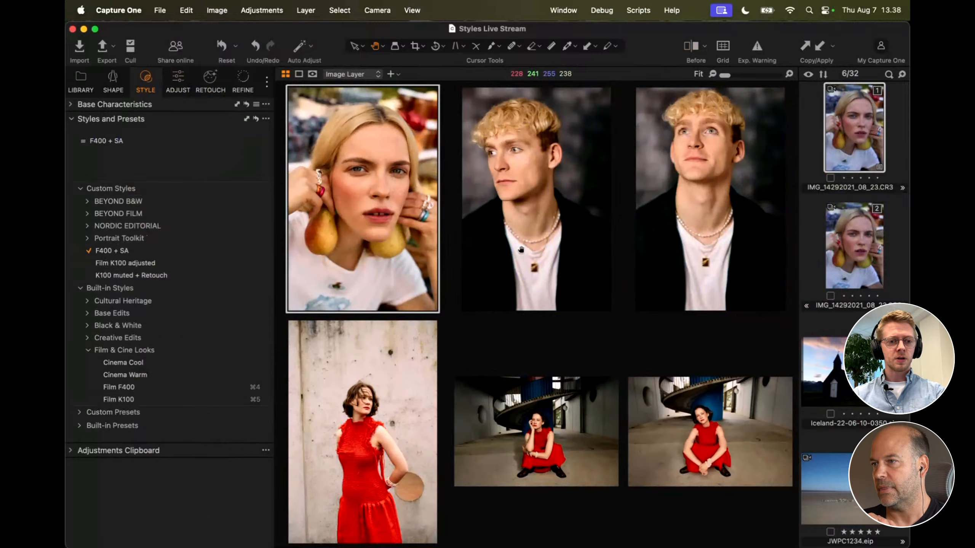
pyautogui.press('y')
pyautogui.press('y')
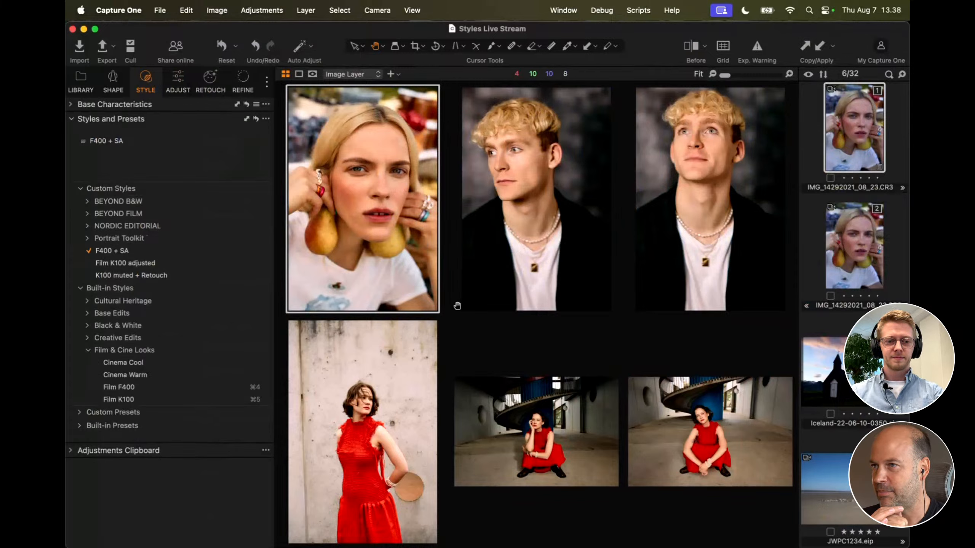
# Step: Try the built-in Film F400 style on the six reset photos for comparison, and restore the custom F400 + SA style
pyautogui.press('super+r')
pyautogui.click(249, 399)
pyautogui.click(247, 400)
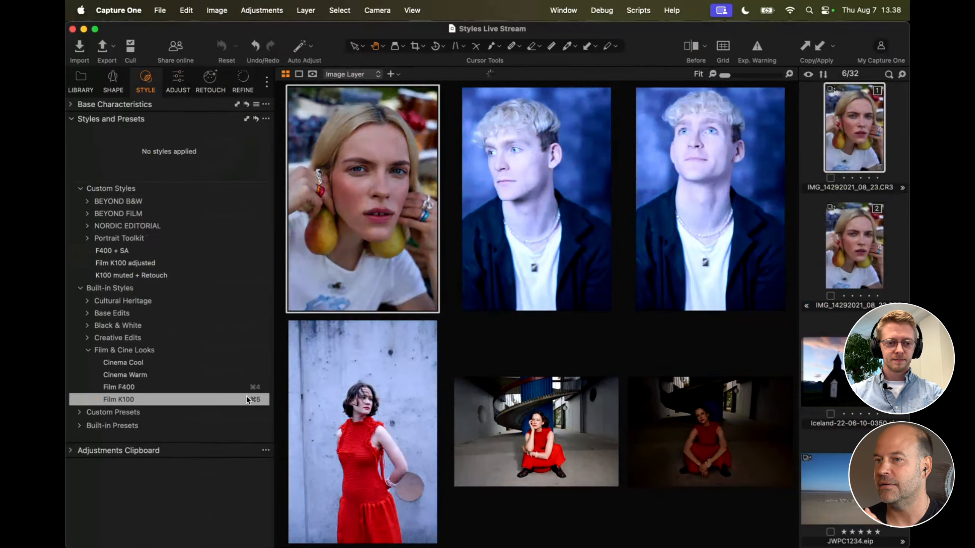
pyautogui.click(245, 387)
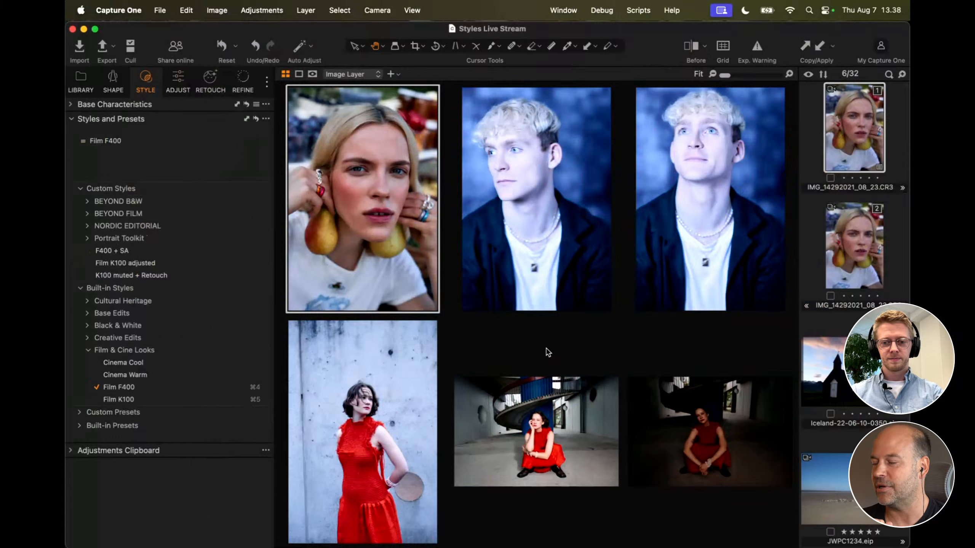
pyautogui.press('super+r')
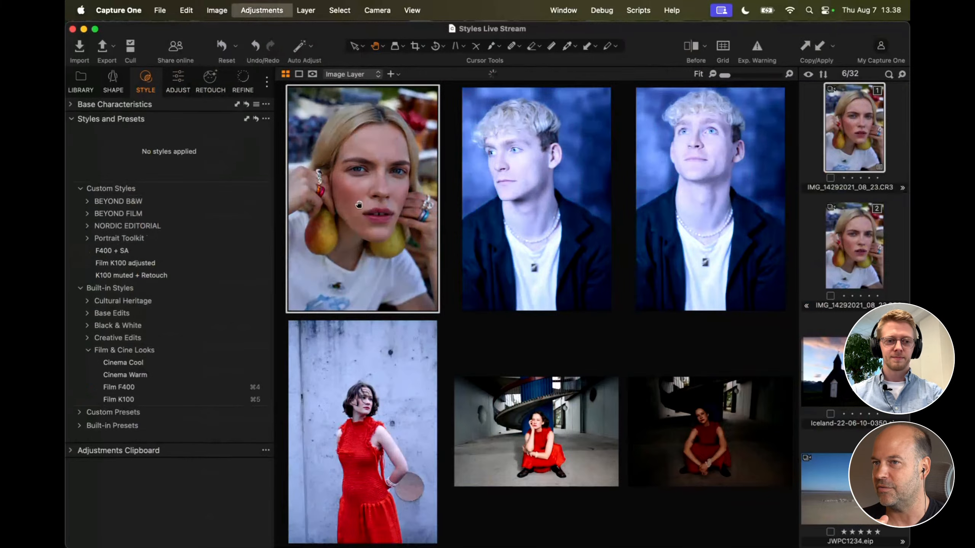
pyautogui.click(166, 252)
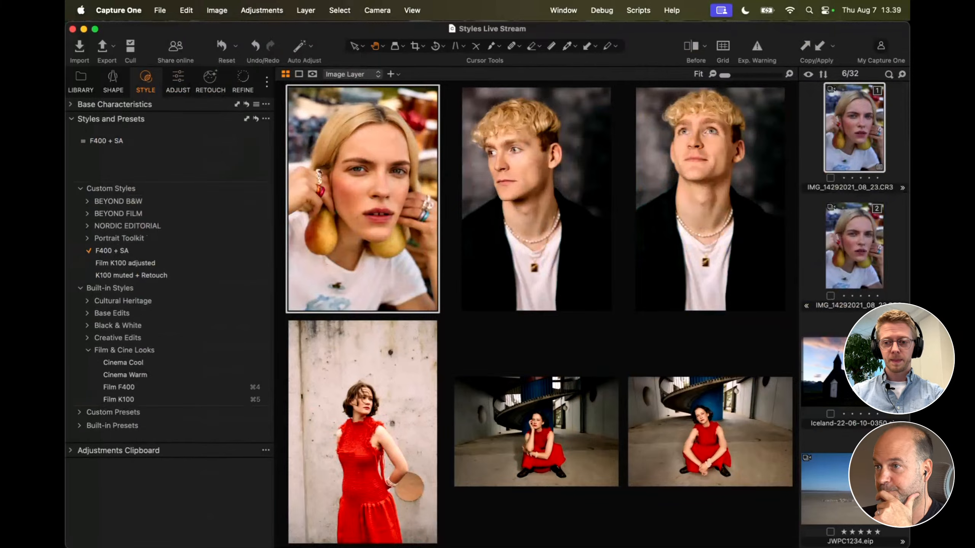
# Step: Open portrait AF204657.ARW from the thumbnail grid and reset all its adjustments
pyautogui.press('super+alt+v')
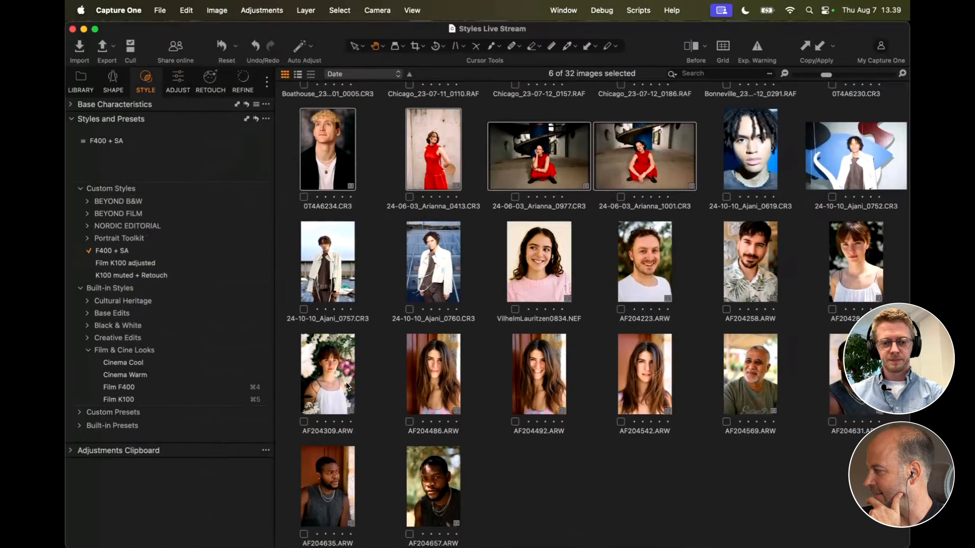
pyautogui.click(439, 487)
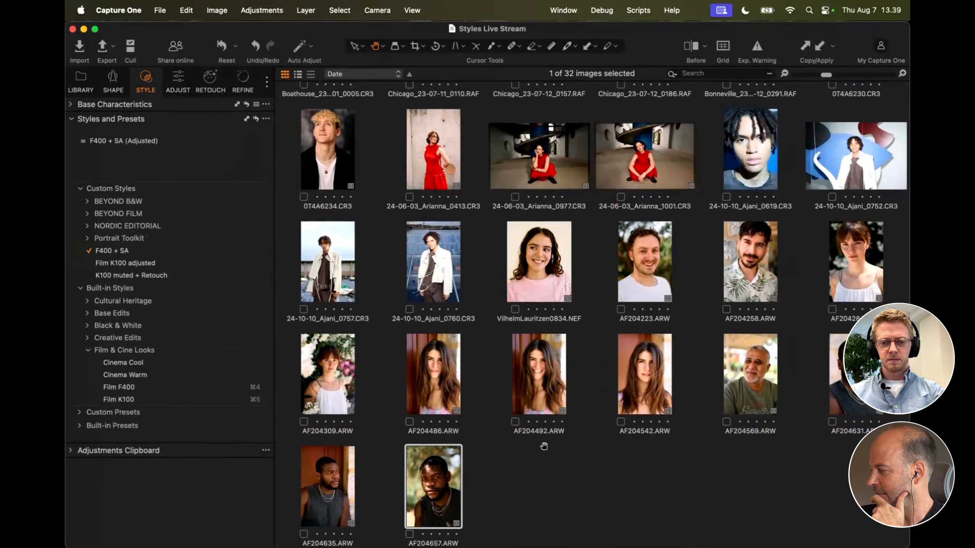
pyautogui.press('g')
pyautogui.press('super+r')
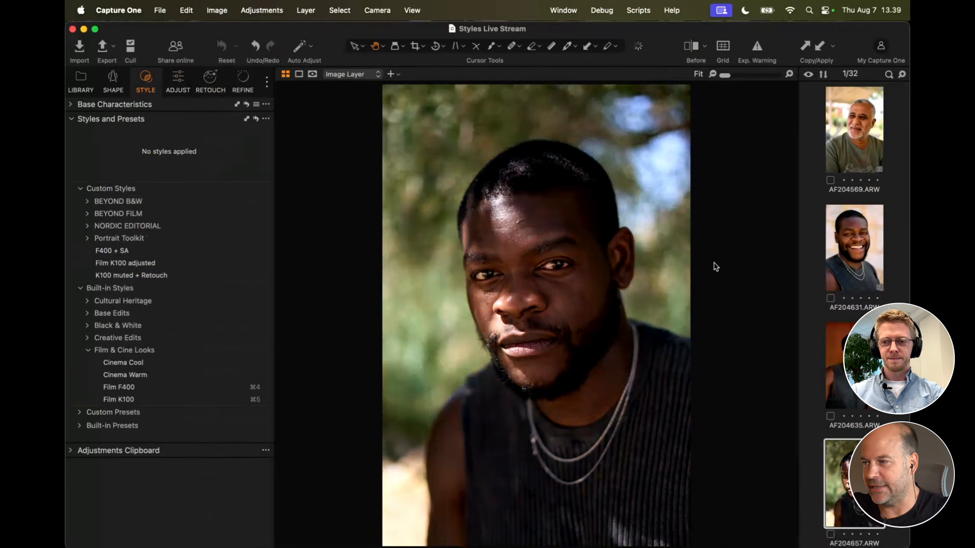
pyautogui.scroll(-1, 834, 319)
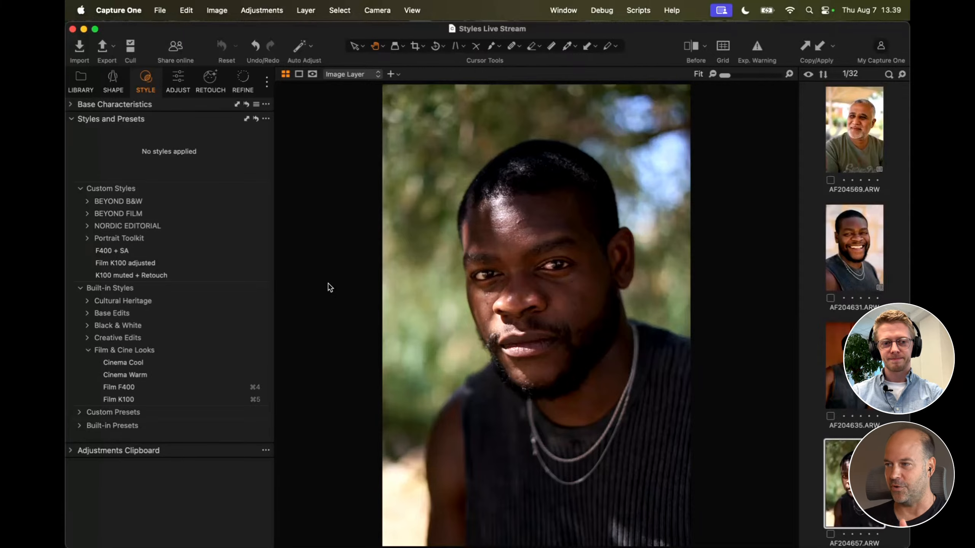
# Step: Apply the custom F400 + SA style to the two blue-blazer Boathouse portraits and compare them before and after
pyautogui.press('g')
pyautogui.scroll(6, 496, 298)
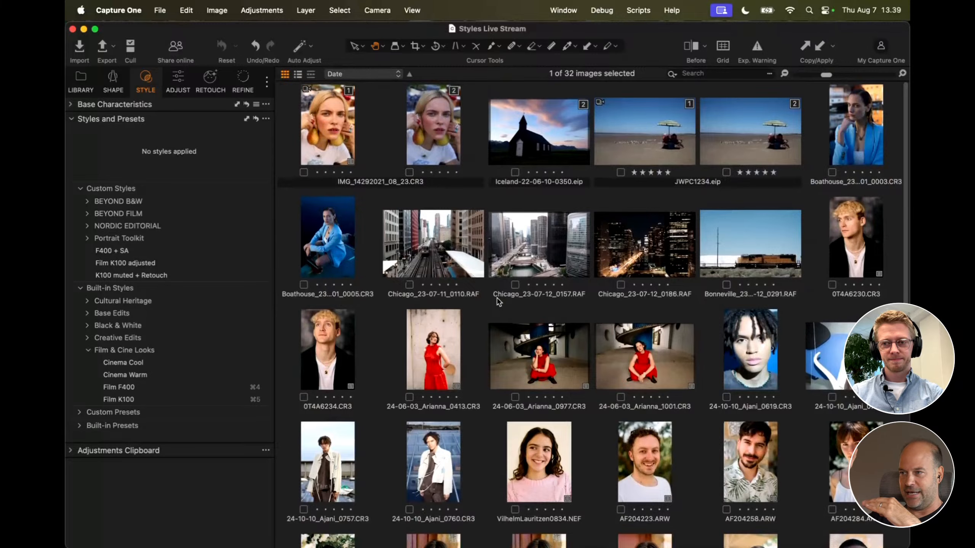
pyautogui.click(340, 253)
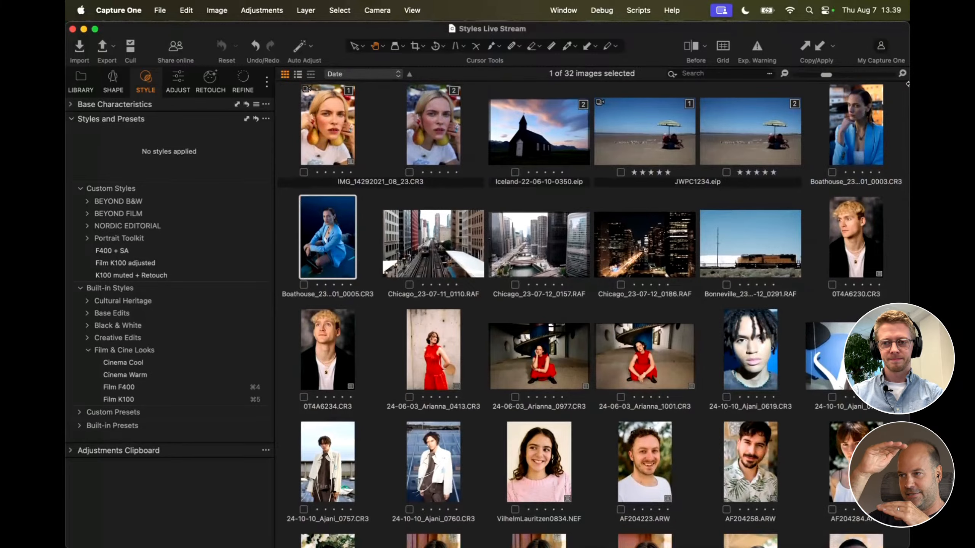
pyautogui.keyDown('super'); pyautogui.click(848, 121); pyautogui.keyUp('super')
pyautogui.press('g')
pyautogui.click(156, 251)
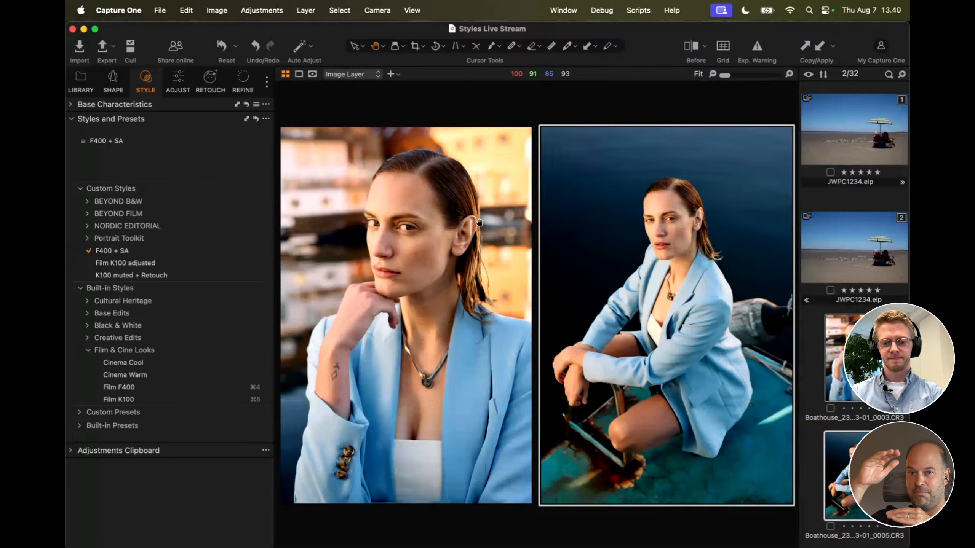
pyautogui.press('y')
pyautogui.press('y')
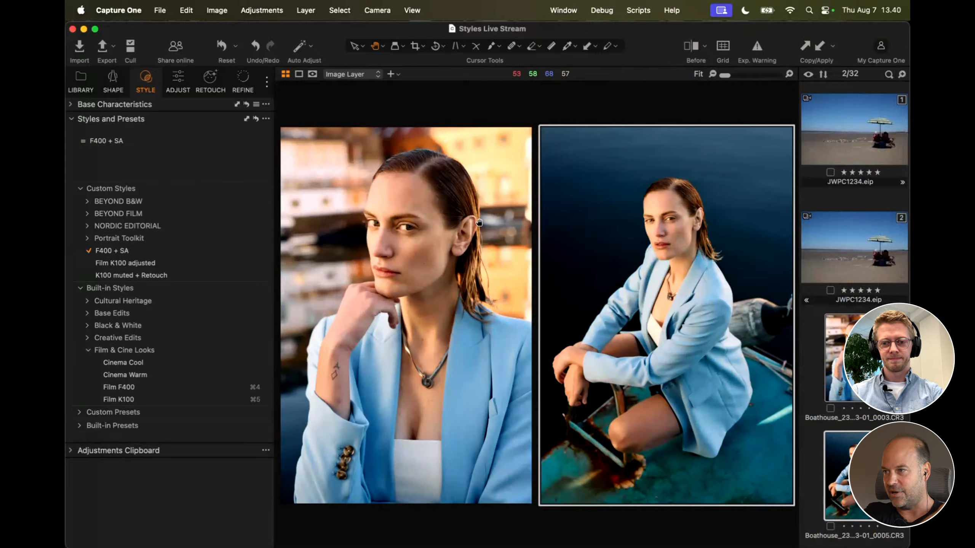
pyautogui.press('y')
pyautogui.press('y')
# Step: Set the exposure of the full-body Boathouse portrait (0005) to -0.1 and compare it with its unedited version
pyautogui.click(806, 457)
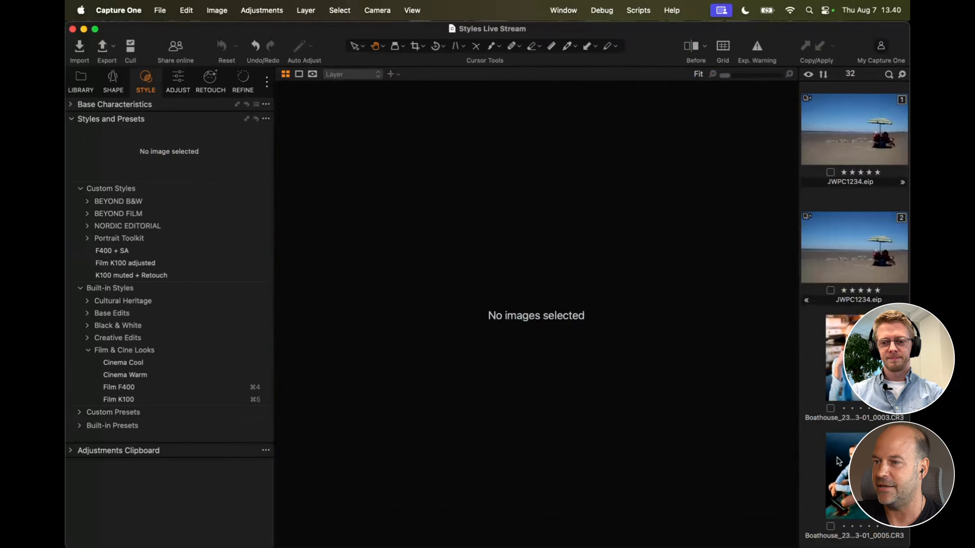
pyautogui.click(838, 462)
pyautogui.press('q')
pyautogui.scroll(-2, 571, 233)
pyautogui.scroll(2, 572, 233)
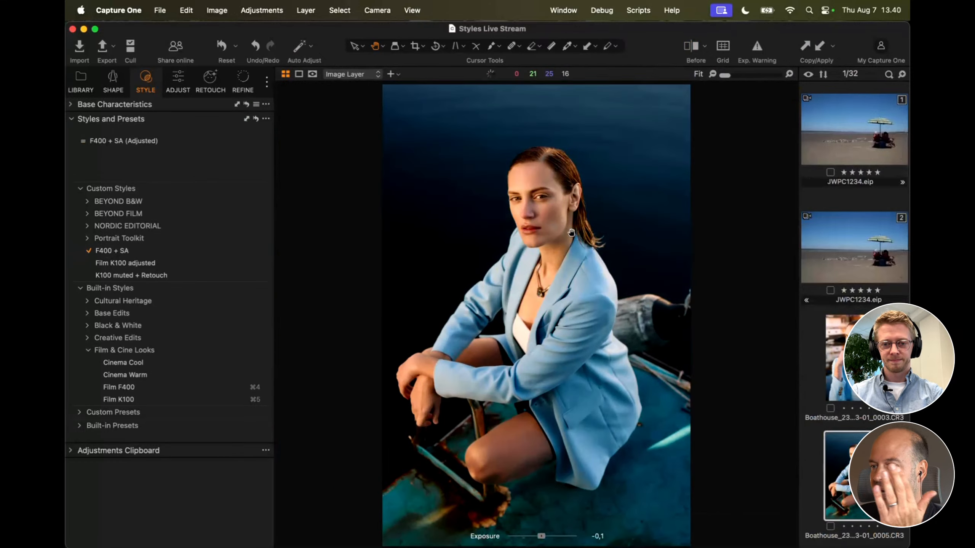
pyautogui.press('y')
pyautogui.press('y')
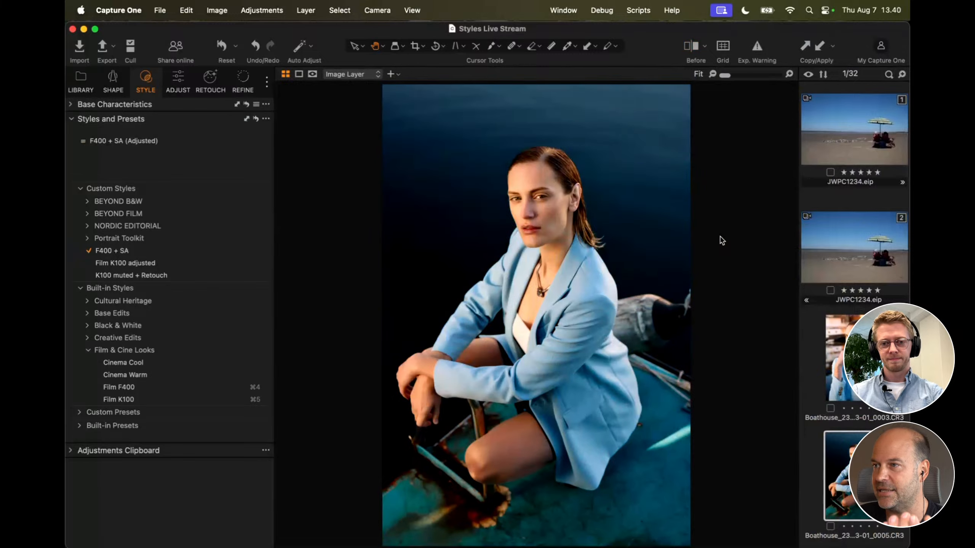
pyautogui.press('y')
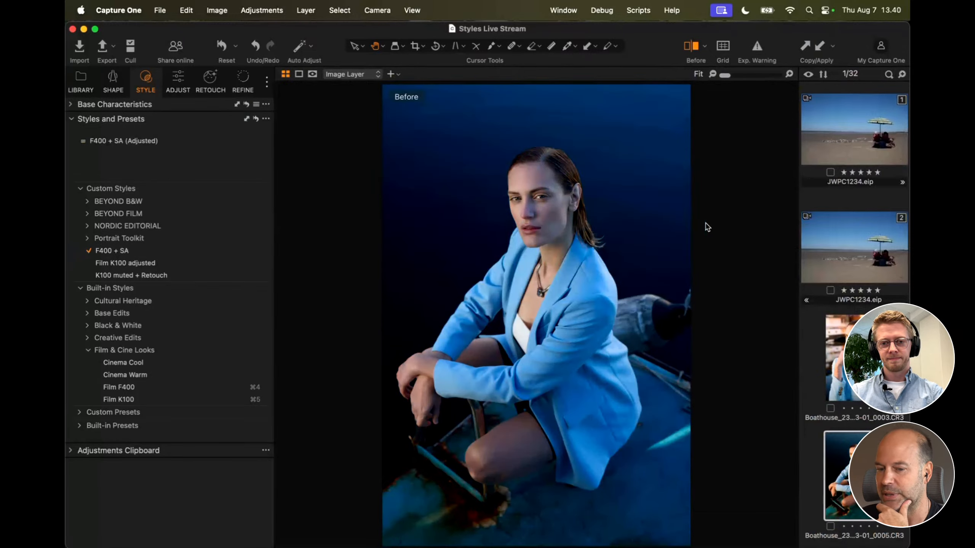
pyautogui.press('y')
# Step: Select the three portraits AF204631 through AF204657 and show them side by side with the browser hidden
pyautogui.press('g')
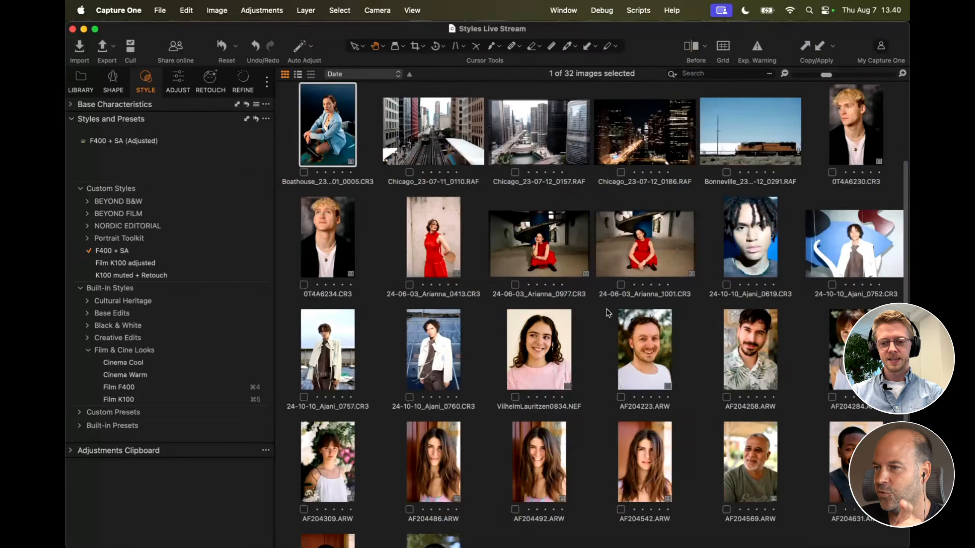
pyautogui.scroll(-3, 571, 389)
pyautogui.click(440, 491)
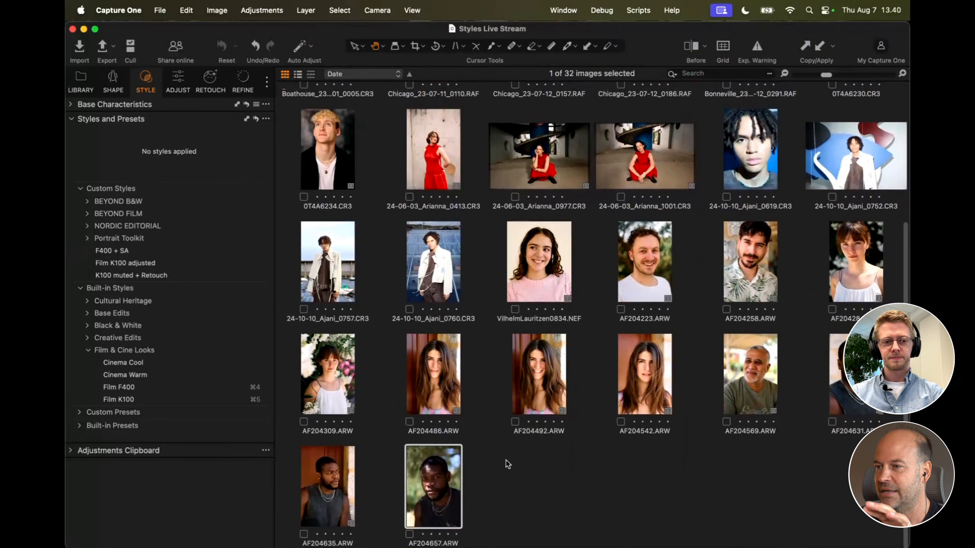
pyautogui.keyDown('shift'); pyautogui.click(841, 376); pyautogui.keyUp('shift')
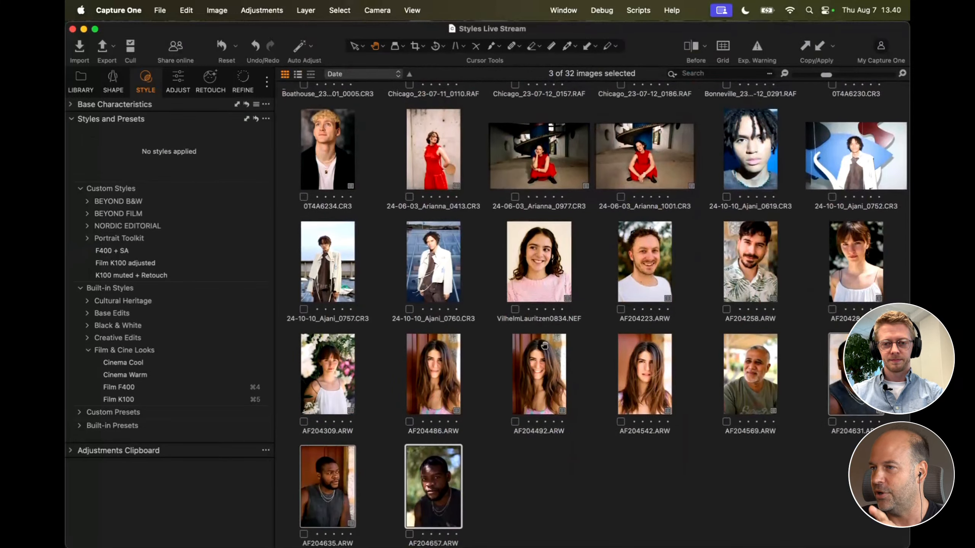
pyautogui.press('g')
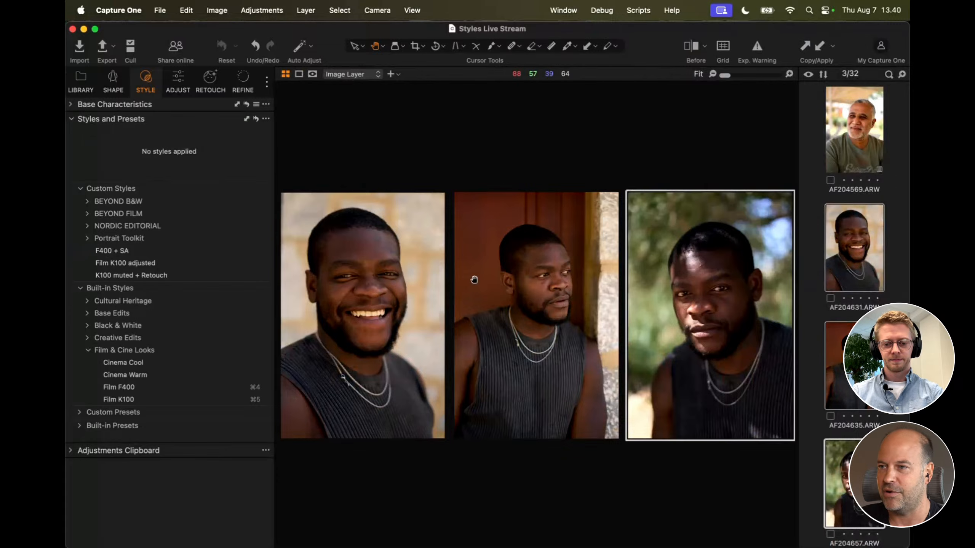
pyautogui.press('super+b')
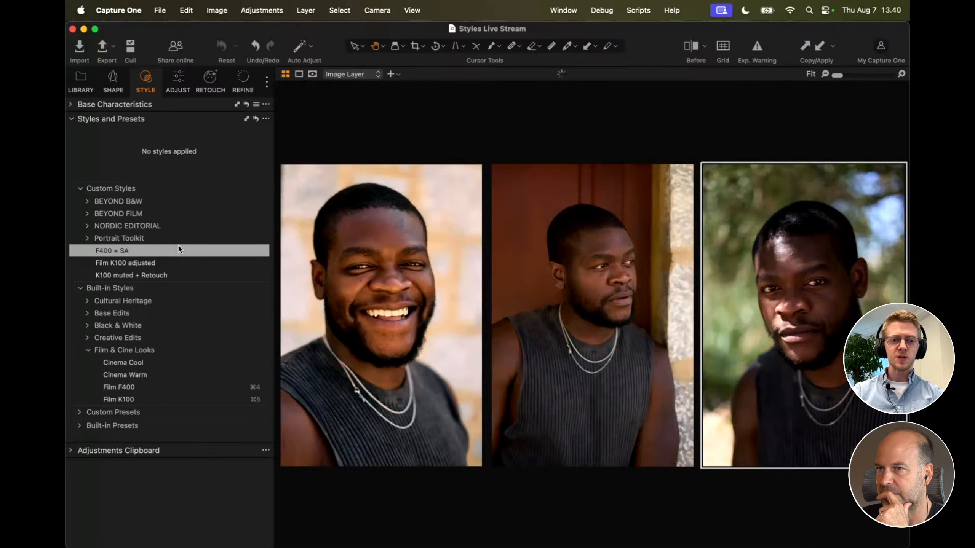
# Step: Apply the custom F400 + SA style to the three selected portraits and check them against the before view
pyautogui.click(175, 251)
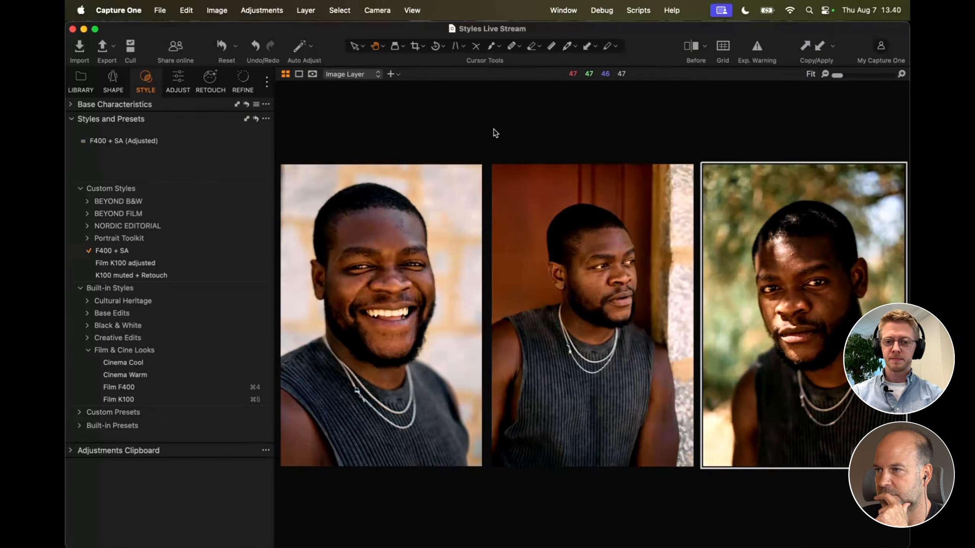
pyautogui.press('y')
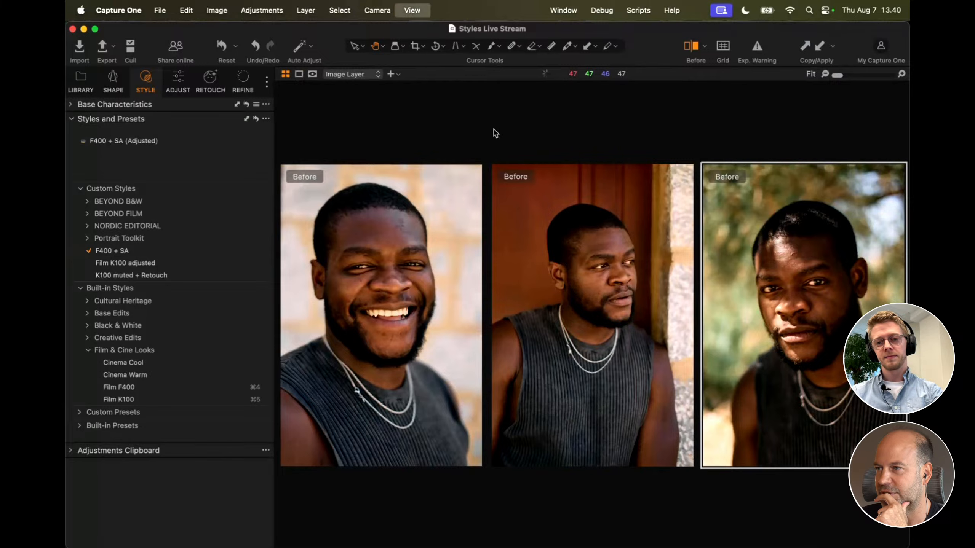
pyautogui.press('y')
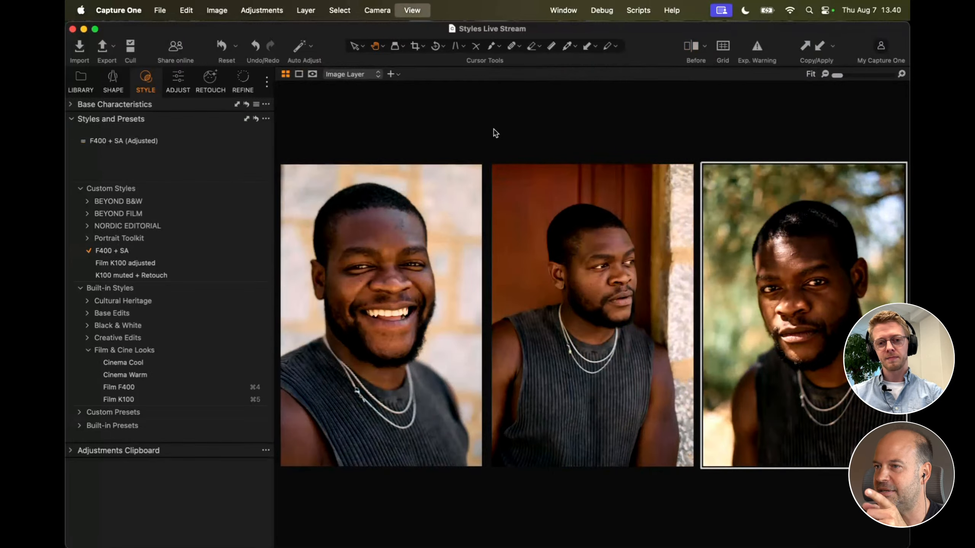
# Step: Compare the white balance and exposure values across the three styled portraits, and hide the browser again
pyautogui.press('super+b')
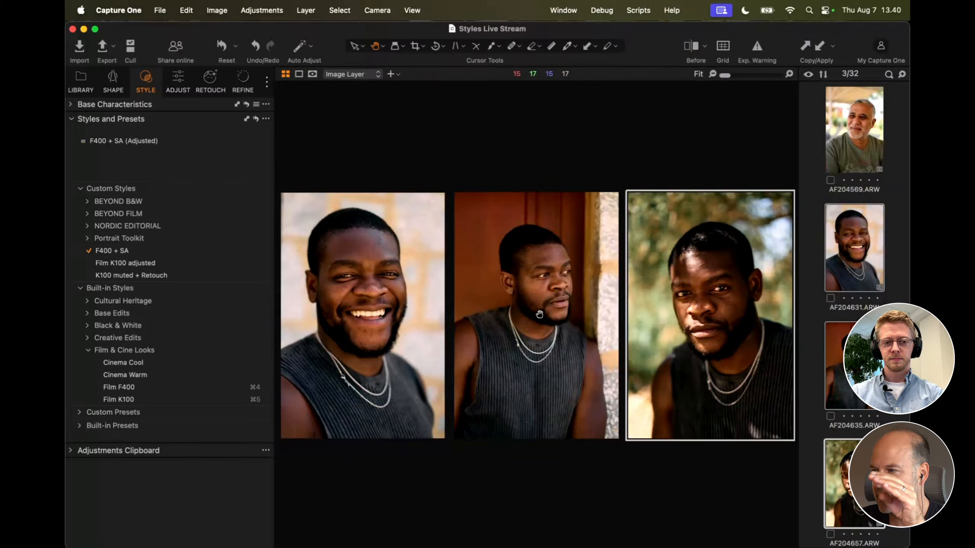
pyautogui.click(178, 82)
pyautogui.click(350, 269)
pyautogui.press('Right')
pyautogui.press('Right')
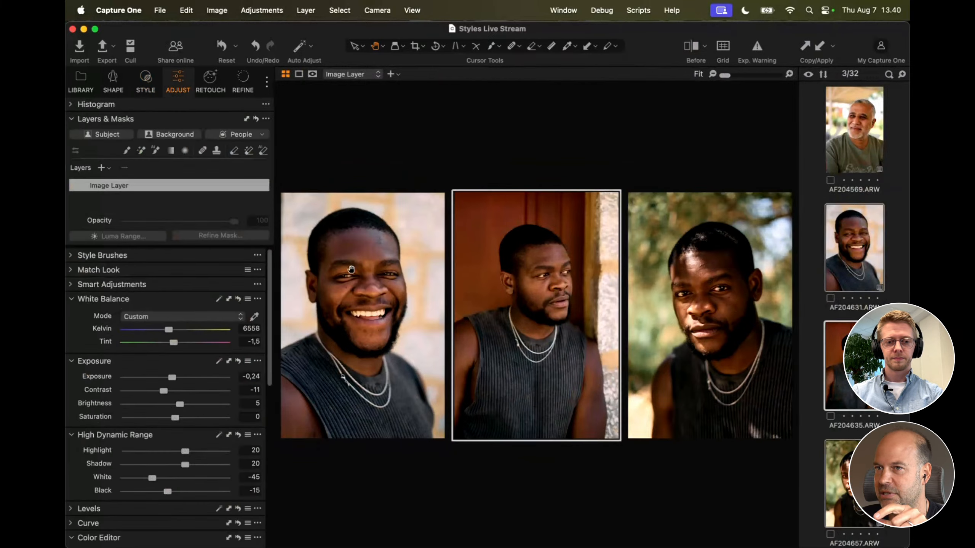
pyautogui.press('Left')
pyautogui.press('Left')
pyautogui.press('Right')
pyautogui.press('Right')
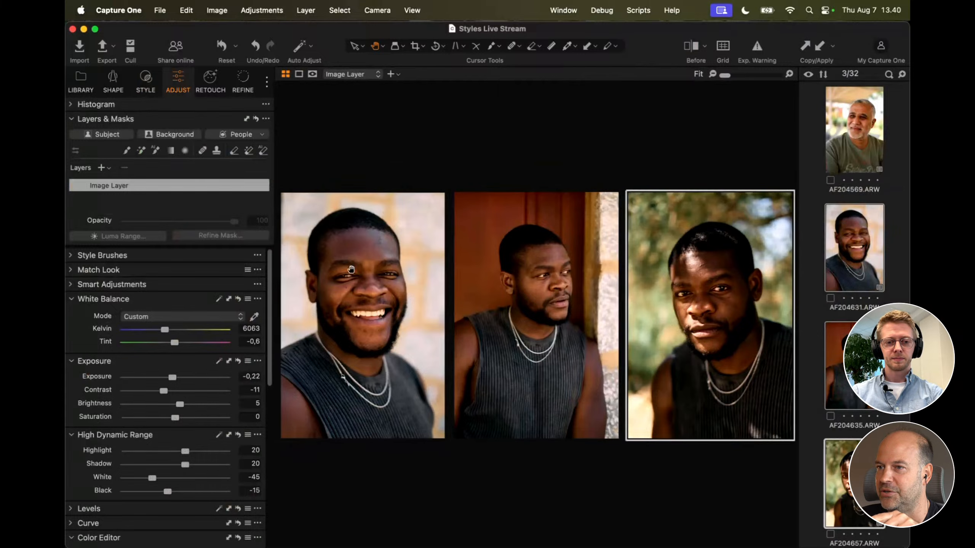
pyautogui.press('Left')
pyautogui.press('Left')
pyautogui.press('Right')
pyautogui.press('Right')
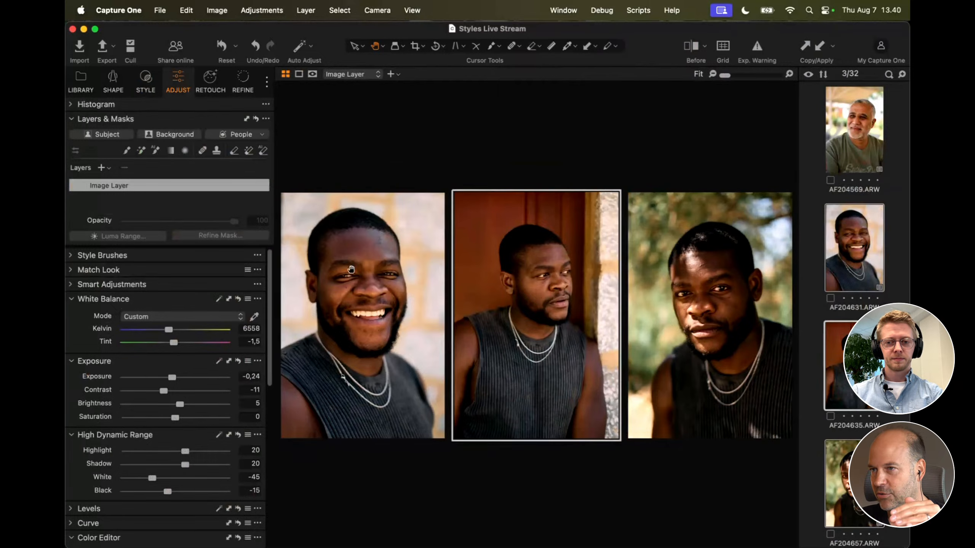
pyautogui.press('Left')
pyautogui.press('Left')
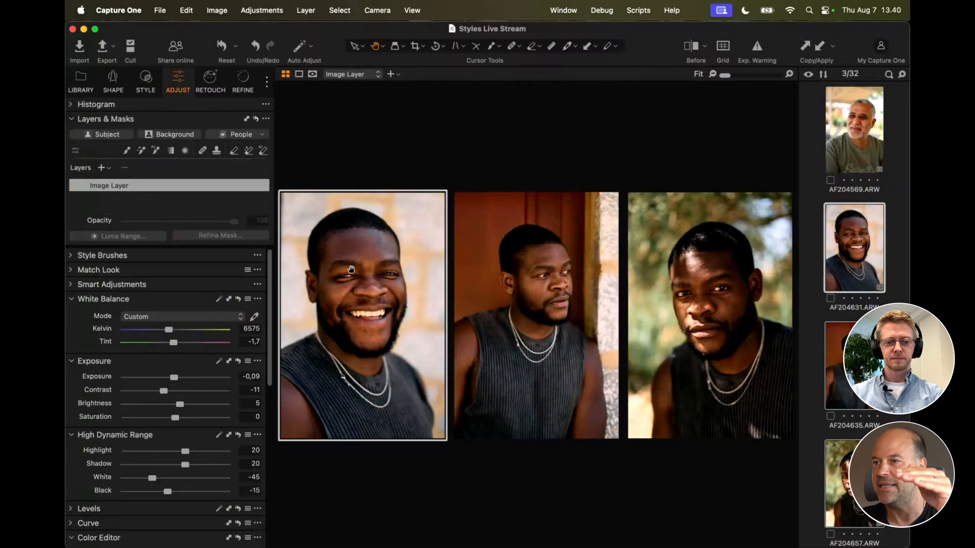
pyautogui.press('Right')
pyautogui.press('Right')
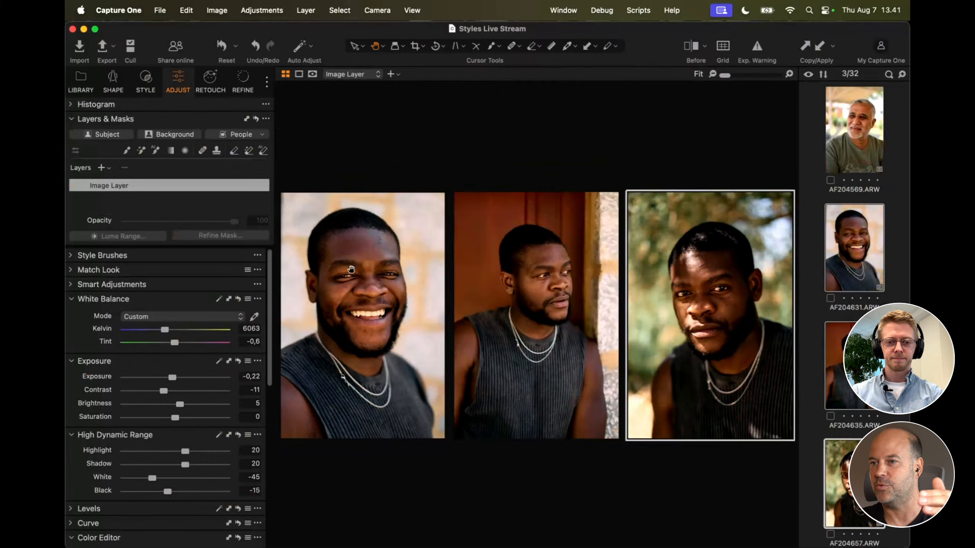
pyautogui.press('Left')
pyautogui.press('Left')
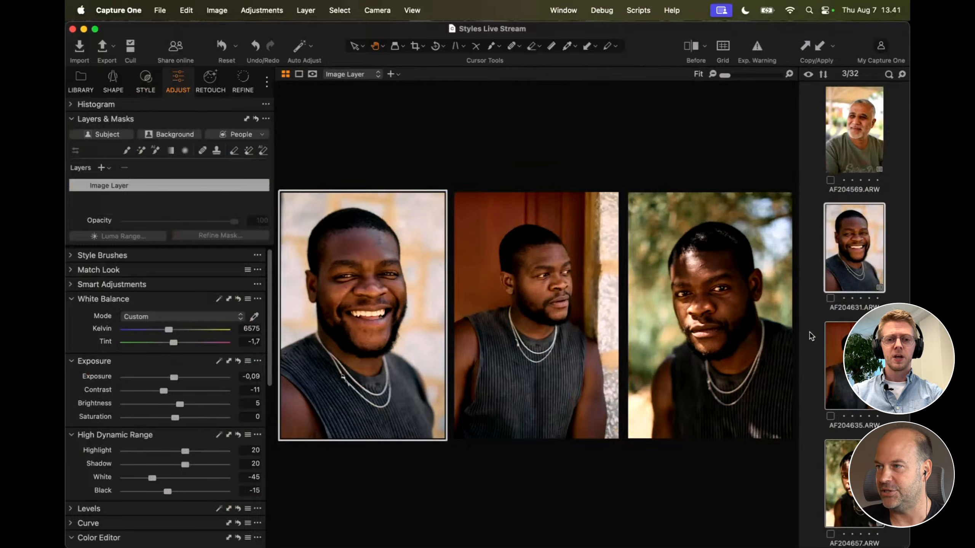
pyautogui.press('super+b')
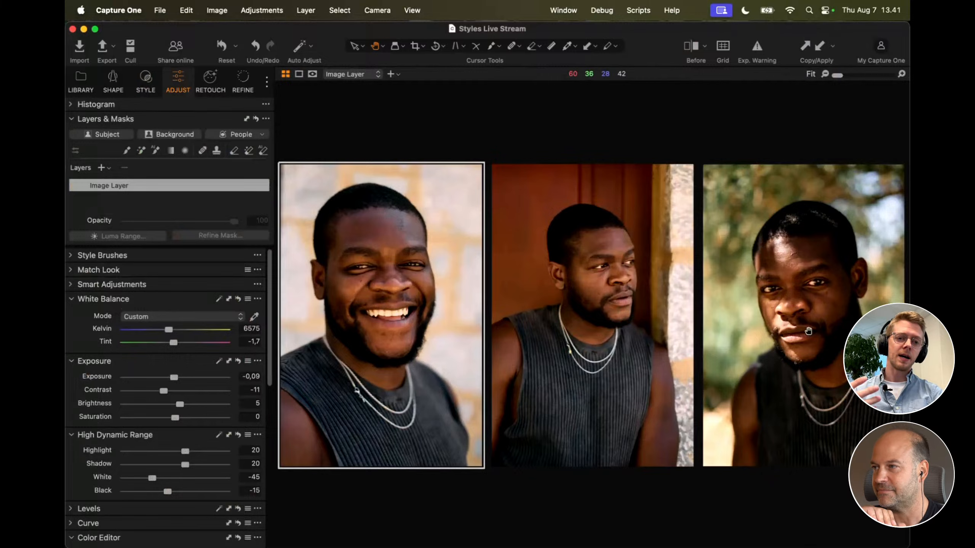
# Step: Go through the three styled portraits one by one to examine how their Kelvin, Tint and Exposure values differ
pyautogui.press('super+b')
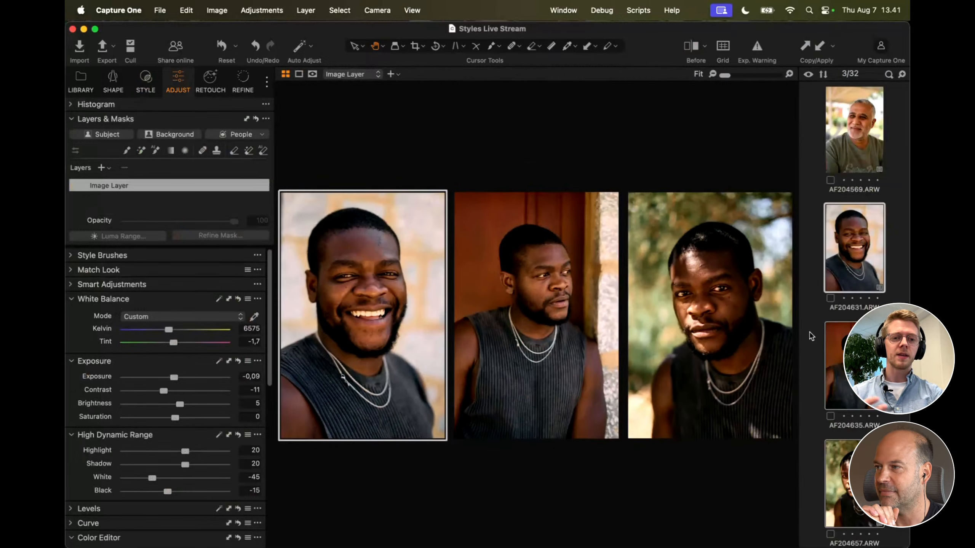
pyautogui.press('super+b')
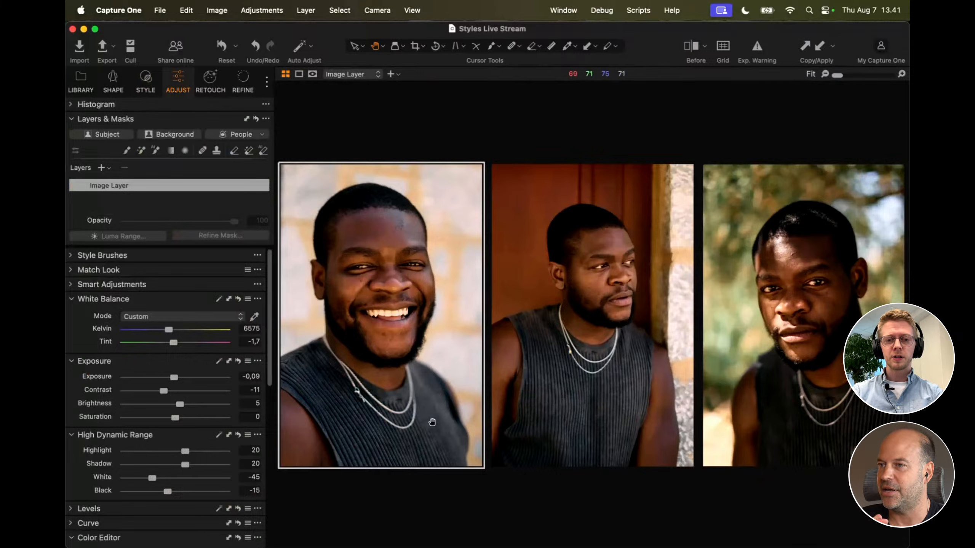
pyautogui.click(508, 410)
pyautogui.click(770, 380)
pyautogui.click(614, 374)
pyautogui.click(436, 374)
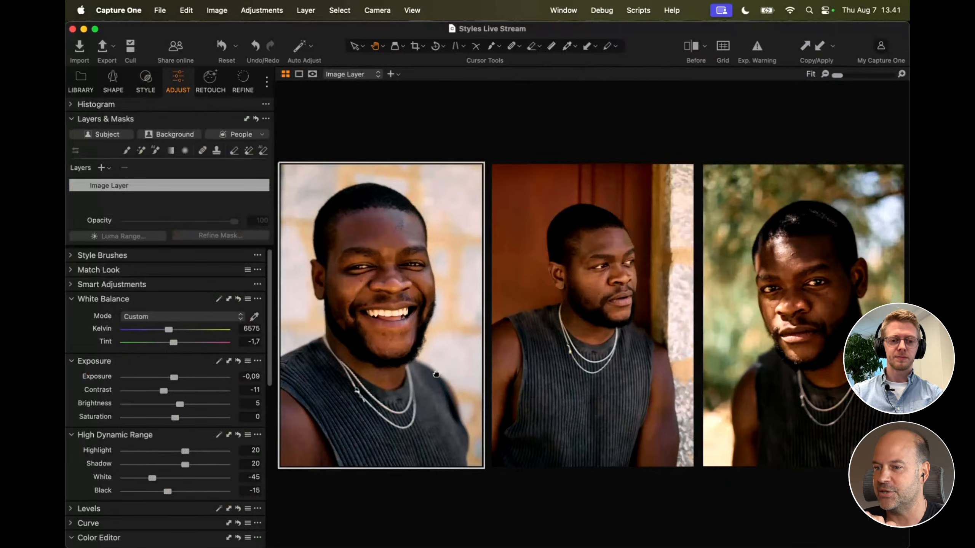
pyautogui.click(615, 360)
pyautogui.click(748, 355)
pyautogui.click(598, 365)
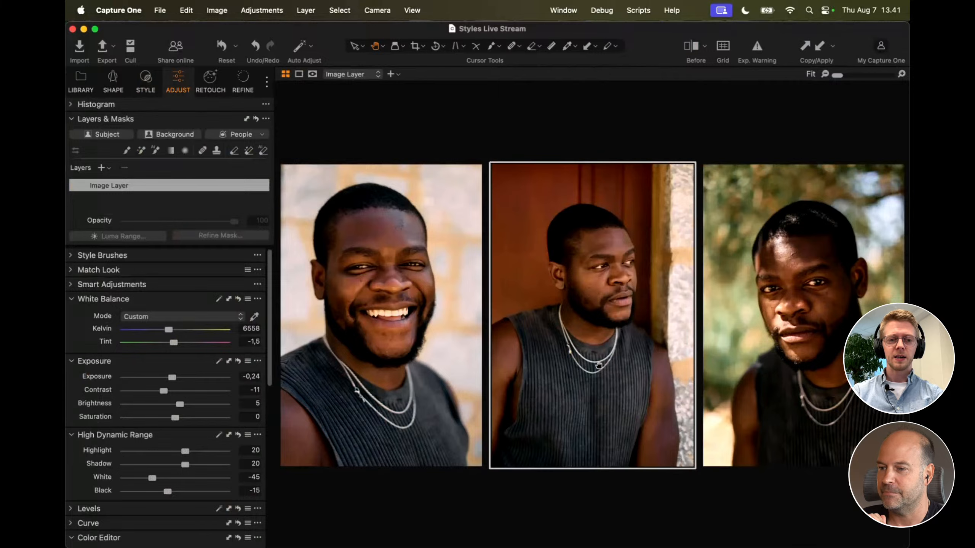
pyautogui.click(448, 396)
pyautogui.click(583, 388)
pyautogui.click(722, 380)
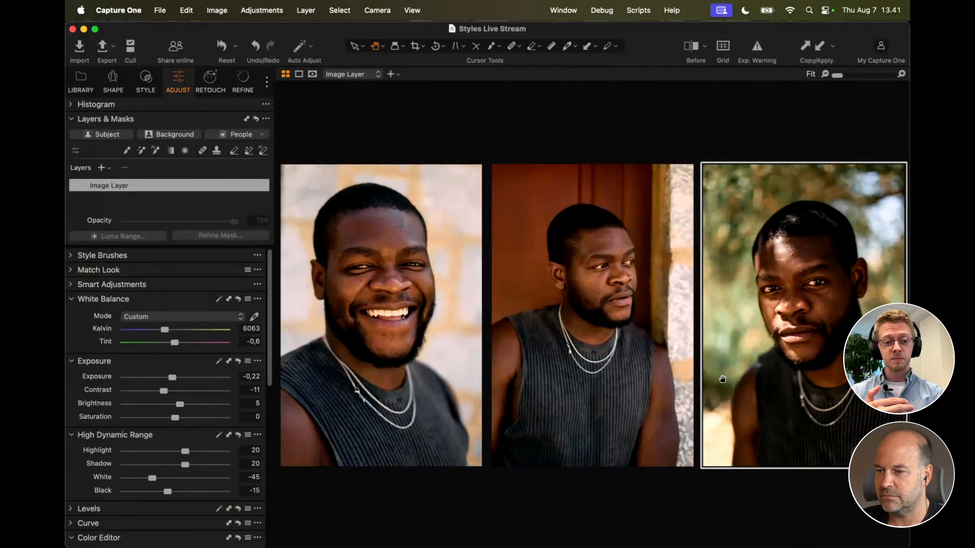
# Step: Show the browser again, select only portrait AF204657 and reset all its adjustments
pyautogui.press('super+b')
pyautogui.click(894, 374)
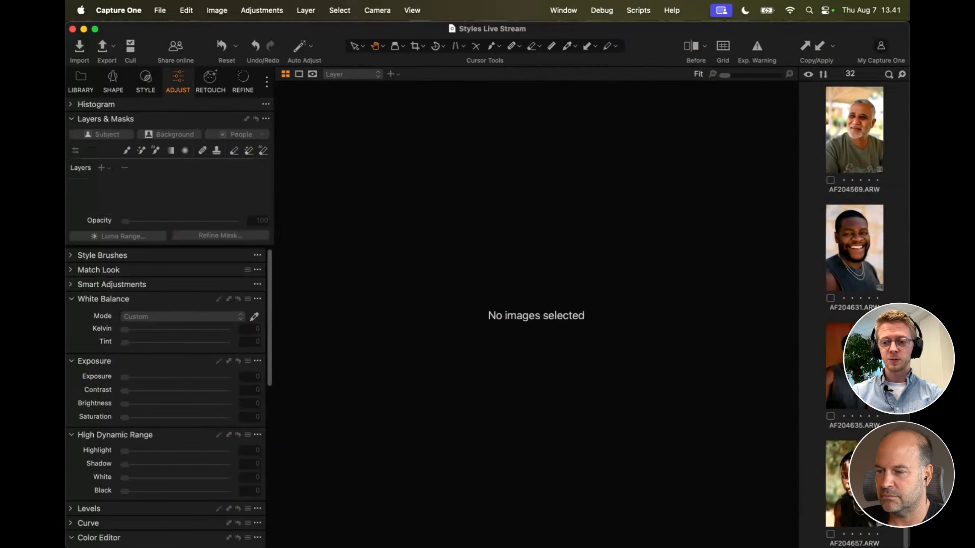
pyautogui.click(860, 480)
pyautogui.press('super+r')
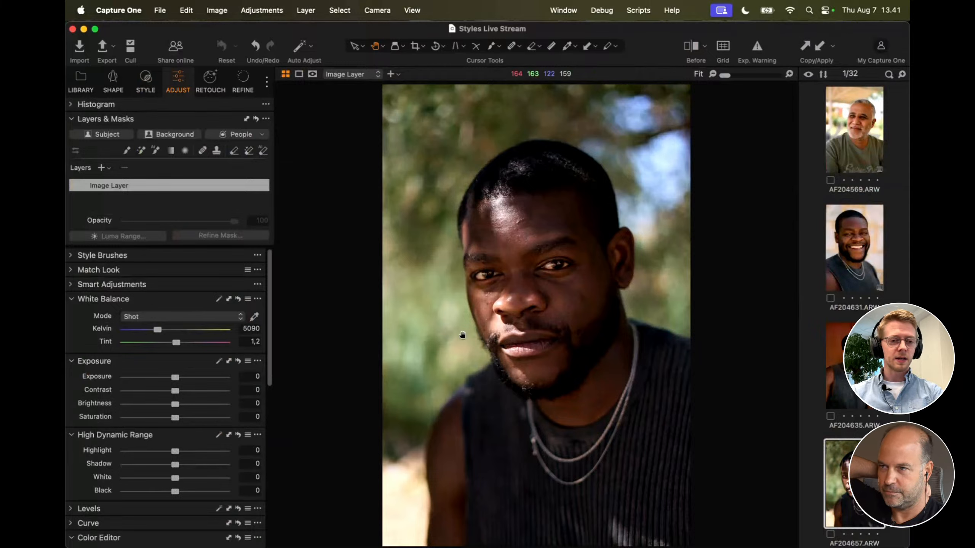
# Step: Apply the built-in B&W Soft style from the Black & White group to portrait AF204657
pyautogui.click(157, 83)
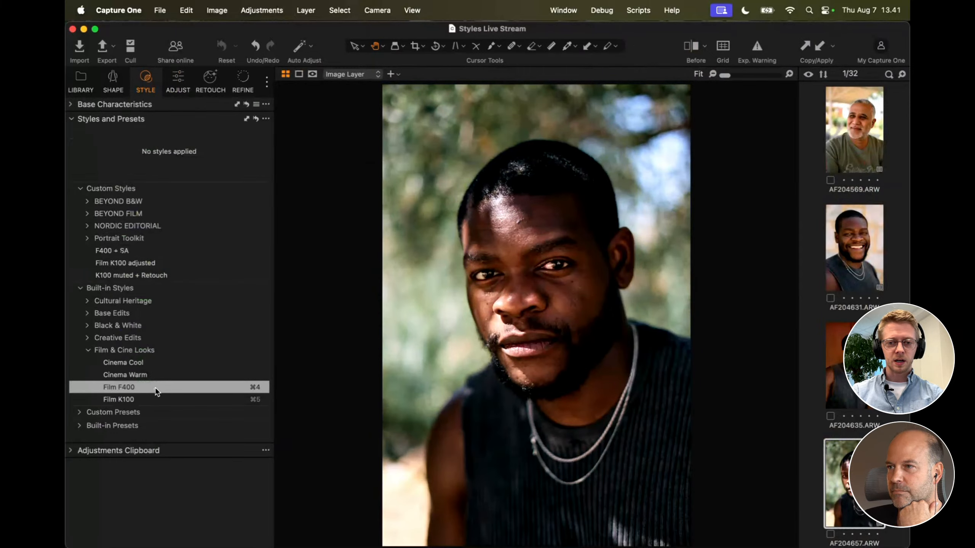
pyautogui.click(108, 350)
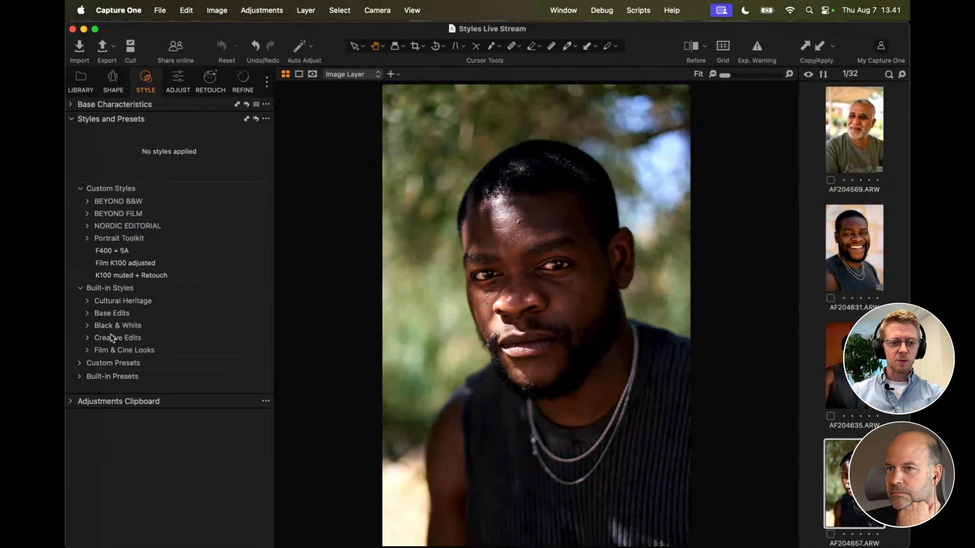
pyautogui.click(111, 326)
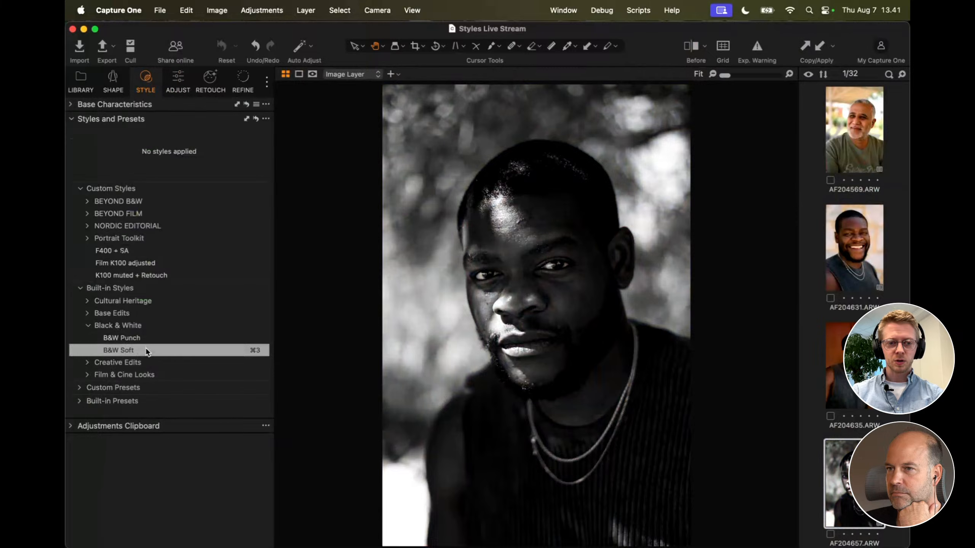
pyautogui.click(147, 350)
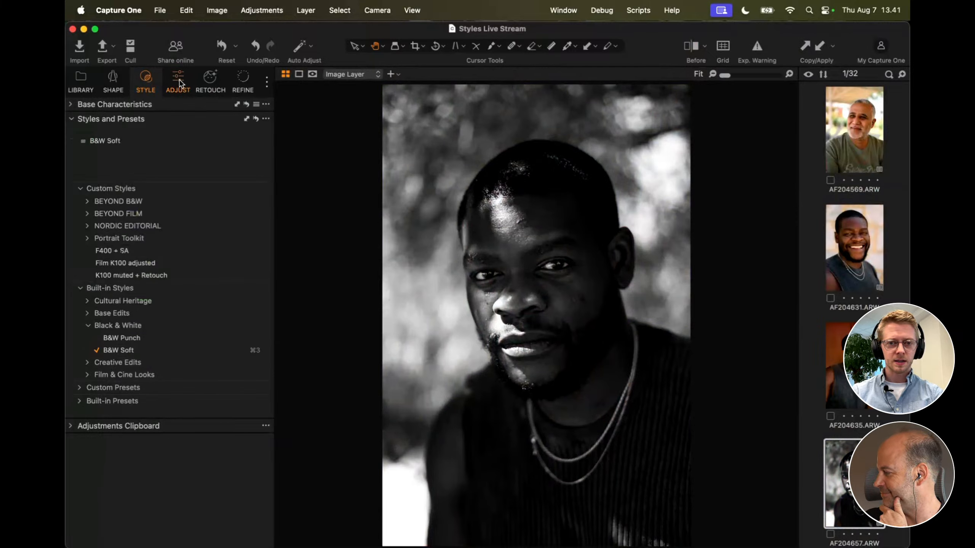
# Step: On the image layer, set Highlight to -36, Brightness to 10, Exposure to 0.08 and Contrast to 1
pyautogui.click(178, 81)
pyautogui.press('a')
pyautogui.scroll(-10, 469, 323)
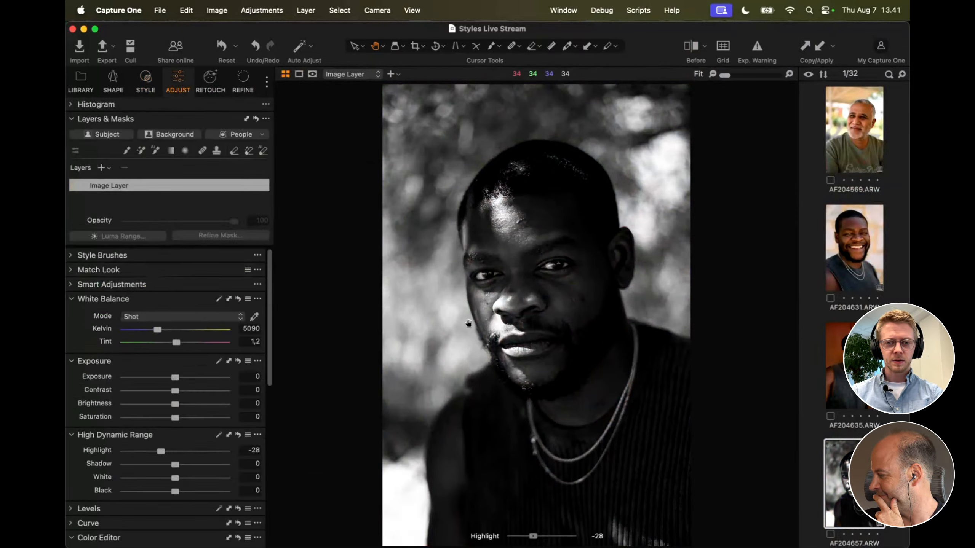
pyautogui.scroll(-3, 469, 324)
pyautogui.press('e')
pyautogui.scroll(3, 469, 324)
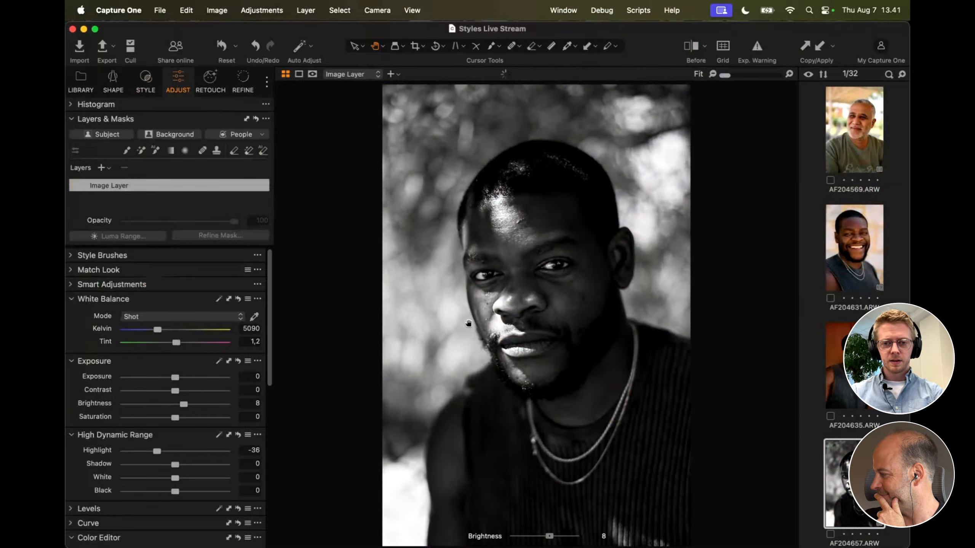
pyautogui.press('q')
pyautogui.scroll(4, 468, 324)
pyautogui.press('w')
pyautogui.scroll(3, 468, 323)
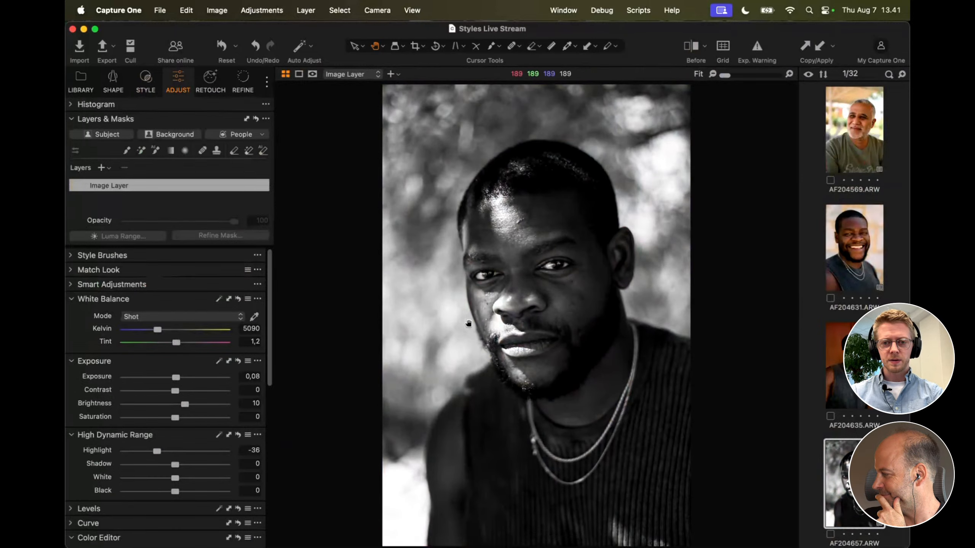
# Step: Create an AI people mask of the face skin only and hide its mask overlay
pyautogui.scroll(6, 511, 275)
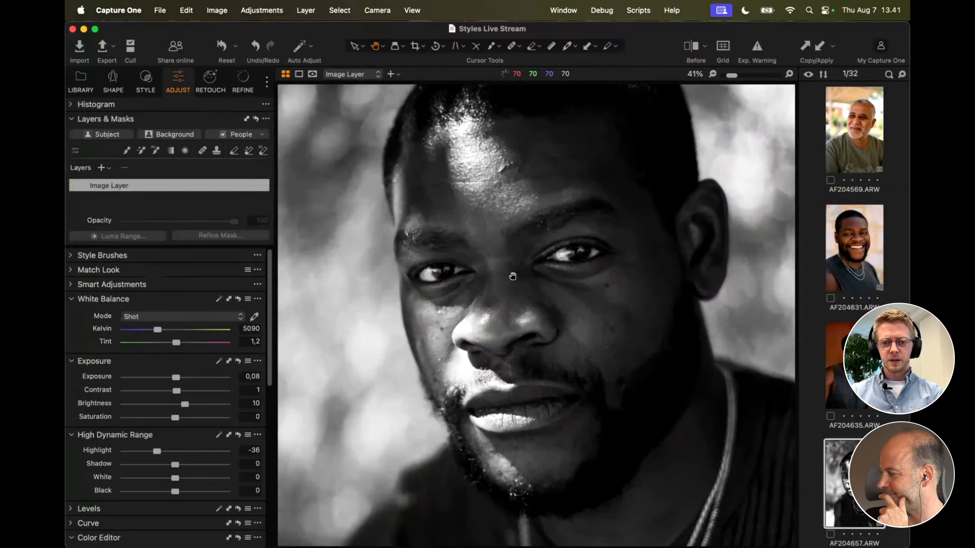
pyautogui.scroll(-2, 511, 275)
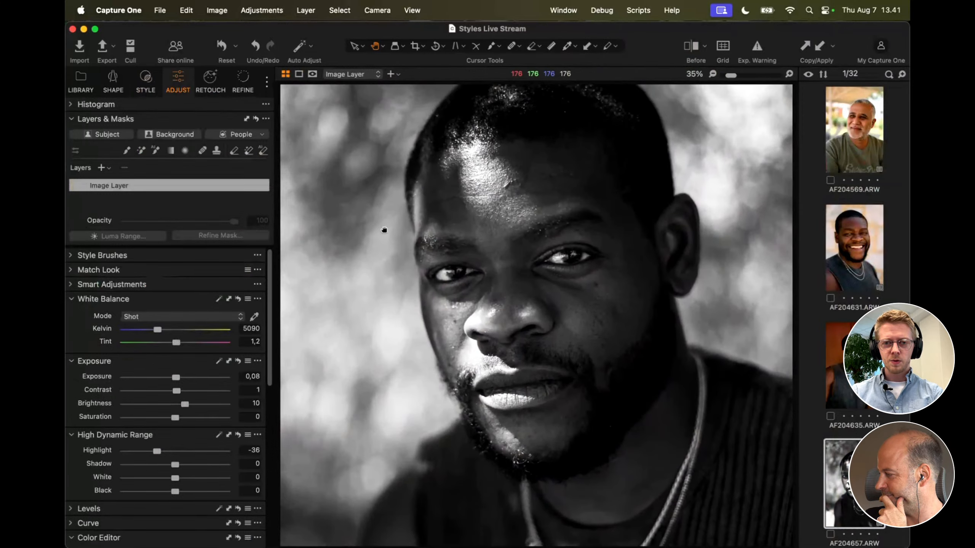
pyautogui.moveTo(384, 230); pyautogui.dragTo(364, 245)
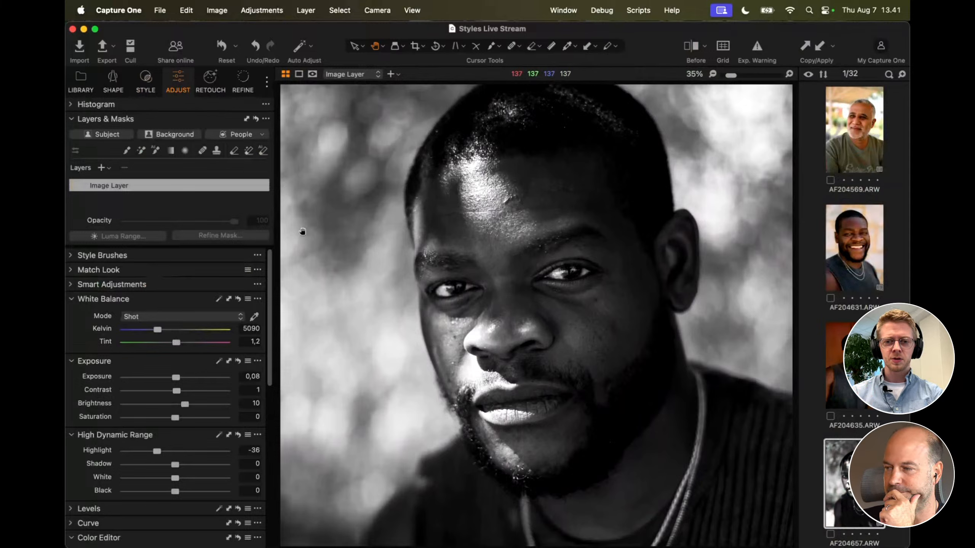
pyautogui.click(262, 135)
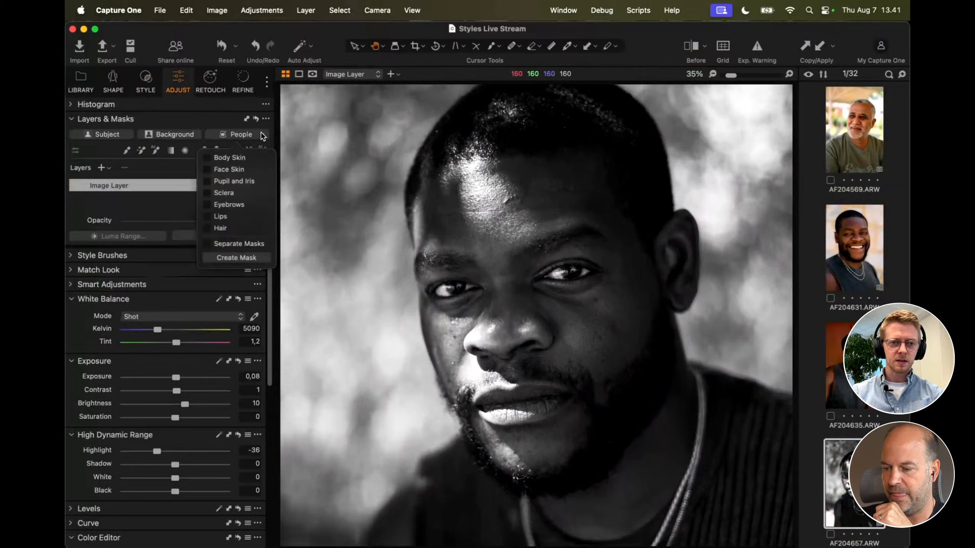
pyautogui.click(248, 261)
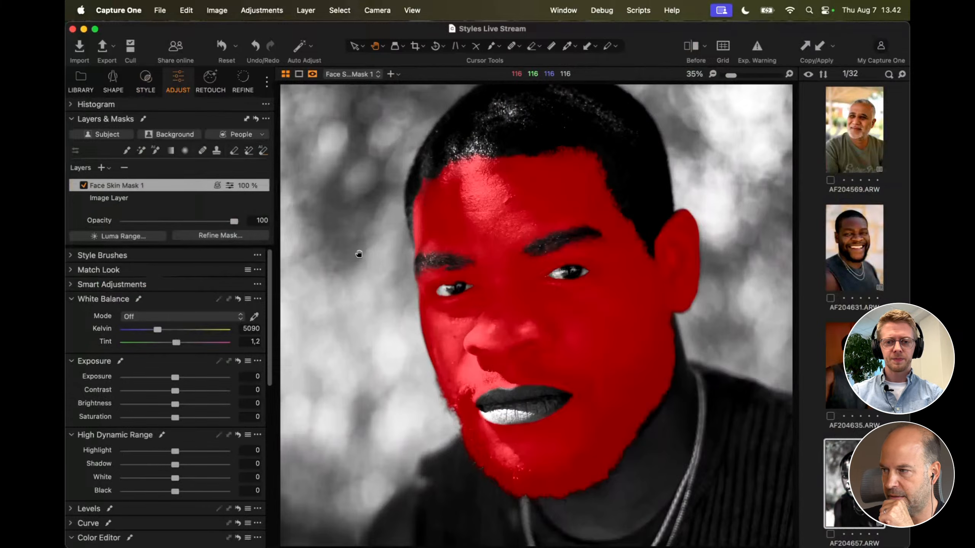
pyautogui.press('m')
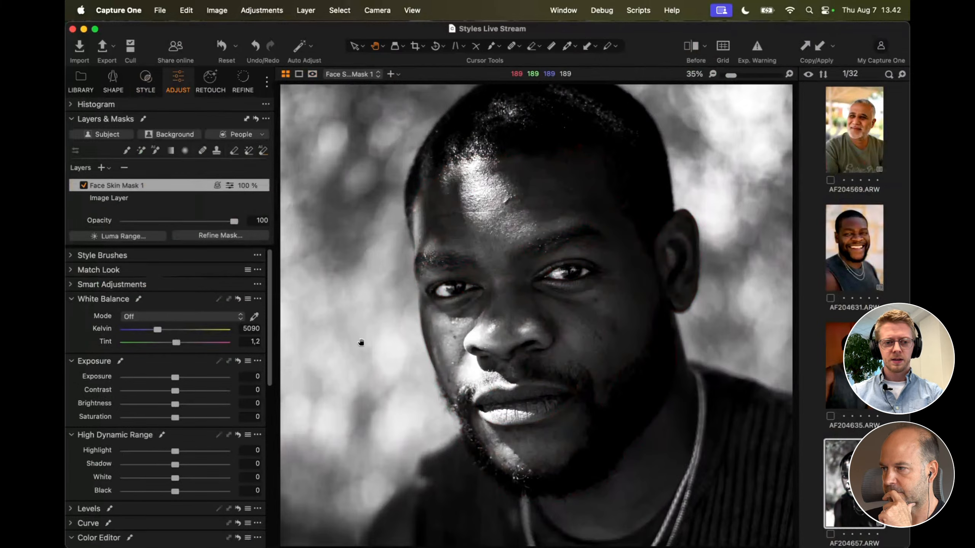
# Step: On the face skin layer, set White to -41, Brightness to 3 and Contrast to 7, comparing with the layer switched off
pyautogui.press('w')
pyautogui.scroll(10, 361, 343)
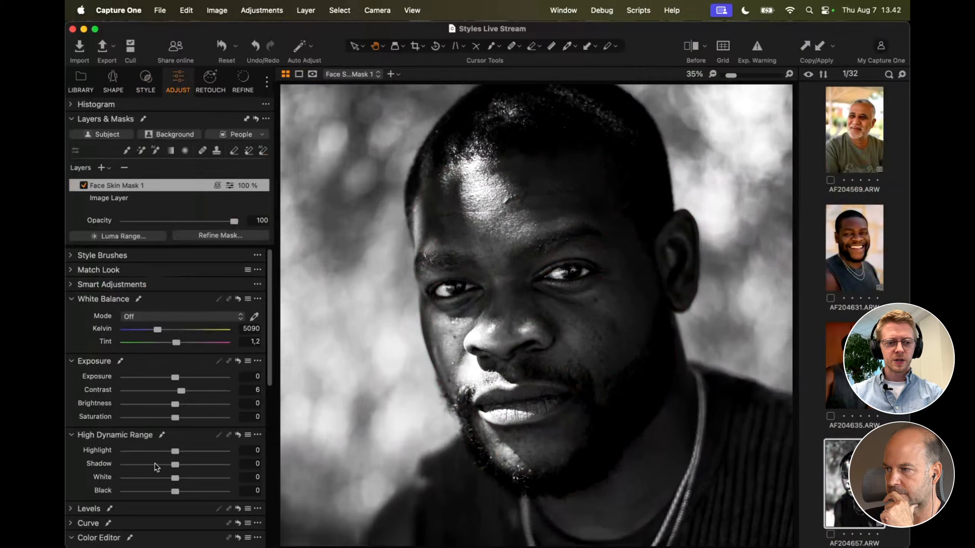
pyautogui.moveTo(175, 480); pyautogui.dragTo(155, 481)
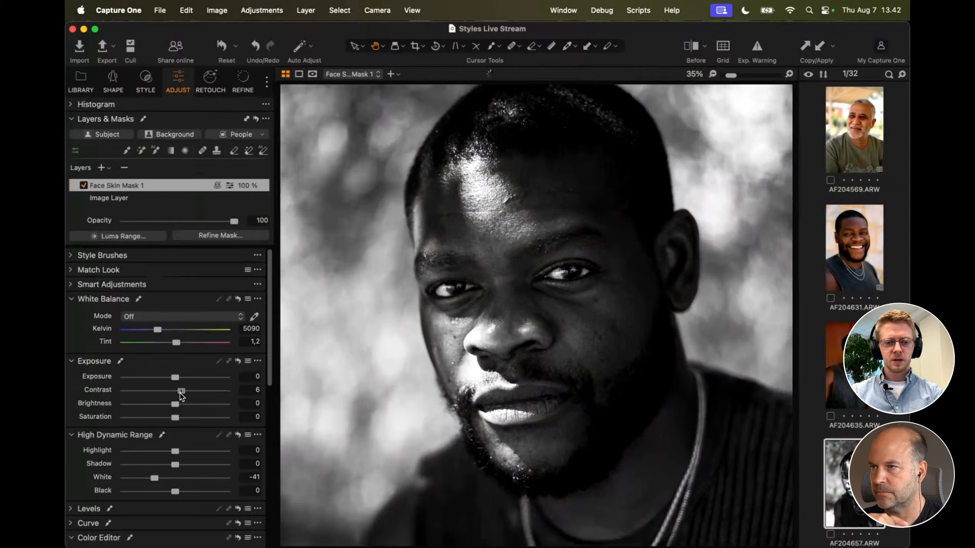
pyautogui.moveTo(181, 391); pyautogui.dragTo(178, 404)
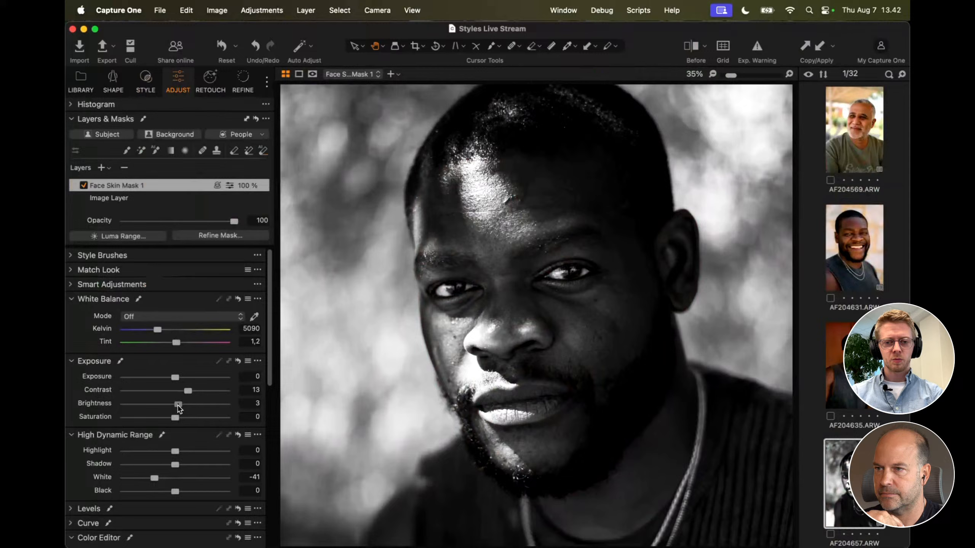
pyautogui.click(83, 185)
pyautogui.click(83, 186)
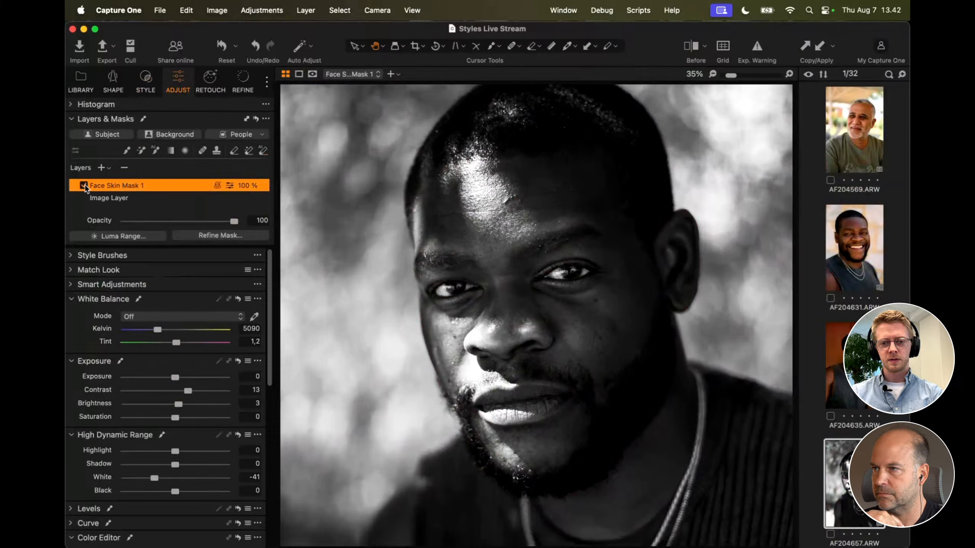
pyautogui.click(84, 185)
pyautogui.click(84, 185)
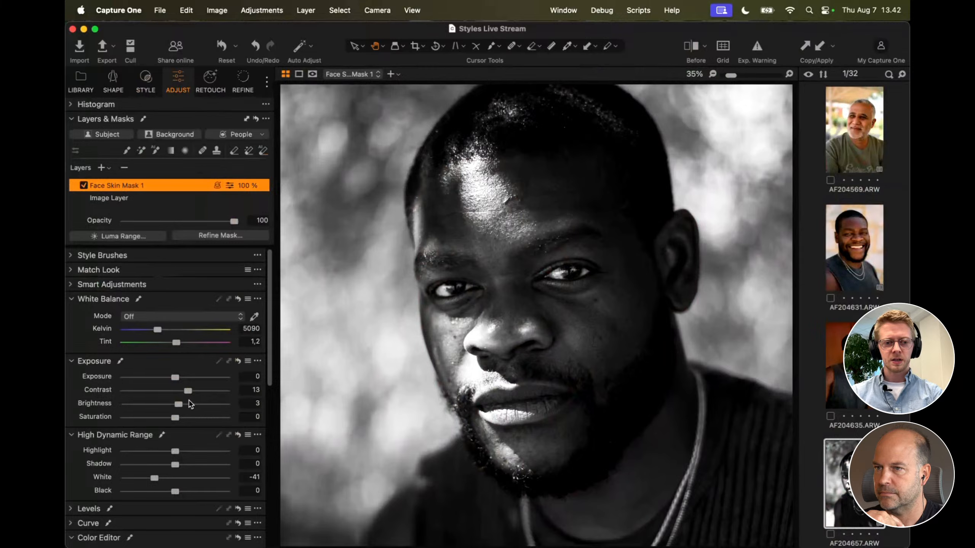
pyautogui.moveTo(189, 394); pyautogui.dragTo(184, 394)
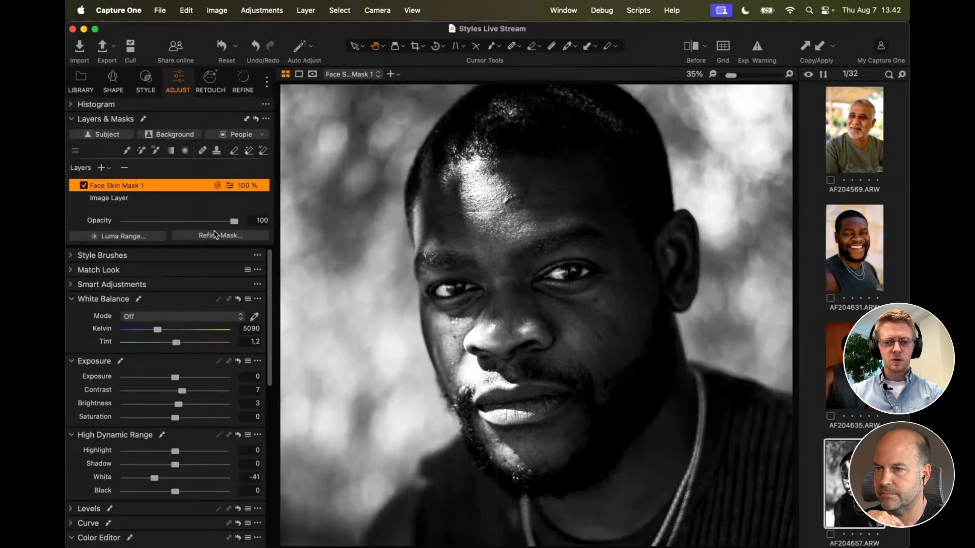
# Step: Create one people mask covering Pupil and Iris plus Sclera, and set its Brightness to 10 and Contrast to 6
pyautogui.click(262, 134)
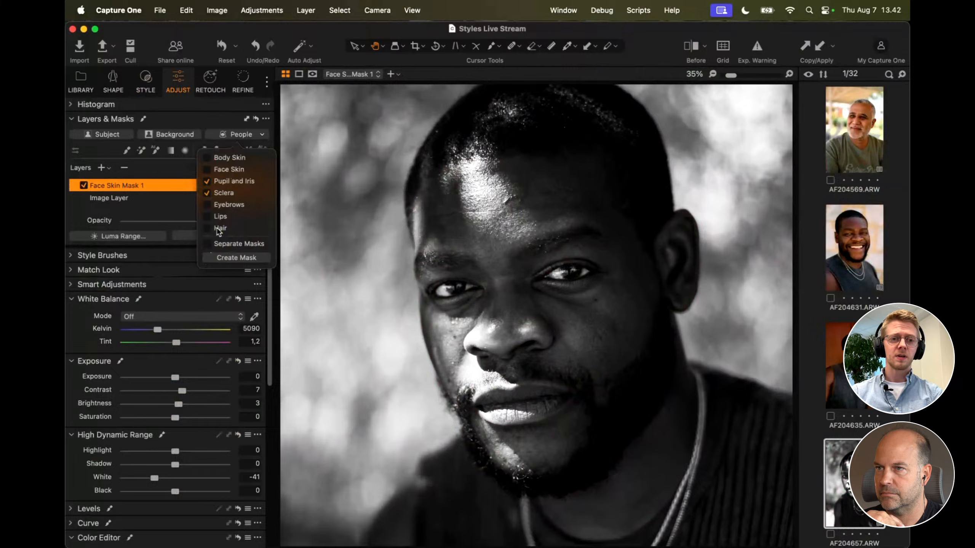
pyautogui.click(242, 263)
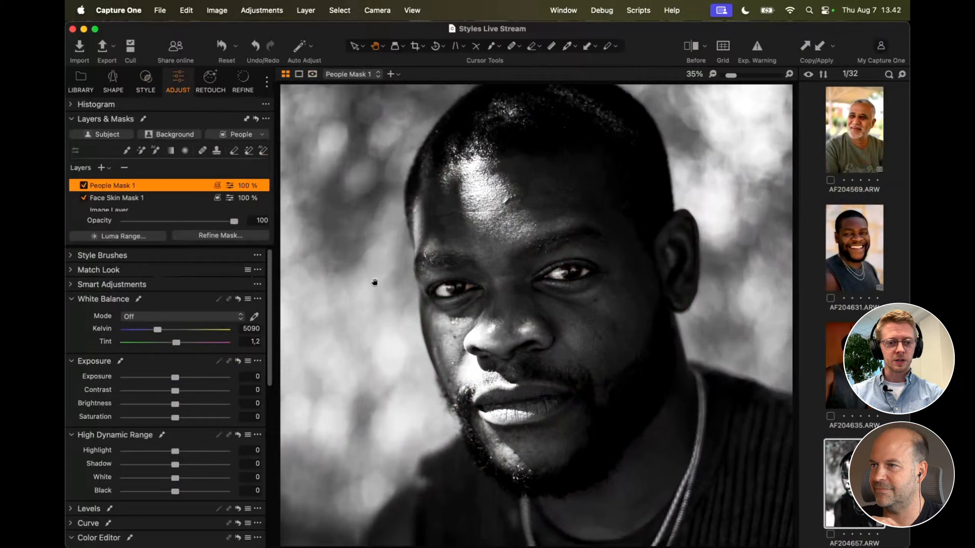
pyautogui.moveTo(175, 404); pyautogui.dragTo(188, 410)
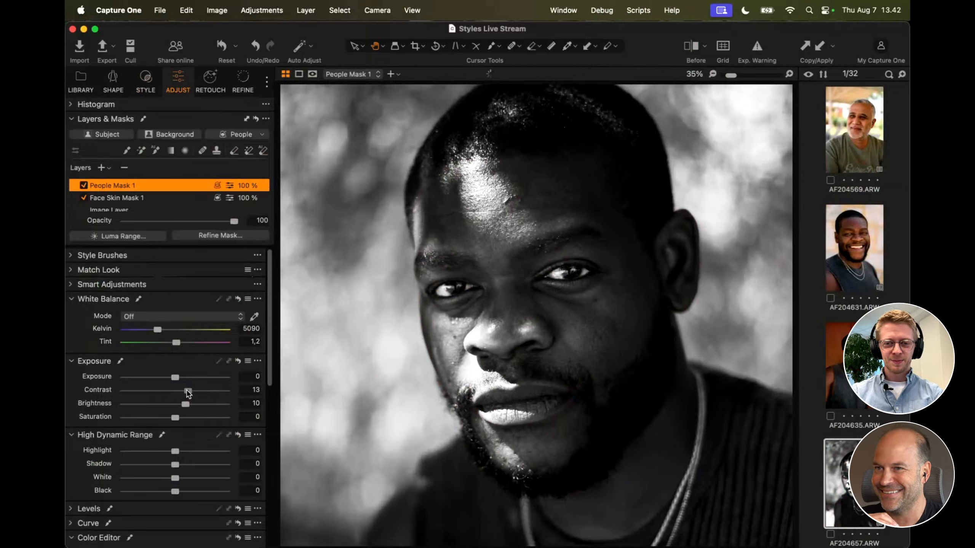
pyautogui.scroll(-10, 175, 423)
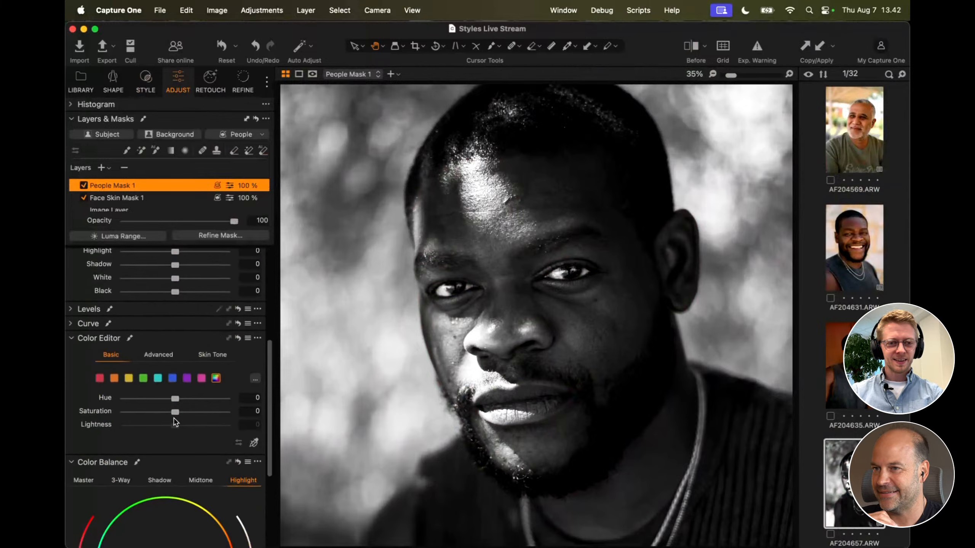
pyautogui.scroll(8, 175, 422)
pyautogui.moveTo(182, 355); pyautogui.dragTo(182, 354)
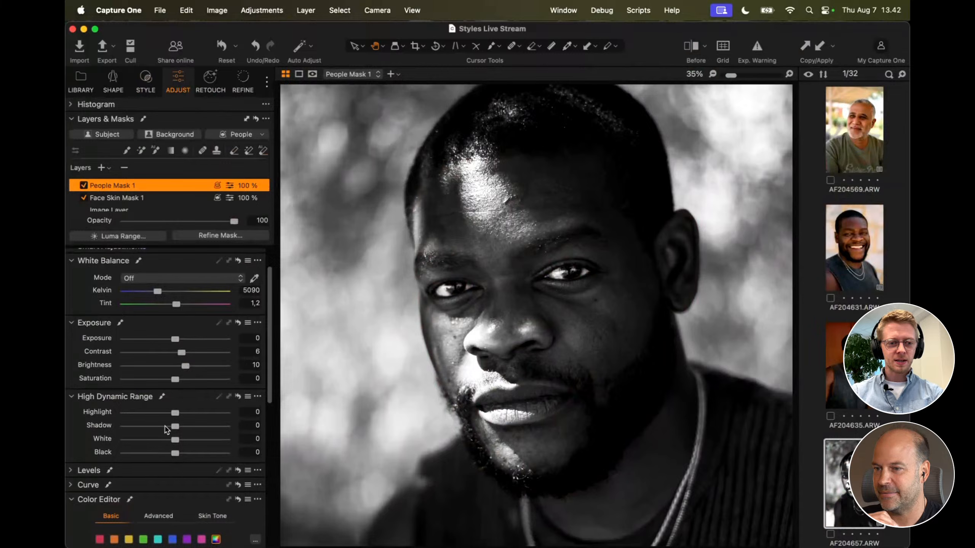
# Step: Set the eye mask layer's Shadow to 8 and Brightness to 2, and check the effect with the layer off and on
pyautogui.moveTo(175, 429); pyautogui.dragTo(180, 430)
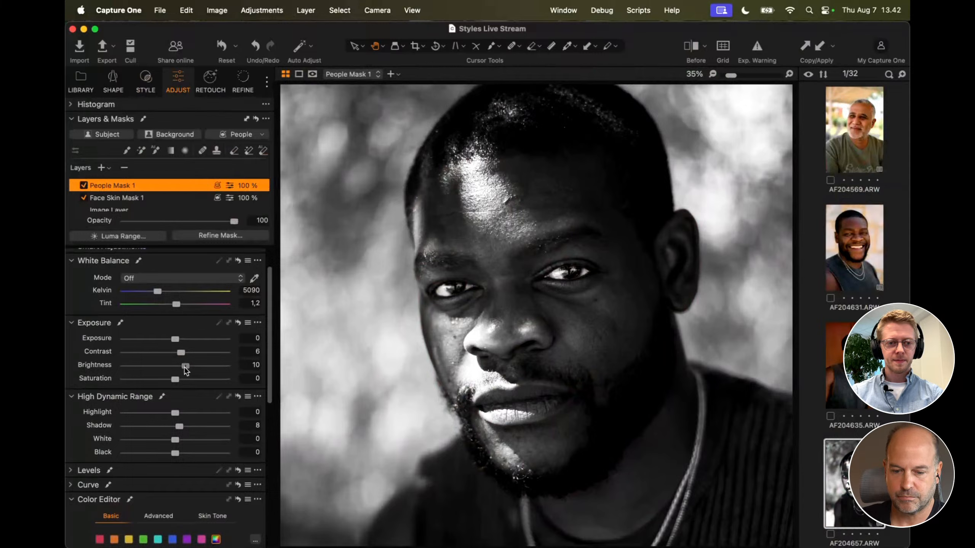
pyautogui.moveTo(186, 369); pyautogui.dragTo(177, 371)
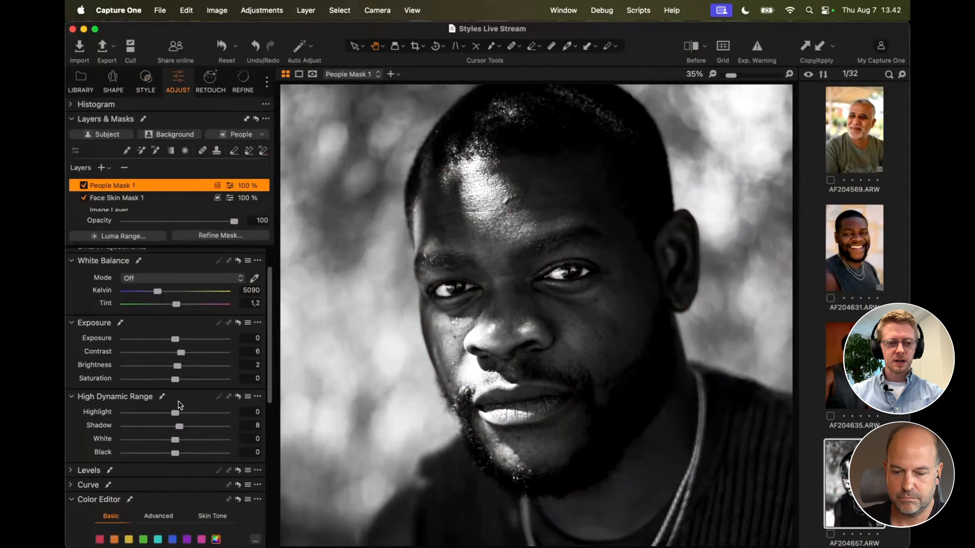
pyautogui.click(83, 187)
pyautogui.click(83, 187)
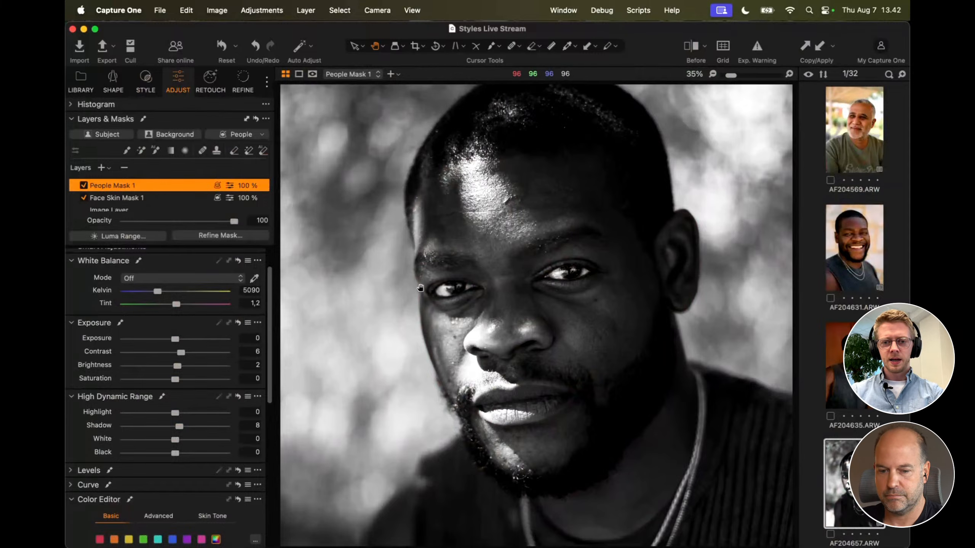
pyautogui.scroll(-3, 420, 288)
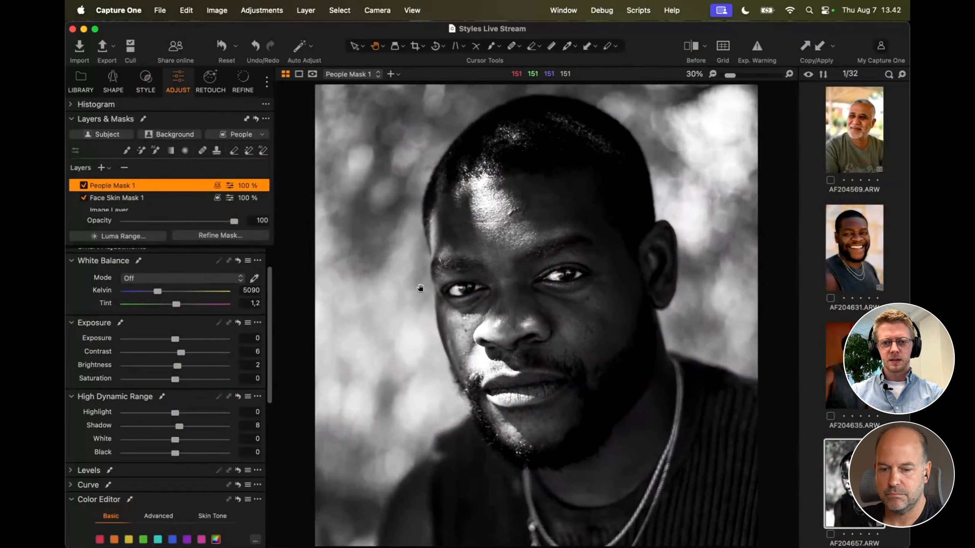
# Step: Save the portrait's adjustments, including both mask layers, as a custom style named B&W people masking
pyautogui.scroll(-2, 420, 288)
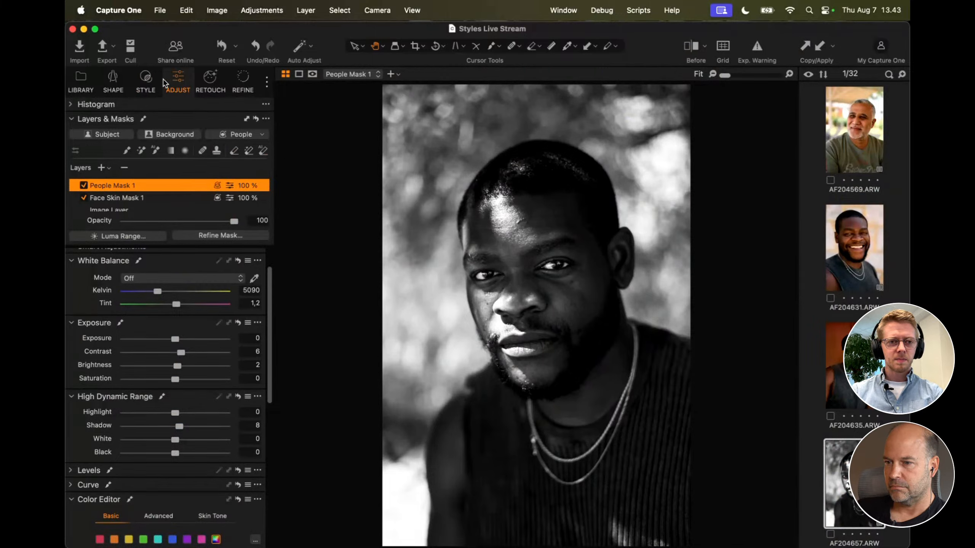
pyautogui.click(151, 81)
pyautogui.click(271, 119)
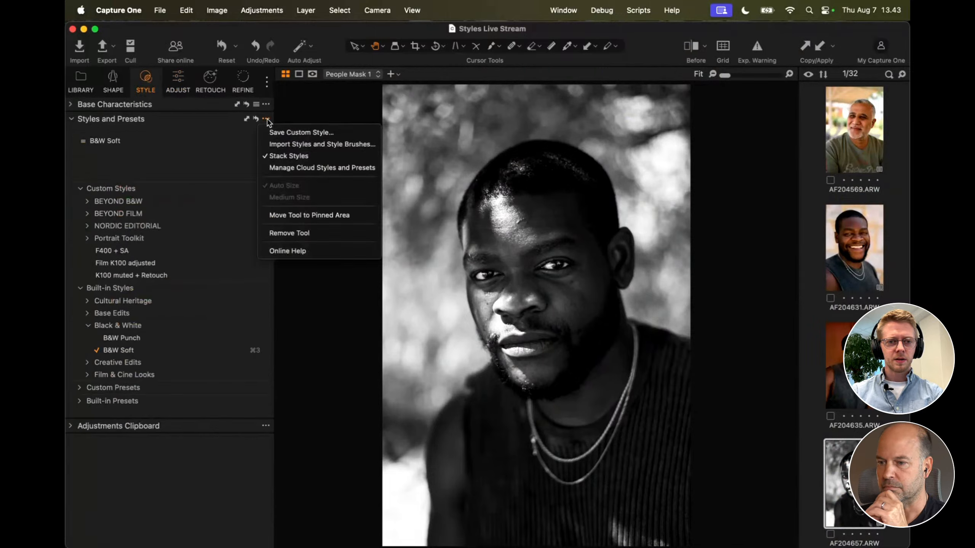
pyautogui.click(284, 131)
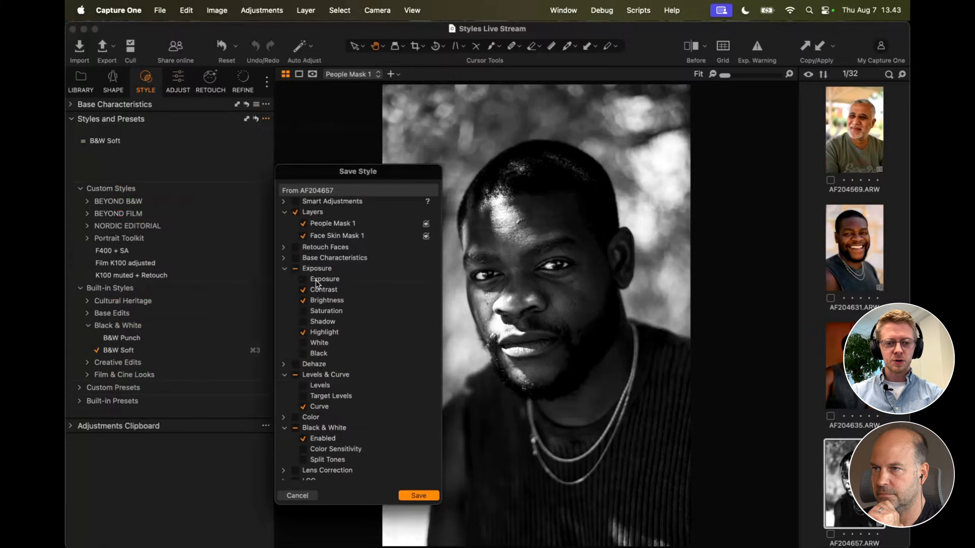
pyautogui.scroll(-3, 316, 283)
pyautogui.scroll(3, 316, 283)
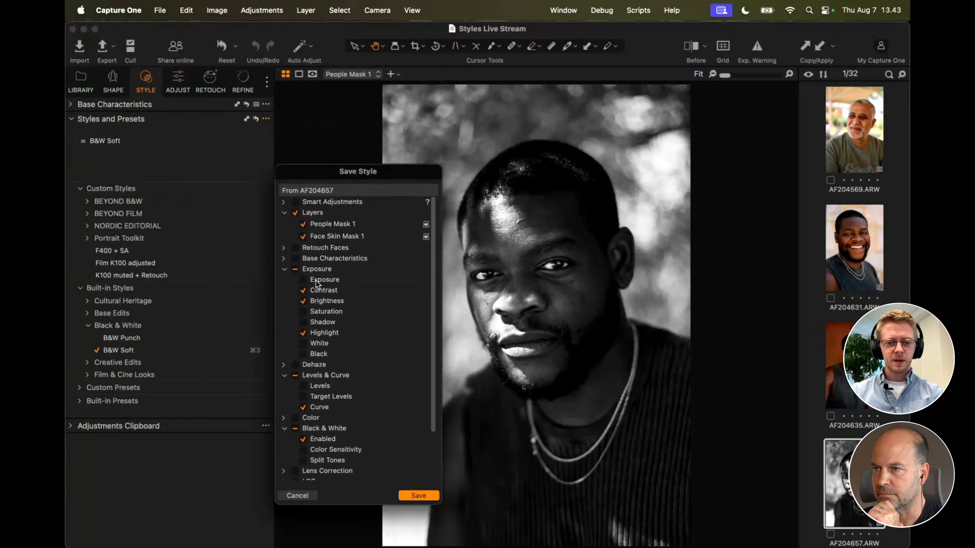
pyautogui.click(412, 496)
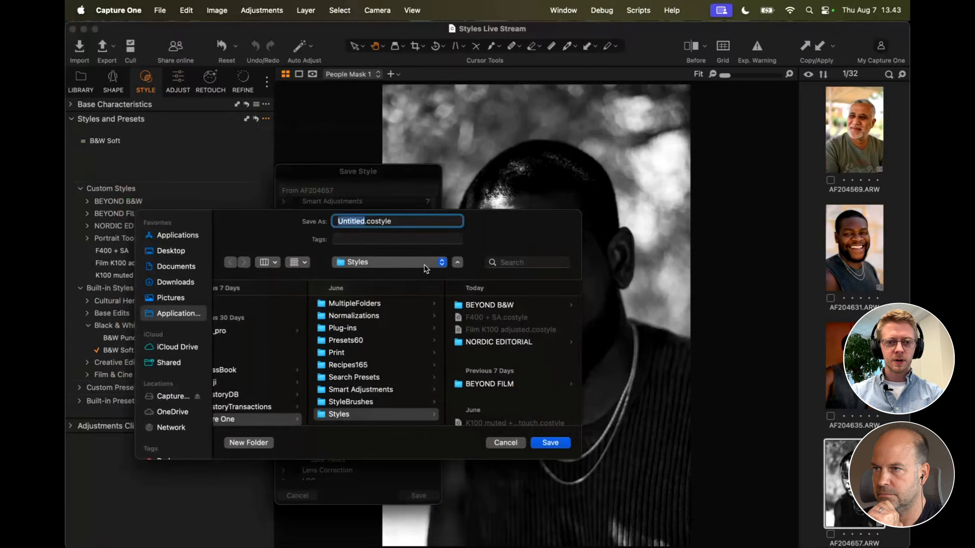
pyautogui.write('B&W people ')
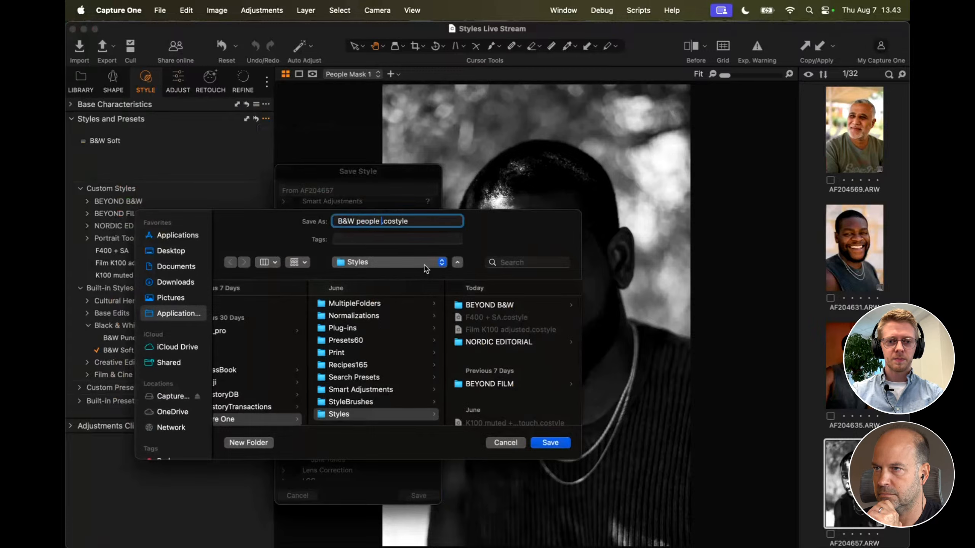
pyautogui.write('masking')
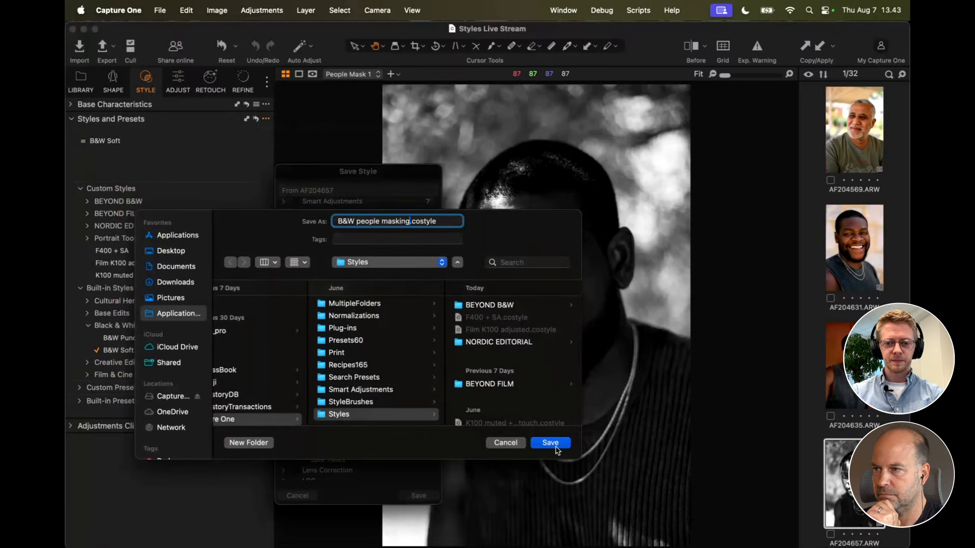
pyautogui.click(555, 444)
# Step: Reset this portrait and AF204631.ARW, and apply the B&W people masking custom style to AF204631.ARW
pyautogui.press('super+r')
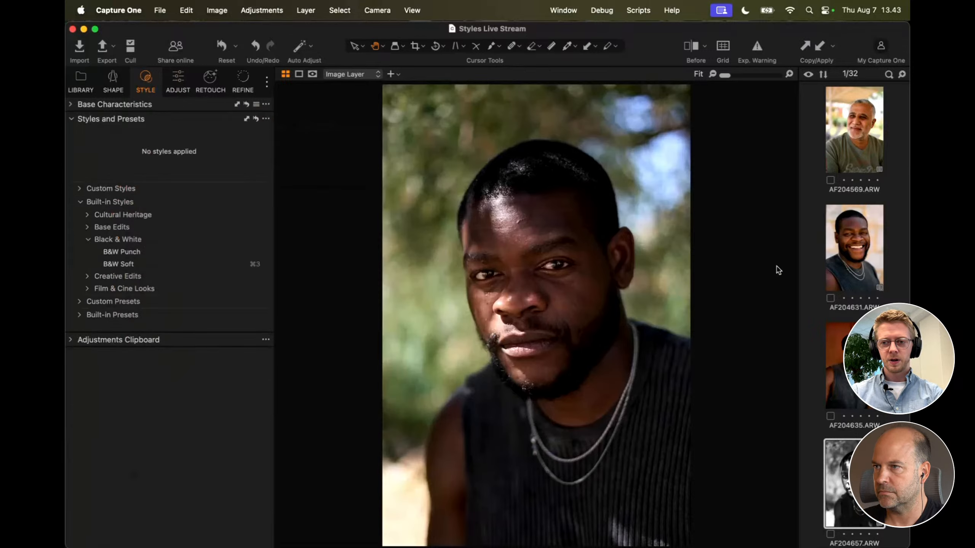
pyautogui.click(851, 256)
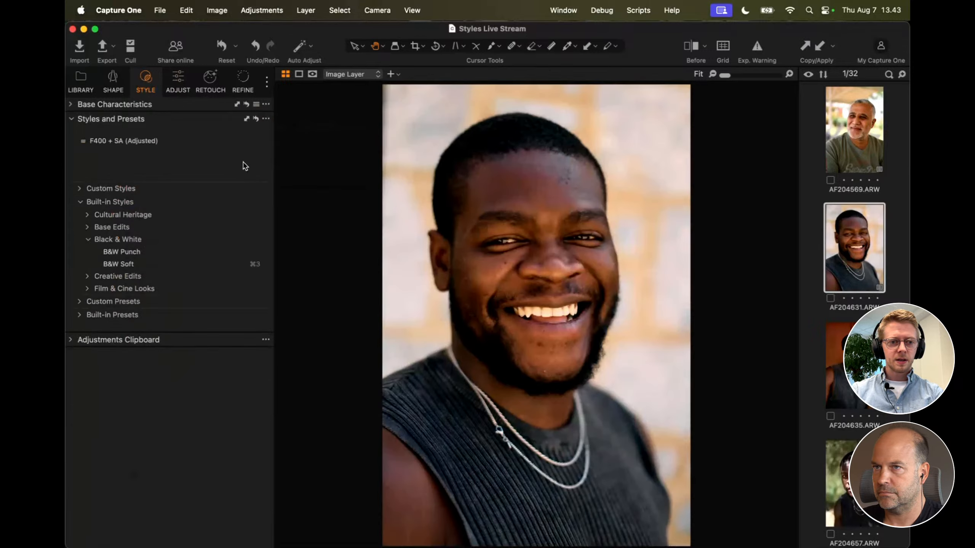
pyautogui.press('super+r')
pyautogui.click(96, 240)
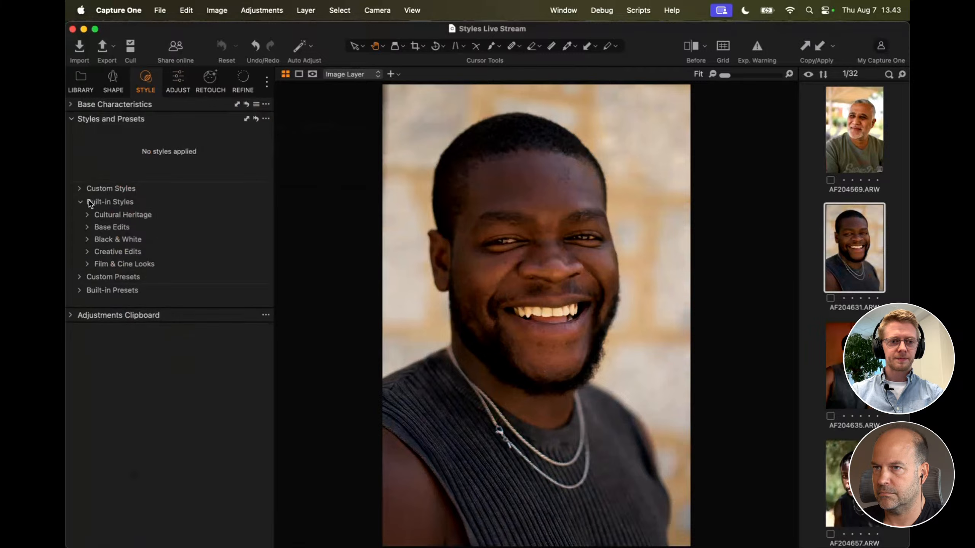
pyautogui.click(80, 188)
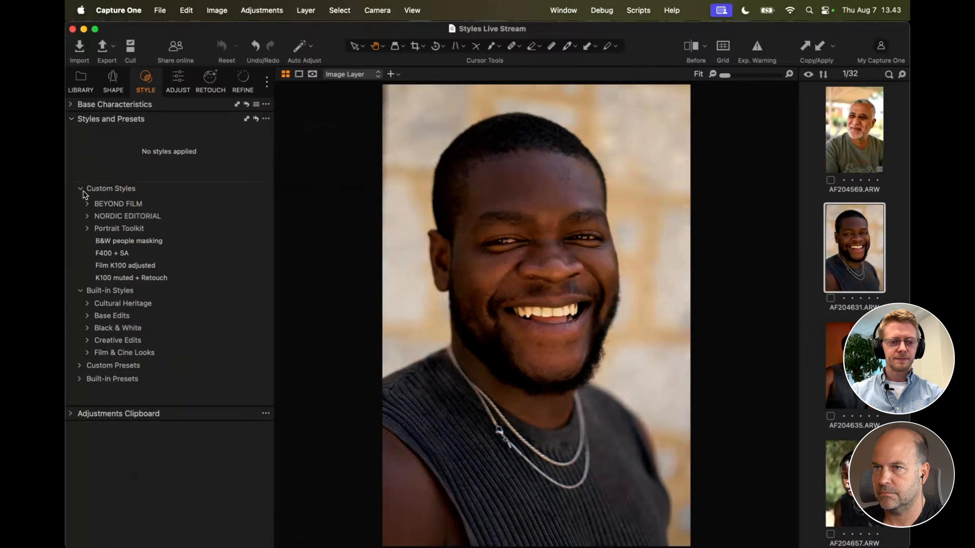
pyautogui.click(246, 250)
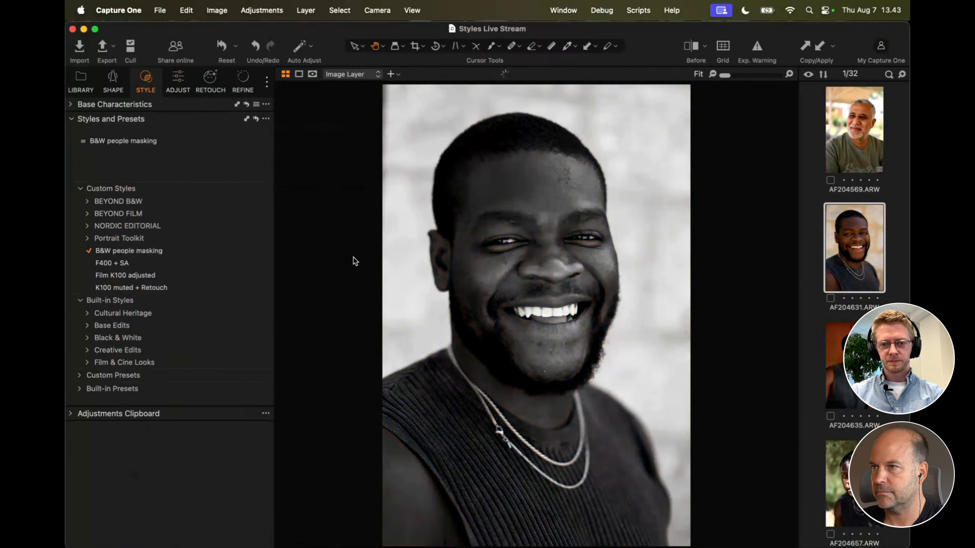
# Step: Clone the styled variant of AF204631.ARW and remove all mask layers from the clone
pyautogui.click(179, 83)
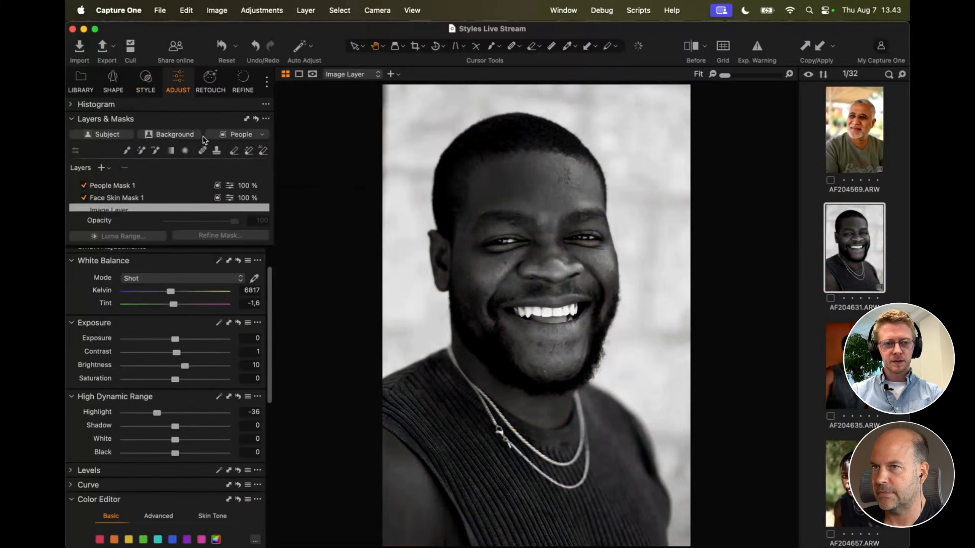
pyautogui.rightClick(845, 248)
pyautogui.click(731, 132)
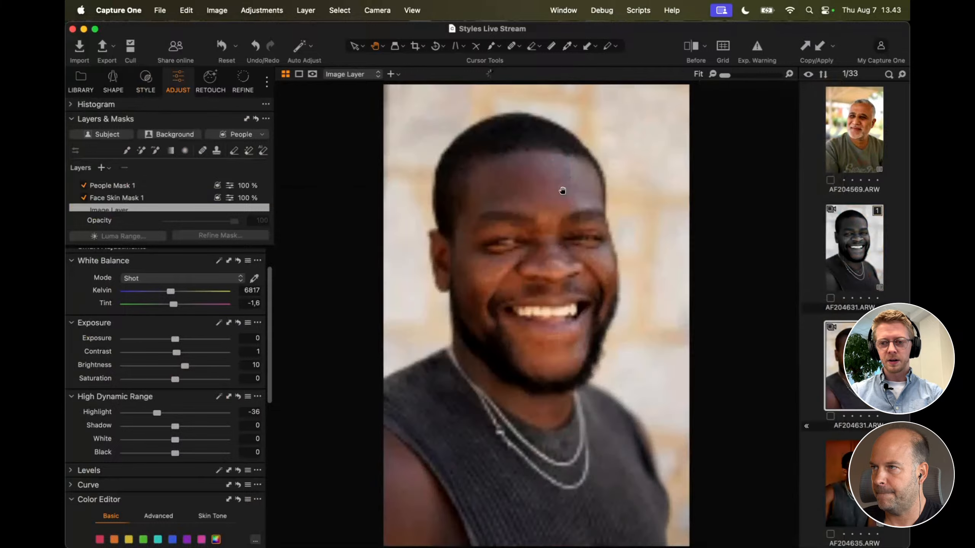
pyautogui.click(256, 119)
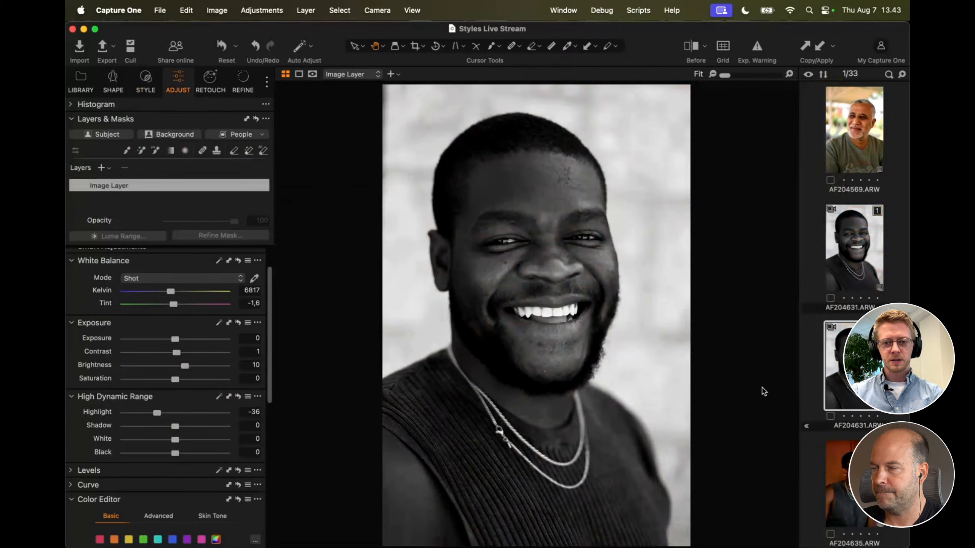
# Step: Compare the variants of AF204631.ARW with and without the mask layers, at full view and close up on the face
pyautogui.press('Up')
pyautogui.press('Down')
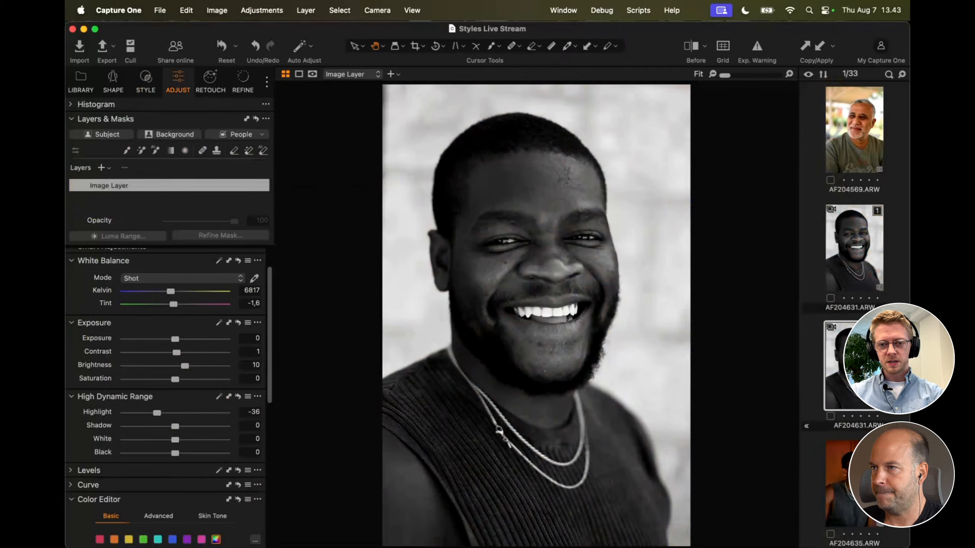
pyautogui.press('Up')
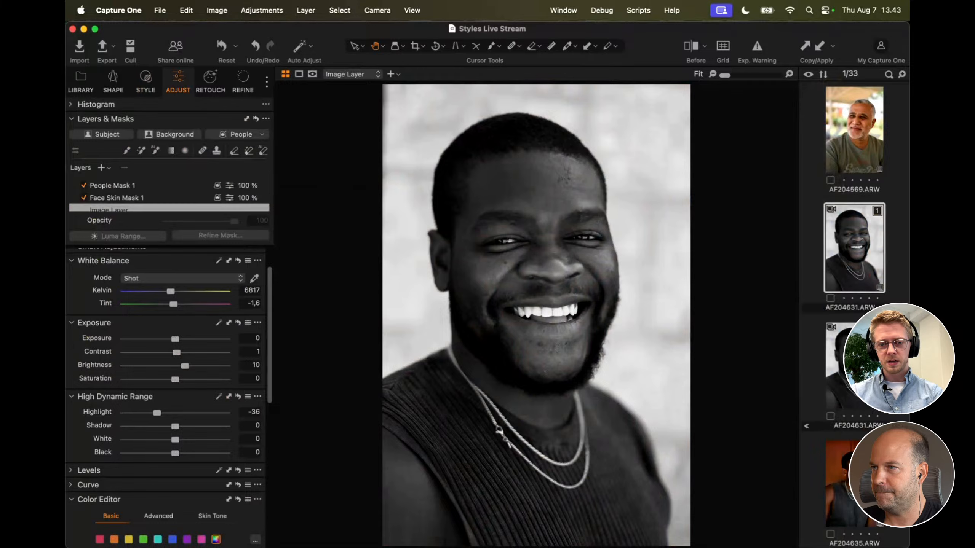
pyautogui.press('Down')
pyautogui.scroll(5, 537, 263)
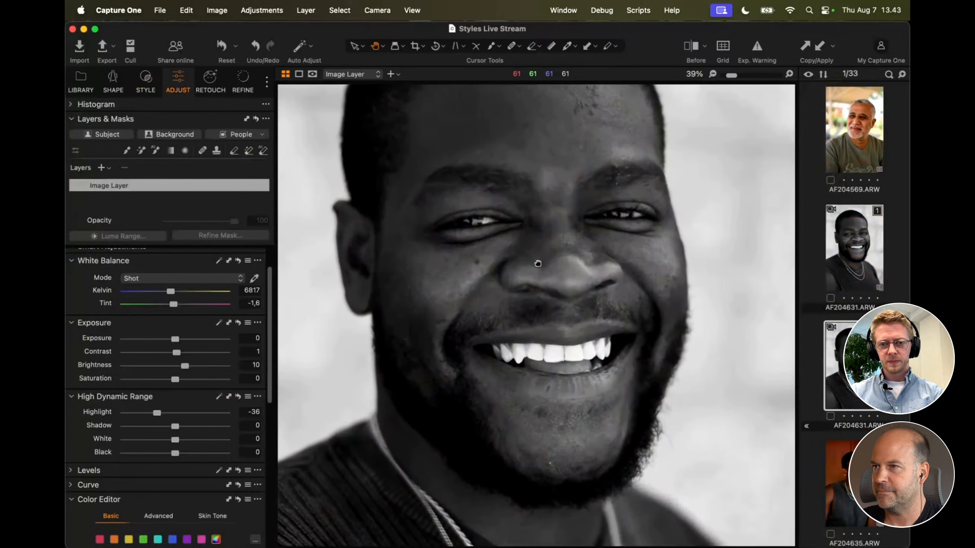
pyautogui.moveTo(538, 264); pyautogui.dragTo(539, 285)
pyautogui.press('Up')
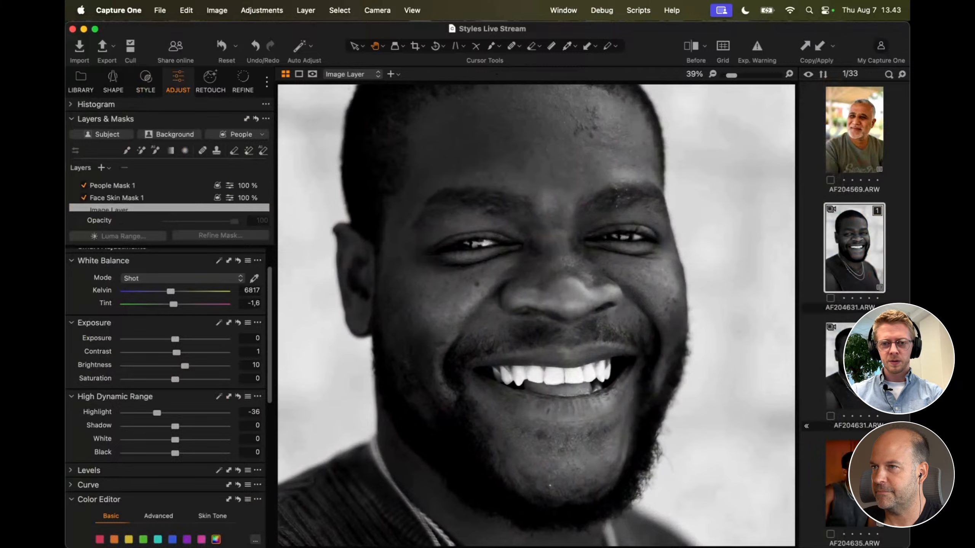
pyautogui.press('Down')
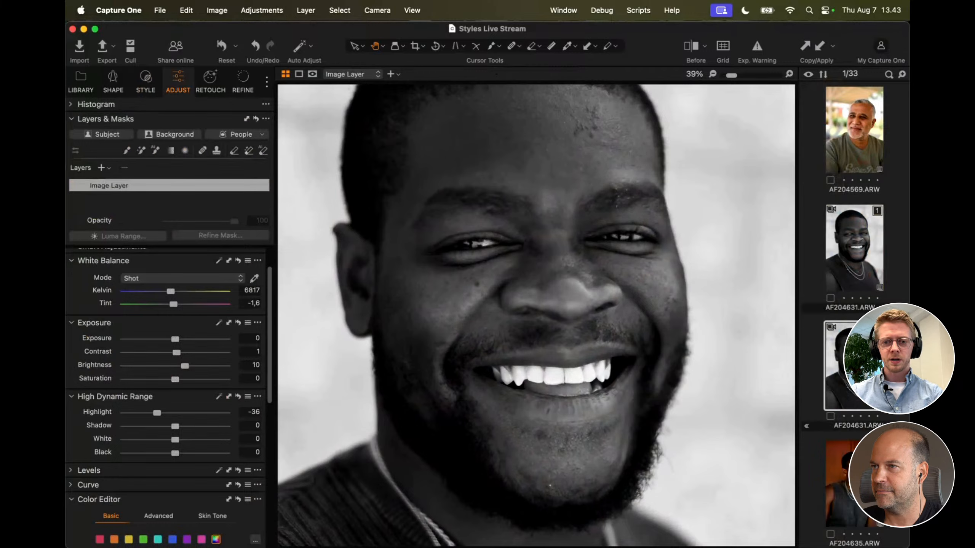
pyautogui.press('Up')
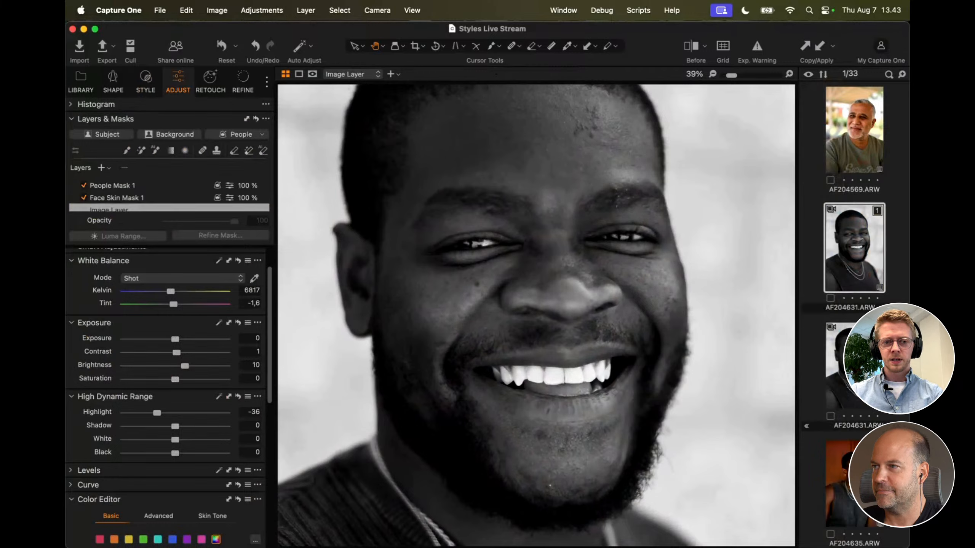
pyautogui.press('Down')
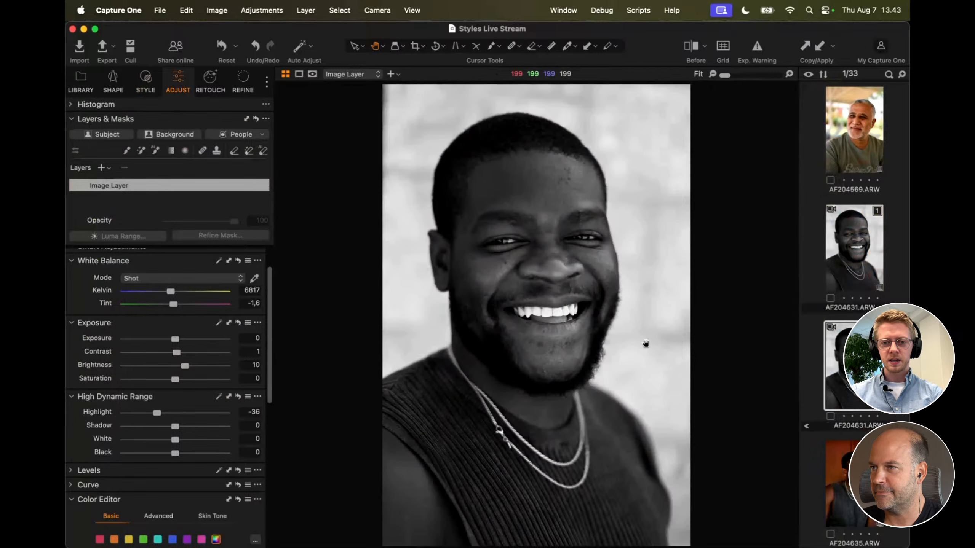
# Step: Set the exposure to -0.75 on the first portrait of the long-haired woman in front of the red door
pyautogui.scroll(-10, 853, 422)
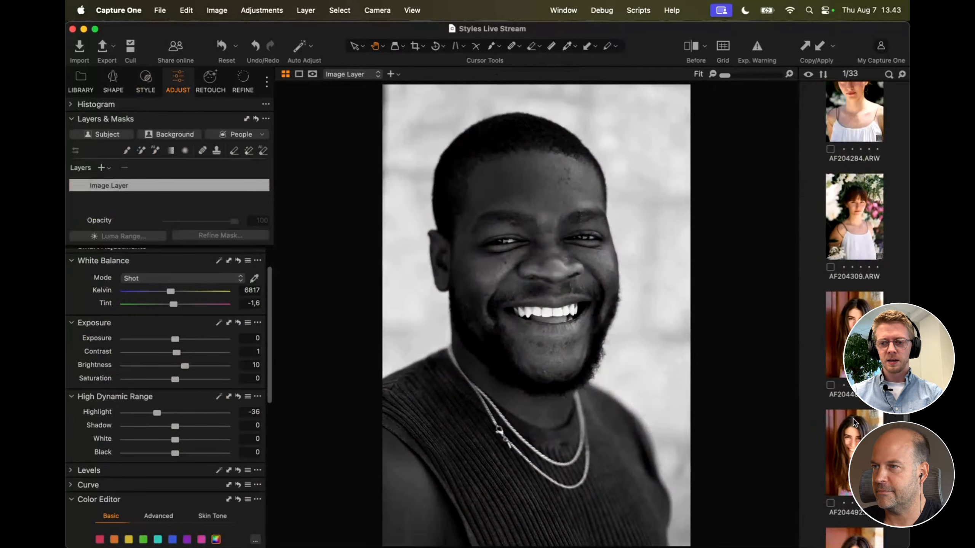
pyautogui.click(863, 341)
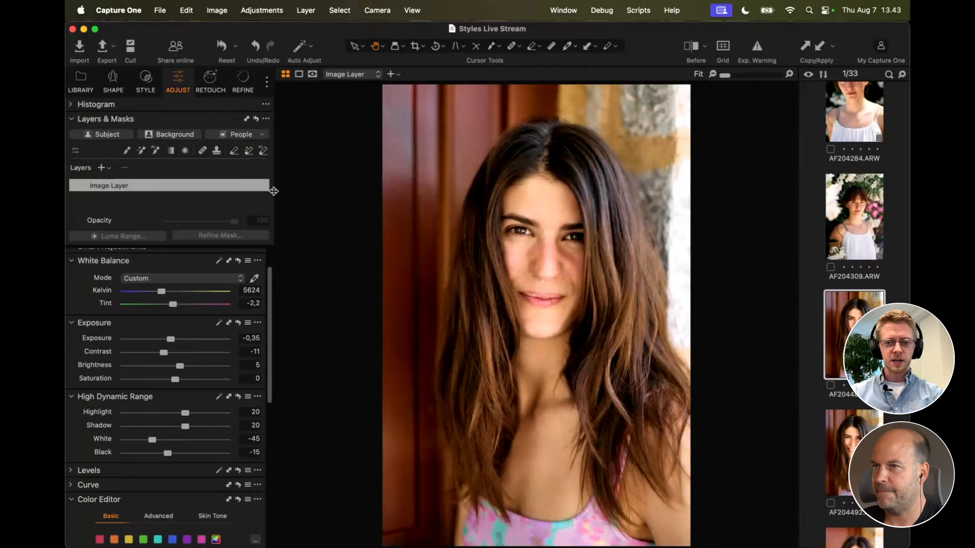
pyautogui.press('q')
pyautogui.scroll(-3, 477, 285)
pyautogui.scroll(1, 477, 285)
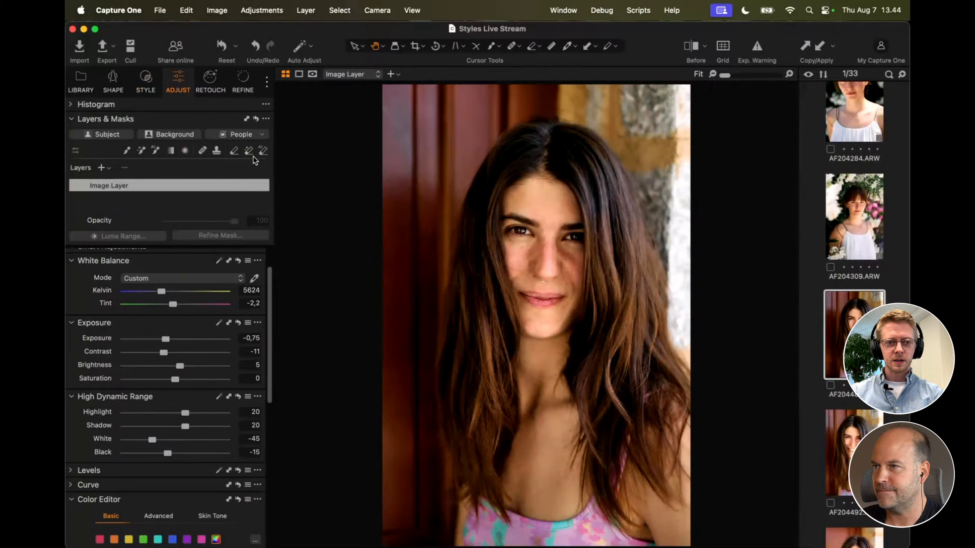
# Step: Create an AI people mask covering only Hair, with Sclera and Pupil and Iris deselected
pyautogui.click(261, 134)
pyautogui.click(210, 193)
pyautogui.click(221, 181)
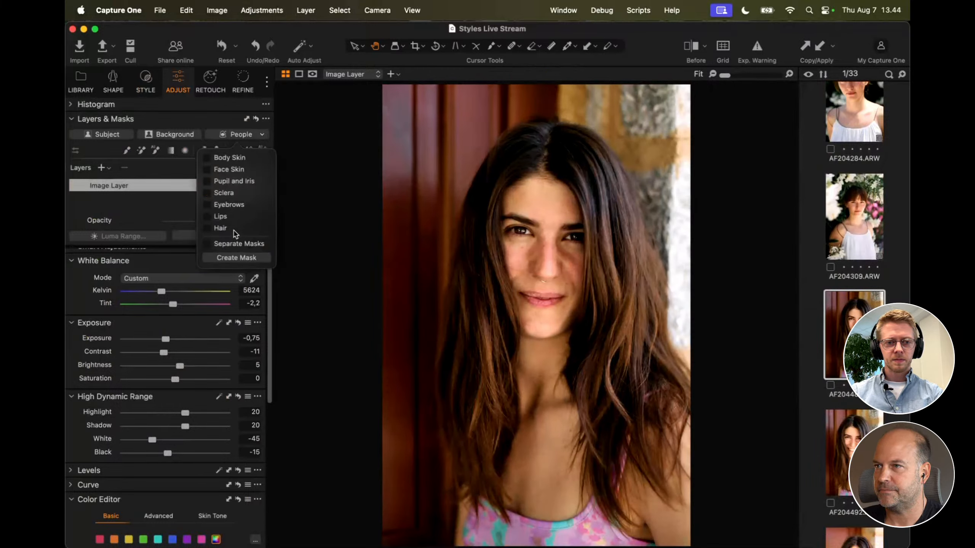
pyautogui.click(221, 228)
pyautogui.click(236, 258)
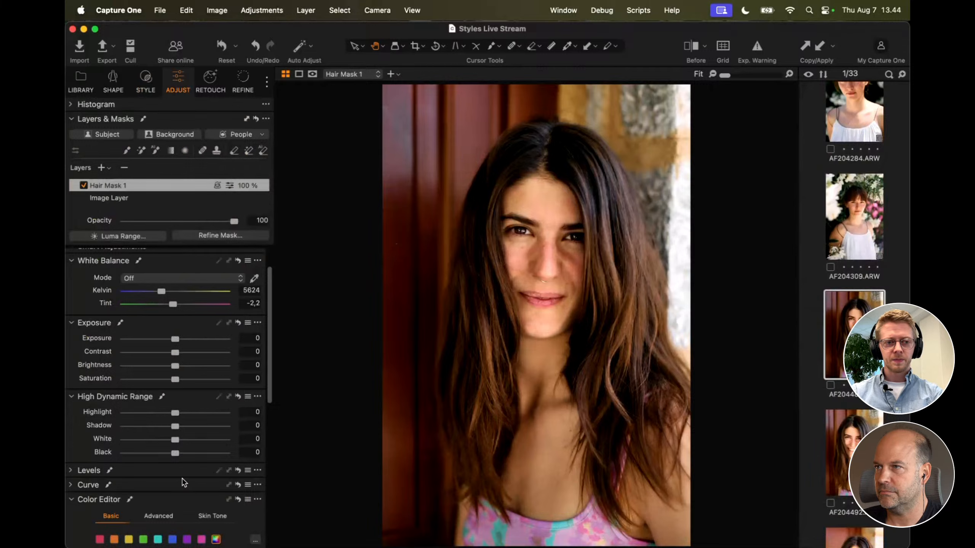
# Step: Set Clarity to 58 on the hair mask layer, using the Natural method
pyautogui.scroll(-5, 184, 483)
pyautogui.scroll(-2, 184, 483)
pyautogui.click(107, 309)
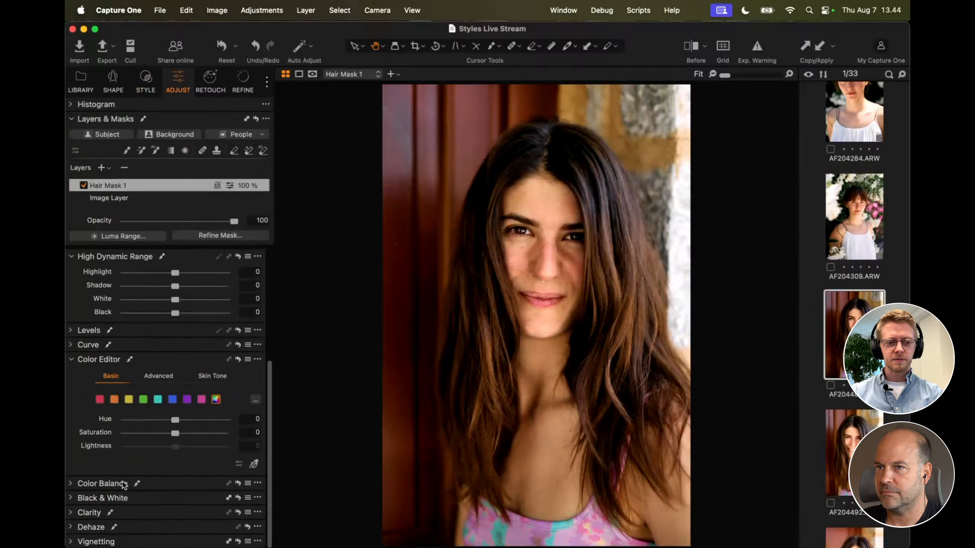
pyautogui.click(92, 513)
pyautogui.scroll(-2, 192, 518)
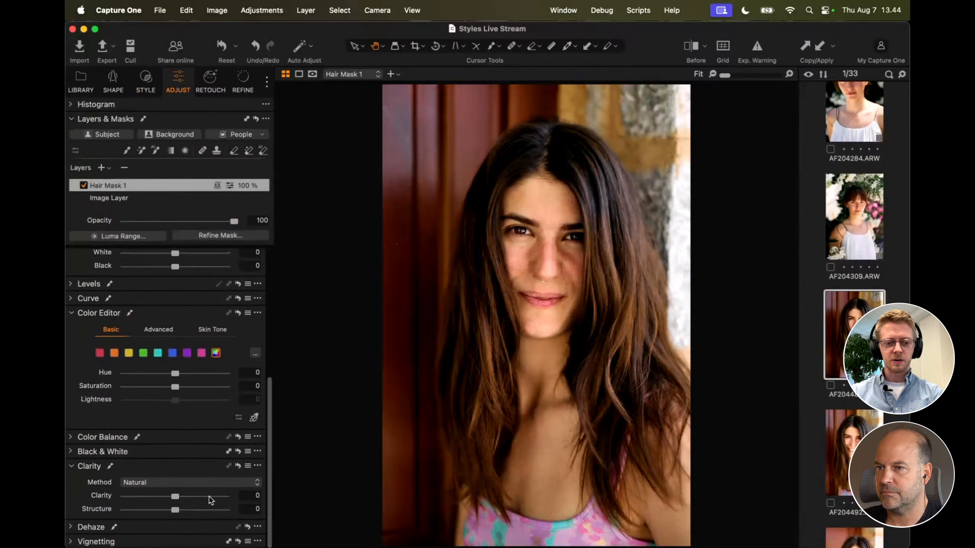
pyautogui.click(207, 496)
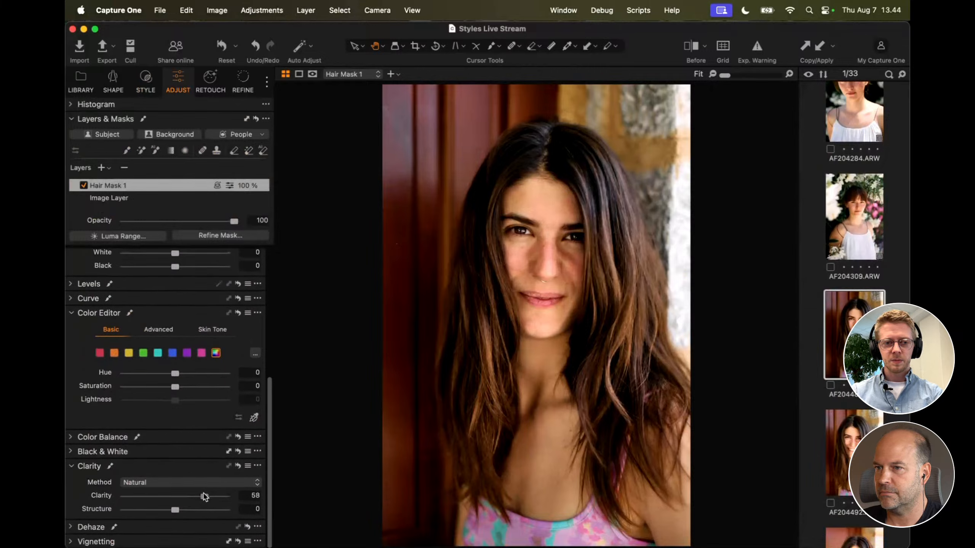
# Step: Compare the portrait with the hair mask layer switched off and on, and examine the hair close up
pyautogui.scroll(6, 202, 424)
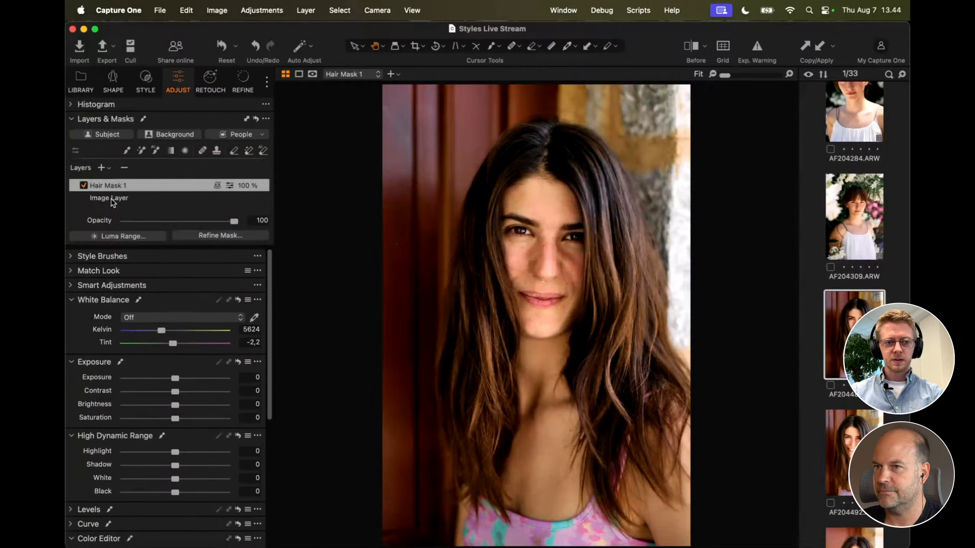
pyautogui.click(84, 186)
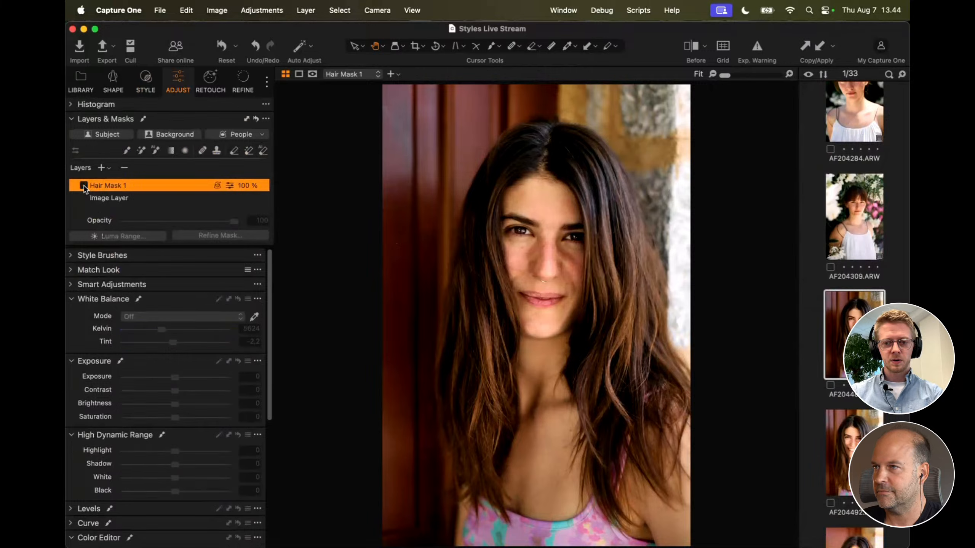
pyautogui.click(84, 186)
pyautogui.click(83, 185)
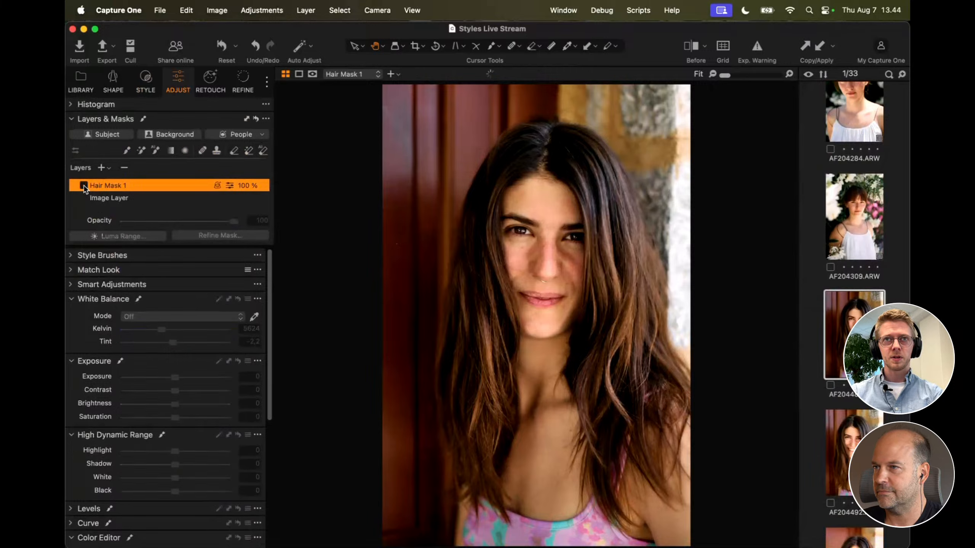
pyautogui.click(83, 185)
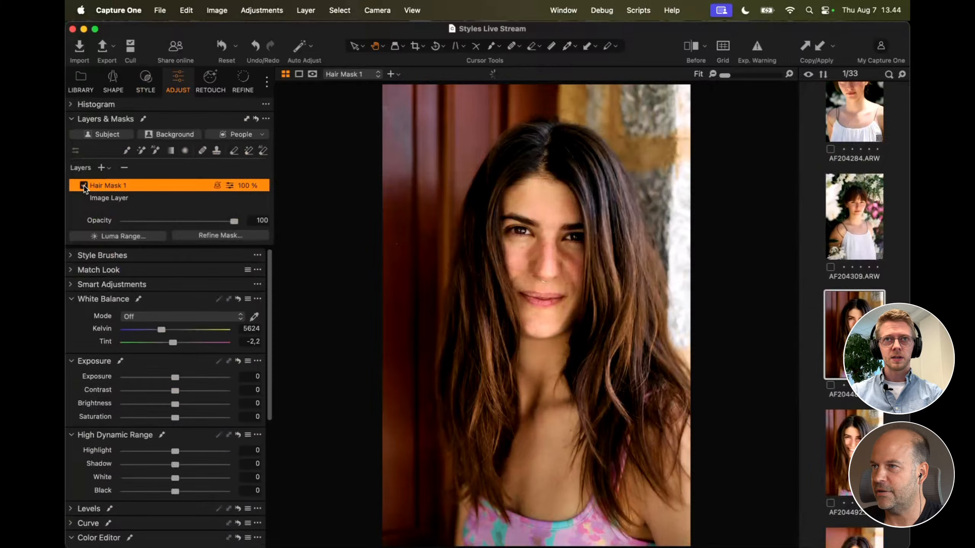
pyautogui.scroll(5, 620, 319)
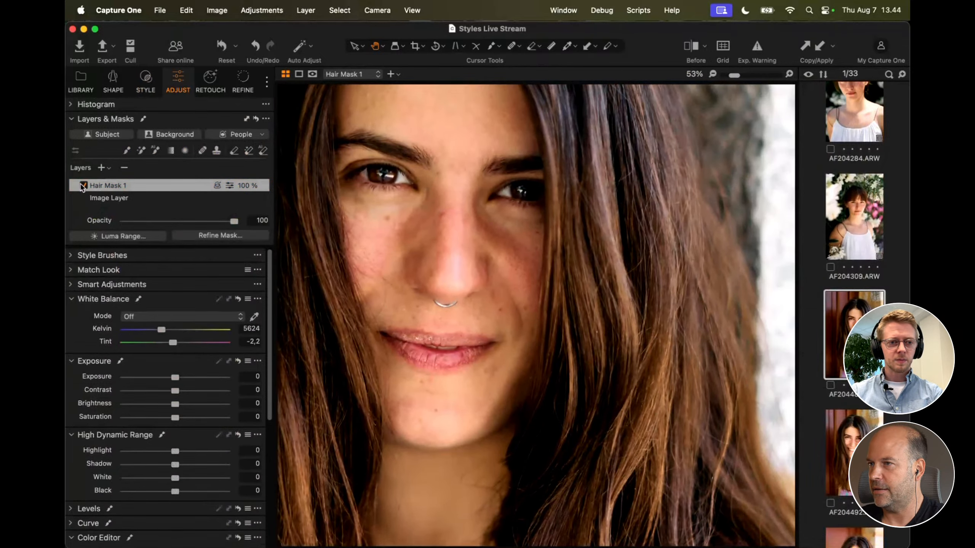
# Step: Check the hair mask layer's effect again by switching it off and on, viewing the whole portrait and the face
pyautogui.click(84, 185)
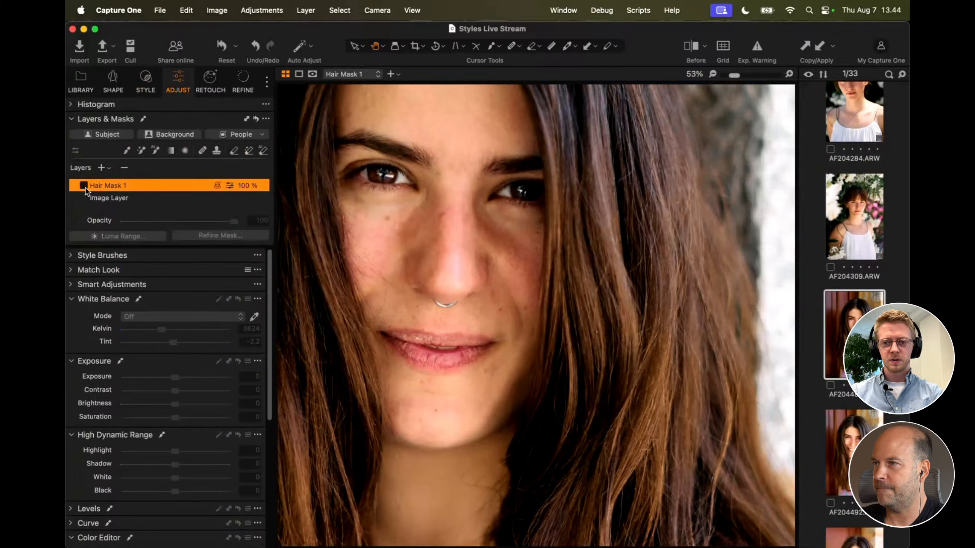
pyautogui.click(83, 185)
pyautogui.scroll(-5, 626, 307)
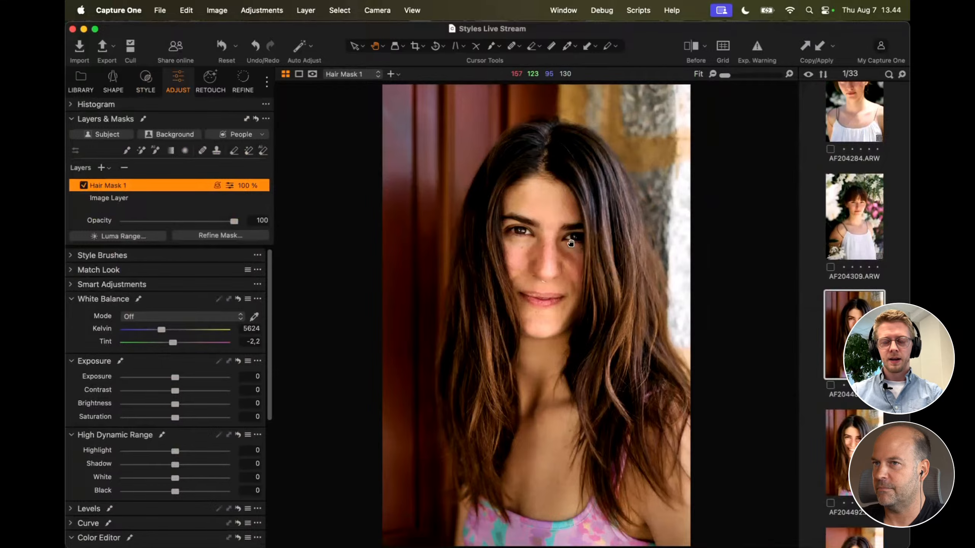
pyautogui.scroll(3, 599, 258)
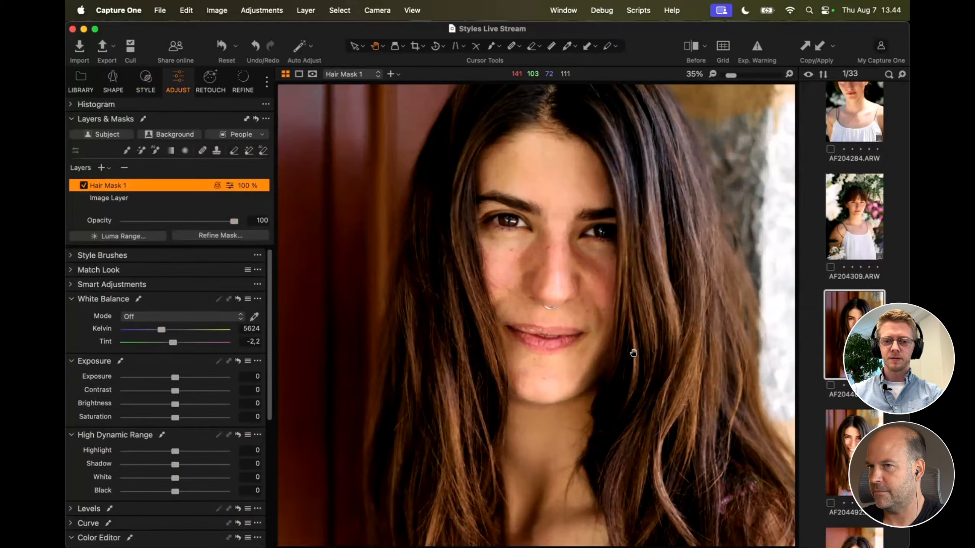
# Step: Reset all adjustments on the portrait, including the hair mask layer
pyautogui.press('super+r')
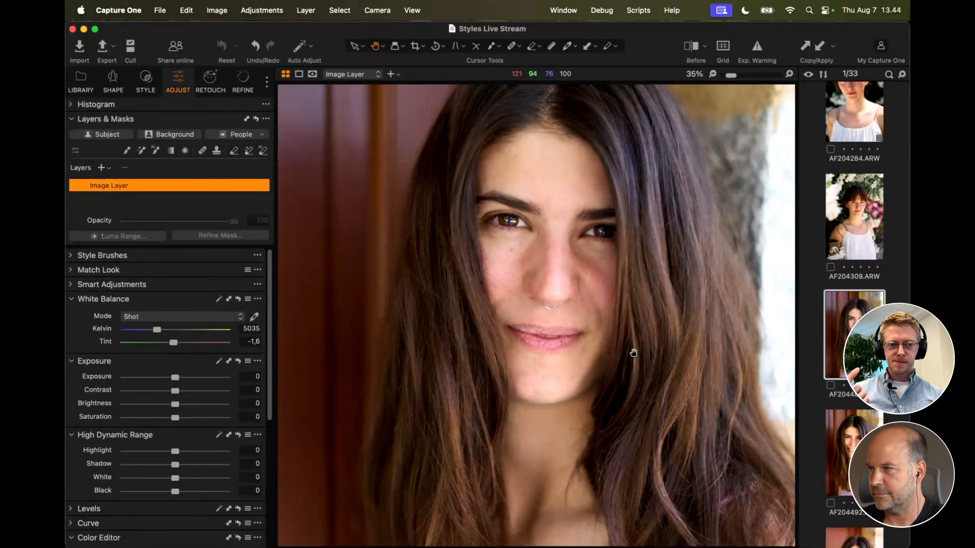
pyautogui.click(209, 83)
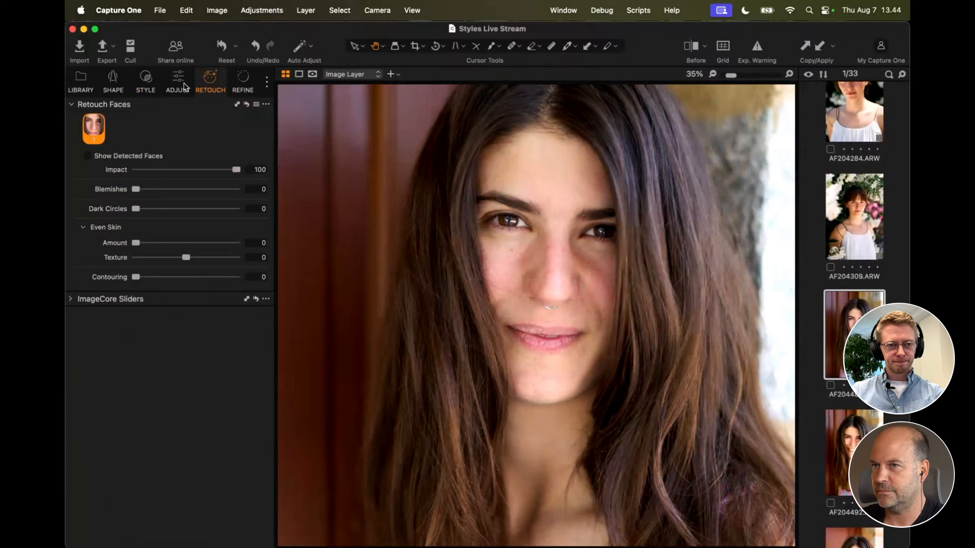
pyautogui.click(176, 82)
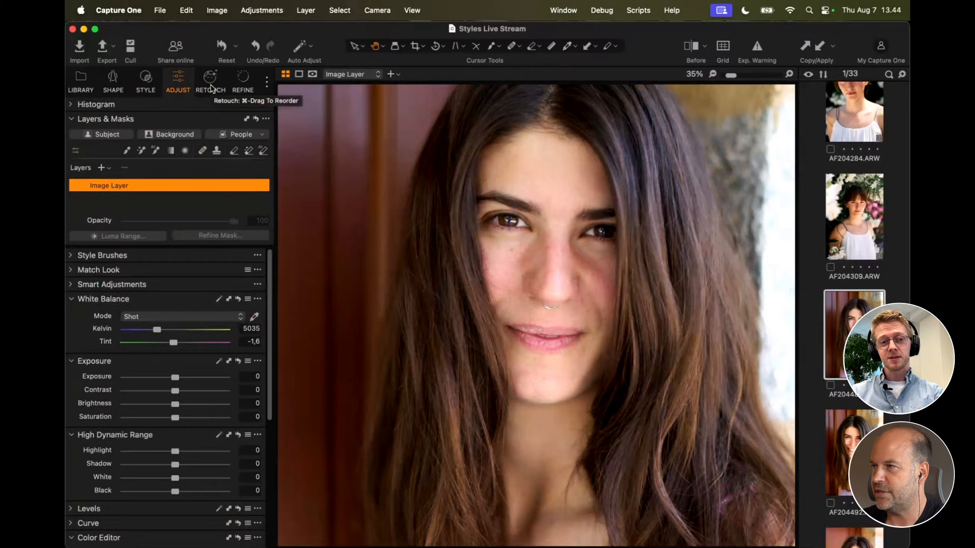
# Step: Apply the built-in Film K100 style from Film & Cine Looks to the portrait
pyautogui.click(150, 88)
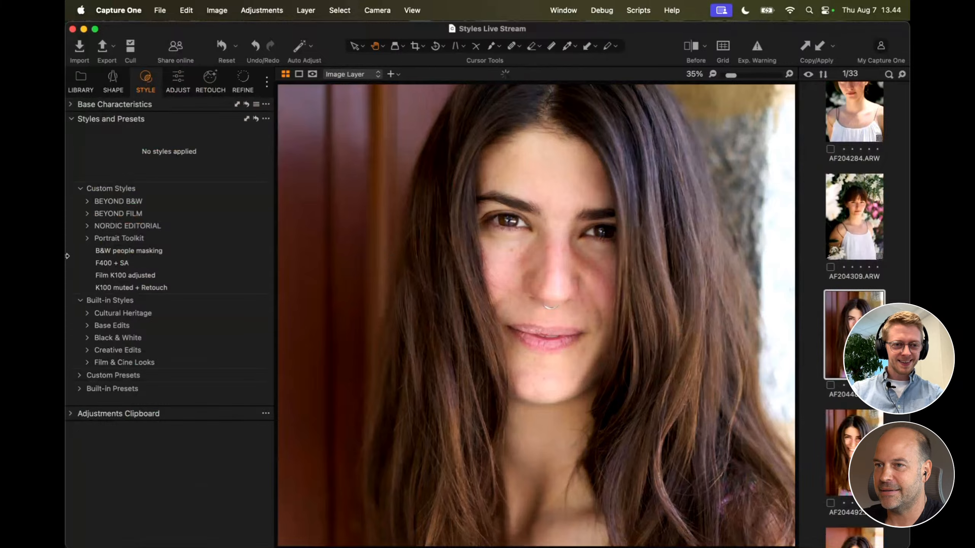
pyautogui.click(96, 188)
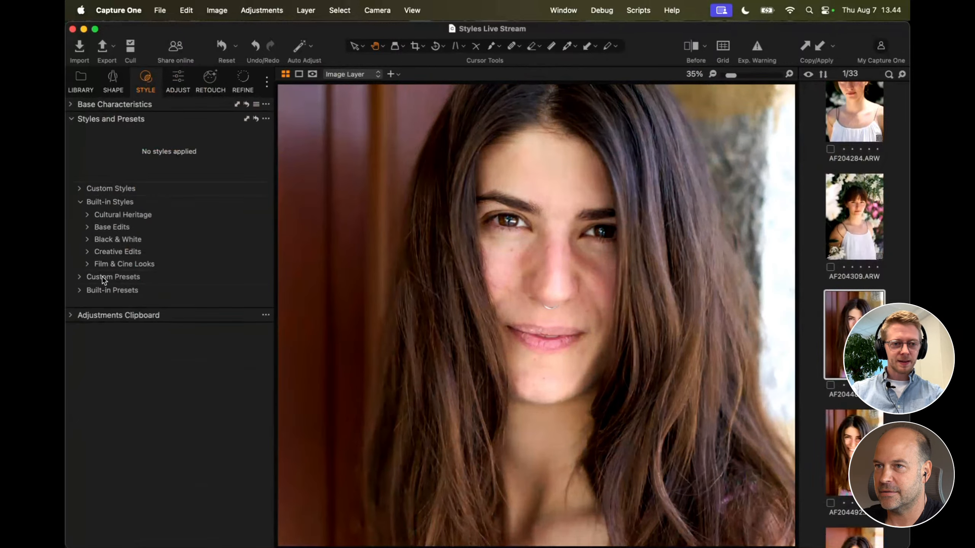
pyautogui.click(134, 264)
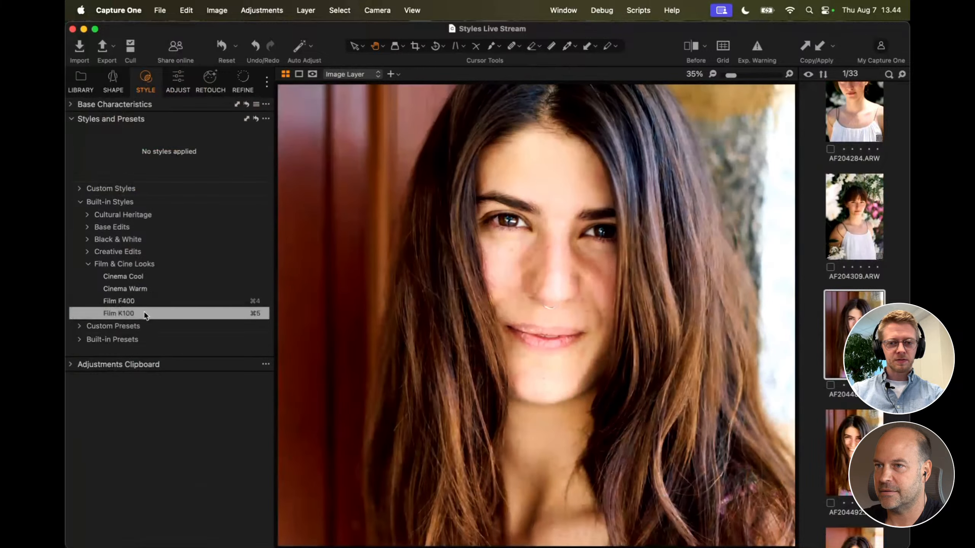
pyautogui.click(143, 313)
pyautogui.scroll(-5, 518, 341)
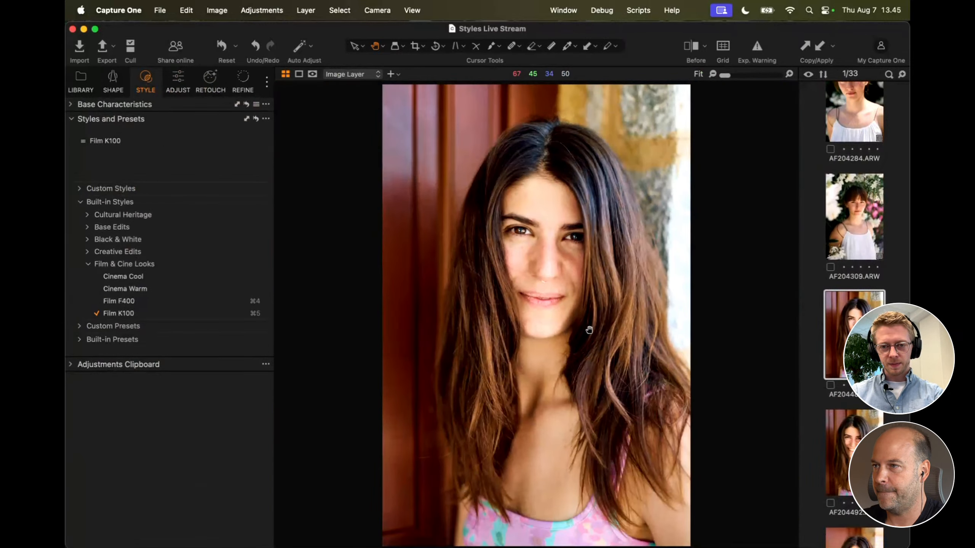
# Step: Fine-tune the portrait to Exposure -0.31, Contrast -17, Kelvin 5424 and Saturation -3
pyautogui.press('q')
pyautogui.scroll(-5, 589, 331)
pyautogui.scroll(2, 590, 330)
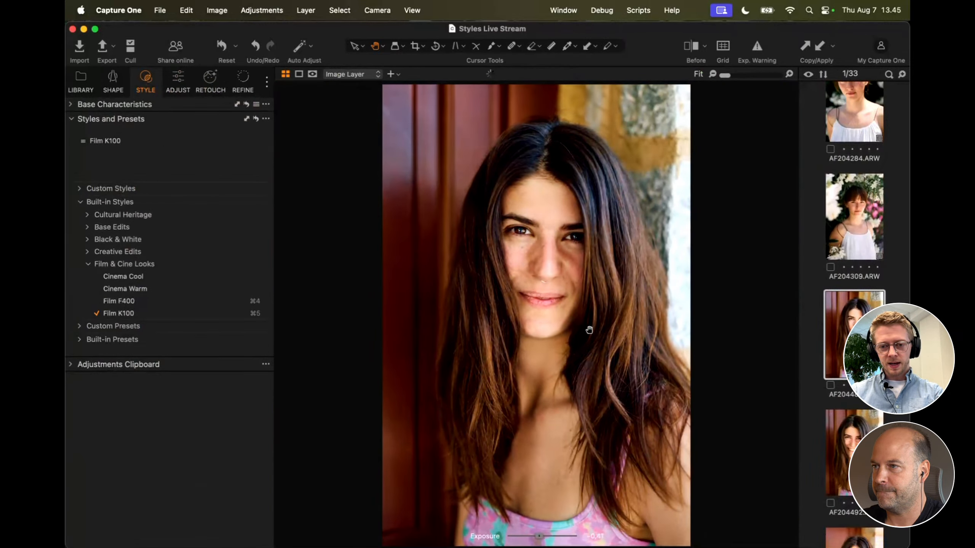
pyautogui.scroll(2, 589, 330)
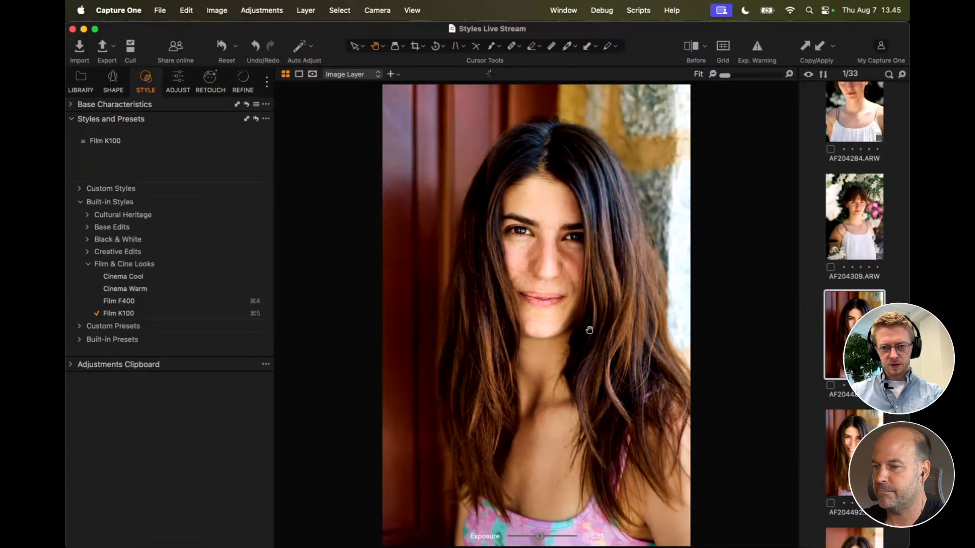
pyautogui.press('w')
pyautogui.scroll(2, 589, 330)
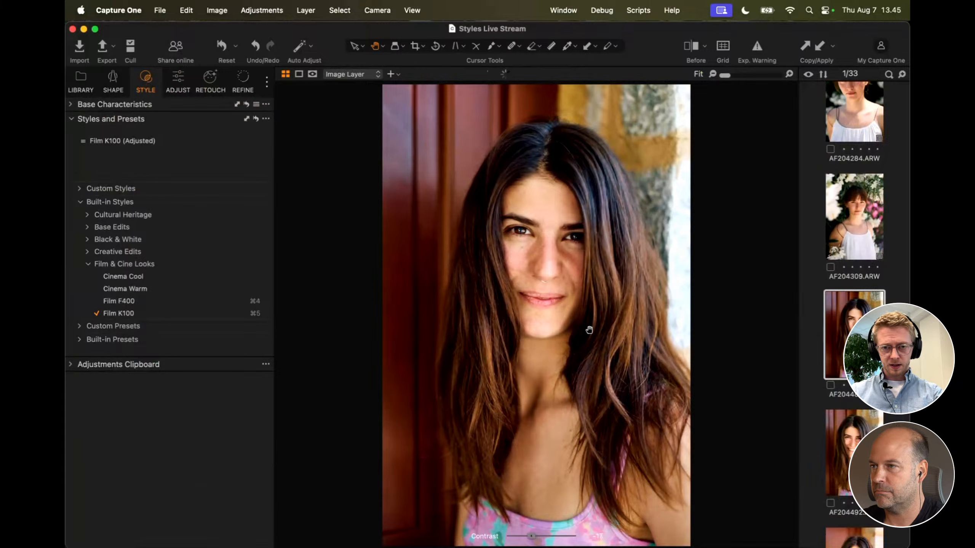
pyautogui.press('a')
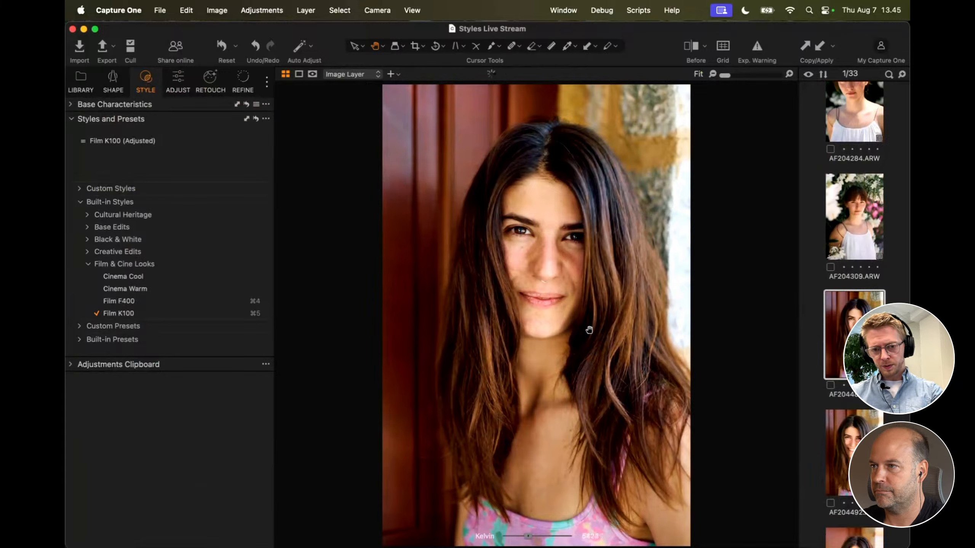
pyautogui.press('r')
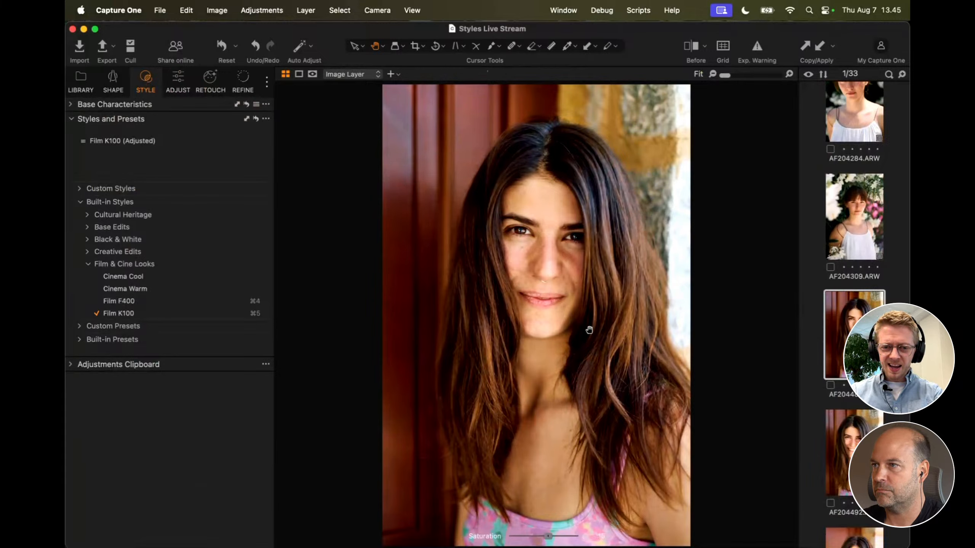
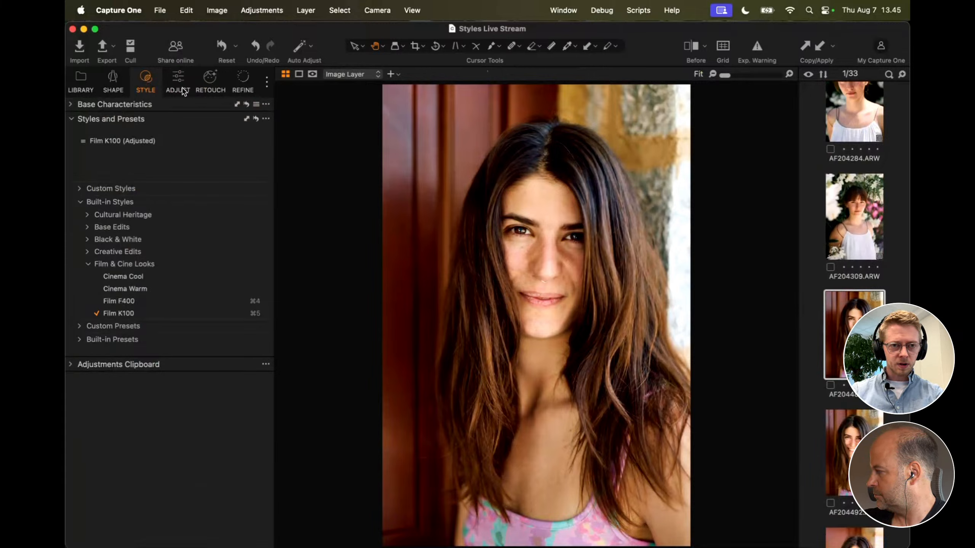
# Step: Retouch the face with Blemishes 20, Dark Circles 28, Even Skin Amount 20, Texture 43 and Contouring 34
pyautogui.click(210, 87)
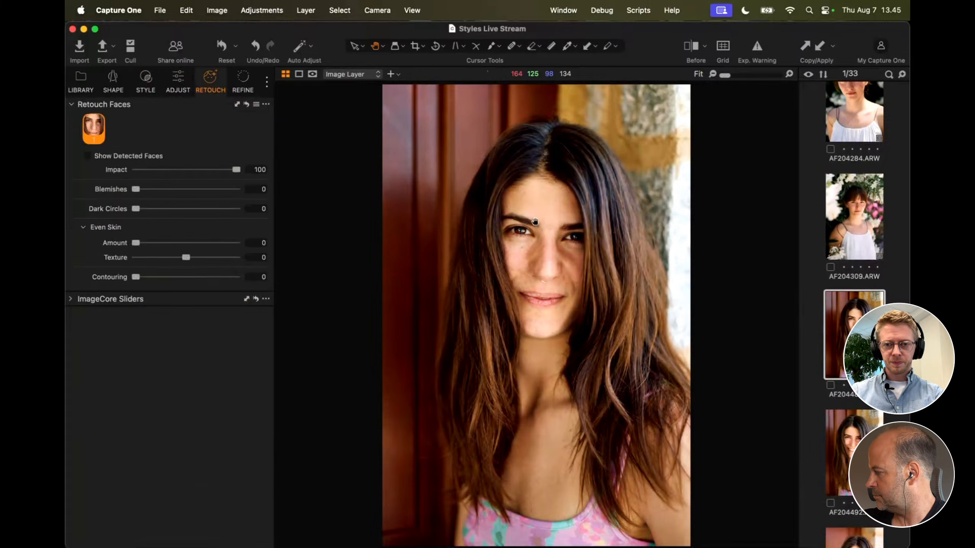
pyautogui.scroll(3, 534, 222)
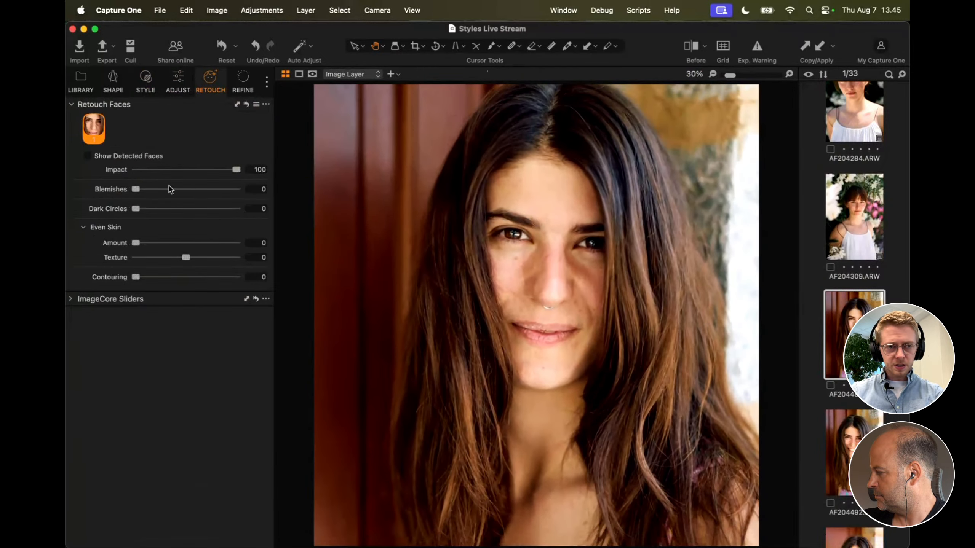
pyautogui.click(154, 190)
pyautogui.moveTo(154, 190); pyautogui.dragTo(165, 211)
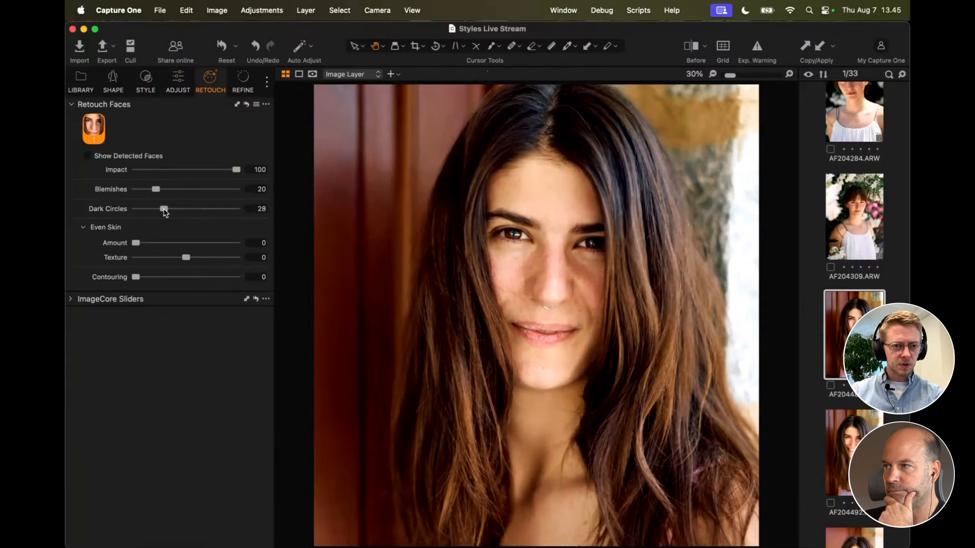
pyautogui.moveTo(136, 243); pyautogui.dragTo(156, 243)
pyautogui.moveTo(135, 277); pyautogui.dragTo(170, 279)
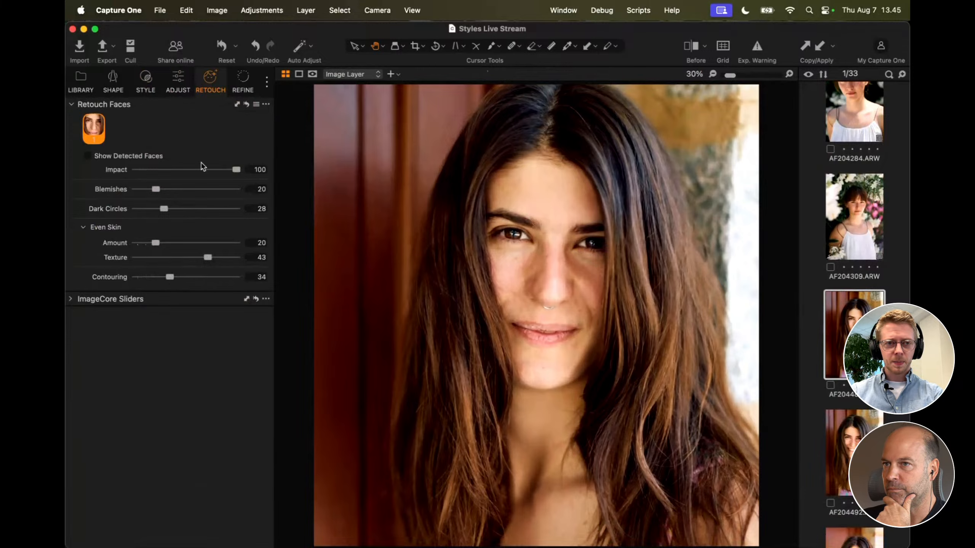
# Step: Compare the face with and without retouching by varying the Impact, leaving it at 100
pyautogui.click(182, 87)
pyautogui.click(201, 90)
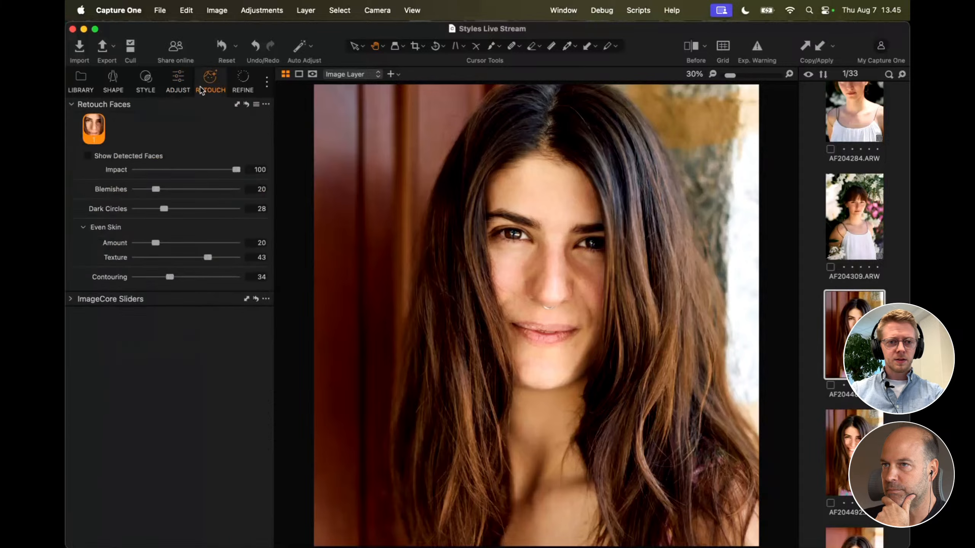
pyautogui.click(135, 169)
pyautogui.click(115, 169)
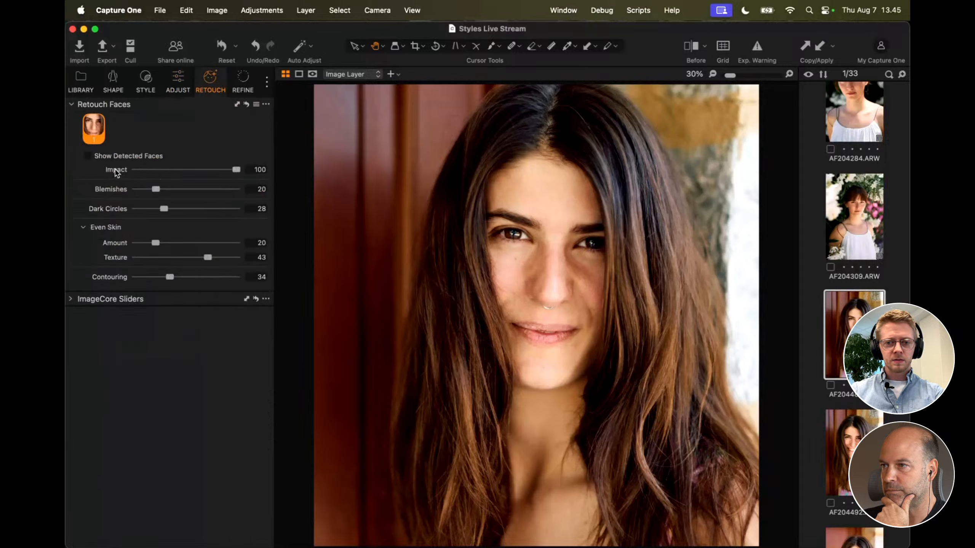
pyautogui.click(115, 170)
pyautogui.click(116, 171)
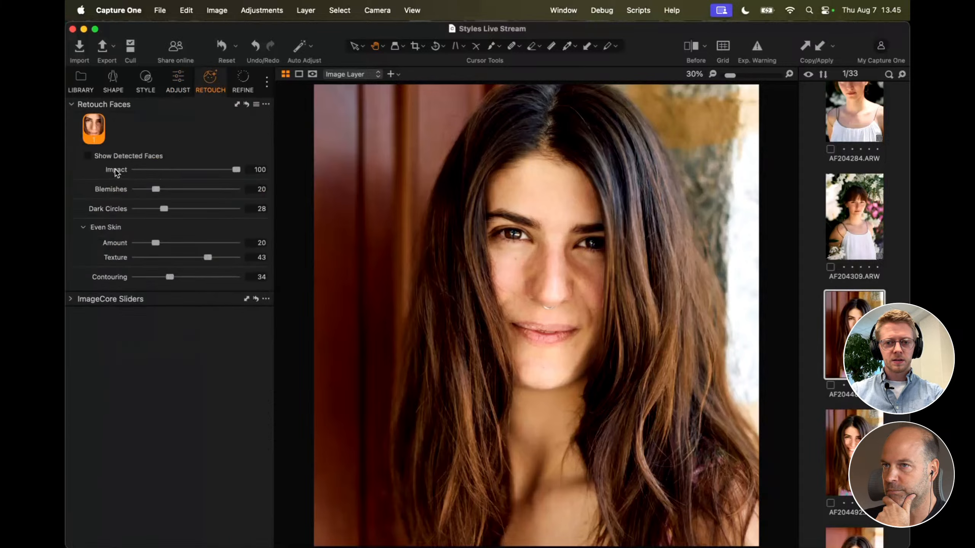
pyautogui.click(116, 171)
pyautogui.moveTo(137, 171); pyautogui.dragTo(304, 172)
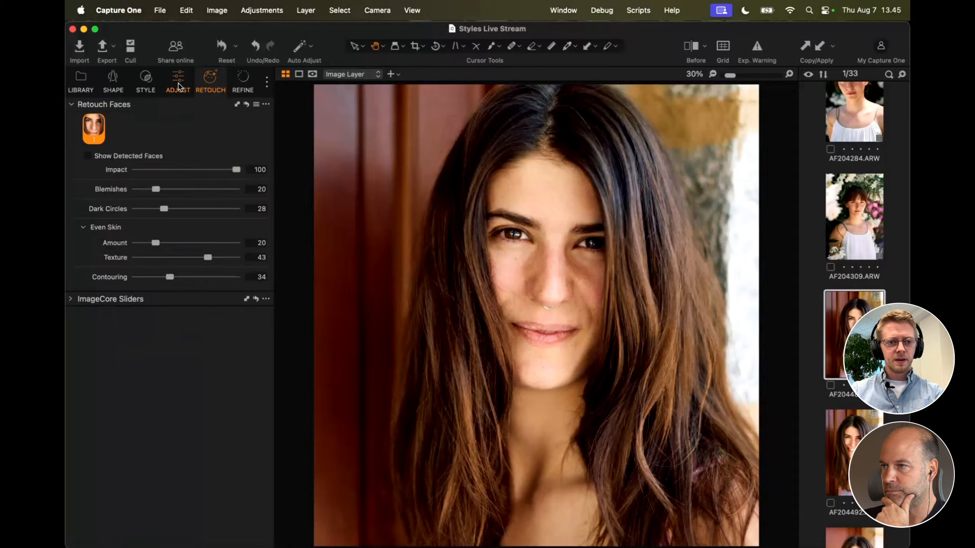
# Step: Create an AI people mask for Hair and rename its layer to "Hair Pop"
pyautogui.click(179, 86)
pyautogui.click(262, 136)
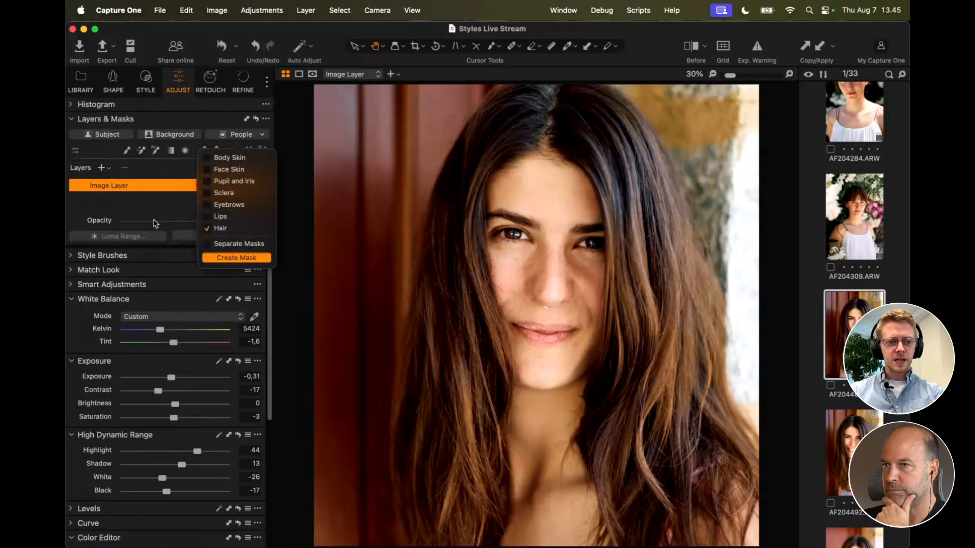
pyautogui.press('Return')
pyautogui.doubleClick(108, 186)
pyautogui.write('Hair Po')
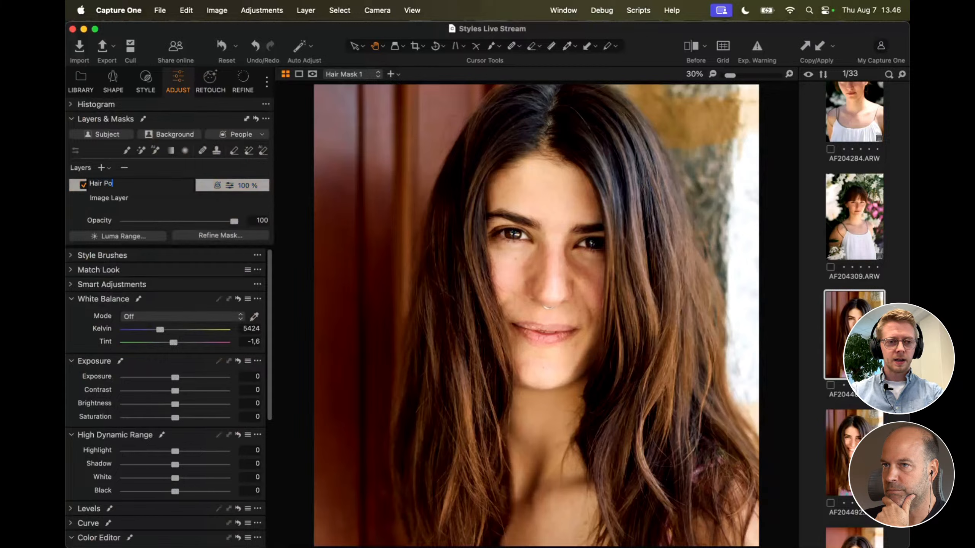
pyautogui.write('p')
pyautogui.press('Return')
# Step: Set Clarity to 38 with the Natural method and Shadow to 11 on the Hair Pop layer
pyautogui.scroll(-10, 173, 499)
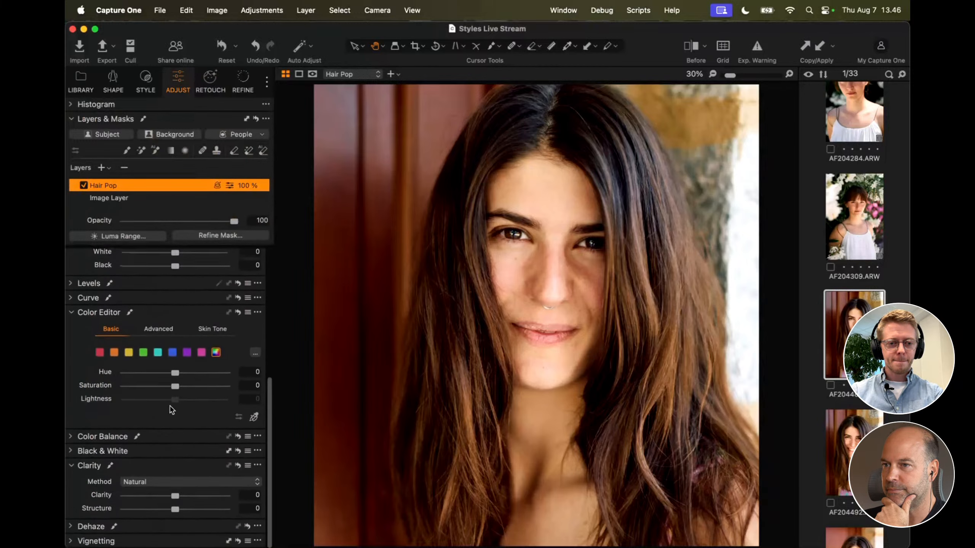
pyautogui.moveTo(176, 497); pyautogui.dragTo(195, 497)
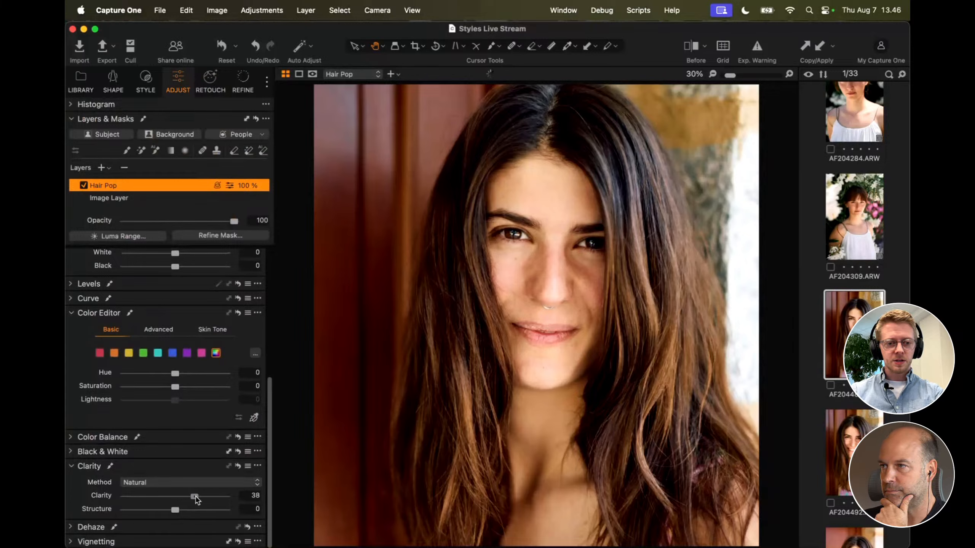
pyautogui.scroll(6, 196, 495)
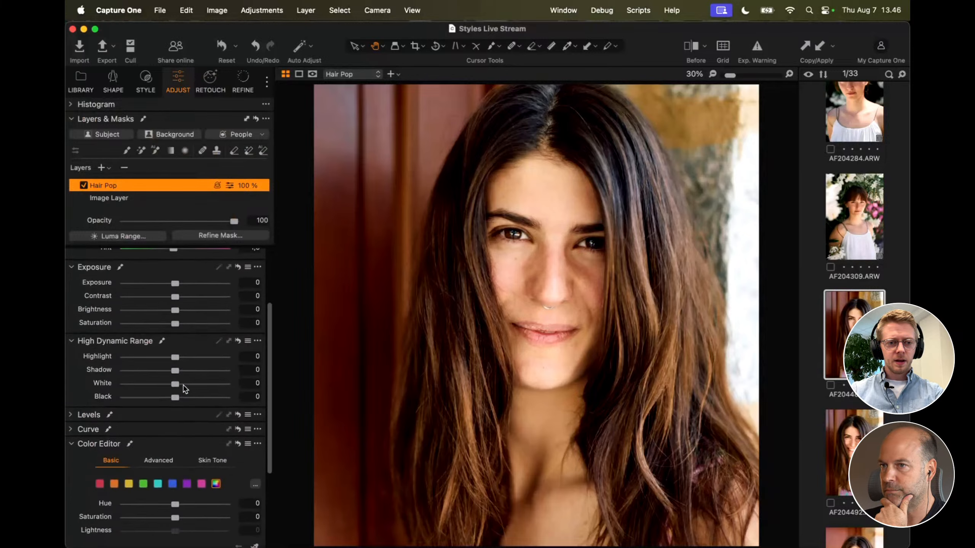
pyautogui.moveTo(177, 387); pyautogui.dragTo(181, 388)
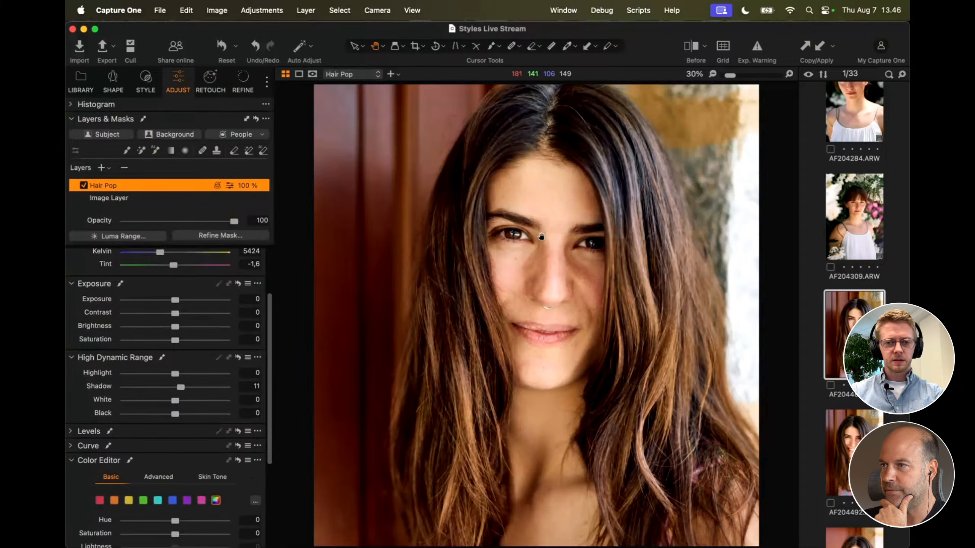
# Step: Compare the whole portrait with the Hair Pop layer switched off and on
pyautogui.press('super+0')
pyautogui.click(83, 186)
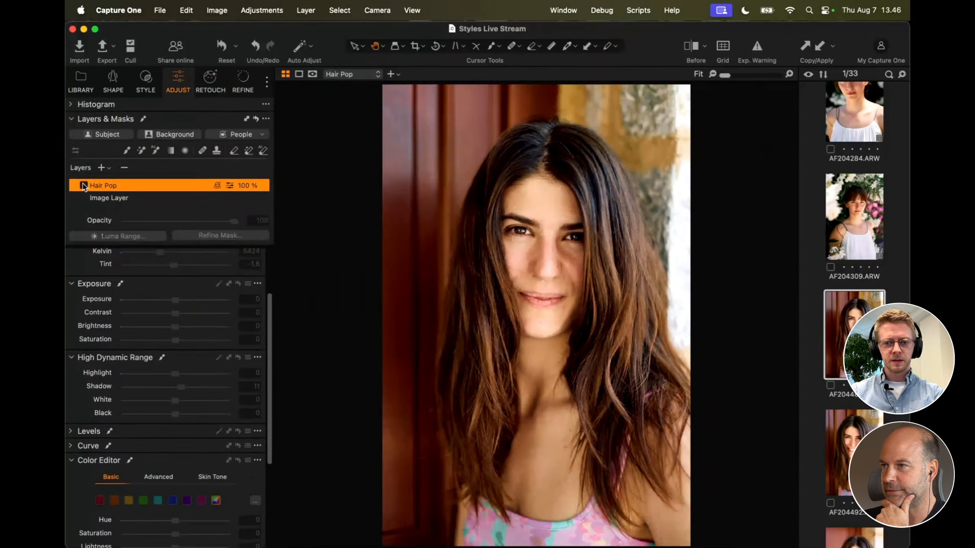
pyautogui.click(84, 185)
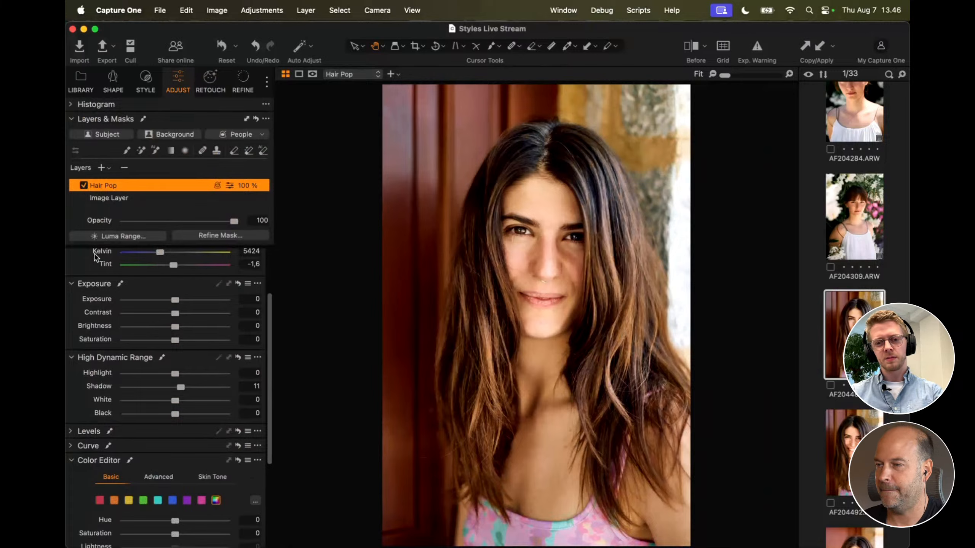
pyautogui.scroll(4, 174, 396)
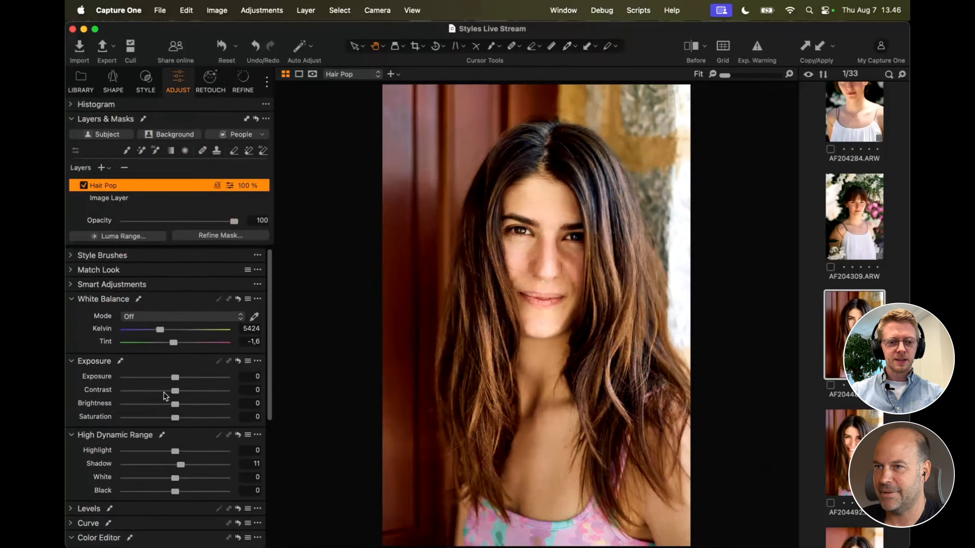
pyautogui.click(263, 134)
pyautogui.click(220, 228)
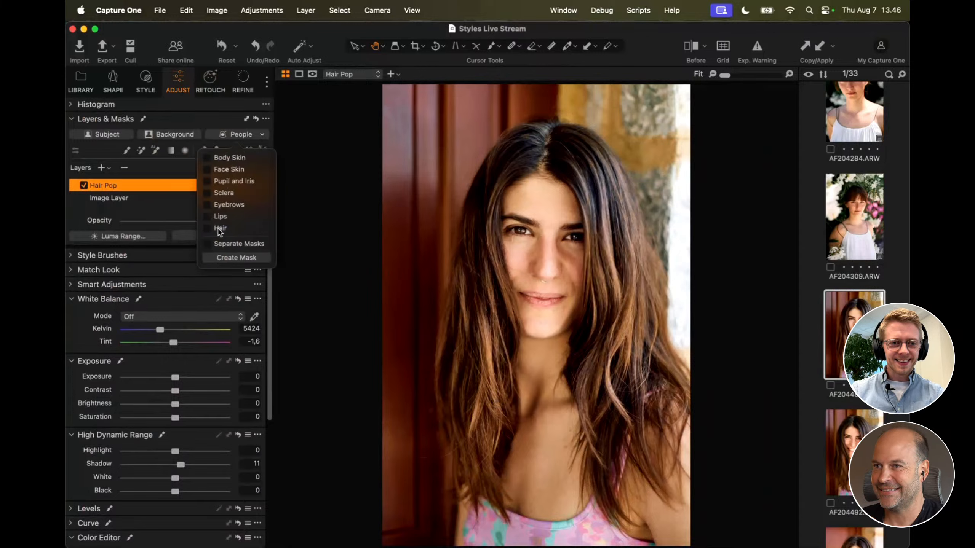
pyautogui.click(233, 182)
pyautogui.click(233, 170)
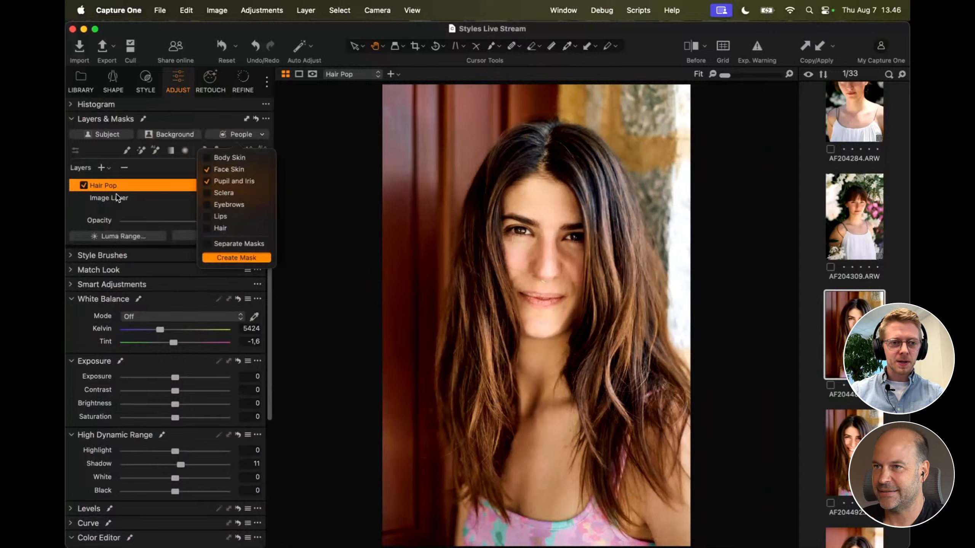
pyautogui.click(236, 257)
pyautogui.doubleClick(101, 182)
pyautogui.write('Eye pop')
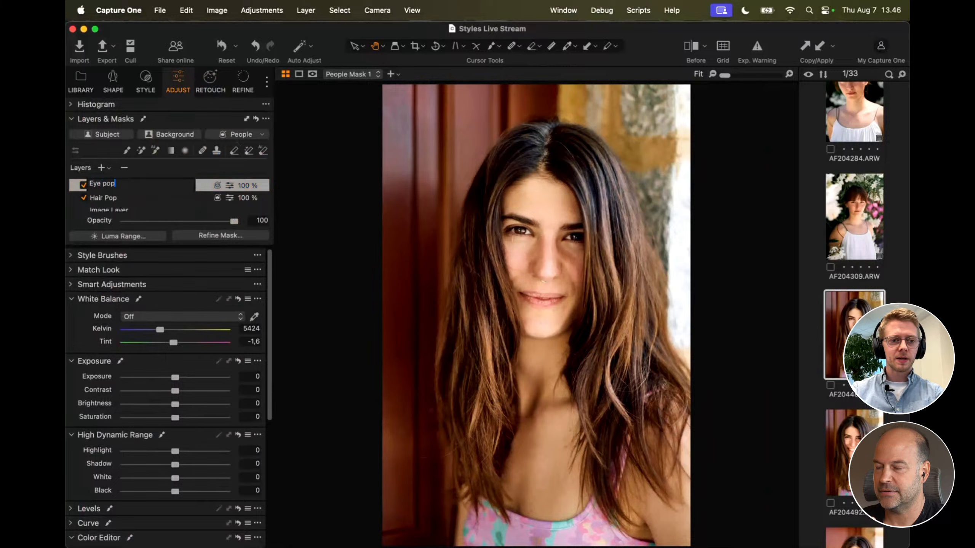
pyautogui.press('Return')
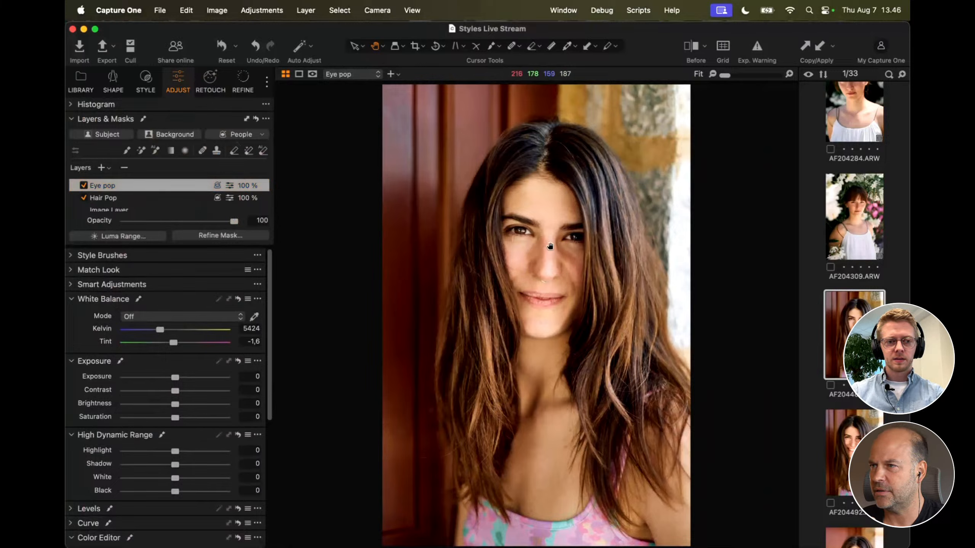
pyautogui.click(262, 134)
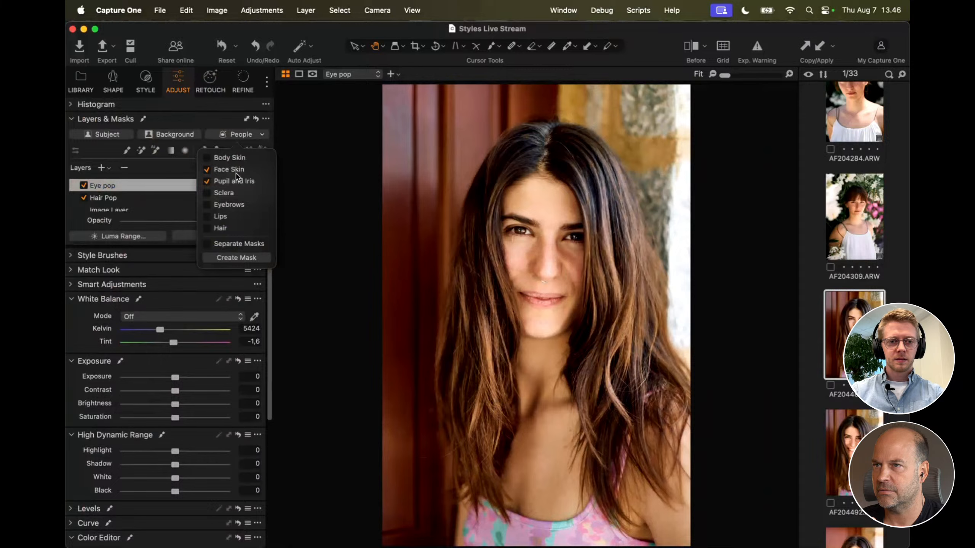
pyautogui.click(160, 188)
pyautogui.click(124, 168)
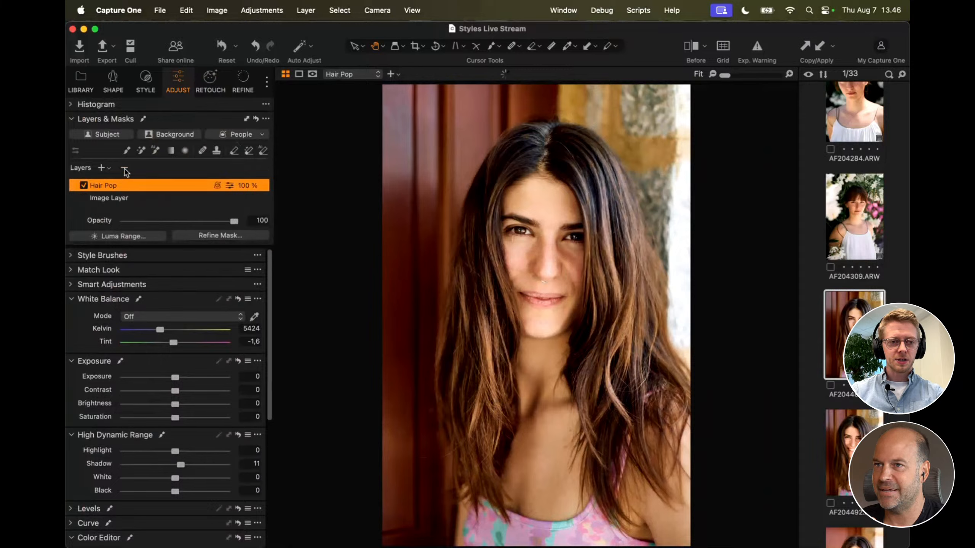
# Step: Create an AI people mask covering both eyes and check its coverage with the mask overlay, leaving the overlay off
pyautogui.click(234, 134)
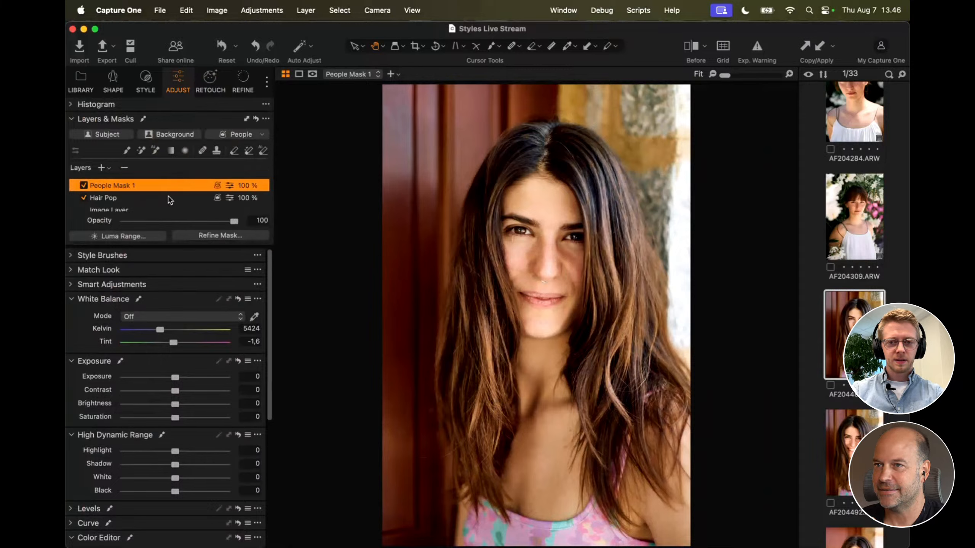
pyautogui.press('m')
pyautogui.press('m')
pyautogui.press('m')
pyautogui.press('m')
pyautogui.press('m')
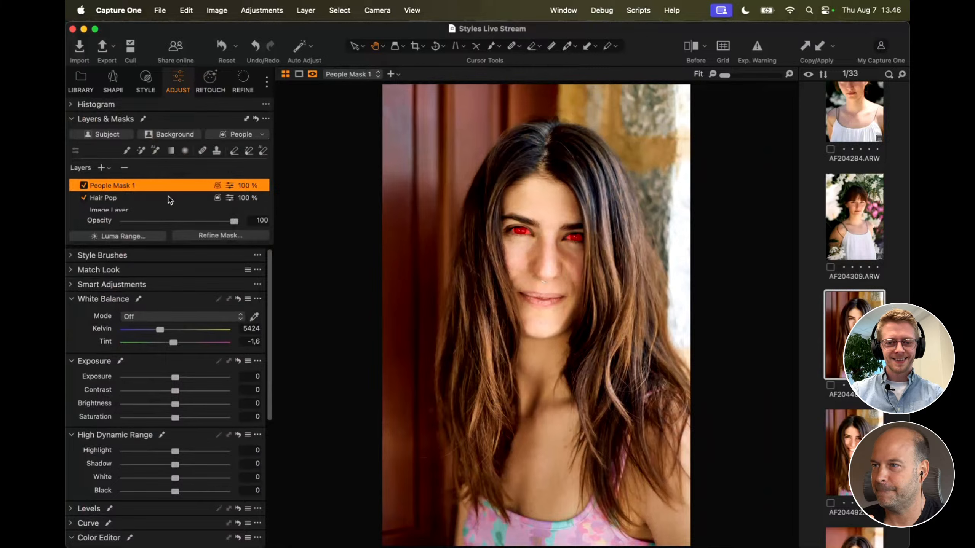
pyautogui.press('m')
pyautogui.press('m')
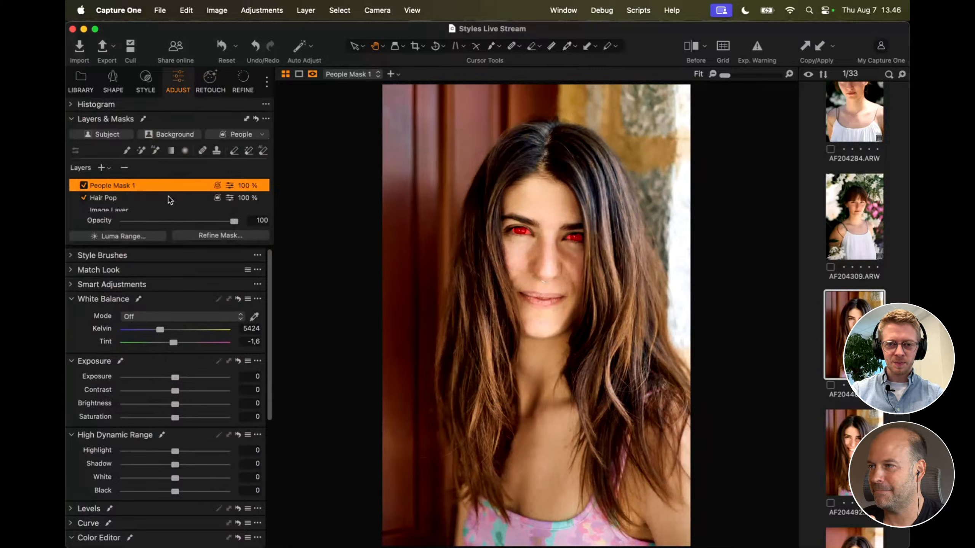
pyautogui.press('m')
# Step: Rename the new eye mask layer to "Eyes pop"
pyautogui.scroll(3, 552, 249)
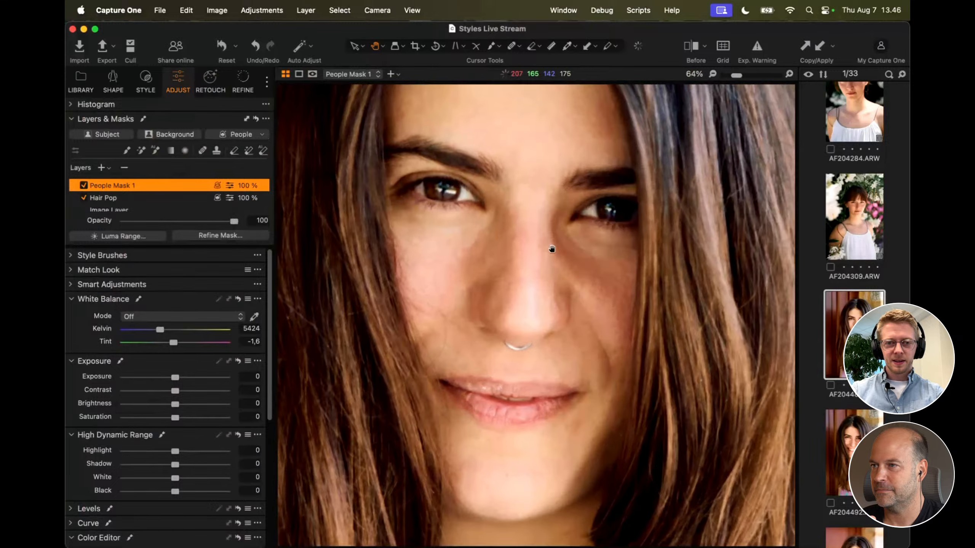
pyautogui.scroll(4, 394, 179)
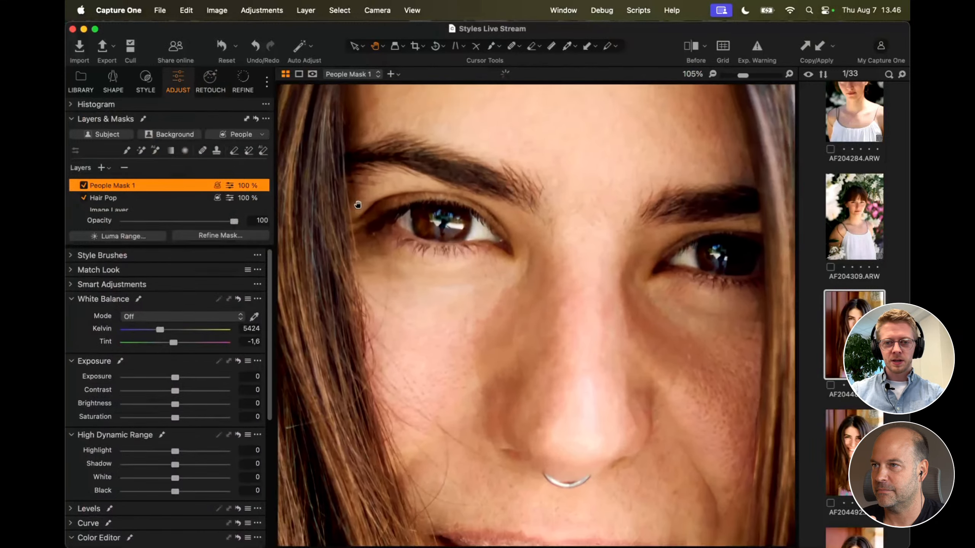
pyautogui.doubleClick(91, 186)
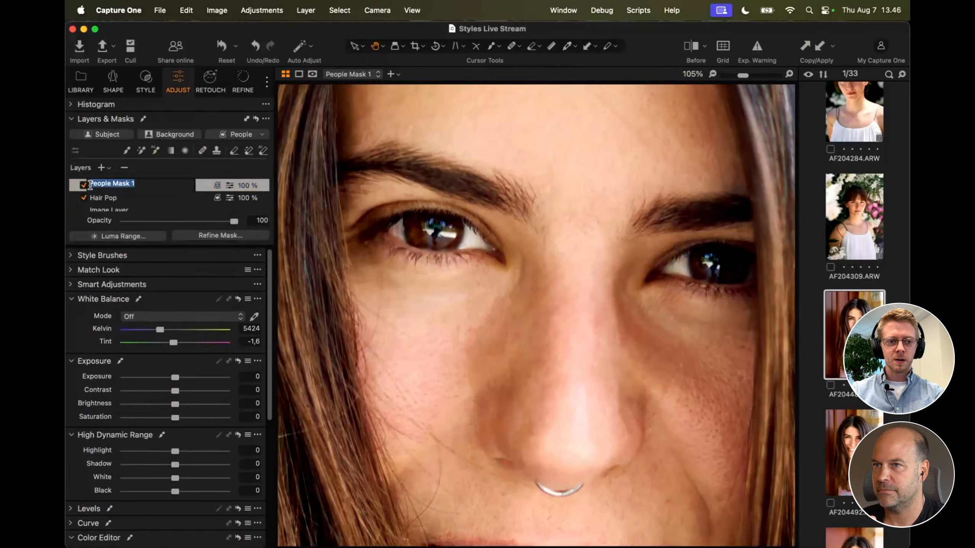
pyautogui.write('Eyes pop')
pyautogui.press('Return')
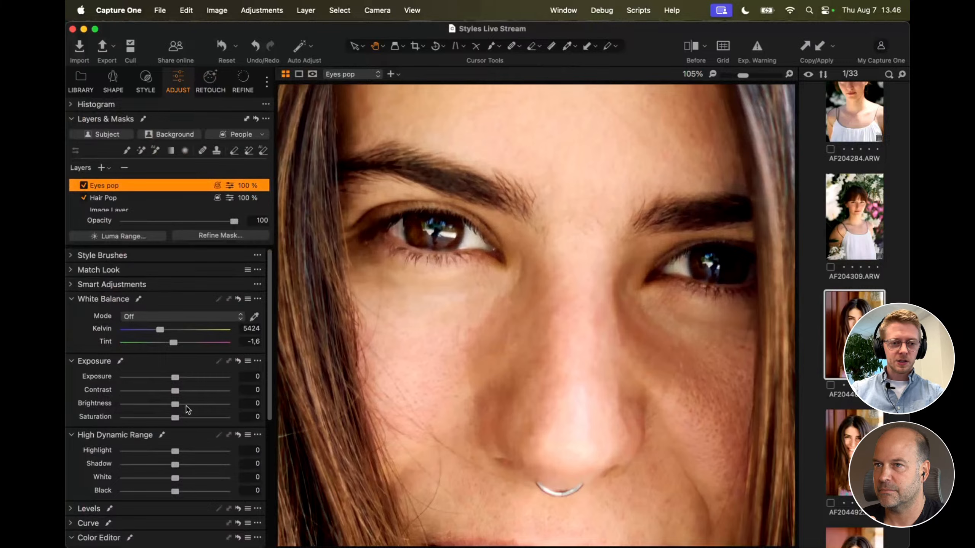
# Step: Set Shadow to 23 and Brightness to 2 on the Eyes pop layer
pyautogui.scroll(-10, 187, 409)
pyautogui.moveTo(176, 498); pyautogui.dragTo(190, 499)
pyautogui.scroll(5, 188, 457)
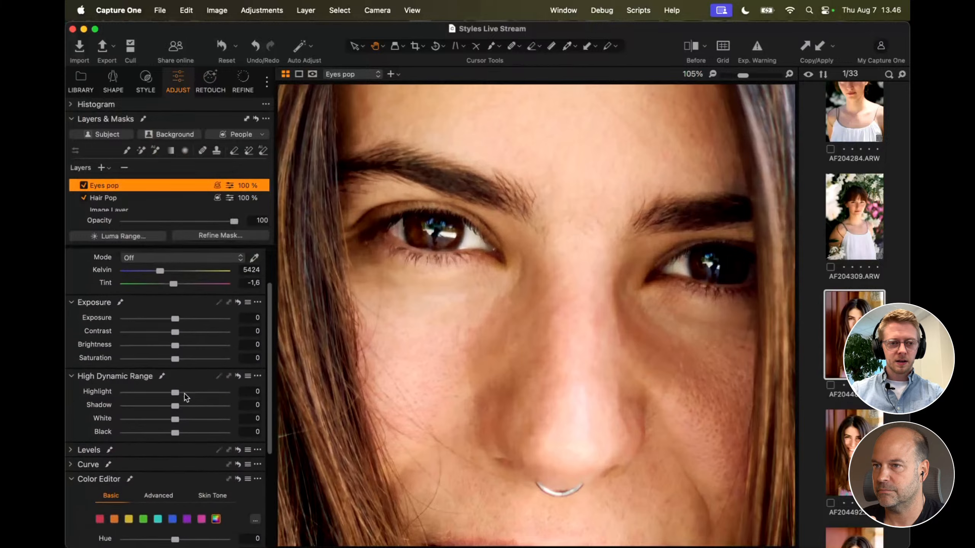
pyautogui.click(187, 406)
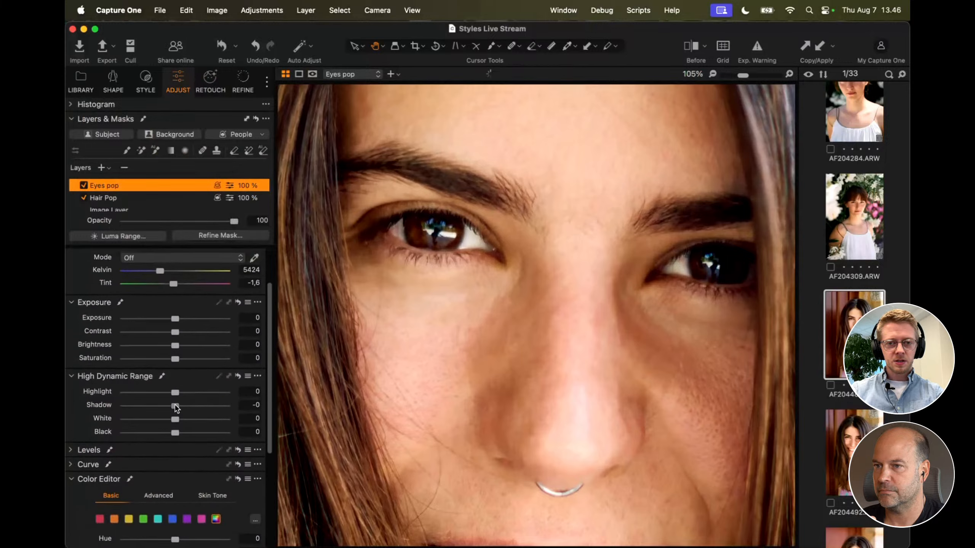
pyautogui.moveTo(185, 406); pyautogui.dragTo(187, 406)
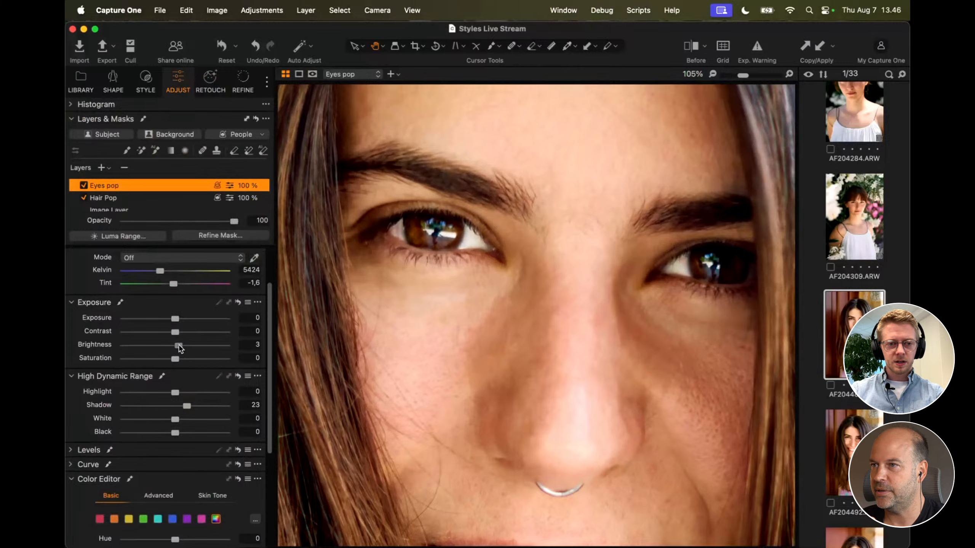
pyautogui.moveTo(176, 346); pyautogui.dragTo(178, 345)
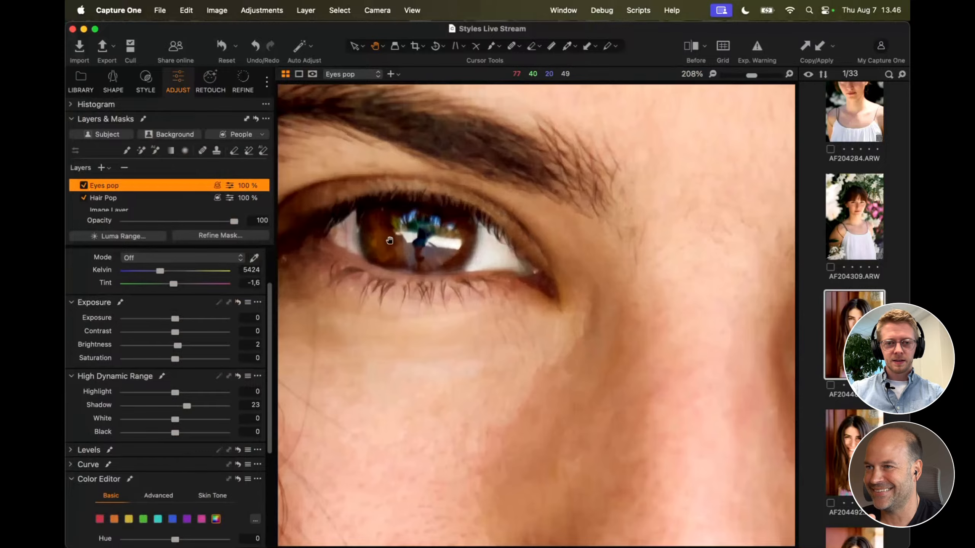
# Step: Examine the adjusted eye up close and compare the portrait before and after the edits
pyautogui.scroll(4, 389, 238)
pyautogui.scroll(2, 430, 252)
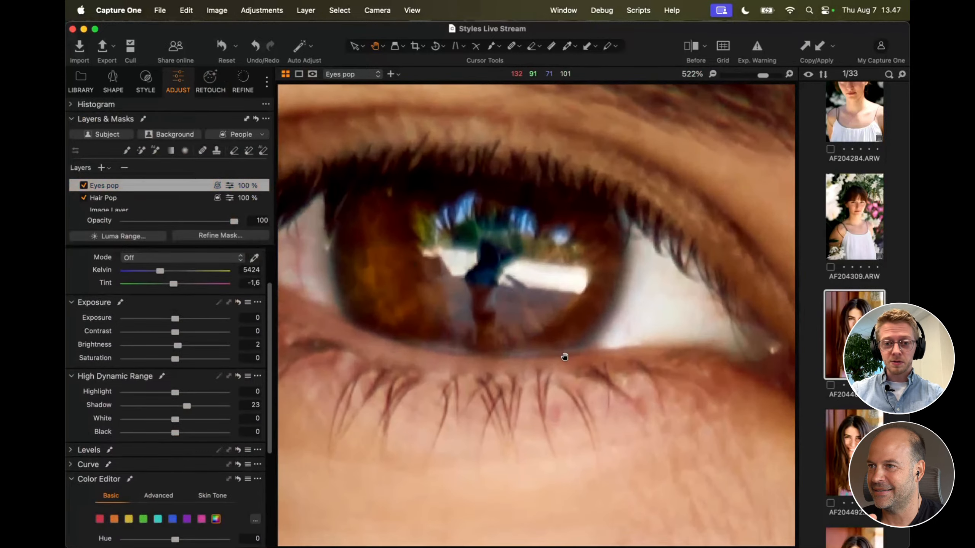
pyautogui.scroll(-2, 564, 356)
pyautogui.scroll(-3, 540, 201)
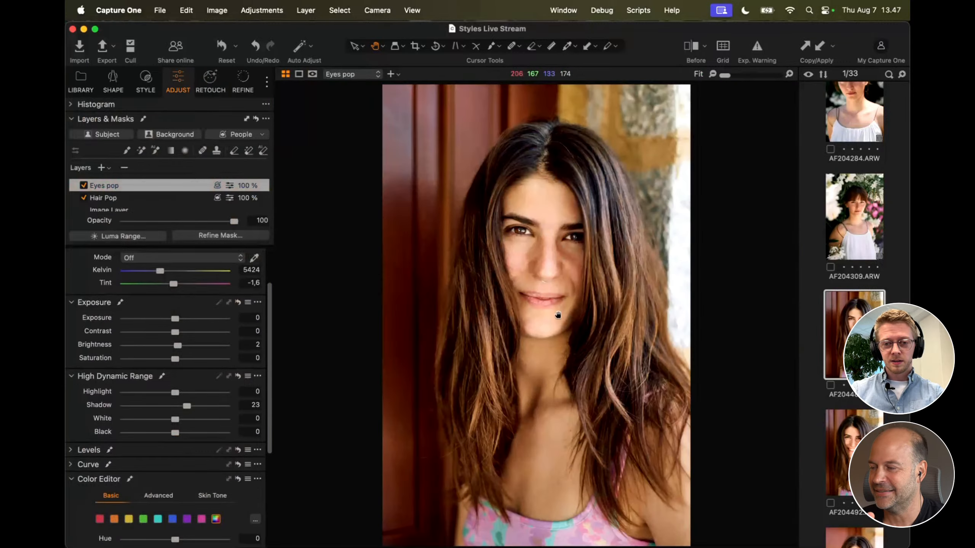
pyautogui.scroll(5, 541, 201)
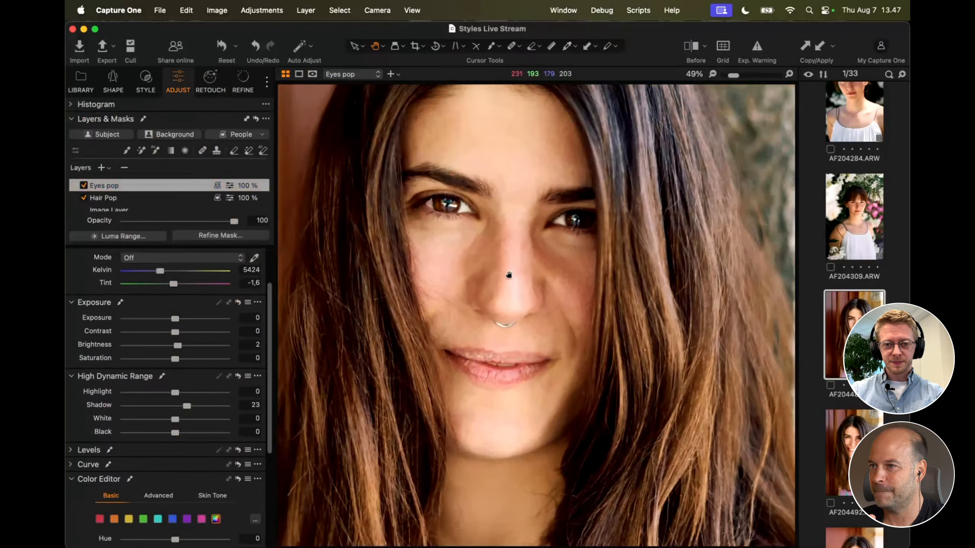
pyautogui.scroll(-3, 508, 275)
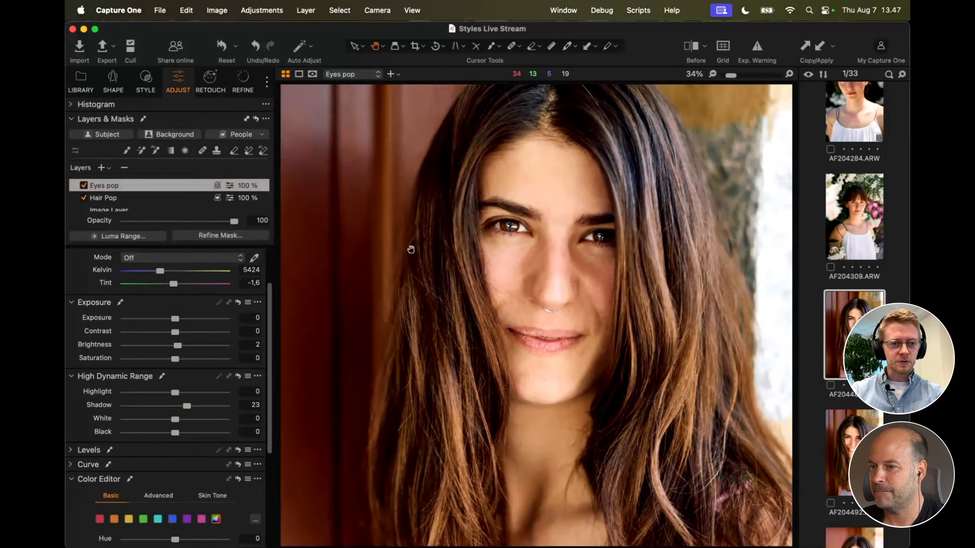
pyautogui.press('y')
pyautogui.press('y')
pyautogui.press('y')
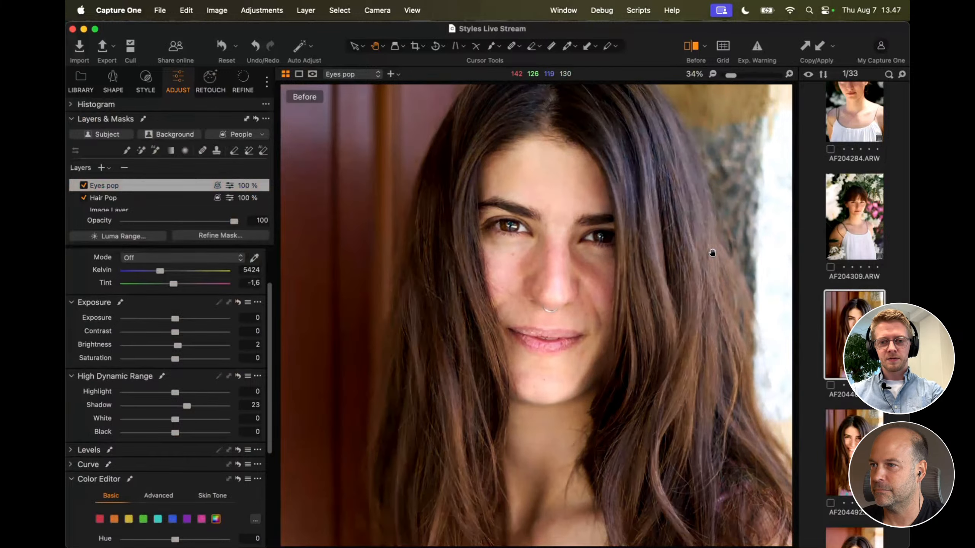
pyautogui.press('y')
pyautogui.press('y')
pyautogui.press('y')
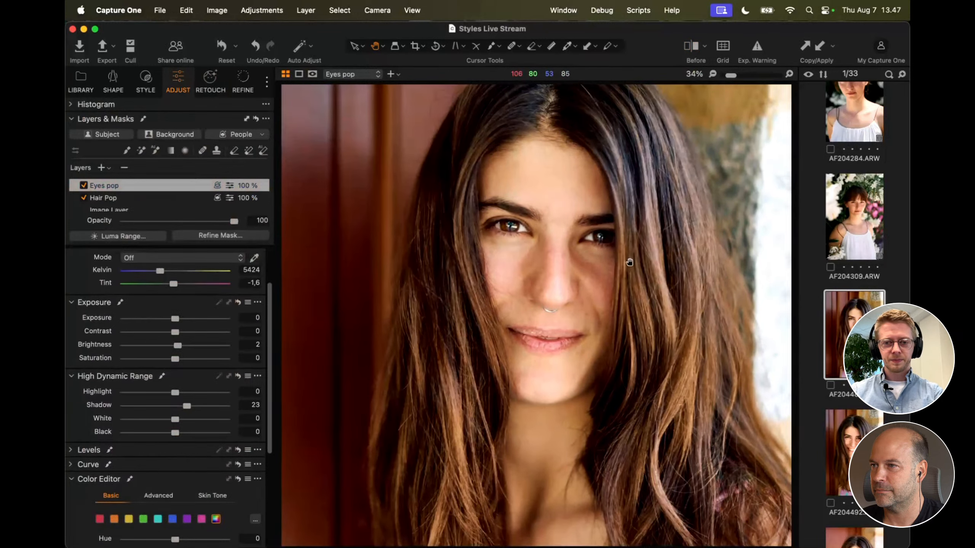
pyautogui.press('super+0')
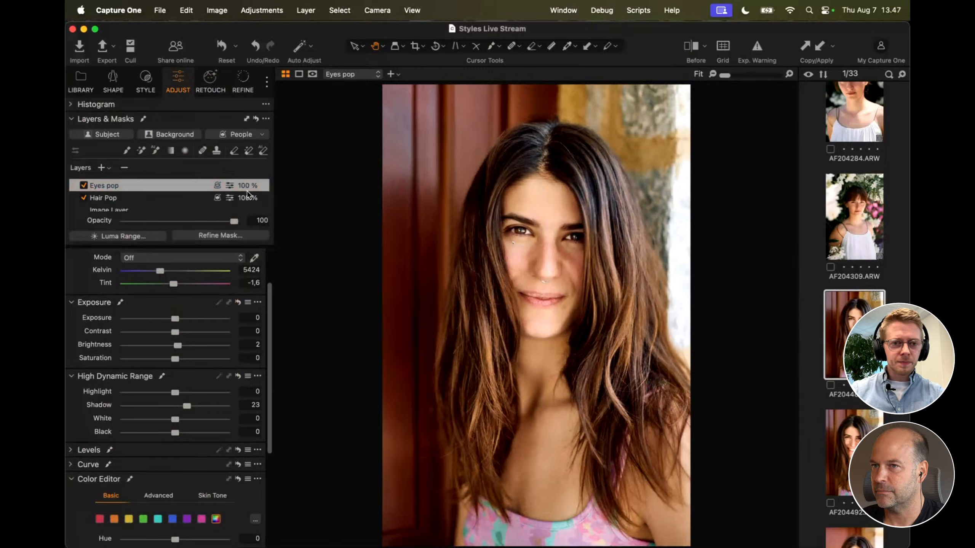
# Step: Create an AI people mask for Lips with Exposure -0,24, Contrast -5 and Saturation 11
pyautogui.click(263, 136)
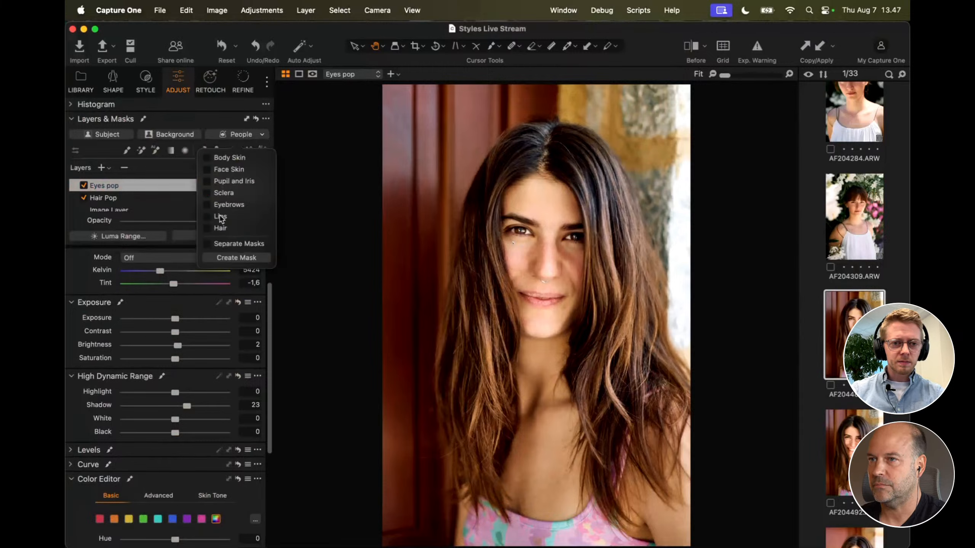
pyautogui.click(242, 258)
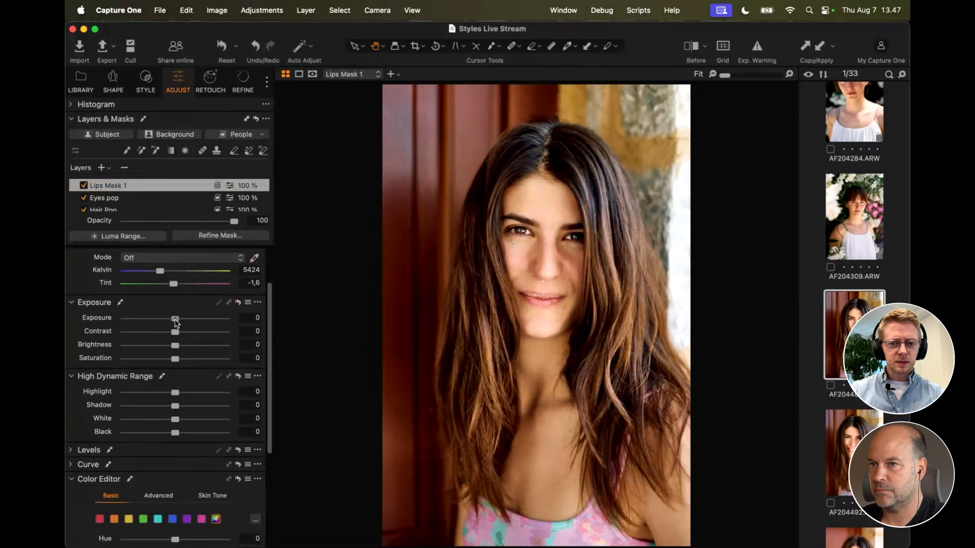
pyautogui.moveTo(176, 323); pyautogui.dragTo(173, 325)
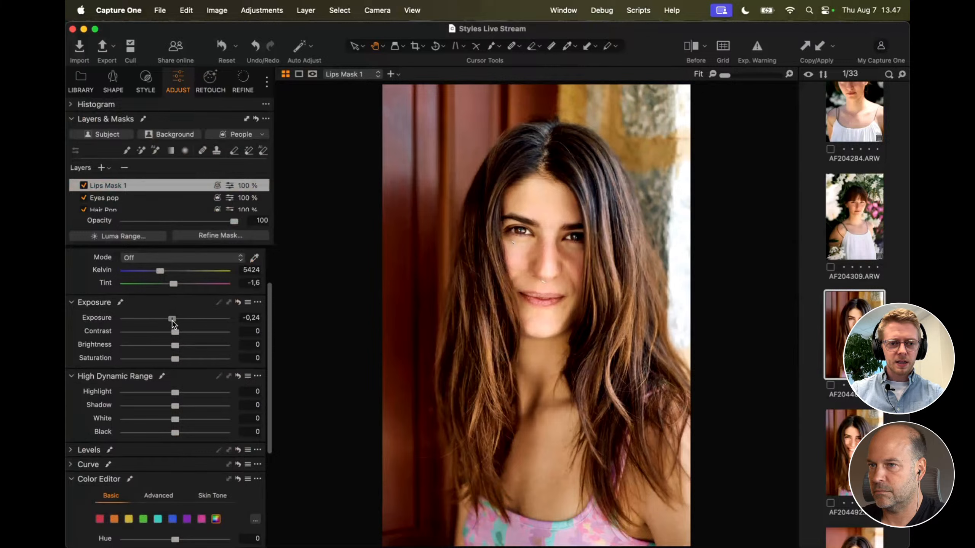
pyautogui.moveTo(175, 360); pyautogui.dragTo(179, 361)
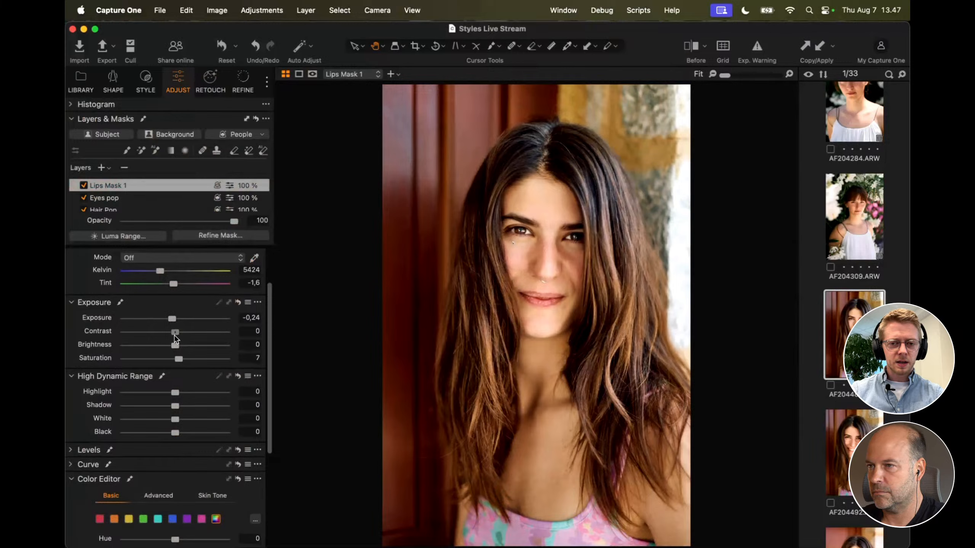
pyautogui.moveTo(174, 337); pyautogui.dragTo(181, 358)
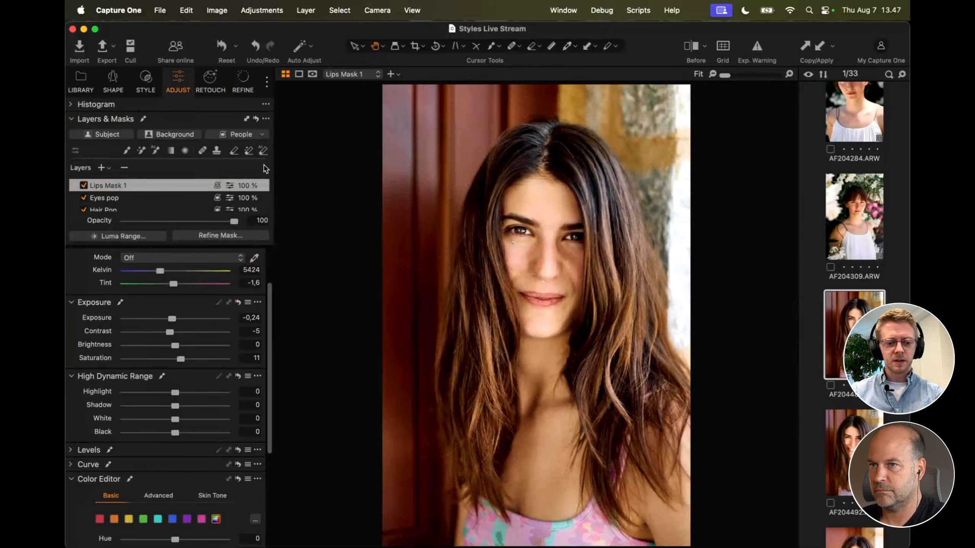
# Step: Compare the face with all the mask layers switched off and on
pyautogui.scroll(5, 551, 240)
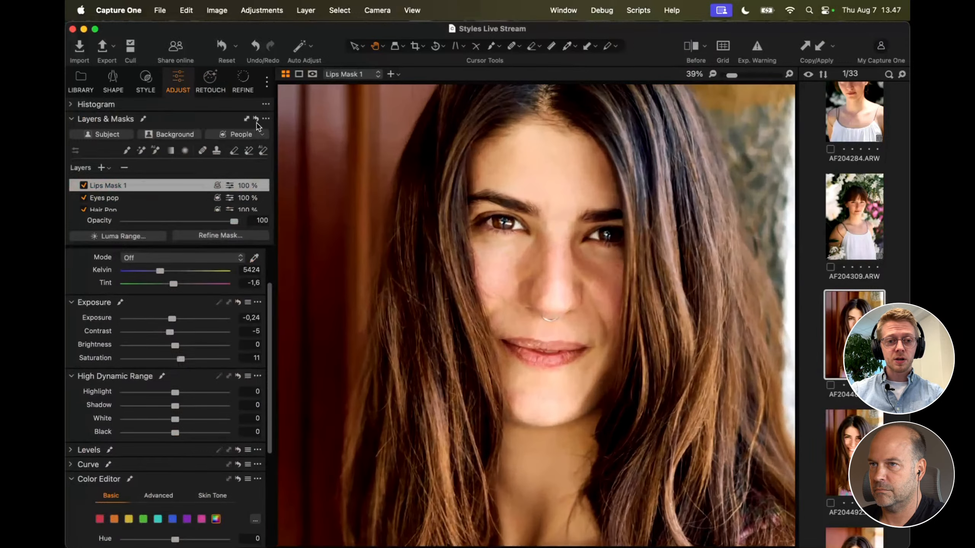
pyautogui.click(256, 120)
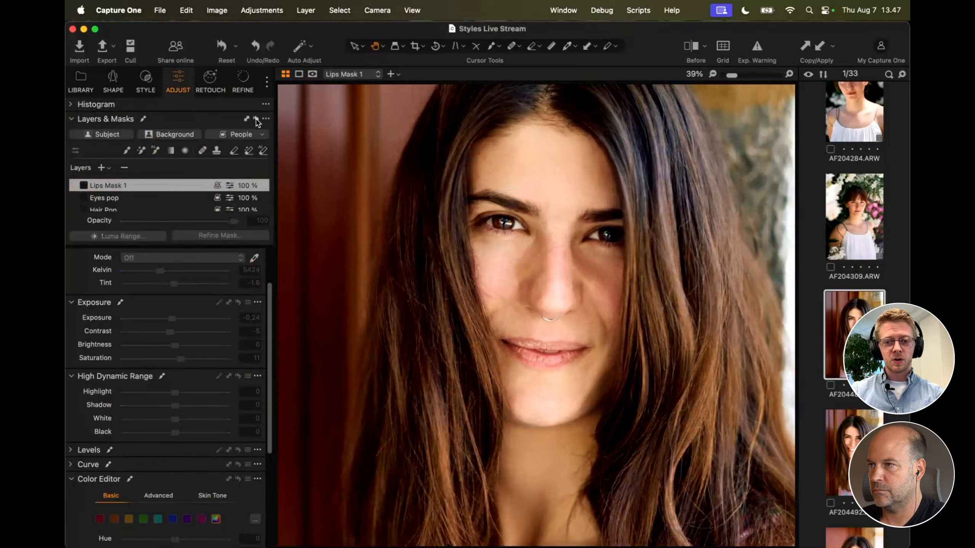
pyautogui.click(256, 120)
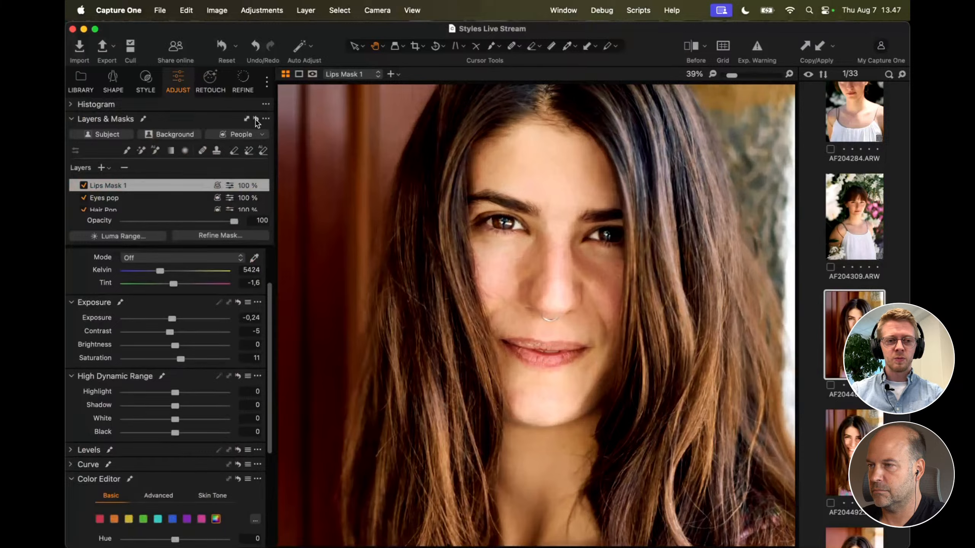
# Step: Lower the Exposure of the Hair Pop layer to -0,36
pyautogui.scroll(-2, 132, 198)
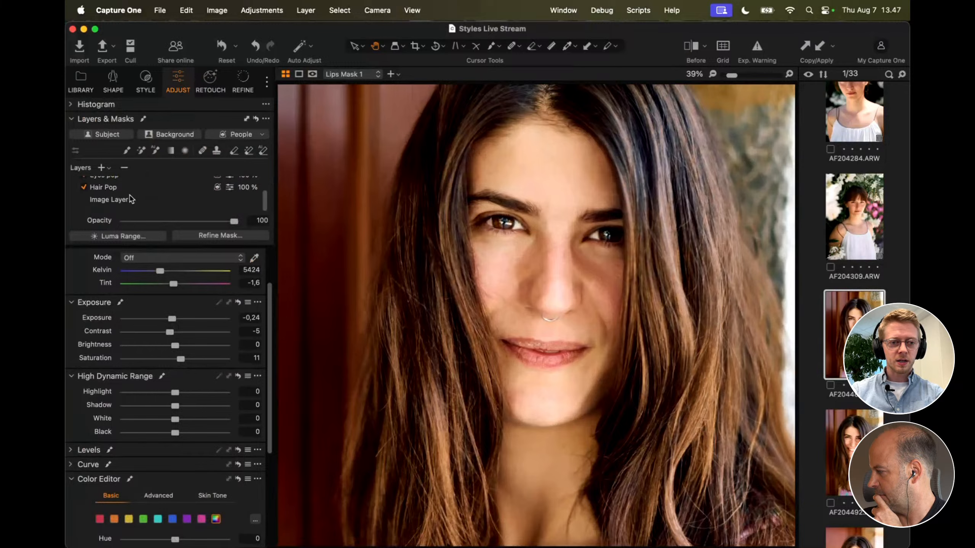
pyautogui.click(122, 188)
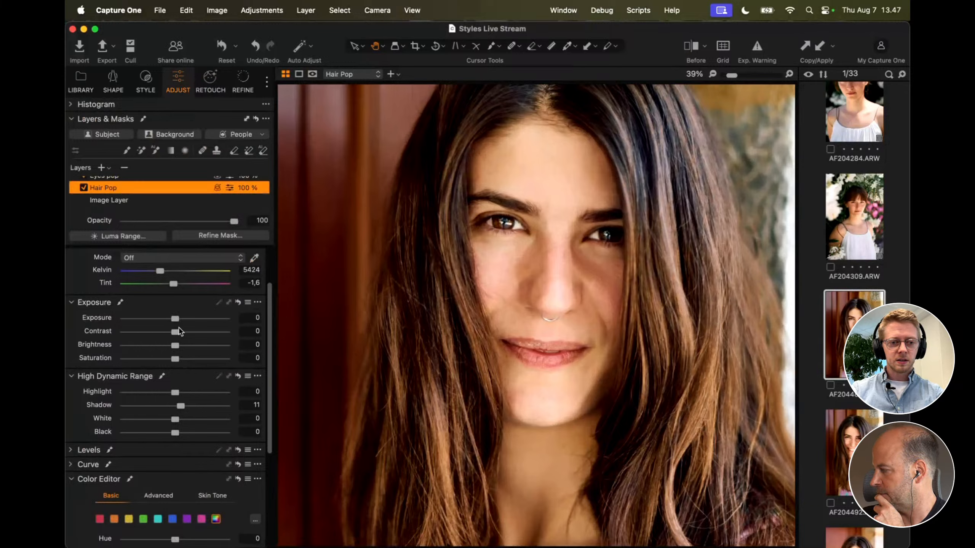
pyautogui.moveTo(175, 318); pyautogui.dragTo(171, 320)
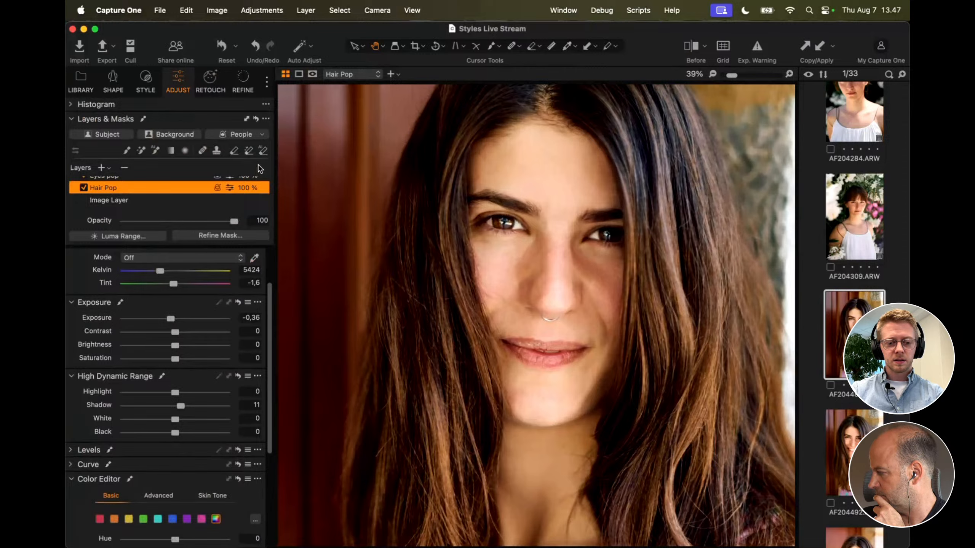
# Step: Compare the portrait with the adjustments off and on, and review the whole image and its layer stack
pyautogui.click(254, 120)
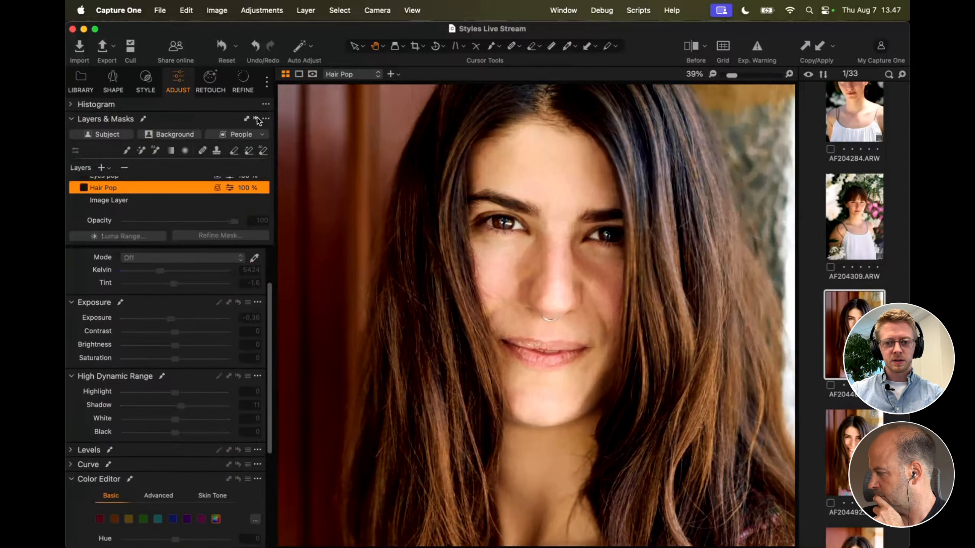
pyautogui.click(255, 120)
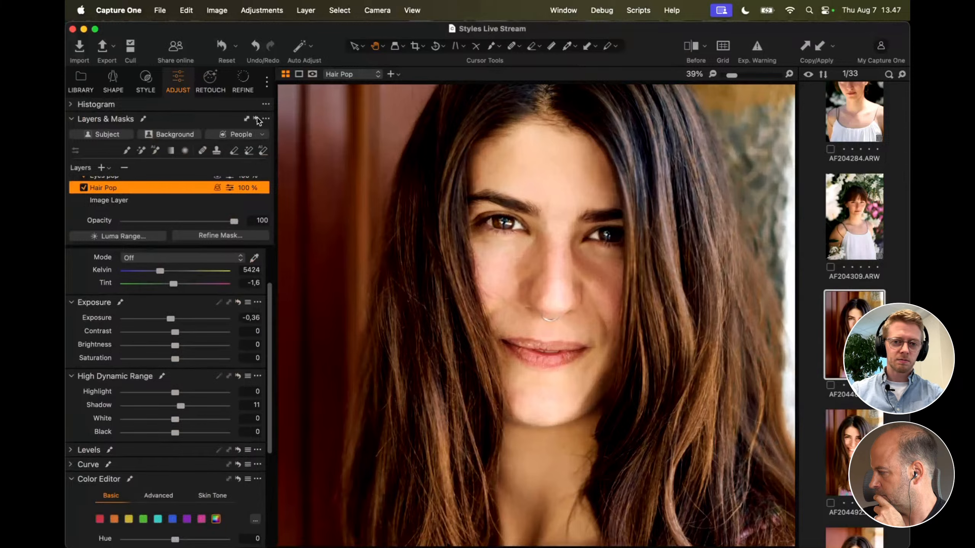
pyautogui.scroll(-1, 484, 282)
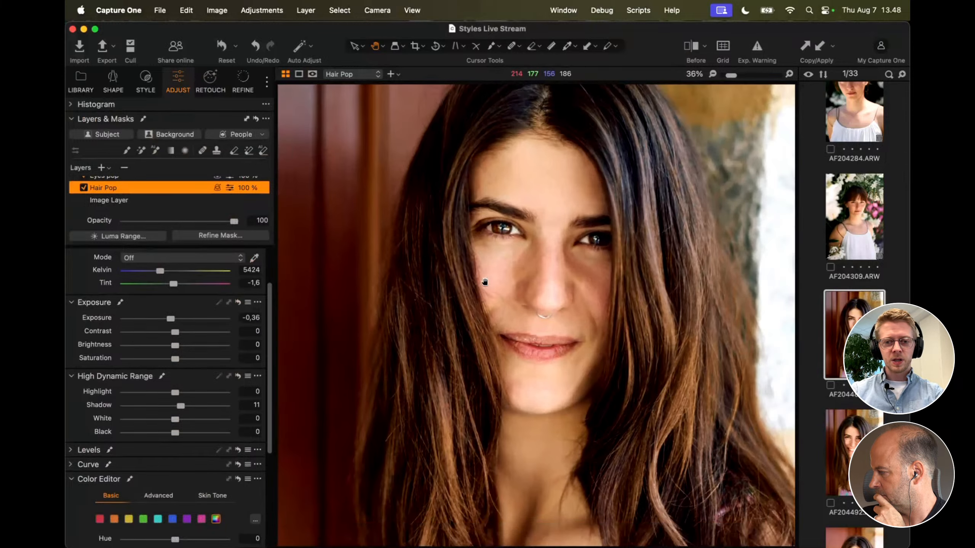
pyautogui.scroll(-3, 485, 282)
pyautogui.scroll(3, 161, 284)
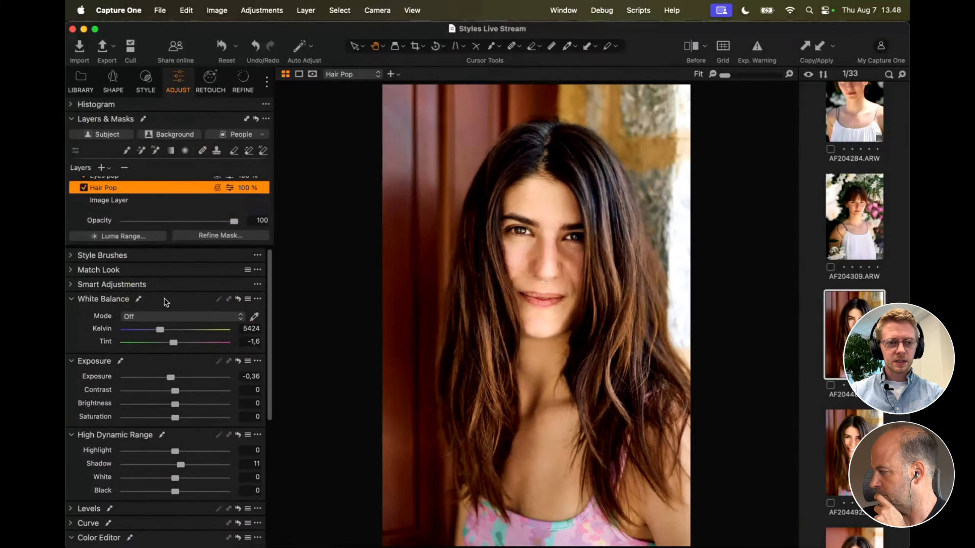
pyautogui.scroll(1, 161, 196)
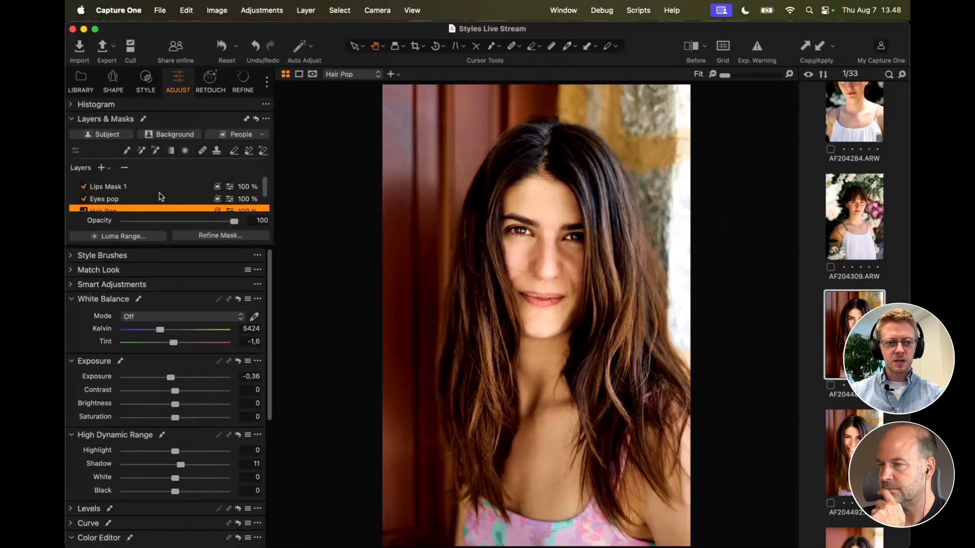
pyautogui.scroll(-1, 163, 197)
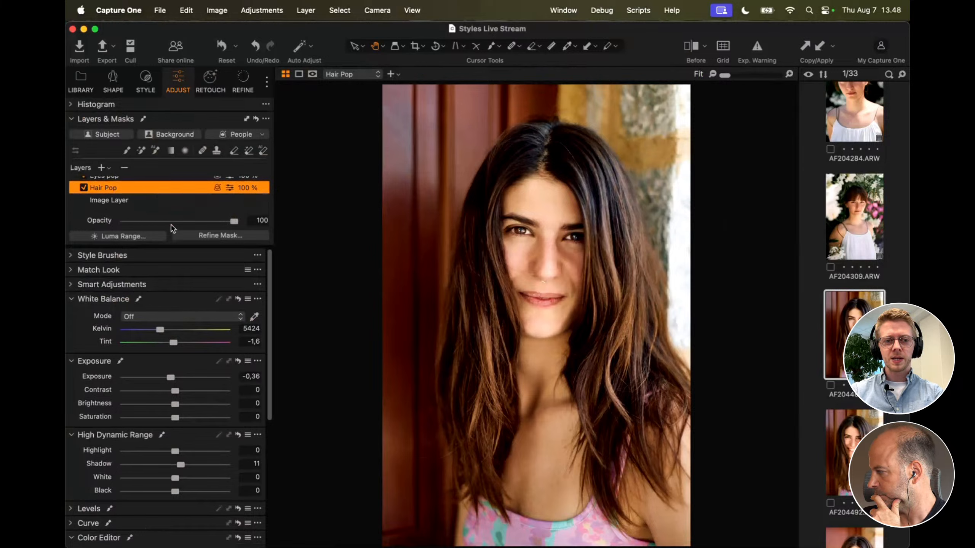
pyautogui.scroll(2, 192, 198)
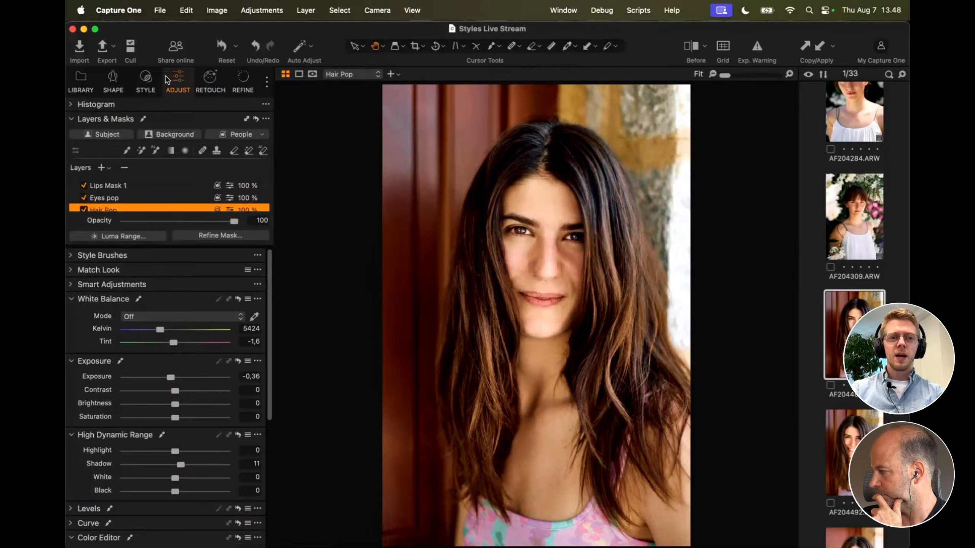
# Step: Start saving the portrait's current adjustments and mask layers as a new style
pyautogui.click(155, 85)
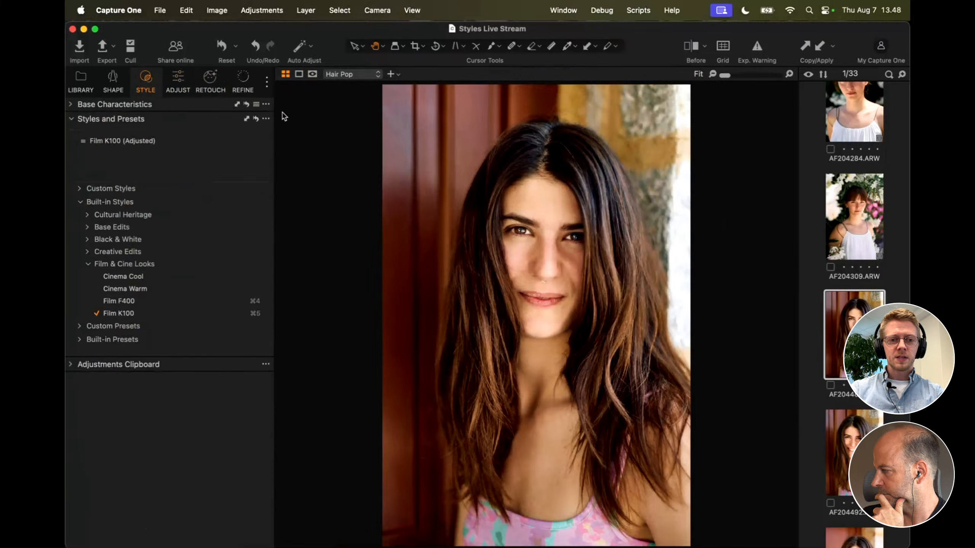
pyautogui.click(265, 119)
pyautogui.click(300, 132)
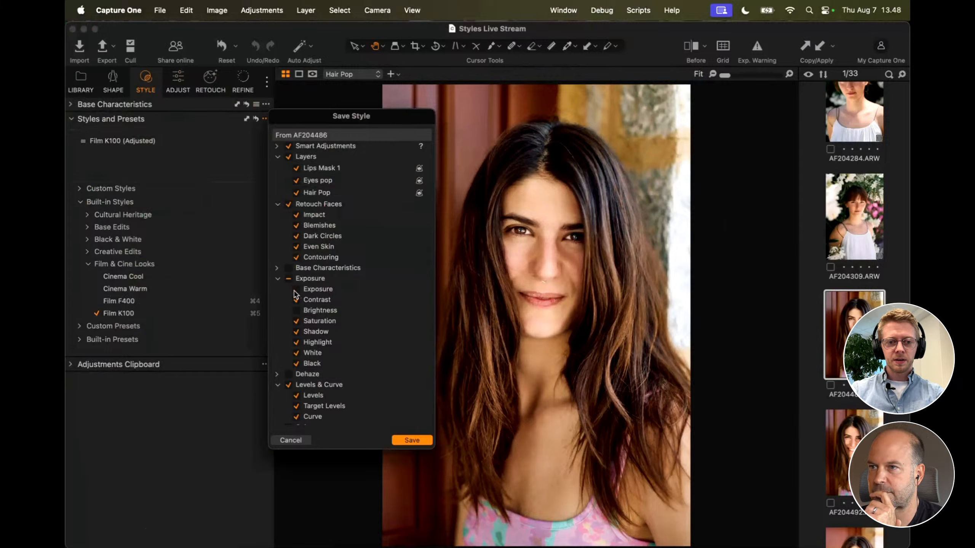
# Step: Review the adjustments included in the new style, exclude all ImageCore Sliders, and collapse that group
pyautogui.scroll(-5, 297, 300)
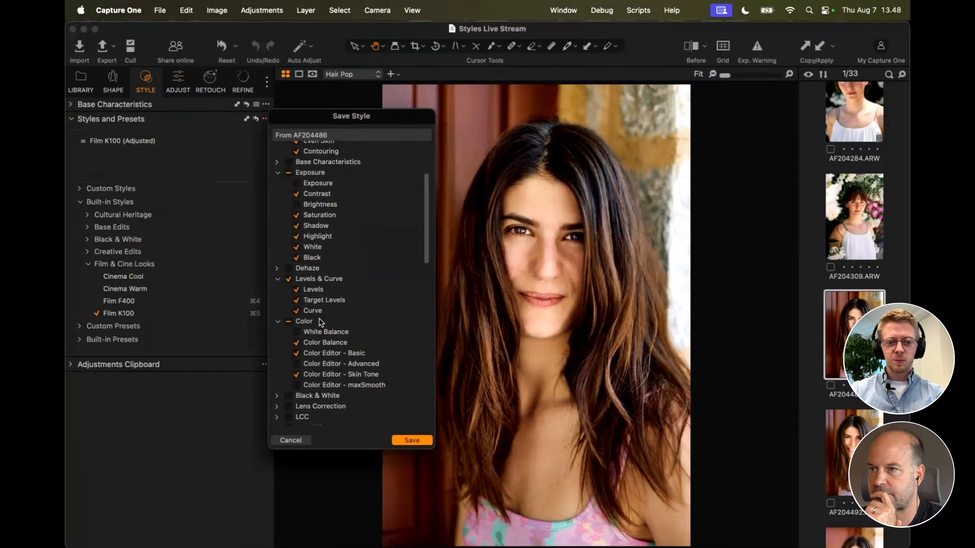
pyautogui.scroll(5, 322, 321)
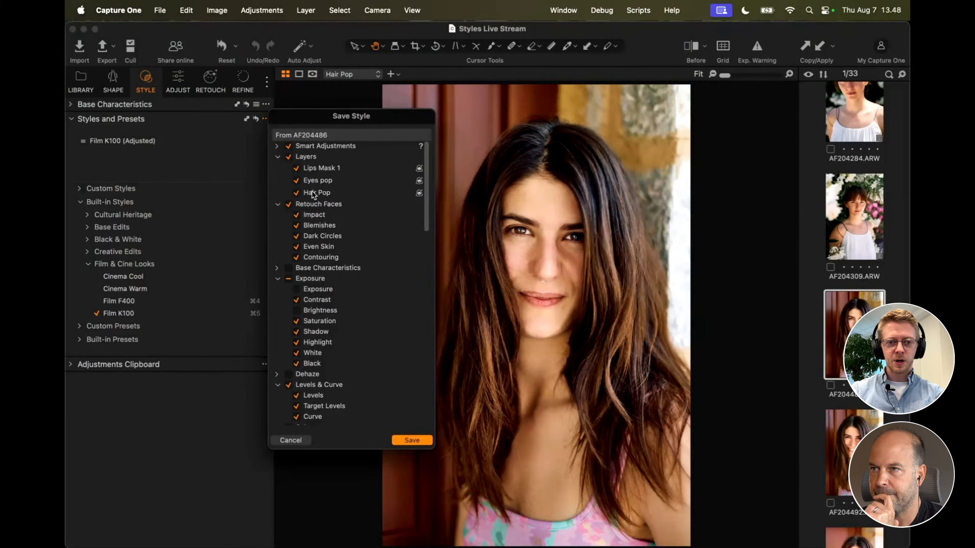
pyautogui.scroll(-10, 310, 257)
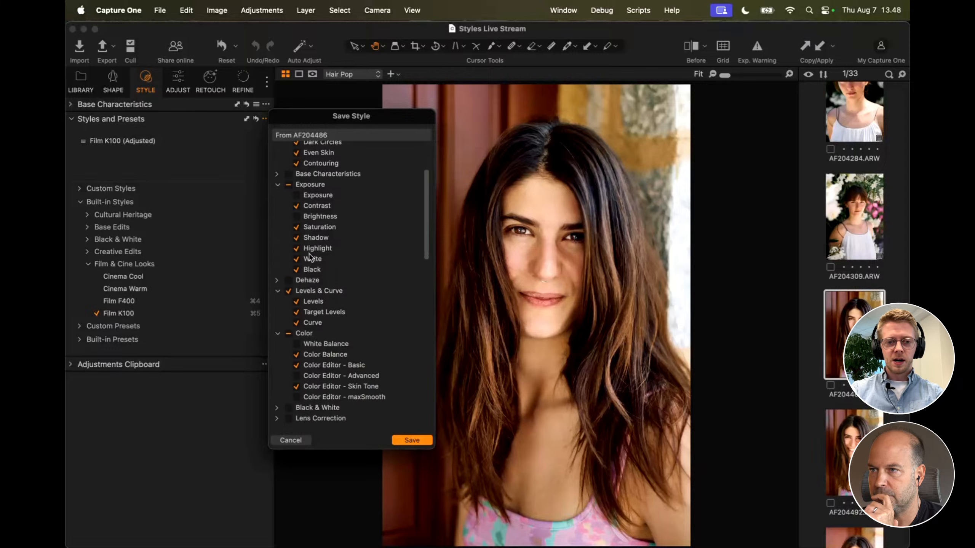
pyautogui.scroll(-10, 327, 220)
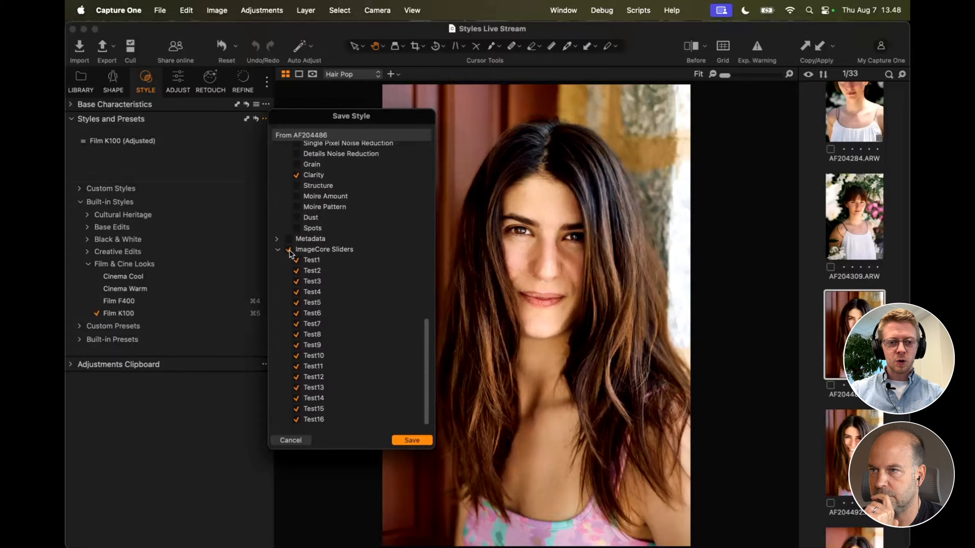
pyautogui.click(289, 249)
pyautogui.click(278, 250)
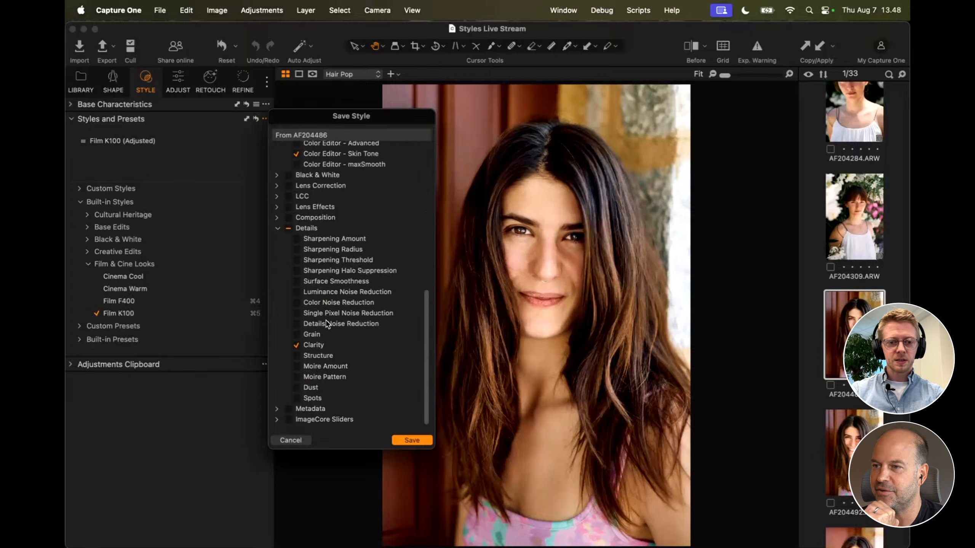
# Step: Check the remaining included adjustments and save the style as "K100 + SA + PM + Retouch" in the Styles folder
pyautogui.scroll(15, 326, 325)
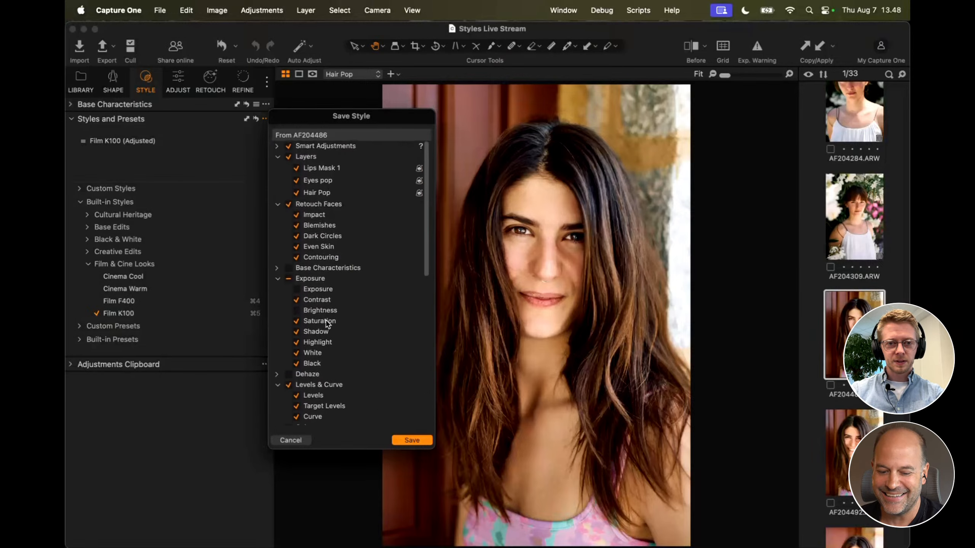
pyautogui.scroll(-1, 326, 324)
pyautogui.scroll(1, 327, 324)
pyautogui.scroll(-12, 327, 325)
pyautogui.scroll(-3, 326, 324)
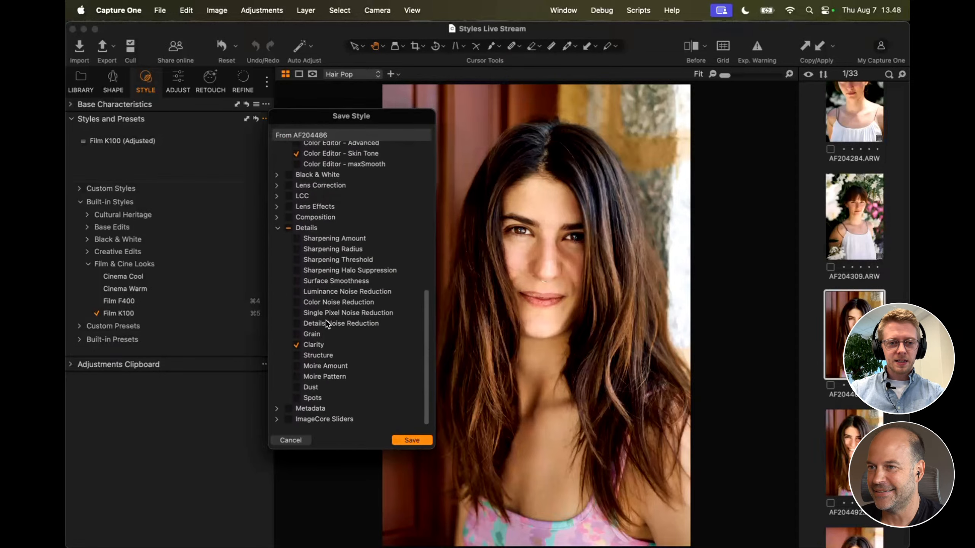
pyautogui.scroll(15, 327, 324)
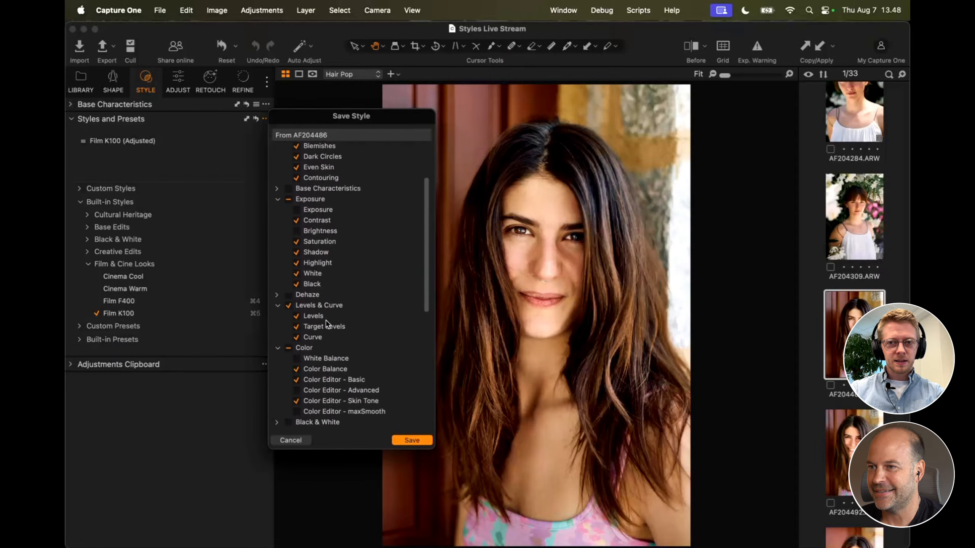
pyautogui.click(420, 439)
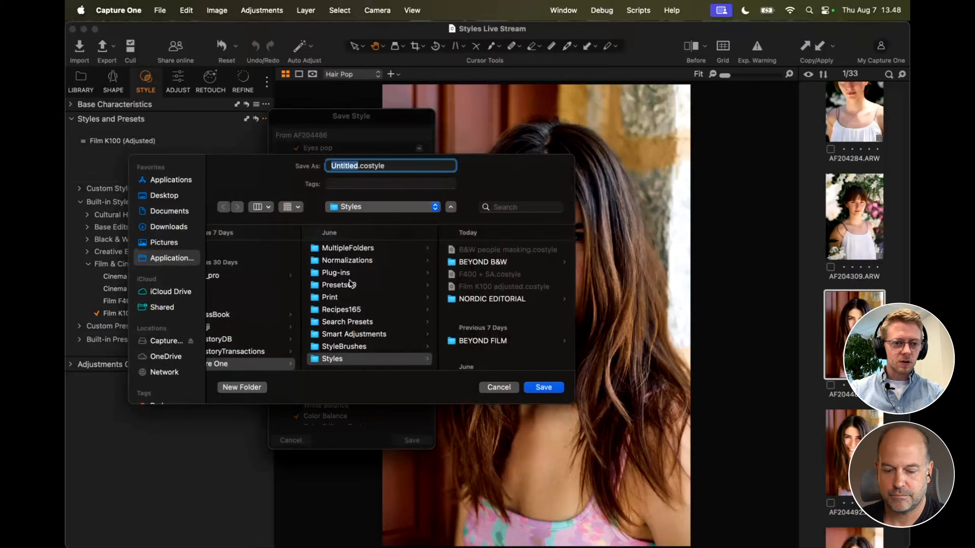
pyautogui.write('K100 + SA')
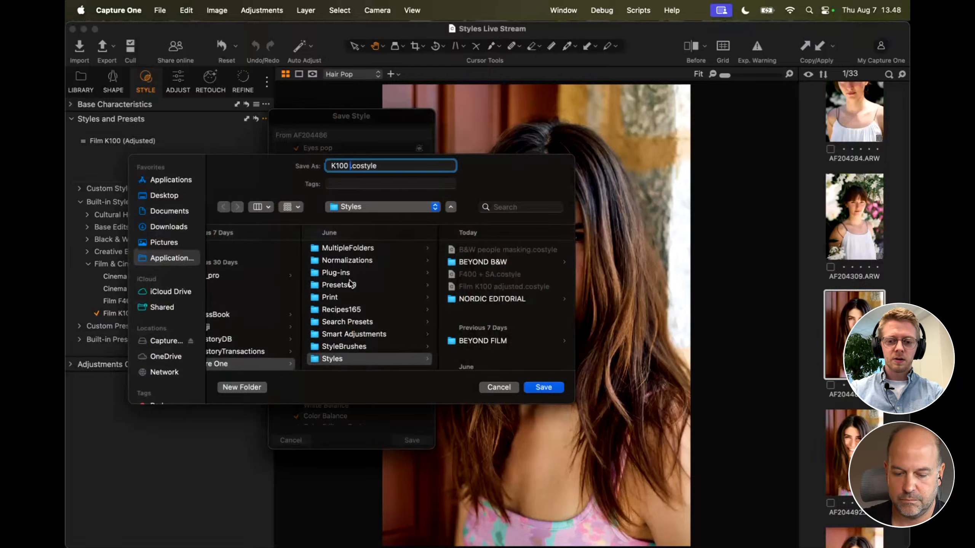
pyautogui.write(' + ')
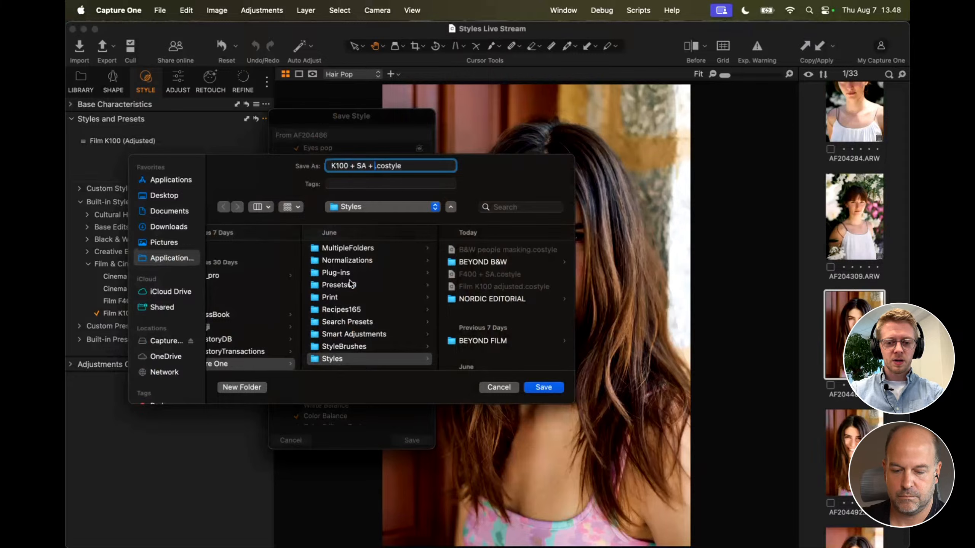
pyautogui.write('PM + ')
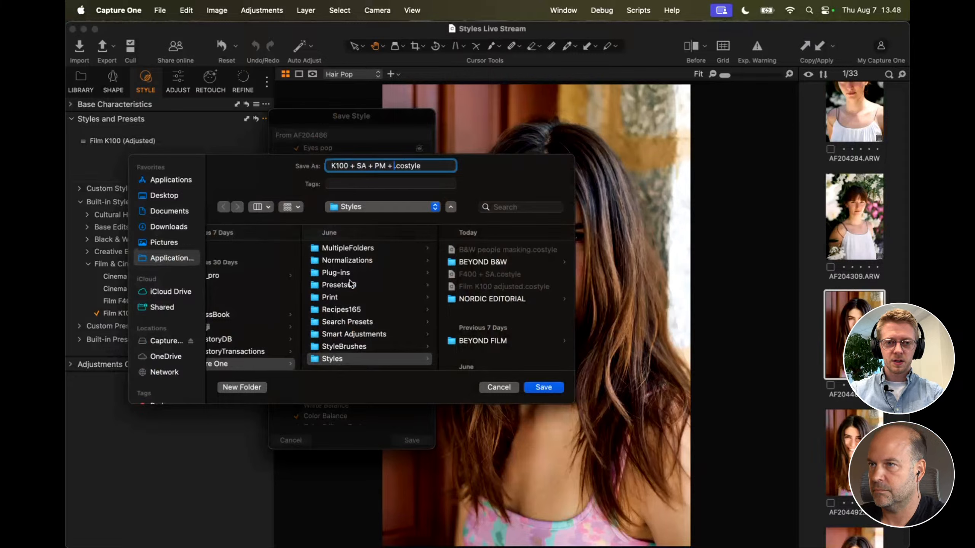
pyautogui.write('Retouch')
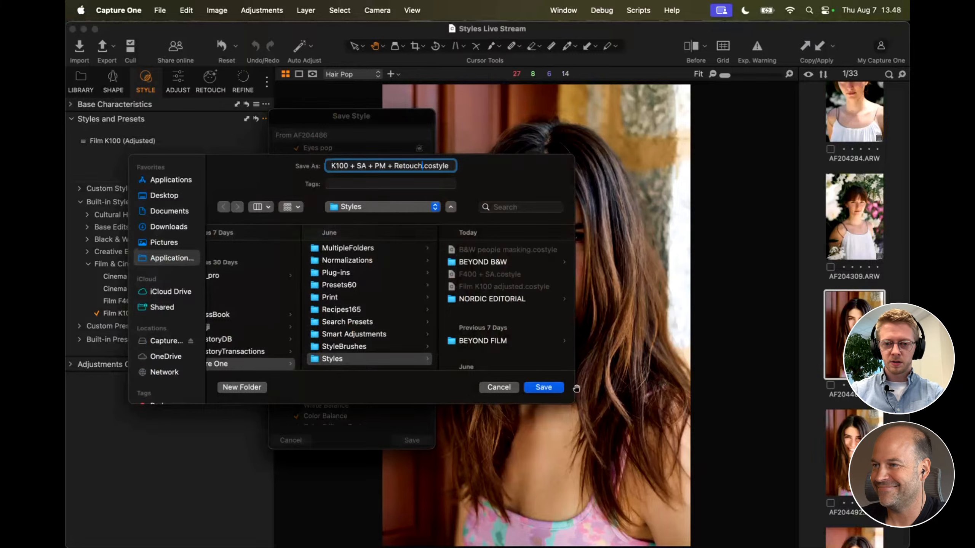
pyautogui.click(543, 387)
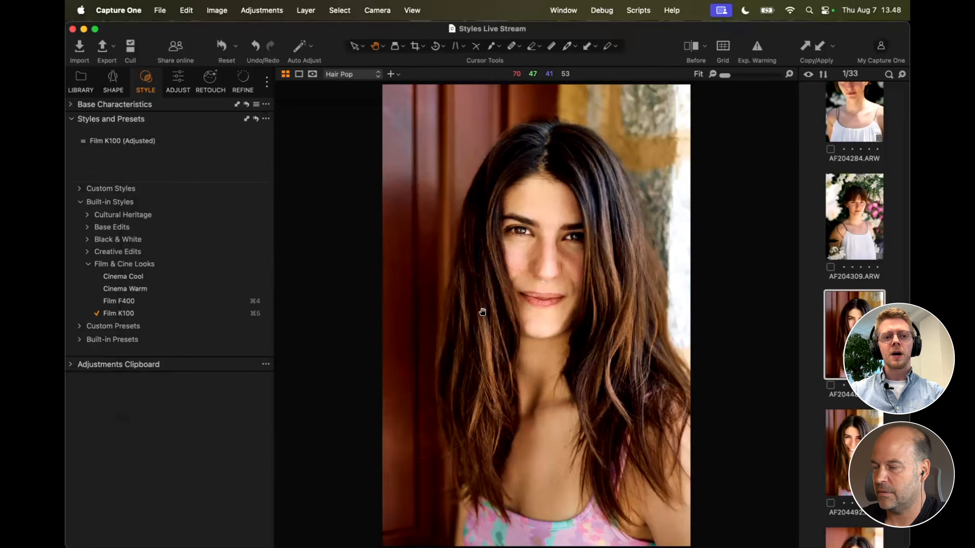
# Step: Apply the custom style K100 + SA + PM + Retouch to AF204309.ARW and compare the face before and after
pyautogui.click(134, 188)
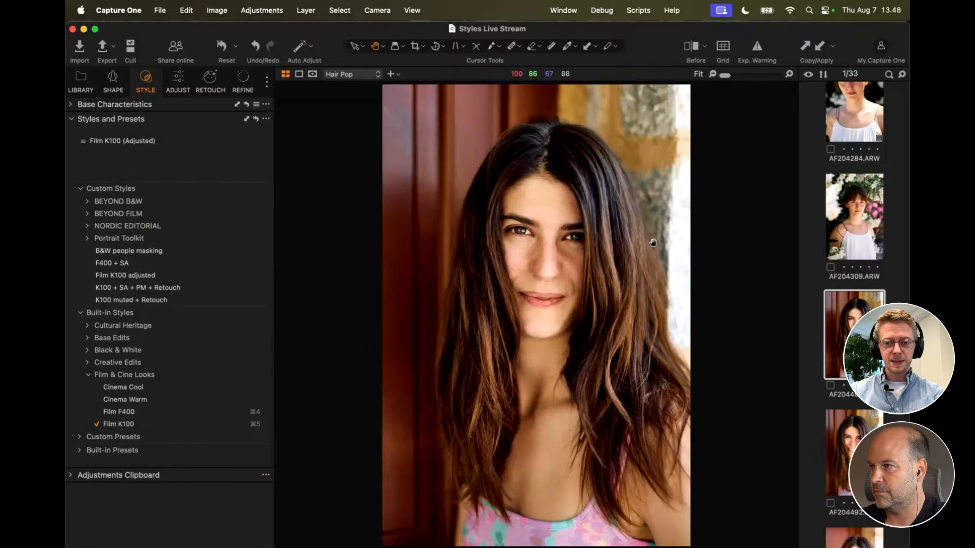
pyautogui.click(840, 227)
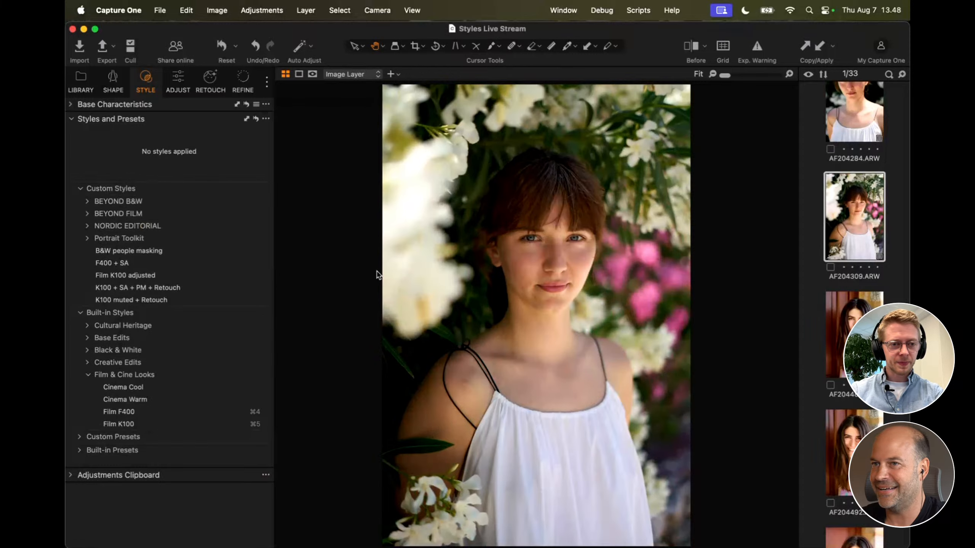
pyautogui.click(257, 287)
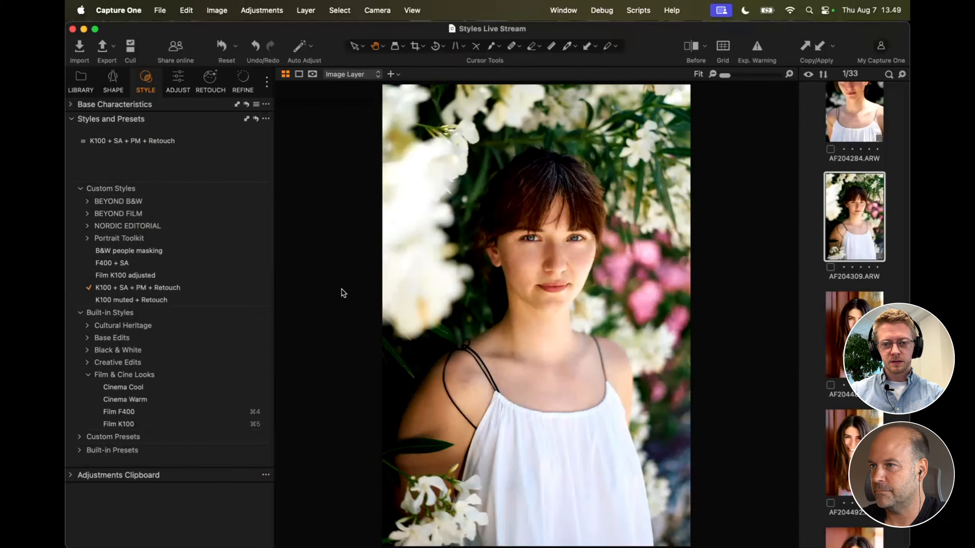
pyautogui.scroll(5, 547, 266)
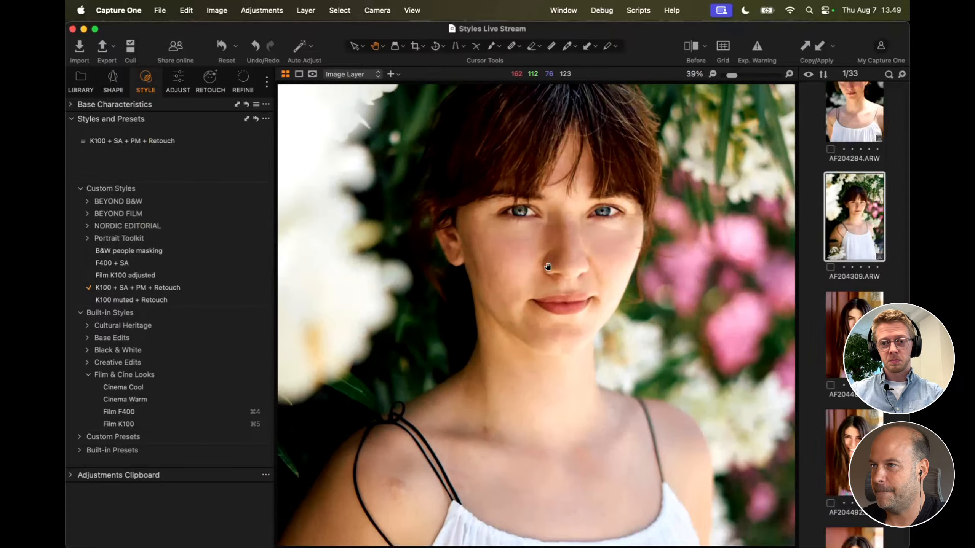
pyautogui.press('y')
pyautogui.press('y')
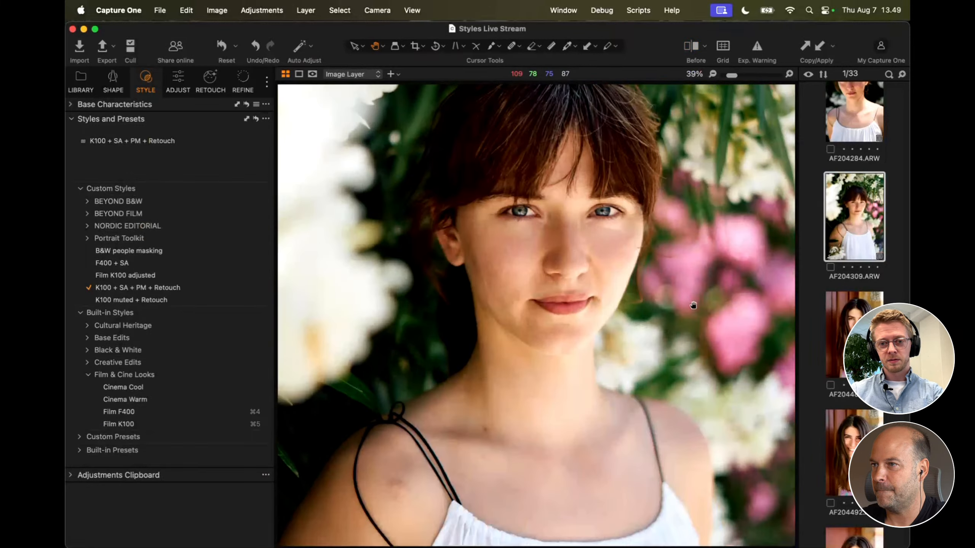
# Step: Select 0T4A6234.CR3 and the first variant of IMG_14292021_08_23.CR3 together, reset their adjustments, and show them side by side
pyautogui.scroll(-5, 694, 307)
pyautogui.press('g')
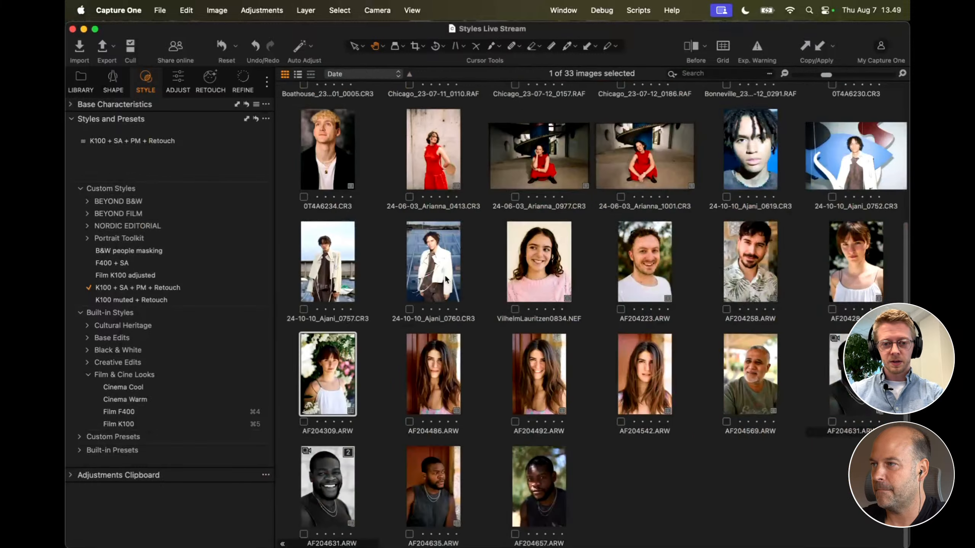
pyautogui.scroll(4, 466, 350)
pyautogui.click(305, 284)
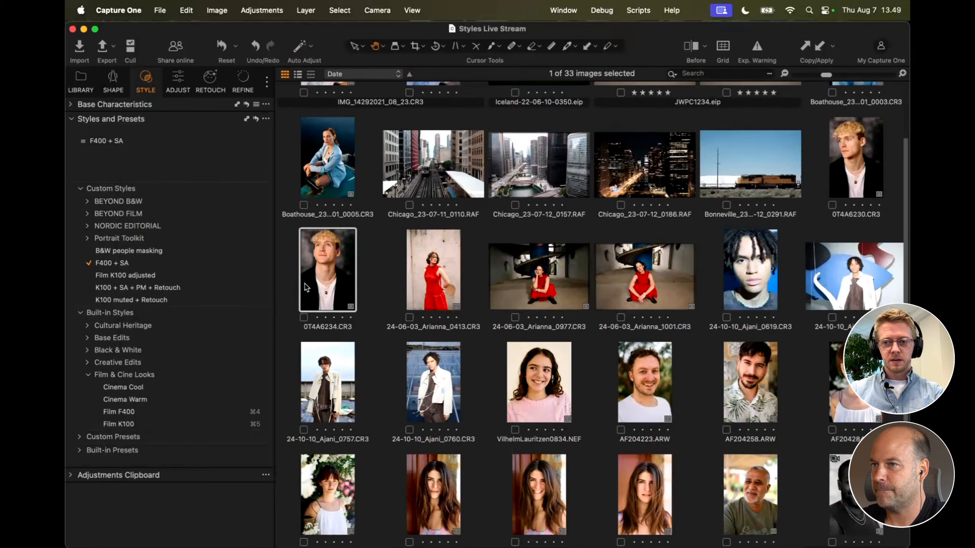
pyautogui.scroll(3, 447, 249)
pyautogui.keyDown('super'); pyautogui.click(334, 115); pyautogui.keyUp('super')
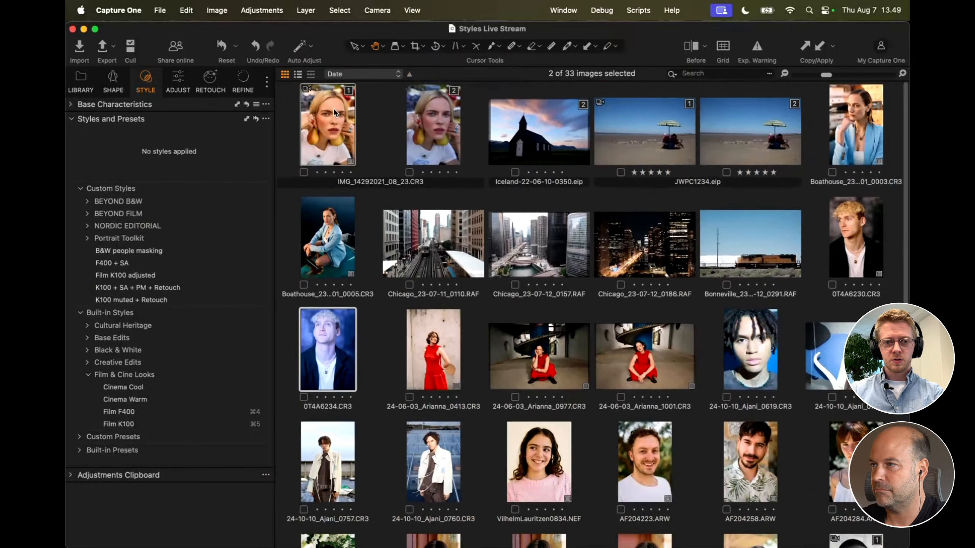
pyautogui.press('g')
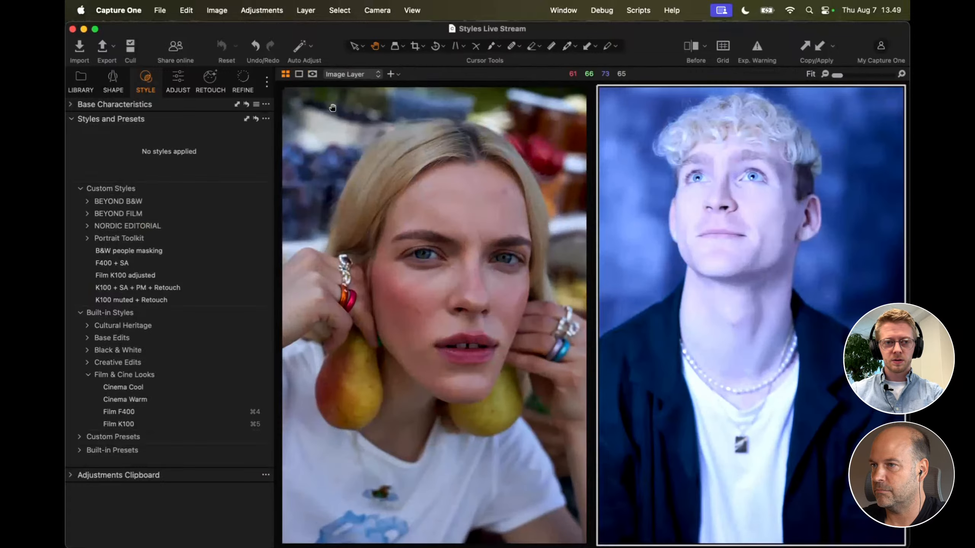
pyautogui.click(207, 10)
pyautogui.click(207, 10)
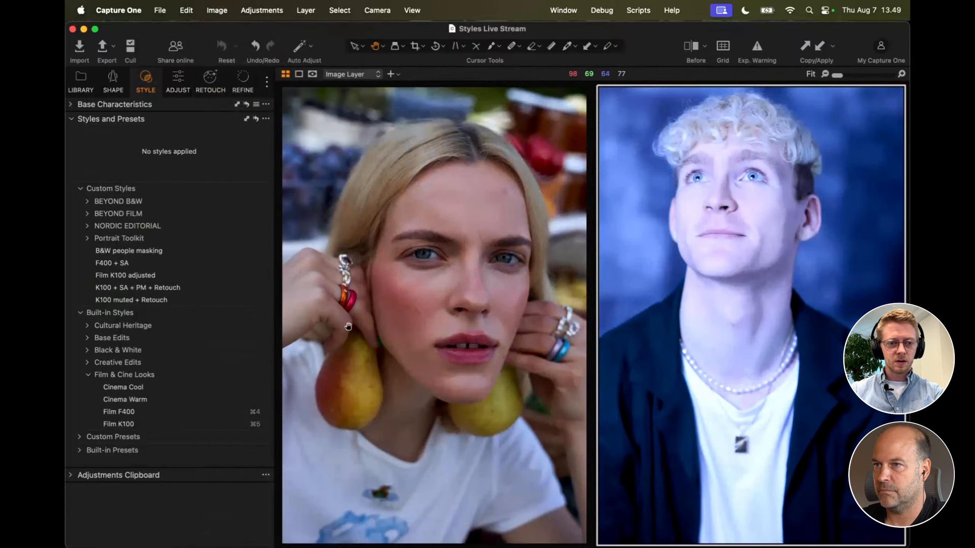
# Step: Apply the K100 + SA + PM + Retouch style to both selected portraits and compare them before and after
pyautogui.click(263, 288)
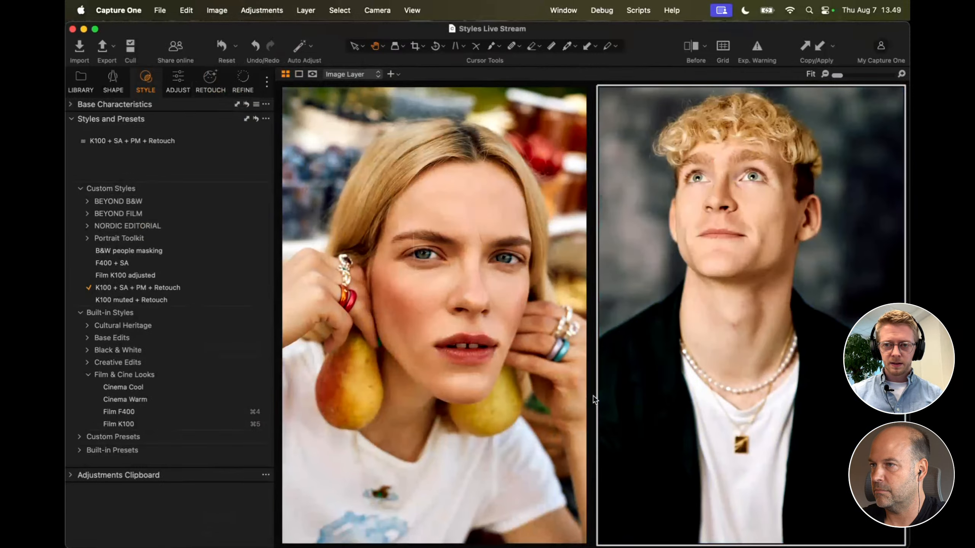
pyautogui.press('y')
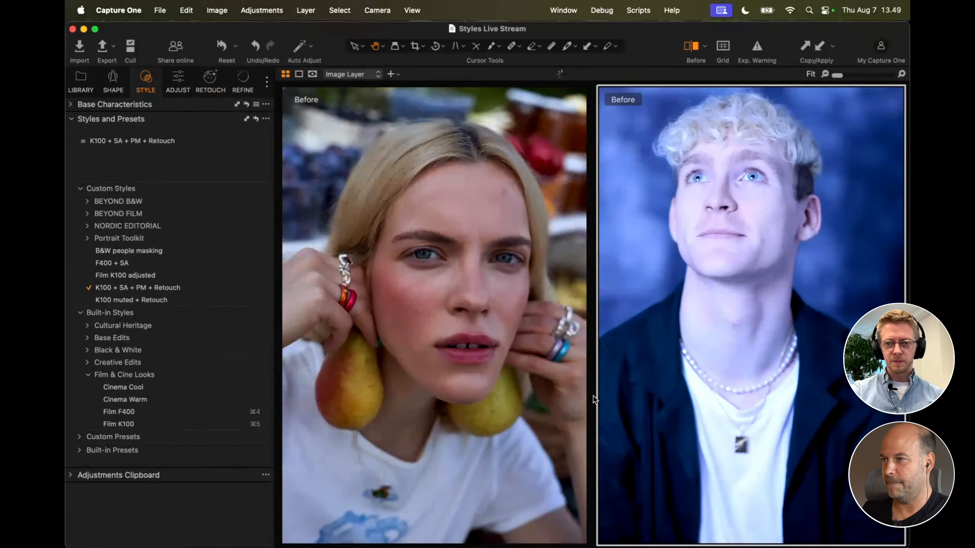
pyautogui.press('y')
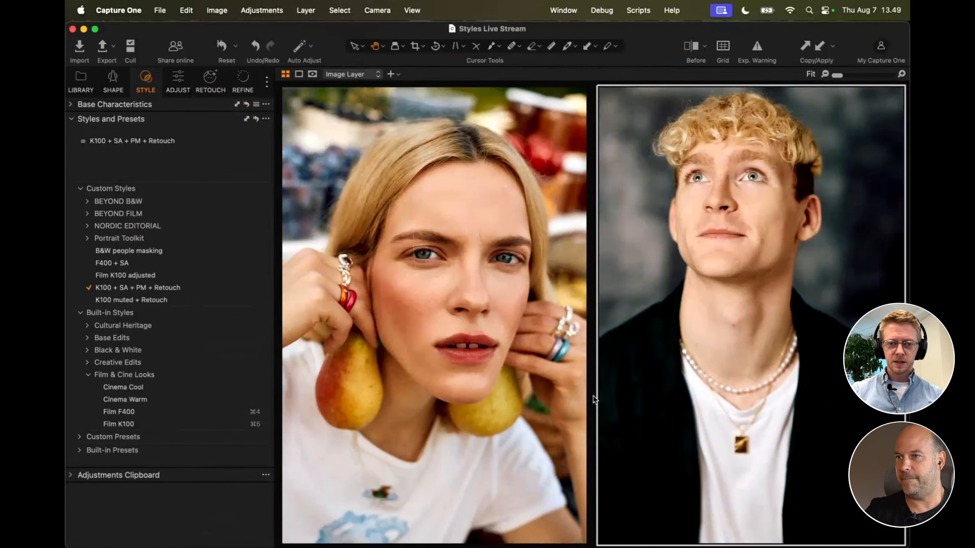
# Step: Open only the first variant of IMG_14292021_08_23.CR3 and examine the face up close before and after the style
pyautogui.press('super+b')
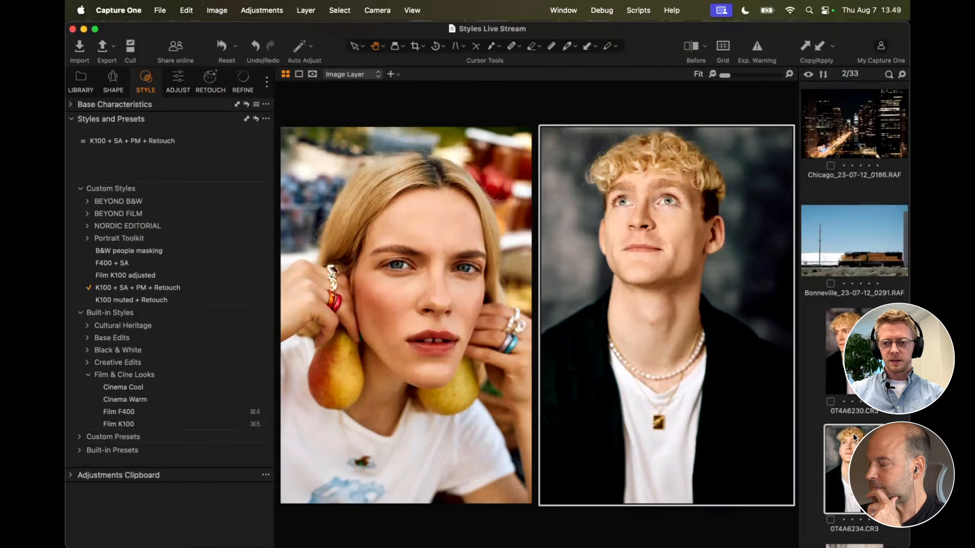
pyautogui.click(480, 349)
pyautogui.click(890, 150)
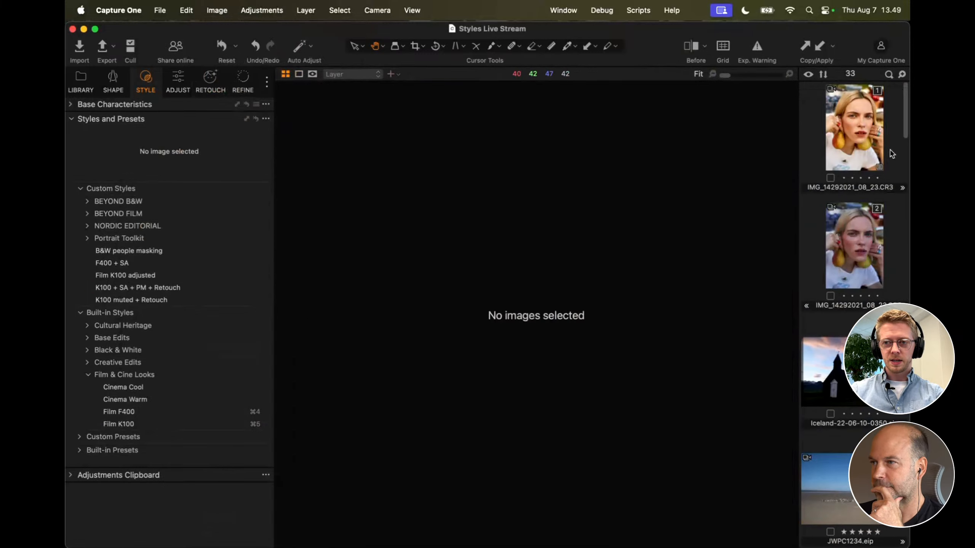
pyautogui.click(860, 140)
pyautogui.scroll(5, 570, 258)
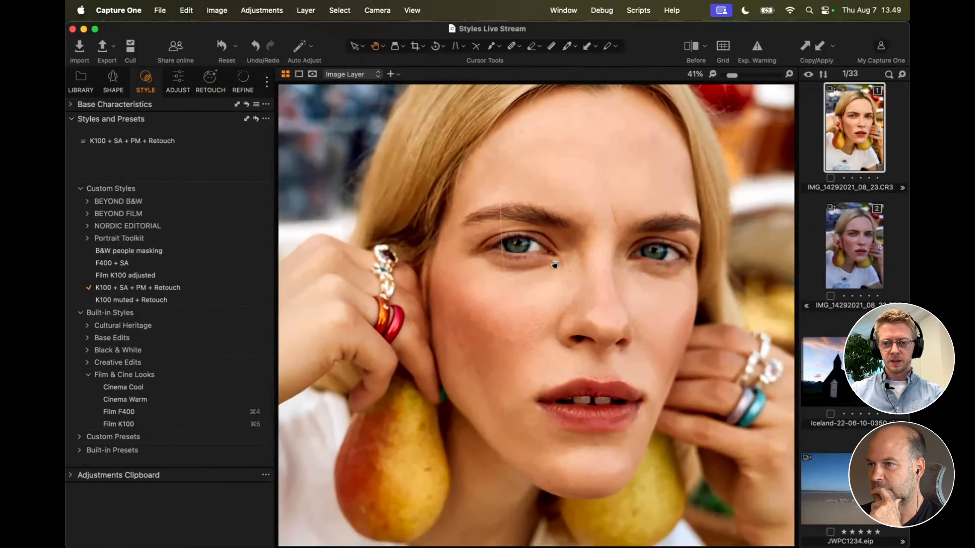
pyautogui.press('y')
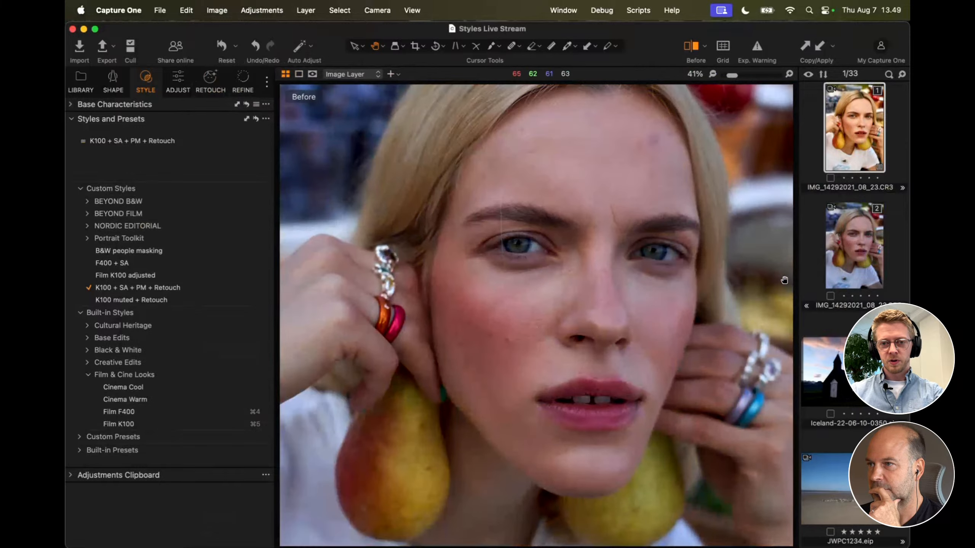
pyautogui.press('y')
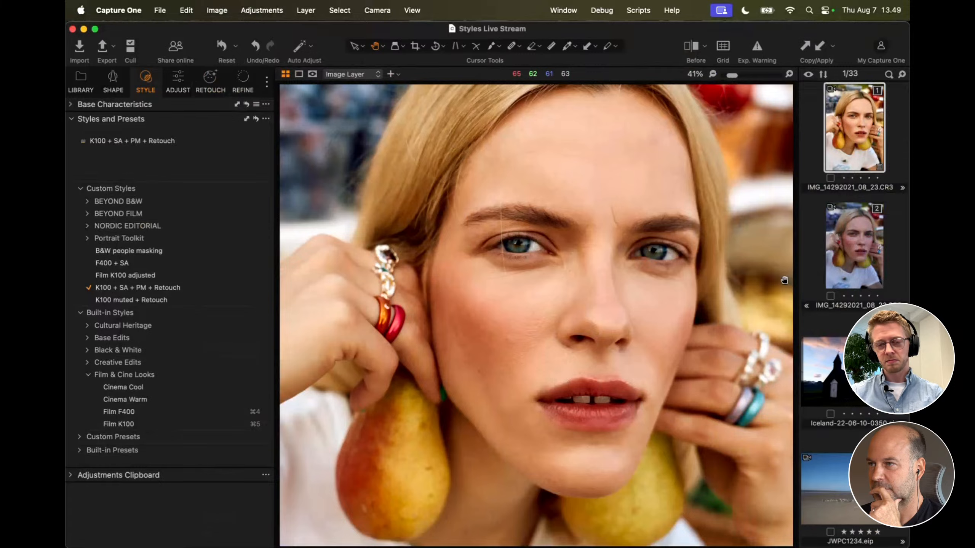
pyautogui.scroll(-3, 750, 291)
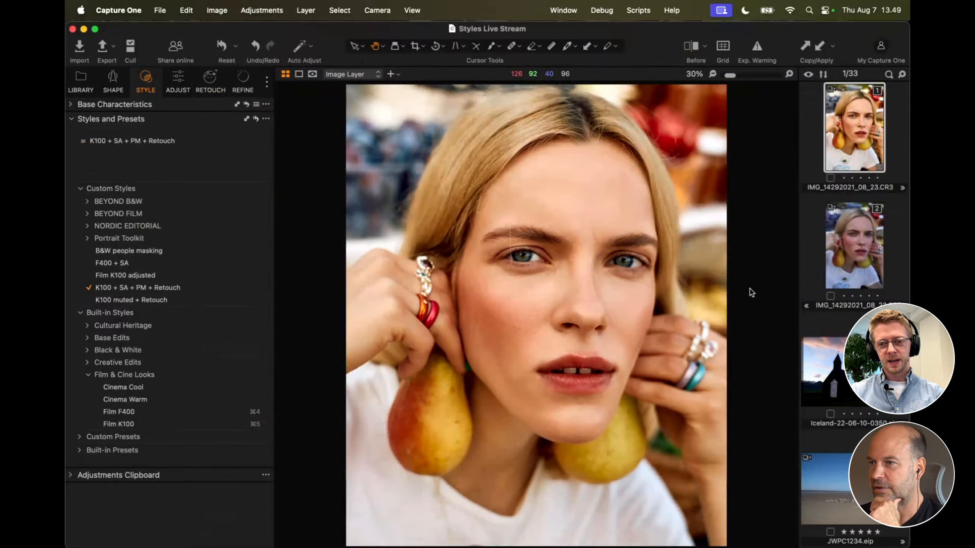
pyautogui.scroll(-2, 649, 302)
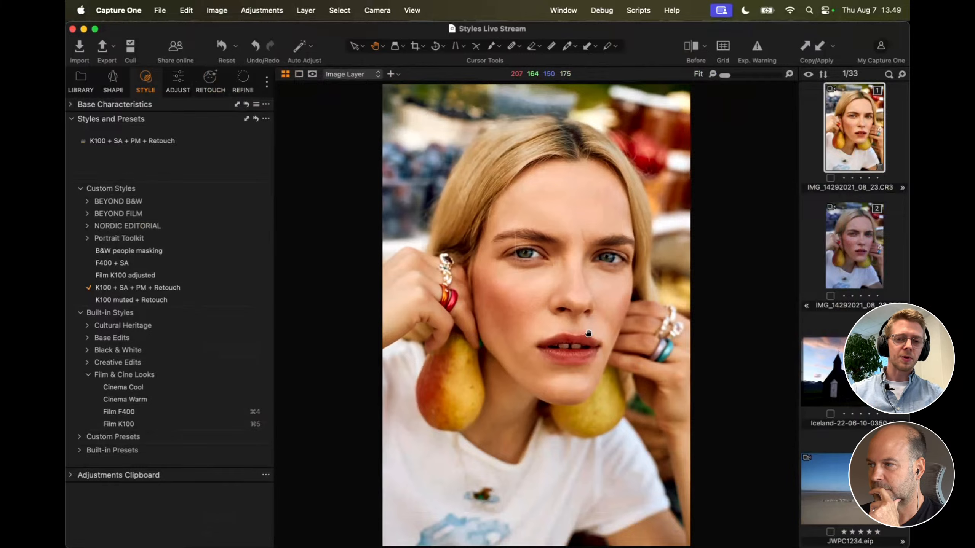
pyautogui.scroll(4, 577, 284)
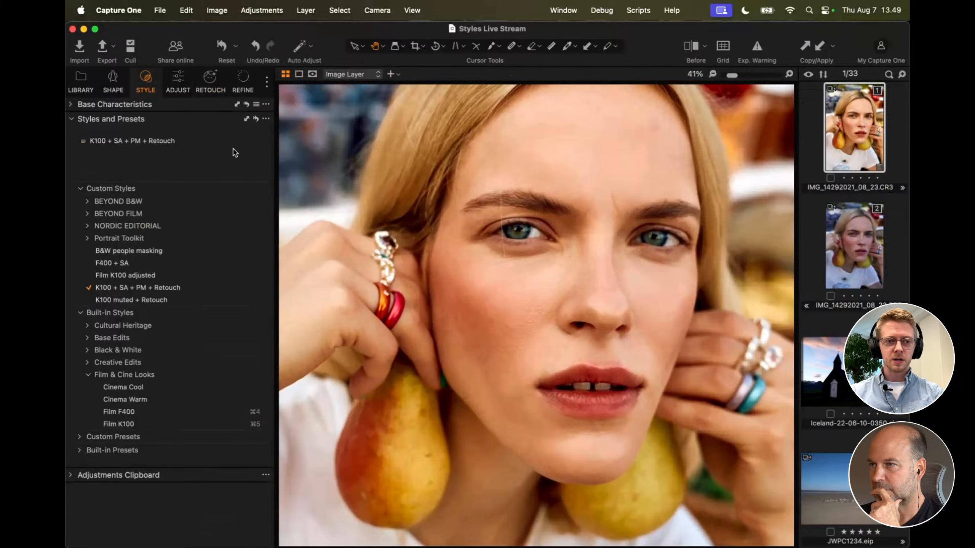
# Step: Try the face retouching impact at 54 and restore it to 100
pyautogui.click(211, 89)
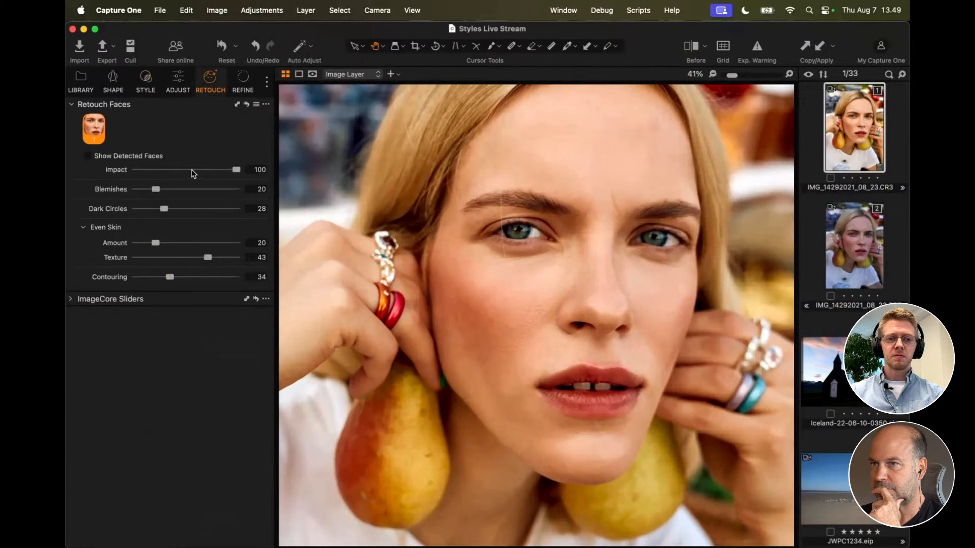
pyautogui.click(190, 169)
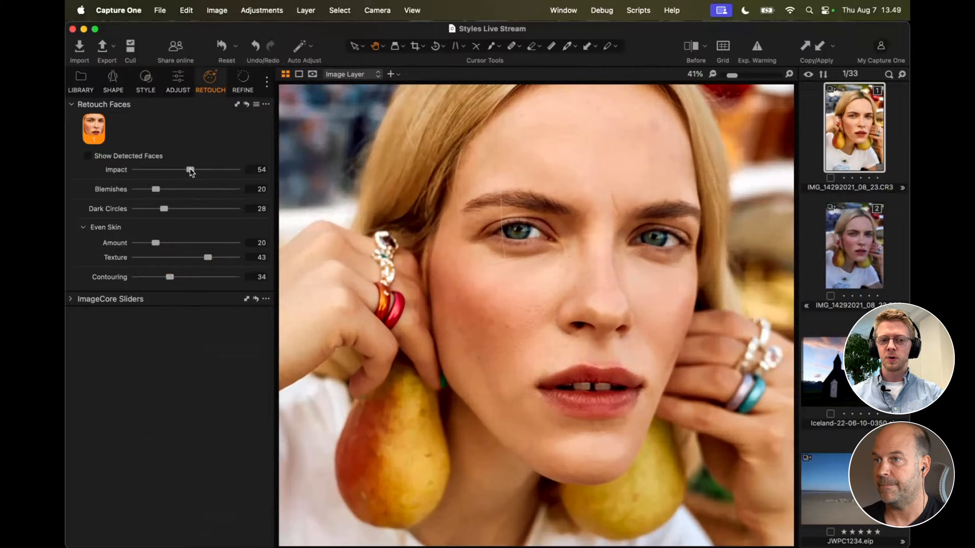
pyautogui.moveTo(190, 169); pyautogui.dragTo(258, 170)
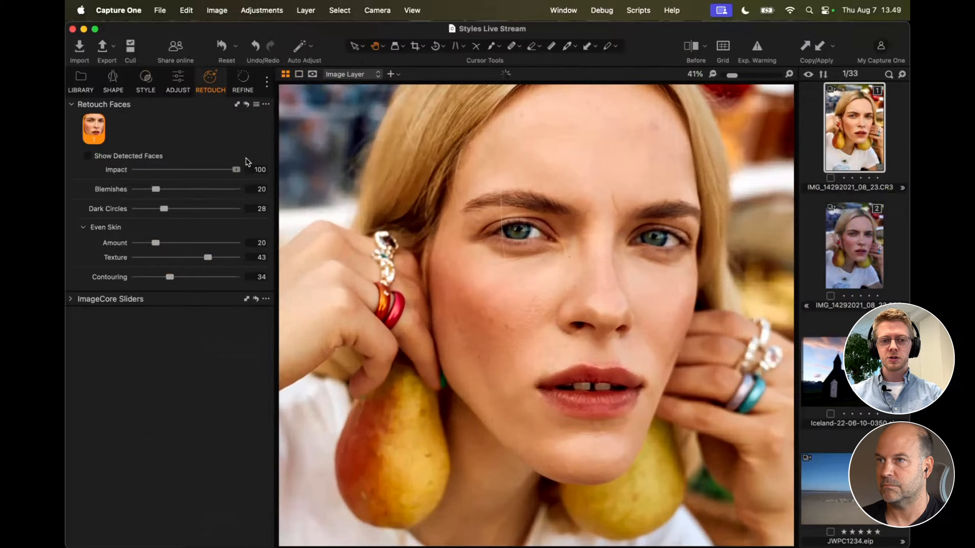
# Step: Show the whole portrait and switch the Lips Mask 1 layer off and on to compare its effect on the lips
pyautogui.click(180, 89)
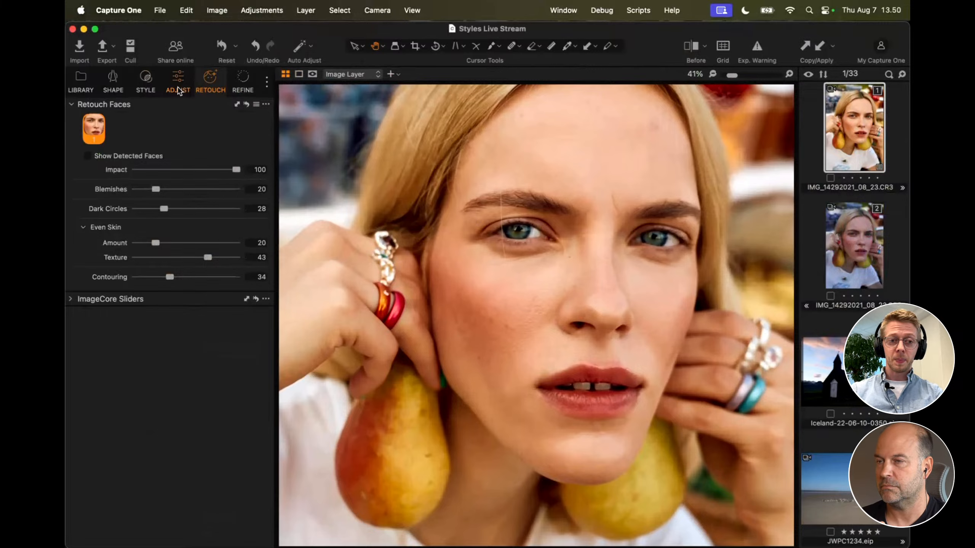
pyautogui.doubleClick(619, 283)
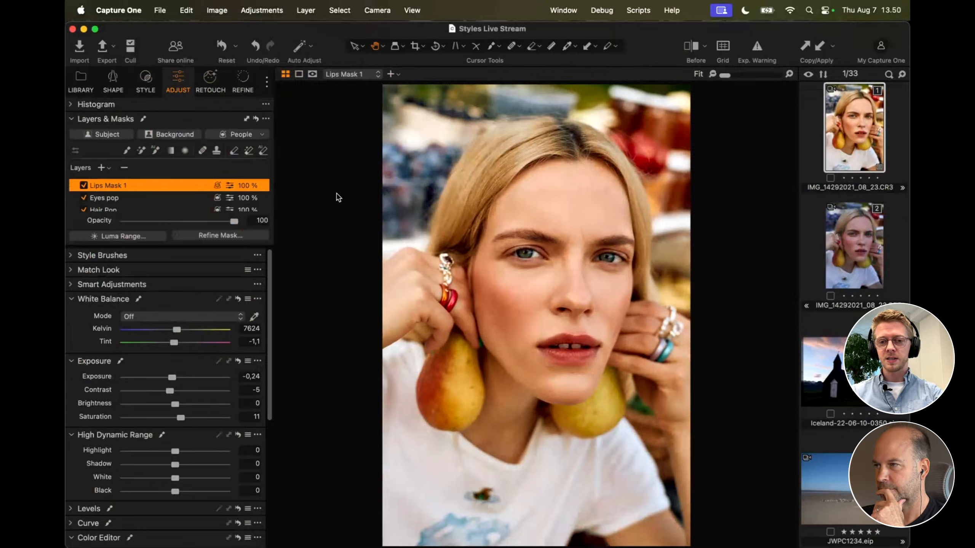
pyautogui.click(84, 186)
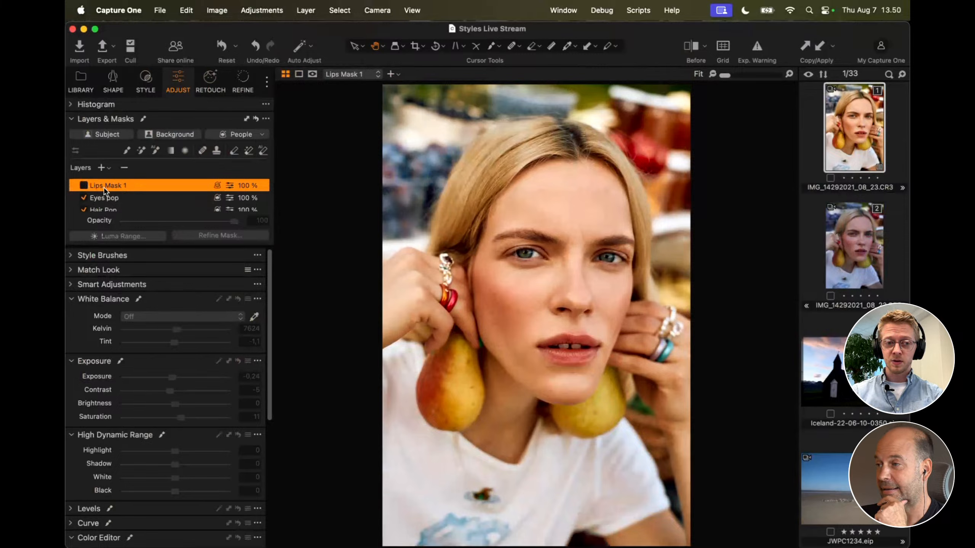
pyautogui.click(83, 185)
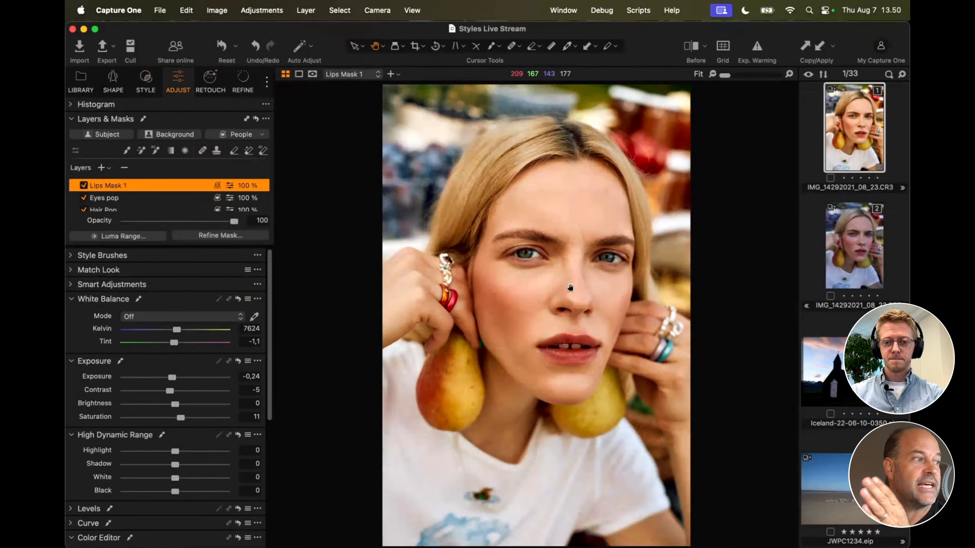
# Step: Examine the eyes and face up close and review the mask layers the style added
pyautogui.scroll(3, 570, 288)
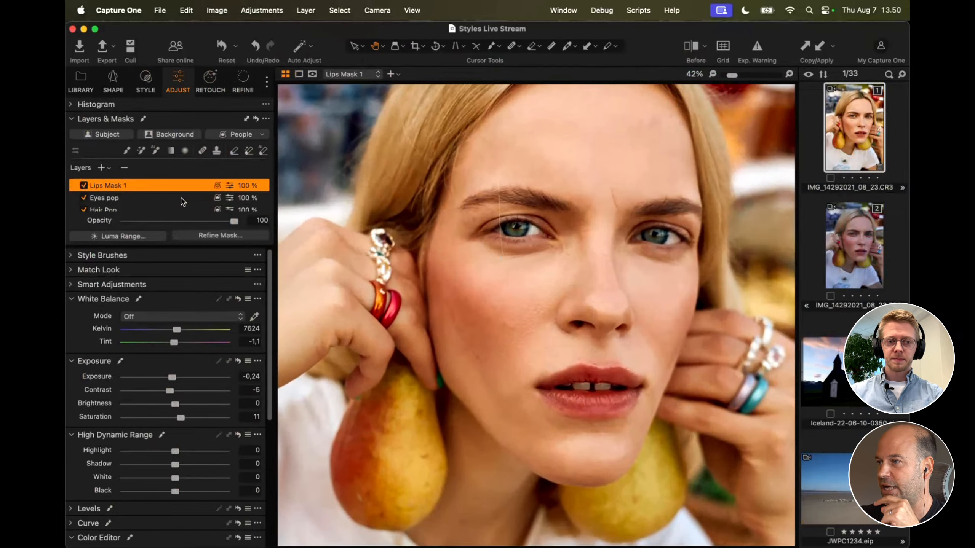
pyautogui.scroll(-2, 183, 201)
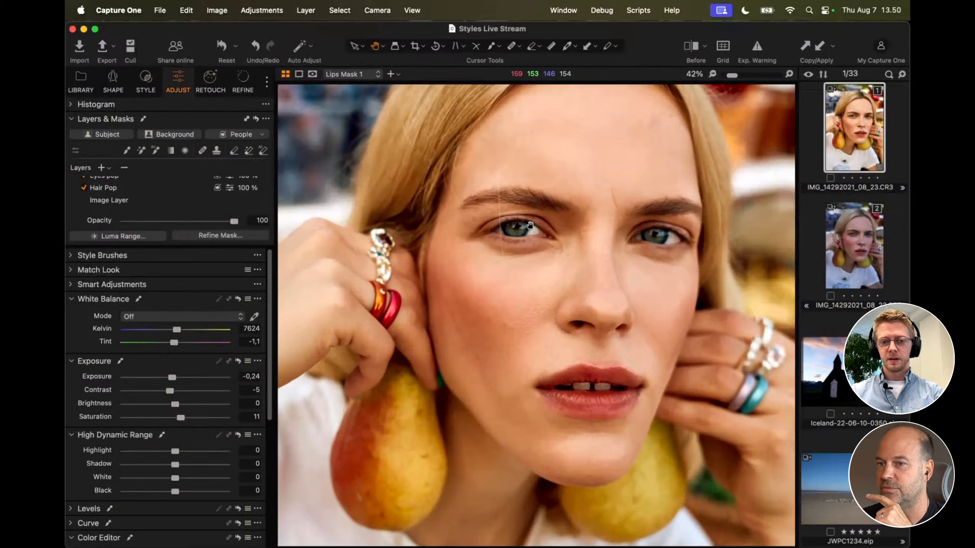
pyautogui.moveTo(530, 228); pyautogui.dragTo(528, 237)
pyautogui.scroll(-5, 528, 237)
pyautogui.scroll(3, 528, 237)
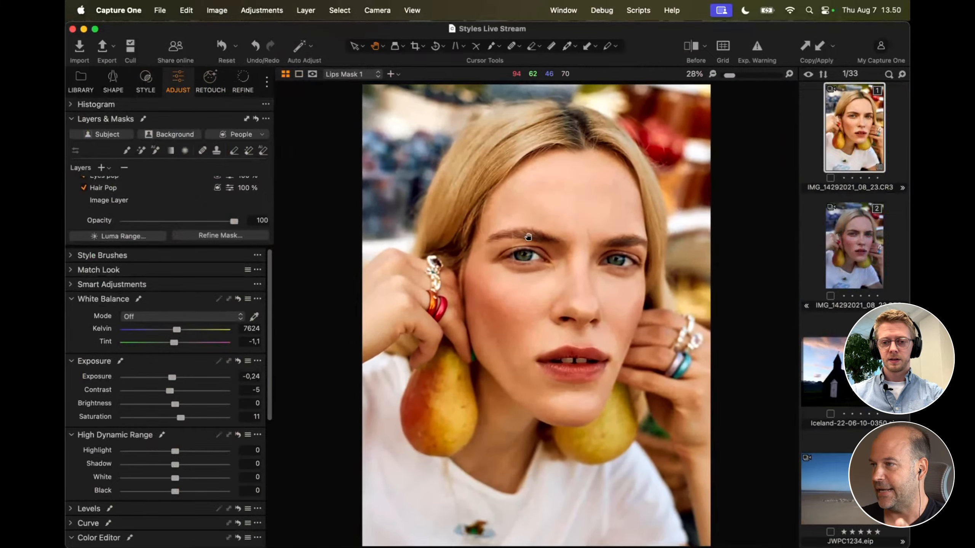
pyautogui.scroll(2, 134, 203)
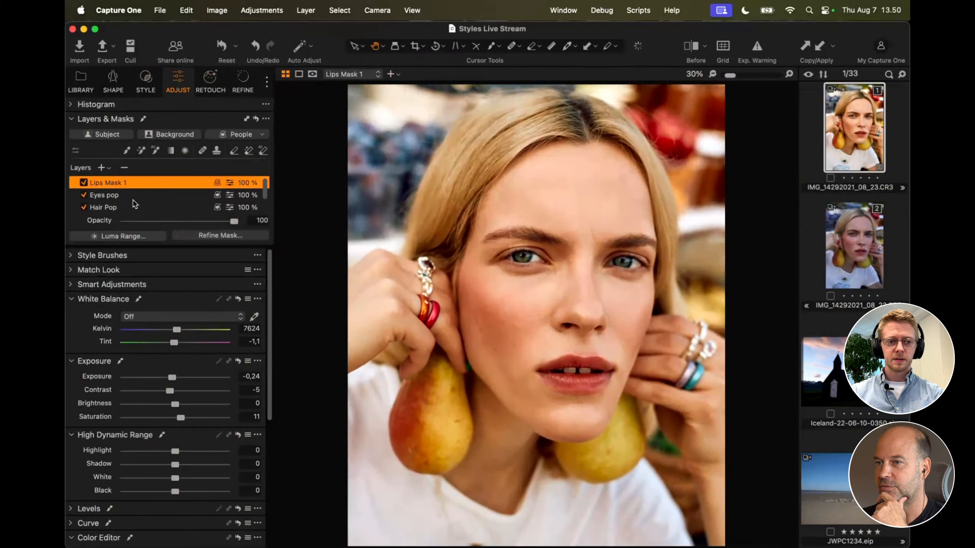
pyautogui.scroll(-2, 134, 204)
pyautogui.scroll(1, 133, 202)
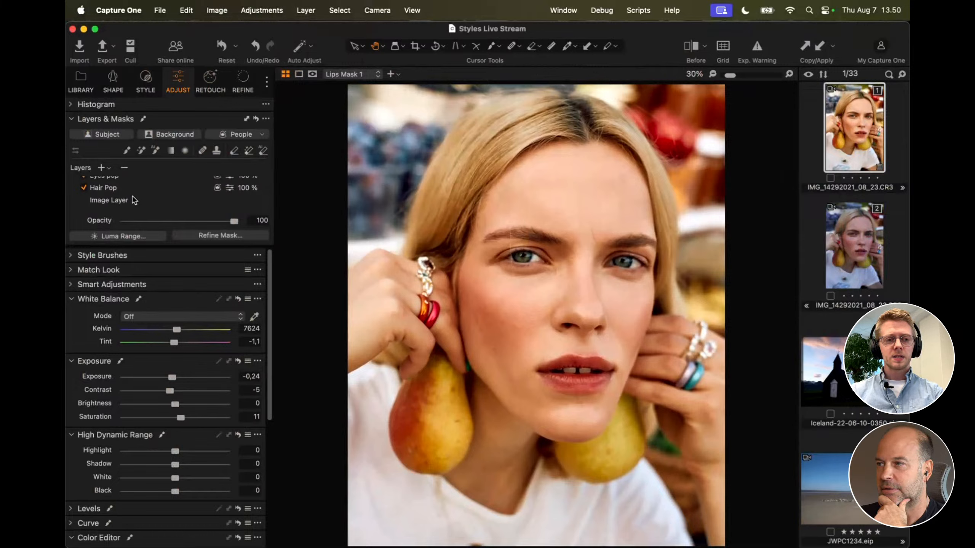
# Step: Display the Hair Pop, Eyes pop and Lips Mask 1 masks in turn, switching from the red overlay to grayscale
pyautogui.click(130, 199)
pyautogui.click(134, 188)
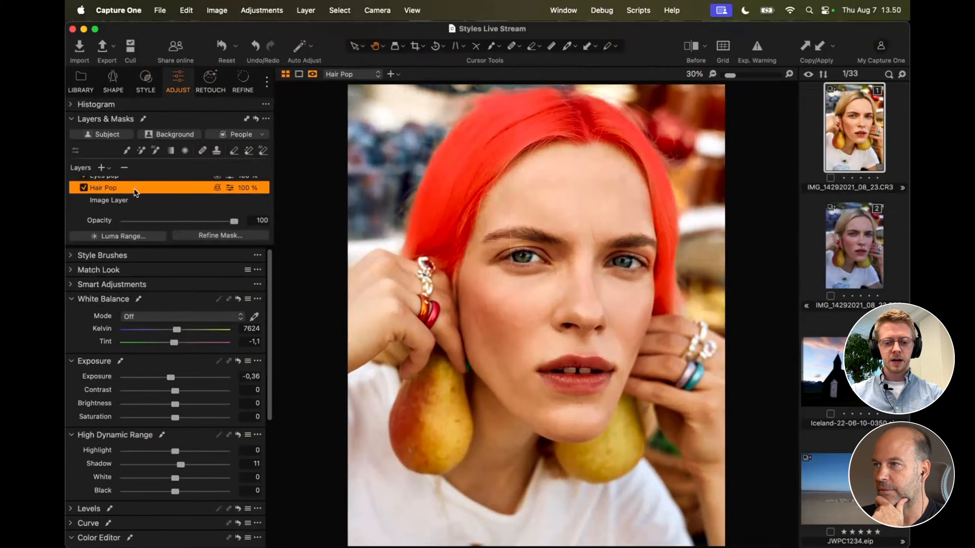
pyautogui.press('m')
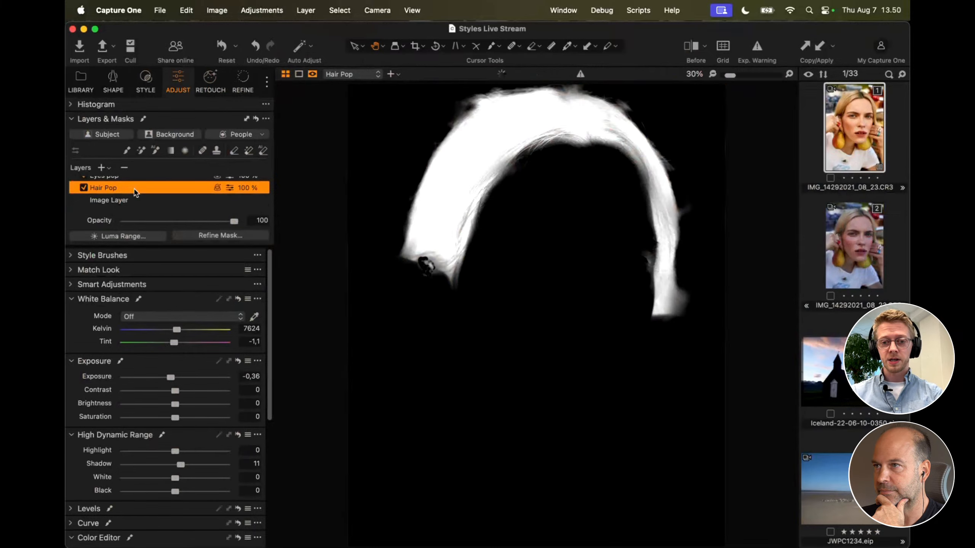
pyautogui.scroll(3, 133, 202)
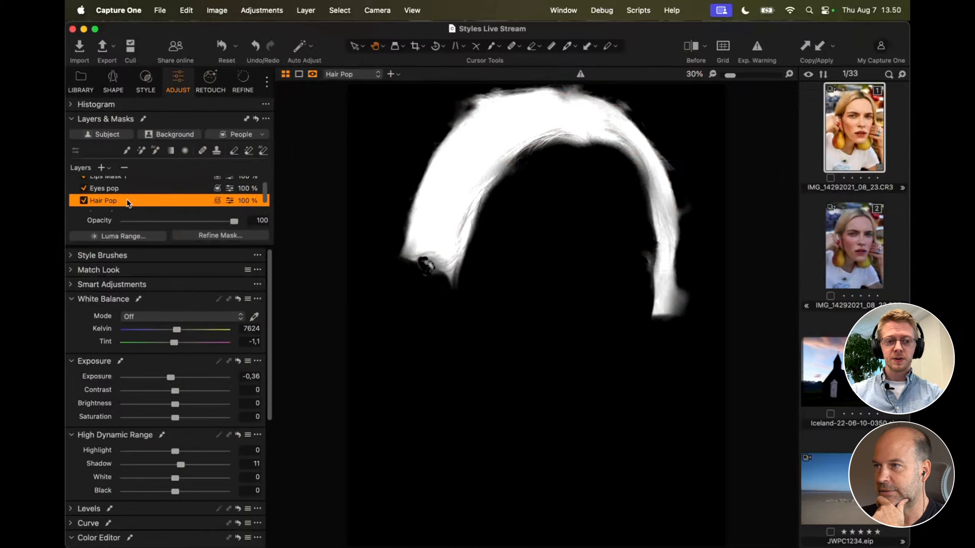
pyautogui.click(112, 197)
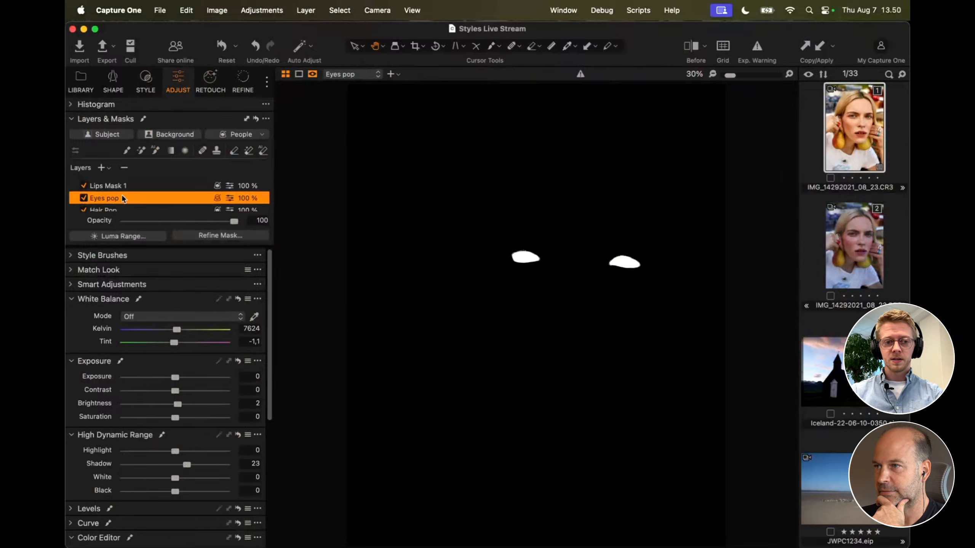
pyautogui.click(128, 186)
pyautogui.scroll(-1, 128, 187)
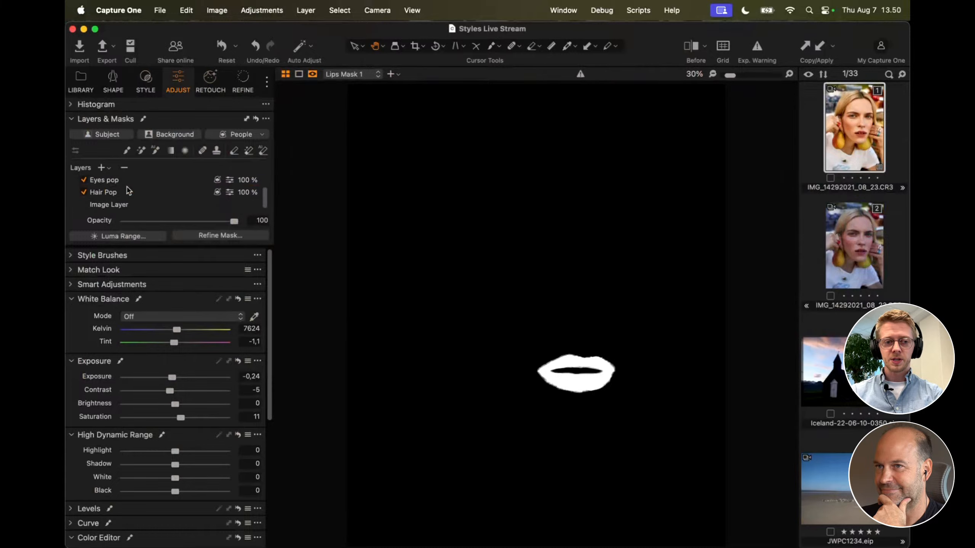
# Step: Select the Hair Pop layer, hide the mask display and compare the whole portrait before and after the edits
pyautogui.click(123, 192)
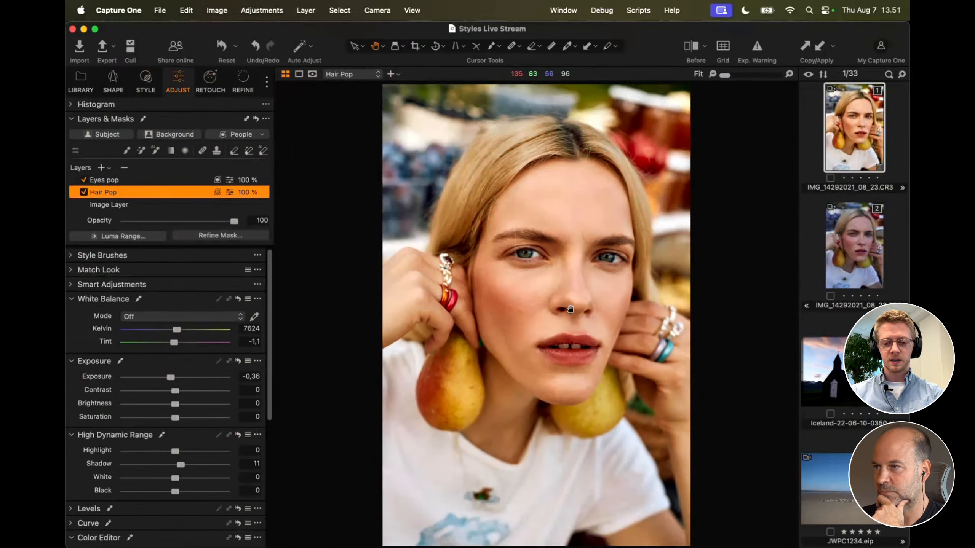
pyautogui.press('y')
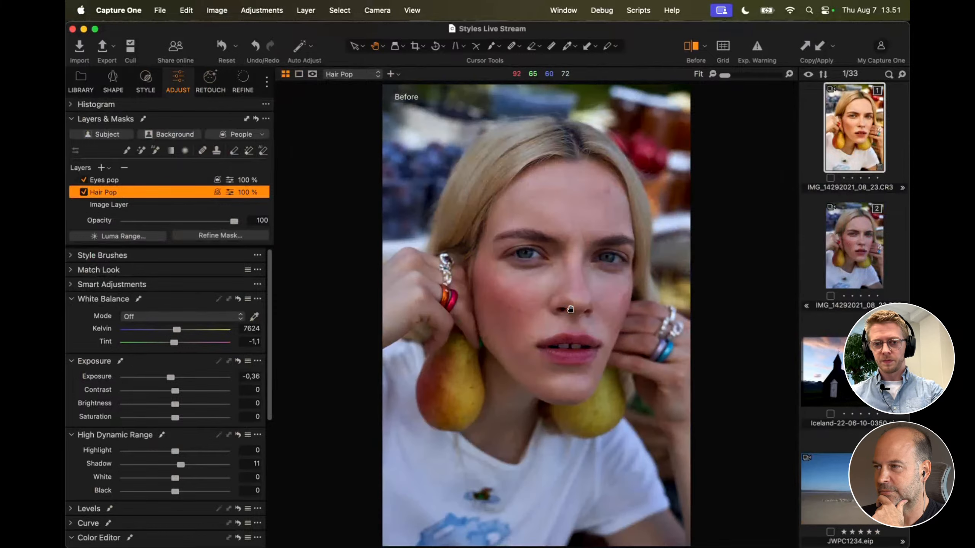
pyautogui.press('y')
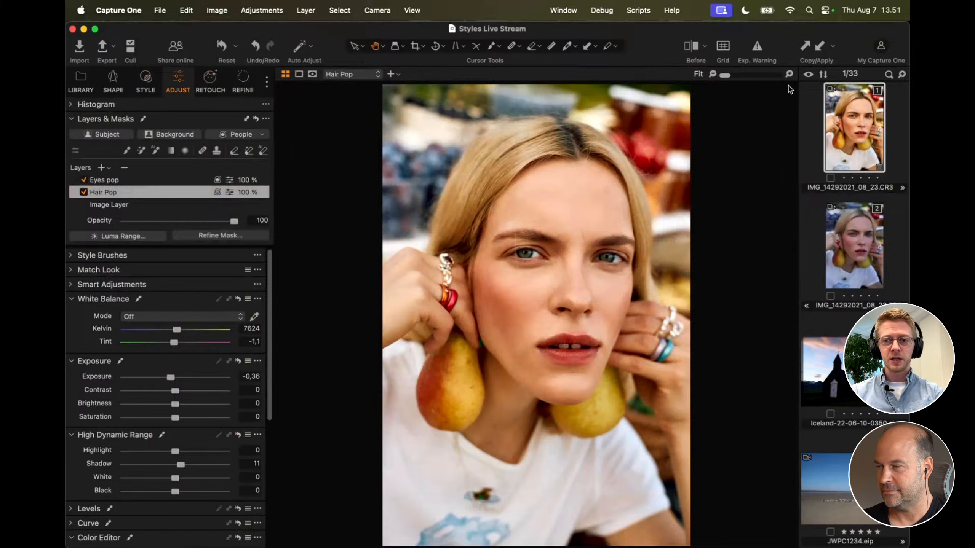
# Step: Apply the edited portrait's adjustments to the Boathouse 0005 portrait of the woman in the blue blazer and inspect her up close
pyautogui.scroll(-10, 822, 310)
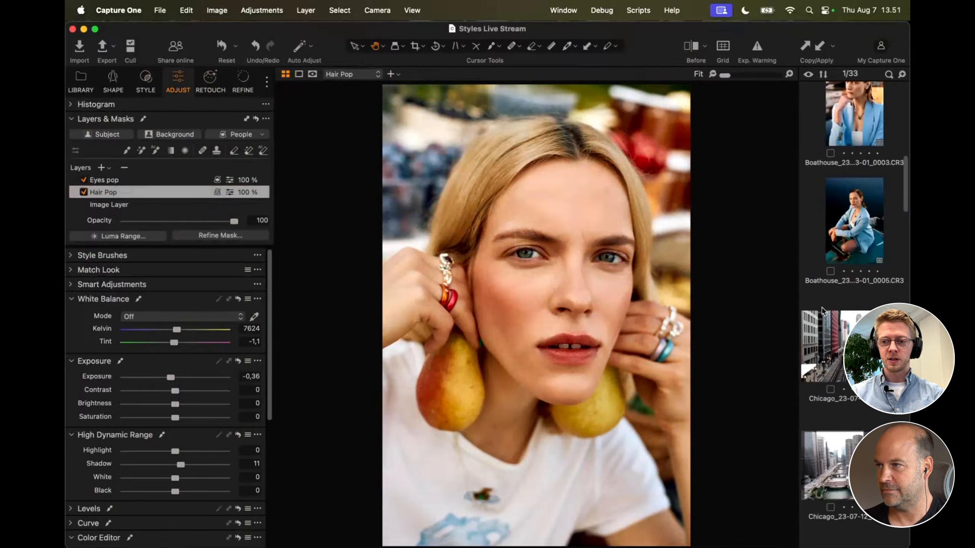
pyautogui.click(854, 230)
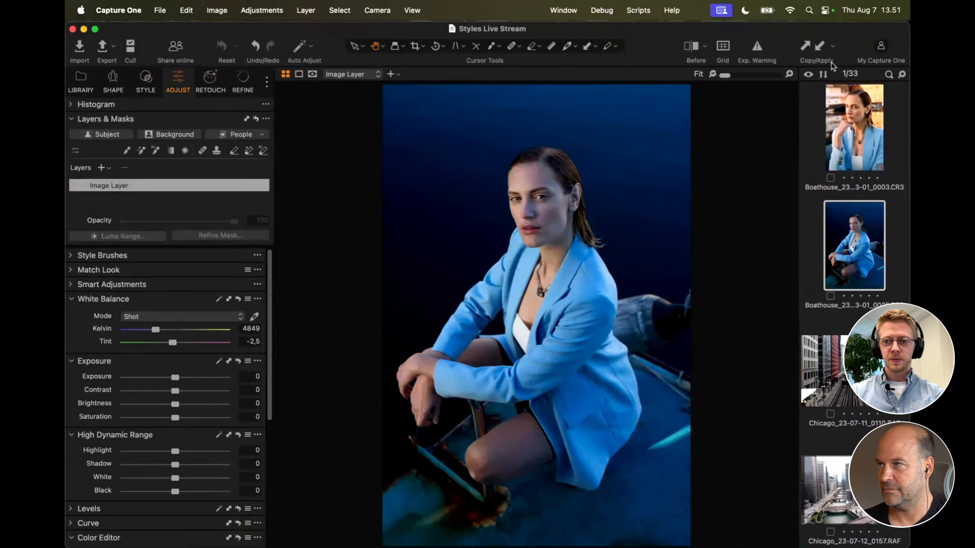
pyautogui.click(820, 46)
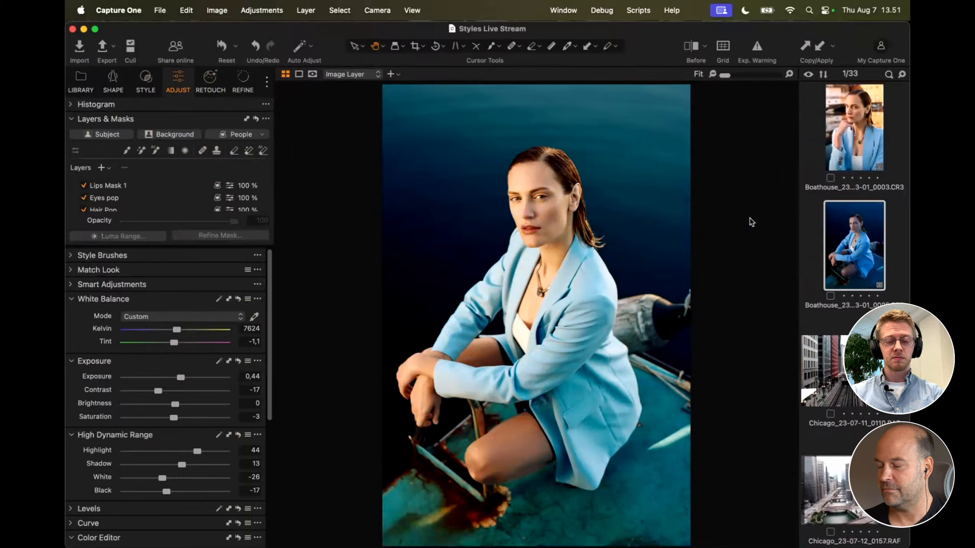
pyautogui.scroll(3, 536, 212)
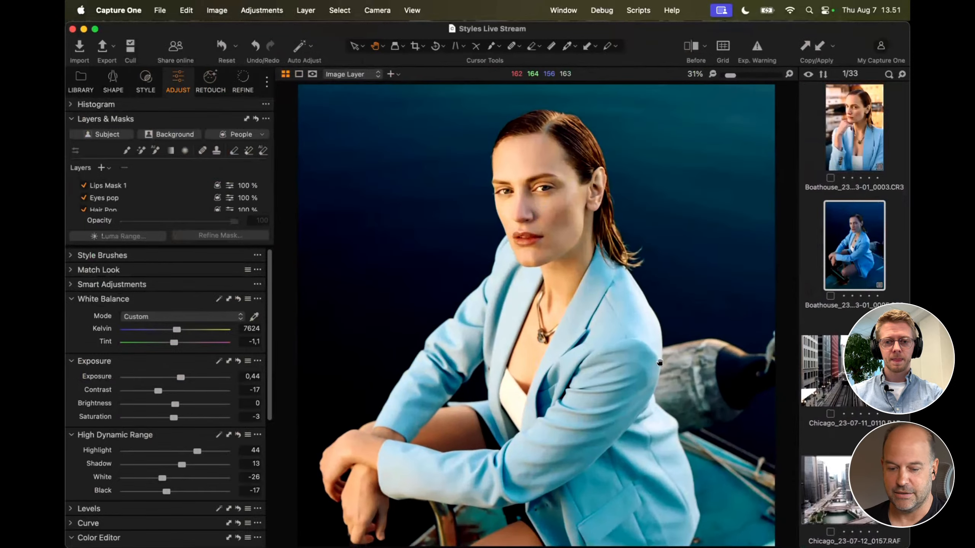
pyautogui.scroll(-3, 659, 362)
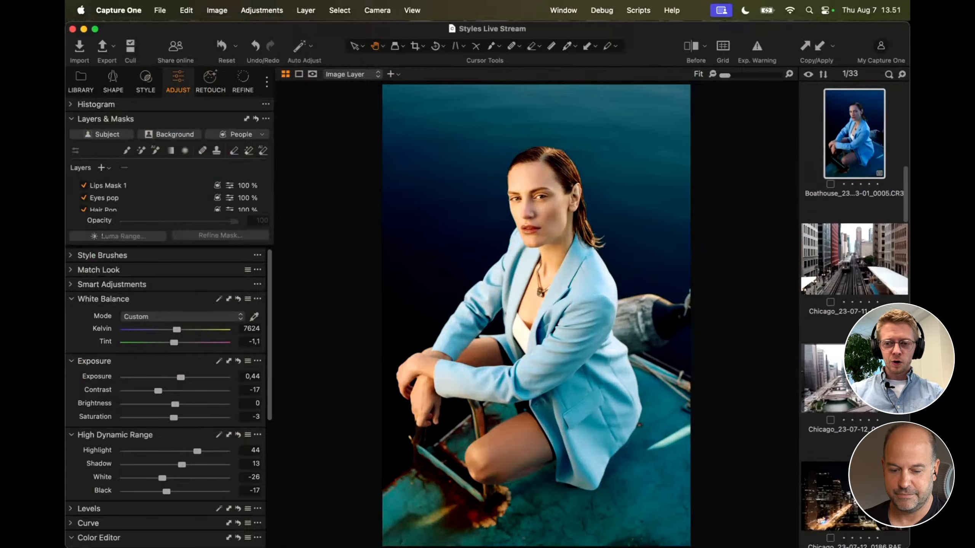
# Step: Apply the same adjustments to AF204223.ARW and set its image layer's exposure to 0.76
pyautogui.scroll(-10, 861, 123)
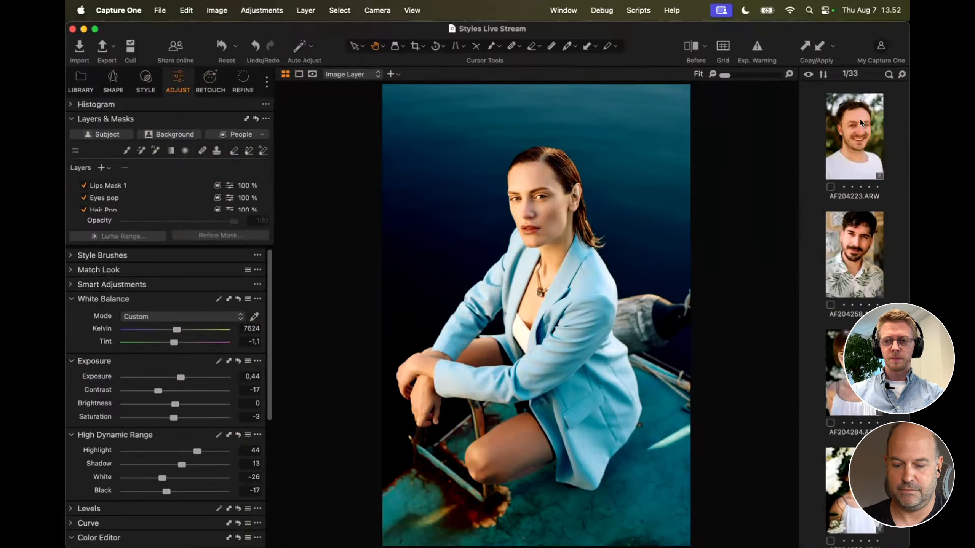
pyautogui.click(861, 123)
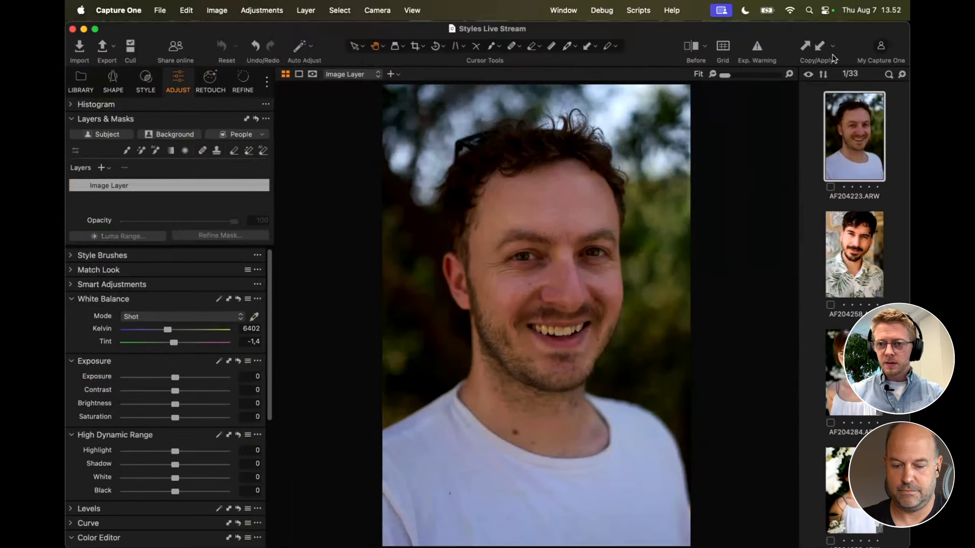
pyautogui.click(819, 46)
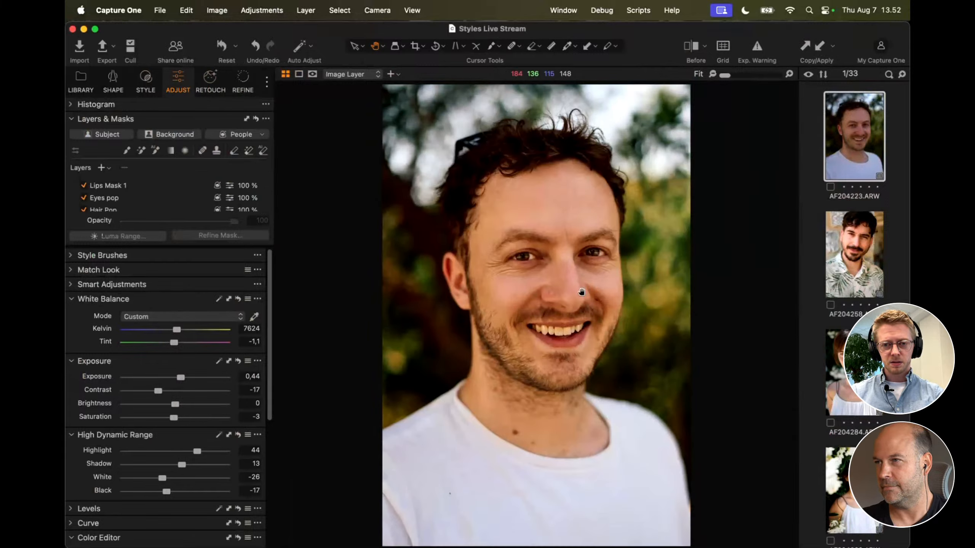
pyautogui.scroll(-2, 210, 199)
pyautogui.click(210, 200)
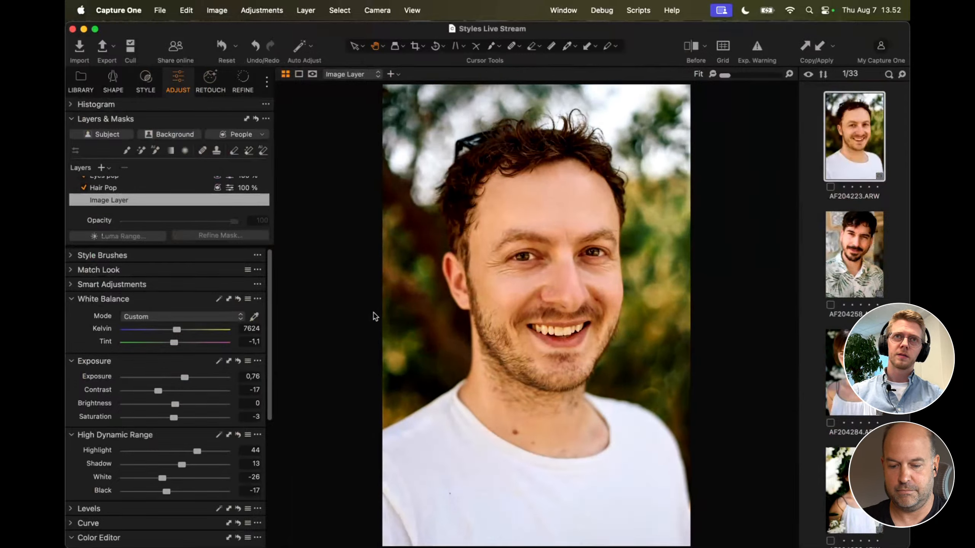
# Step: Browse to the 24-10-10 rooftop portraits, view number 0760, and open number 0757 with its adjustment tools showing
pyautogui.scroll(-10, 860, 277)
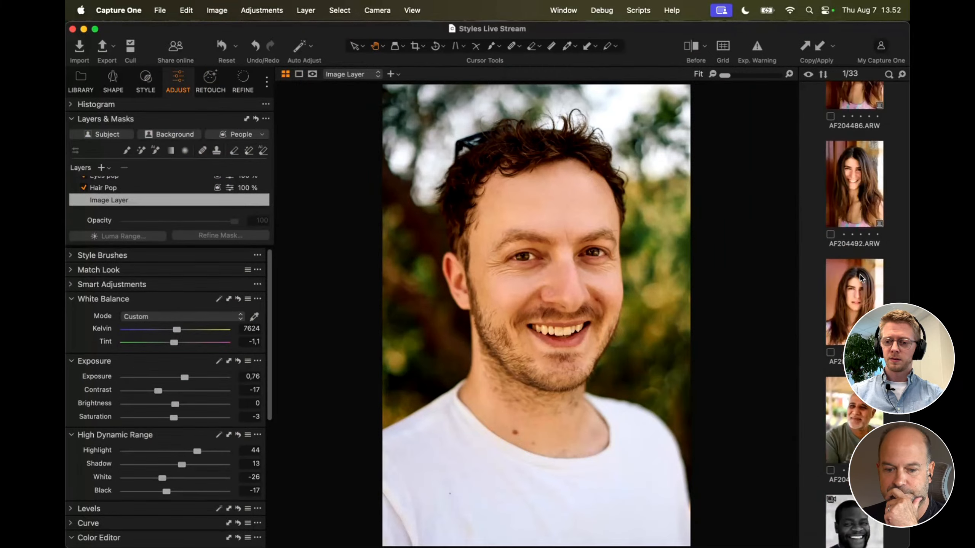
pyautogui.scroll(-10, 860, 277)
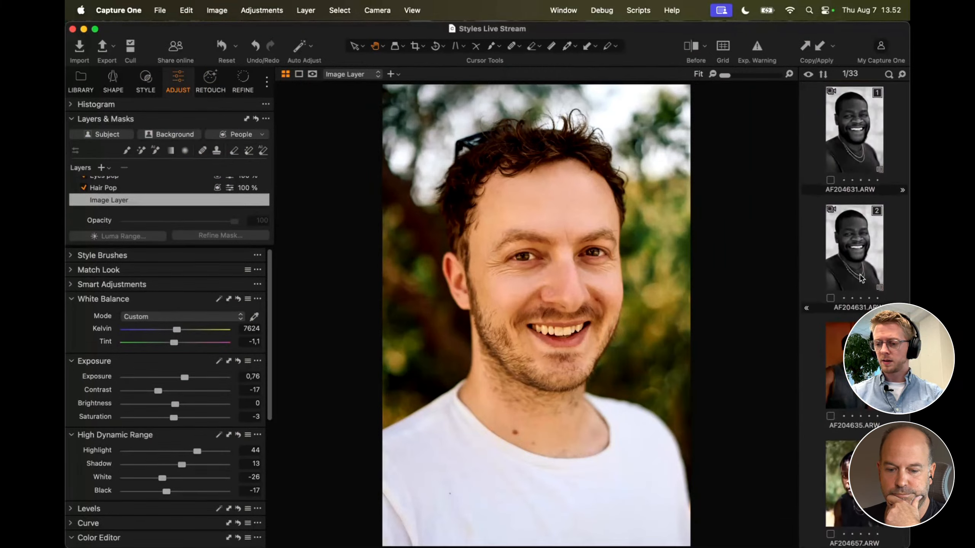
pyautogui.scroll(-10, 859, 277)
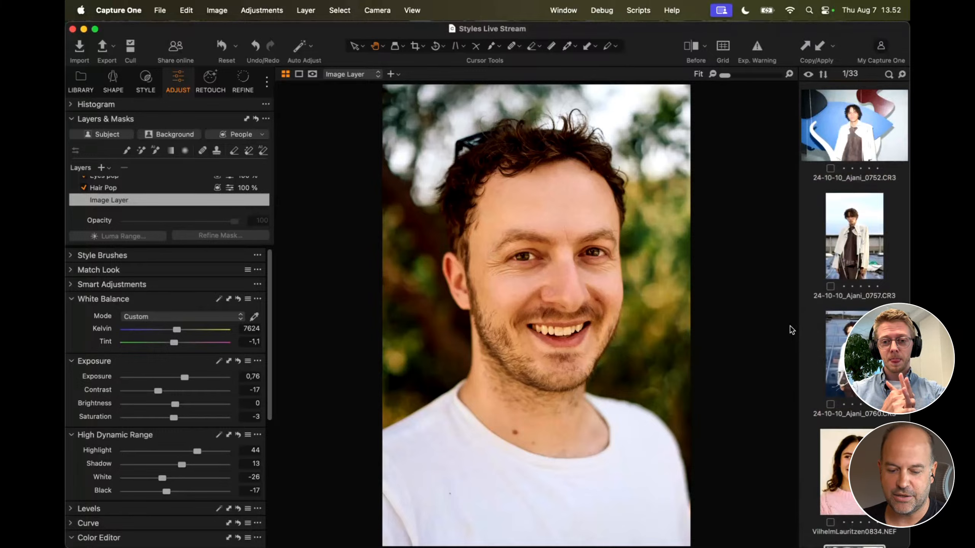
pyautogui.click(839, 346)
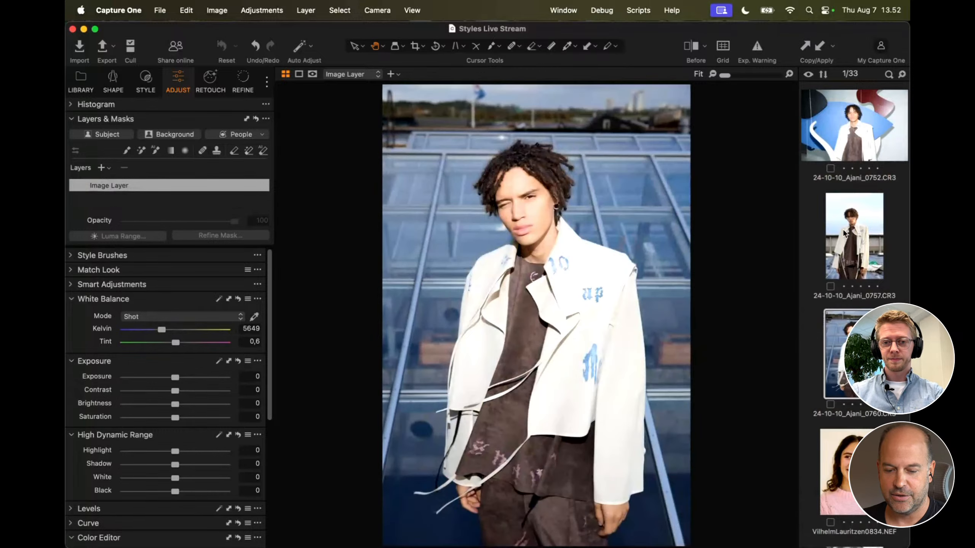
pyautogui.click(844, 235)
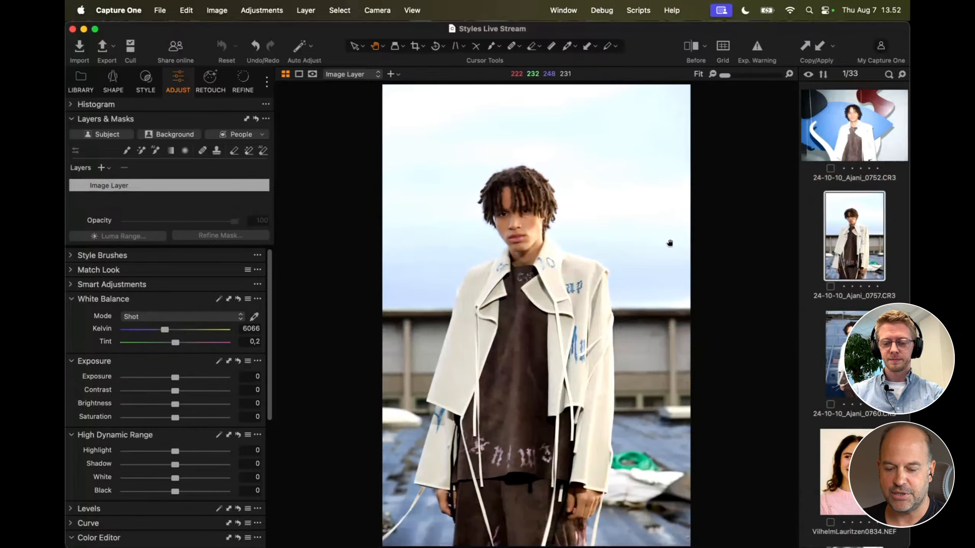
pyautogui.click(83, 86)
pyautogui.click(180, 85)
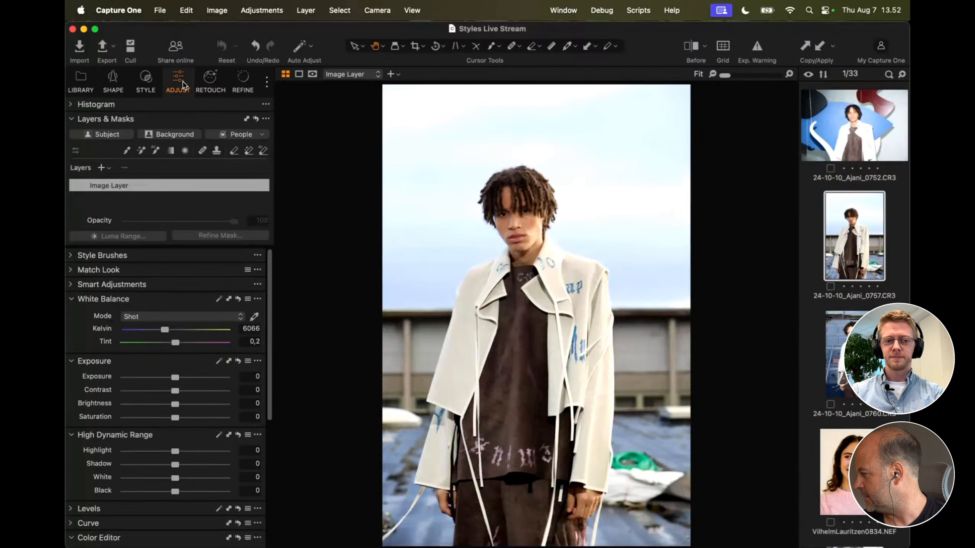
# Step: Return to the thumbnail overview, find the edited Boathouse 0005 portrait of the seated woman and open it in the viewer
pyautogui.click(89, 86)
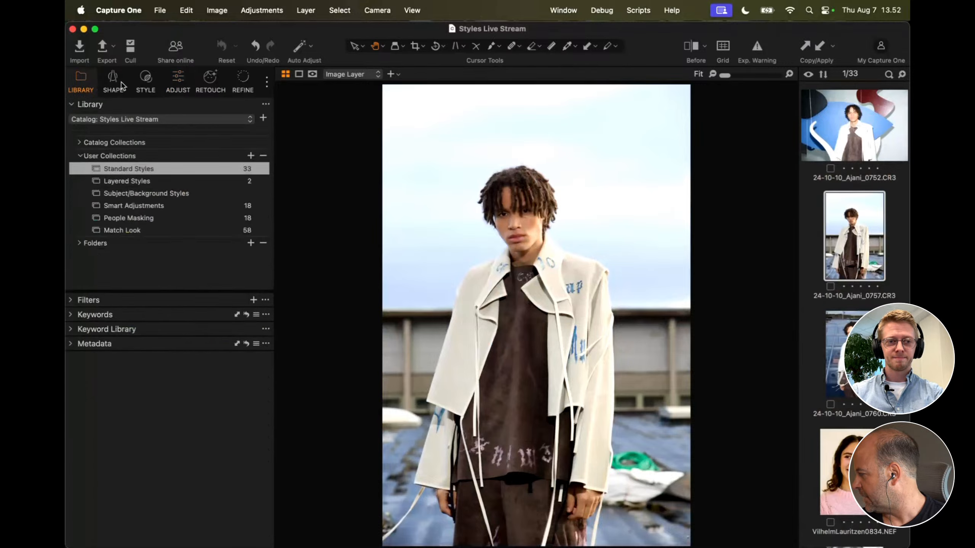
pyautogui.click(178, 85)
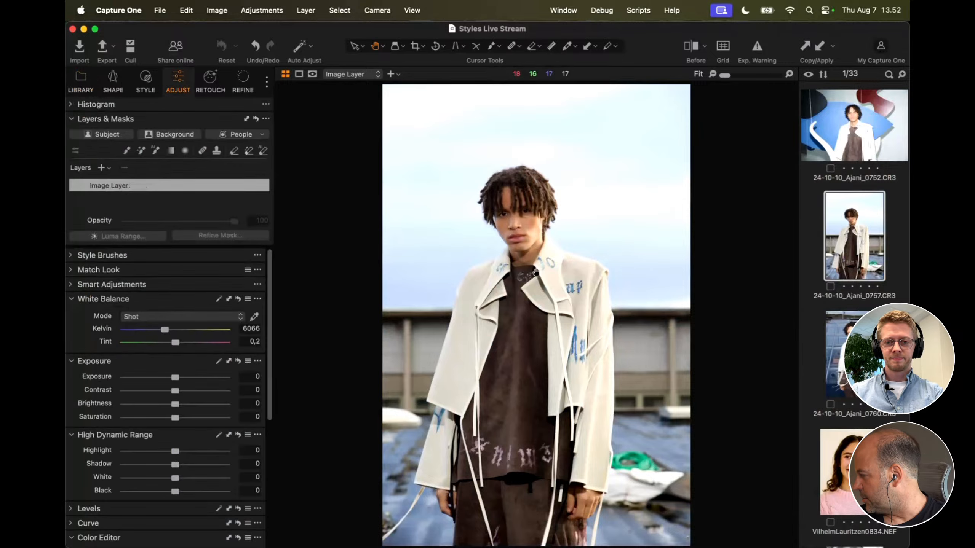
pyautogui.press('g')
pyautogui.scroll(3, 483, 275)
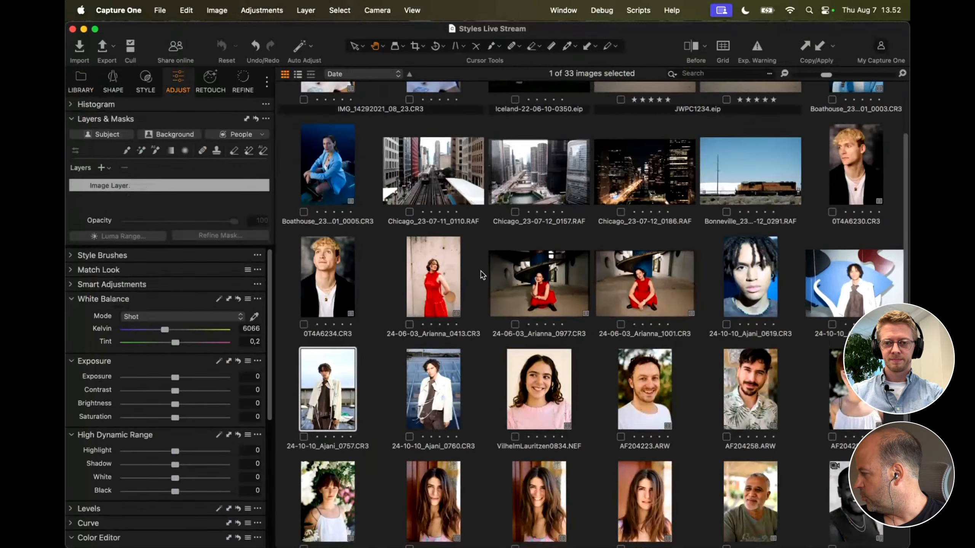
pyautogui.scroll(1, 482, 275)
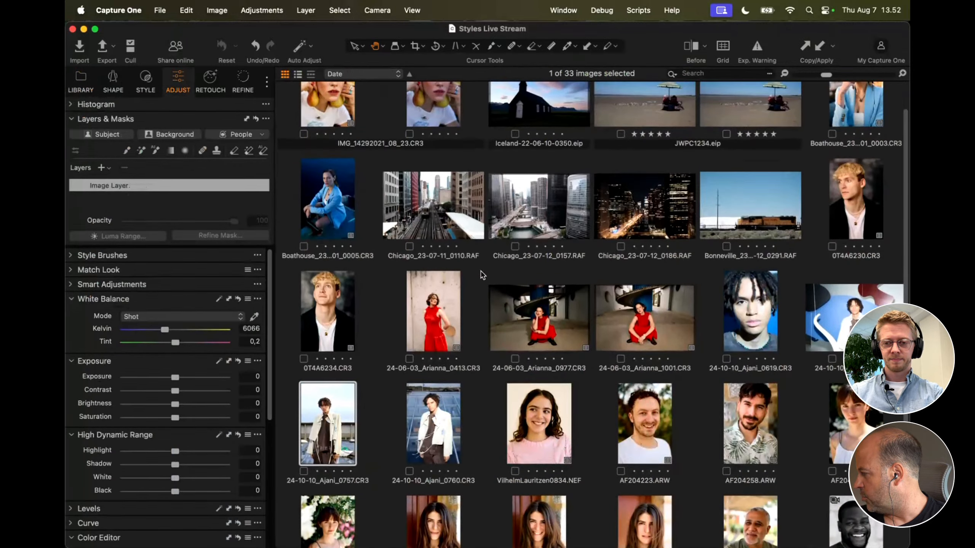
pyautogui.click(343, 213)
pyautogui.scroll(1, 431, 296)
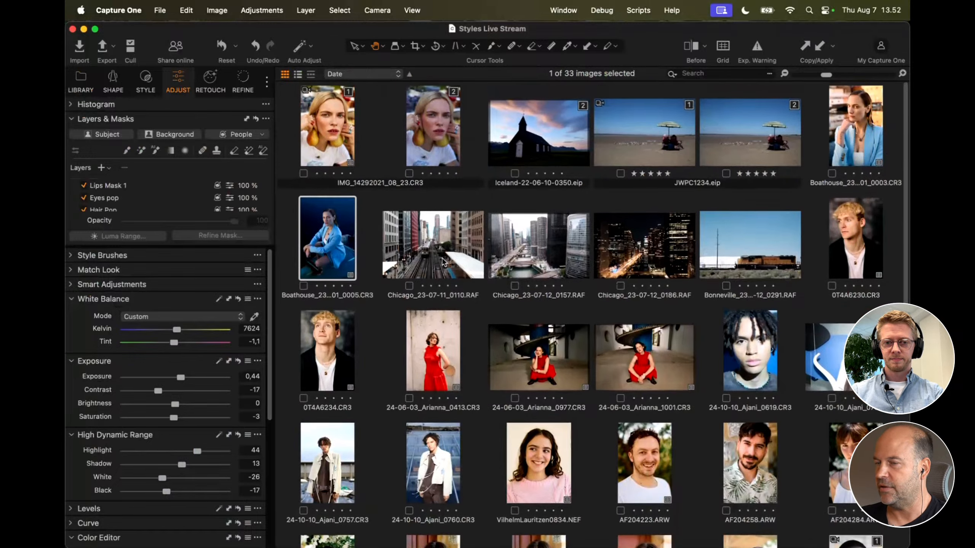
pyautogui.press('g')
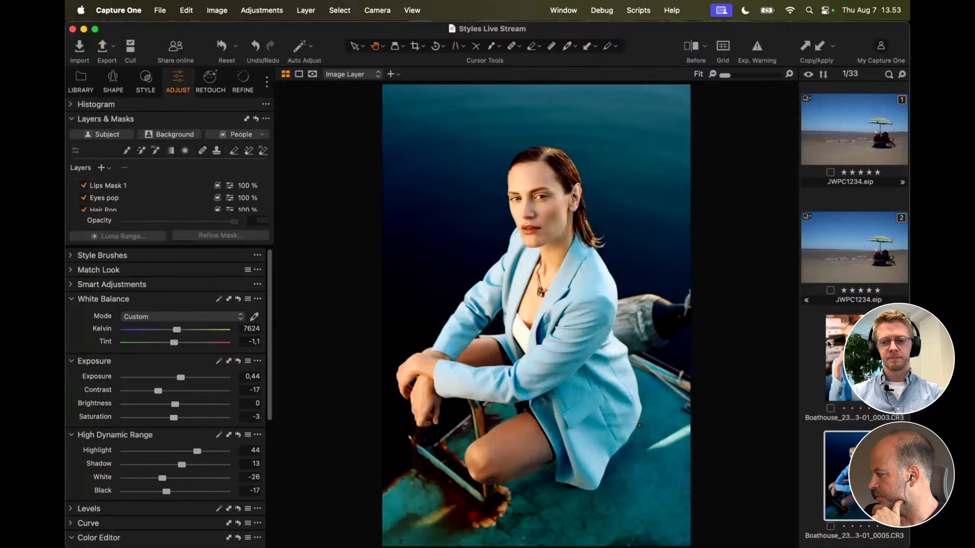
# Step: Apply the custom K100 + SA + PM + Retouch style to the Boathouse 0003 portrait and compare it before and after
pyautogui.click(835, 357)
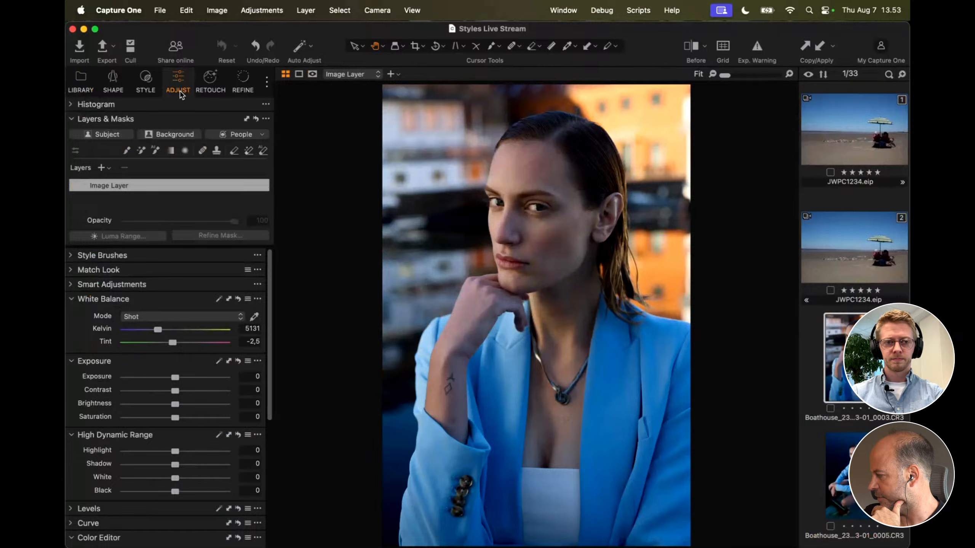
pyautogui.click(146, 83)
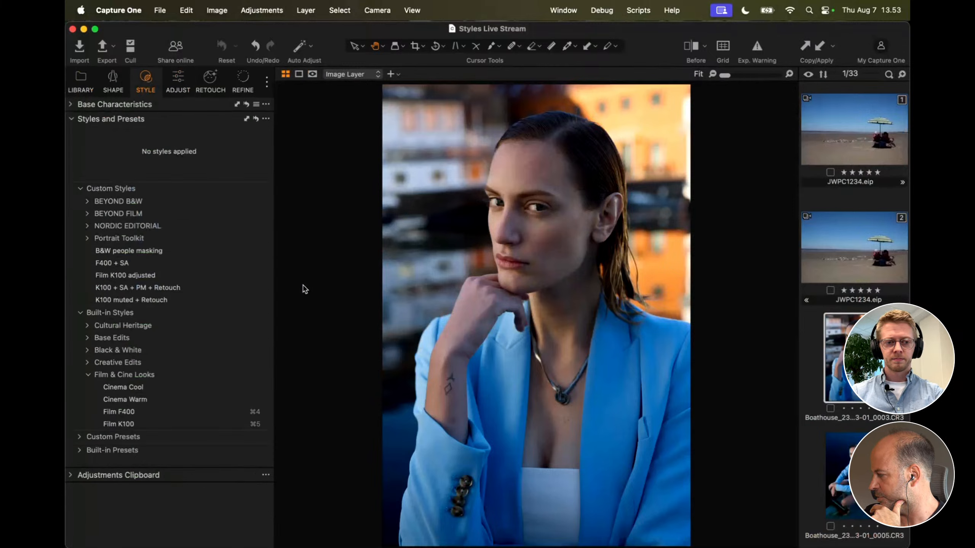
pyautogui.click(255, 288)
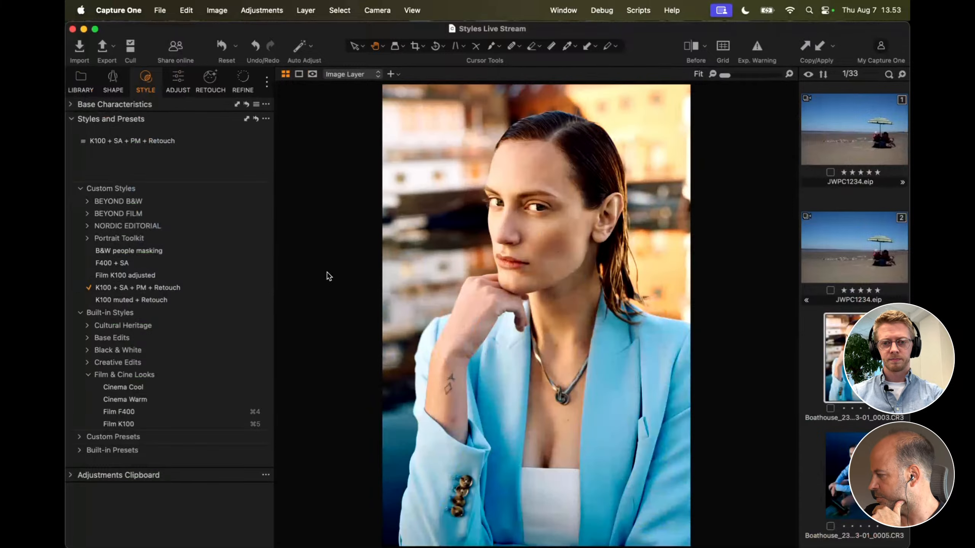
pyautogui.press('y')
pyautogui.press('y')
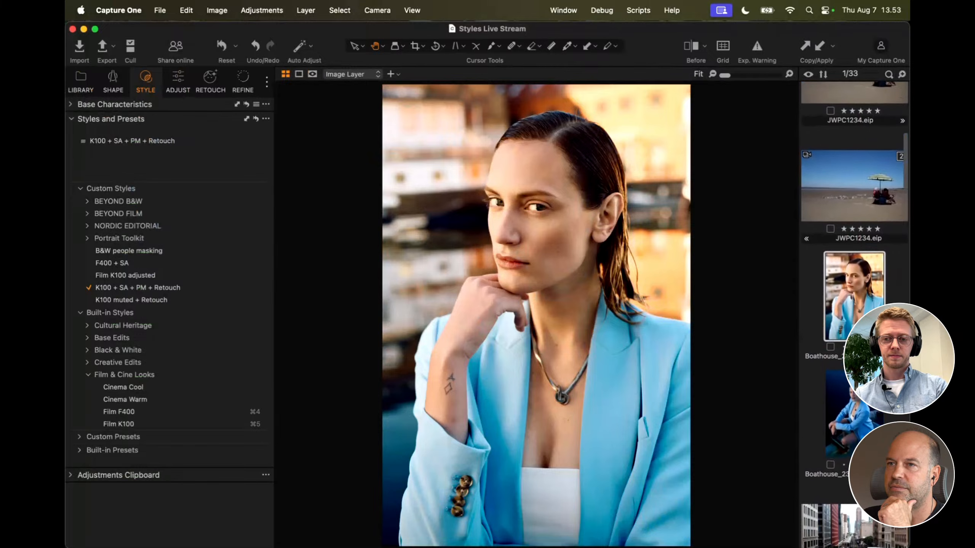
# Step: Review the adjustments that can go into a saved style, including Exposure and White Balance, with Exposure ticked, and leave without saving
pyautogui.click(265, 119)
pyautogui.click(289, 133)
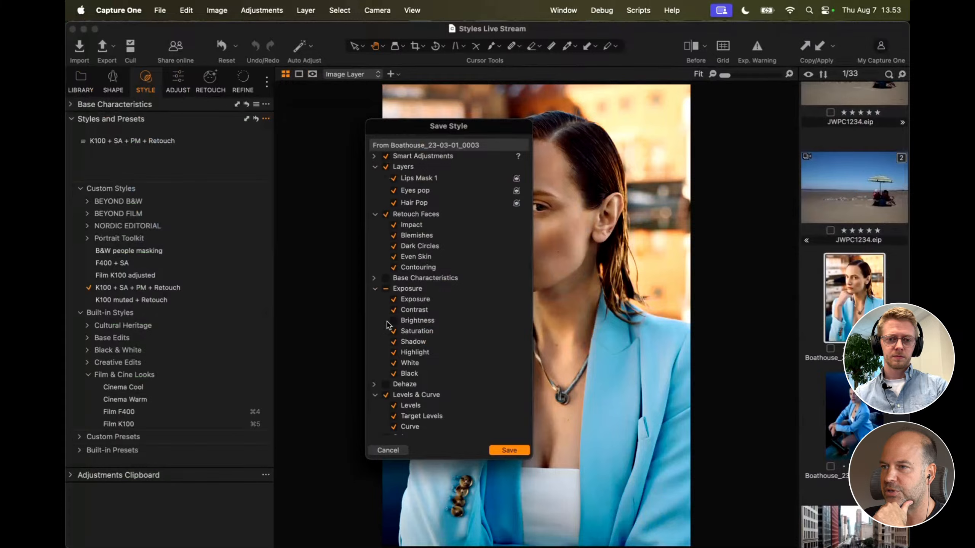
pyautogui.scroll(-5, 394, 340)
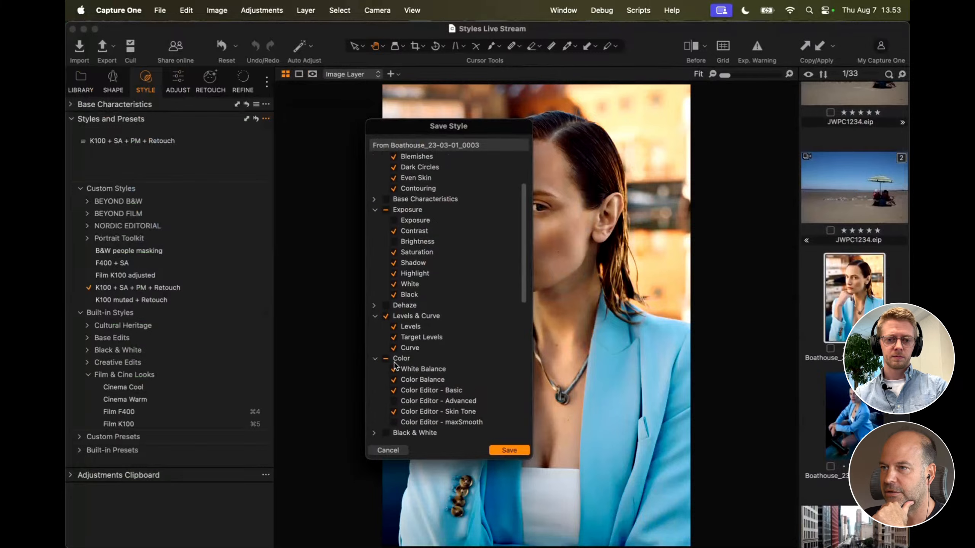
pyautogui.scroll(5, 395, 374)
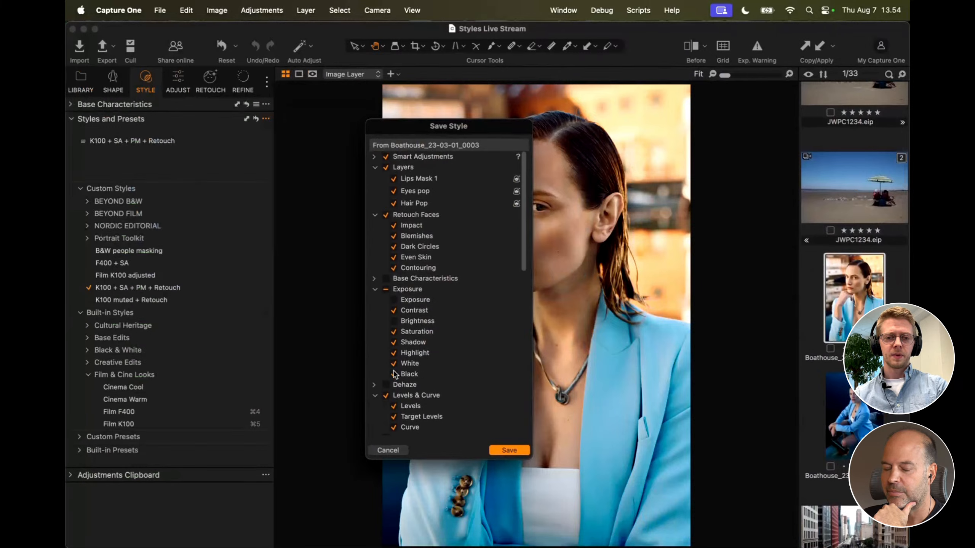
pyautogui.click(393, 300)
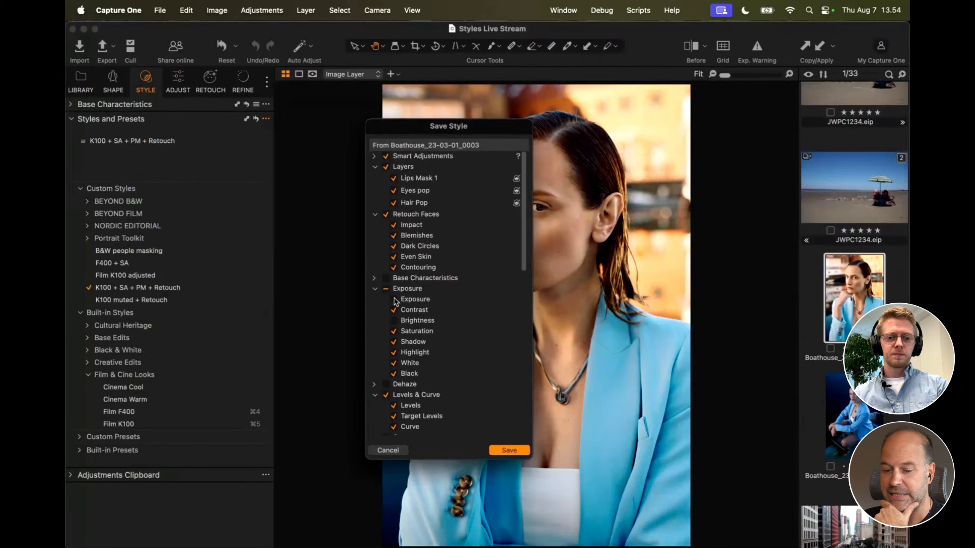
pyautogui.scroll(-4, 396, 301)
pyautogui.scroll(1, 397, 377)
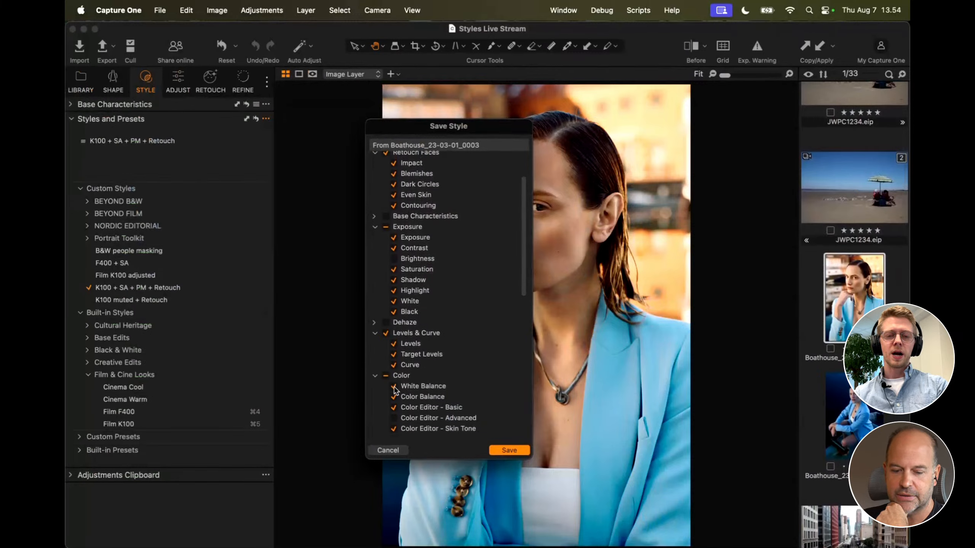
pyautogui.scroll(4, 422, 325)
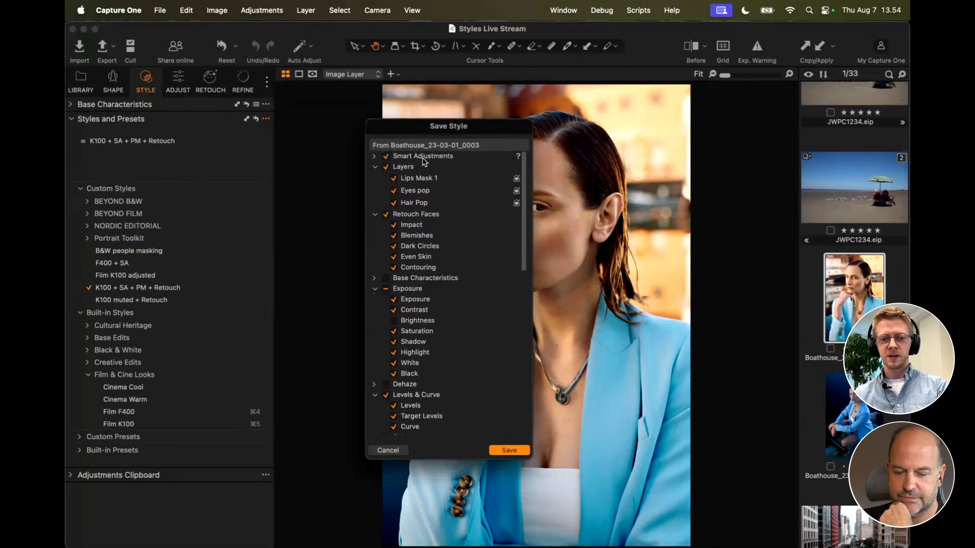
pyautogui.click(387, 451)
# Step: Compare the Boathouse 0003 portrait with and without the applied style in the viewer
pyautogui.press('y')
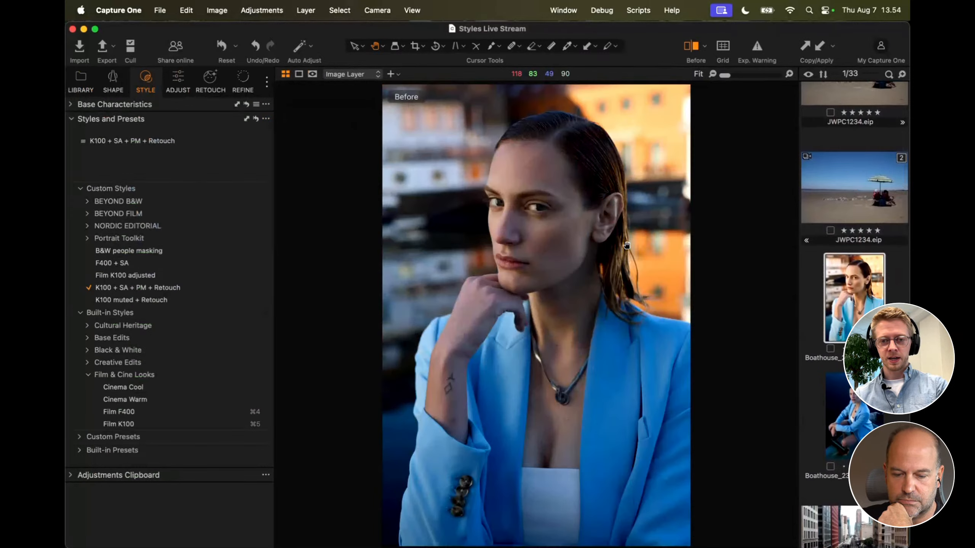
pyautogui.press('y')
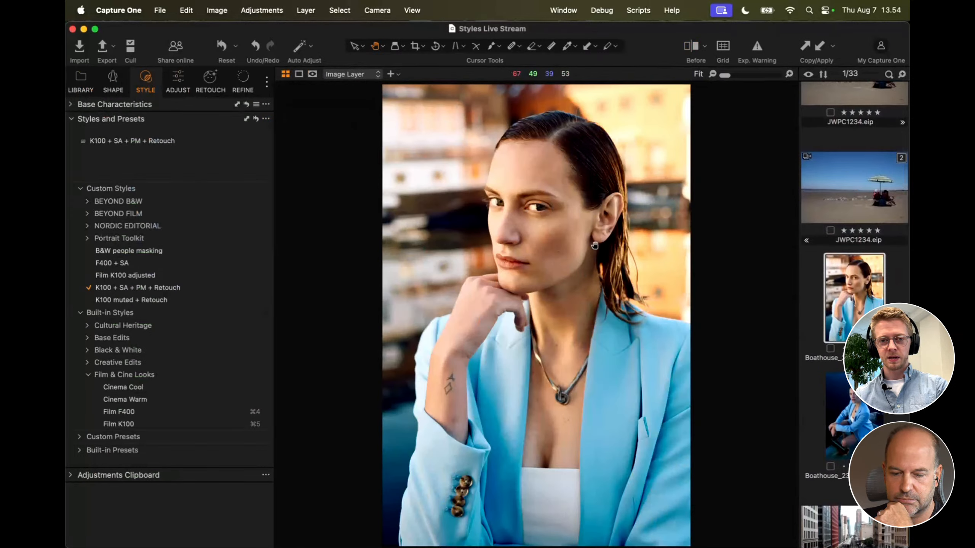
pyautogui.press('y')
pyautogui.press('y')
# Step: Set the viewer background to White and compare the portrait before and after in full screen, returning to the normal window
pyautogui.rightClick(322, 241)
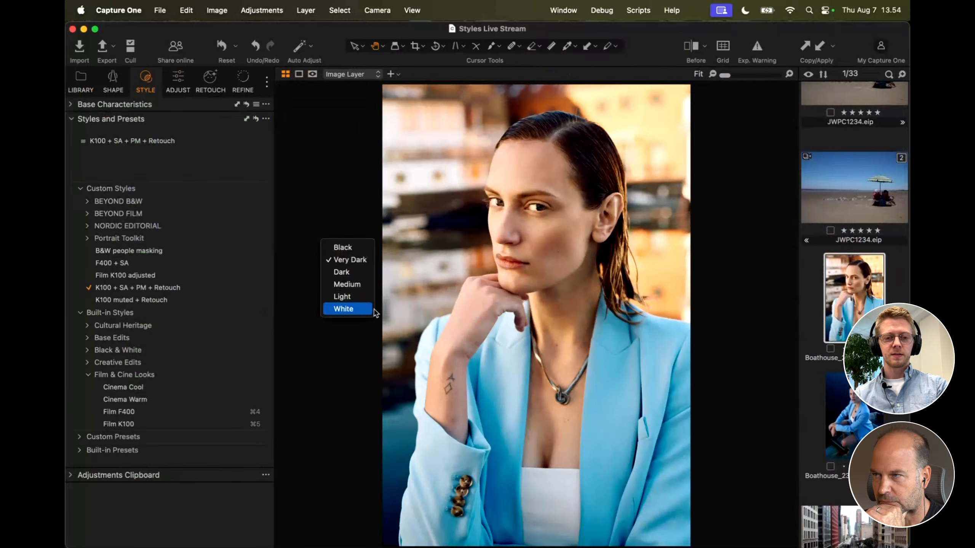
pyautogui.click(362, 310)
pyautogui.press('ctrl+super+f')
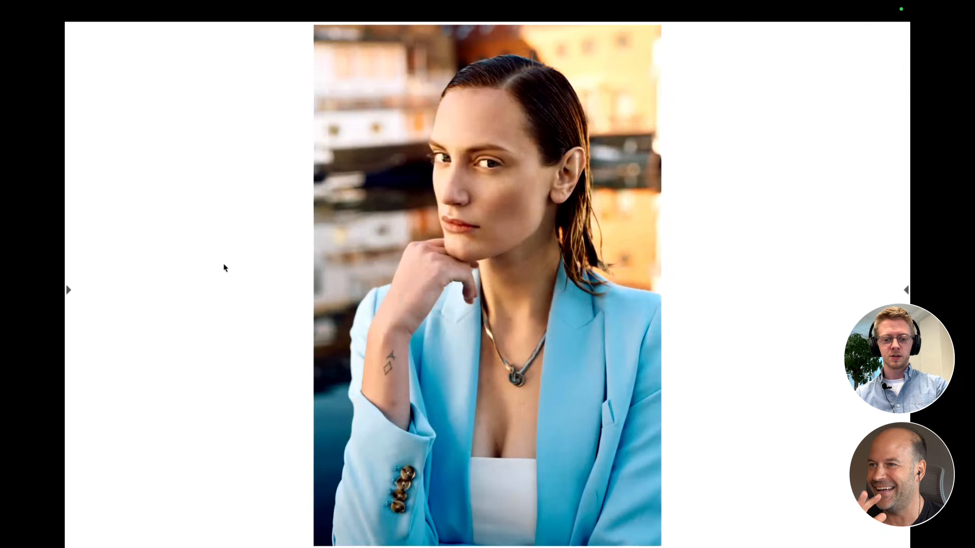
pyautogui.press('\\')
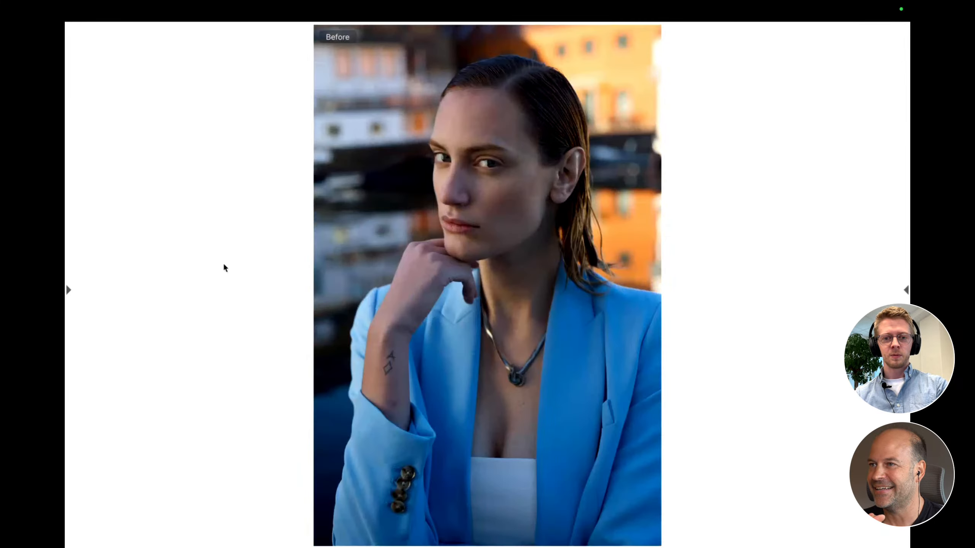
pyautogui.press('\\')
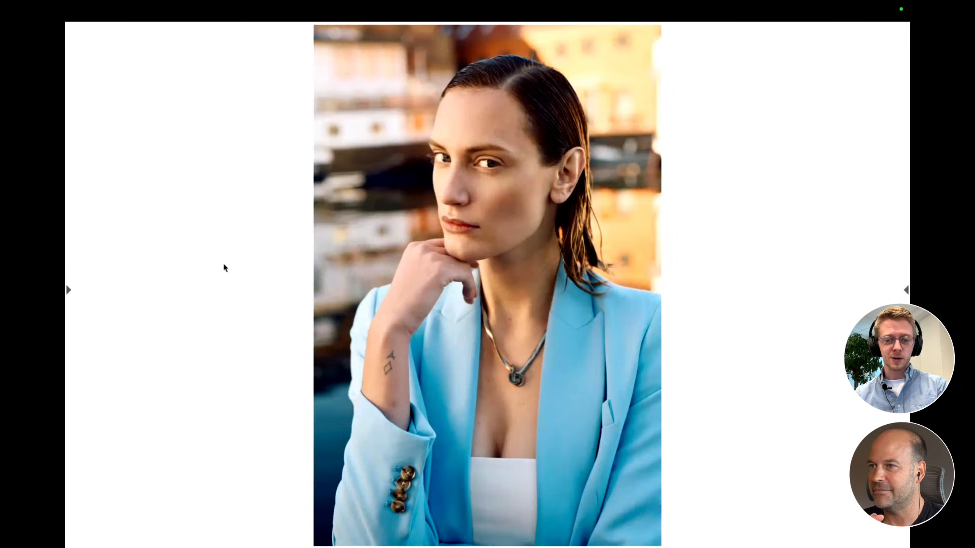
pyautogui.press('f')
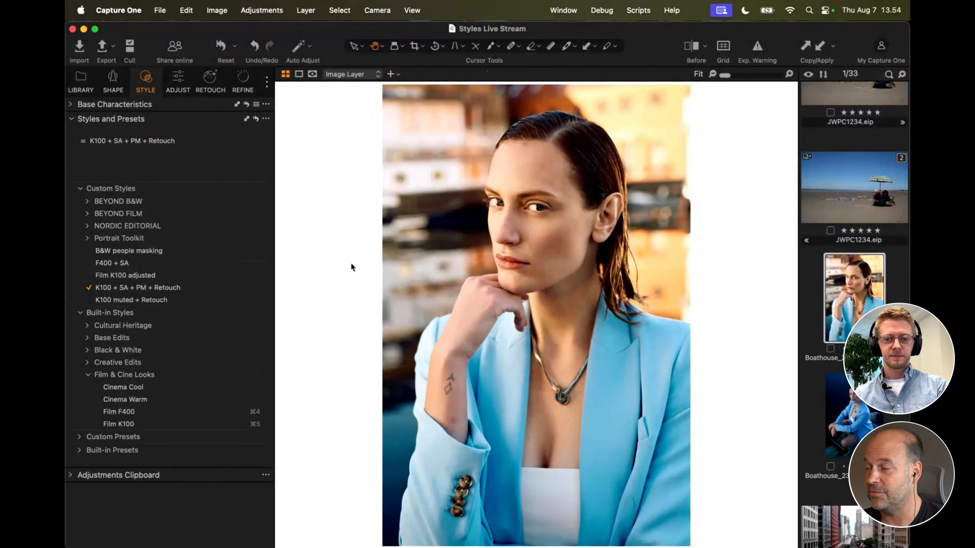
# Step: Find the second variant of AF204631.ARW among the thumbnails and reset its adjustments
pyautogui.scroll(-5, 836, 274)
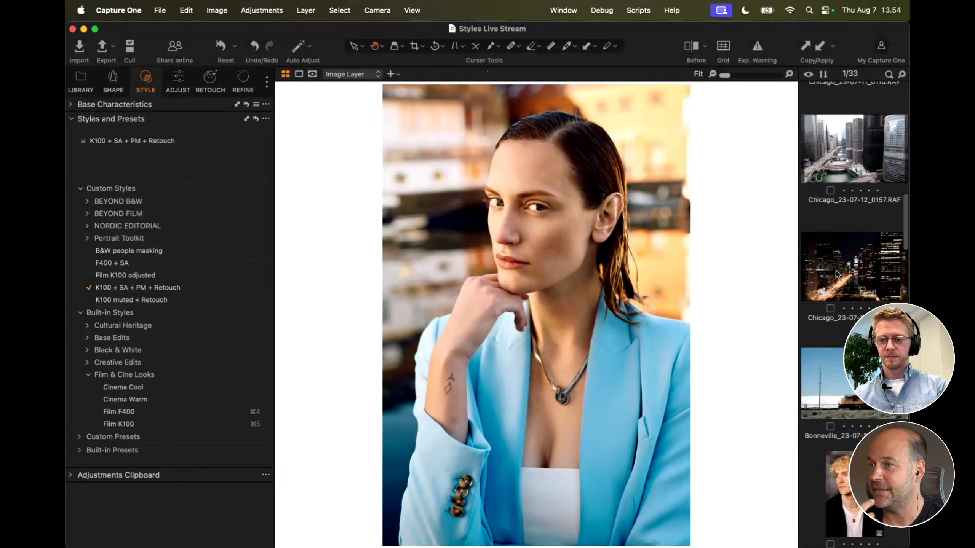
pyautogui.scroll(-10, 838, 274)
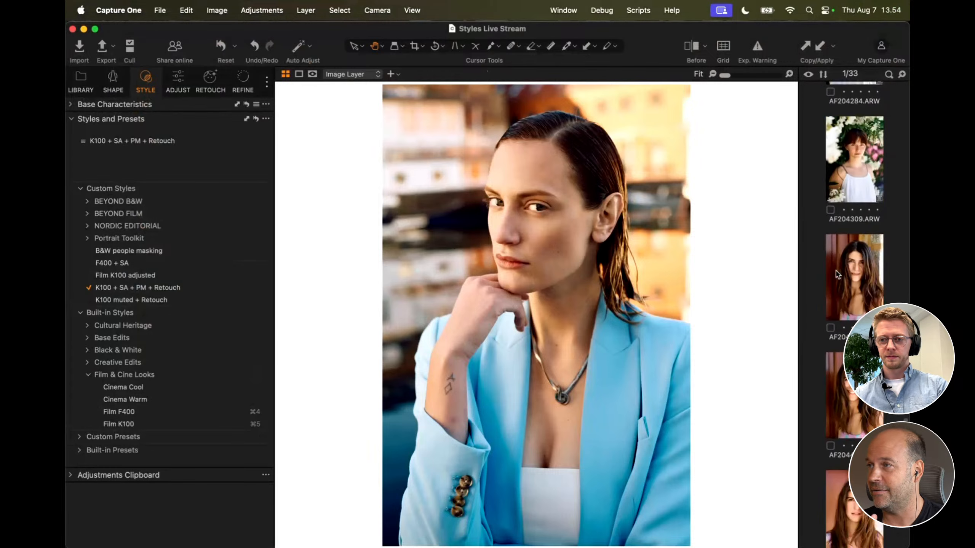
pyautogui.scroll(-10, 837, 273)
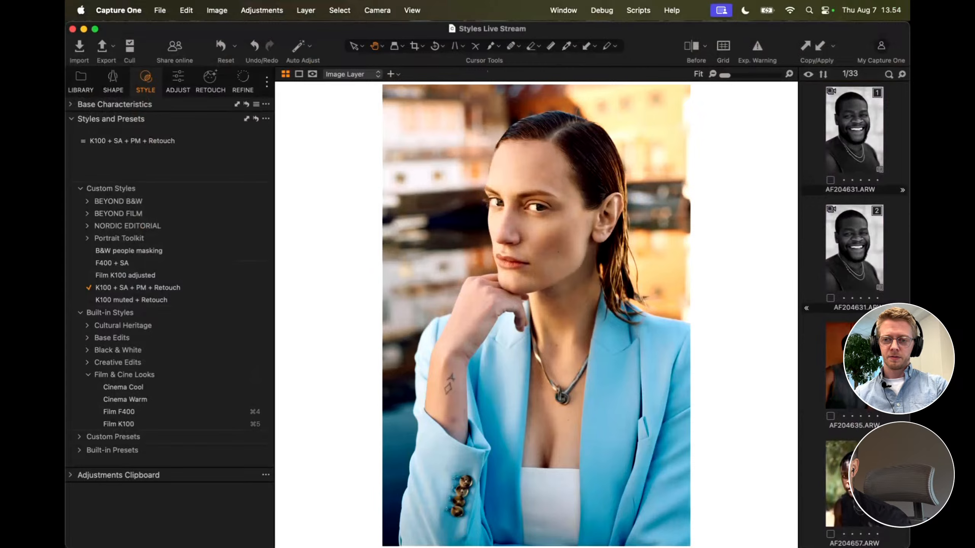
pyautogui.click(859, 342)
pyautogui.click(853, 270)
pyautogui.press('super+r')
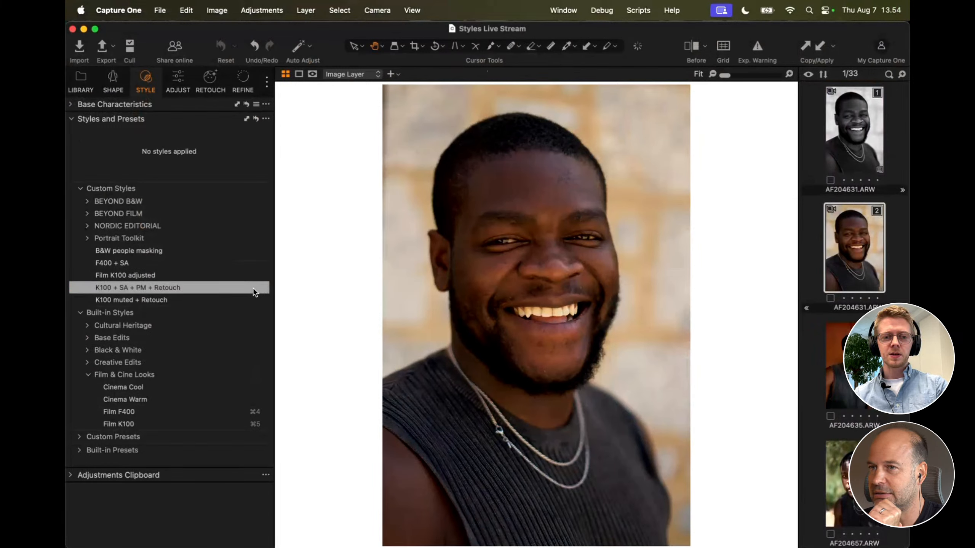
# Step: Apply the K100 + SA + PM + Retouch style to the AF204631.ARW variant and set its exposure to 0.02
pyautogui.click(250, 288)
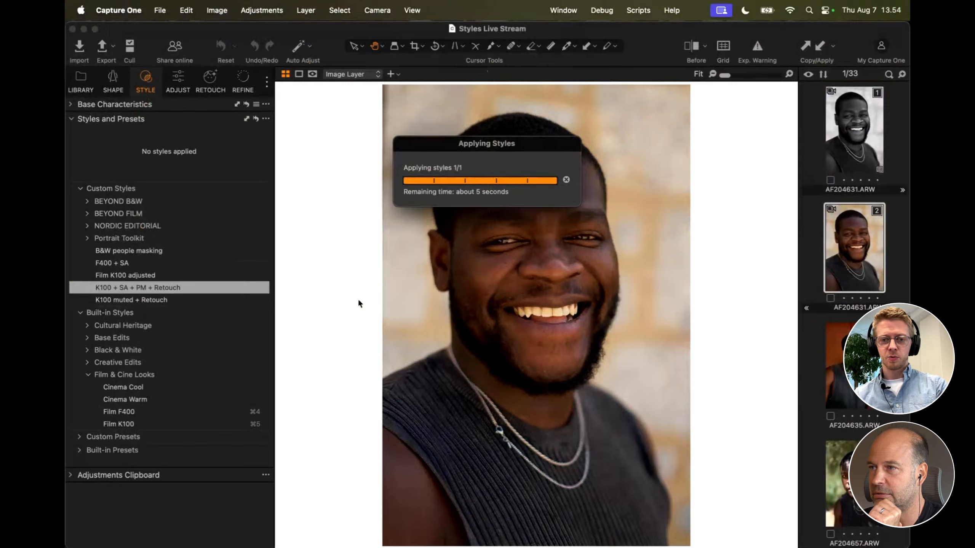
pyautogui.press('q')
pyautogui.scroll(-5, 360, 304)
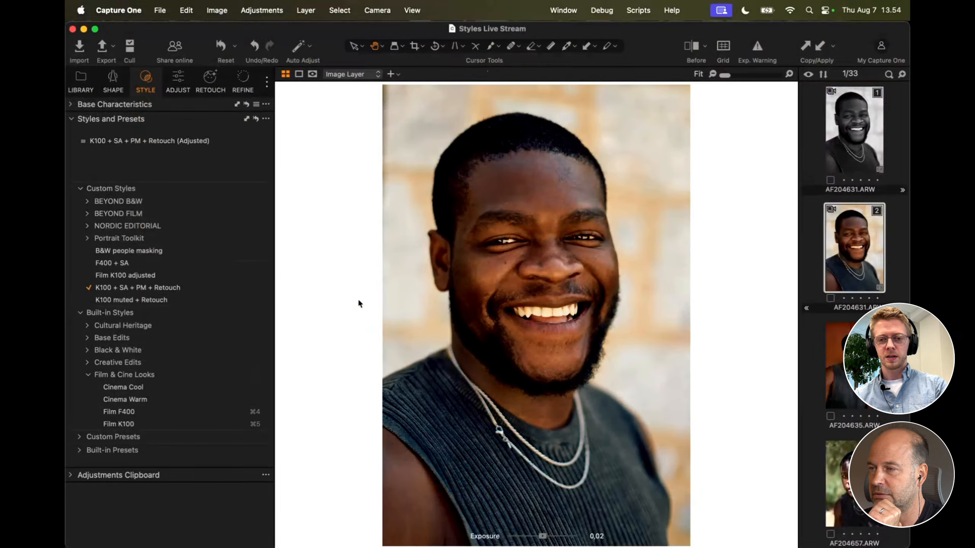
# Step: Compare the smiling man's portrait before and after the style in full view several times
pyautogui.press('y')
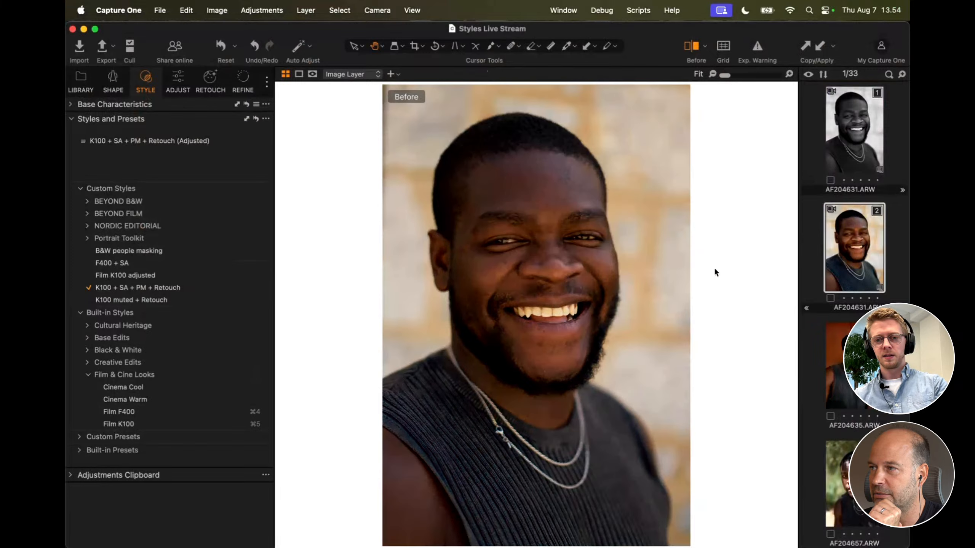
pyautogui.press('y')
pyautogui.press('y')
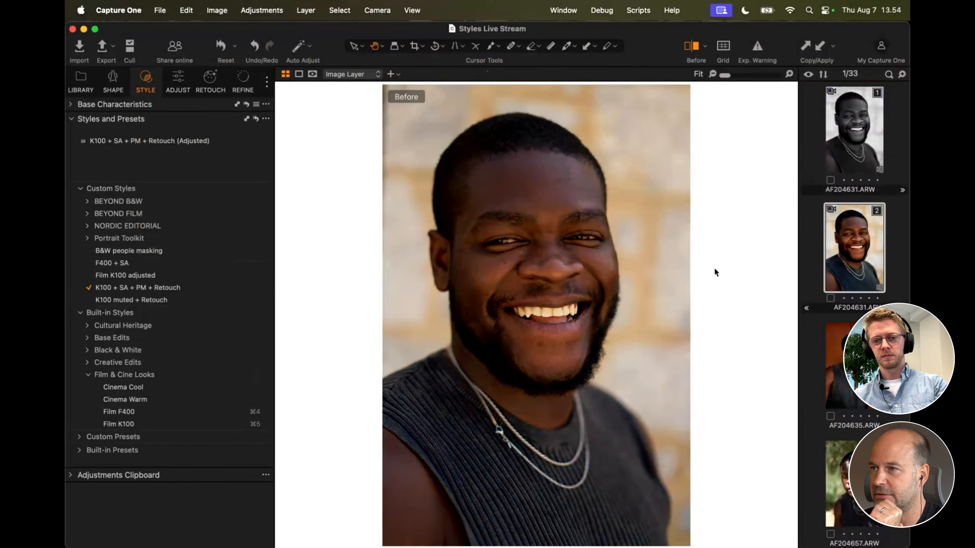
pyautogui.press('y')
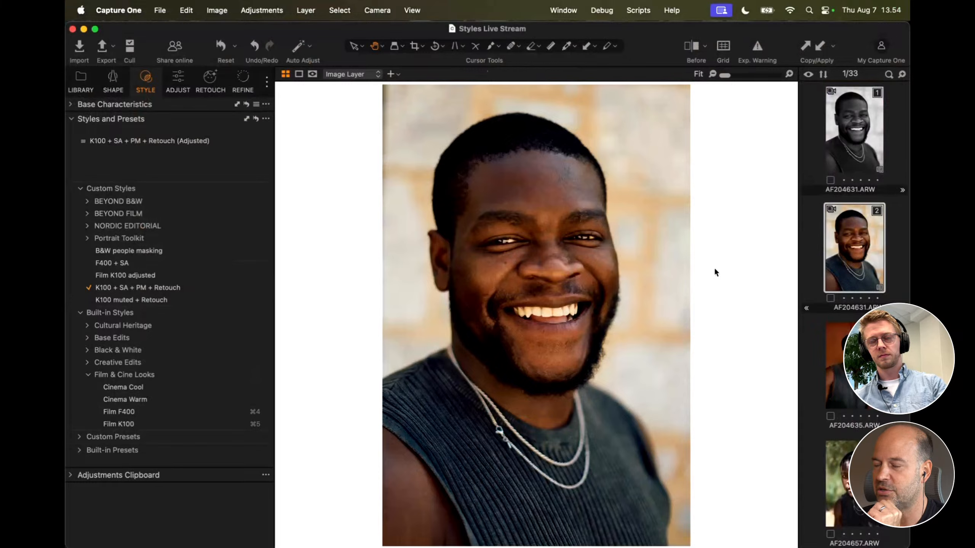
pyautogui.press('y')
pyautogui.press('y')
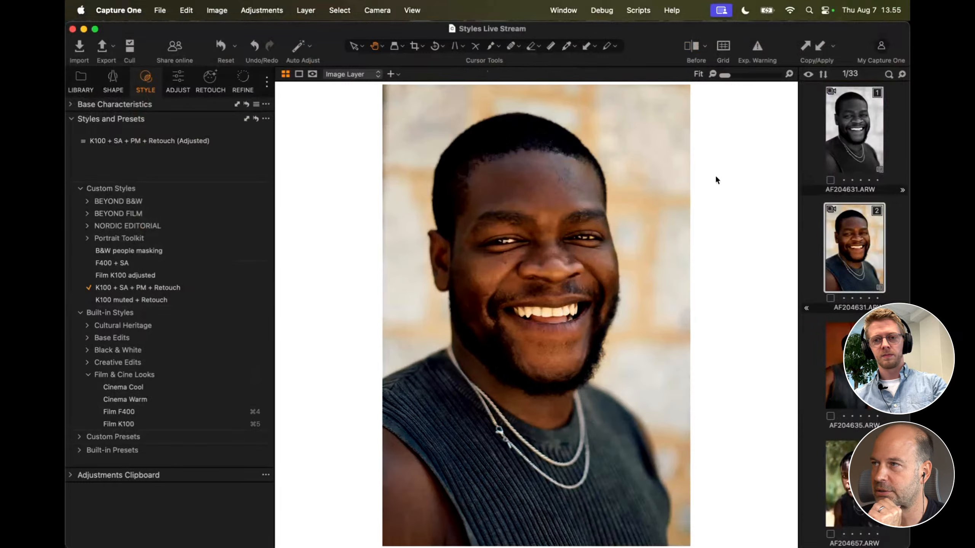
# Step: Switch the before/after comparison to Split View Slider and place the divider near the middle of the man's face
pyautogui.click(705, 47)
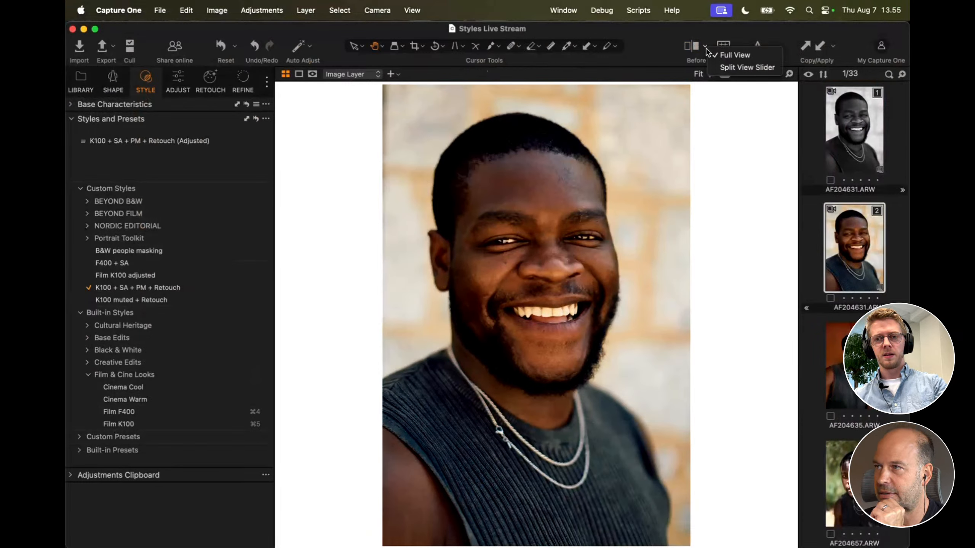
pyautogui.click(735, 67)
pyautogui.moveTo(535, 316)
pyautogui.mouseDown()
pyautogui.moveTo(586, 316)
pyautogui.moveTo(383, 318)
pyautogui.moveTo(579, 313)
pyautogui.moveTo(529, 315)
pyautogui.mouseUp()
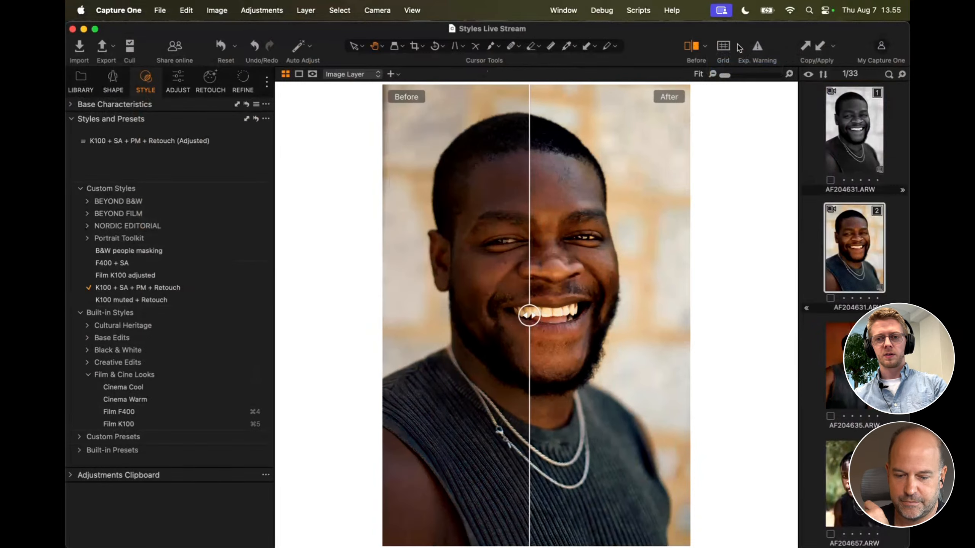
# Step: Switch the before/after comparison to Full View and compare both versions of the smiling man's portrait several times
pyautogui.click(705, 47)
pyautogui.click(727, 58)
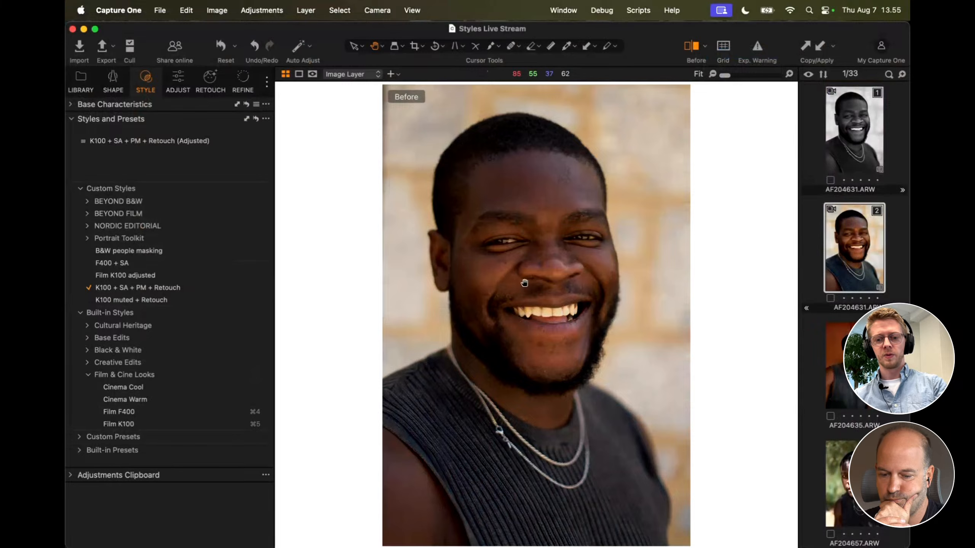
pyautogui.press('y')
pyautogui.press('y')
pyautogui.press('y')
pyautogui.press('y')
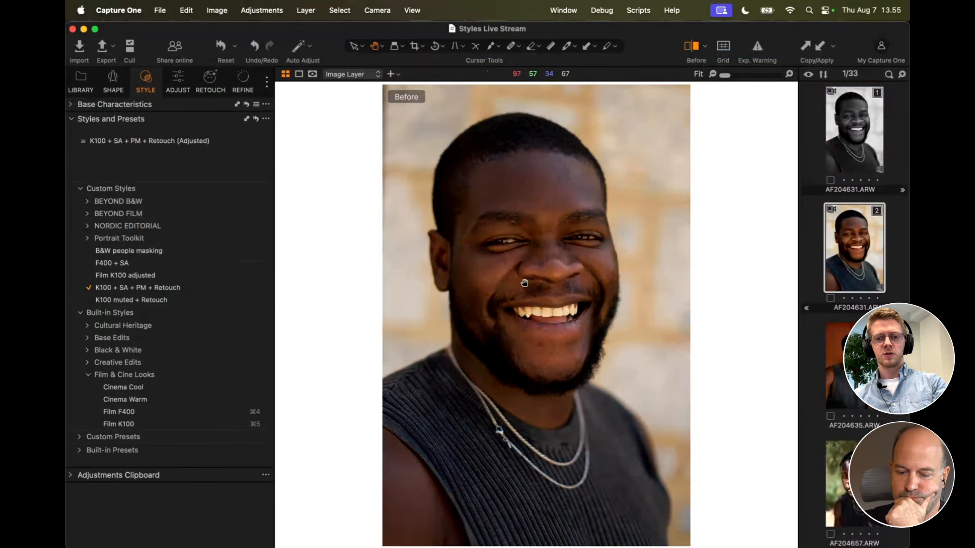
pyautogui.press('y')
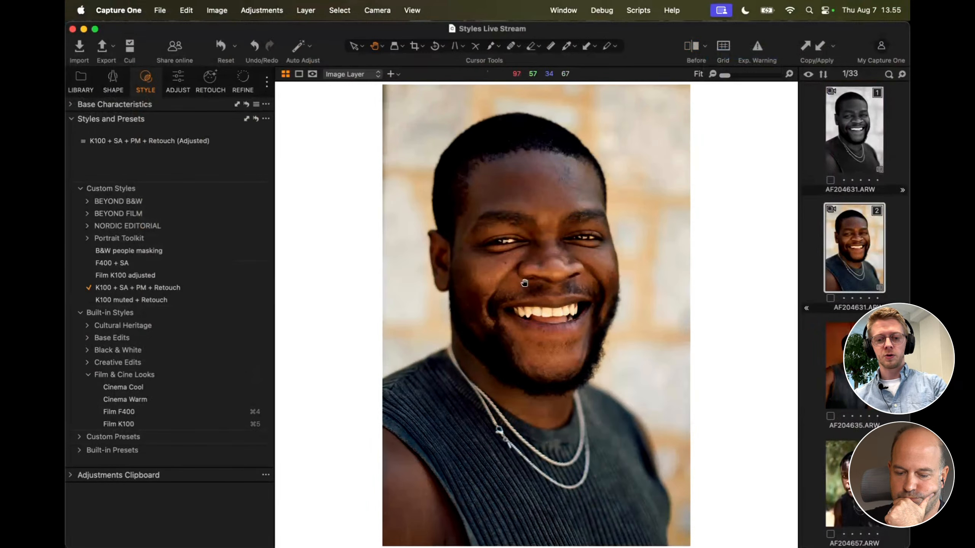
# Step: Alternate between the full-view and split-slider comparison modes on the smiling man's portrait, ending on the edited version alone
pyautogui.hotkey('shift', 'y')
pyautogui.hotkey('shift', 'y')
pyautogui.hotkey('shift', 'y')
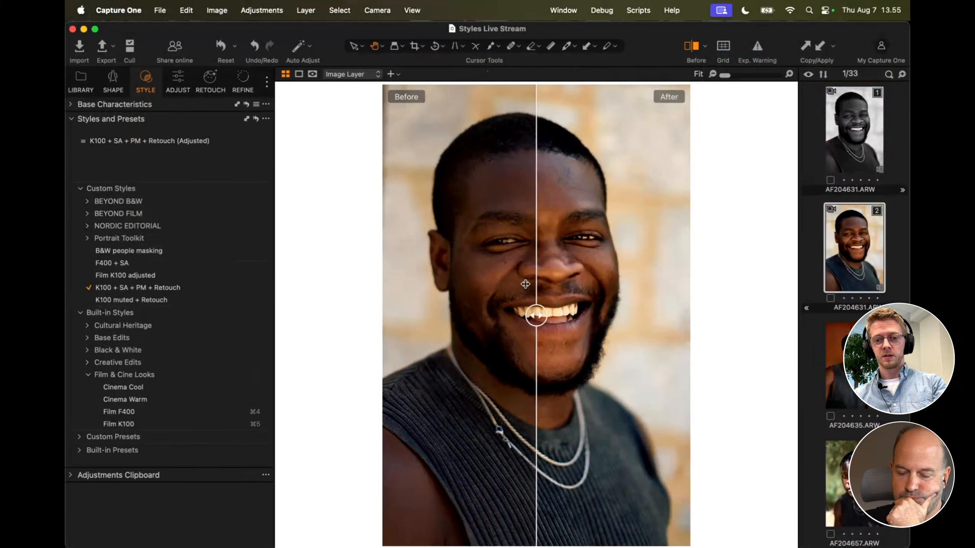
pyautogui.hotkey('shift', 'y')
pyautogui.hotkey('shift', 'y')
pyautogui.hotkey('shift', 'y')
pyautogui.hotkey('shift', 'y')
pyautogui.press('y')
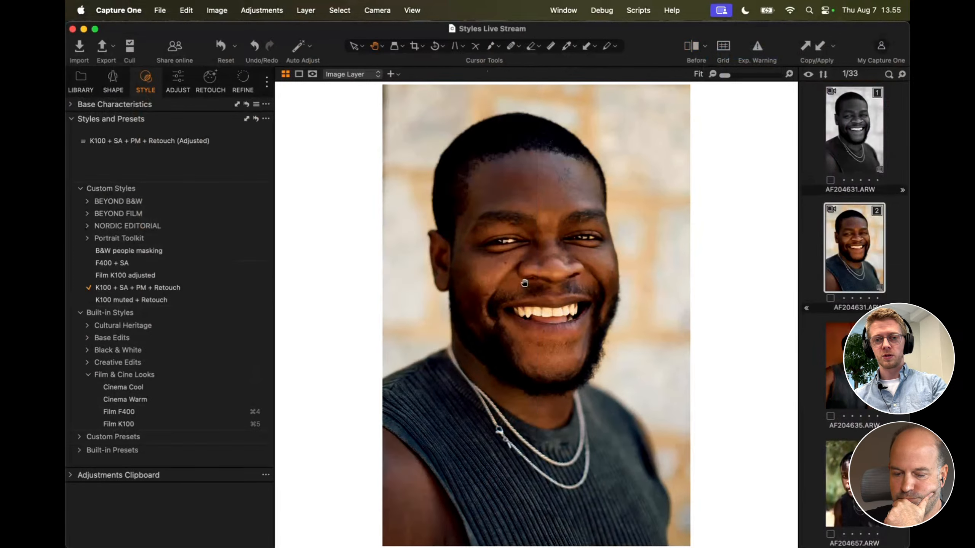
pyautogui.hotkey('shift', 'y')
pyautogui.press('y')
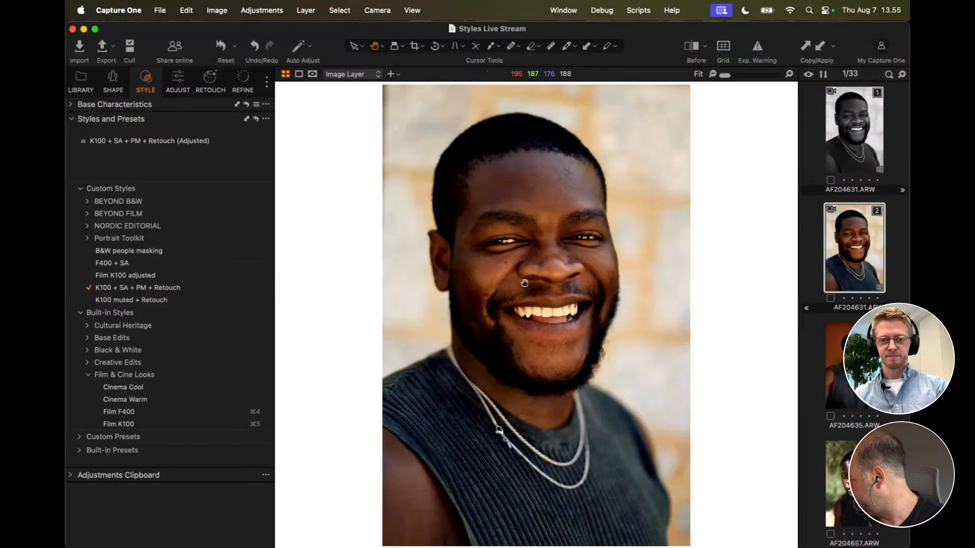
# Step: Browse back through the earlier portraits and view AF204569.ARW and AF204309.ARW in turn
pyautogui.scroll(5, 866, 255)
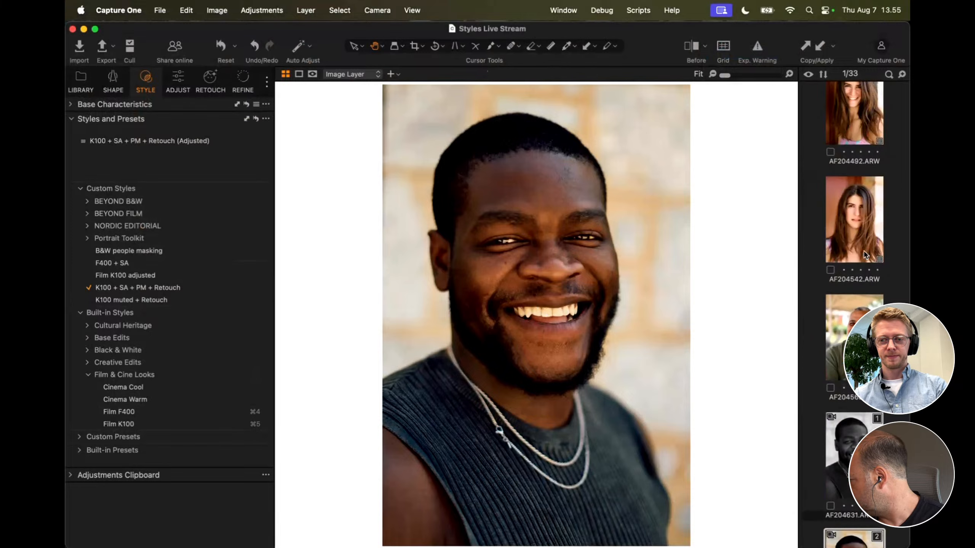
pyautogui.click(850, 307)
pyautogui.scroll(5, 848, 268)
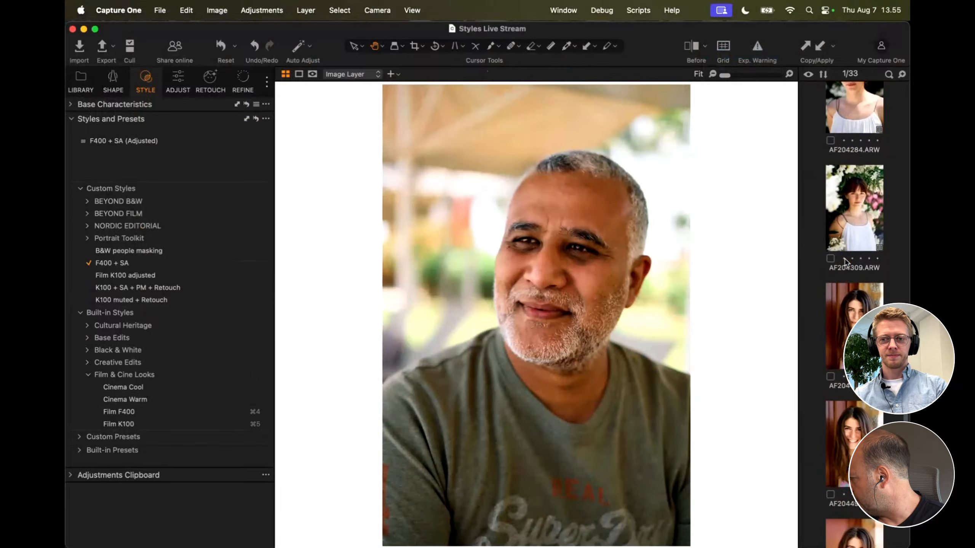
pyautogui.click(852, 314)
pyautogui.click(857, 212)
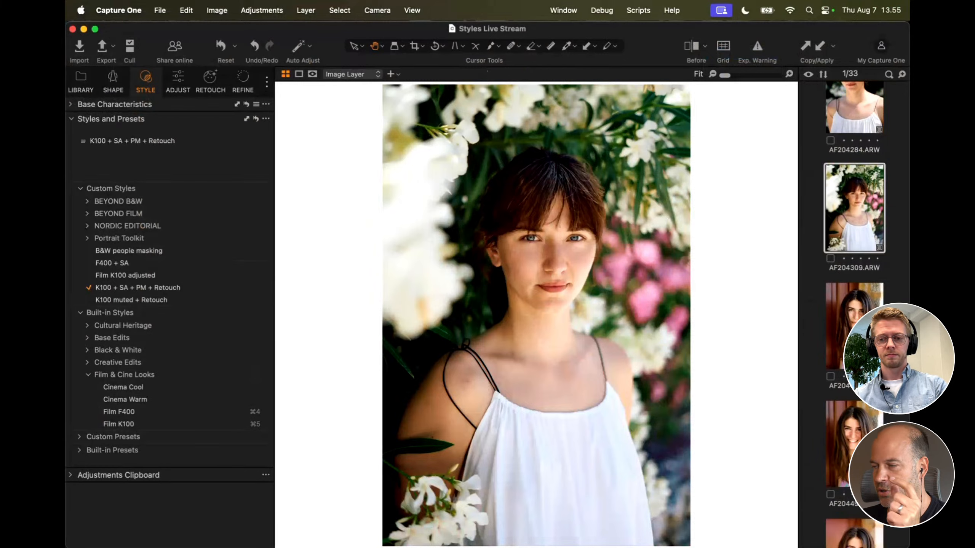
# Step: Select the three portraits AF204486, AF204492 and AF204542 and reset their adjustments
pyautogui.click(853, 324)
pyautogui.scroll(-9, 850, 286)
pyautogui.scroll(1, 850, 286)
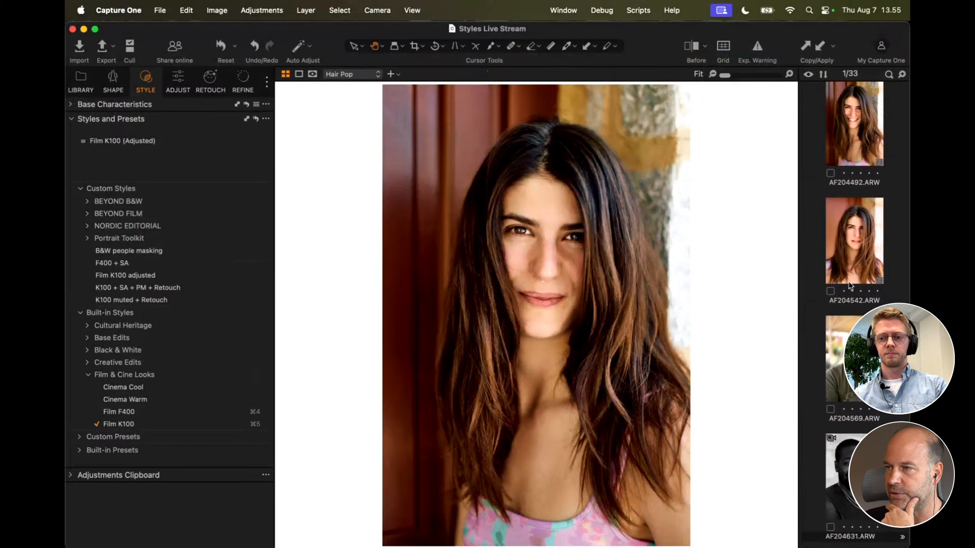
pyautogui.keyDown('shift'); pyautogui.click(848, 268); pyautogui.keyUp('shift')
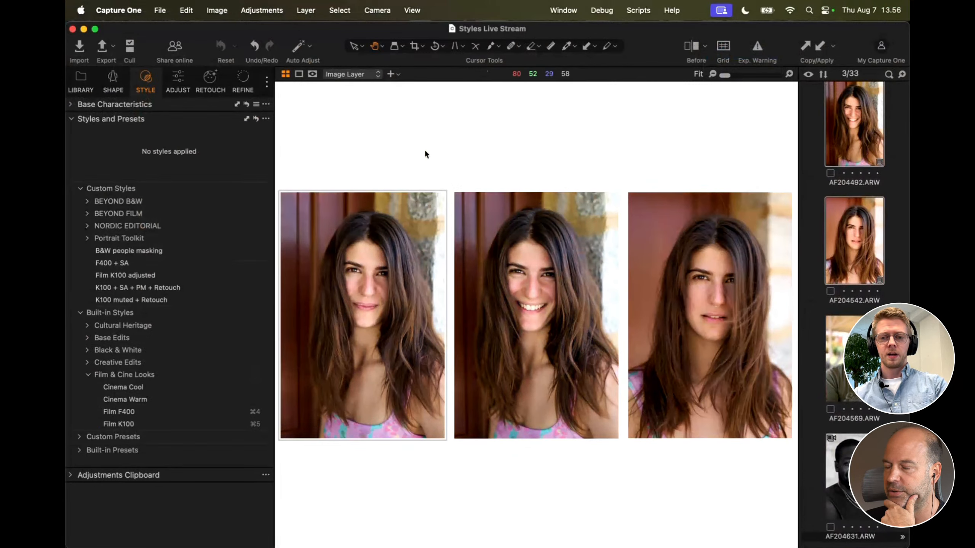
# Step: Hide the thumbnail browser and apply the K100 + SA + PM + Retouch style to the three selected portraits
pyautogui.press('super+b')
pyautogui.click(188, 84)
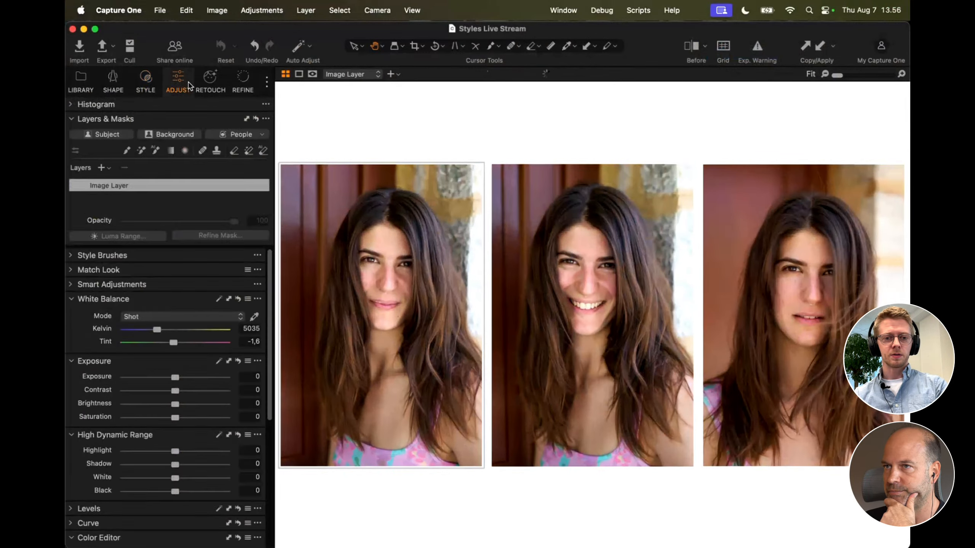
pyautogui.click(150, 89)
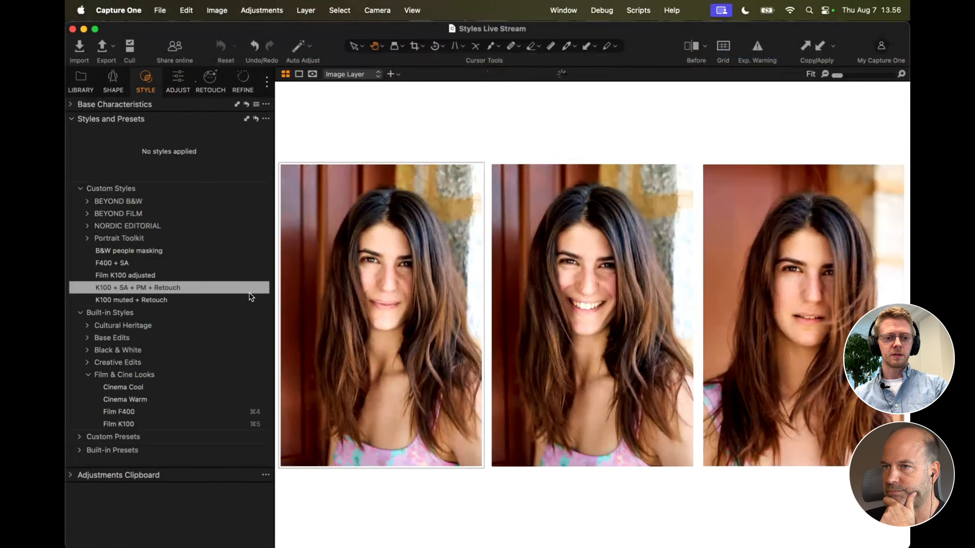
pyautogui.click(137, 287)
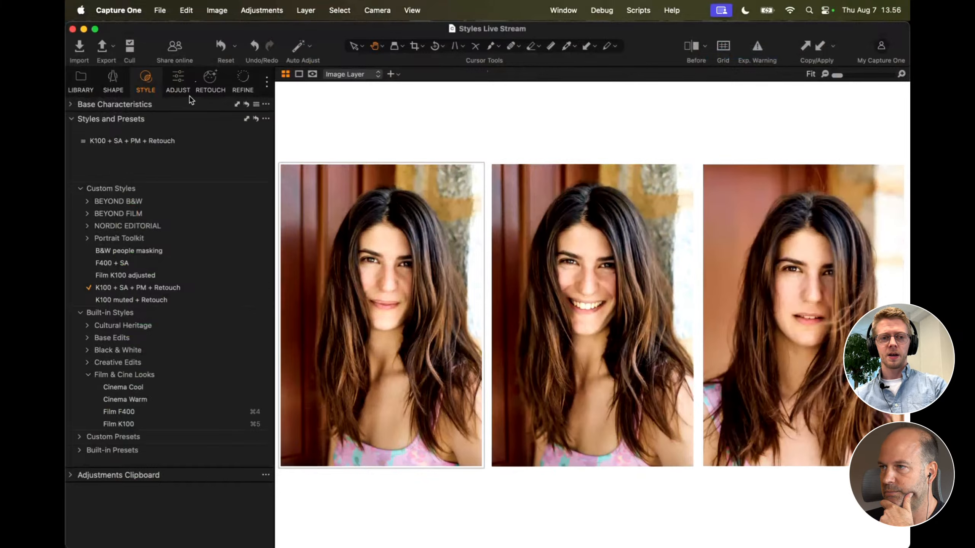
# Step: Select the Hair Pop layer on AF204486 and set its saturation to -100
pyautogui.click(177, 80)
pyautogui.click(135, 209)
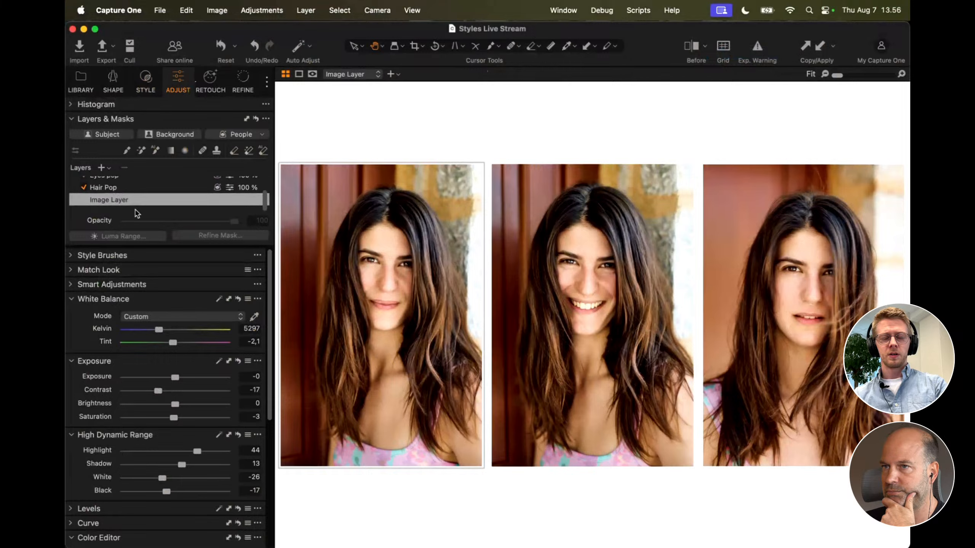
pyautogui.click(116, 188)
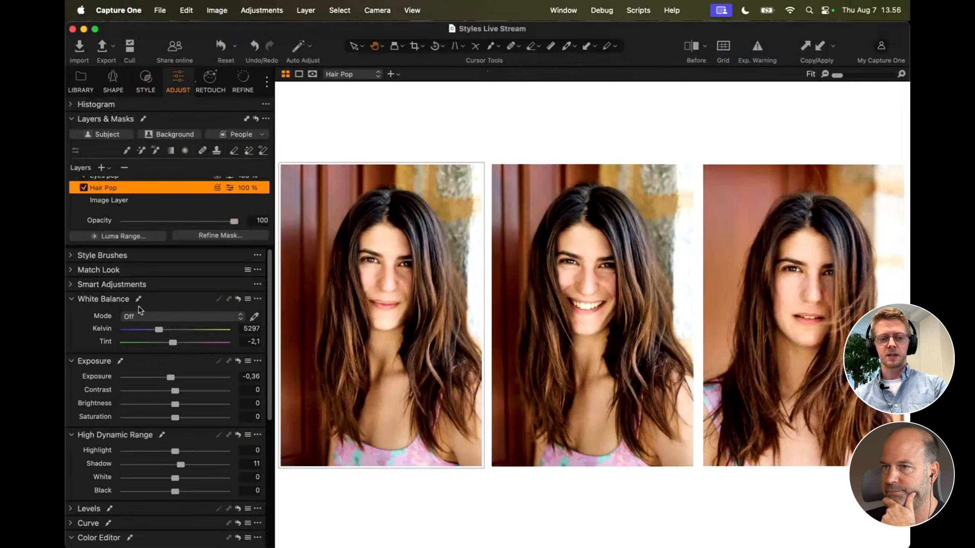
pyautogui.click(125, 419)
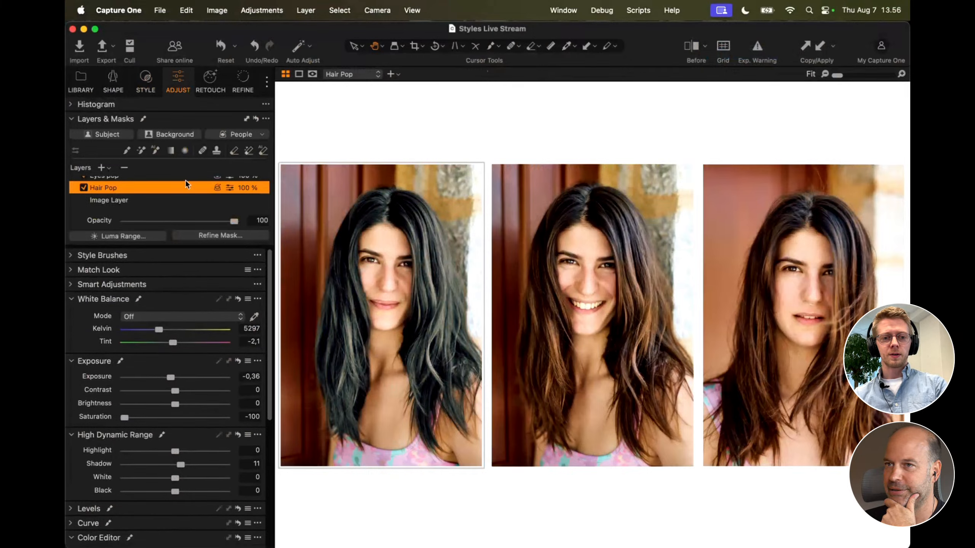
# Step: Copy the Lips Mask 1, Eyes pop and Hair Pop layers from AF204486 to the adjustments clipboard
pyautogui.scroll(2, 186, 184)
pyautogui.click(246, 119)
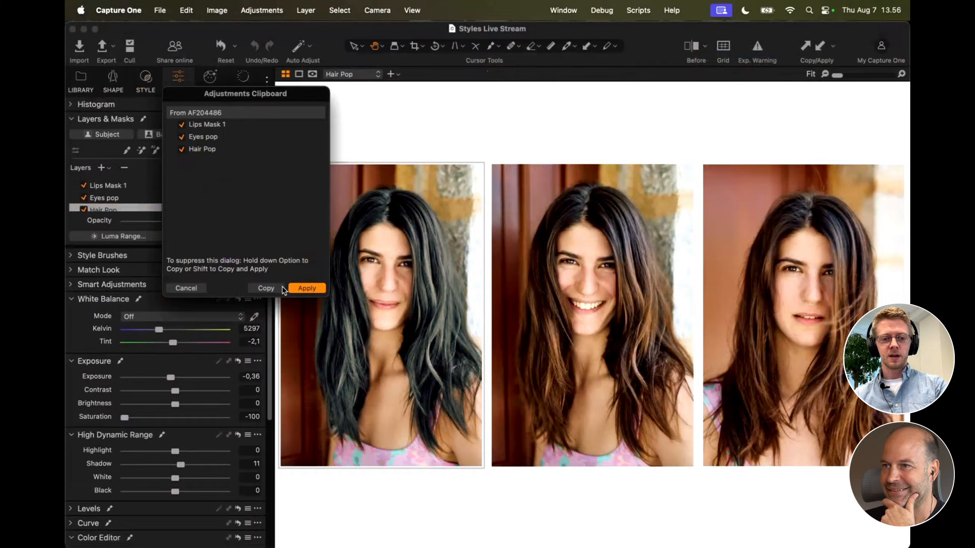
pyautogui.click(268, 289)
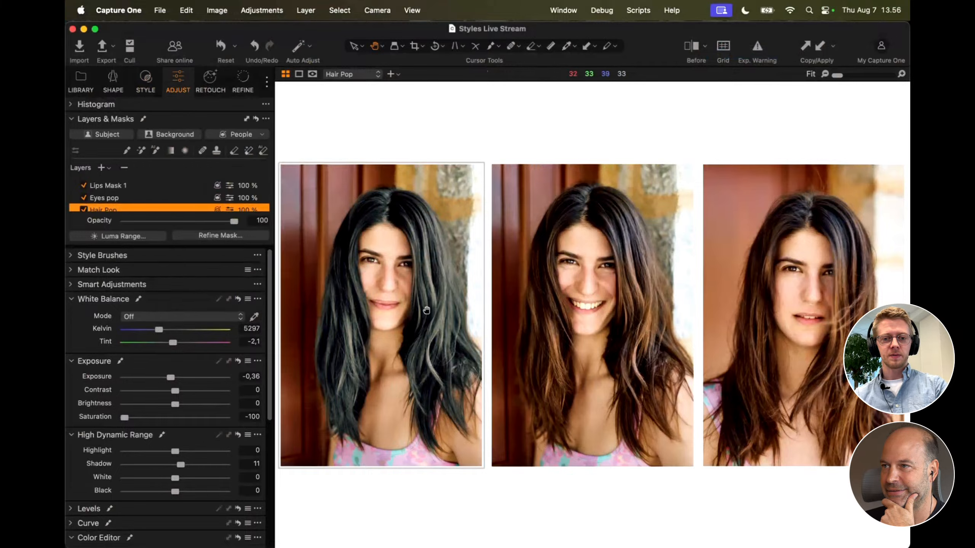
# Step: Try to reset the selected portraits' layers and apply layer adjustments from AF204492
pyautogui.click(584, 306)
pyautogui.click(758, 288)
pyautogui.click(601, 233)
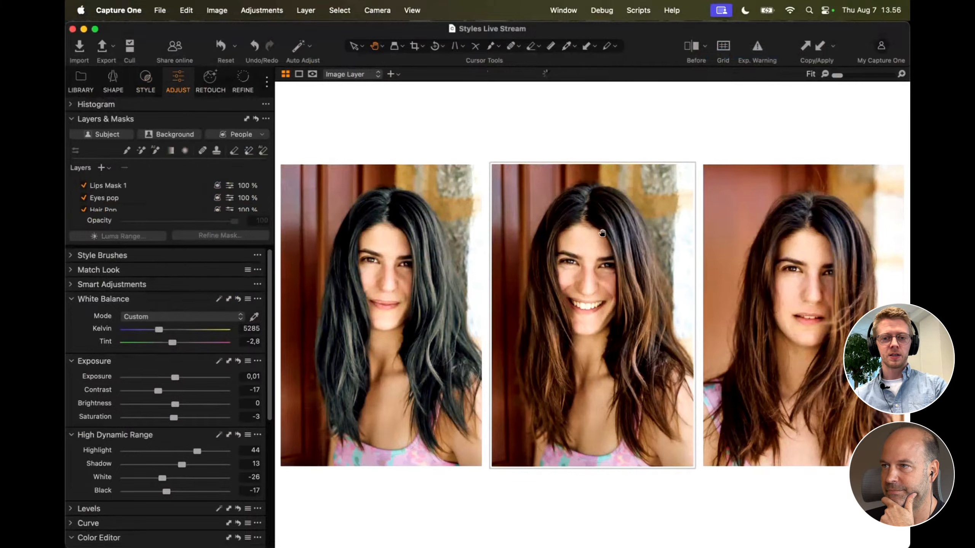
pyautogui.click(256, 119)
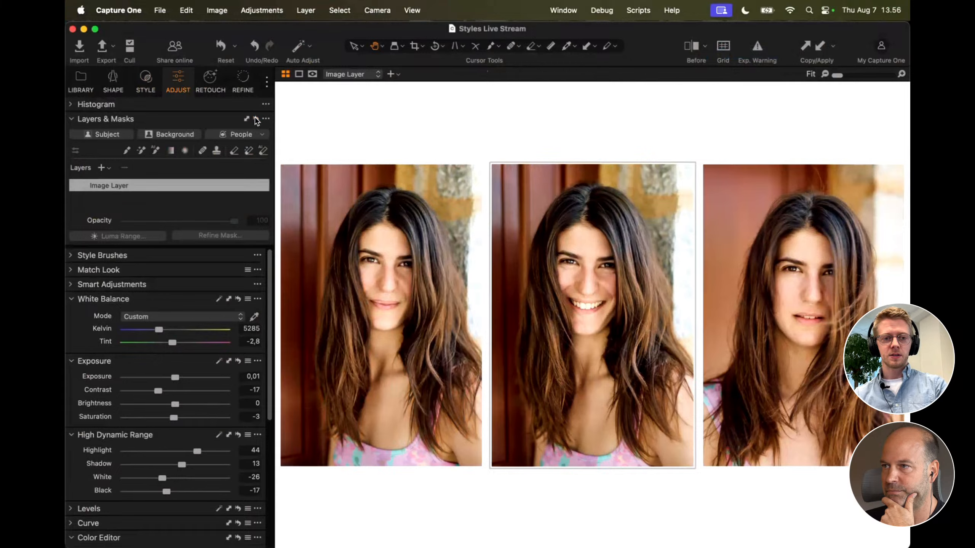
pyautogui.click(247, 119)
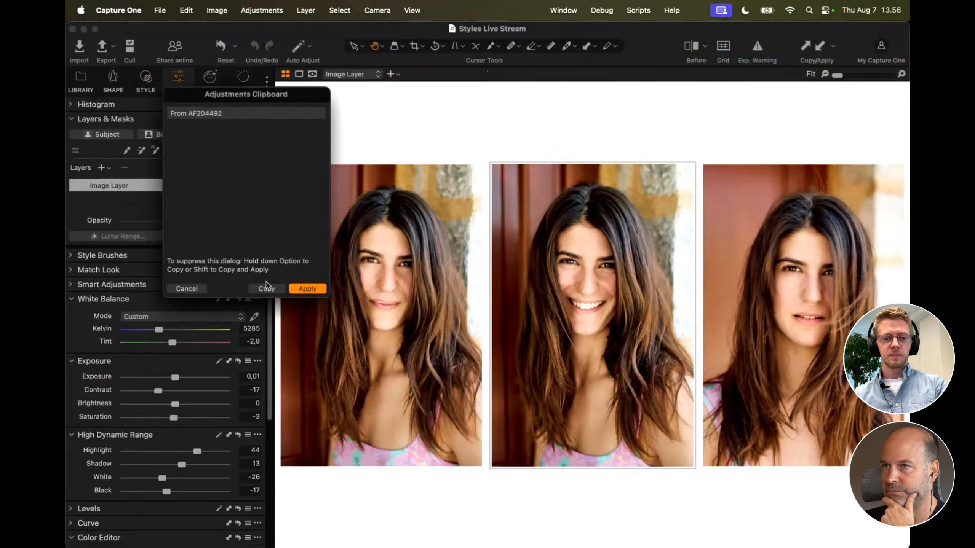
pyautogui.click(309, 289)
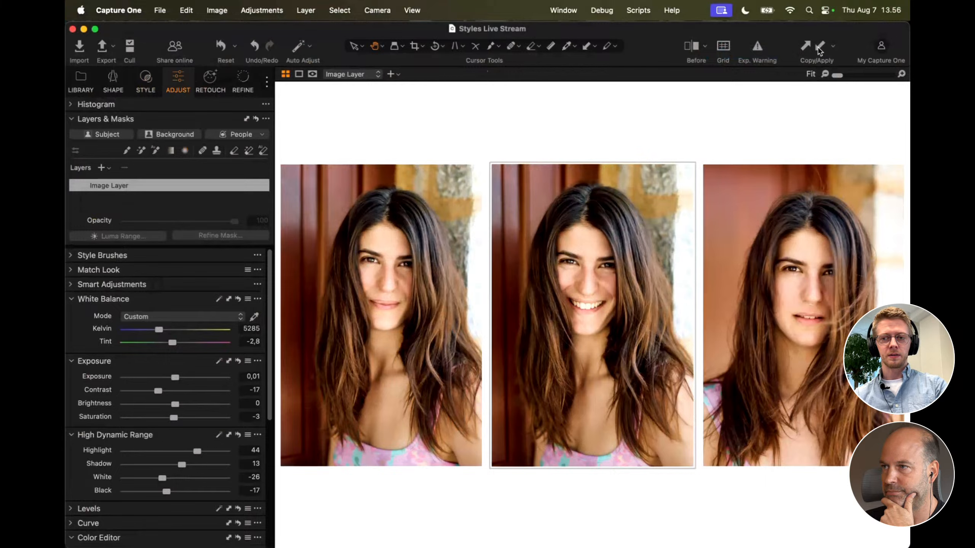
# Step: Copy all three mask layers, including the desaturated Hair Pop, from AF204486 again
pyautogui.click(464, 217)
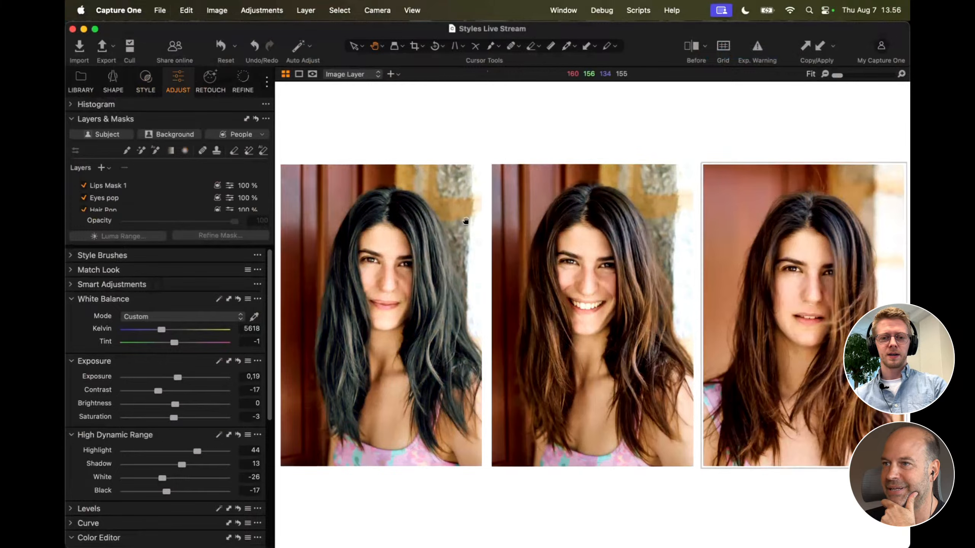
pyautogui.click(246, 119)
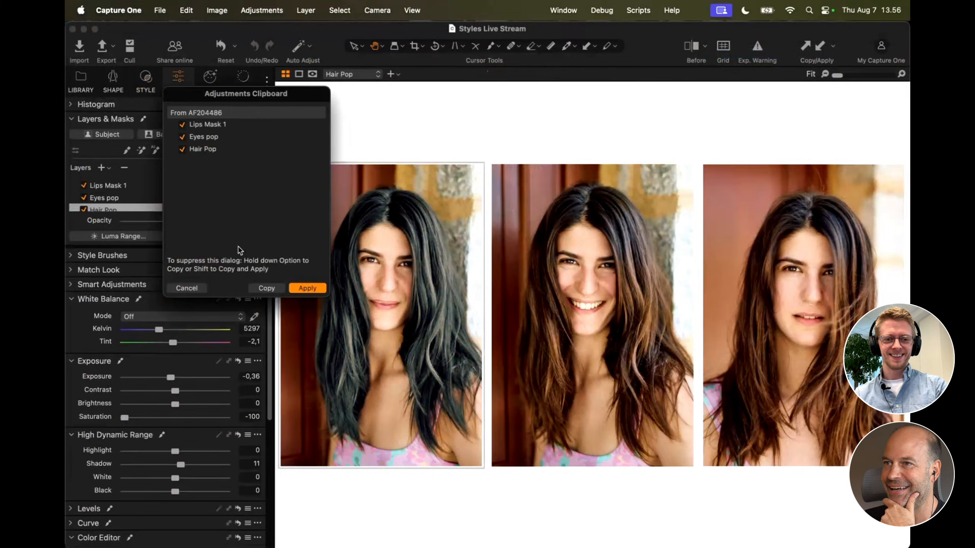
pyautogui.click(261, 291)
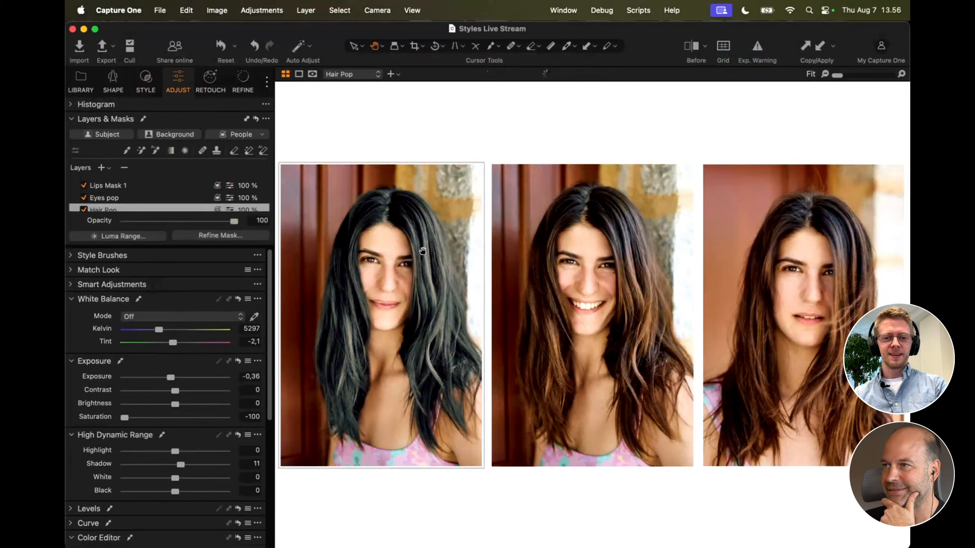
# Step: Reset the layers with the smiling portrait AF204492 active and apply the copied layers to the other two portraits
pyautogui.click(884, 229)
pyautogui.click(577, 228)
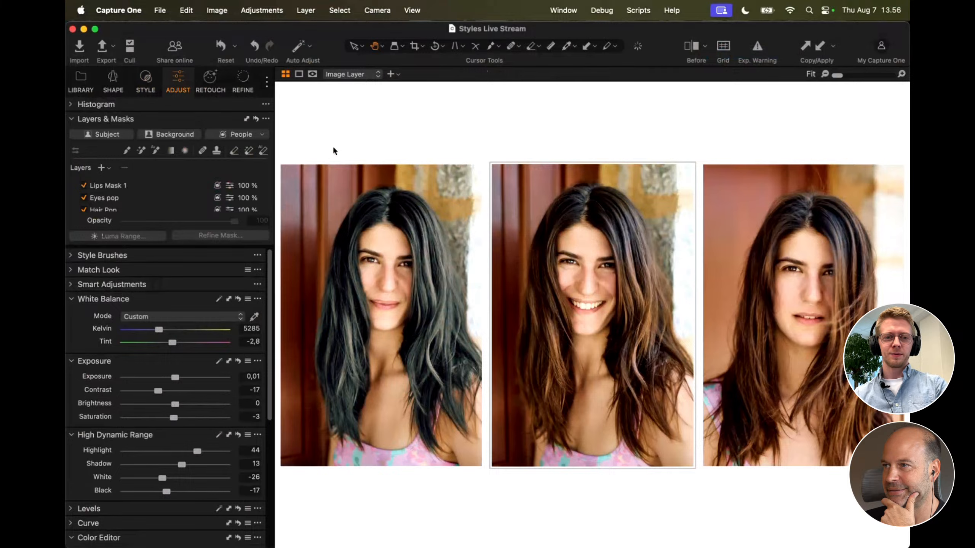
pyautogui.click(255, 120)
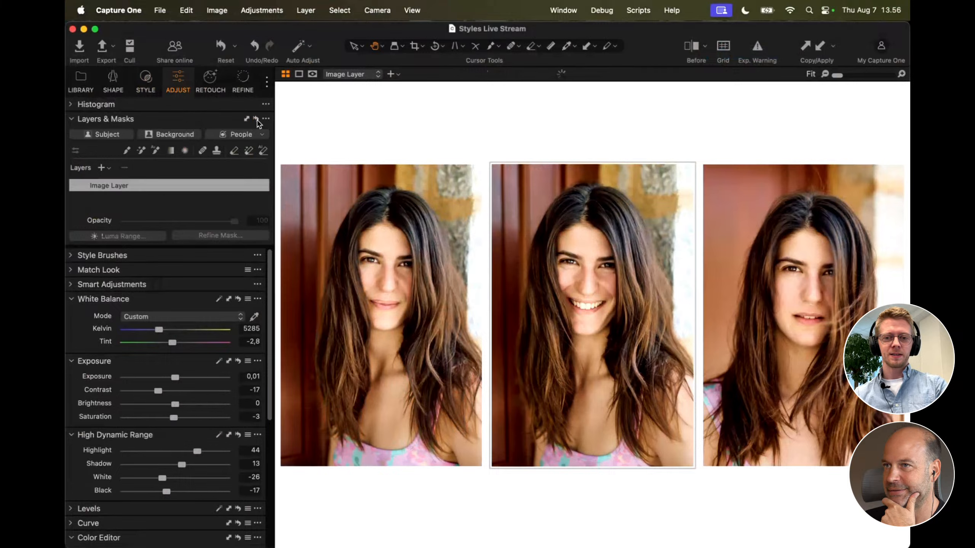
pyautogui.click(819, 48)
pyautogui.click(511, 232)
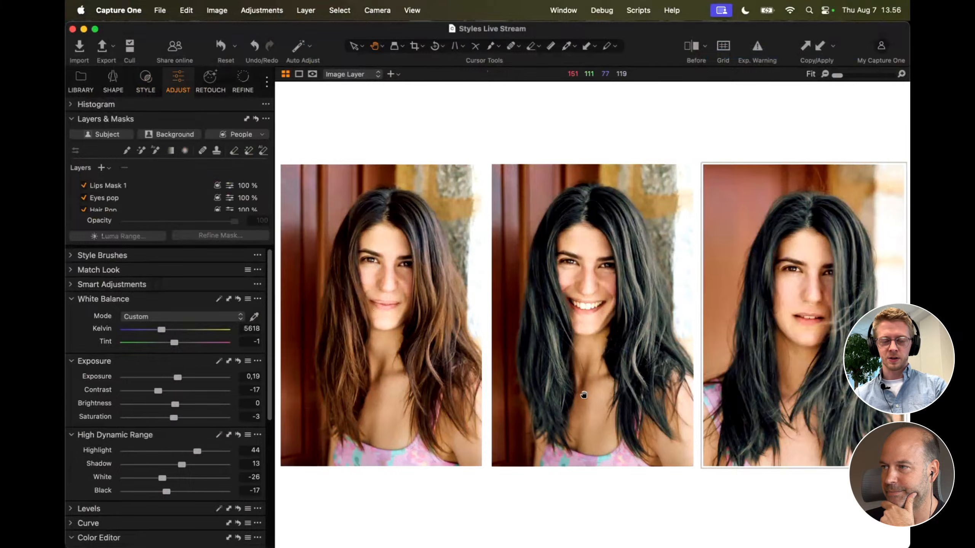
# Step: Show the thumbnail browser, reset the layers of the three selected portraits, and hide the viewer to display the full thumbnail grid
pyautogui.scroll(-2, 158, 195)
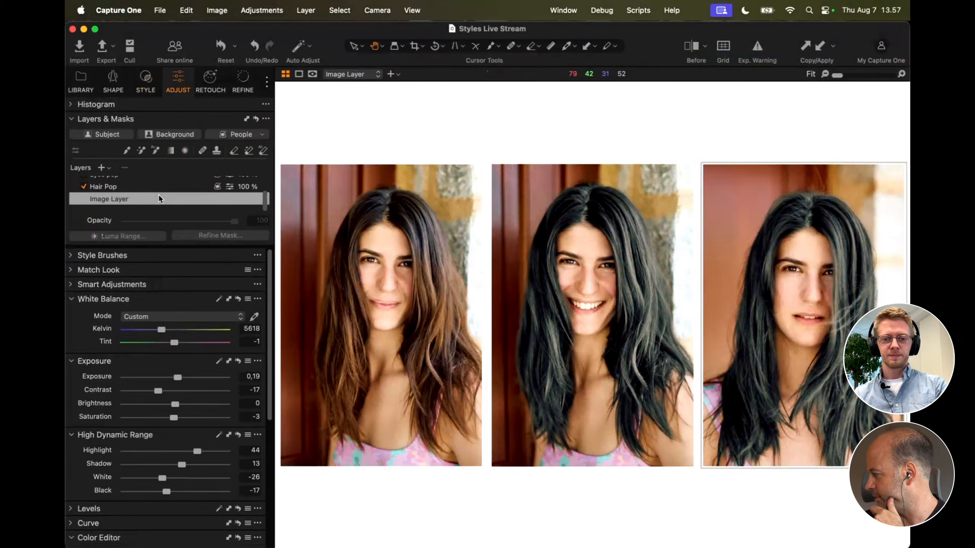
pyautogui.press('super+shift+b')
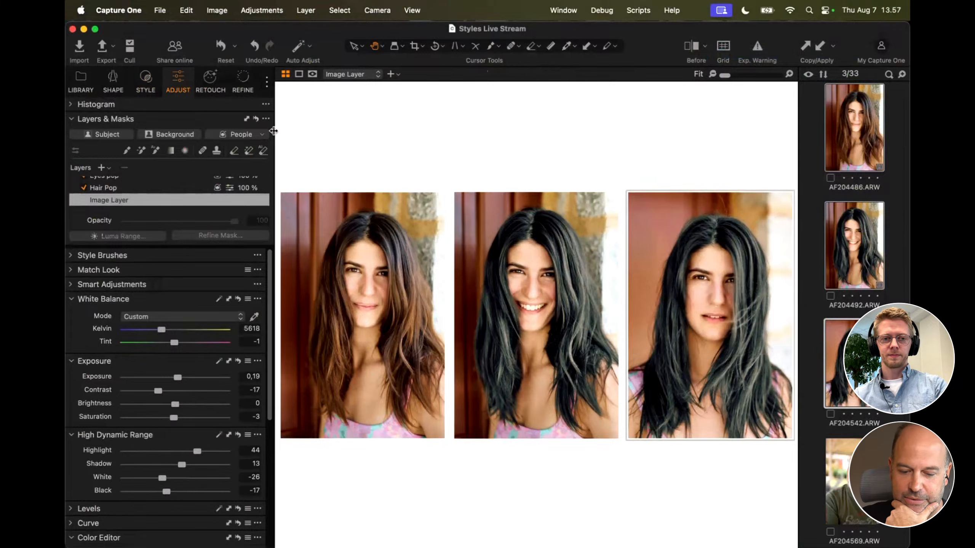
pyautogui.click(255, 119)
pyautogui.press('super+alt+v')
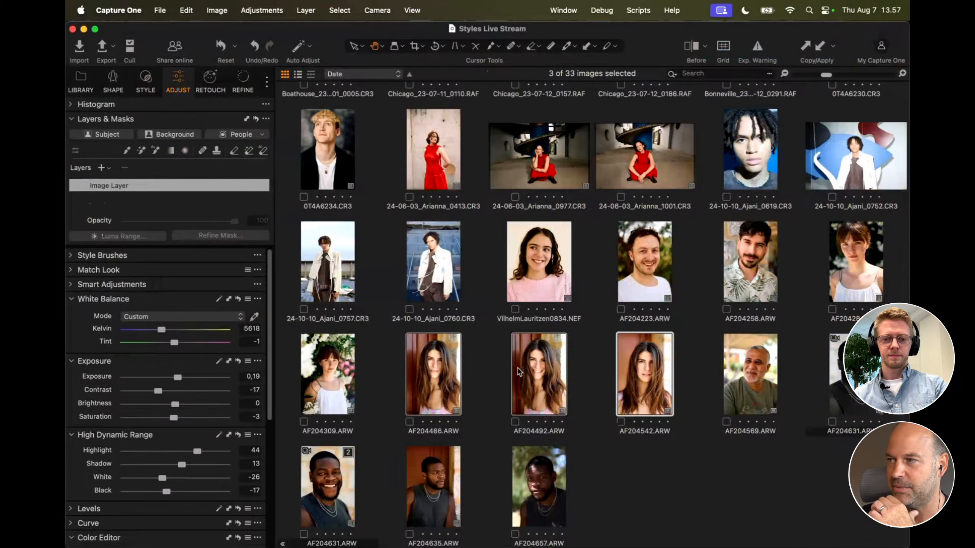
# Step: Open the Match Look user collection and bring up the adjustment tools, including Match Look
pyautogui.click(83, 84)
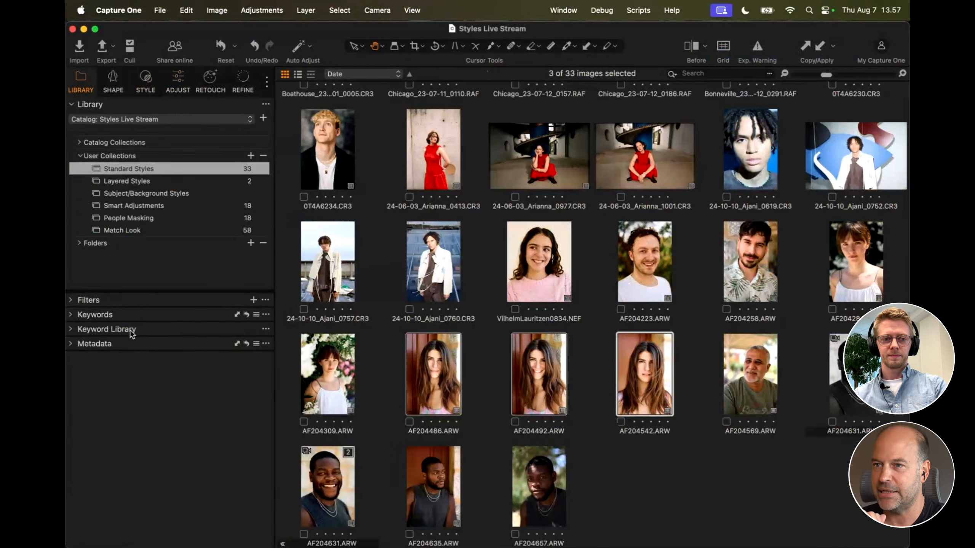
pyautogui.click(141, 230)
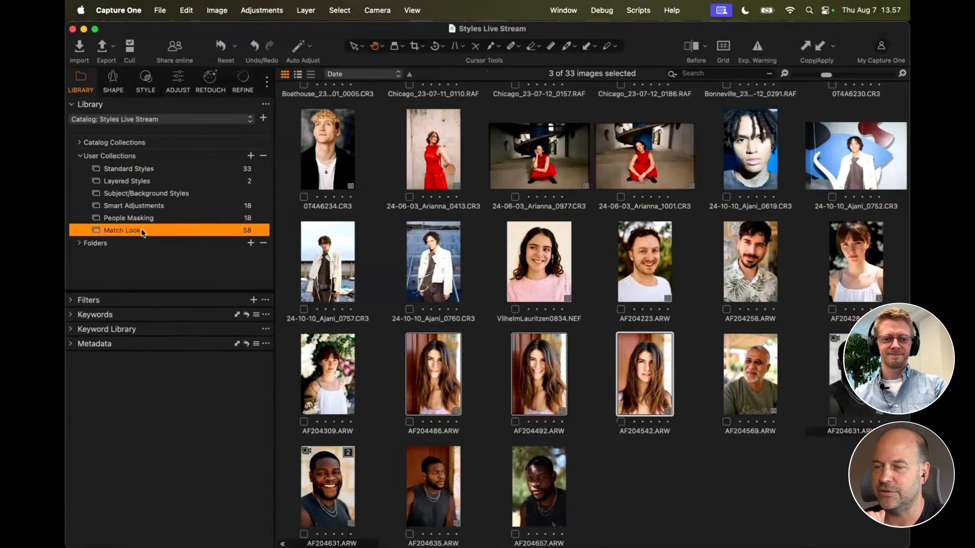
pyautogui.click(181, 80)
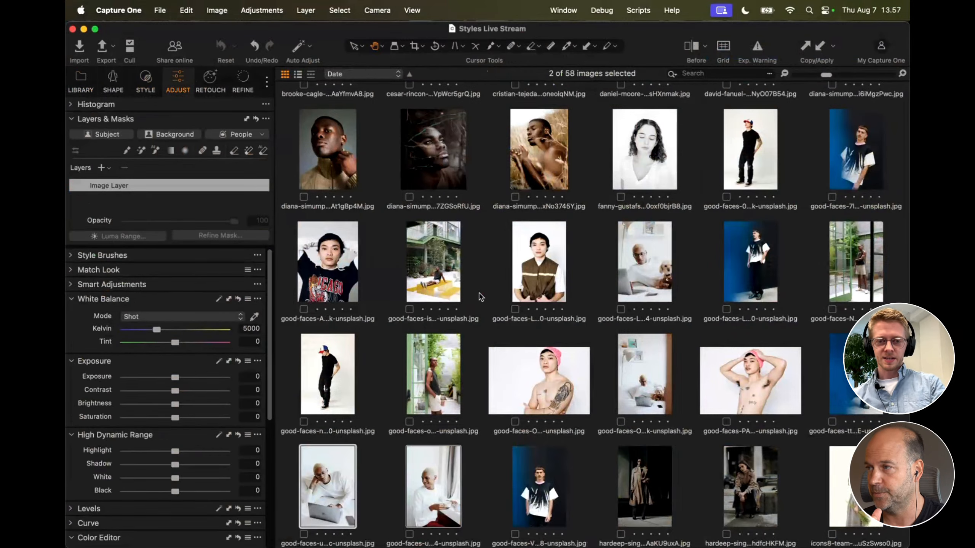
# Step: Set the photo of the green pond surrounded by city buildings as the Match Look reference image
pyautogui.scroll(5, 481, 297)
pyautogui.scroll(-10, 481, 297)
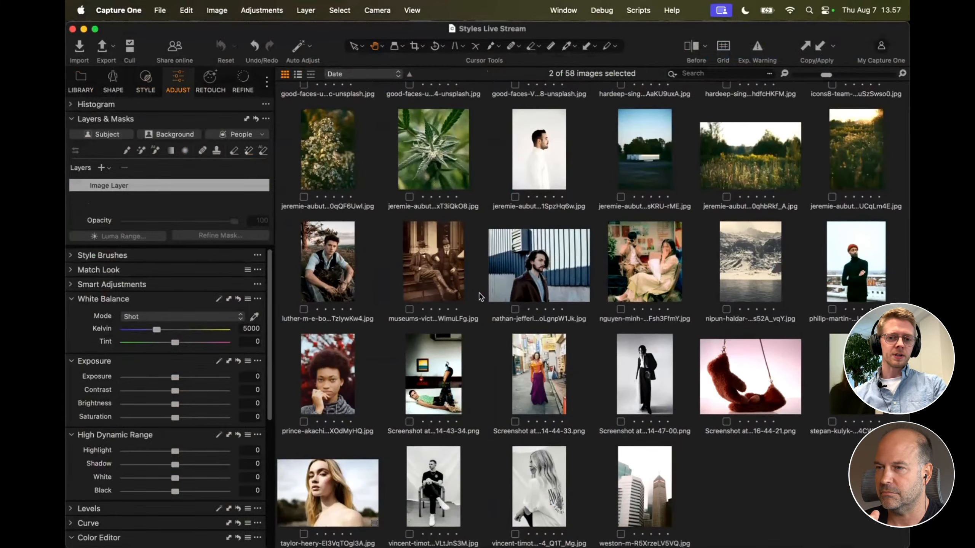
pyautogui.scroll(8, 481, 296)
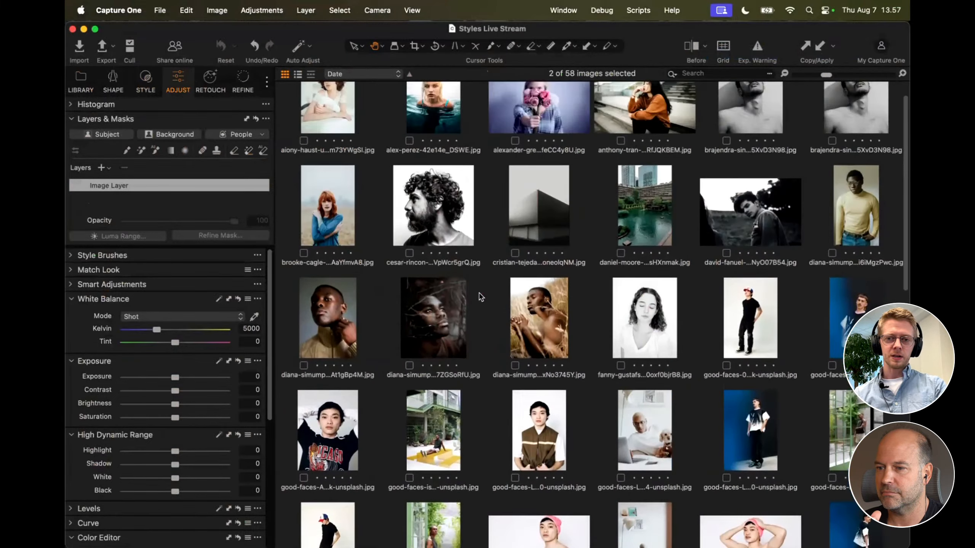
pyautogui.scroll(2, 481, 297)
pyautogui.click(656, 233)
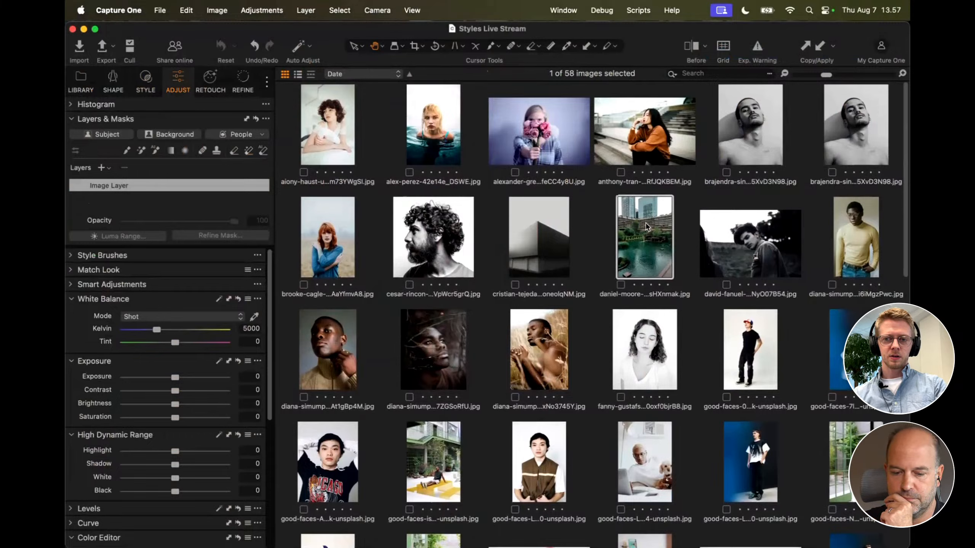
pyautogui.click(109, 270)
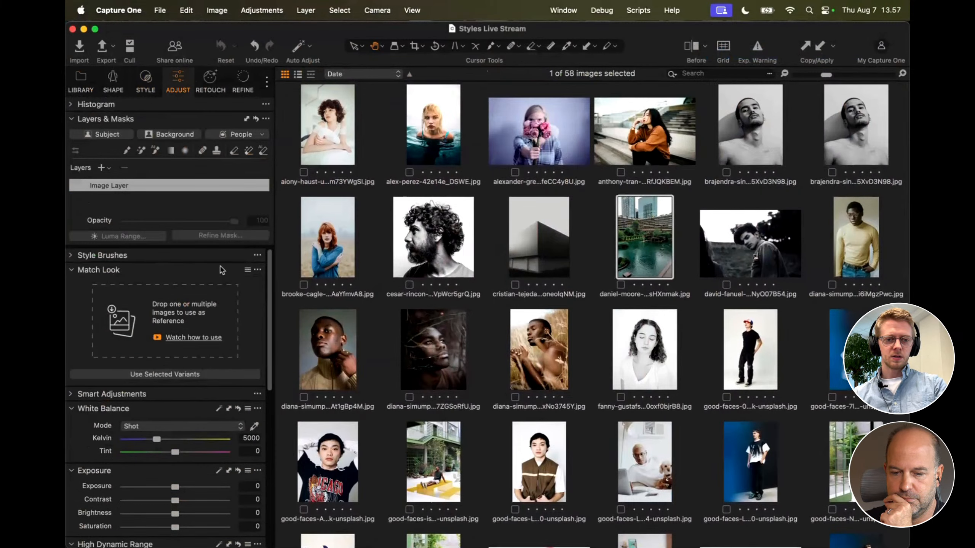
pyautogui.doubleClick(648, 230)
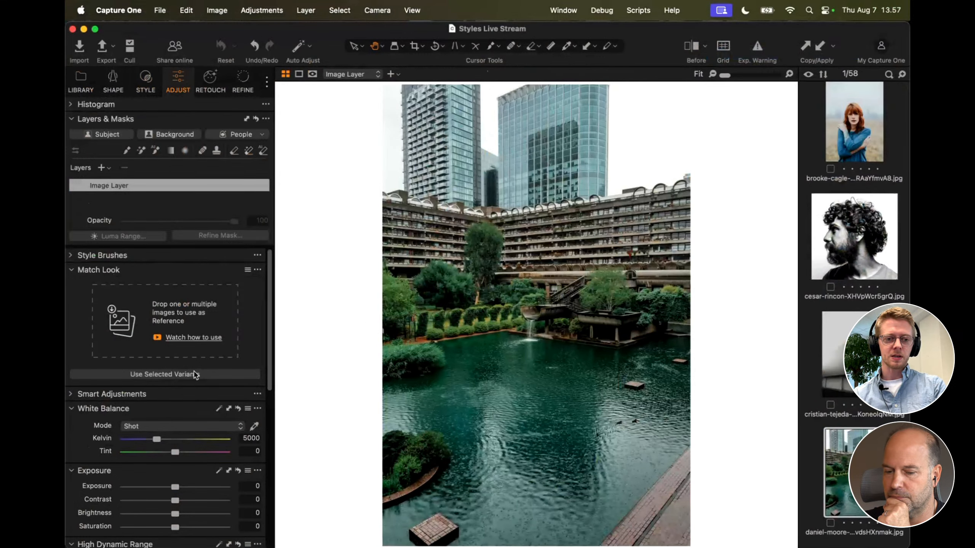
pyautogui.click(166, 374)
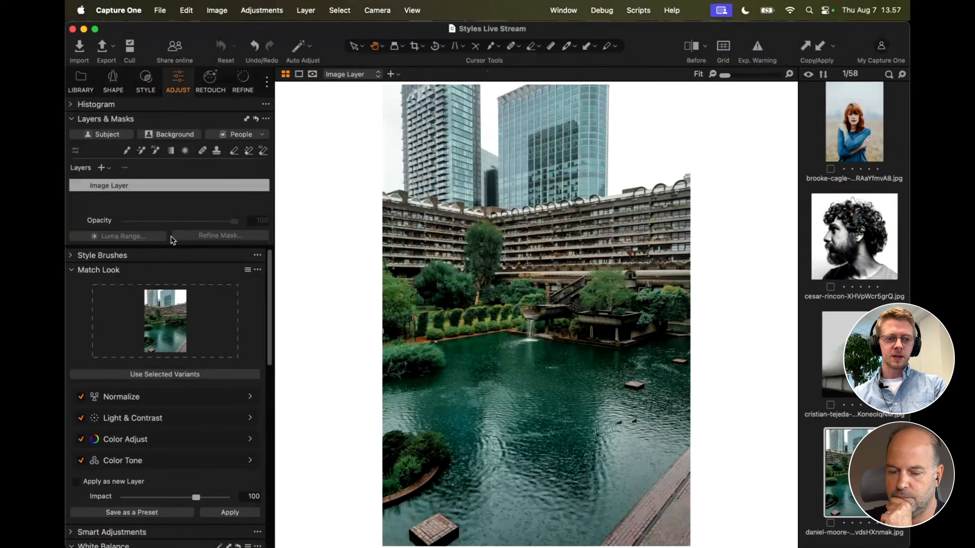
# Step: Examine the individual adjustments within the Normalize, Light & Contrast, Color Adjust and Color Tone groups of Match Look
pyautogui.click(99, 120)
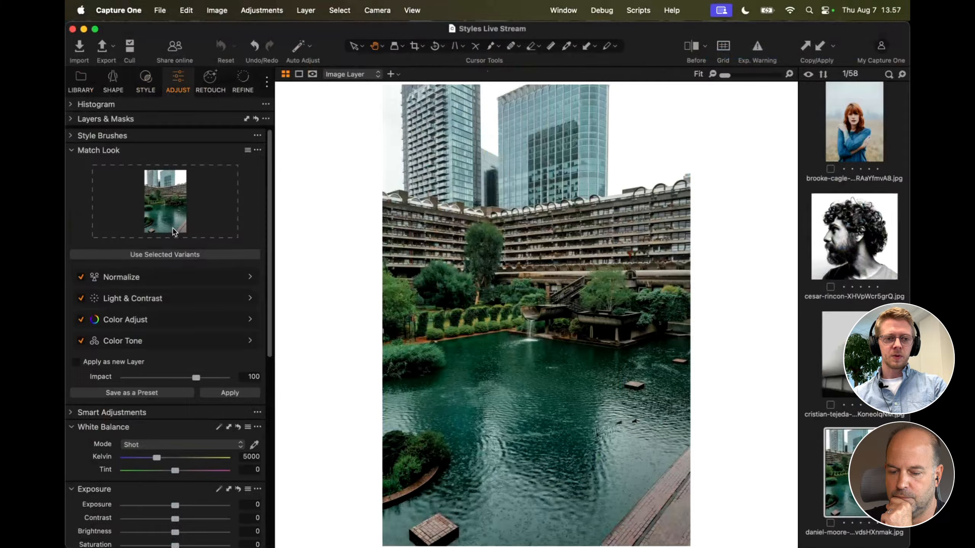
pyautogui.click(249, 340)
pyautogui.click(249, 319)
pyautogui.click(249, 298)
pyautogui.click(250, 277)
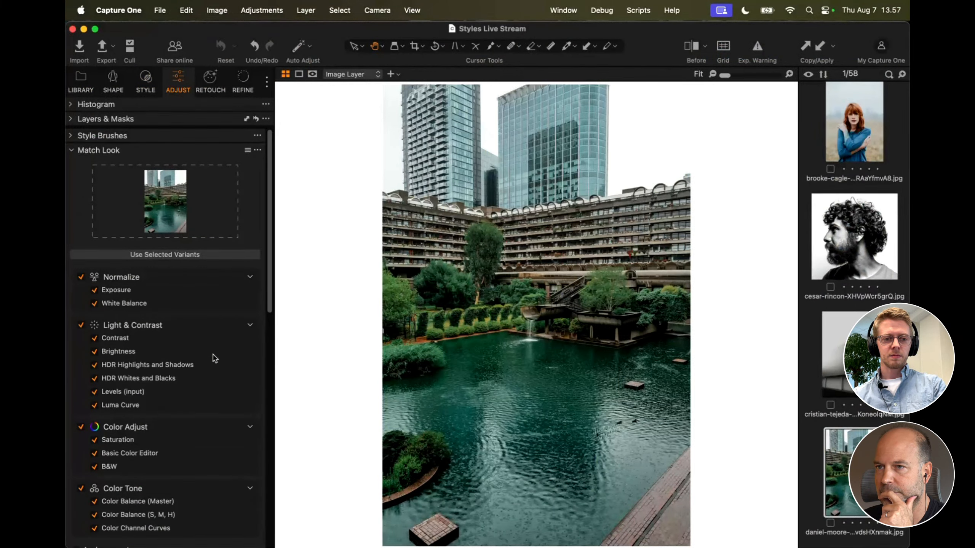
pyautogui.scroll(-5, 212, 357)
pyautogui.scroll(5, 213, 357)
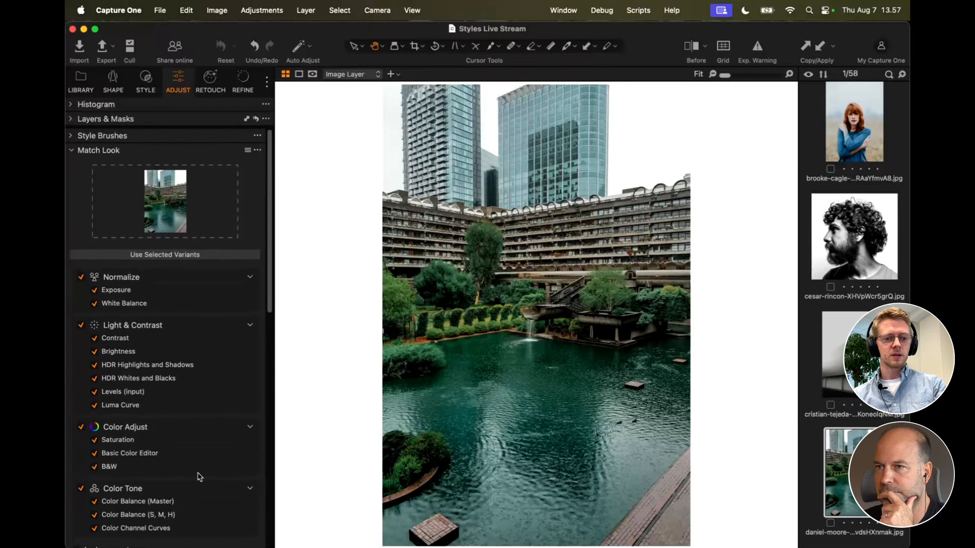
pyautogui.click(250, 489)
pyautogui.click(249, 426)
pyautogui.click(249, 325)
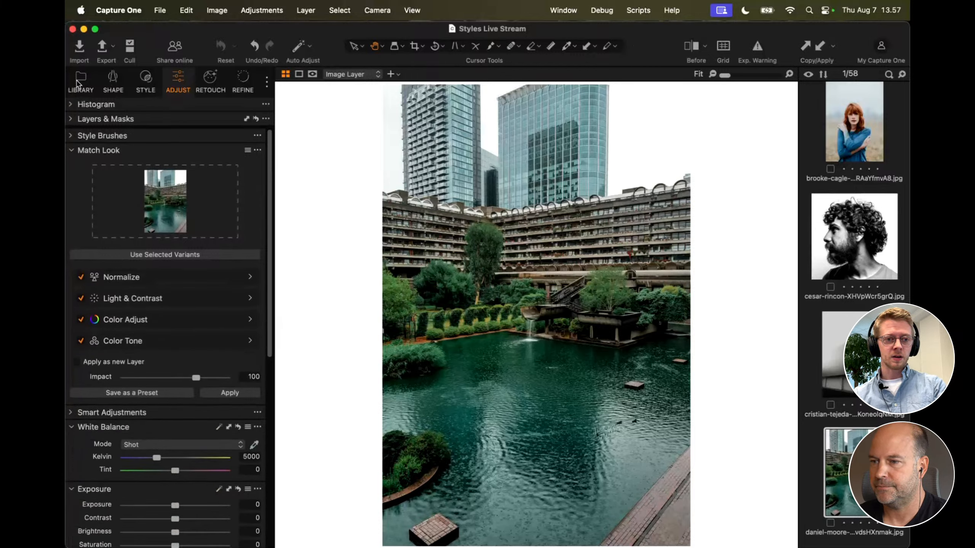
# Step: Open portrait AF204657 from the Standard Styles collection in the viewer with the adjustment tools showing
pyautogui.click(79, 82)
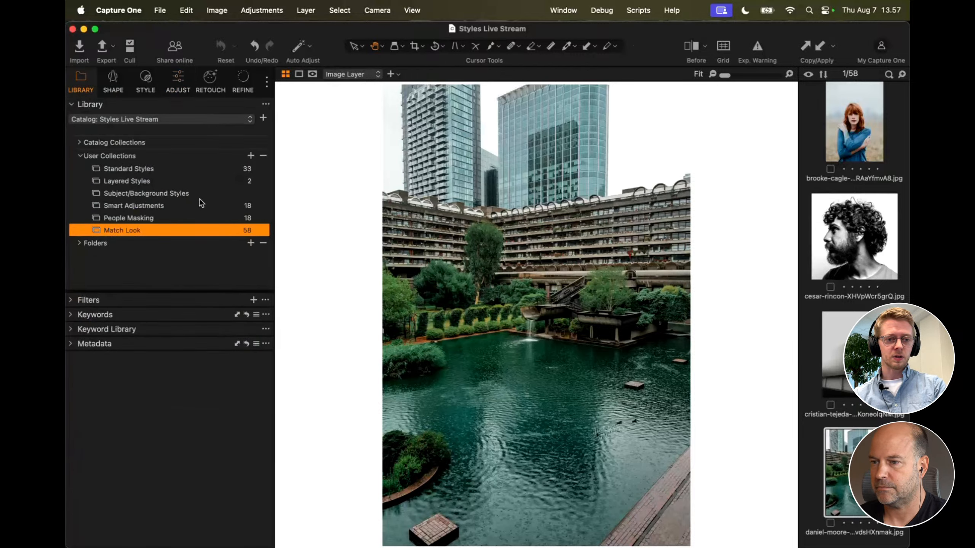
pyautogui.click(160, 168)
pyautogui.press('super+alt+v')
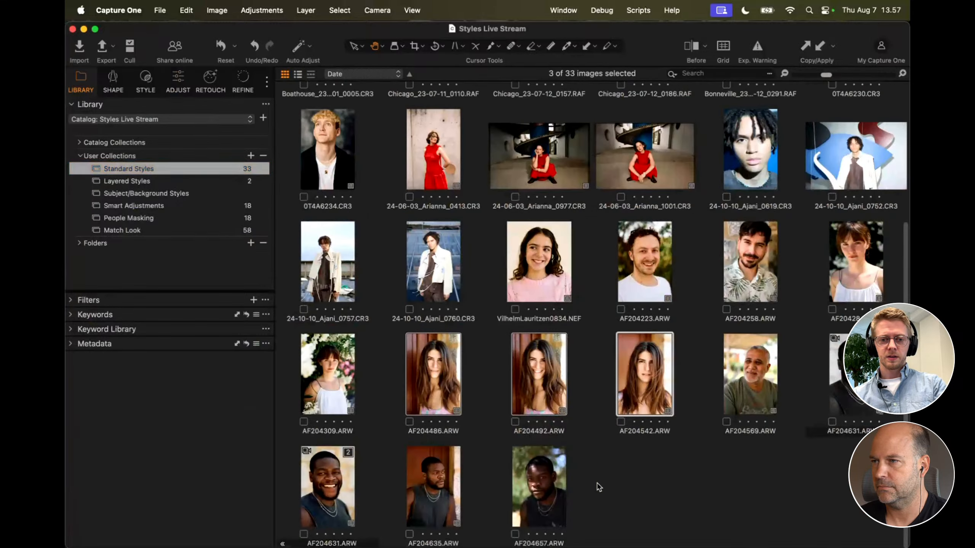
pyautogui.click(522, 488)
pyautogui.click(180, 89)
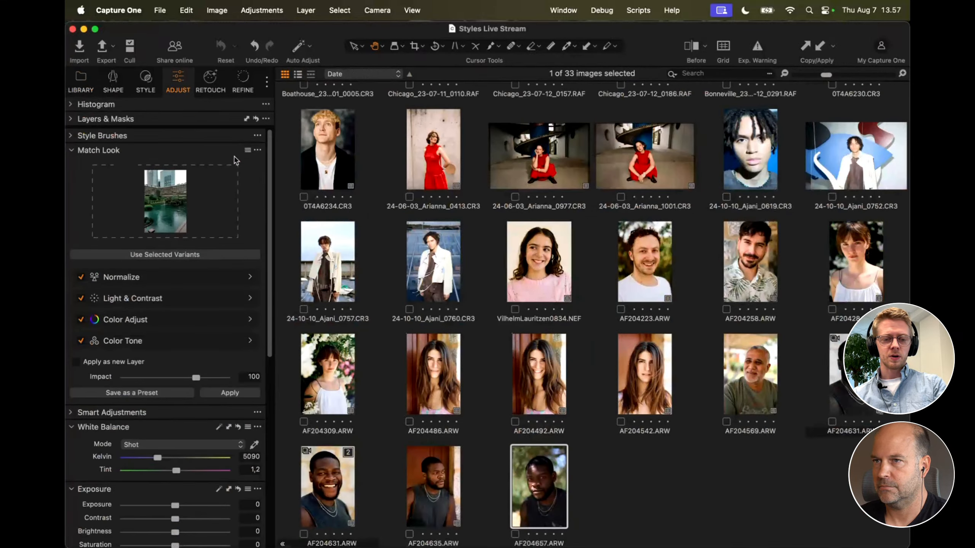
pyautogui.press('super+alt+v')
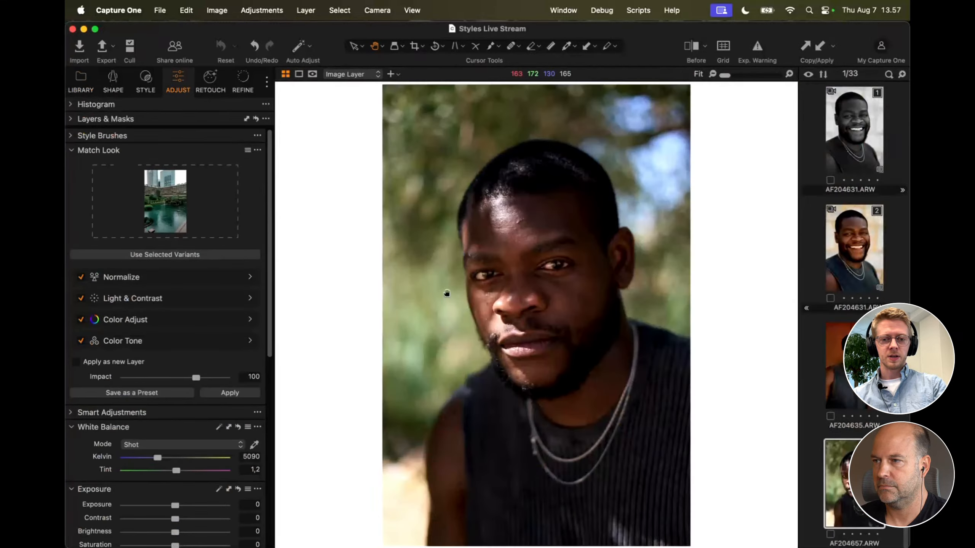
# Step: Apply the pond photo's look to AF204657 with all four Match Look groups enabled and review the adjustments
pyautogui.click(234, 394)
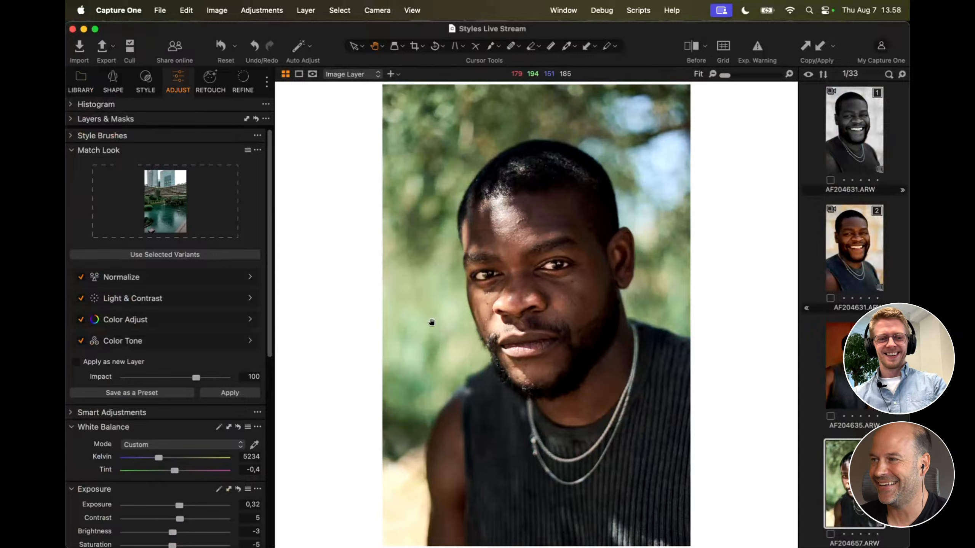
pyautogui.scroll(-3, 180, 508)
pyautogui.scroll(3, 181, 509)
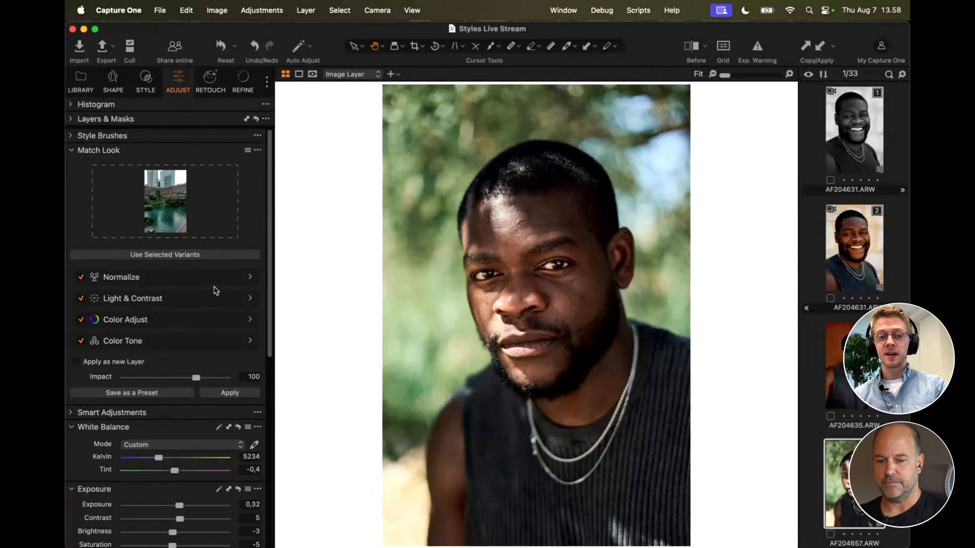
# Step: Apply the pond photo's Match Look to AF204635 and the color variant of AF204631, and reset both portraits' adjustments
pyautogui.click(838, 358)
pyautogui.keyDown('shift'); pyautogui.click(841, 267); pyautogui.keyUp('shift')
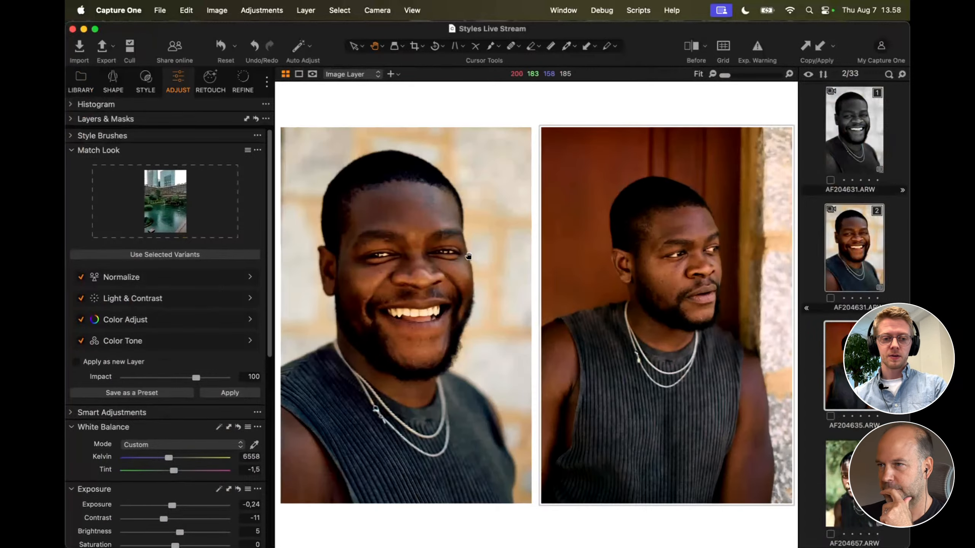
pyautogui.click(223, 395)
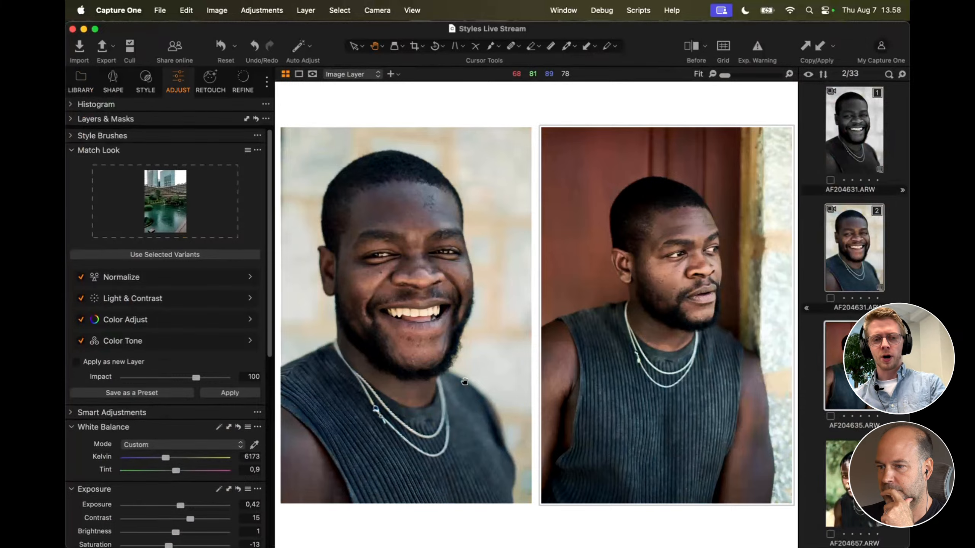
pyautogui.press('super+r')
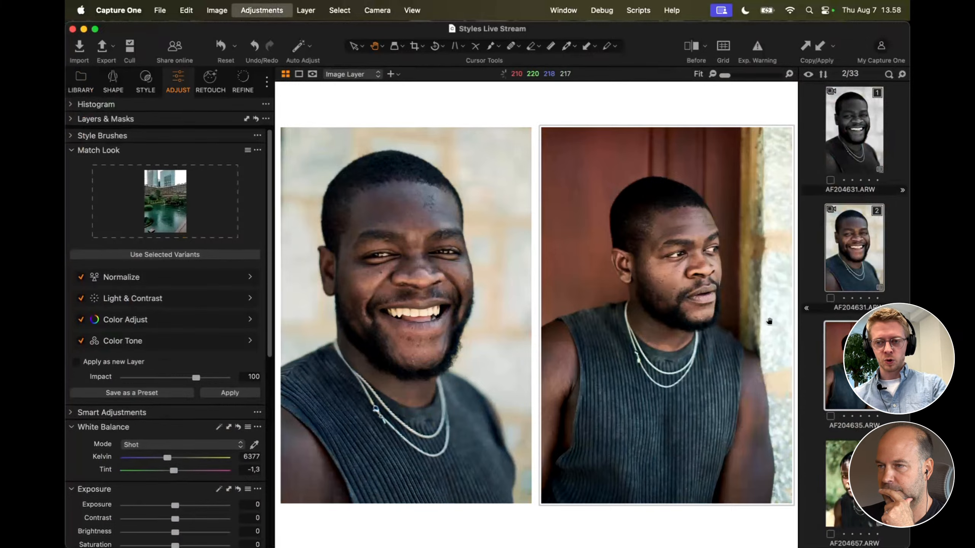
# Step: Set AF204657 as the Smart Adjustments reference and apply its white balance and exposure to AF204635 and the color AF204631
pyautogui.click(846, 457)
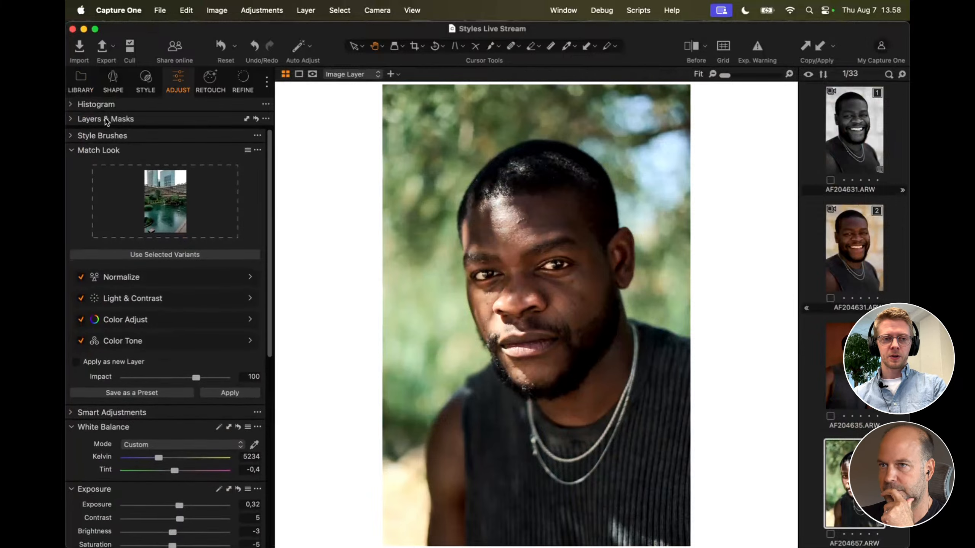
pyautogui.click(131, 417)
pyautogui.scroll(-3, 196, 450)
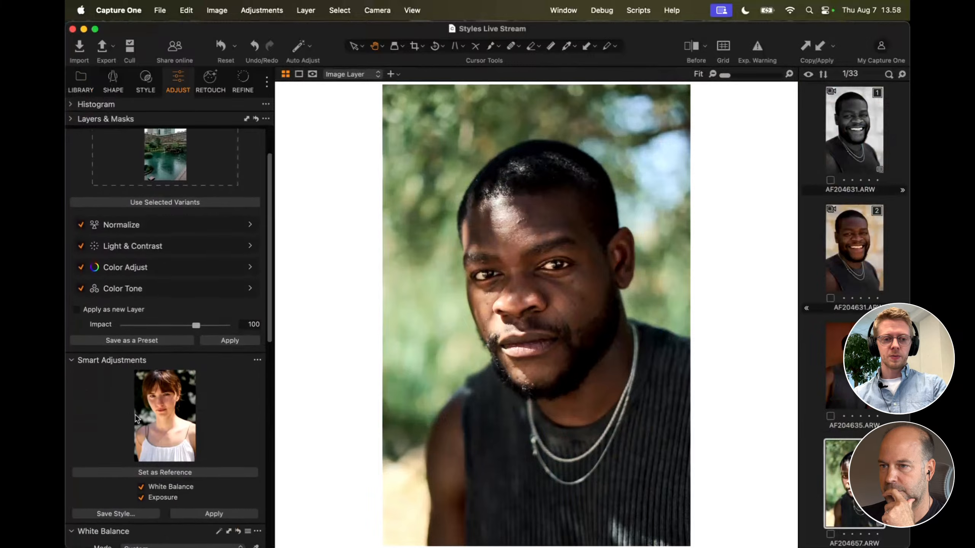
pyautogui.click(199, 479)
pyautogui.click(854, 365)
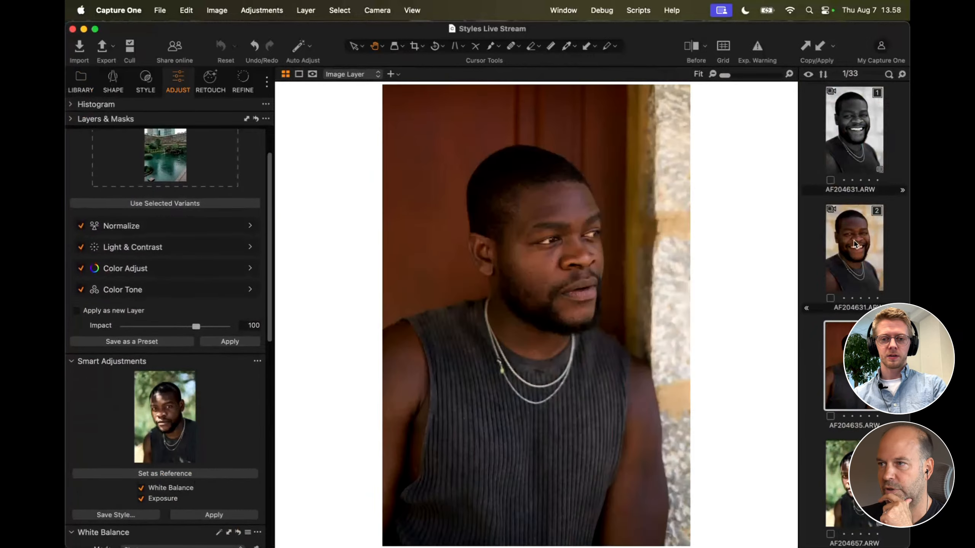
pyautogui.keyDown('shift'); pyautogui.click(855, 243); pyautogui.keyUp('shift')
pyautogui.click(220, 517)
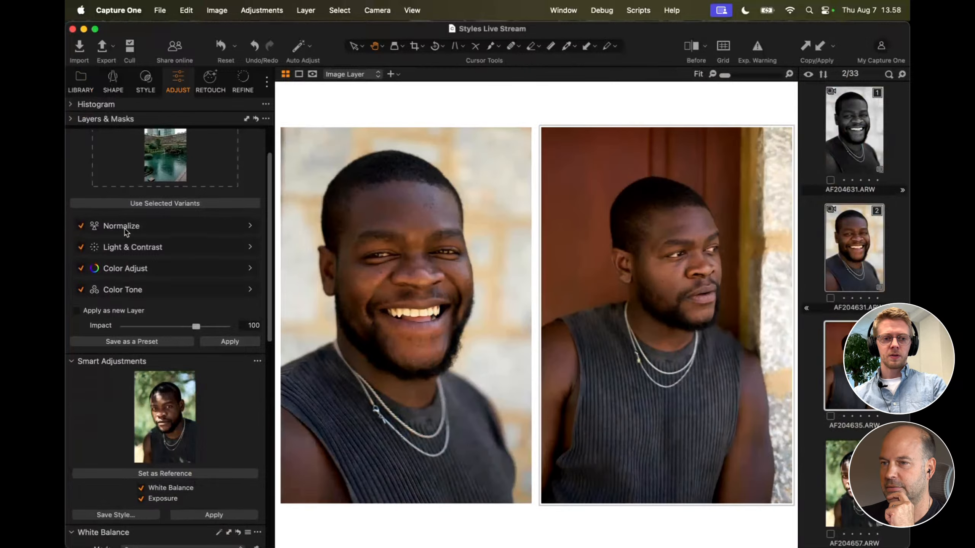
# Step: Disable Normalize in Match Look and apply the pond photo's look to AF204635 and the color AF204631
pyautogui.click(81, 226)
pyautogui.click(820, 379)
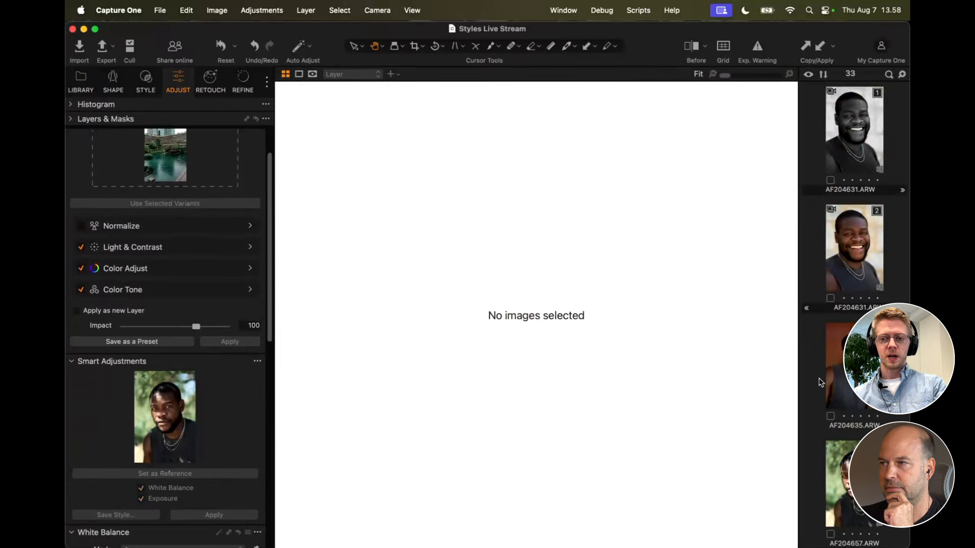
pyautogui.click(833, 365)
pyautogui.keyDown('shift'); pyautogui.click(828, 264); pyautogui.keyUp('shift')
pyautogui.scroll(3, 153, 254)
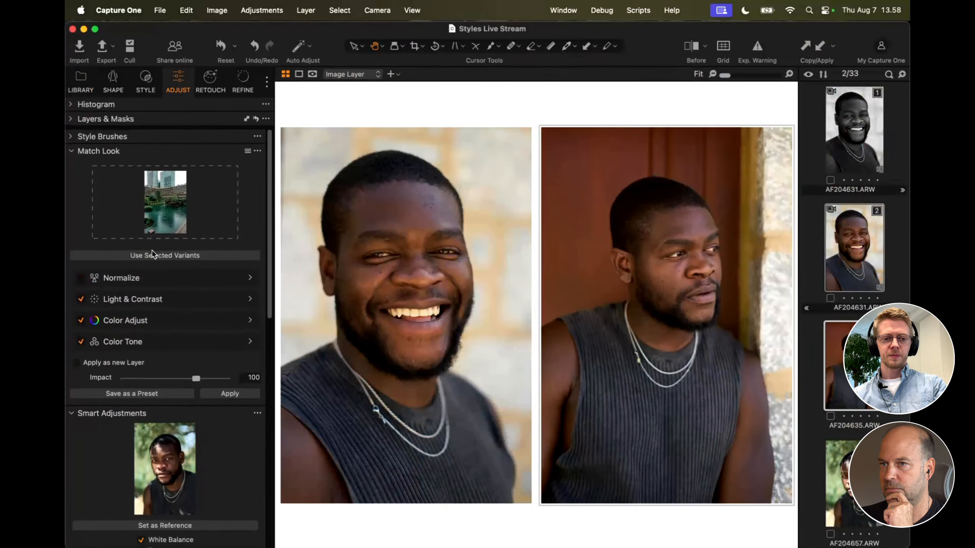
pyautogui.click(250, 278)
pyautogui.click(250, 278)
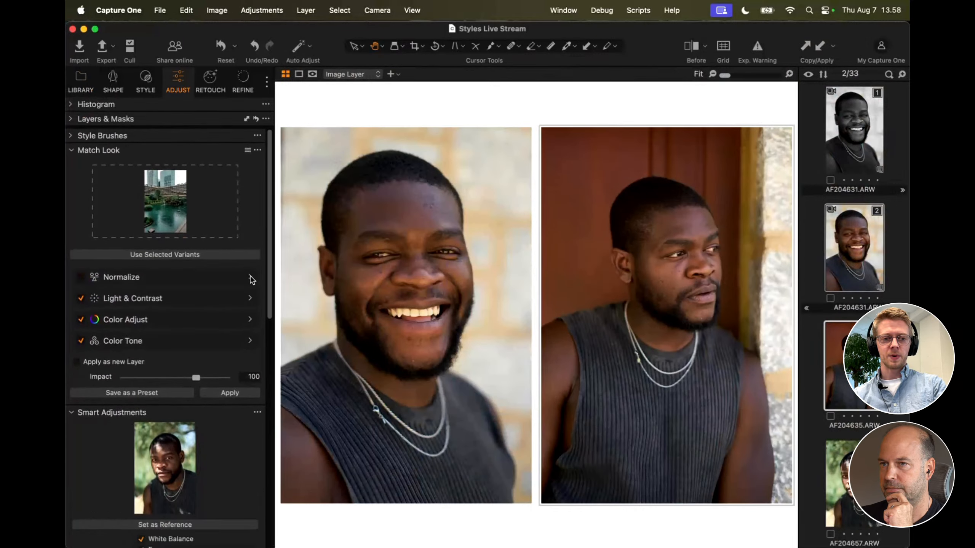
pyautogui.click(235, 393)
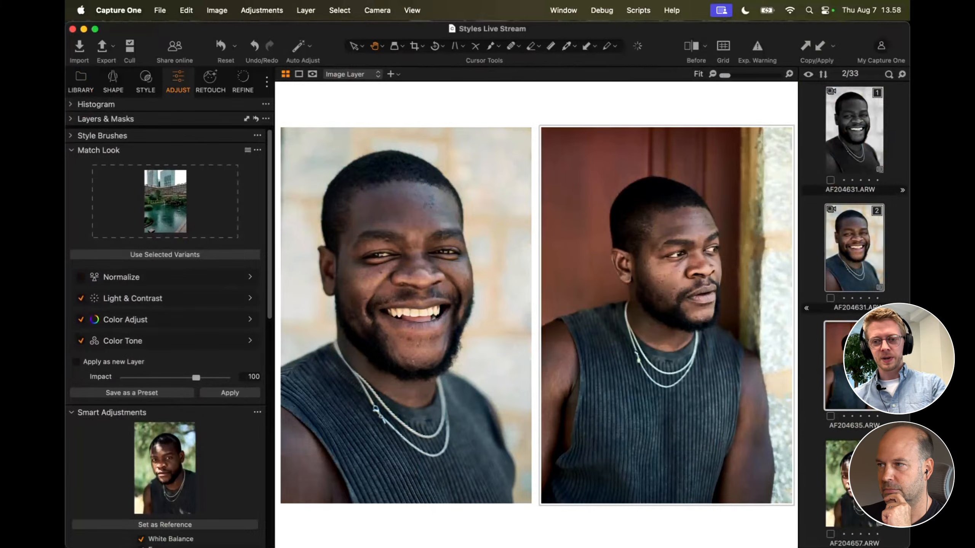
# Step: Display AF204657, AF204635 and the color AF204631 side by side to compare their looks
pyautogui.keyDown('shift'); pyautogui.click(861, 480); pyautogui.keyUp('shift')
pyautogui.click(894, 476)
pyautogui.click(861, 480)
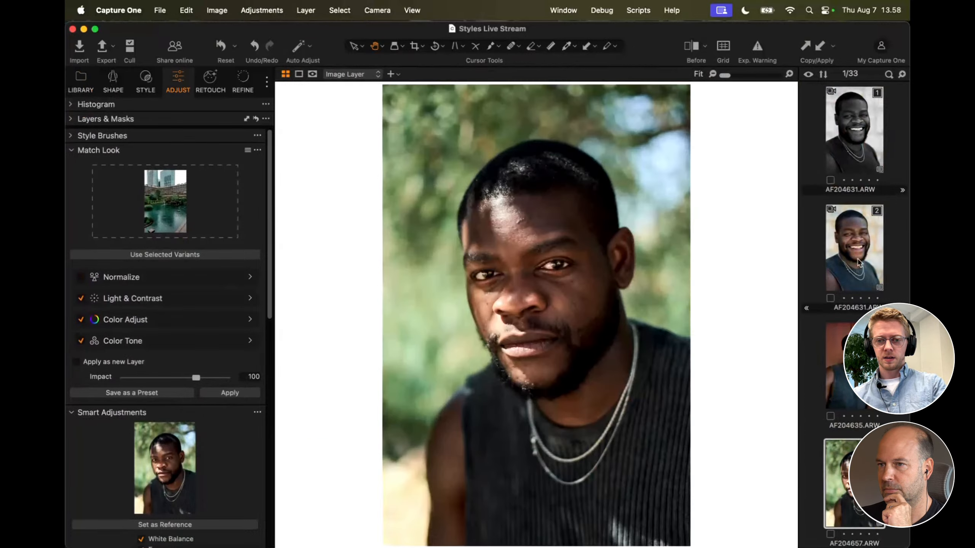
pyautogui.keyDown('shift'); pyautogui.click(847, 263); pyautogui.keyUp('shift')
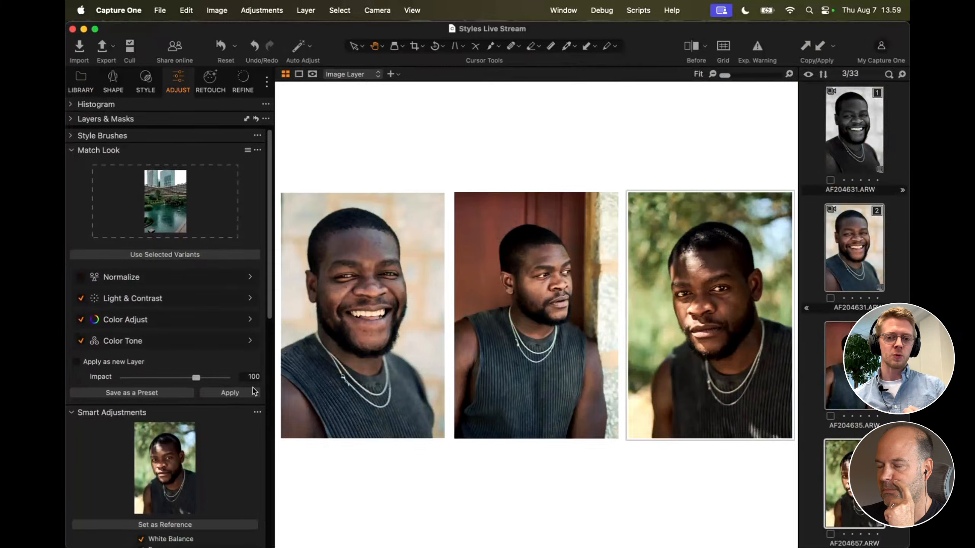
# Step: Re-enable Normalize in Match Look and apply the pond photo's look to AF204635 and the color AF204631 again
pyautogui.click(814, 346)
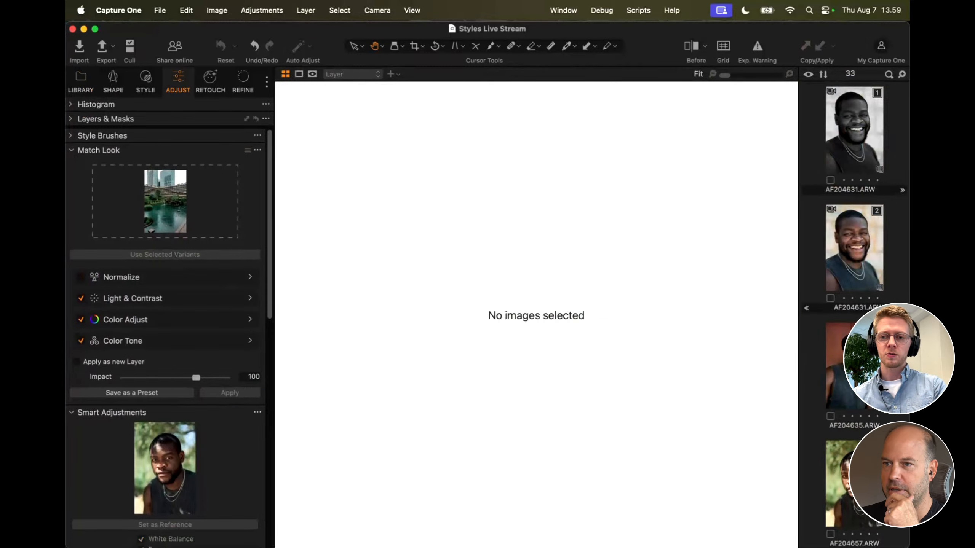
pyautogui.click(837, 357)
pyautogui.keyDown('super'); pyautogui.click(850, 231); pyautogui.keyUp('super')
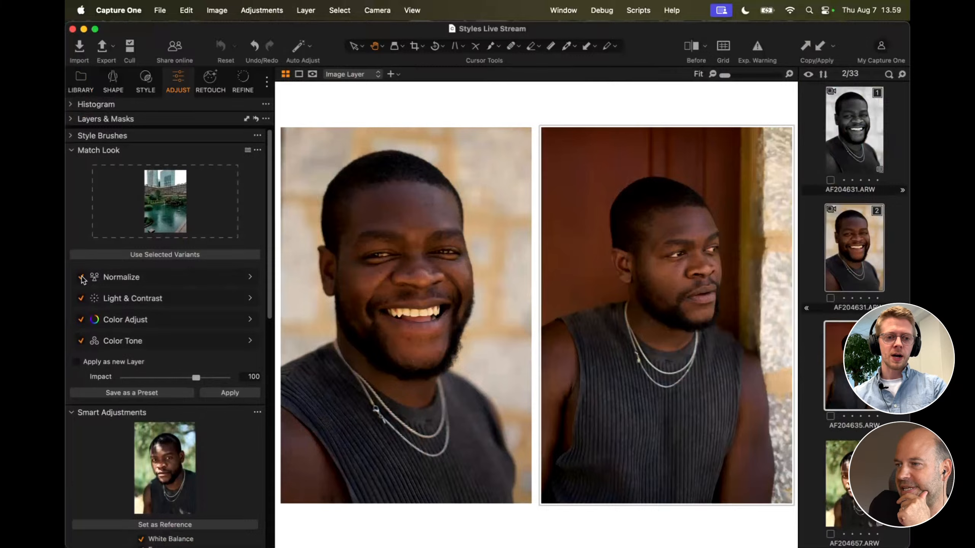
pyautogui.click(81, 277)
pyautogui.click(235, 395)
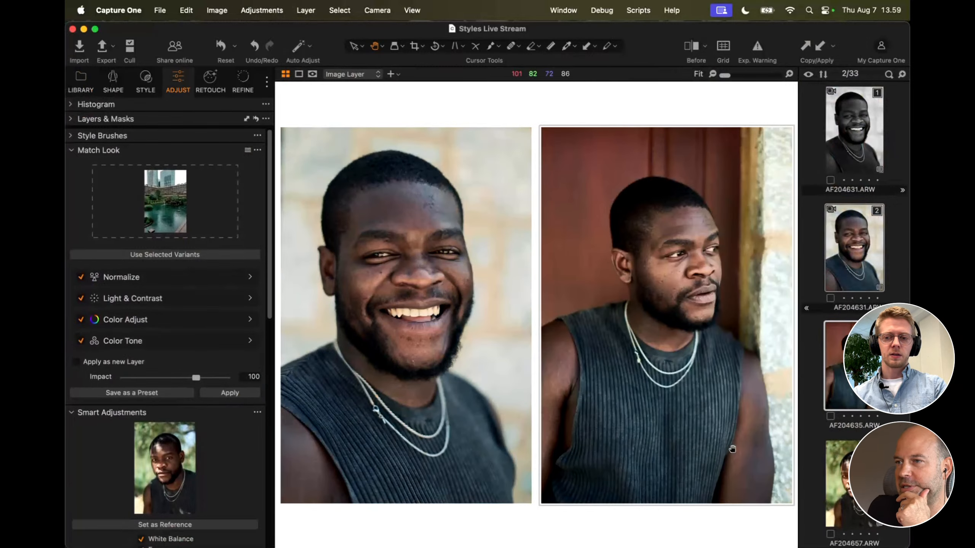
# Step: View AF204657 on its own and look over the Match Look and Smart Adjustments settings
pyautogui.click(856, 482)
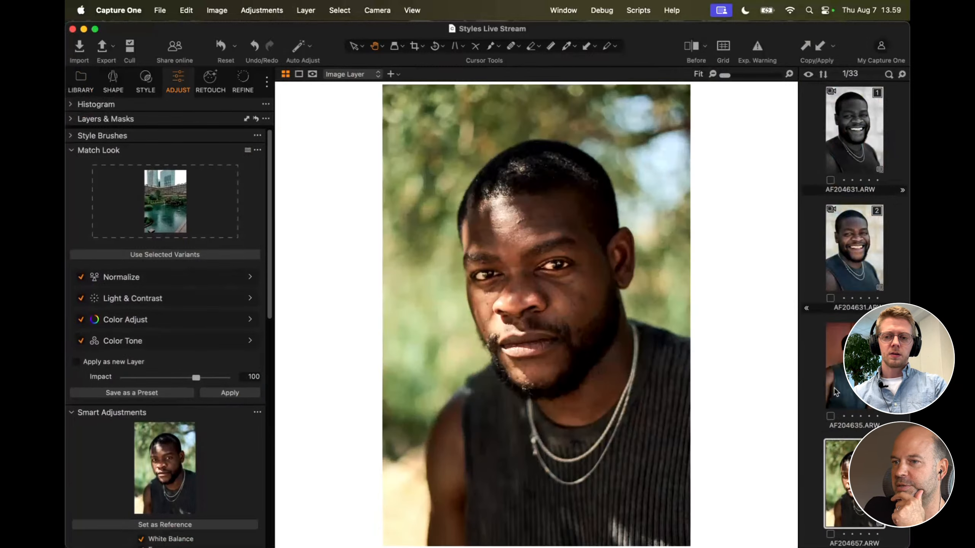
pyautogui.scroll(-2, 148, 435)
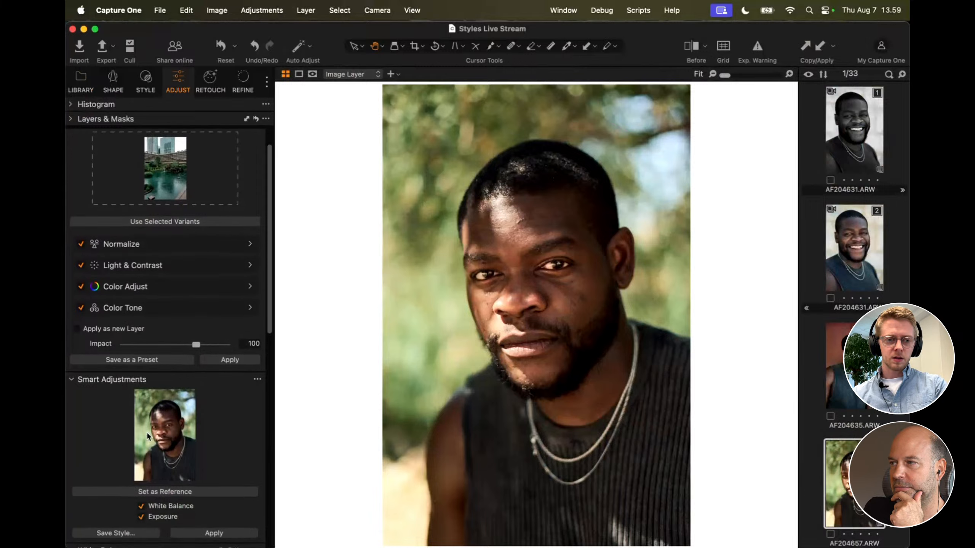
pyautogui.scroll(2, 146, 432)
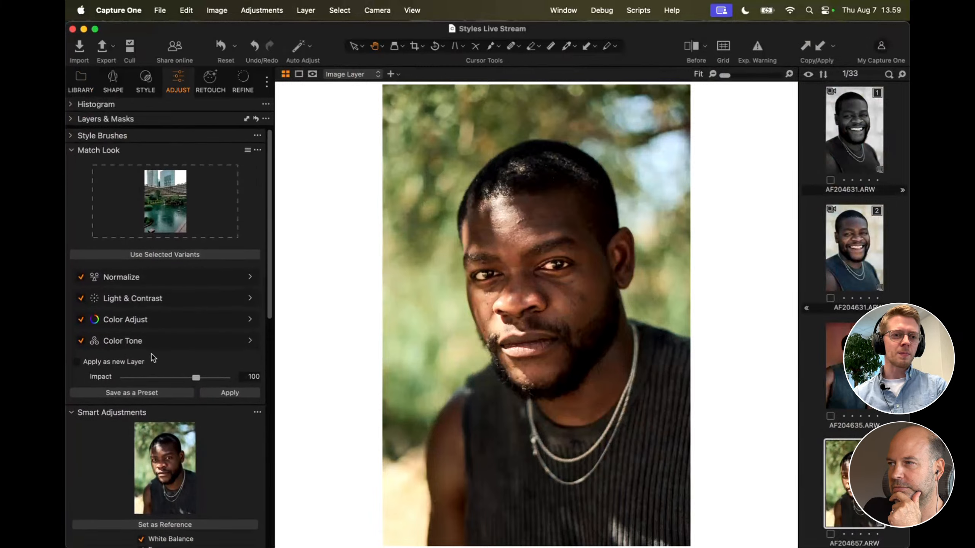
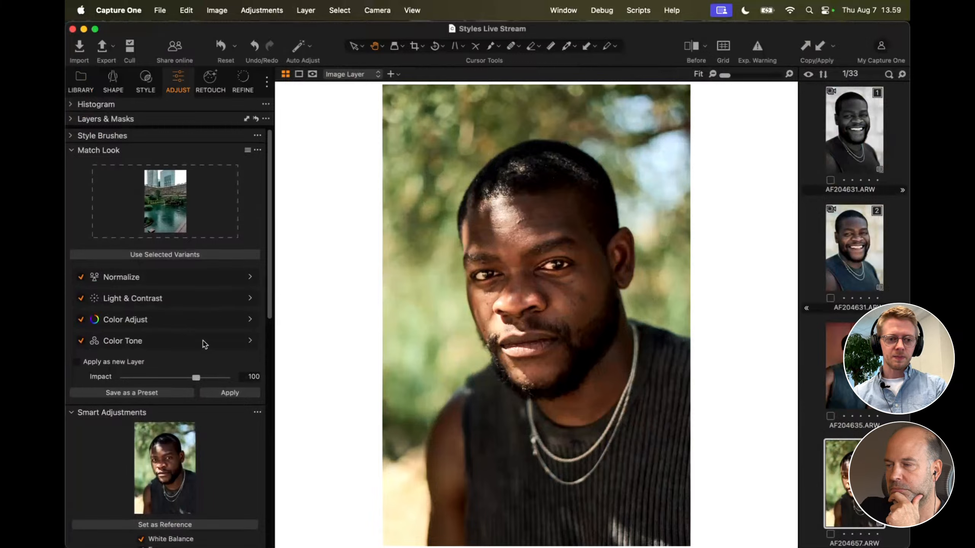
# Step: Apply Smart Adjustments with White Balance and Exposure to AF204635 and the color AF204631, using the current reference
pyautogui.scroll(-2, 202, 344)
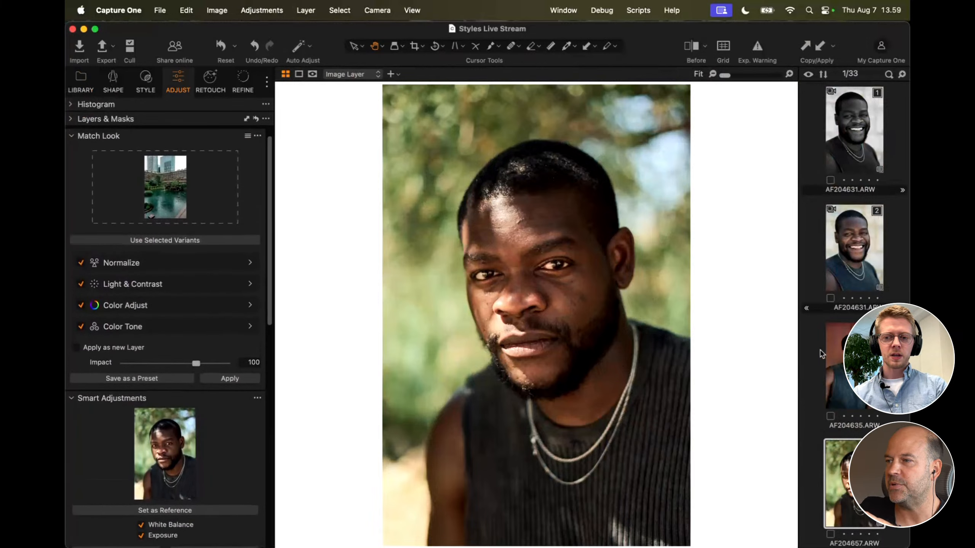
pyautogui.click(849, 365)
pyautogui.keyDown('shift'); pyautogui.click(855, 269); pyautogui.keyUp('shift')
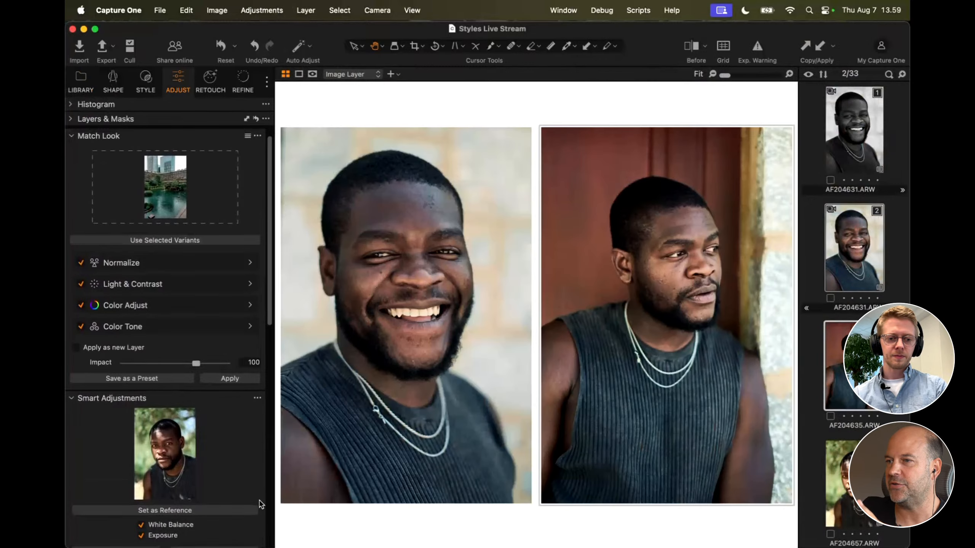
pyautogui.scroll(-3, 231, 469)
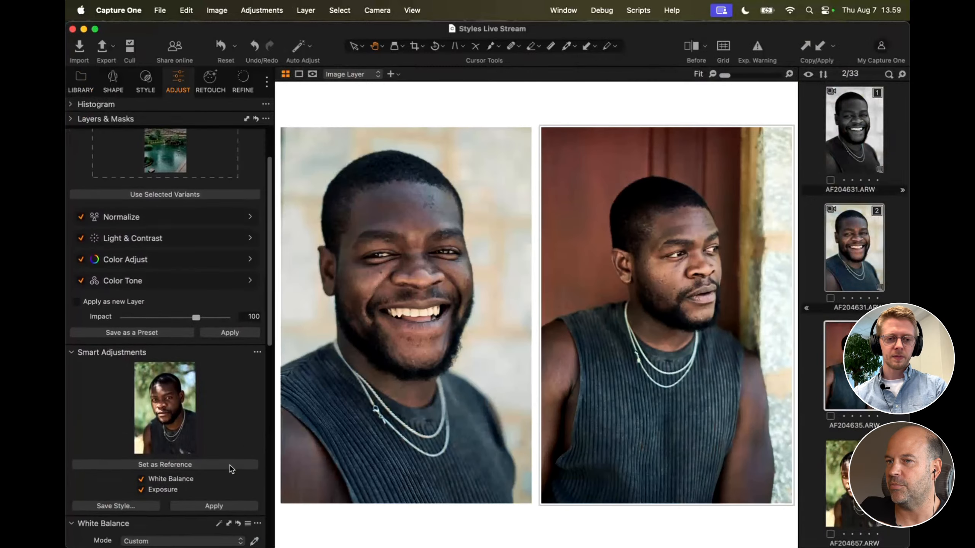
pyautogui.click(220, 507)
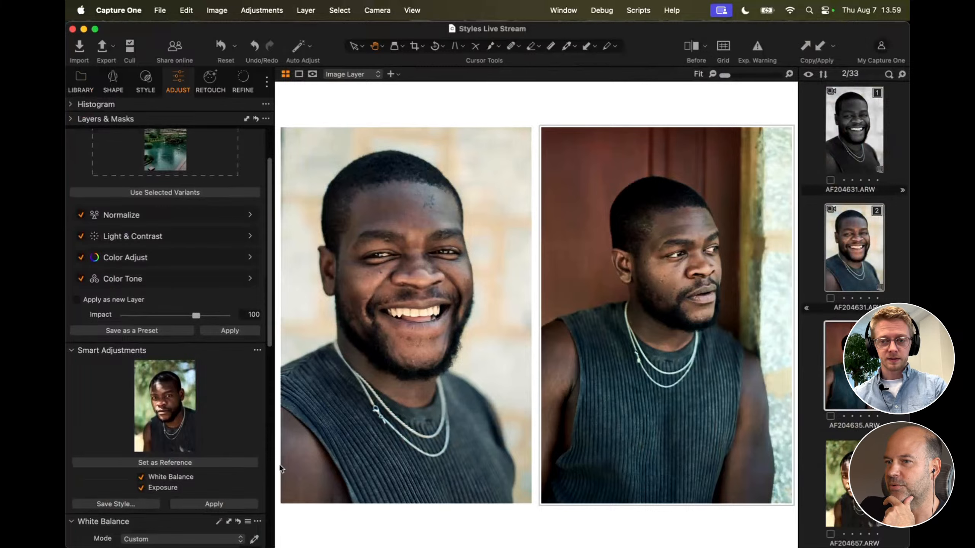
# Step: Apply the pond photo's Match Look to AF204657 at 100 impact and compare the photo before and after
pyautogui.click(893, 469)
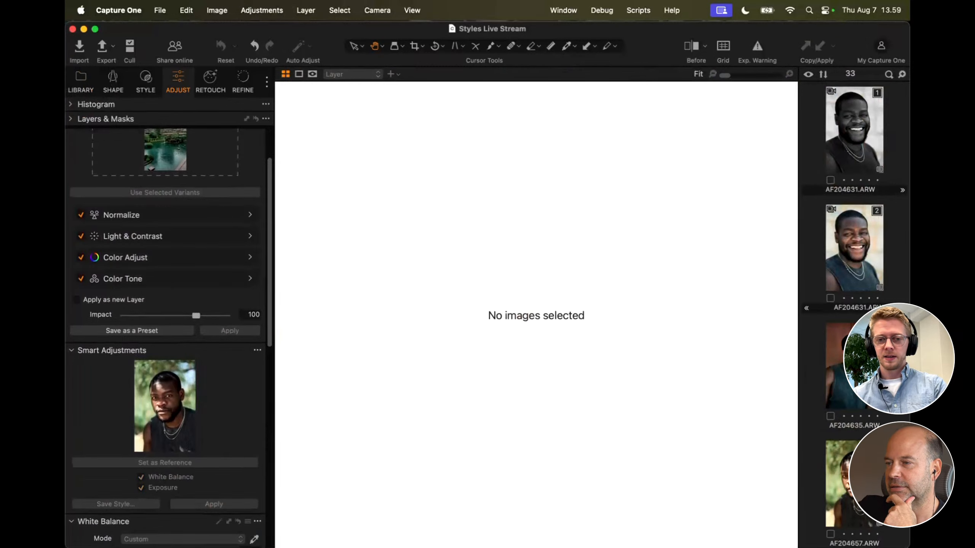
pyautogui.click(853, 484)
pyautogui.scroll(3, 170, 233)
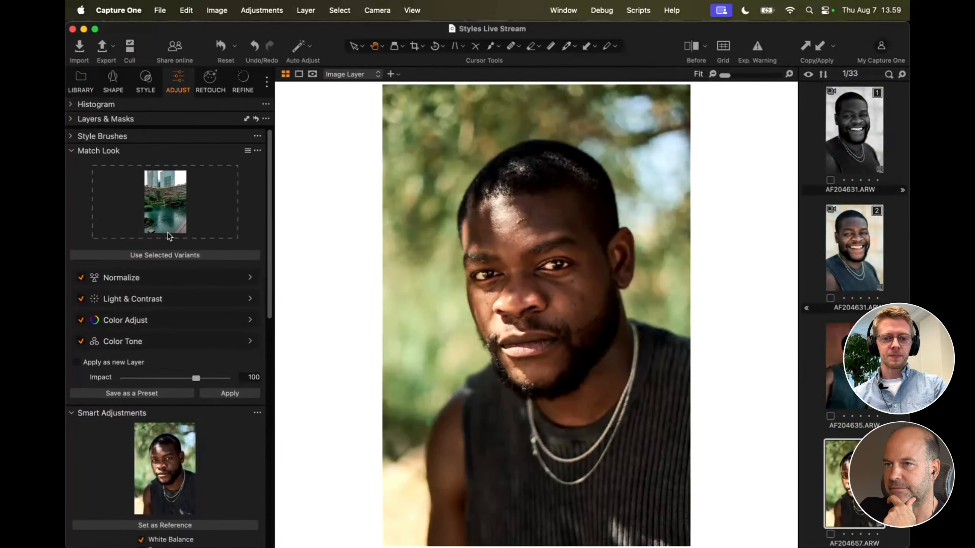
pyautogui.click(230, 393)
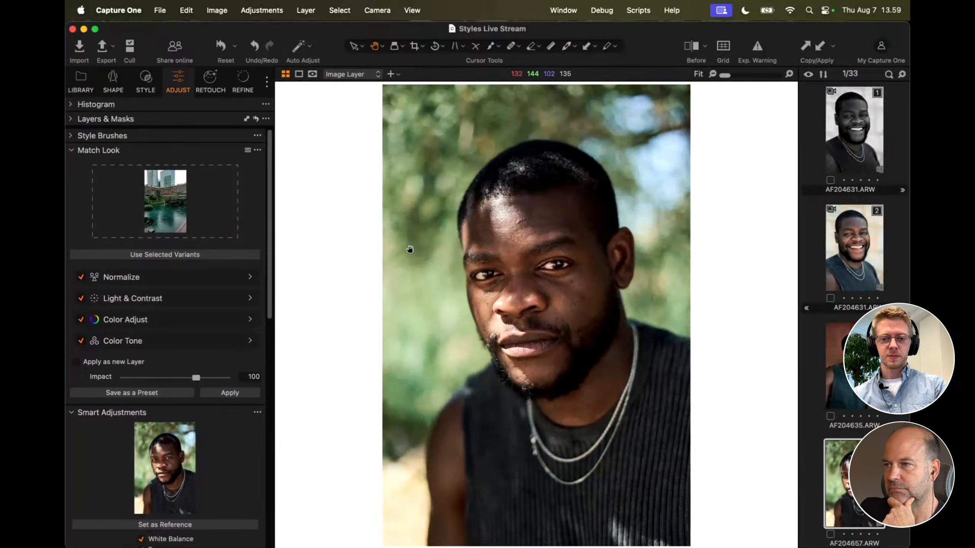
pyautogui.press('y')
pyautogui.moveTo(537, 315); pyautogui.dragTo(365, 291)
pyautogui.press('y')
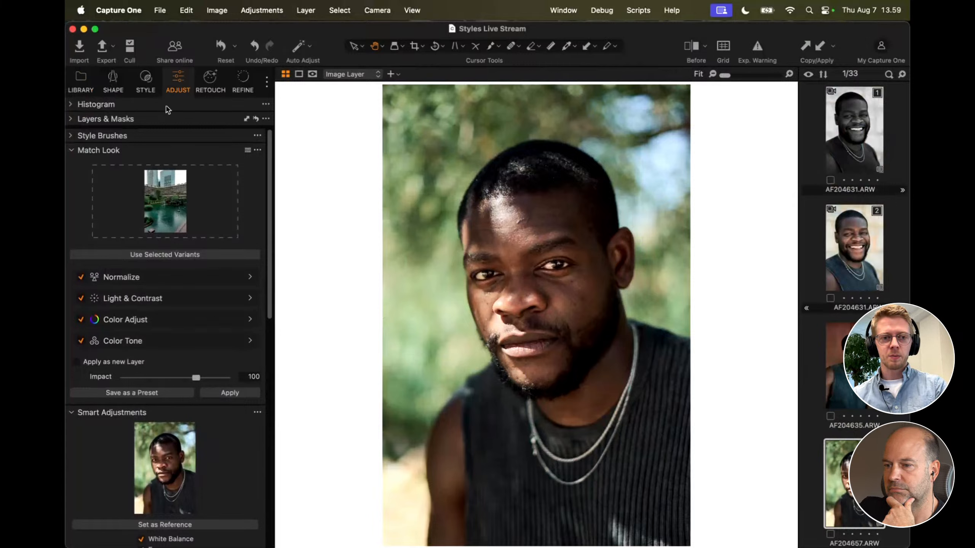
# Step: Start saving a style from AF204657's adjustments, excluding Exposure and White Balance
pyautogui.click(145, 81)
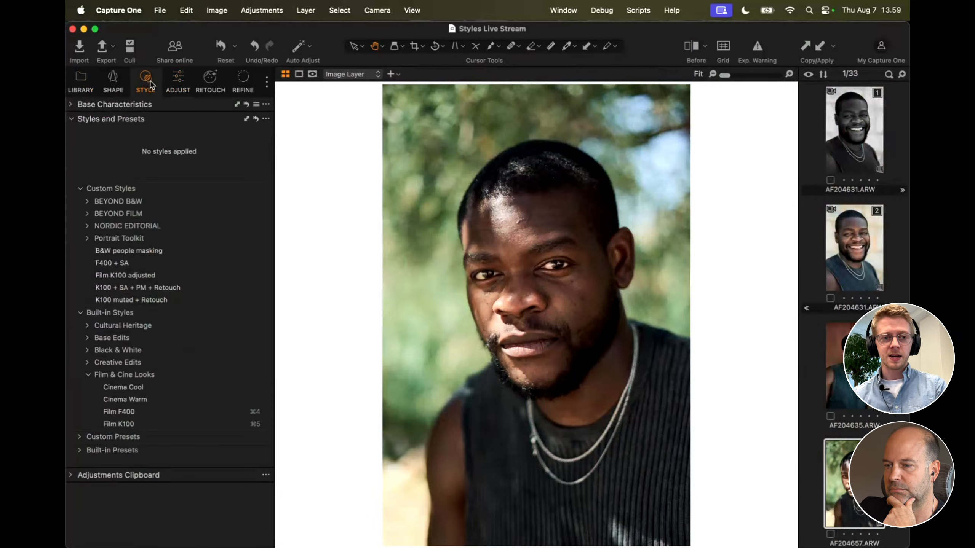
pyautogui.click(265, 120)
pyautogui.click(291, 133)
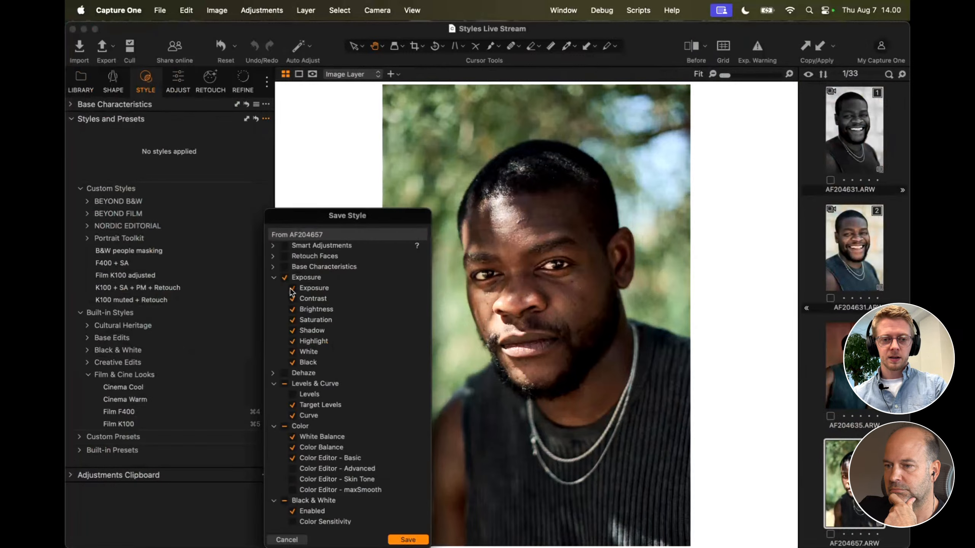
pyautogui.click(293, 437)
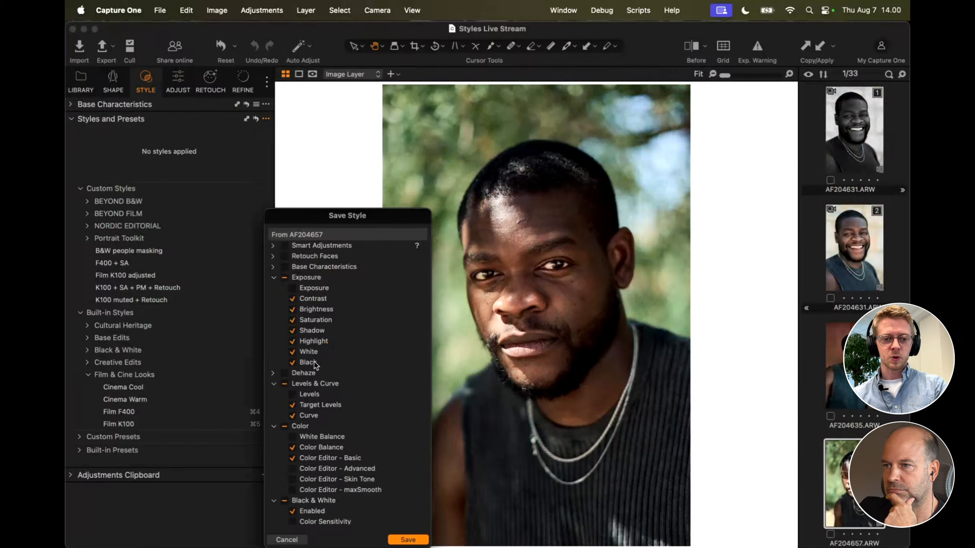
pyautogui.scroll(-3, 317, 360)
pyautogui.scroll(3, 317, 360)
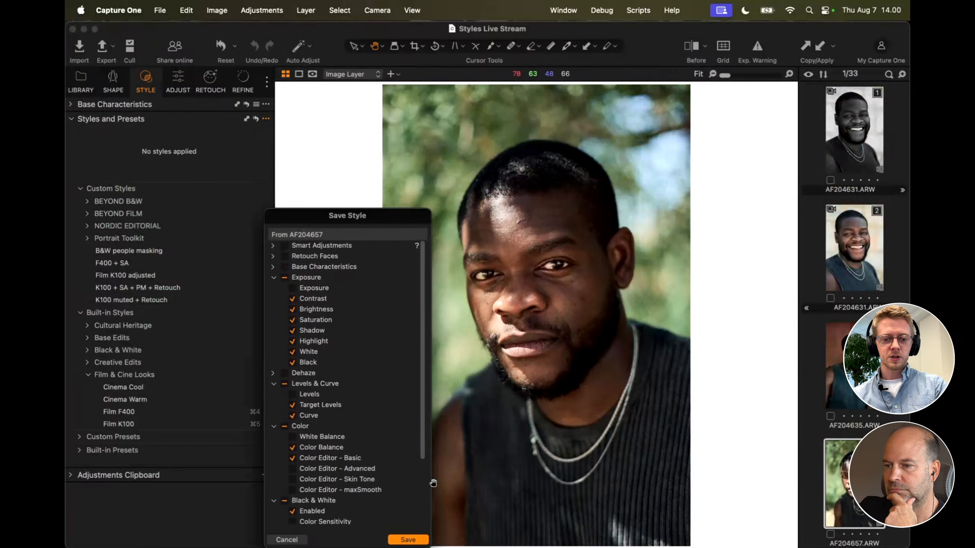
# Step: Save the style in the Styles folder as "Match Look inspired style"
pyautogui.click(408, 540)
pyautogui.write('Match ')
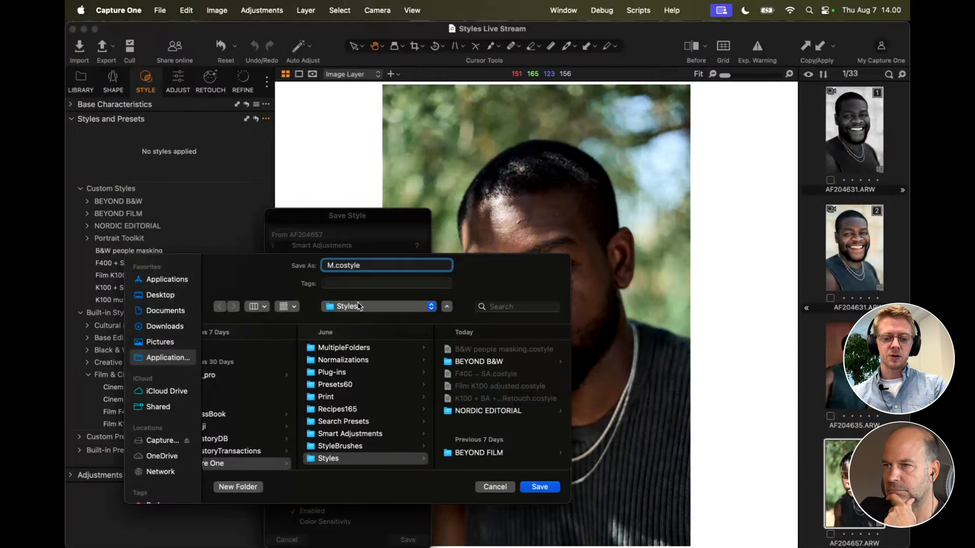
pyautogui.write('Look style')
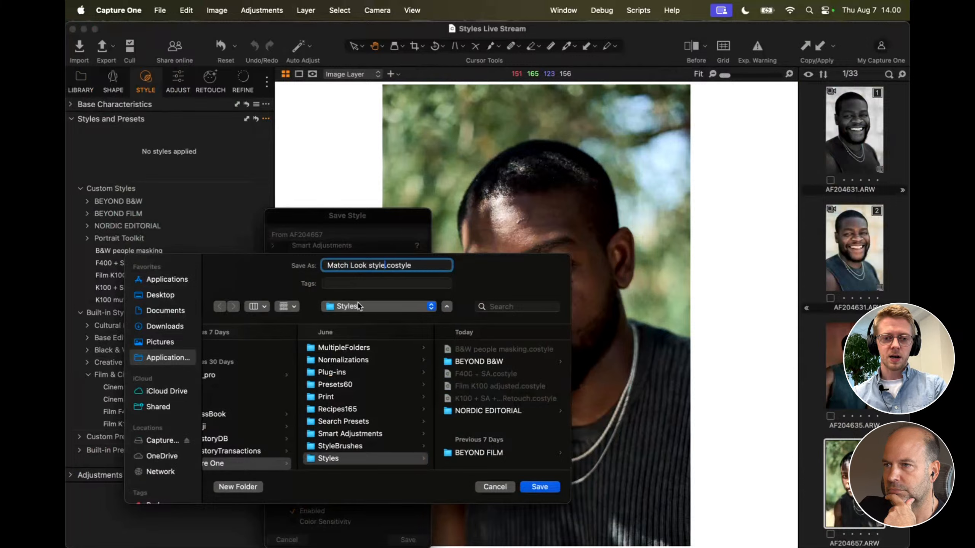
pyautogui.write('inspired')
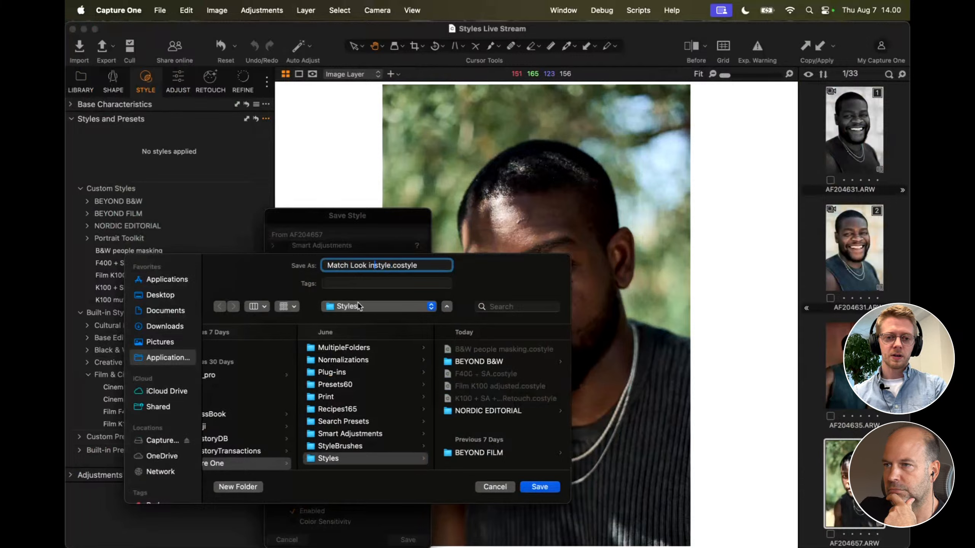
pyautogui.click(549, 488)
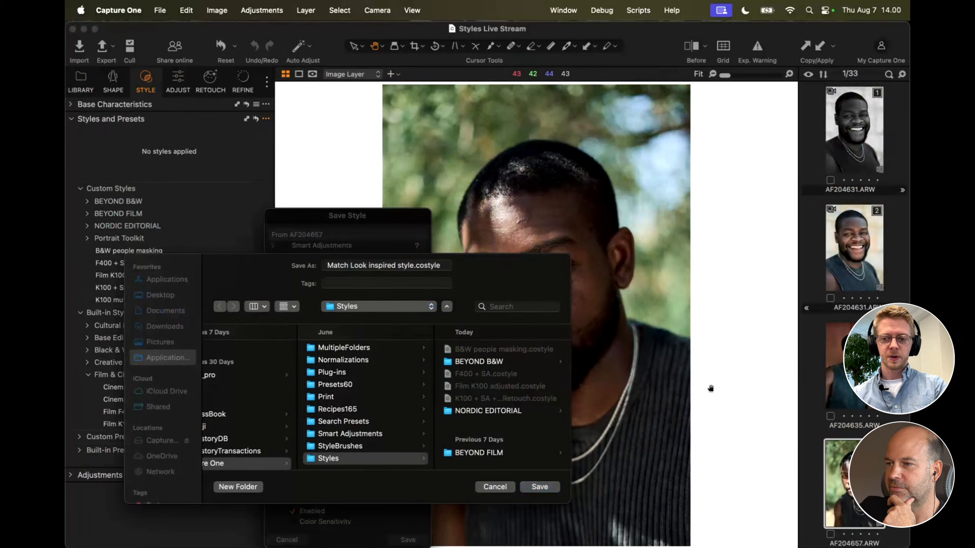
# Step: Reset AF204635 and the color AF204631 and apply the Match Look inspired style to each
pyautogui.press('Left')
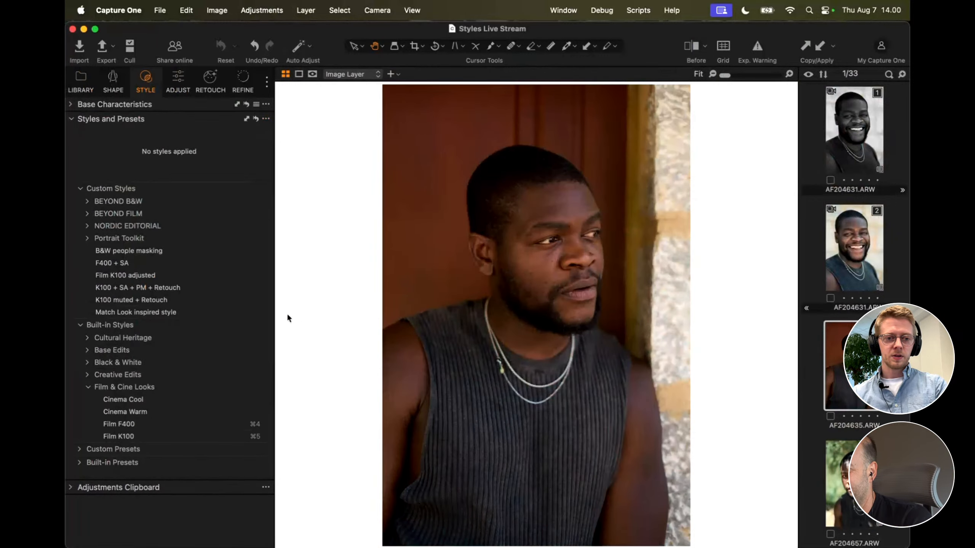
pyautogui.click(245, 319)
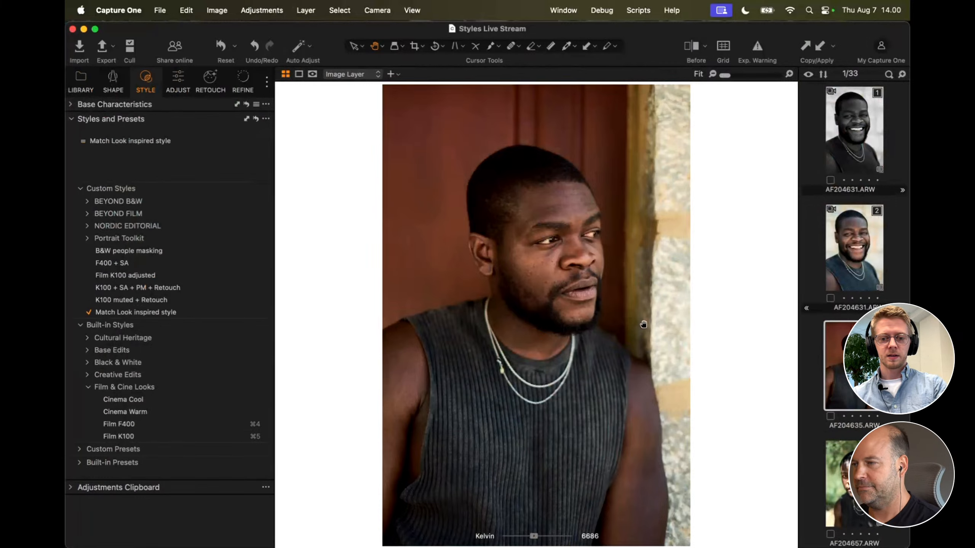
pyautogui.click(863, 252)
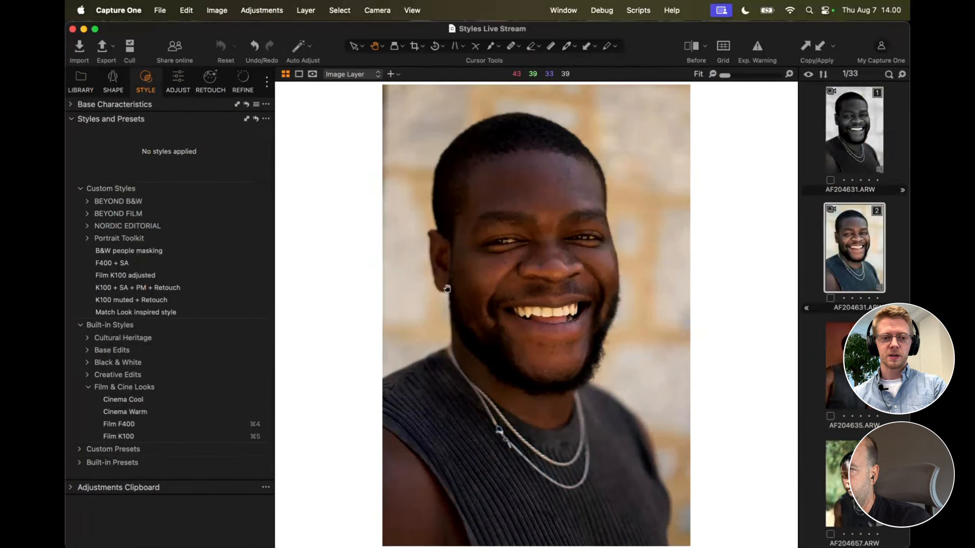
pyautogui.click(236, 313)
# Step: Compare the color AF204631 before and after the style, using both split and full before views
pyautogui.press('y')
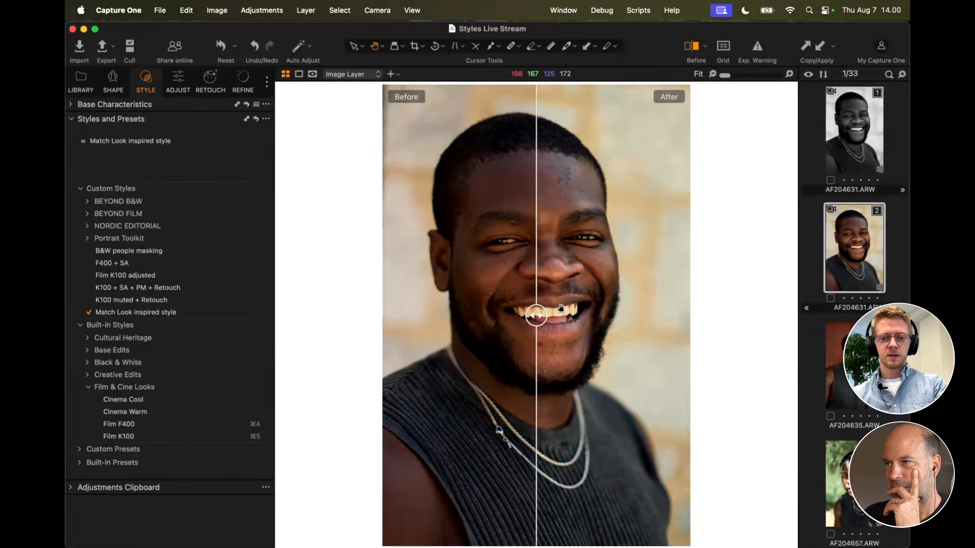
pyautogui.press('y')
pyautogui.press('y')
pyautogui.press('y')
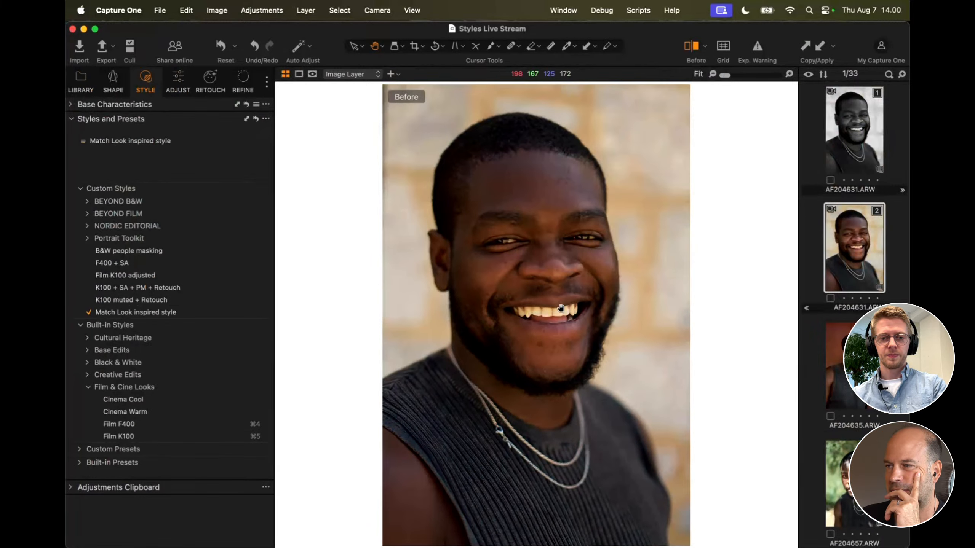
pyautogui.press('y')
# Step: Browse the Match Look collection and set the photo of the man in the orange beanie as the Match Look reference
pyautogui.click(82, 79)
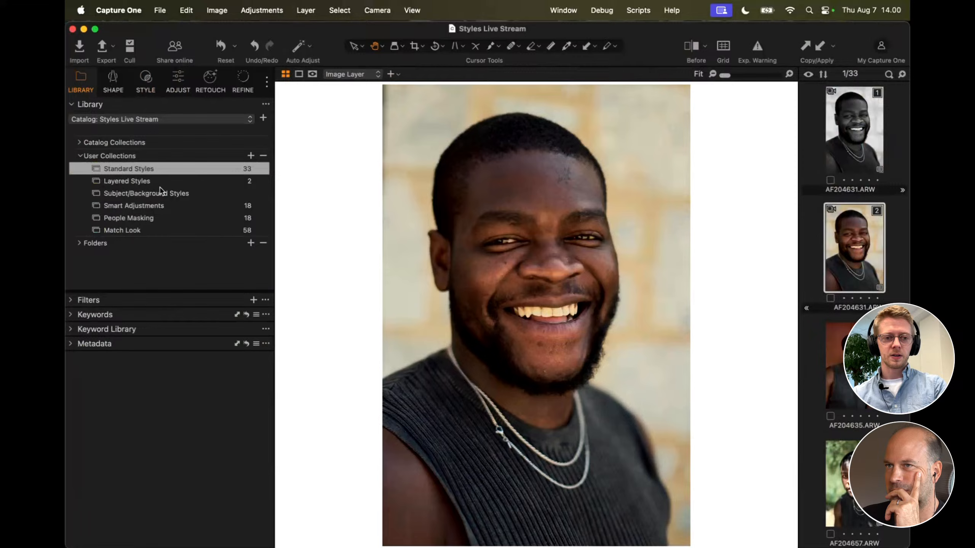
pyautogui.click(167, 230)
pyautogui.press('super+alt+v')
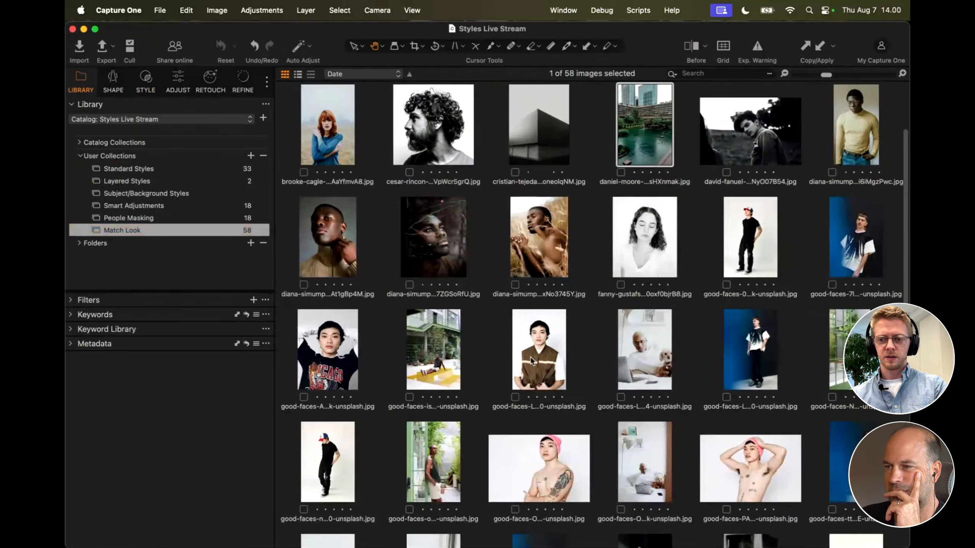
pyautogui.scroll(-5, 531, 361)
pyautogui.scroll(-5, 531, 361)
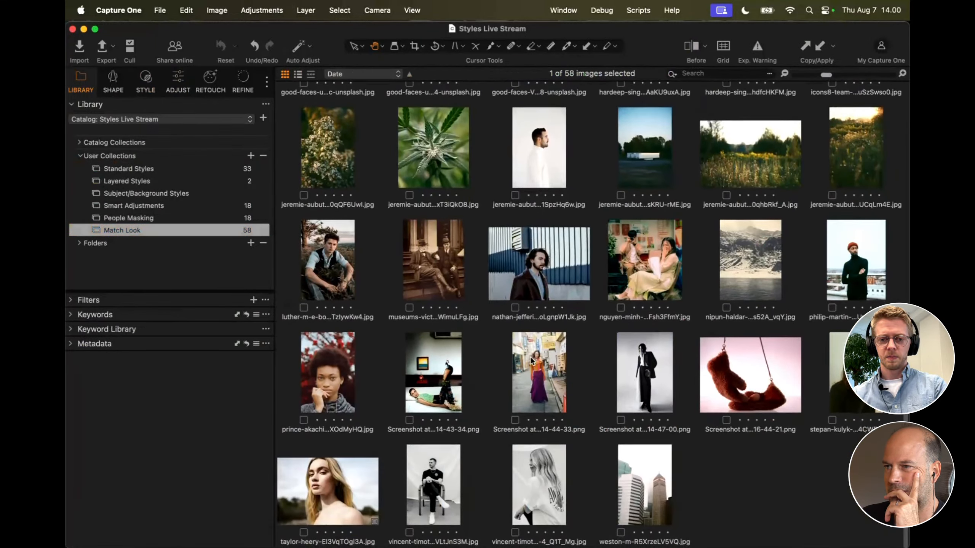
pyautogui.scroll(10, 532, 360)
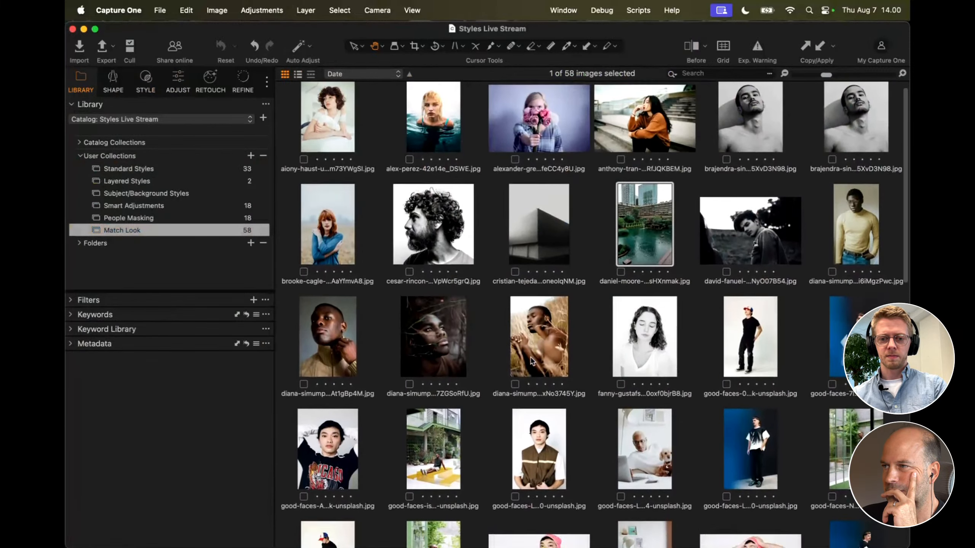
pyautogui.scroll(-5, 531, 361)
pyautogui.scroll(-6, 531, 361)
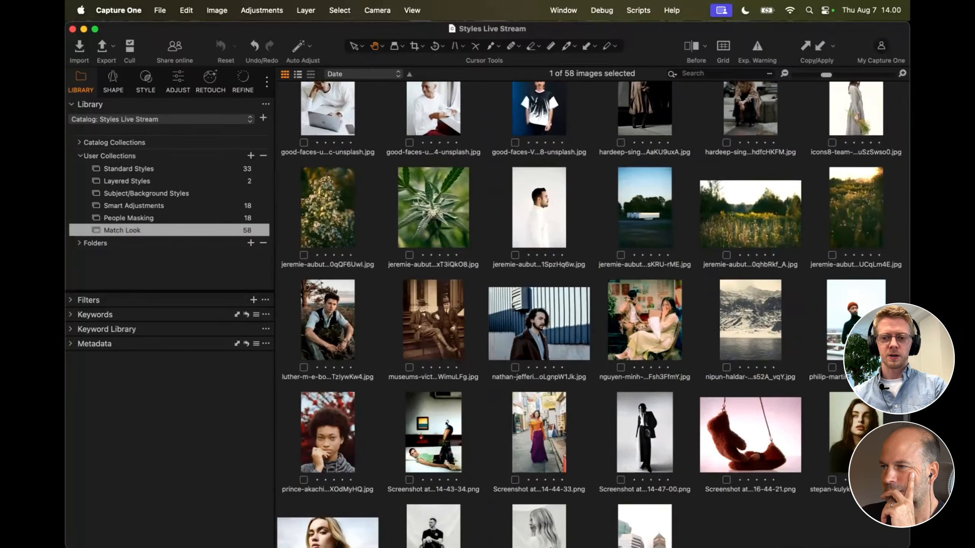
pyautogui.click(857, 331)
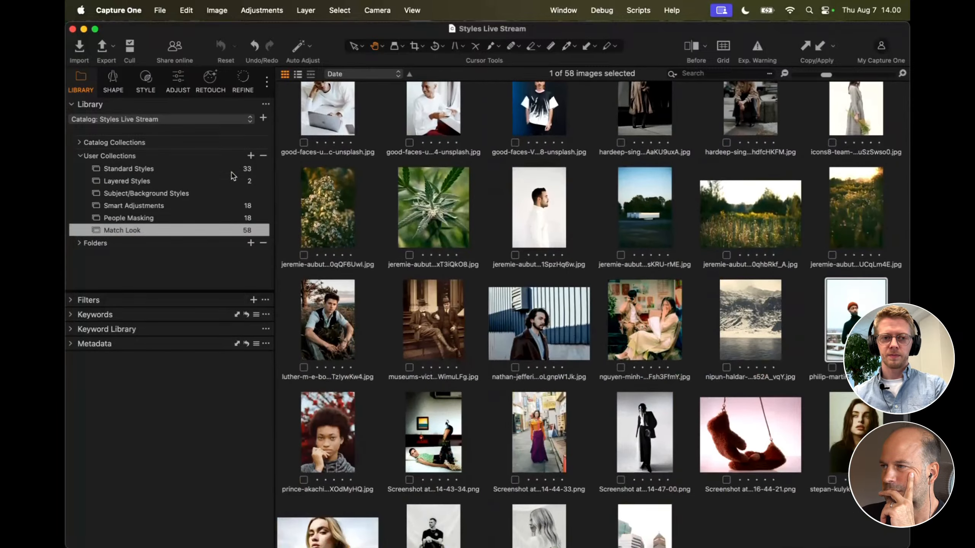
pyautogui.click(179, 85)
pyautogui.click(135, 253)
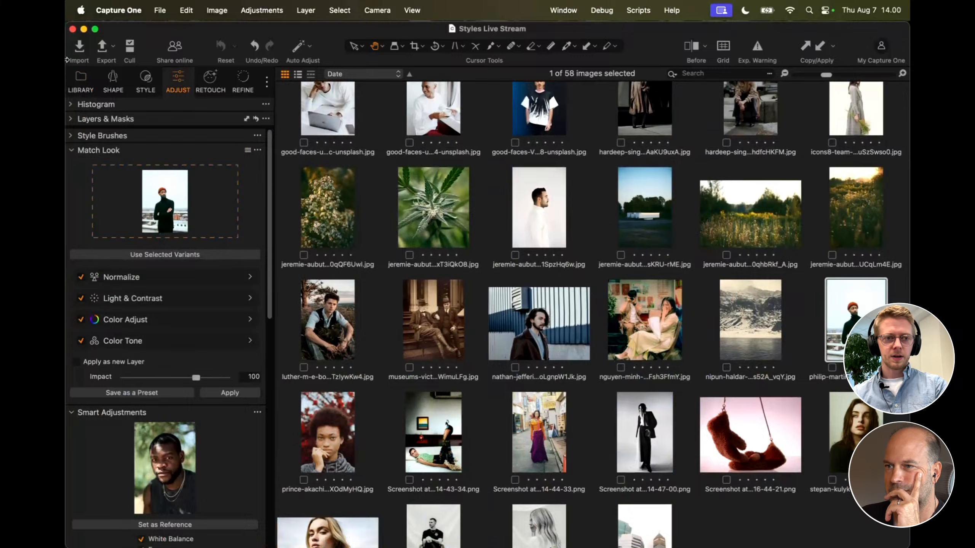
# Step: Open the 0757 rooftop portrait of the model in the white jacket from the Standard Styles collection
pyautogui.click(80, 77)
pyautogui.press('g')
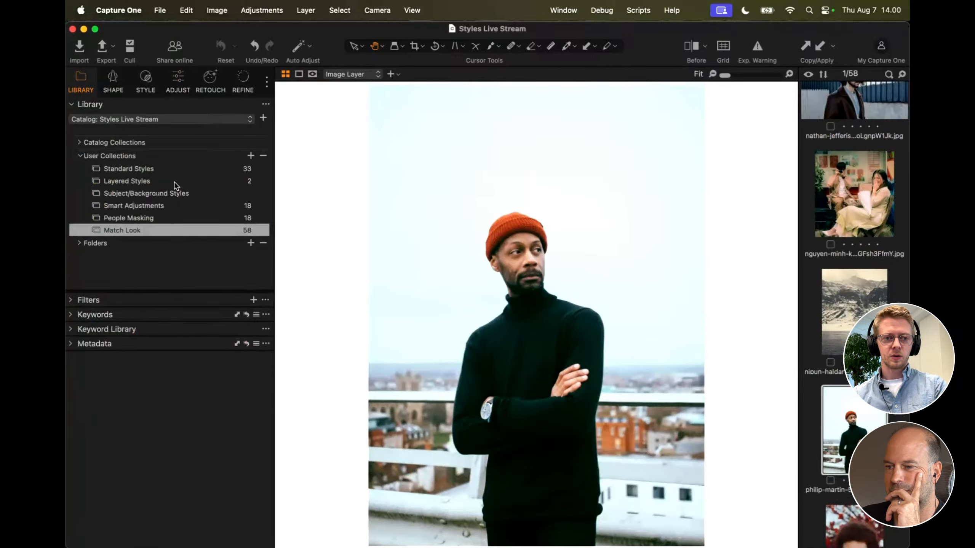
pyautogui.click(158, 169)
pyautogui.press('g')
pyautogui.scroll(2, 499, 308)
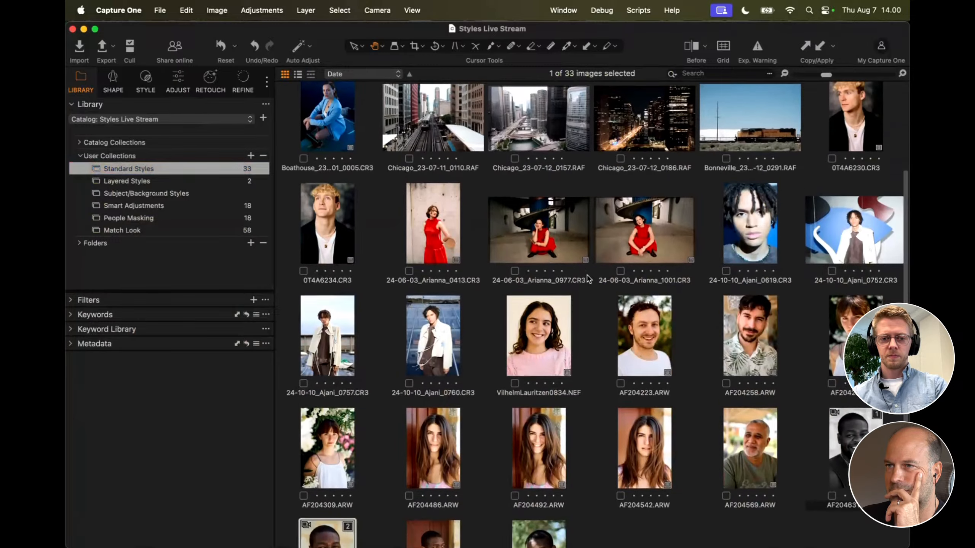
pyautogui.doubleClick(327, 326)
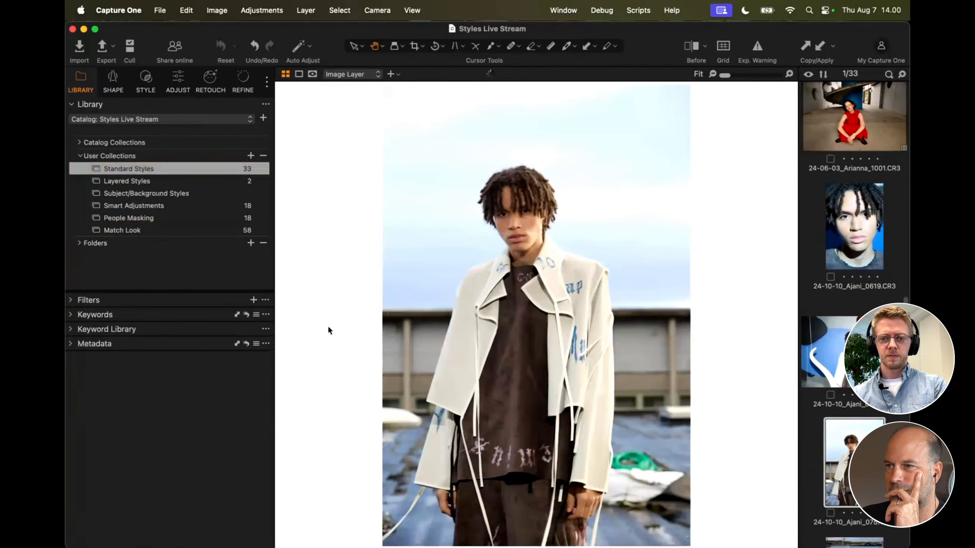
# Step: Apply the beanie photo's look to the rooftop portrait with all Match Look options enabled and compare before and after
pyautogui.click(178, 80)
pyautogui.click(232, 393)
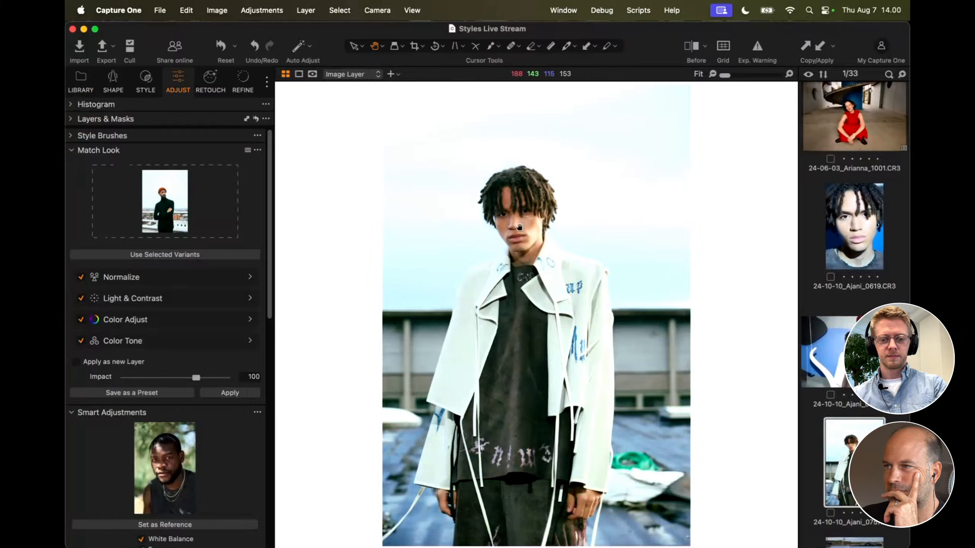
pyautogui.press('y')
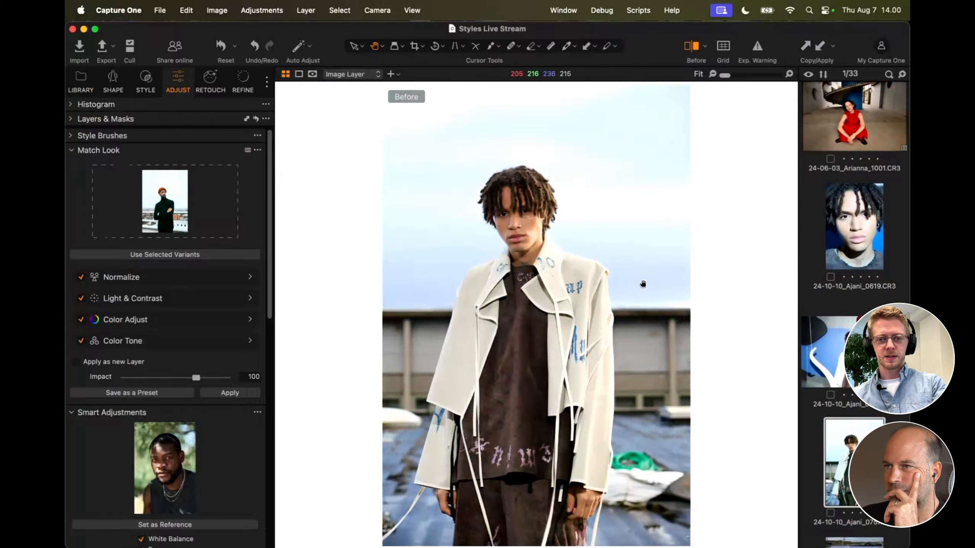
pyautogui.press('y')
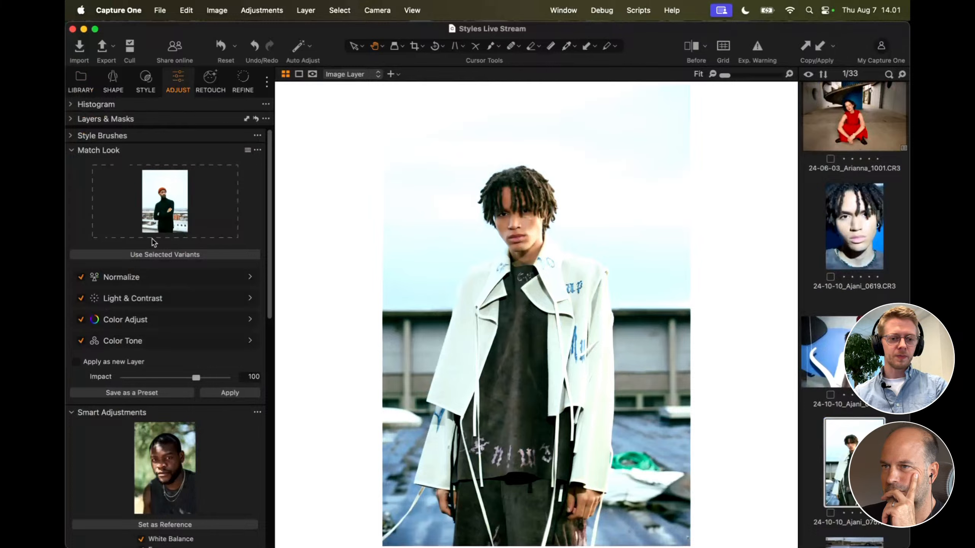
# Step: Set the Exposure tool's Saturation to -15 on the rooftop portrait
pyautogui.click(130, 413)
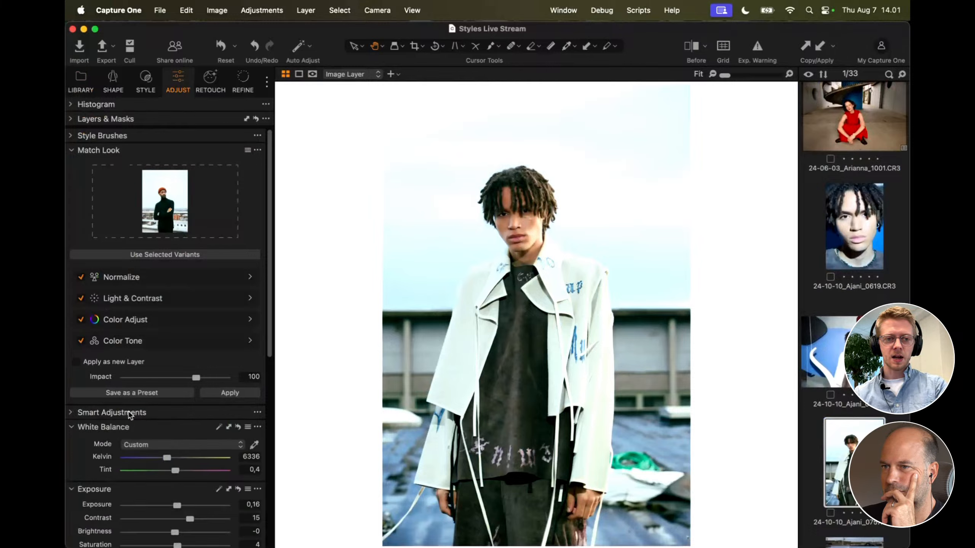
pyautogui.scroll(-3, 154, 422)
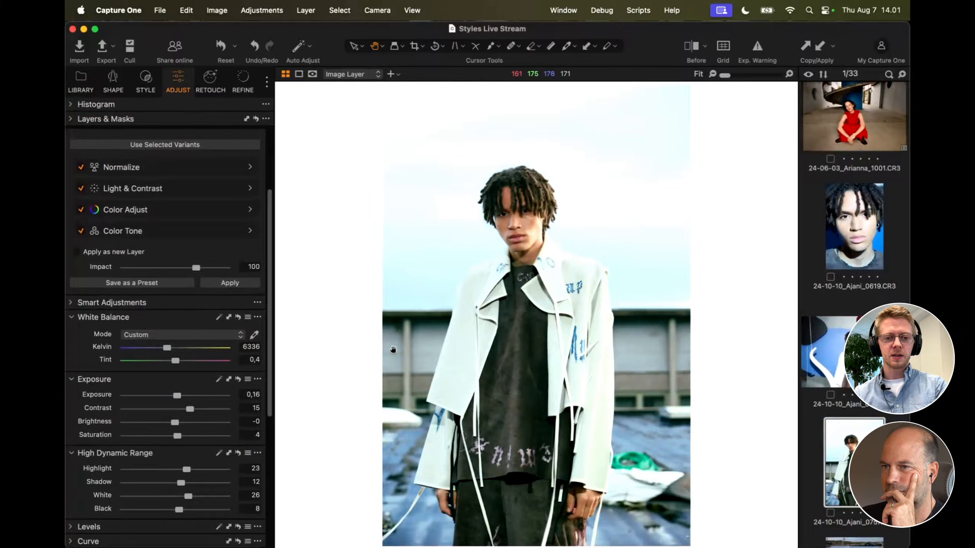
pyautogui.moveTo(177, 438); pyautogui.dragTo(170, 438)
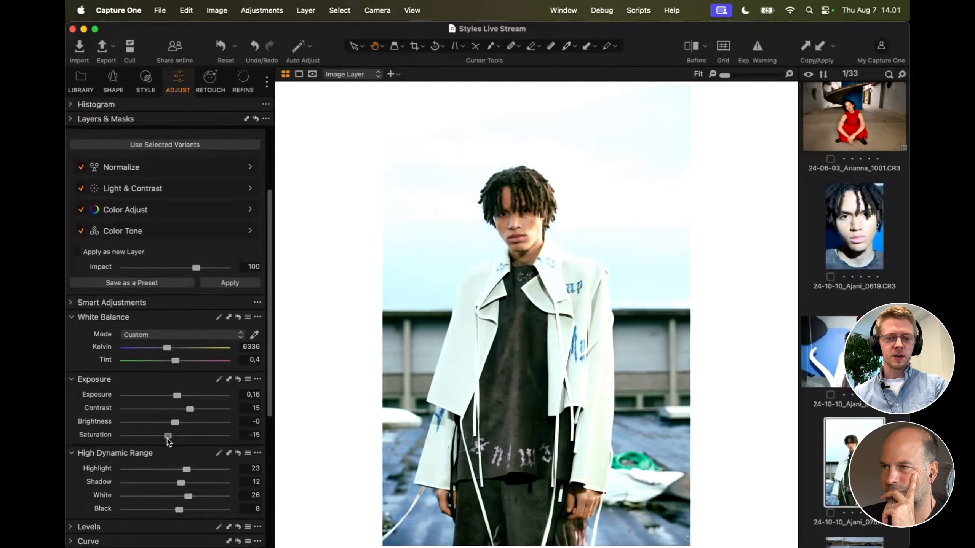
# Step: Add Silver Rich film grain to the rooftop portrait with Impact 55 and Granularity 32, and inspect the face up close
pyautogui.click(232, 91)
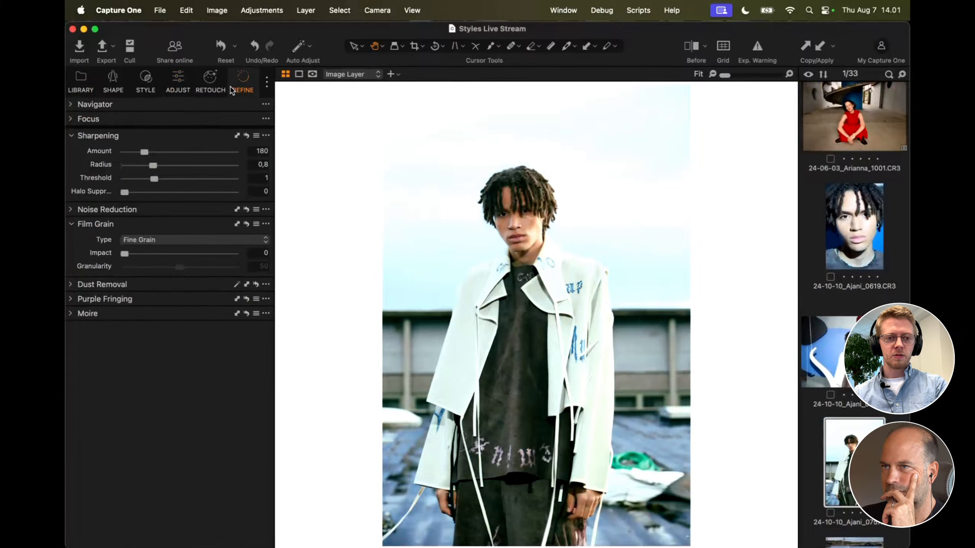
pyautogui.click(137, 240)
pyautogui.click(139, 252)
pyautogui.moveTo(179, 267)
pyautogui.mouseDown()
pyautogui.moveTo(159, 267)
pyautogui.moveTo(185, 254)
pyautogui.mouseUp()
pyautogui.click(455, 225)
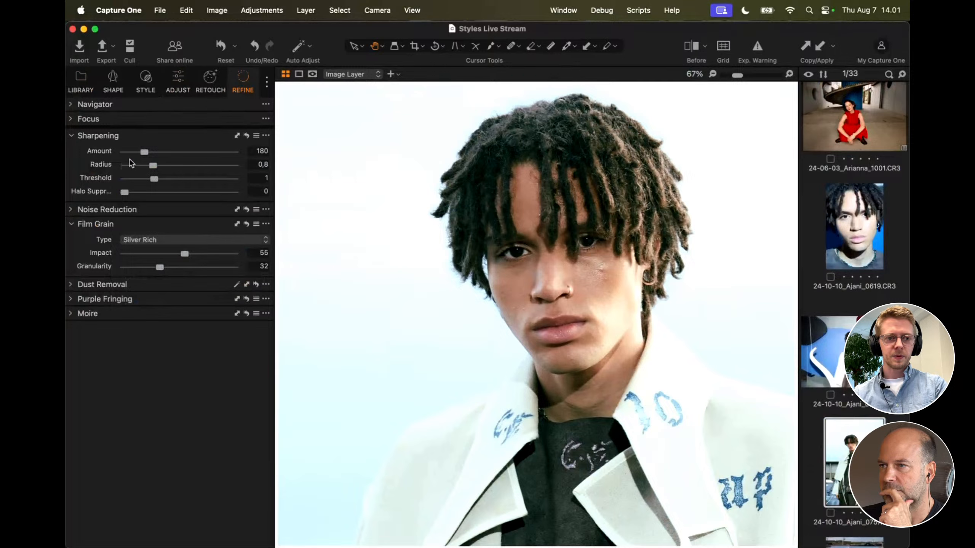
# Step: Reduce the rooftop portrait's sharpening to Amount 39, Radius 1.5 and Threshold 0.5, judging it up close before fitting the whole image
pyautogui.click(144, 152)
pyautogui.moveTo(143, 152); pyautogui.dragTo(88, 153)
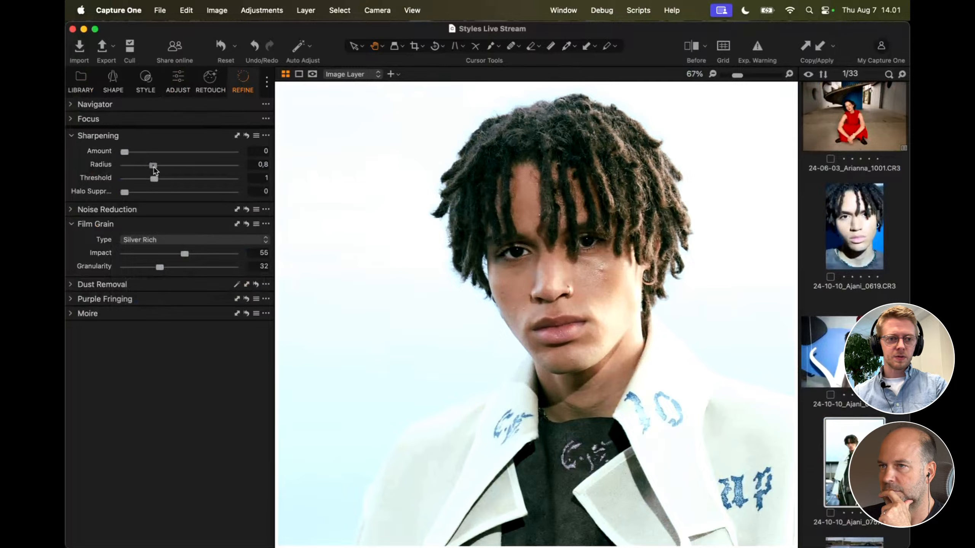
pyautogui.moveTo(153, 168)
pyautogui.mouseDown()
pyautogui.moveTo(143, 169)
pyautogui.moveTo(145, 184)
pyautogui.mouseUp()
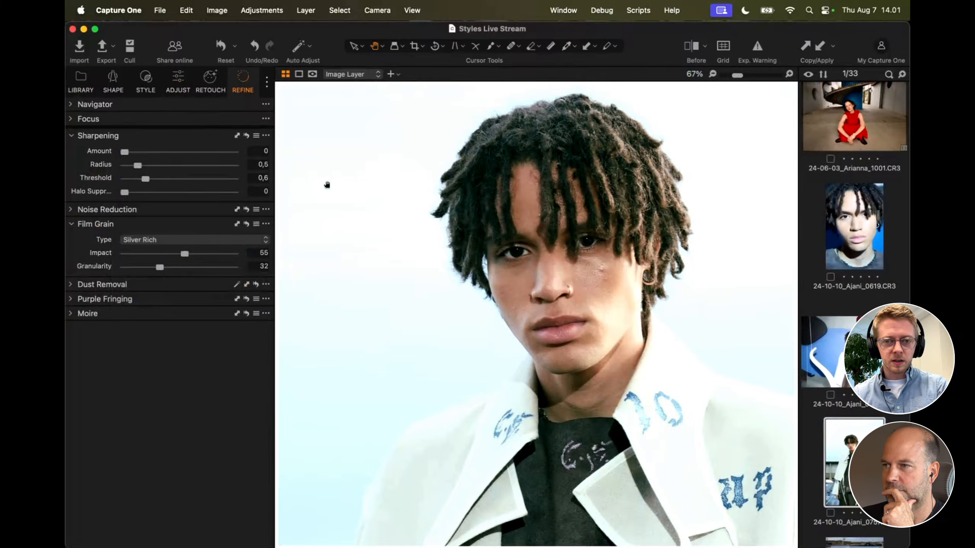
pyautogui.scroll(3, 455, 206)
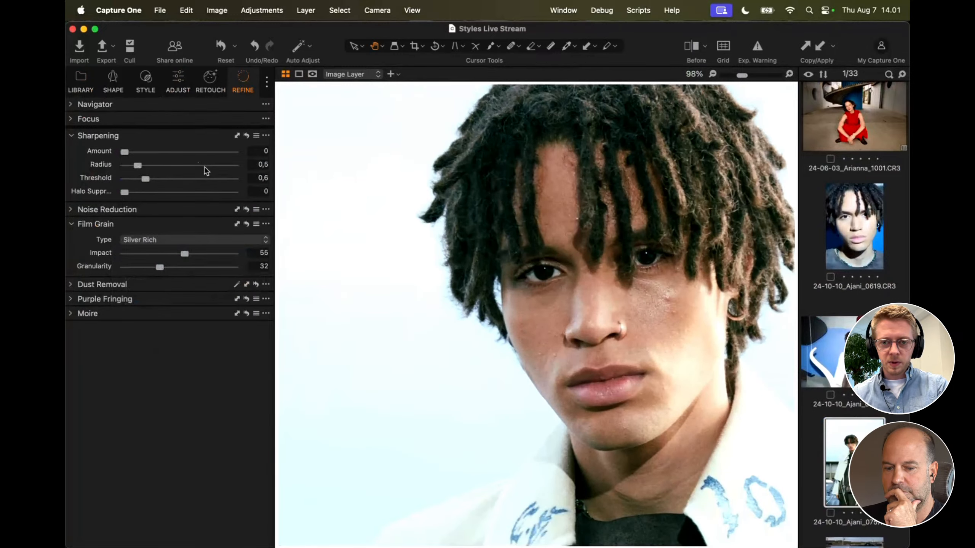
pyautogui.moveTo(204, 166); pyautogui.dragTo(146, 189)
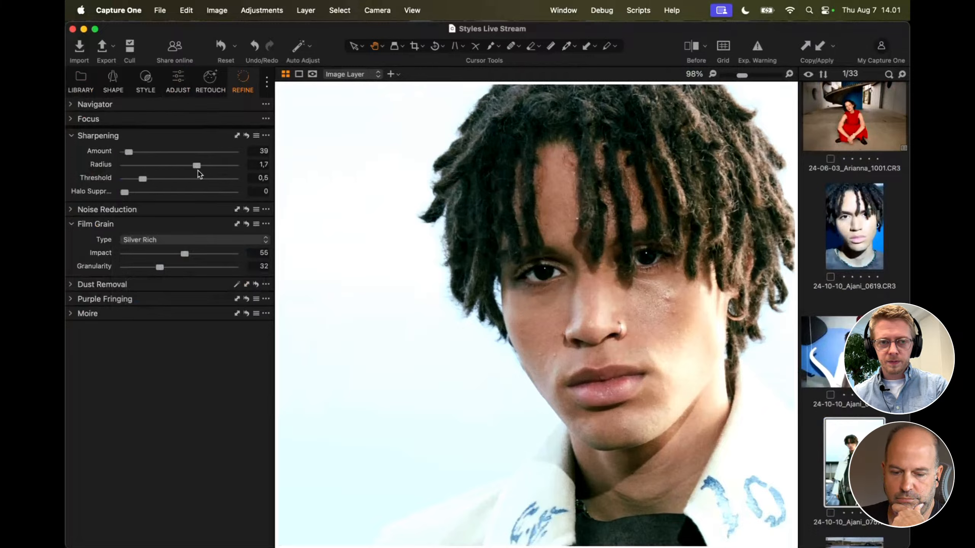
pyautogui.moveTo(196, 169); pyautogui.dragTo(187, 167)
pyautogui.doubleClick(481, 272)
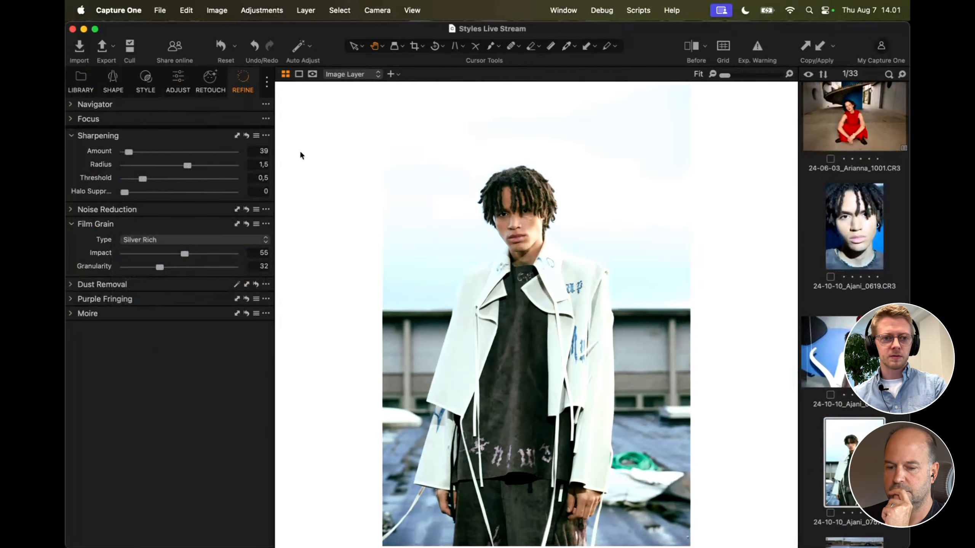
# Step: Save the rooftop portrait's adjustments as a custom style named "Match Look analog style" in the Styles folder
pyautogui.click(153, 83)
pyautogui.click(266, 119)
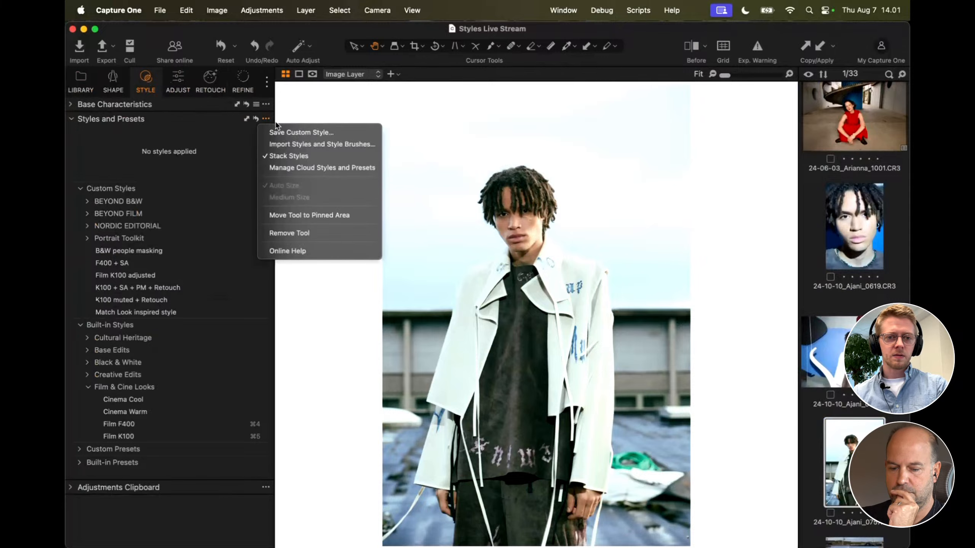
pyautogui.click(283, 133)
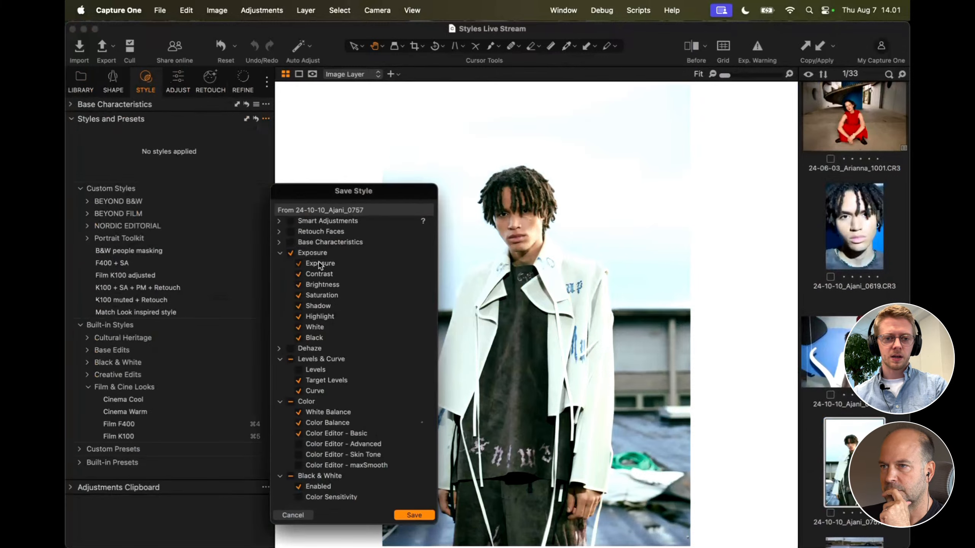
pyautogui.click(412, 515)
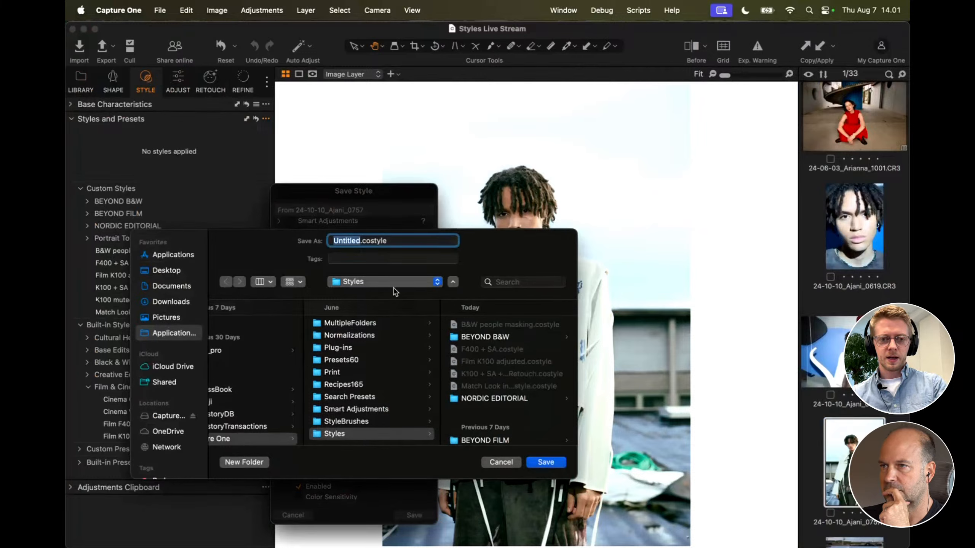
pyautogui.write('Match Look analog sty')
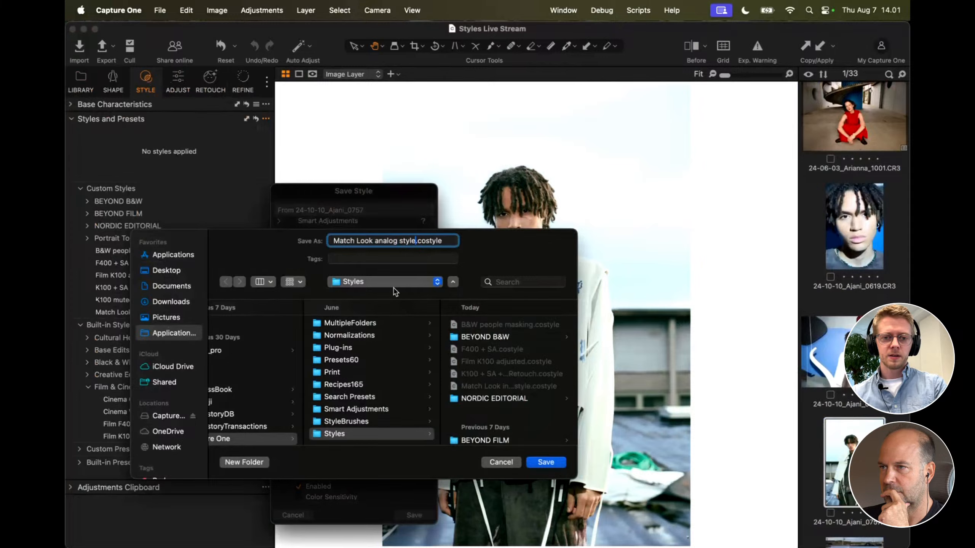
pyautogui.click(546, 462)
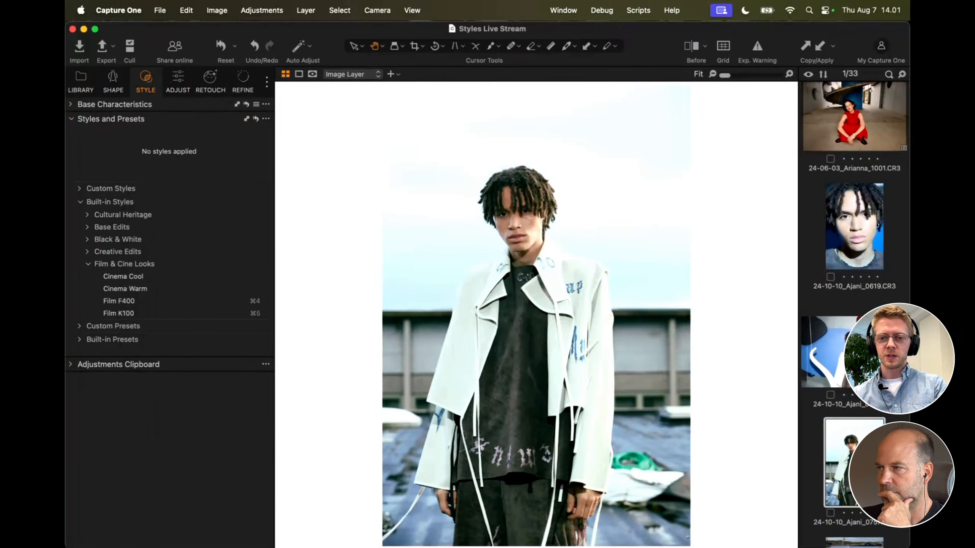
# Step: Apply the Match Look analog style to the 0752 portrait and set its Exposure to -0.82 and white balance to 7168 Kelvin
pyautogui.press('Left')
pyautogui.click(112, 188)
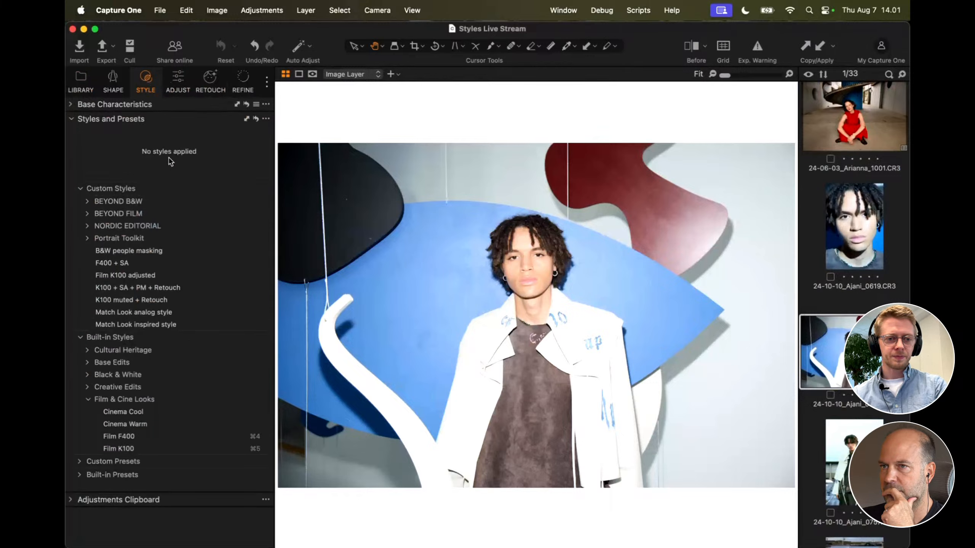
pyautogui.click(234, 313)
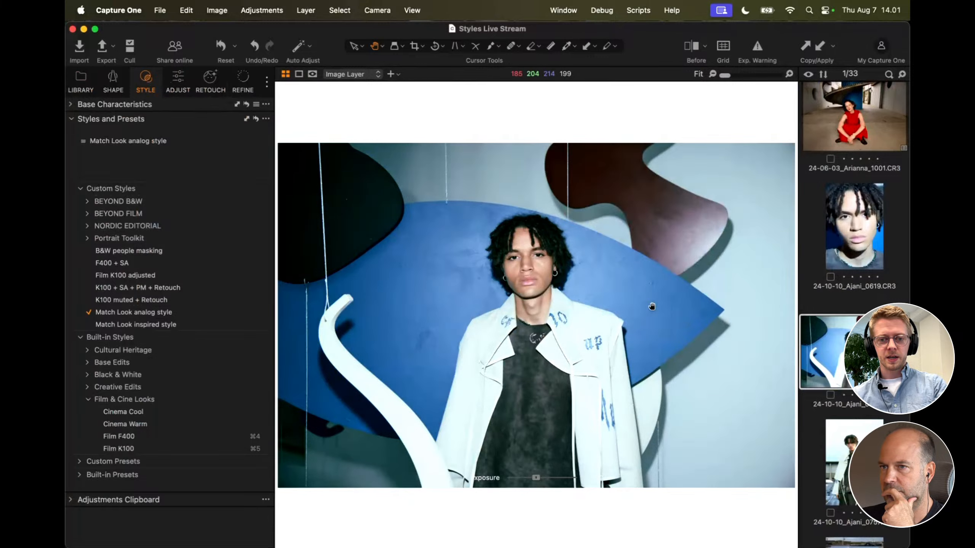
pyautogui.press('t')
pyautogui.scroll(3, 652, 306)
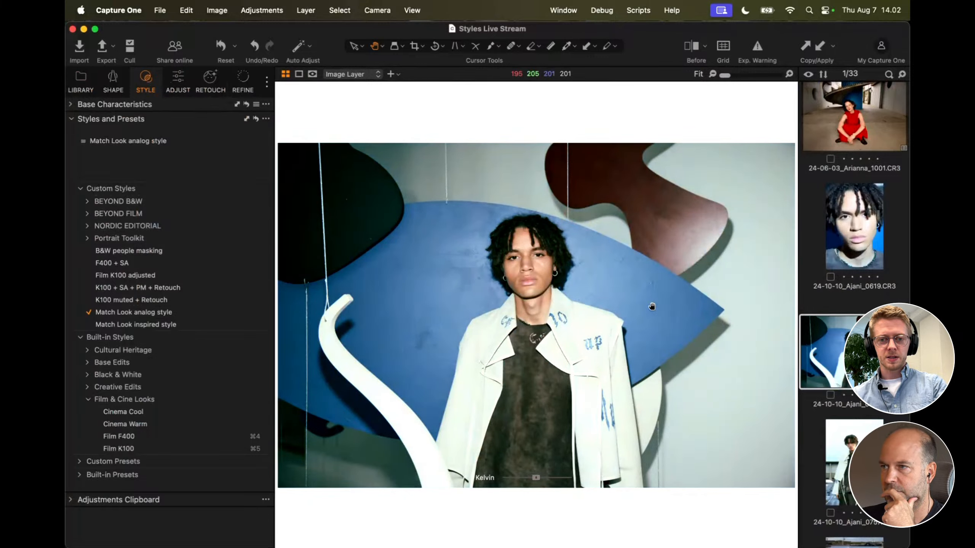
# Step: Set the 0752 portrait as the Smart Adjustments reference with White Balance and Exposure enabled
pyautogui.click(176, 84)
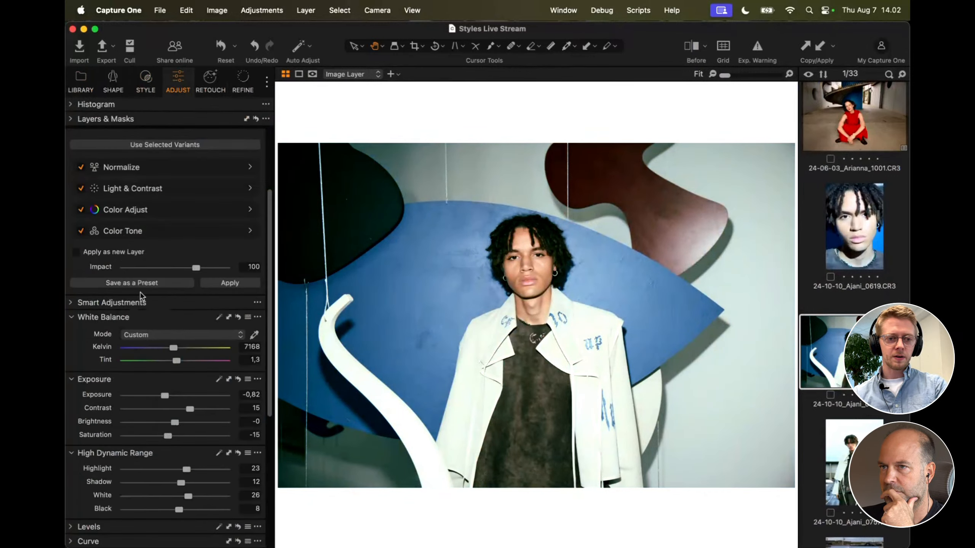
pyautogui.click(131, 303)
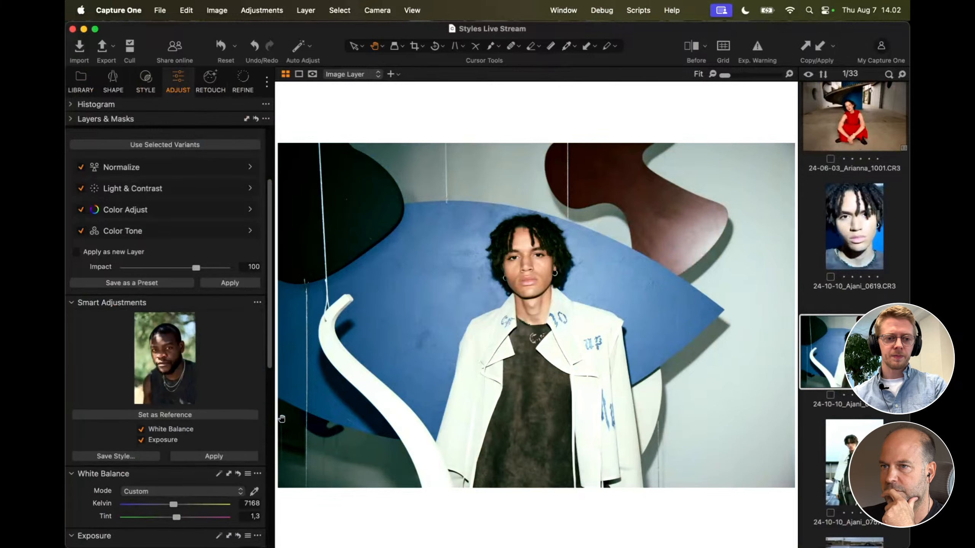
pyautogui.click(204, 415)
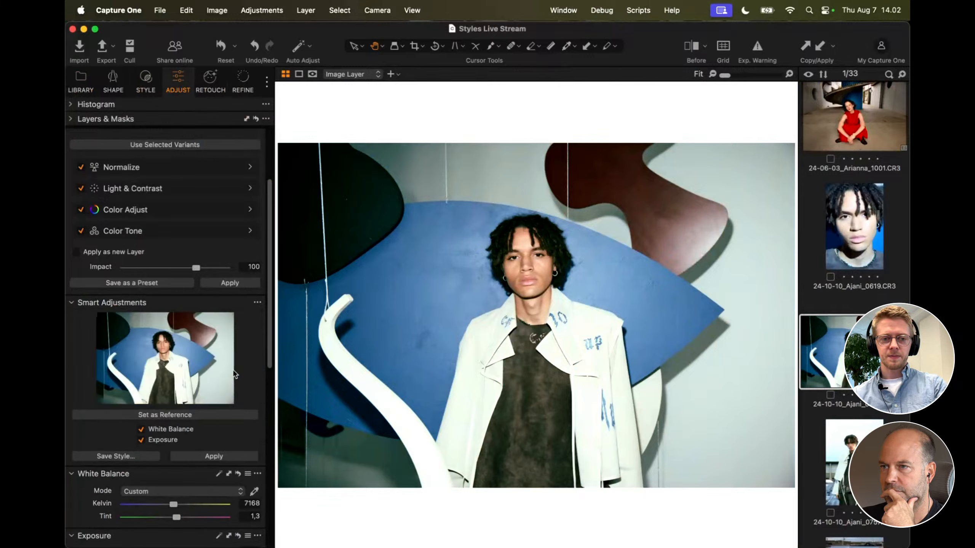
# Step: Save a style including Smart White Balance and Smart Exposure from the 0752 portrait as "Match Look analog style + SA"
pyautogui.click(125, 456)
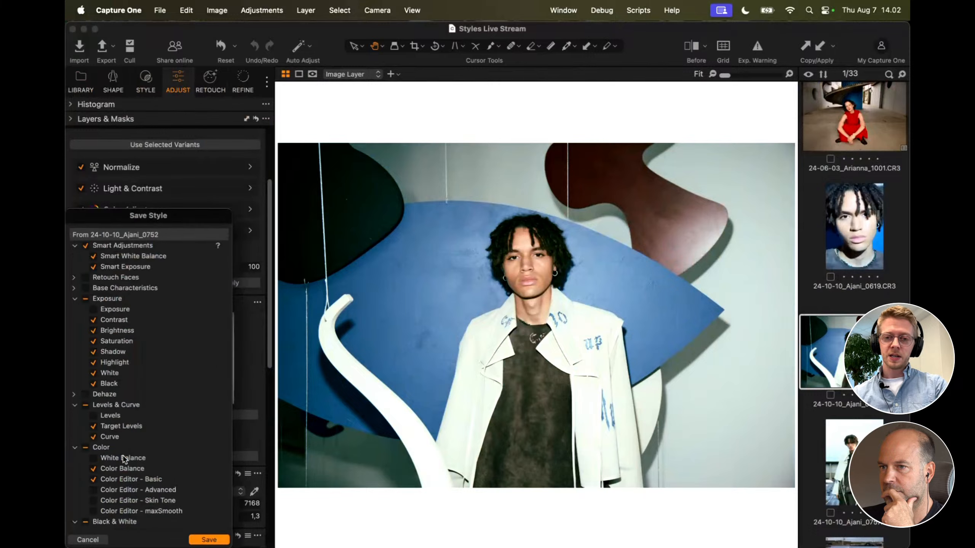
pyautogui.click(210, 540)
pyautogui.scroll(-2, 470, 397)
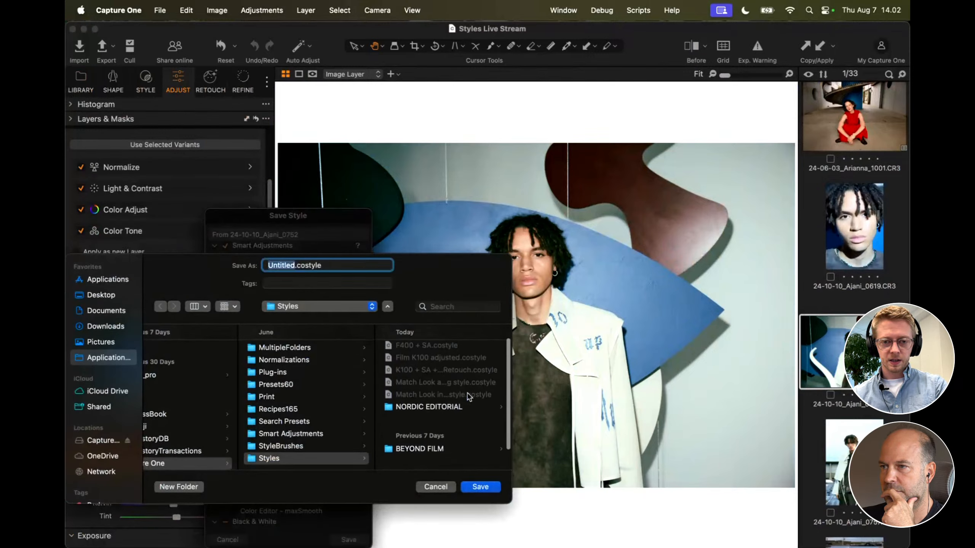
pyautogui.scroll(2, 470, 397)
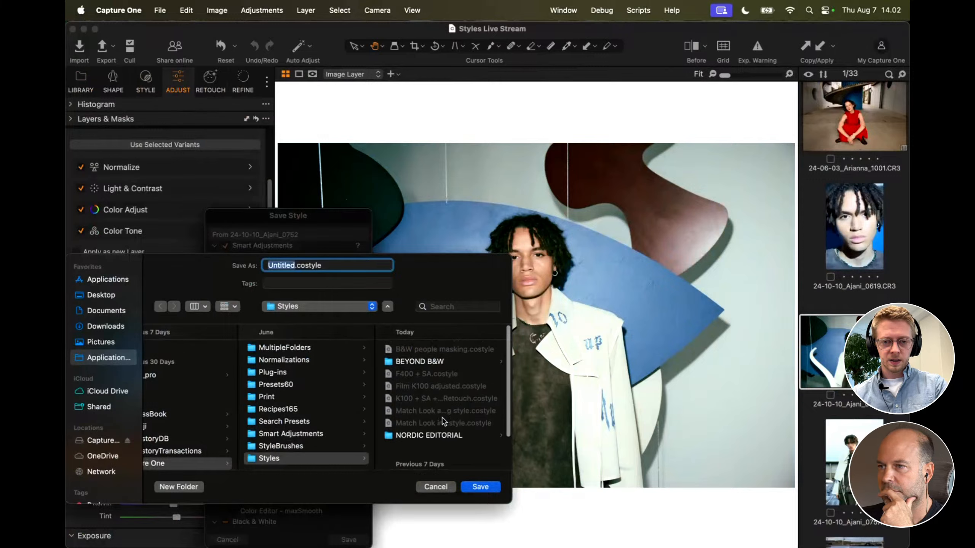
pyautogui.click(461, 412)
pyautogui.click(350, 266)
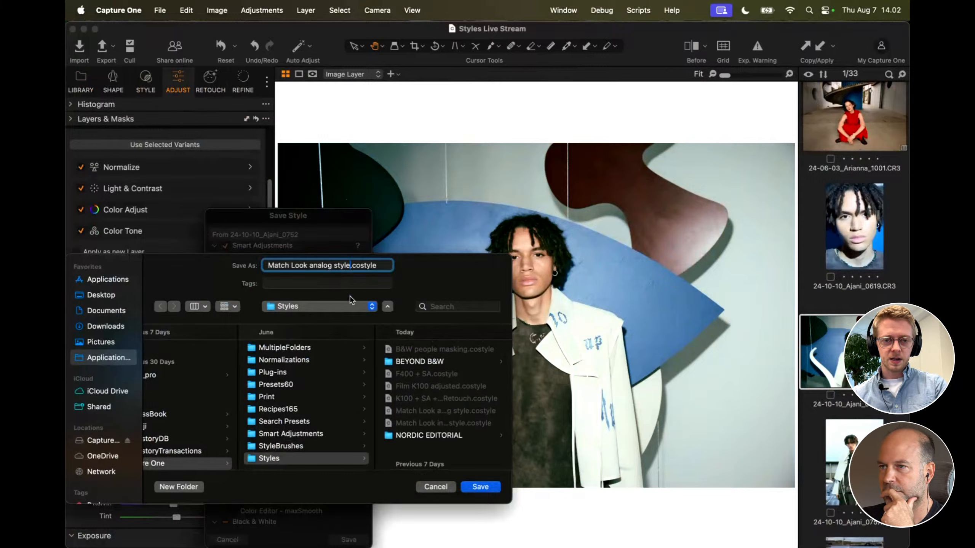
pyautogui.write('+ SA')
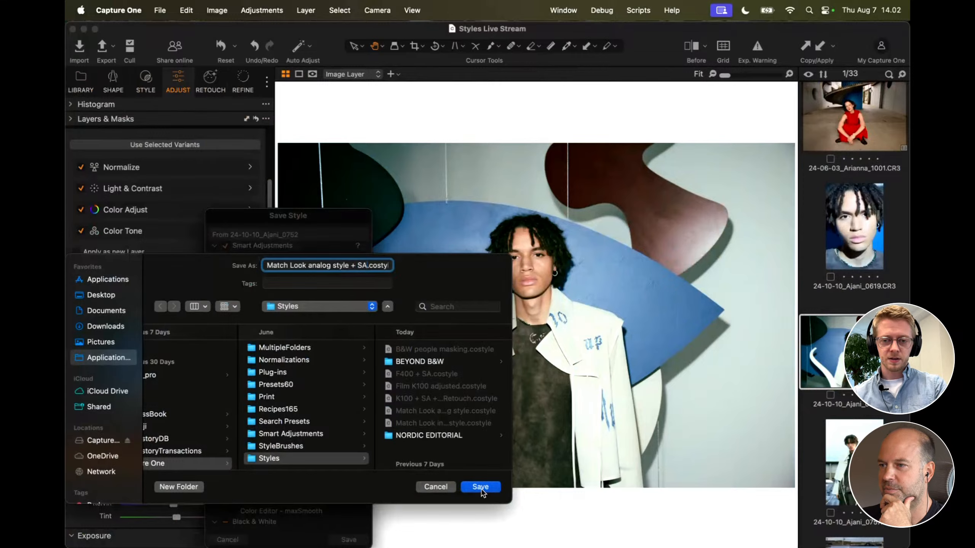
pyautogui.click(481, 487)
# Step: Open the 0619 close-up portrait and apply the custom style "Match Look analog style + SA" to it
pyautogui.press('Down')
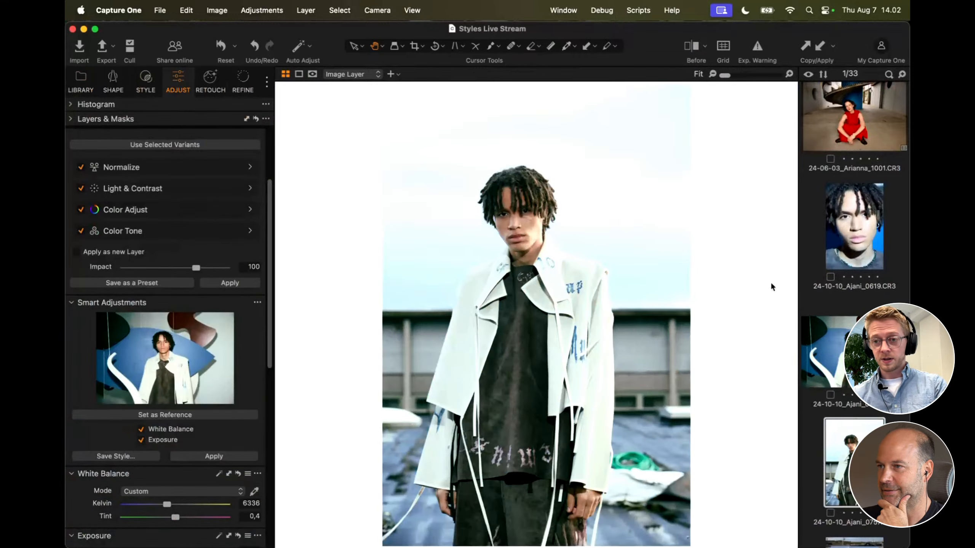
pyautogui.click(850, 248)
pyautogui.press('g')
pyautogui.press('g')
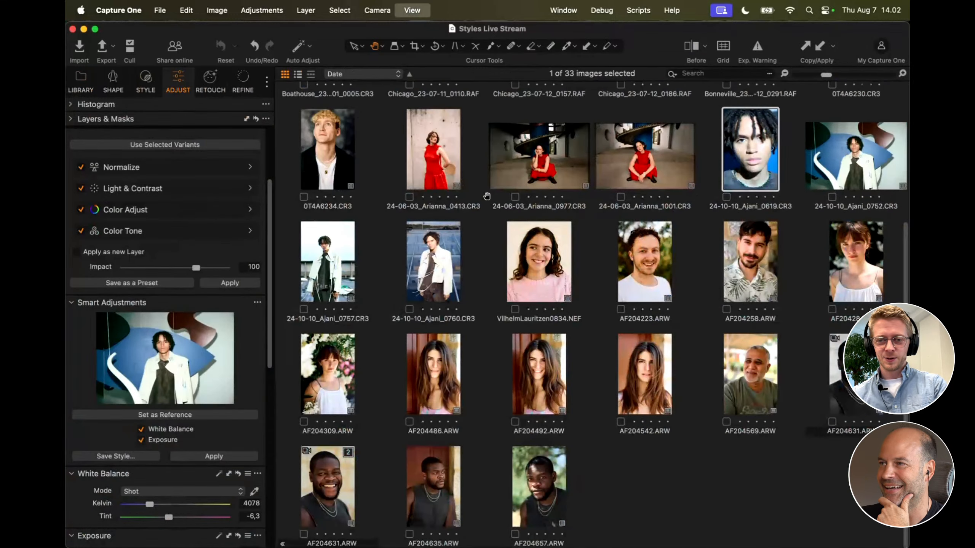
pyautogui.click(157, 84)
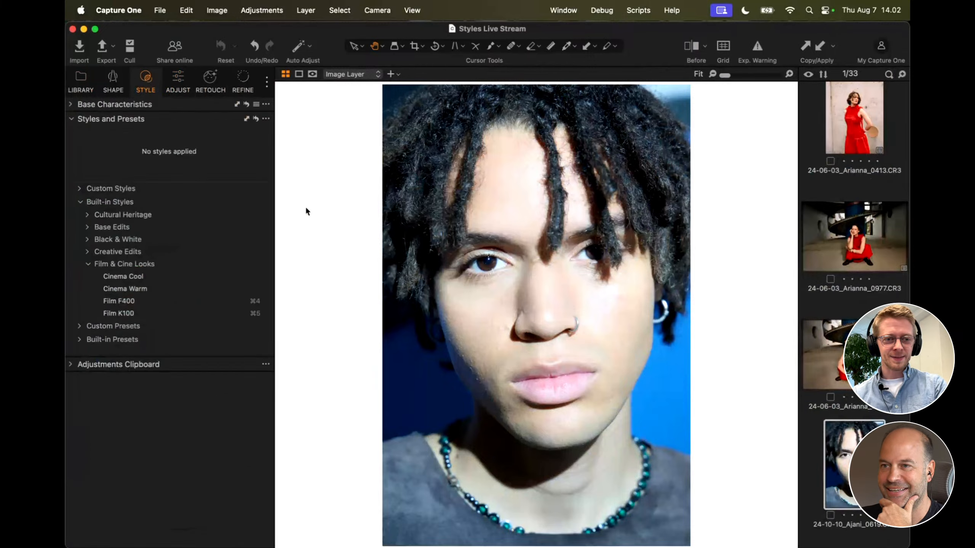
pyautogui.click(133, 189)
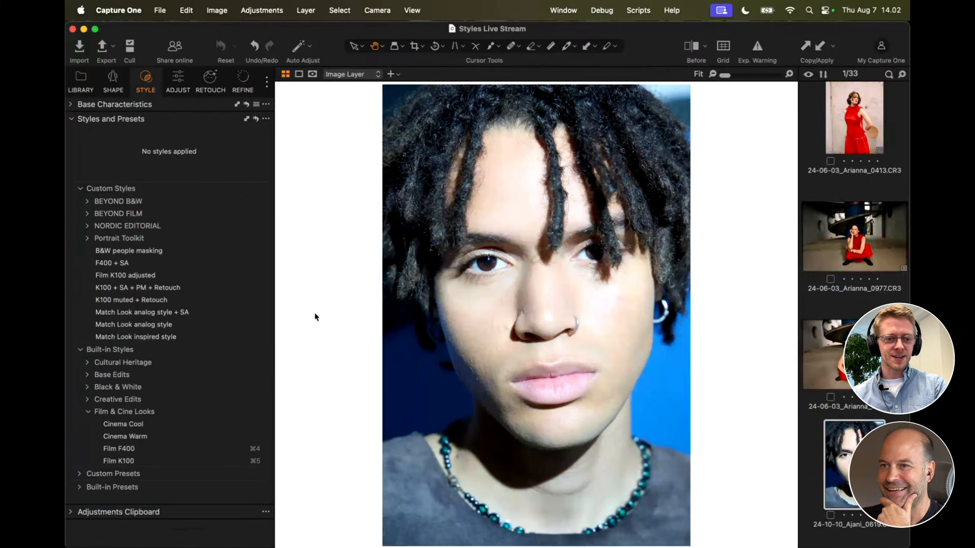
pyautogui.click(261, 313)
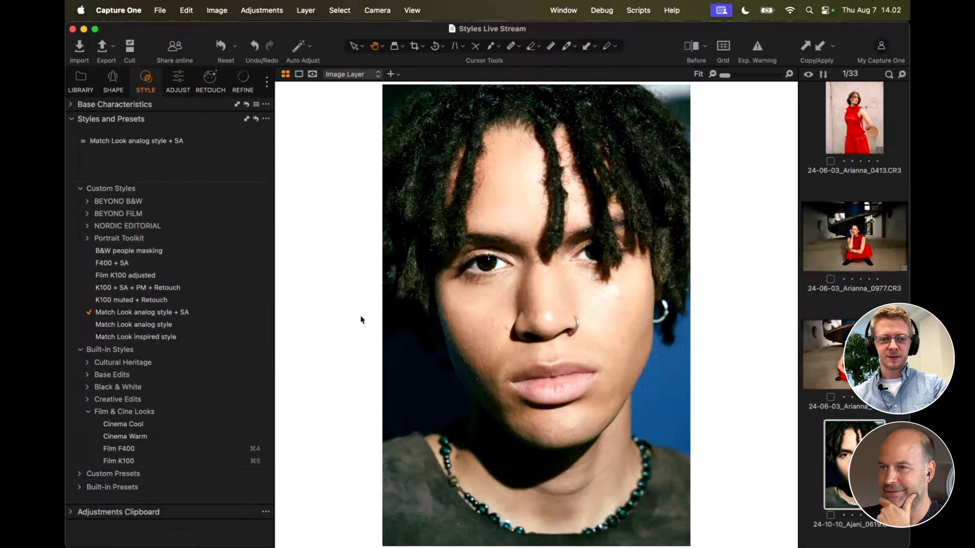
# Step: Clone the styled variant of the 0619 close-up portrait and collapse the Match Look tool
pyautogui.click(176, 79)
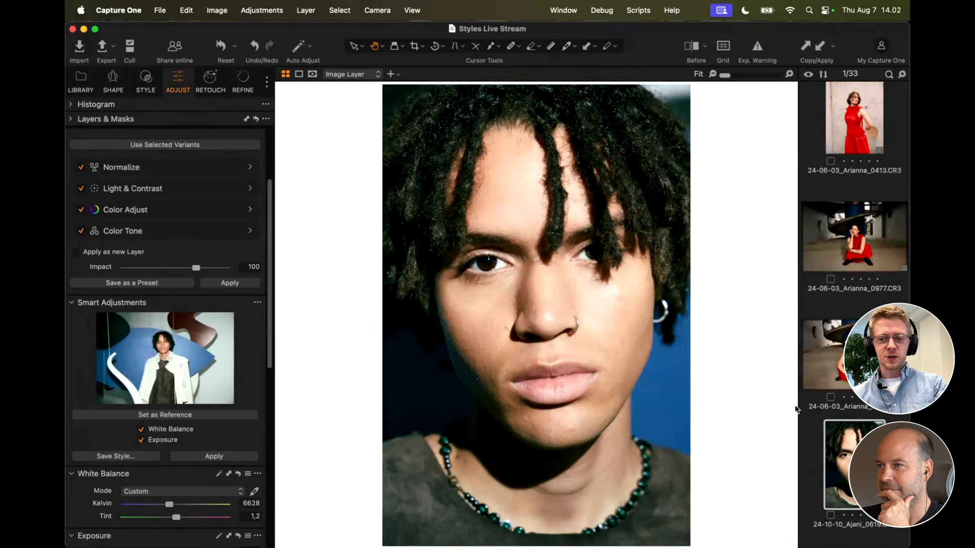
pyautogui.rightClick(853, 438)
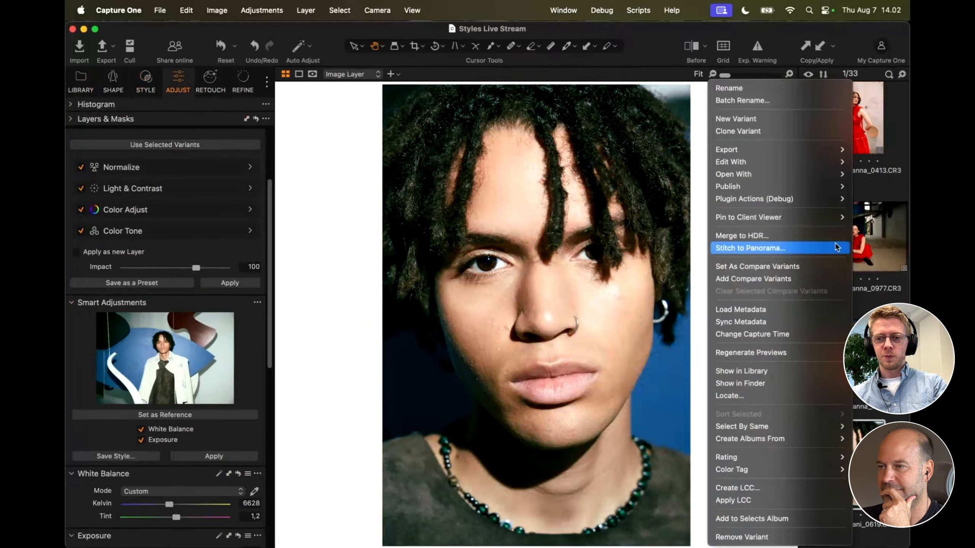
pyautogui.click(730, 132)
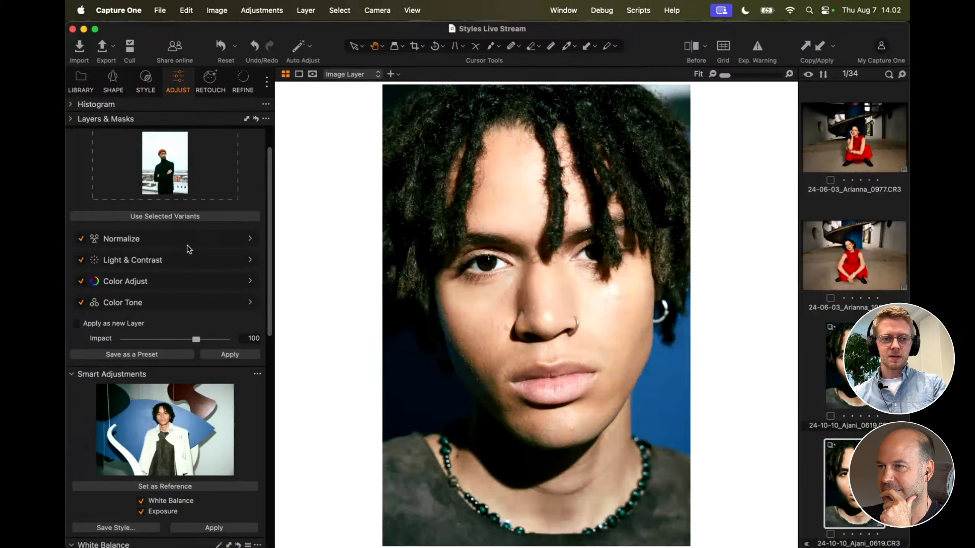
pyautogui.click(114, 150)
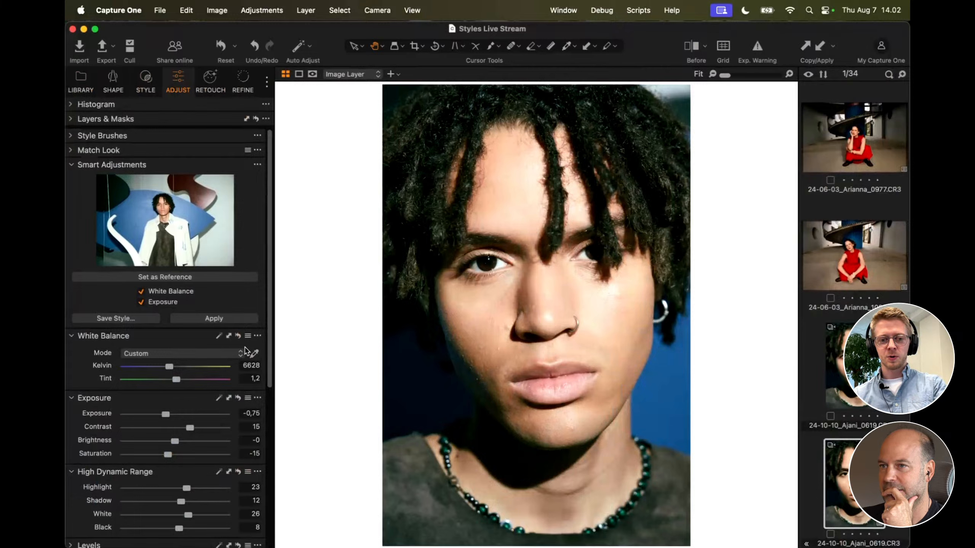
# Step: Reset exposure and white balance on the first variant of the 0619 close-up portrait and switch to its second variant for comparison
pyautogui.click(838, 376)
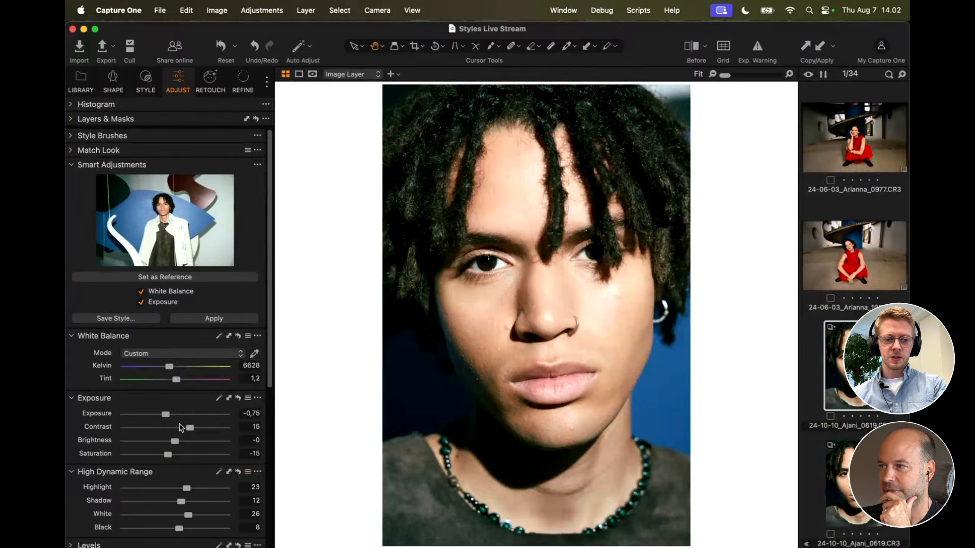
pyautogui.doubleClick(165, 414)
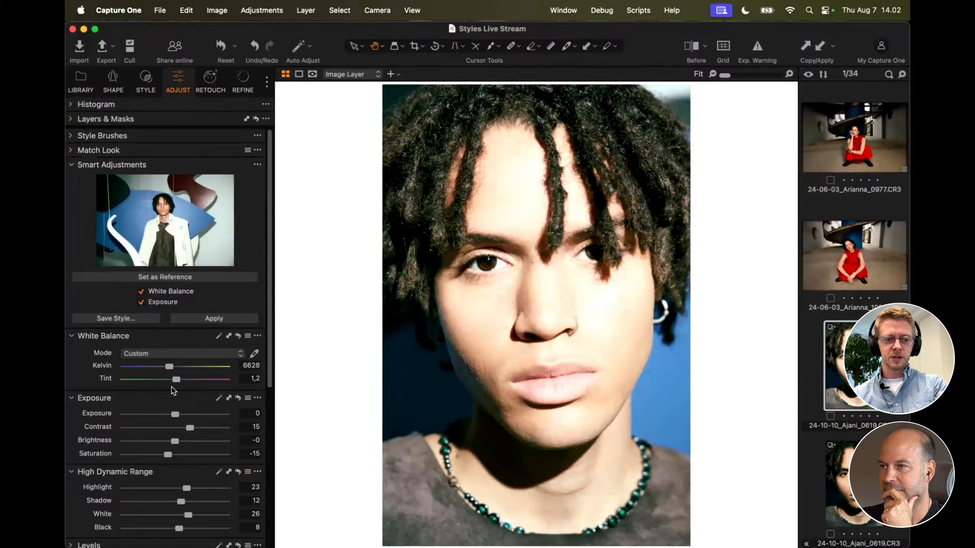
pyautogui.click(238, 336)
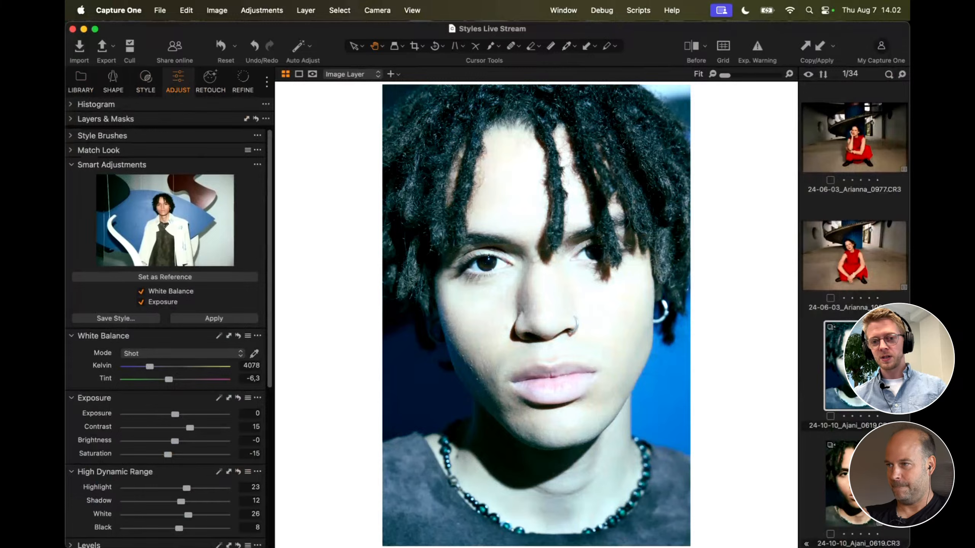
pyautogui.click(855, 484)
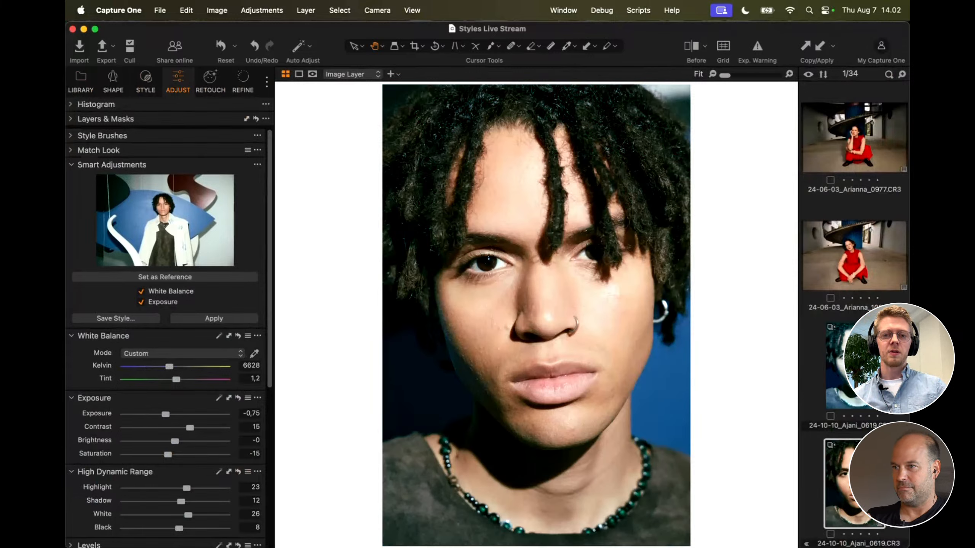
# Step: Reset the 1001 red-dress photo, apply the custom style "Match Look analog style + SA" to it, and clone the variant
pyautogui.click(850, 251)
pyautogui.click(145, 79)
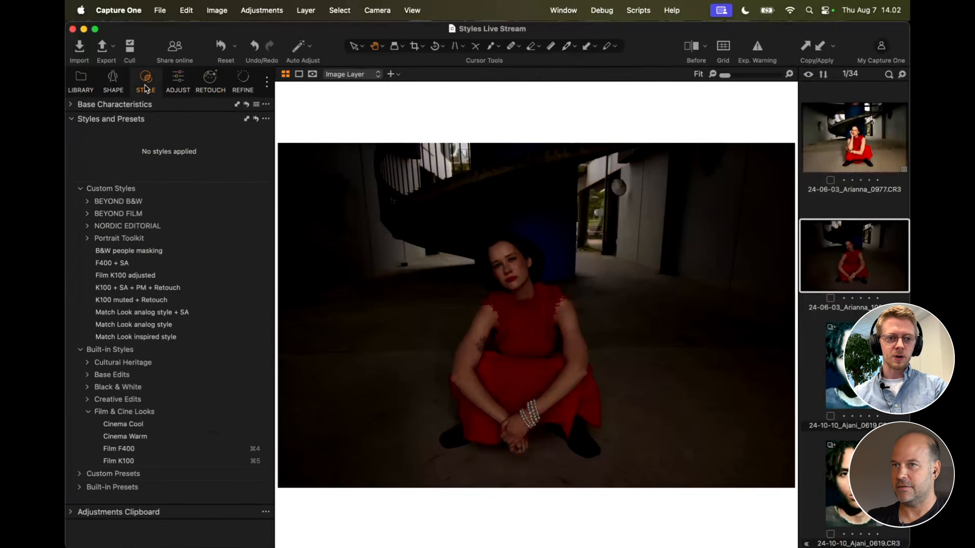
pyautogui.click(250, 313)
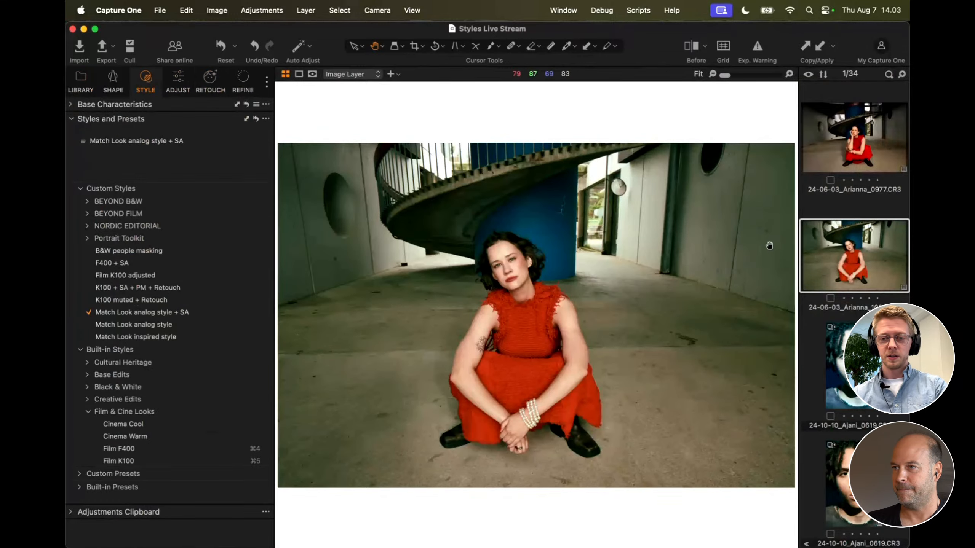
pyautogui.rightClick(833, 254)
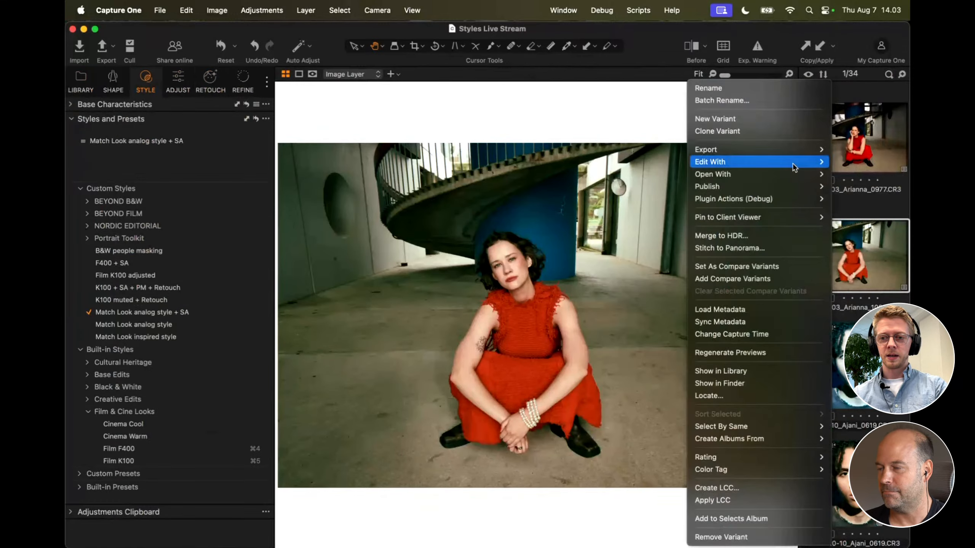
pyautogui.click(735, 132)
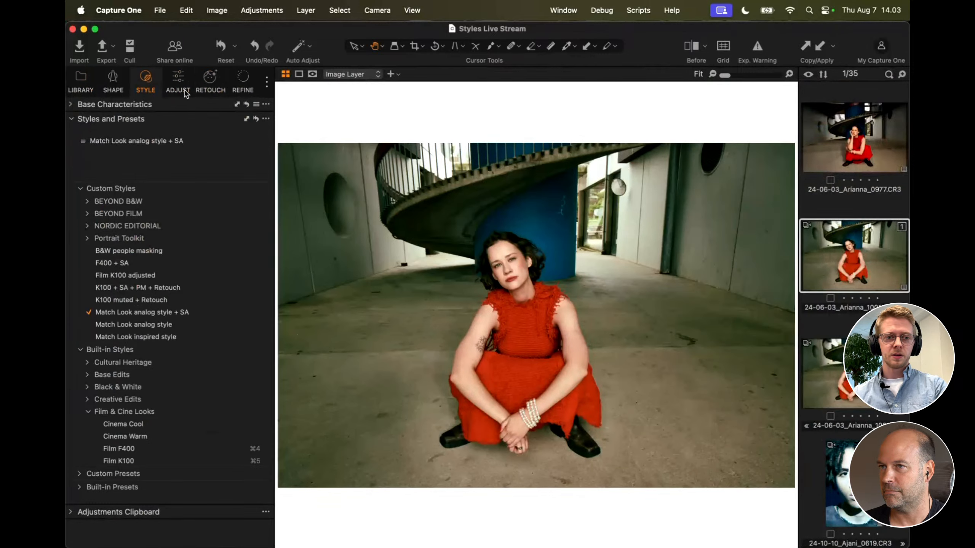
# Step: Reset white balance and exposure on the first variant of the 1001 photo and compare it with the fully styled clone
pyautogui.click(178, 81)
pyautogui.click(238, 336)
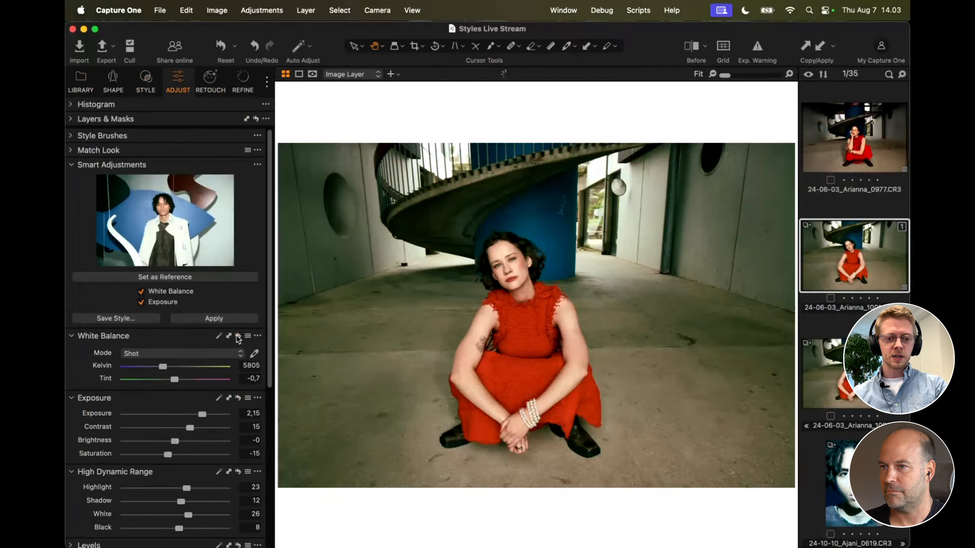
pyautogui.doubleClick(202, 414)
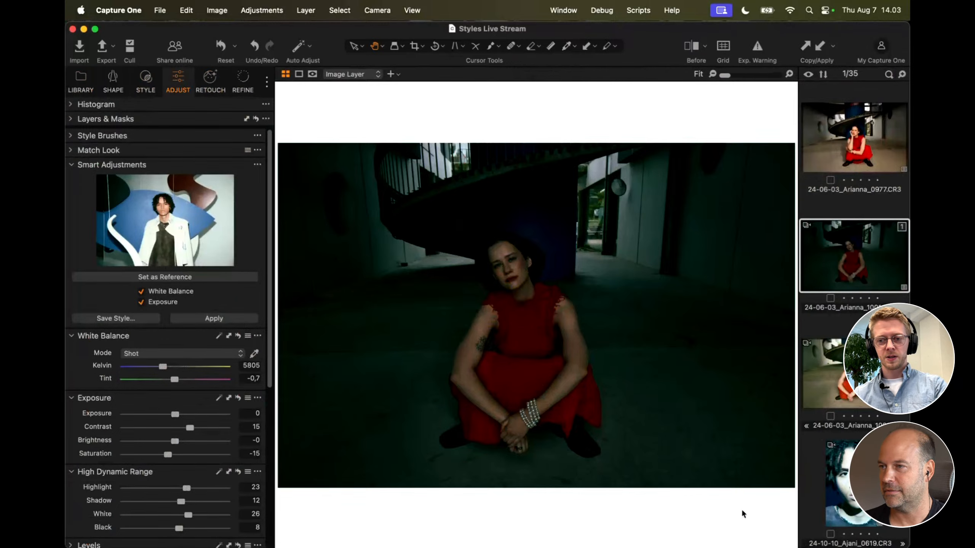
pyautogui.press('super+z')
pyautogui.press('super+z')
pyautogui.press('y')
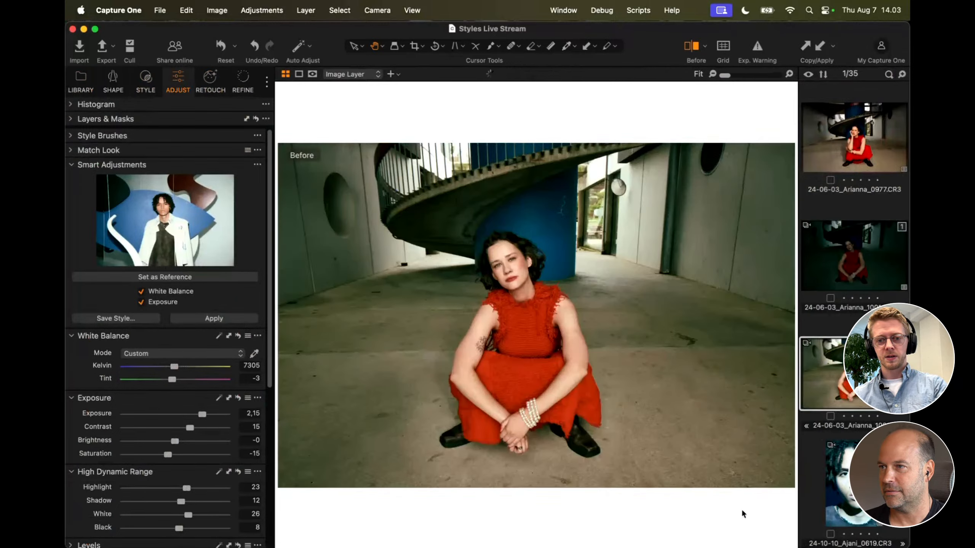
pyautogui.press('y')
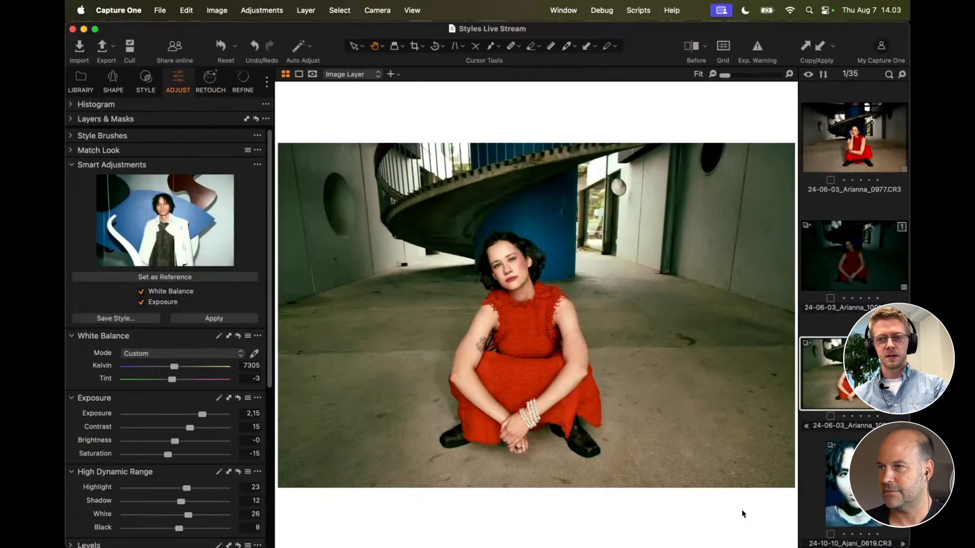
# Step: Open the portrait of the blond man looking up, reset its adjustments, and apply the custom style "Match Look analog style + SA"
pyautogui.scroll(1, 828, 373)
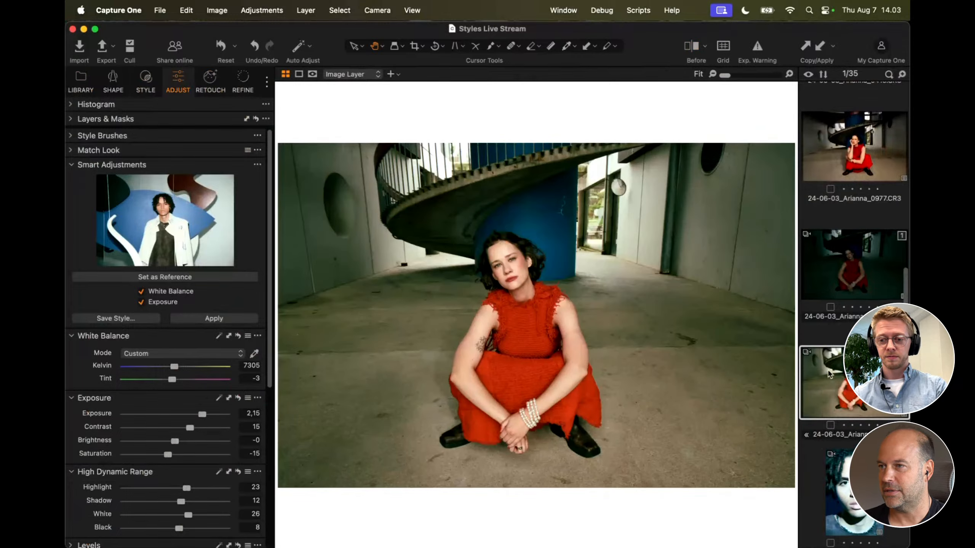
pyautogui.scroll(5, 828, 373)
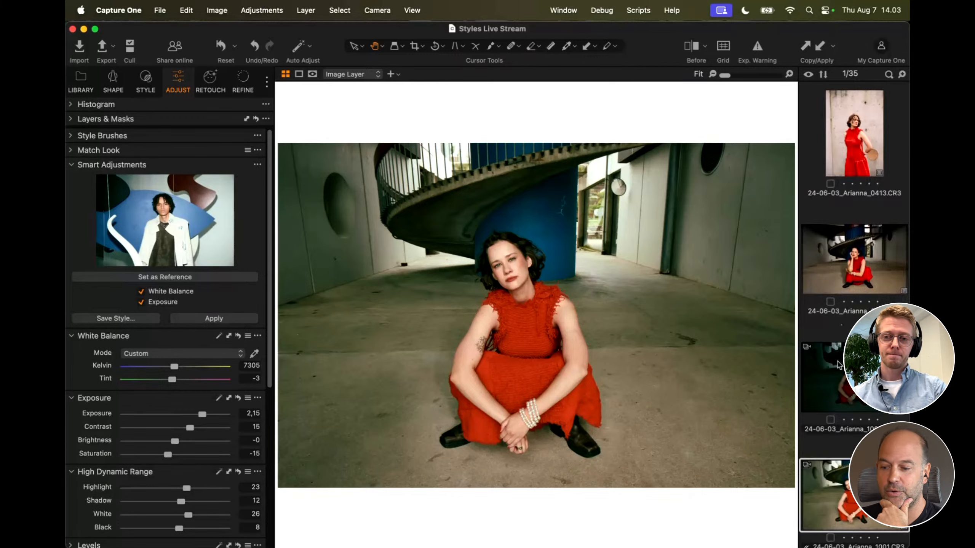
pyautogui.scroll(5, 839, 354)
pyautogui.scroll(2, 838, 365)
pyautogui.click(849, 303)
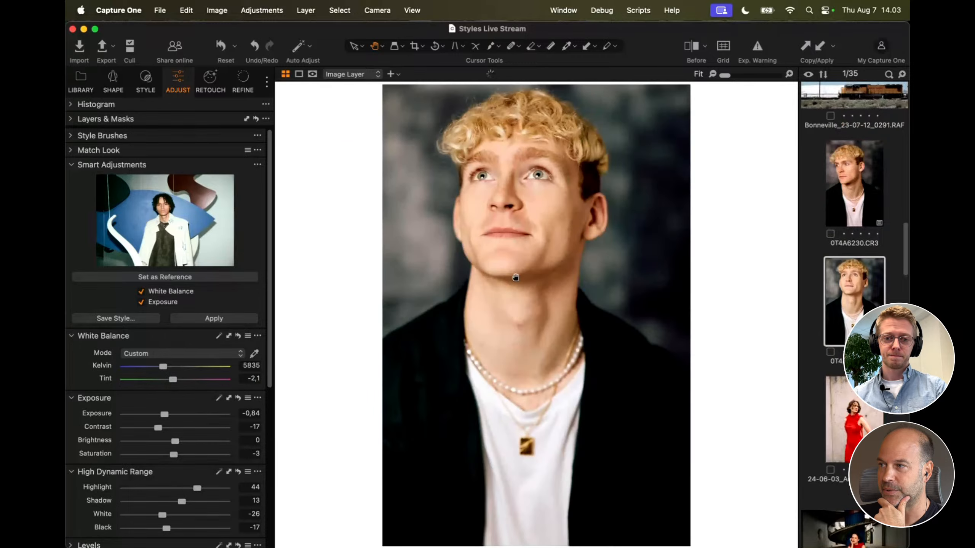
pyautogui.press('super+r')
pyautogui.click(144, 83)
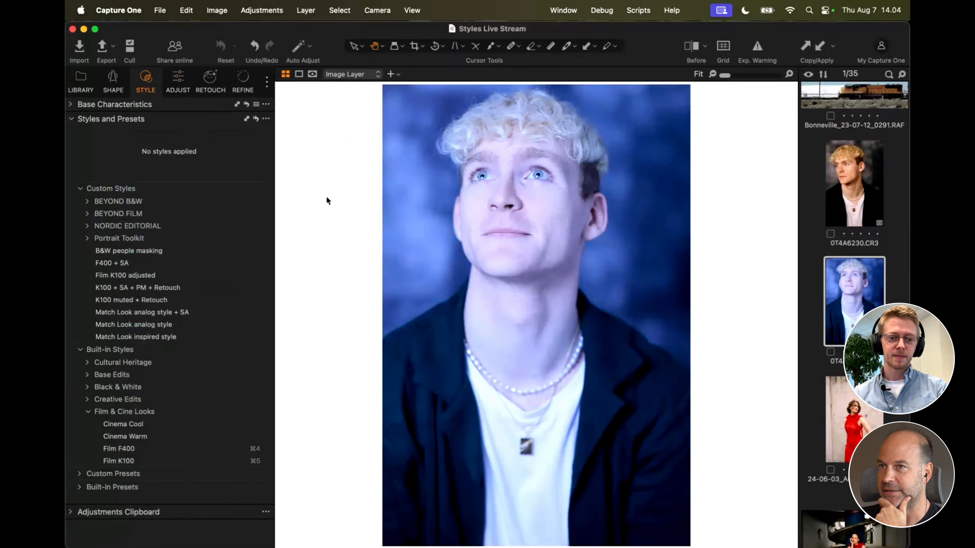
pyautogui.click(251, 313)
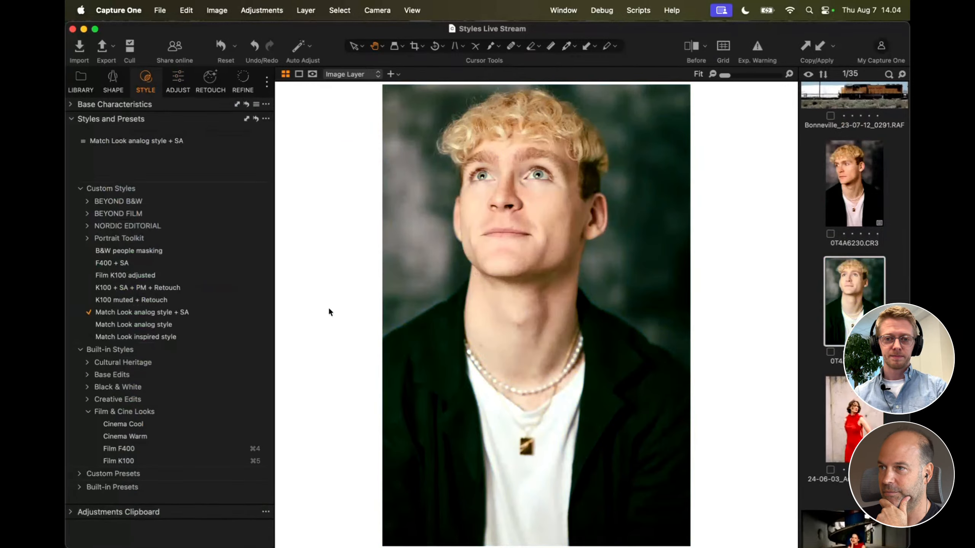
# Step: Compare the styled blond portrait with its before view
pyautogui.press('y')
pyautogui.press('y')
pyautogui.press('y')
pyautogui.press('y')
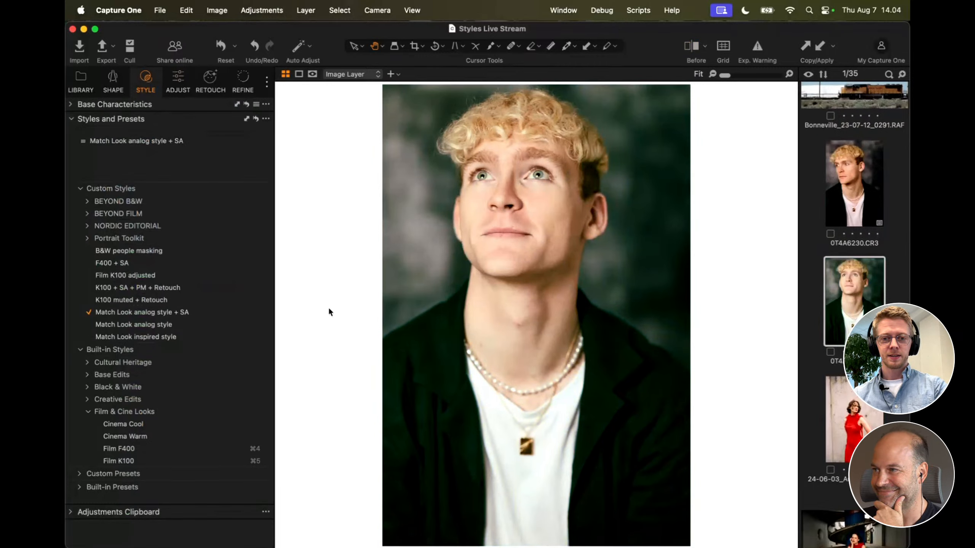
# Step: Adjust the blond portrait's white balance to about 8013 Kelvin and lower its exposure slightly
pyautogui.scroll(2, 329, 312)
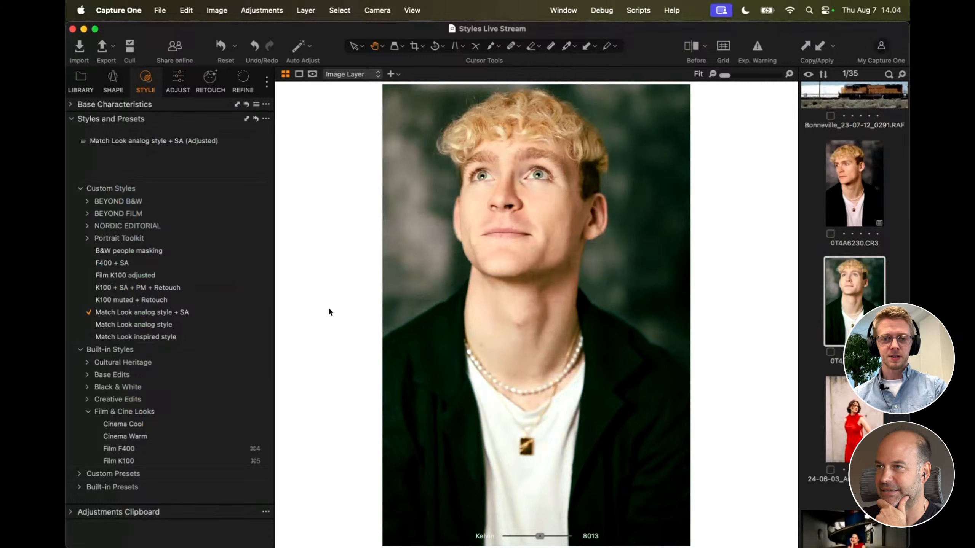
pyautogui.press('q')
pyautogui.scroll(-5, 329, 312)
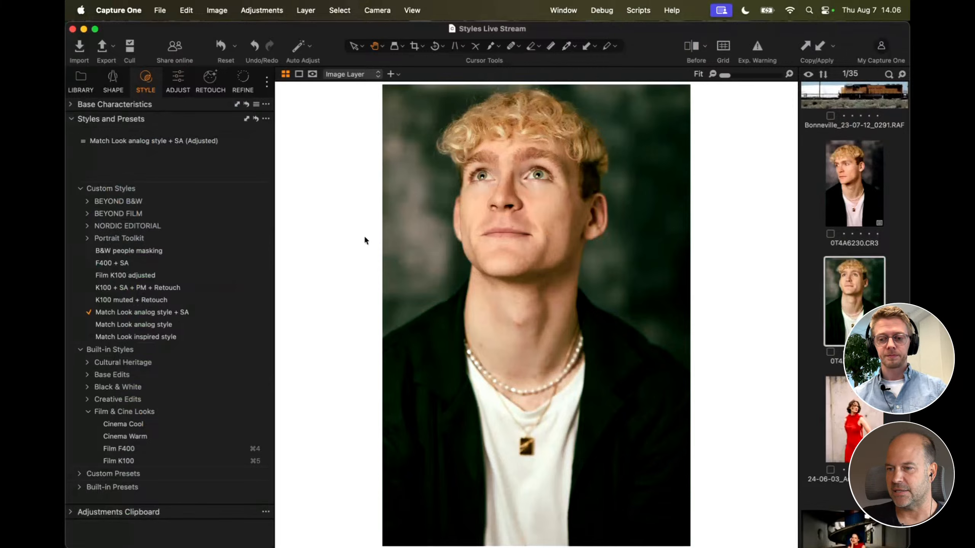
# Step: Open the second variant of the IMG_14292021_08_23 portrait of the woman with pears
pyautogui.scroll(10, 836, 324)
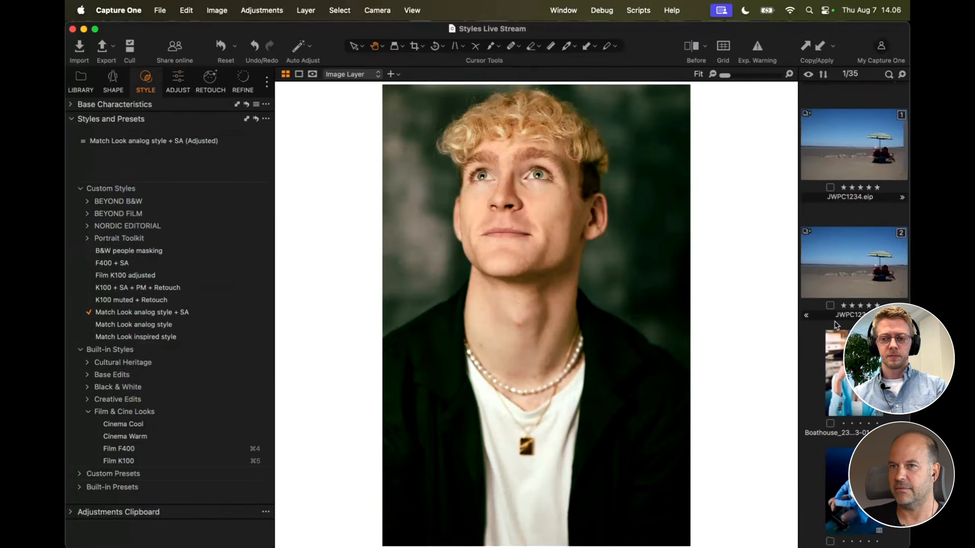
pyautogui.scroll(3, 835, 324)
pyautogui.click(825, 366)
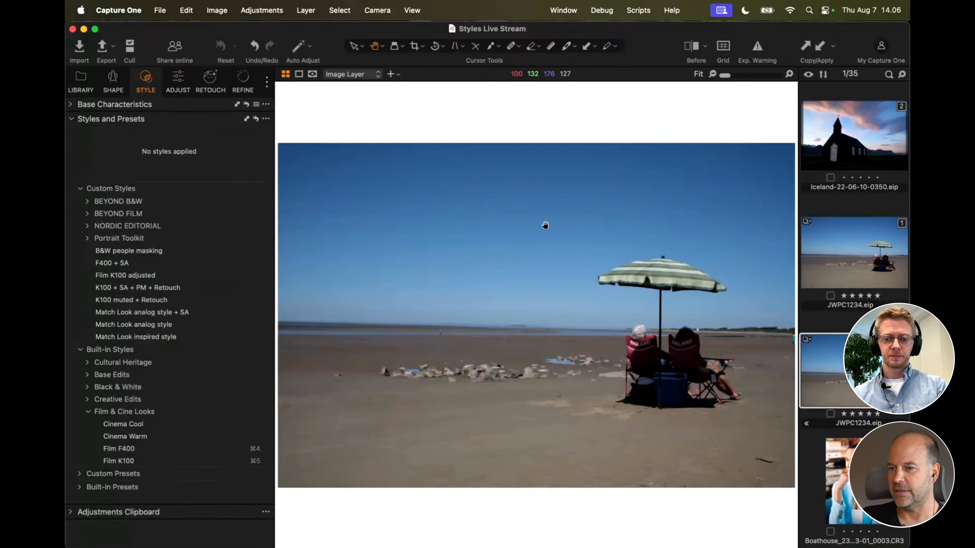
pyautogui.scroll(2, 847, 195)
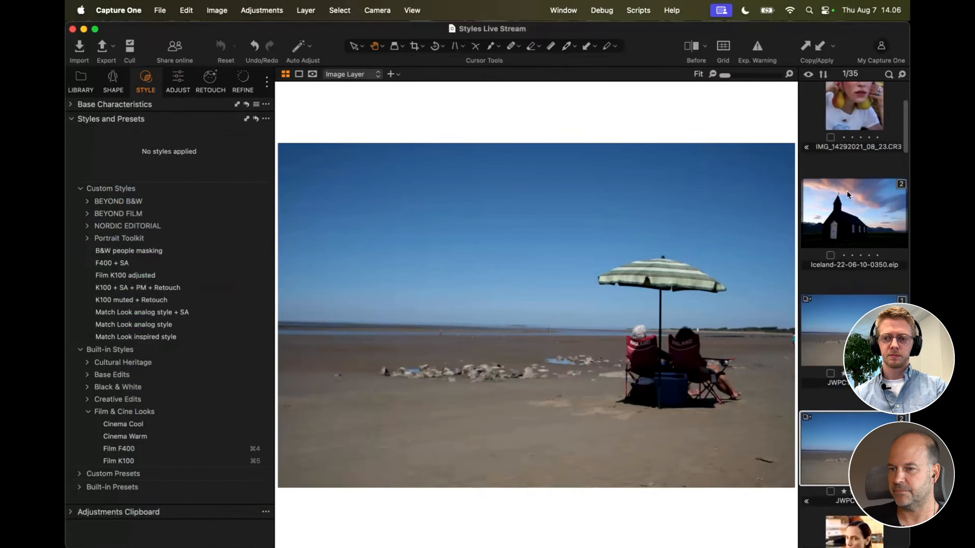
pyautogui.scroll(2, 847, 195)
pyautogui.click(849, 235)
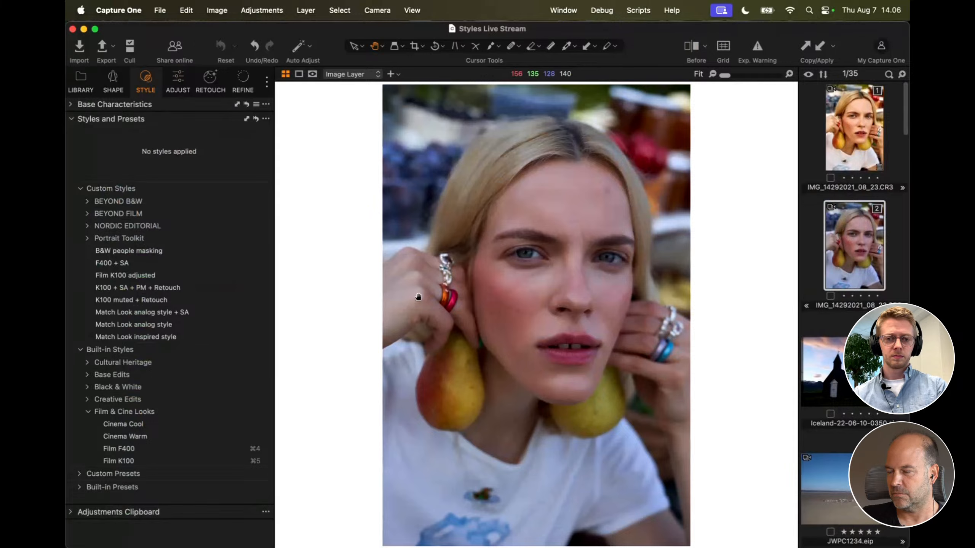
# Step: Try "Match Look analog style + SA" on the pear portrait, reset it, and try the custom style "K100 + SA + PM + Retouch"
pyautogui.click(253, 312)
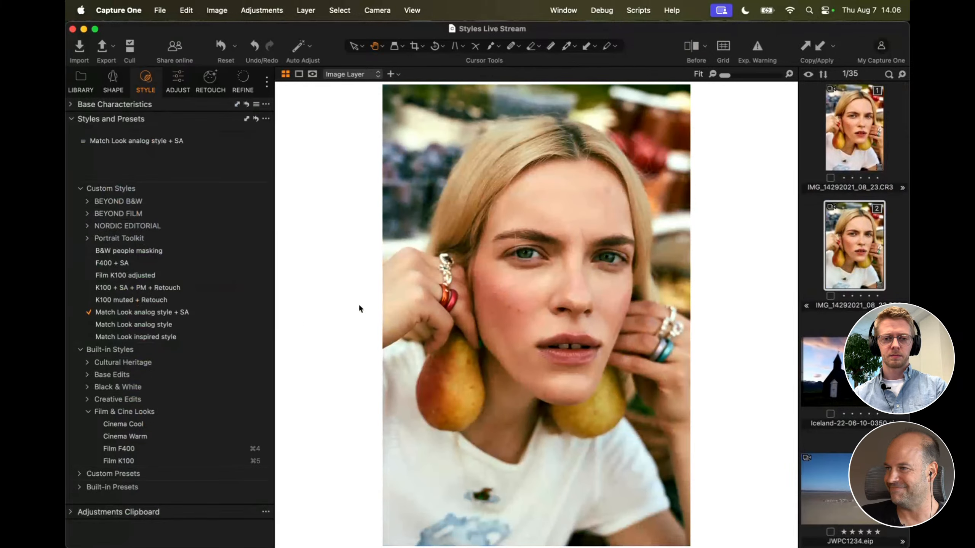
pyautogui.press('super+r')
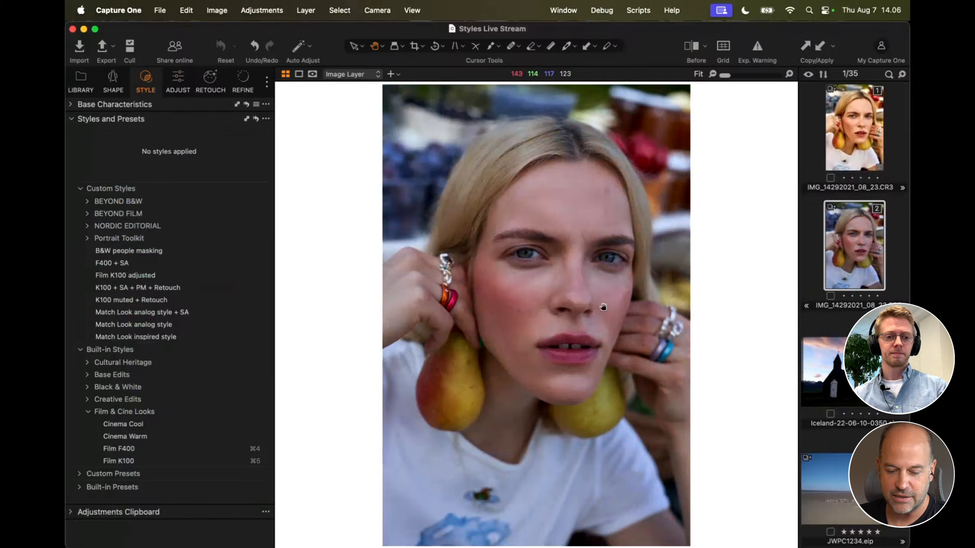
pyautogui.click(240, 291)
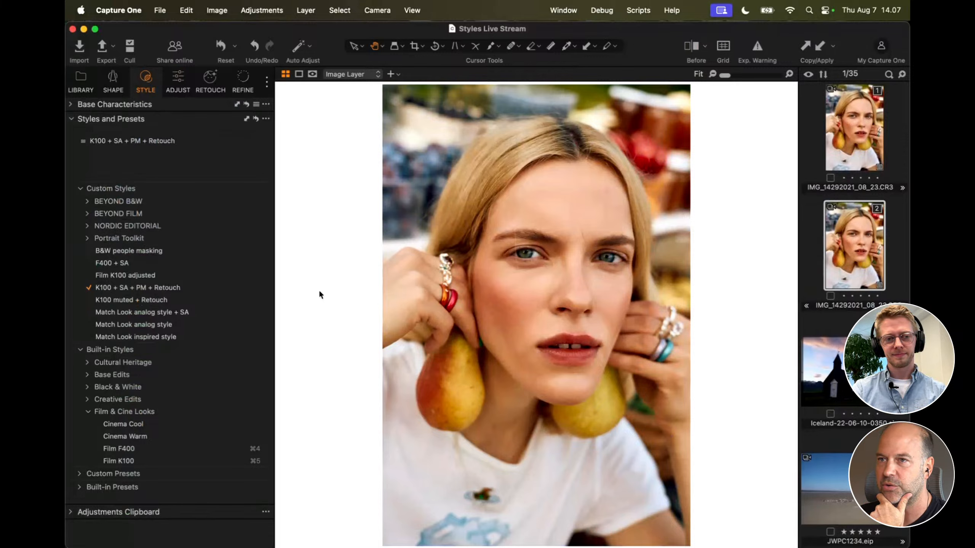
# Step: Collapse the custom styles and expand the built-in Creative Edits, Black & White and Base Edits style groups
pyautogui.click(116, 188)
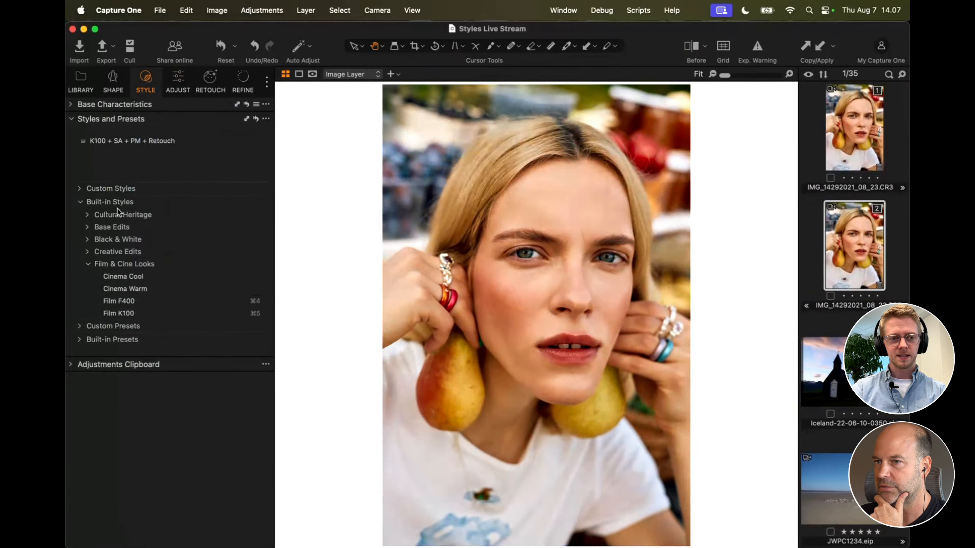
pyautogui.click(112, 188)
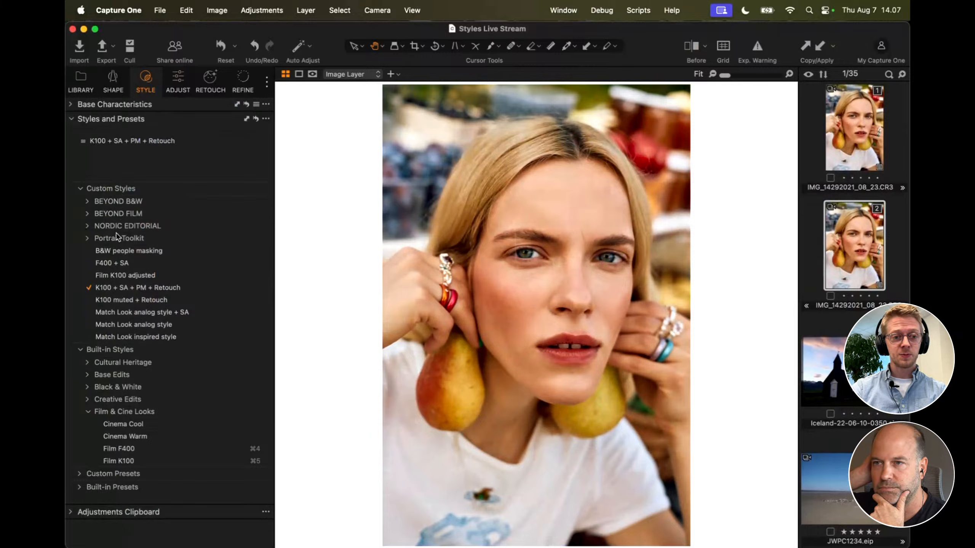
pyautogui.click(113, 189)
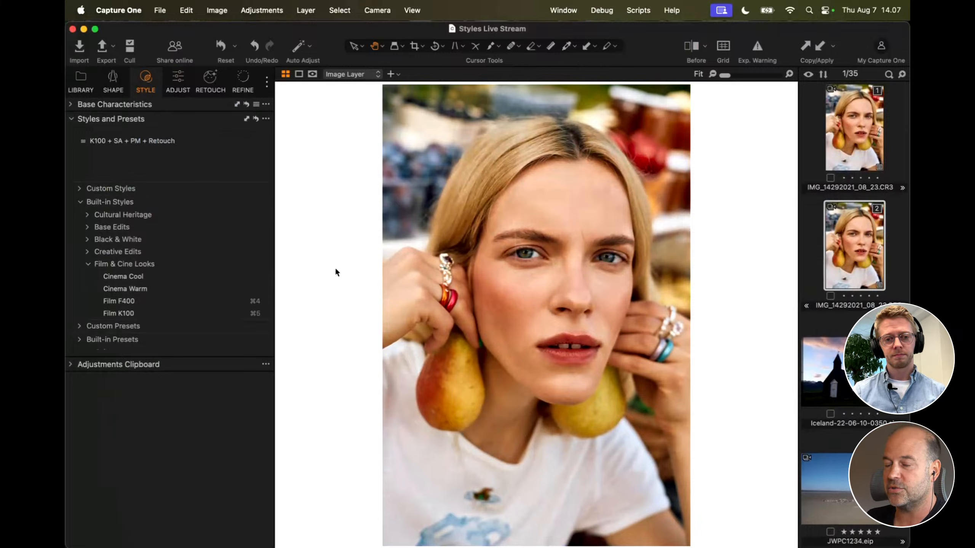
pyautogui.click(133, 252)
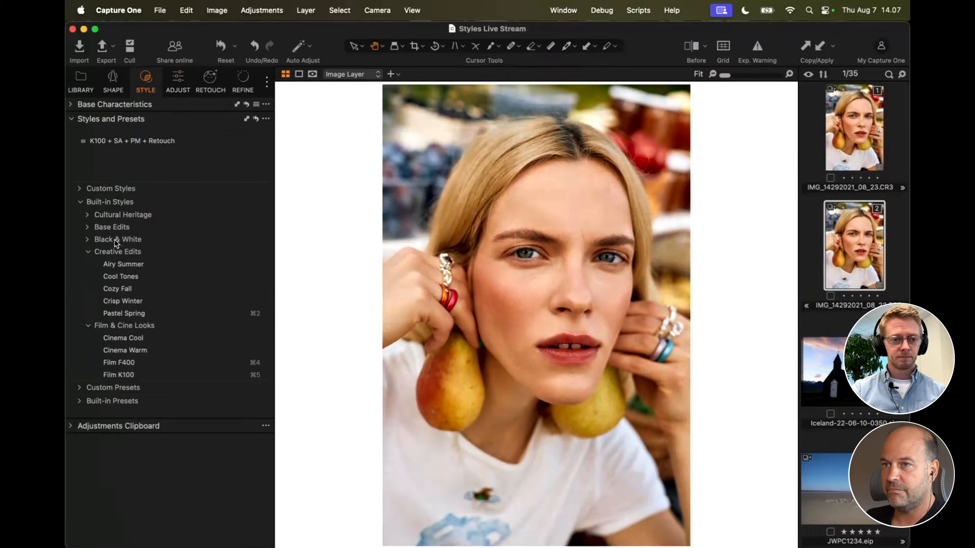
pyautogui.click(115, 239)
pyautogui.click(110, 229)
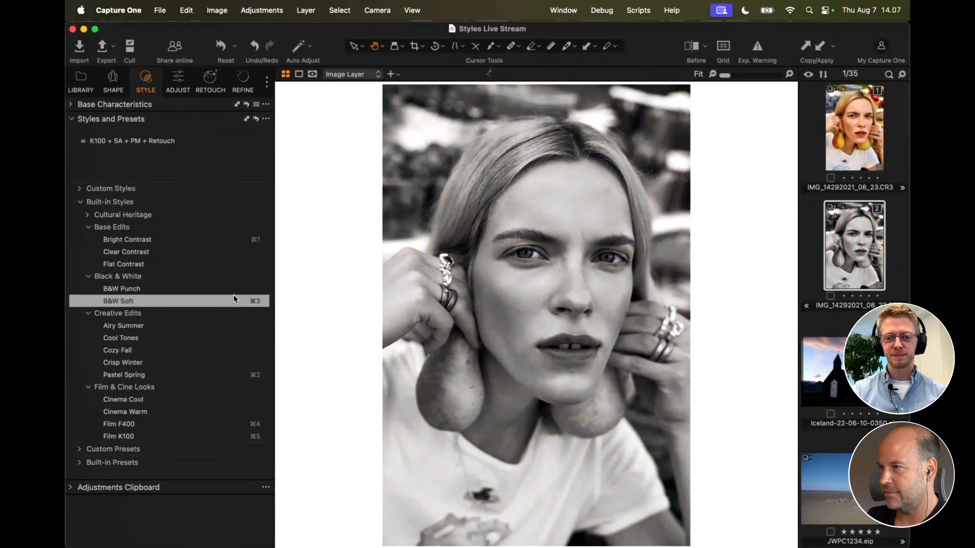
# Step: Try the built-in B&W Soft and B&W Punch styles on the pear portrait, resetting the adjustments after each one
pyautogui.click(234, 299)
pyautogui.press('super+r')
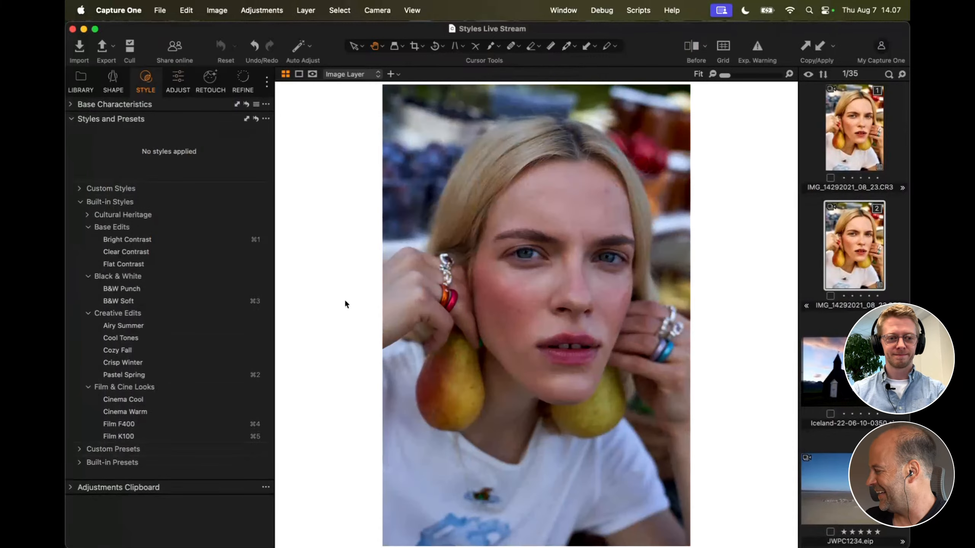
pyautogui.click(242, 288)
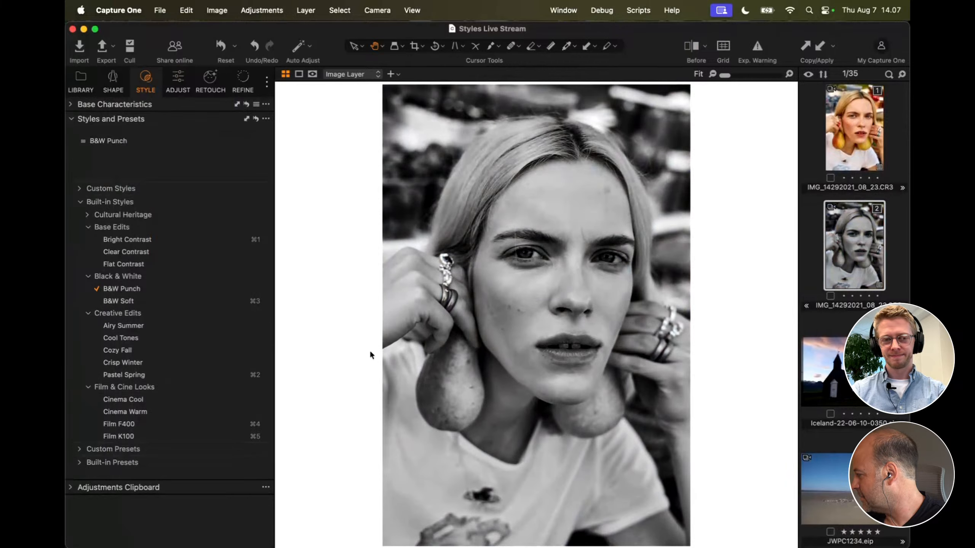
pyautogui.press('super+r')
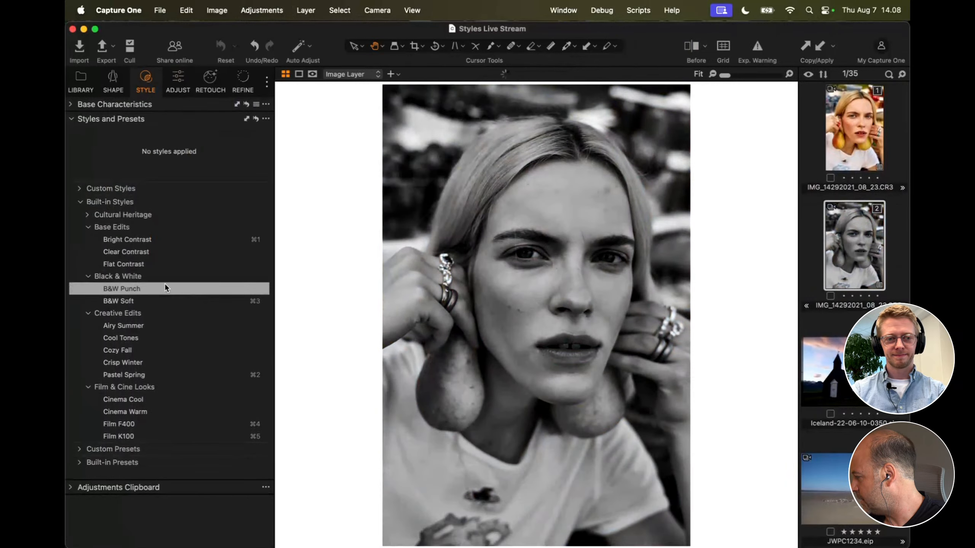
# Step: Open the first variant of the pear portrait and show its adjustment tools with the Smart Adjustments tool collapsed
pyautogui.click(151, 277)
pyautogui.click(855, 154)
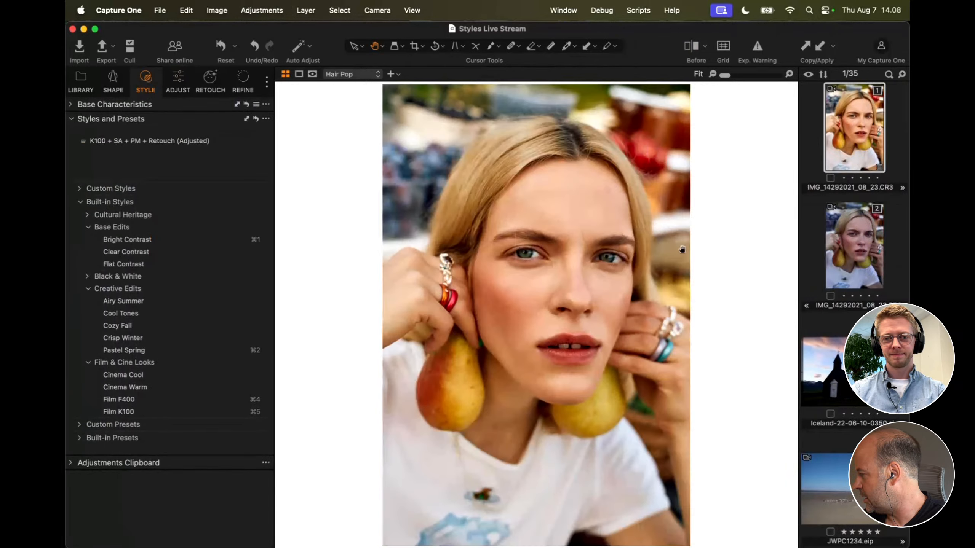
pyautogui.click(178, 82)
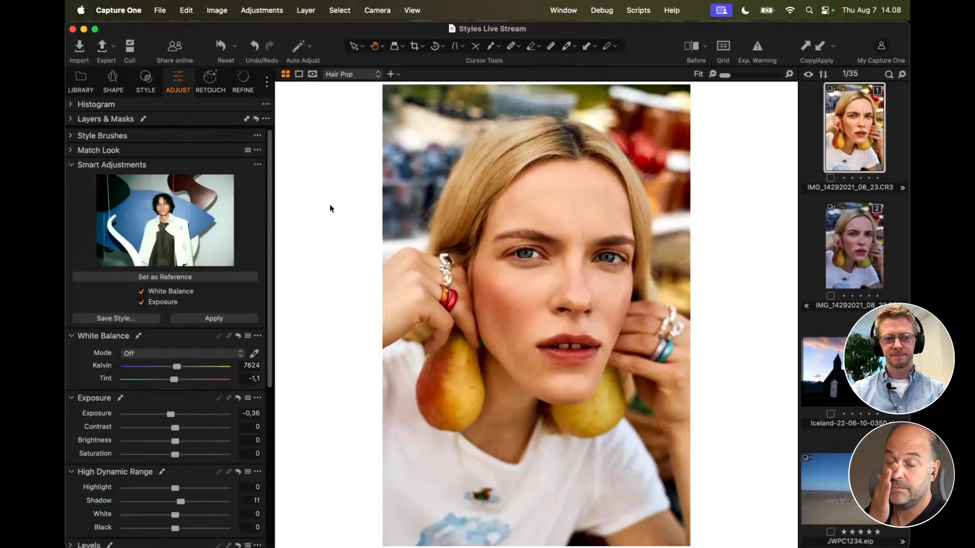
pyautogui.click(124, 164)
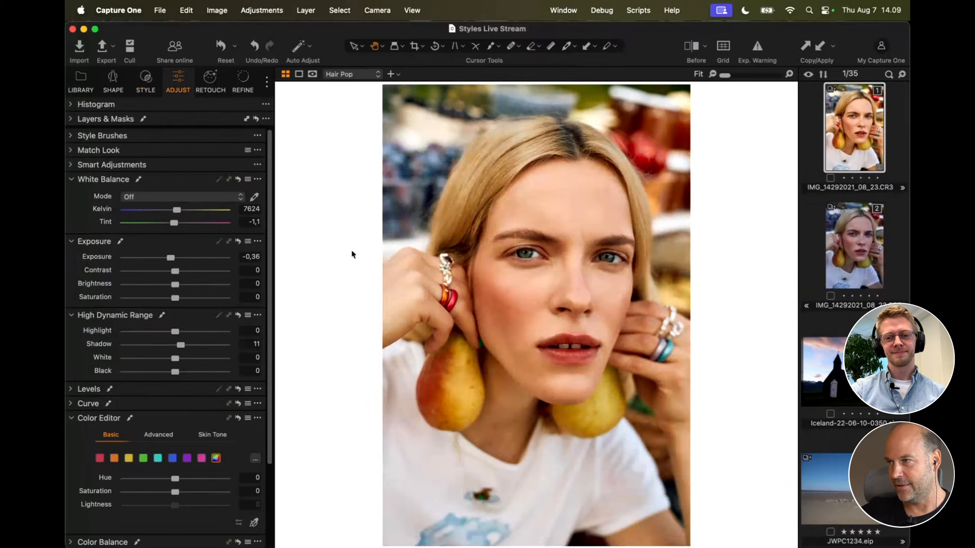
# Step: Compare the edited pear portrait with its unadjusted version and inspect the woman's face up close
pyautogui.press('y')
pyautogui.press('y')
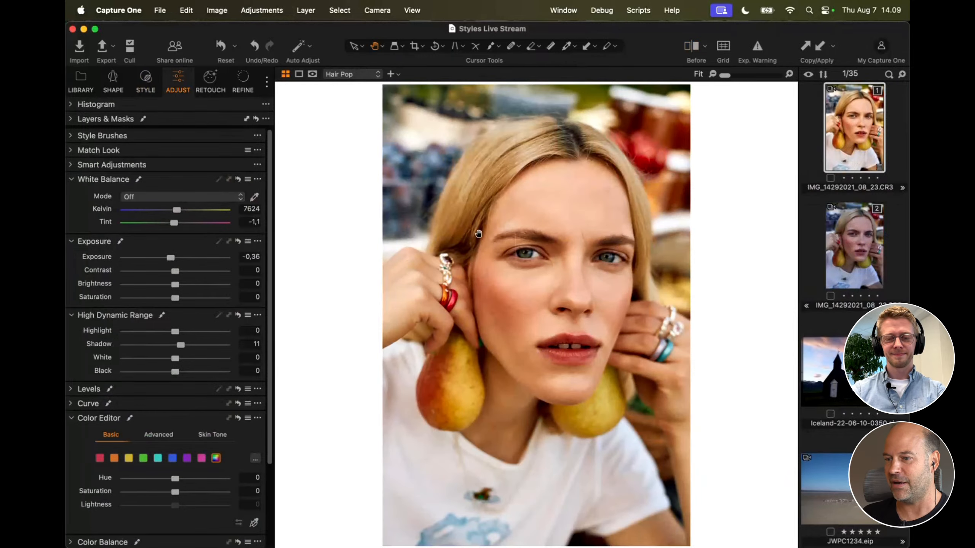
pyautogui.scroll(3, 477, 233)
pyautogui.moveTo(402, 227); pyautogui.dragTo(401, 214)
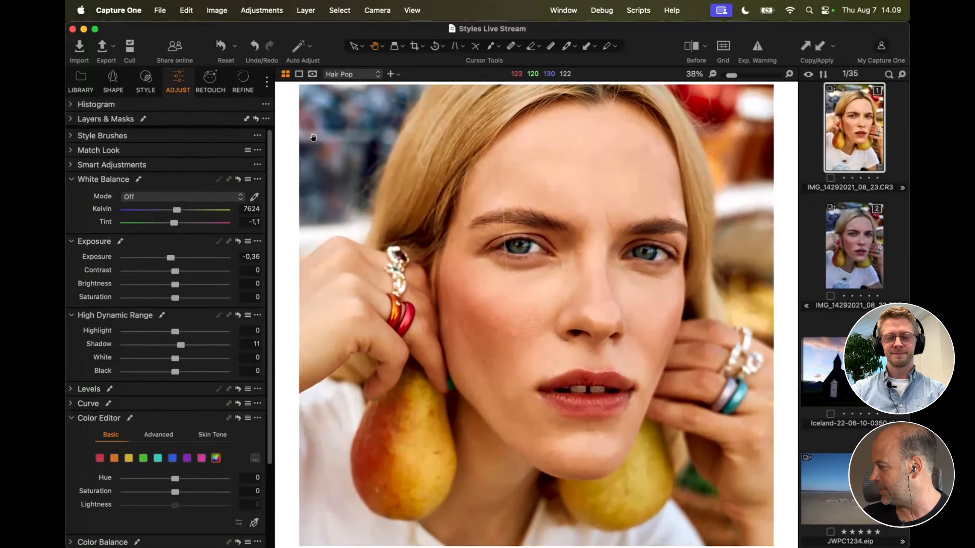
pyautogui.scroll(-3, 428, 208)
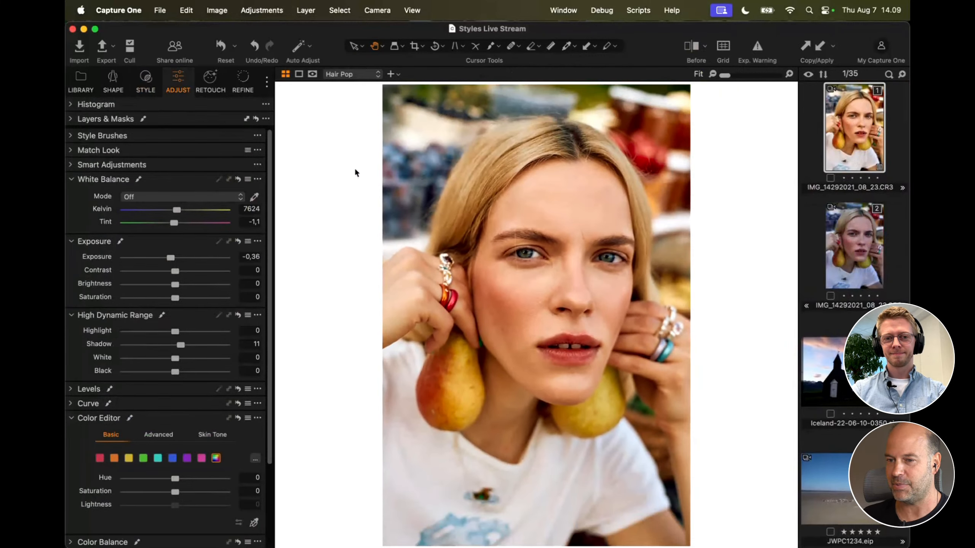